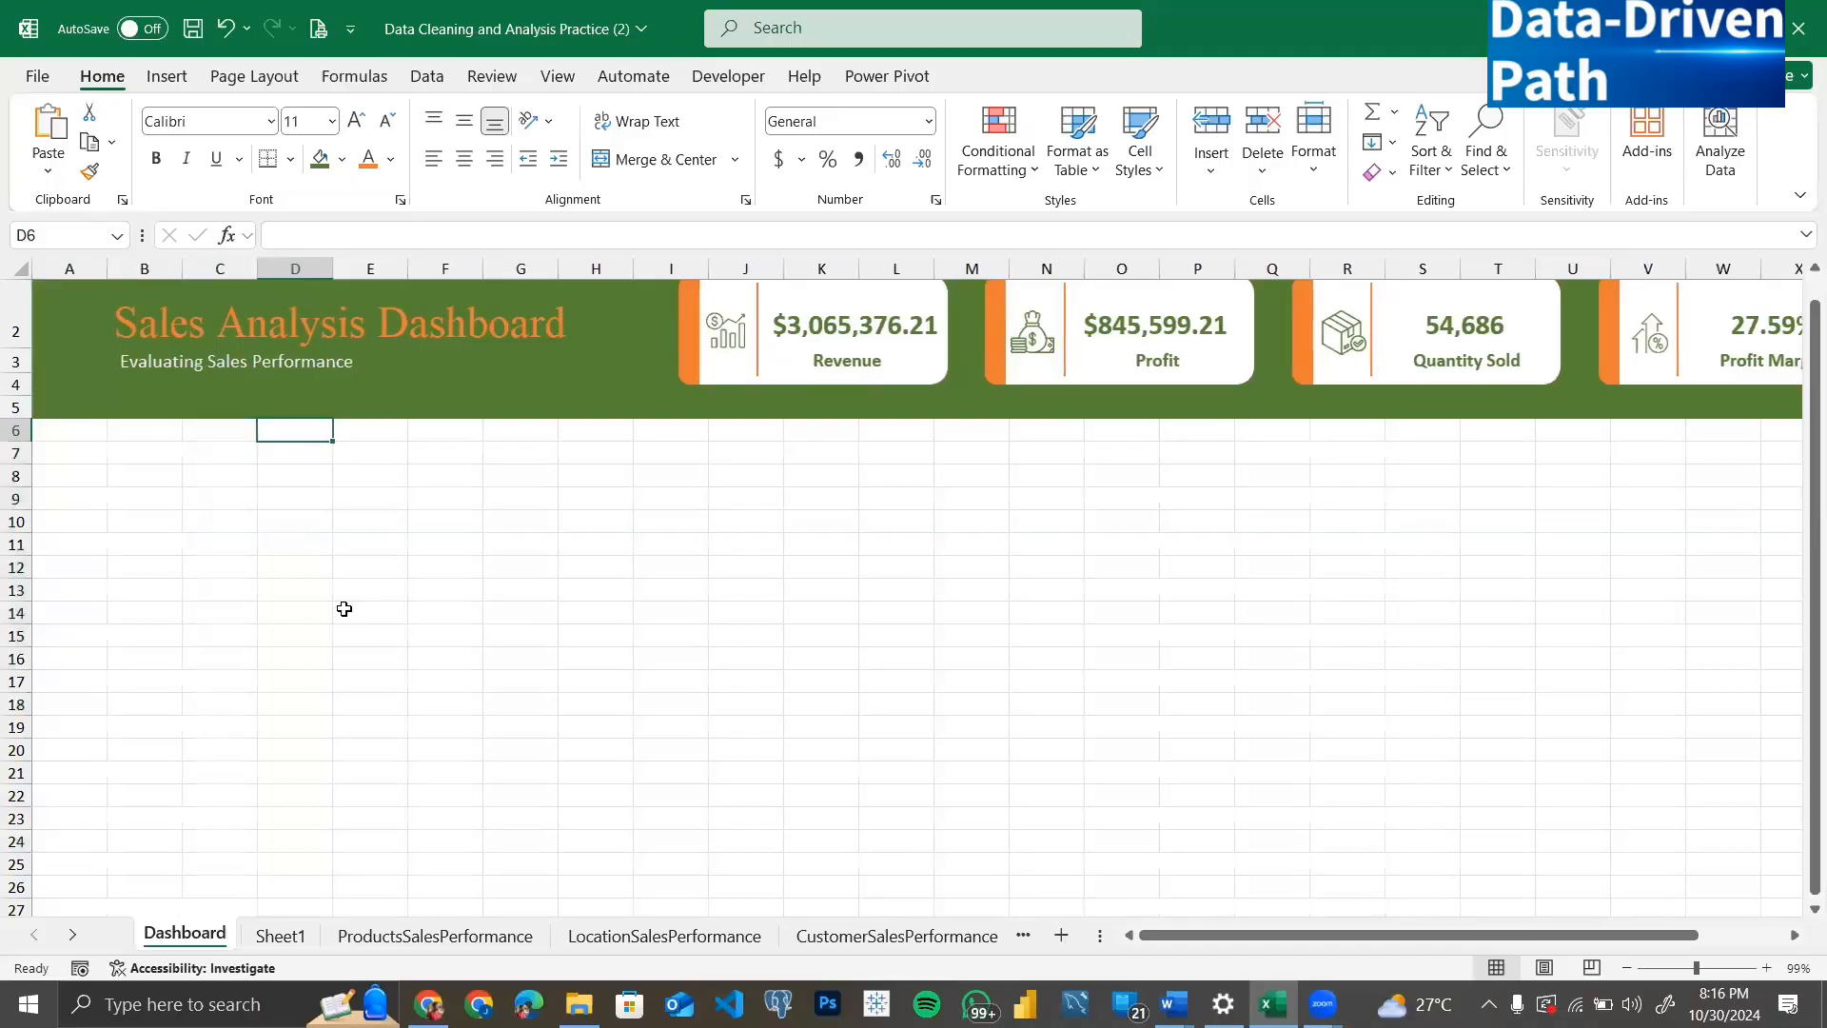
pyautogui.click(211, 436)
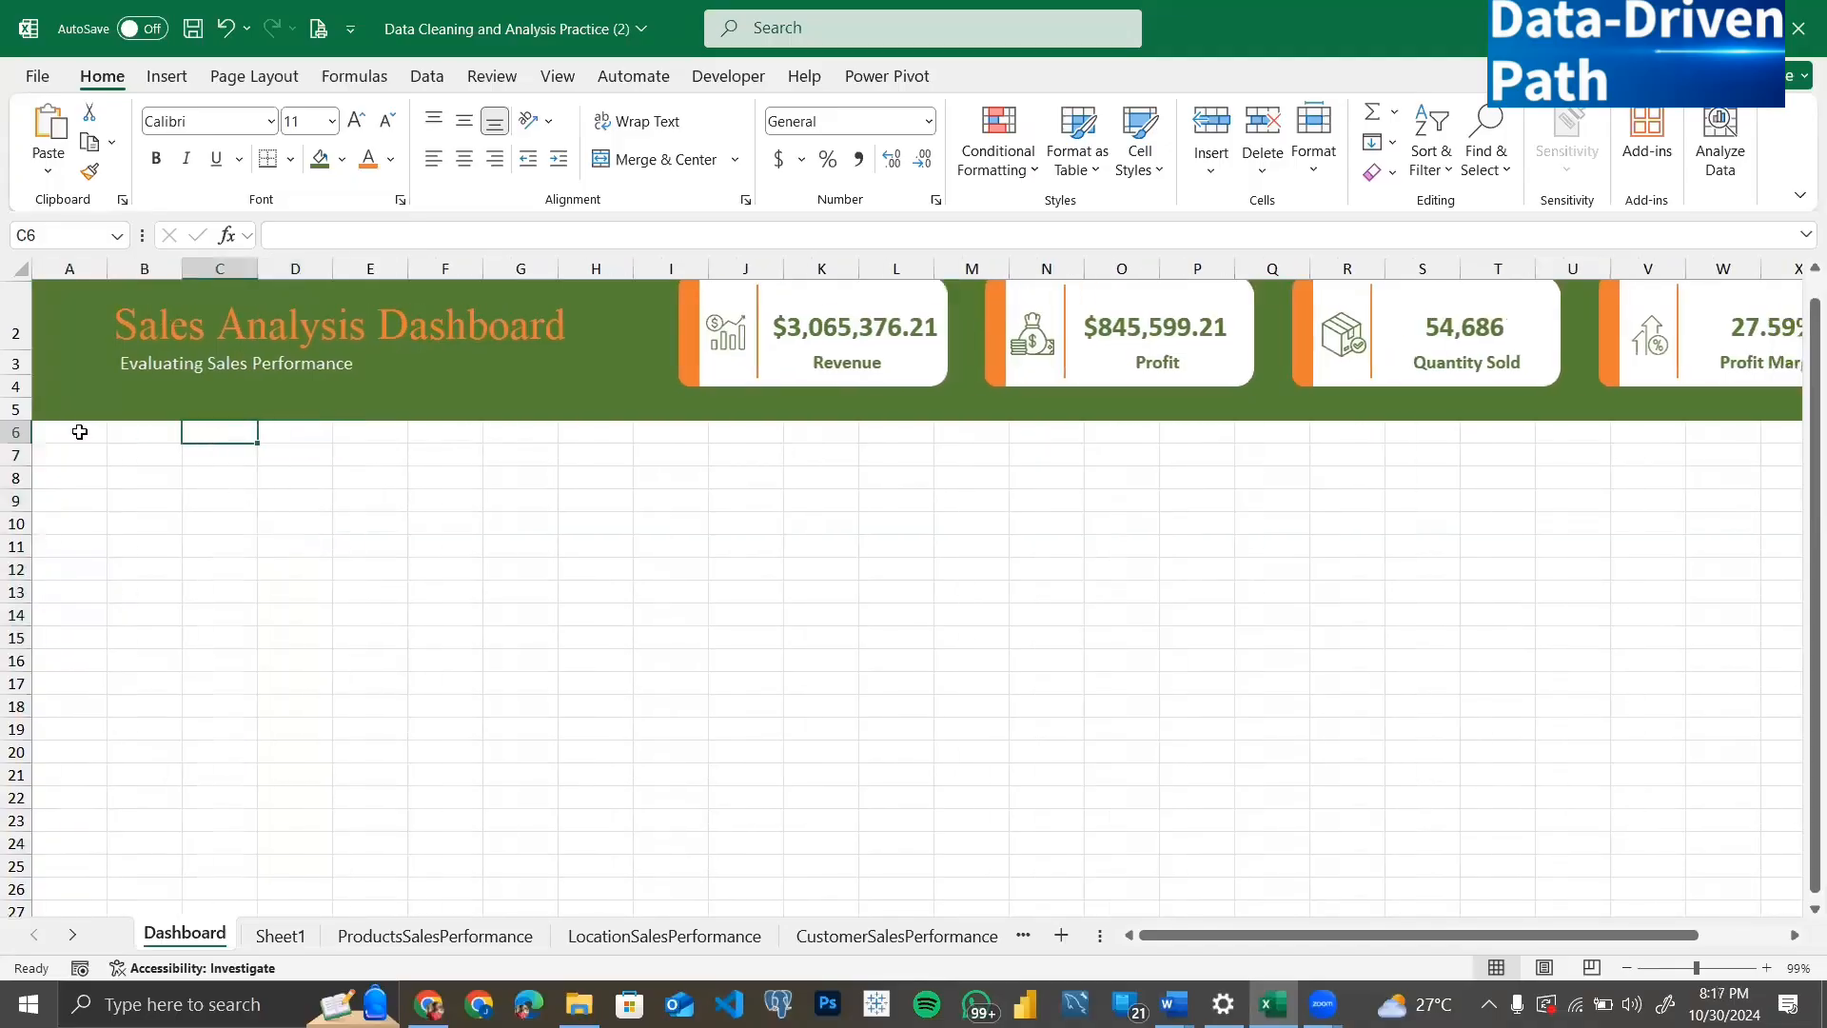
pyautogui.moveTo(79, 432); pyautogui.dragTo(125, 460)
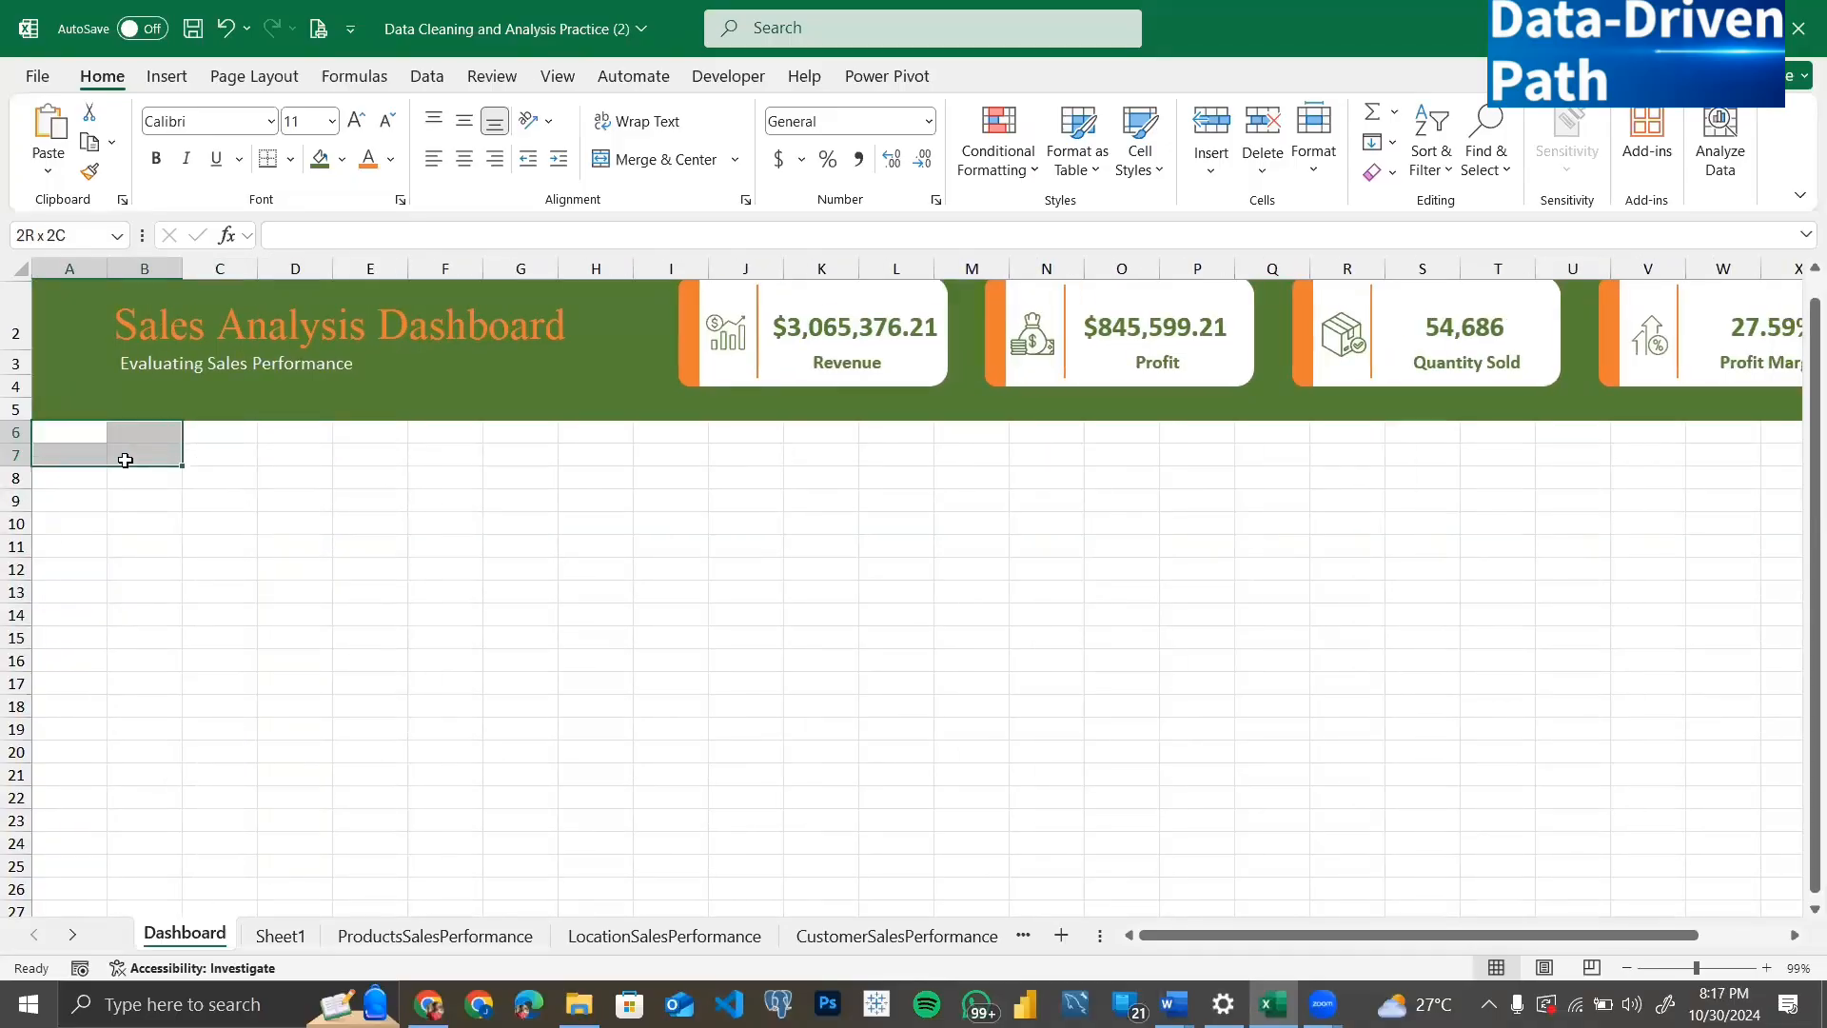
pyautogui.moveTo(134, 526); pyautogui.dragTo(169, 459)
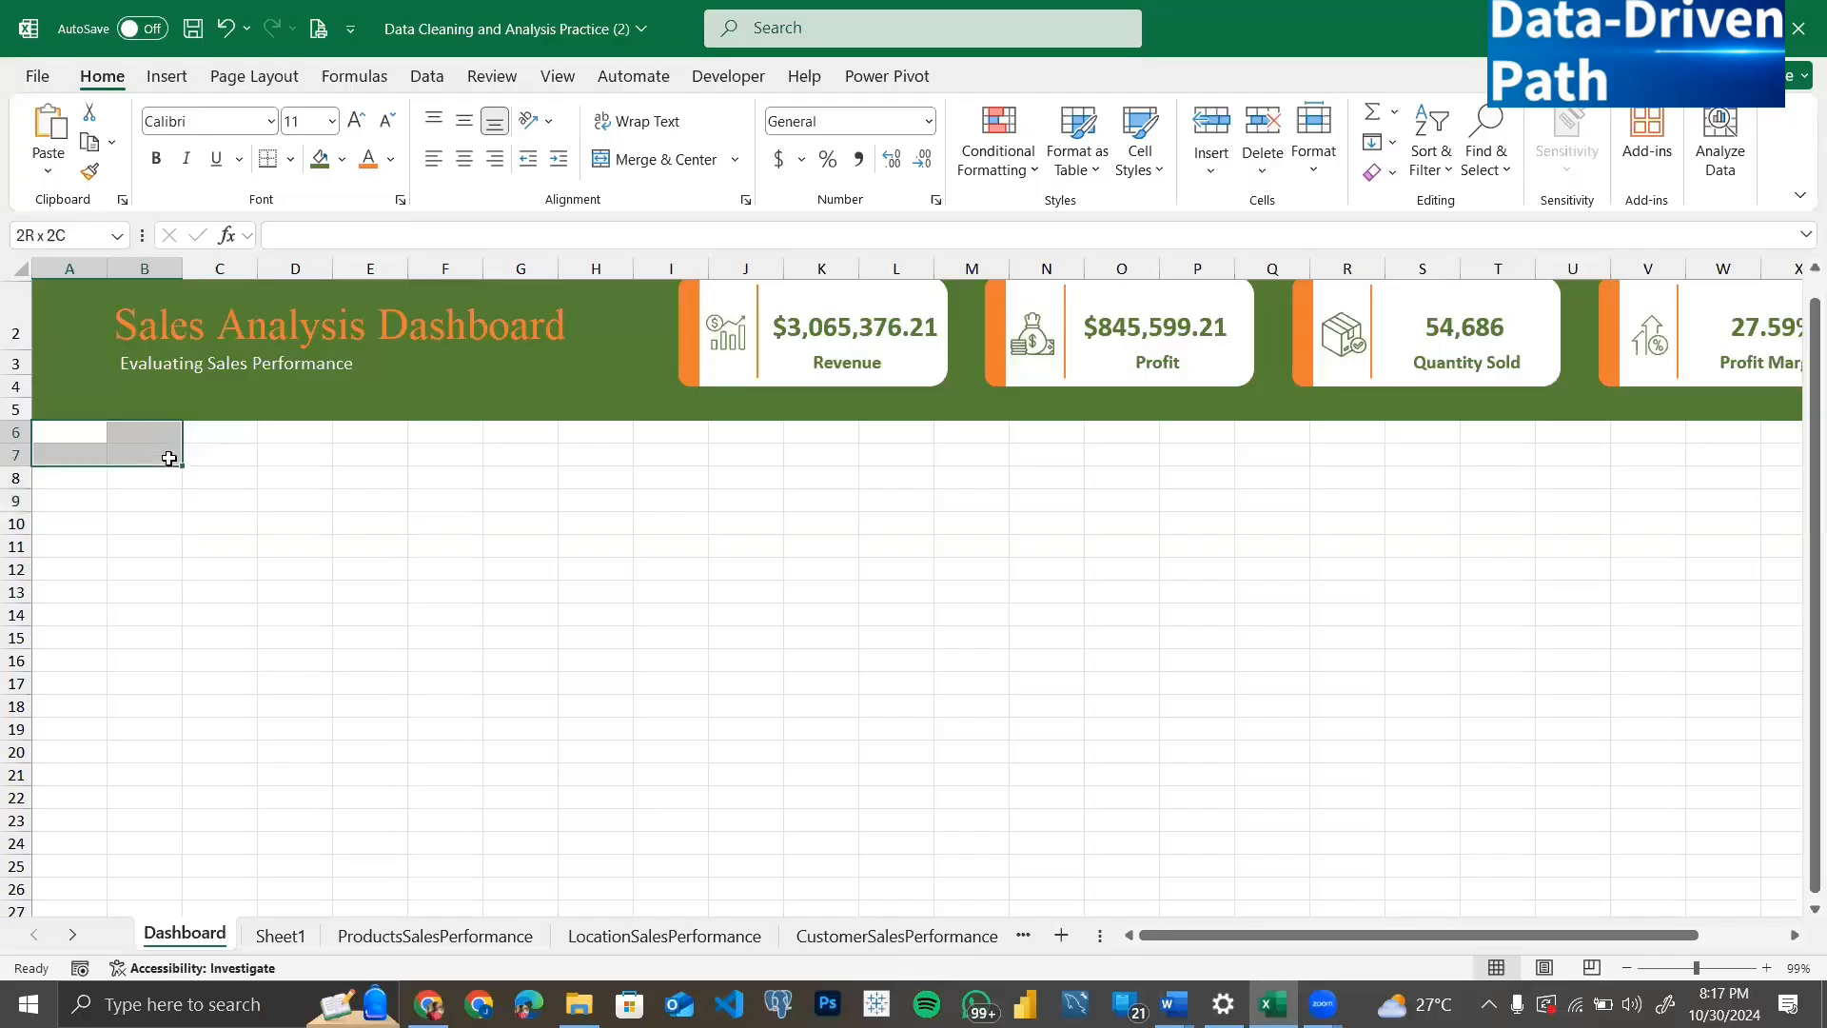
pyautogui.click(220, 430)
pyautogui.moveTo(80, 437); pyautogui.dragTo(217, 433)
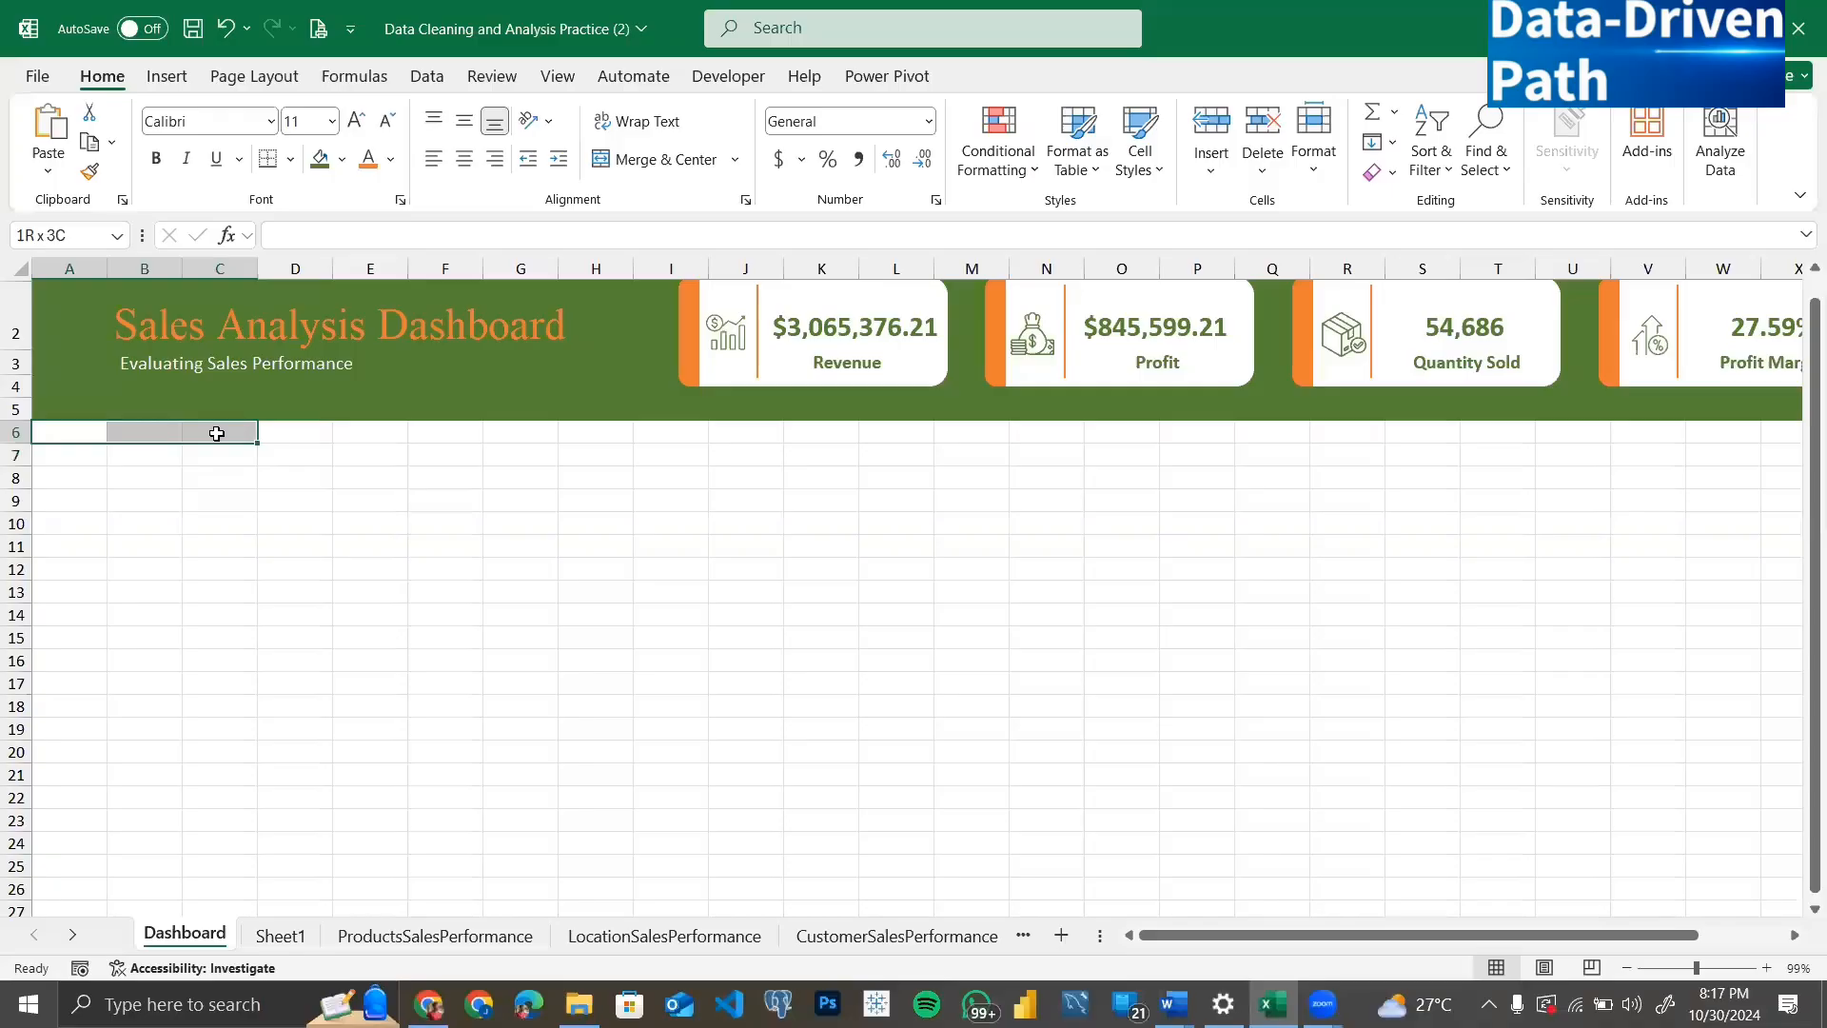
pyautogui.click(325, 433)
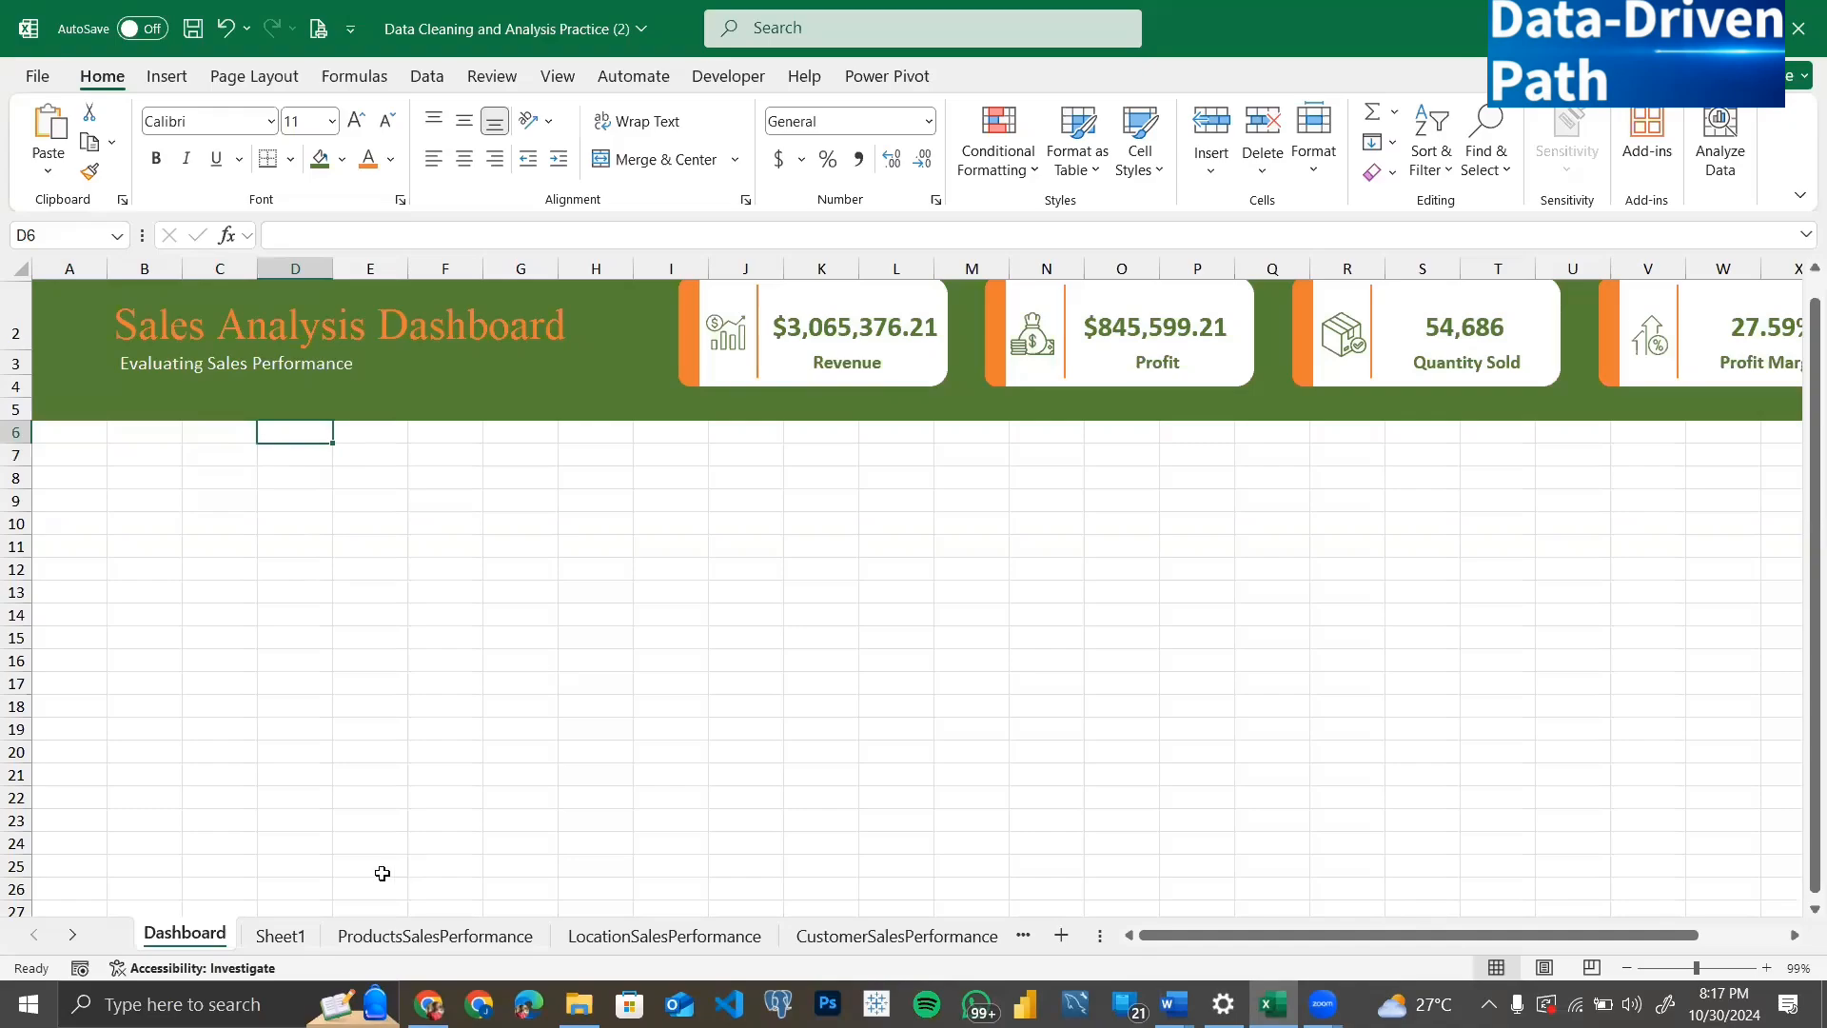
# Step: Insert slicers for Country, Category and Years (Date) from the pivot table on Sheet1
pyautogui.click(280, 936)
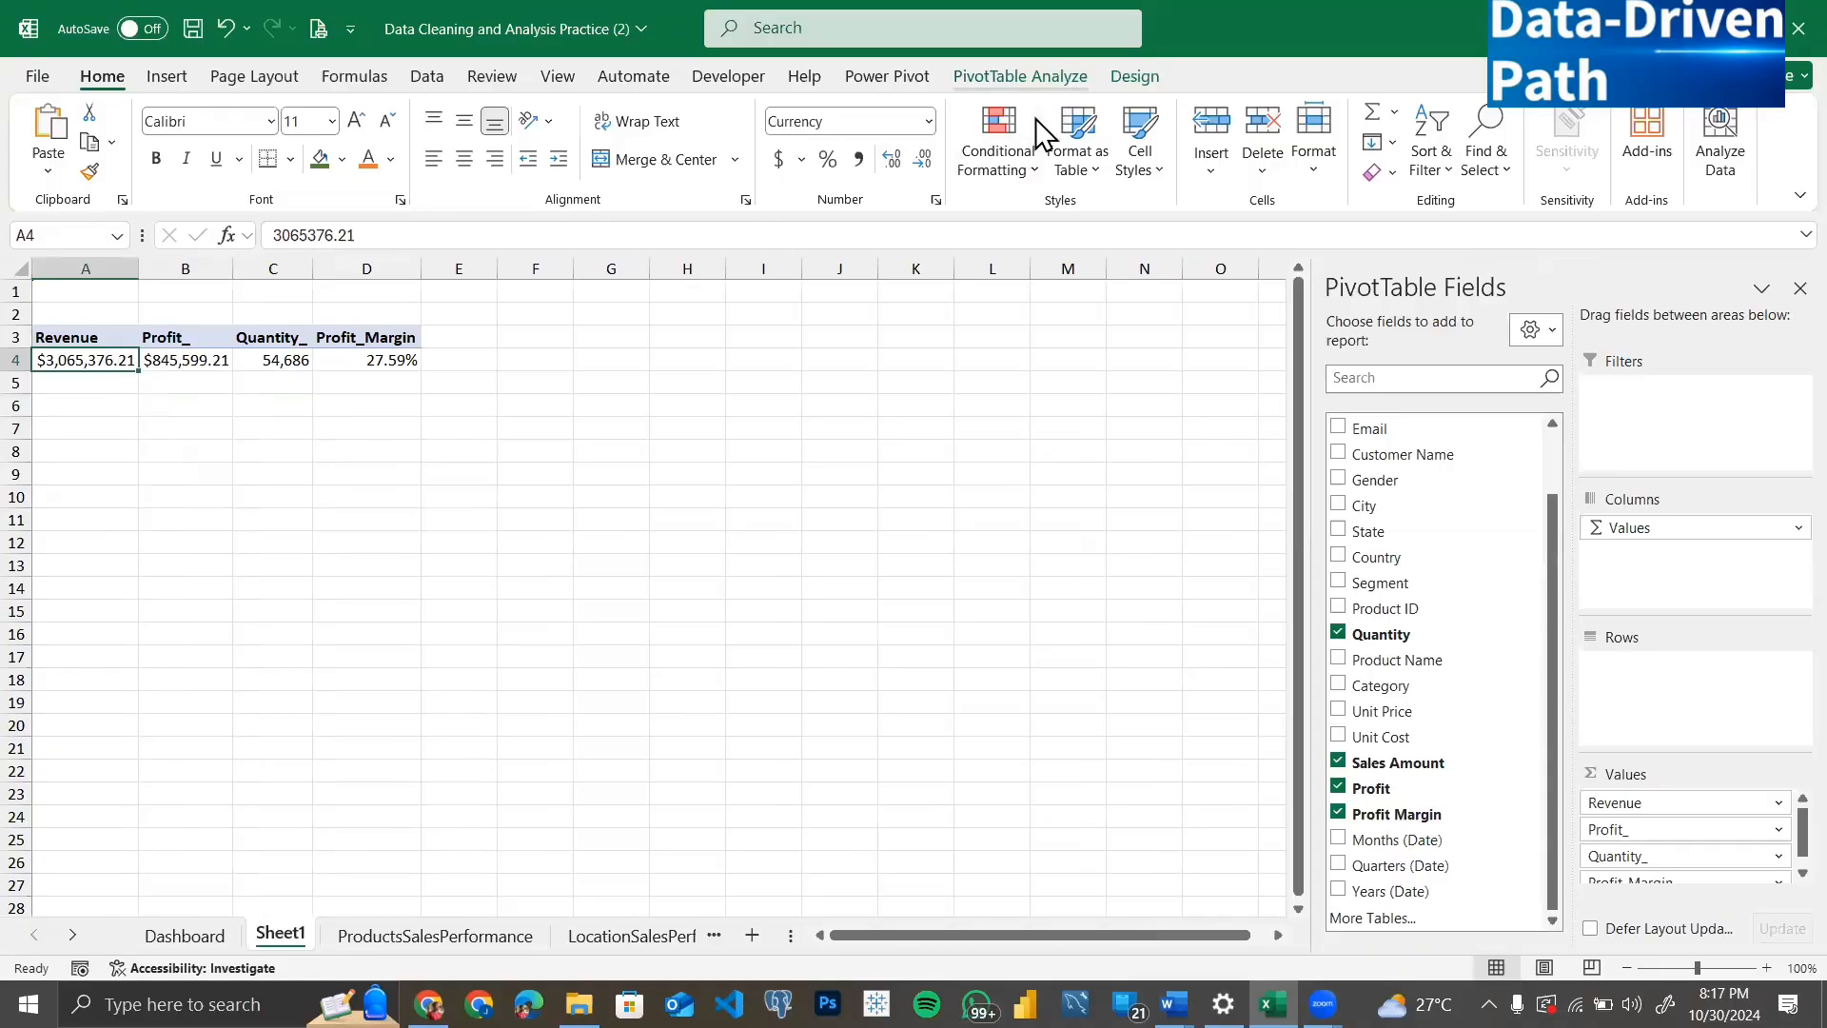
pyautogui.click(1031, 78)
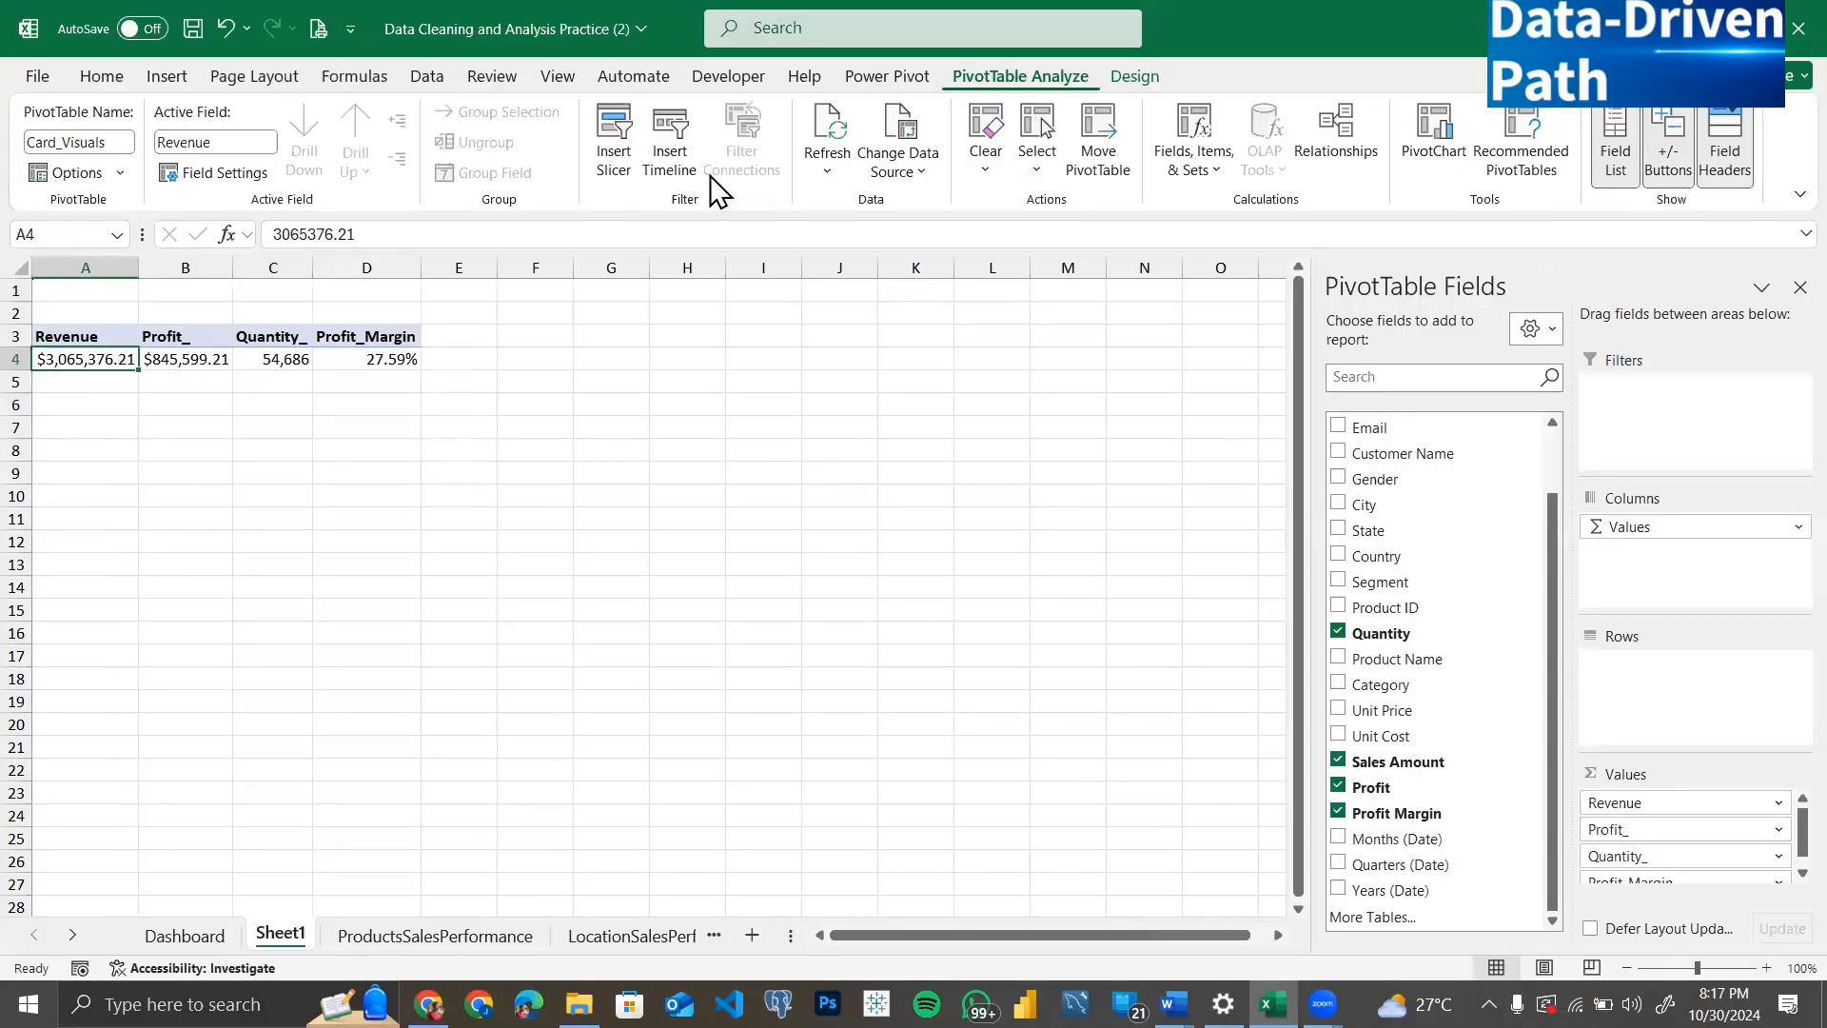
pyautogui.click(616, 142)
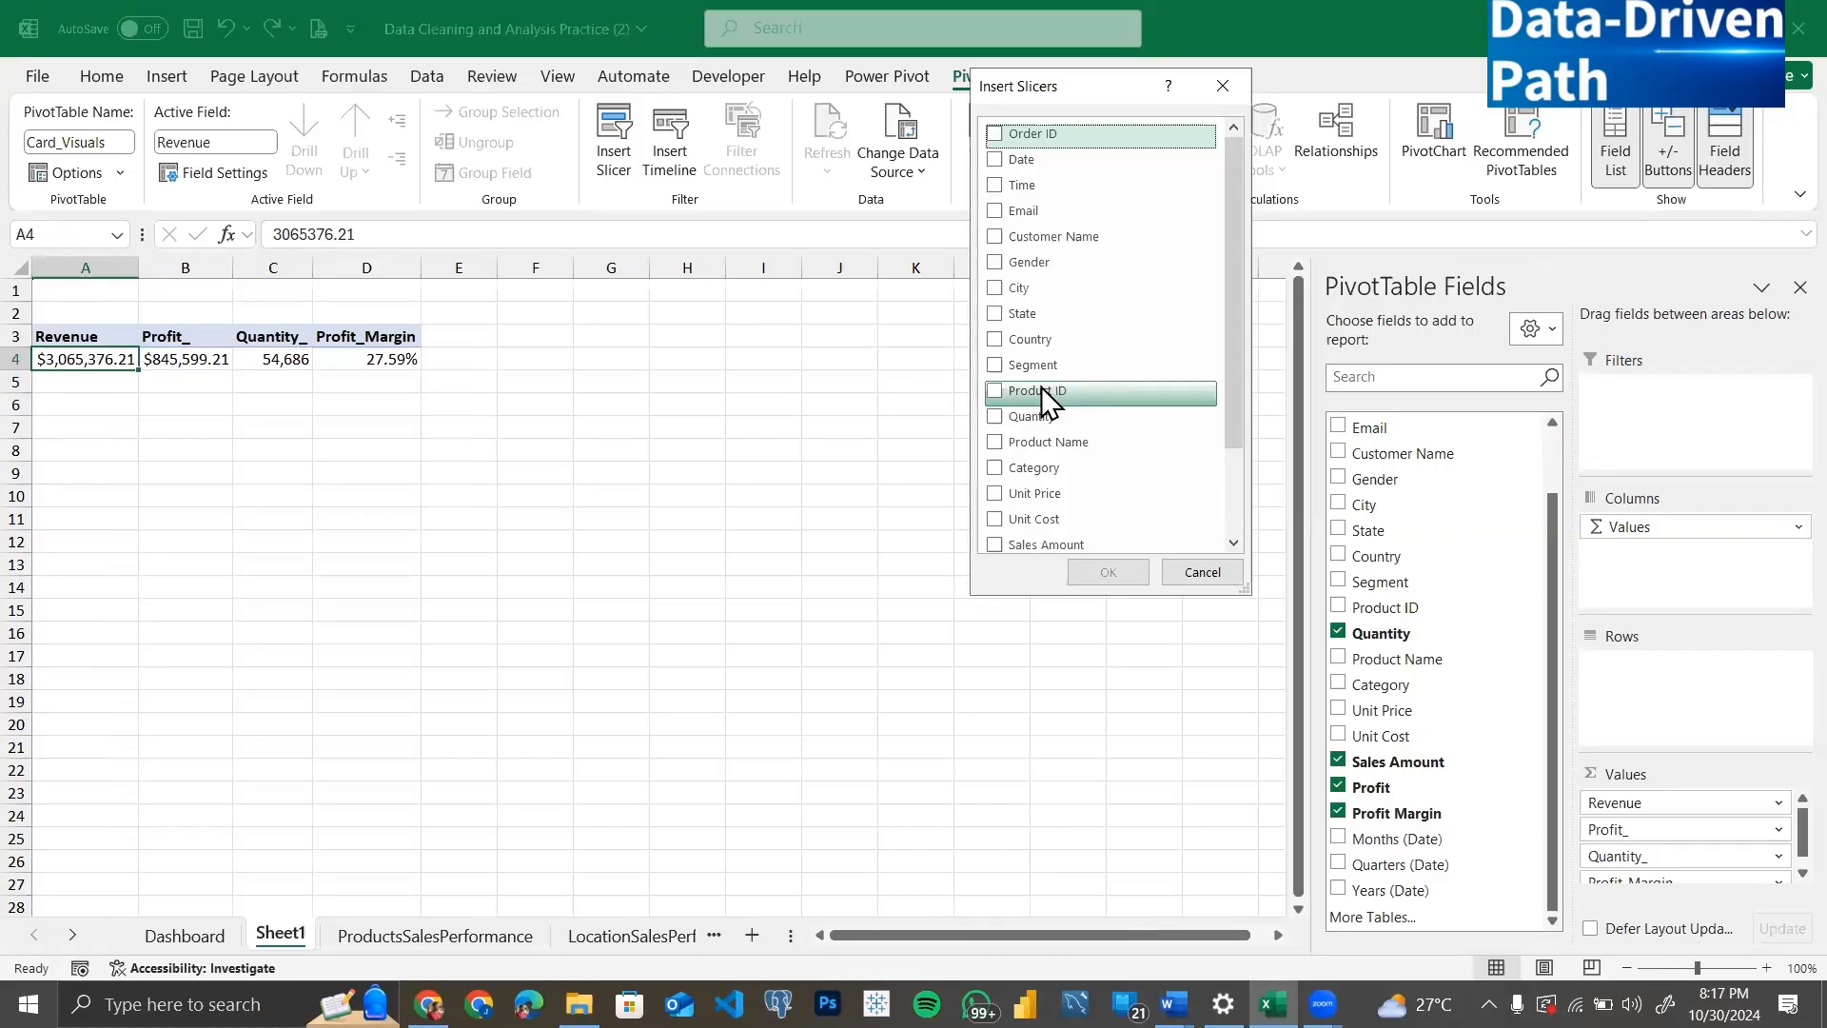
pyautogui.scroll(-2, 1041, 387)
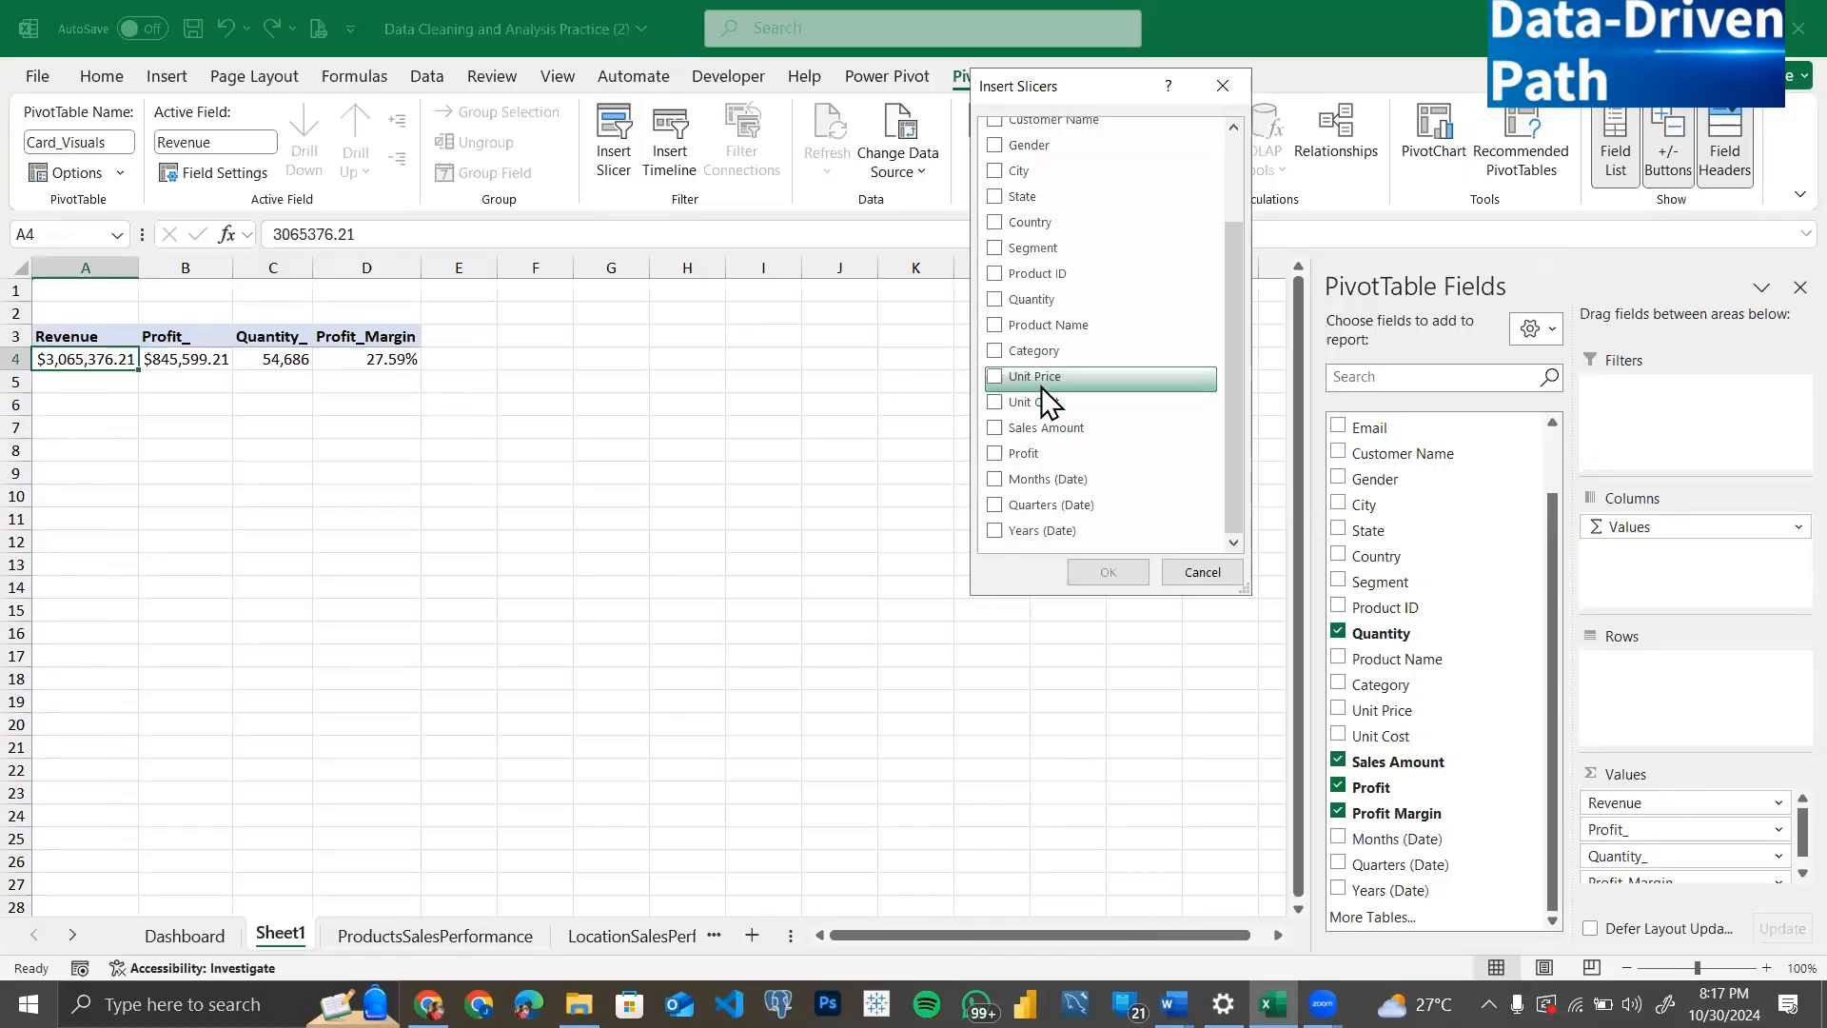
pyautogui.click(995, 531)
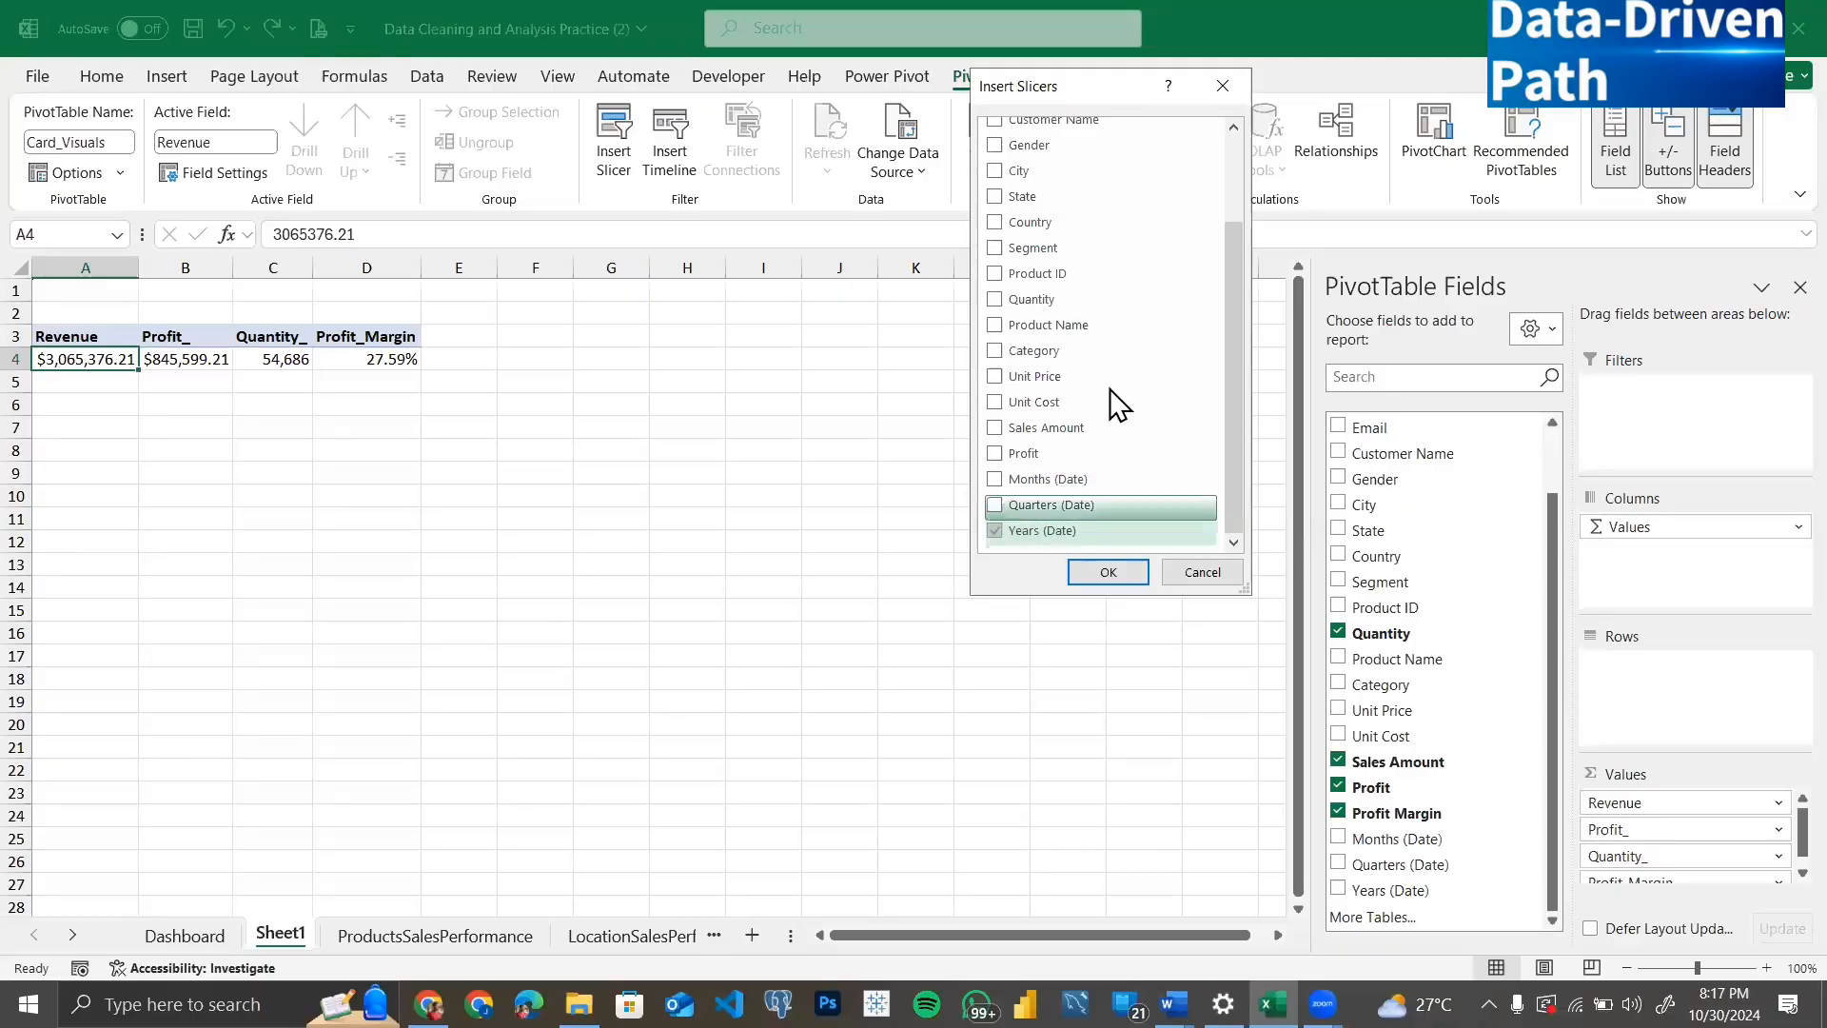
pyautogui.scroll(2, 1109, 390)
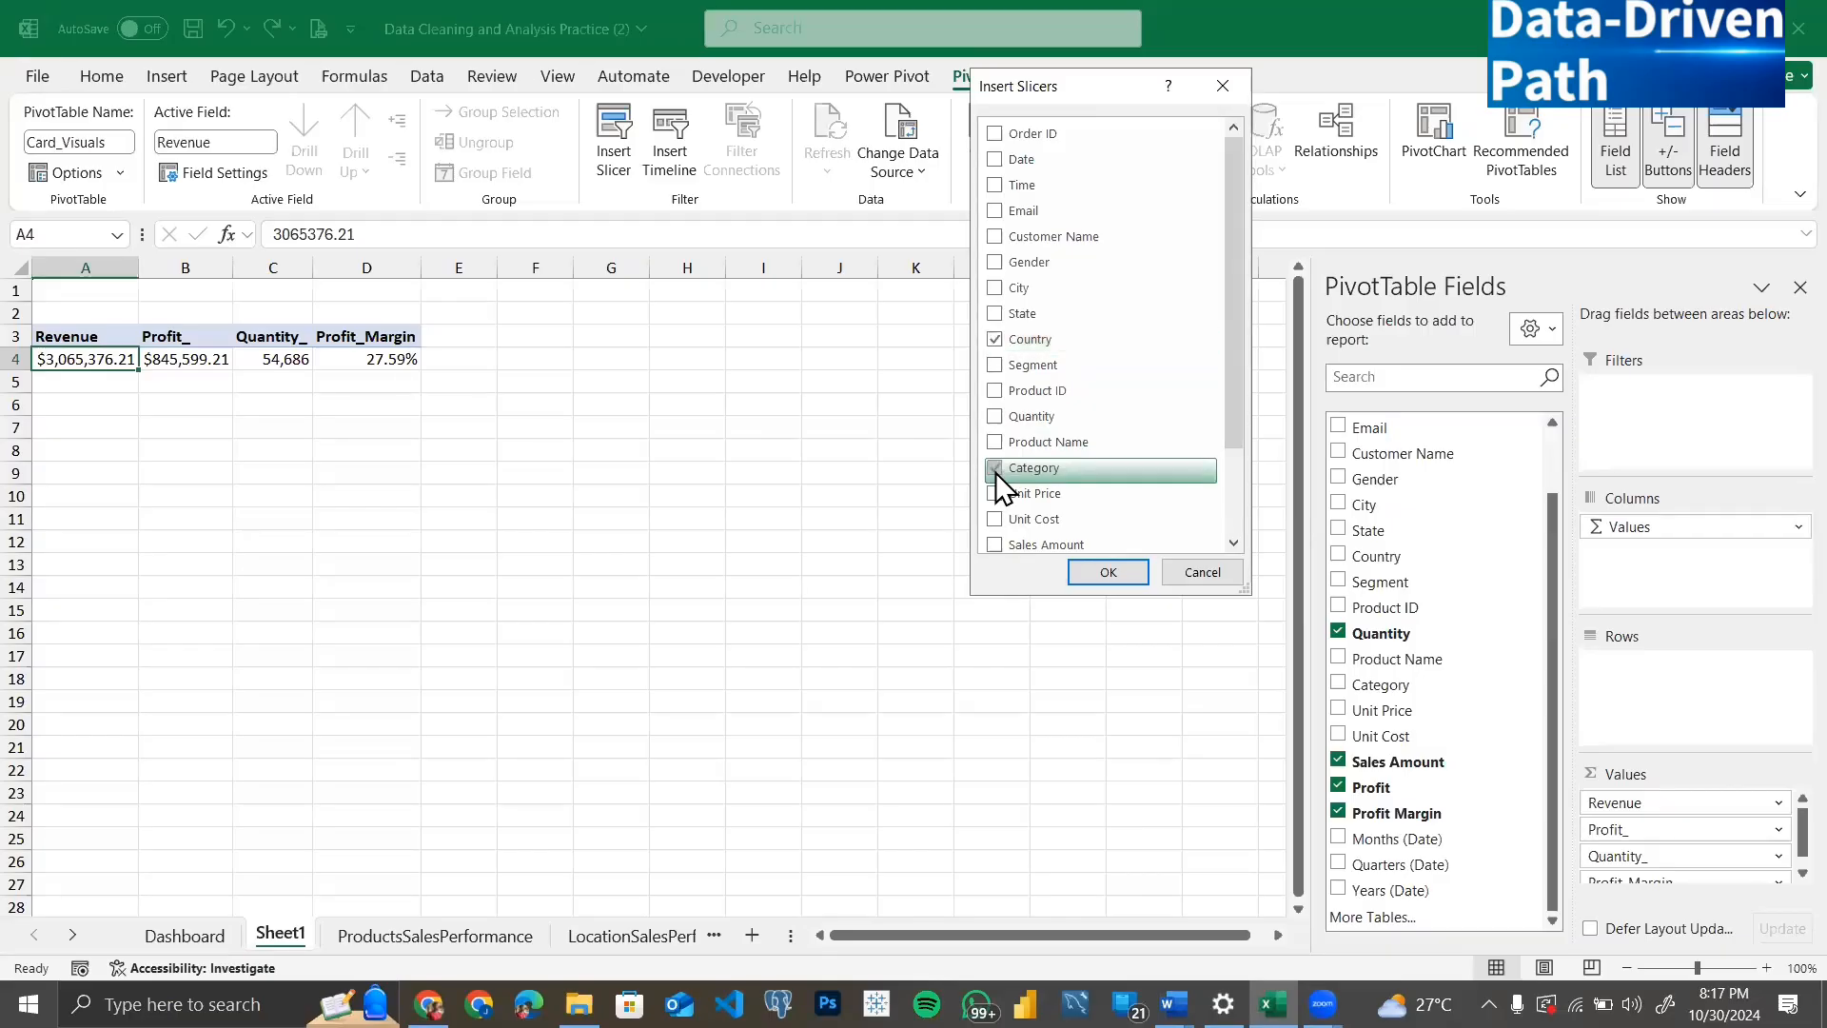
pyautogui.scroll(-2, 1048, 508)
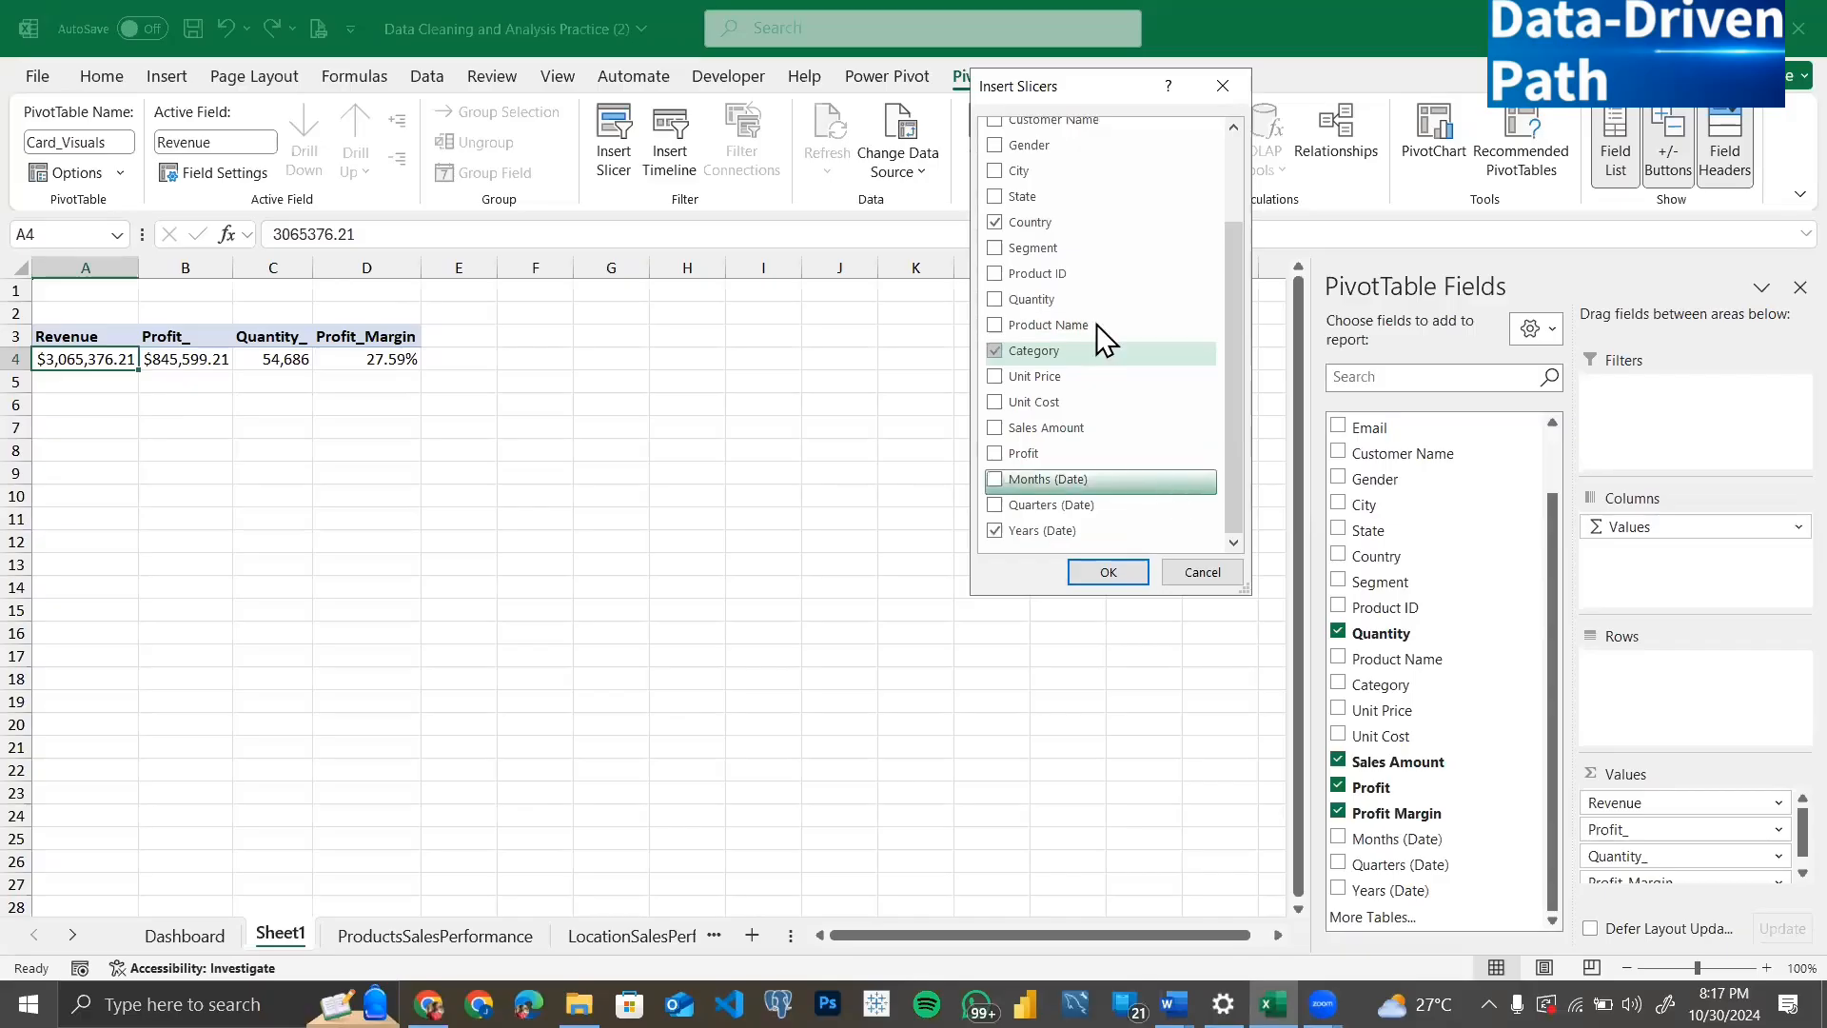
pyautogui.click(1108, 572)
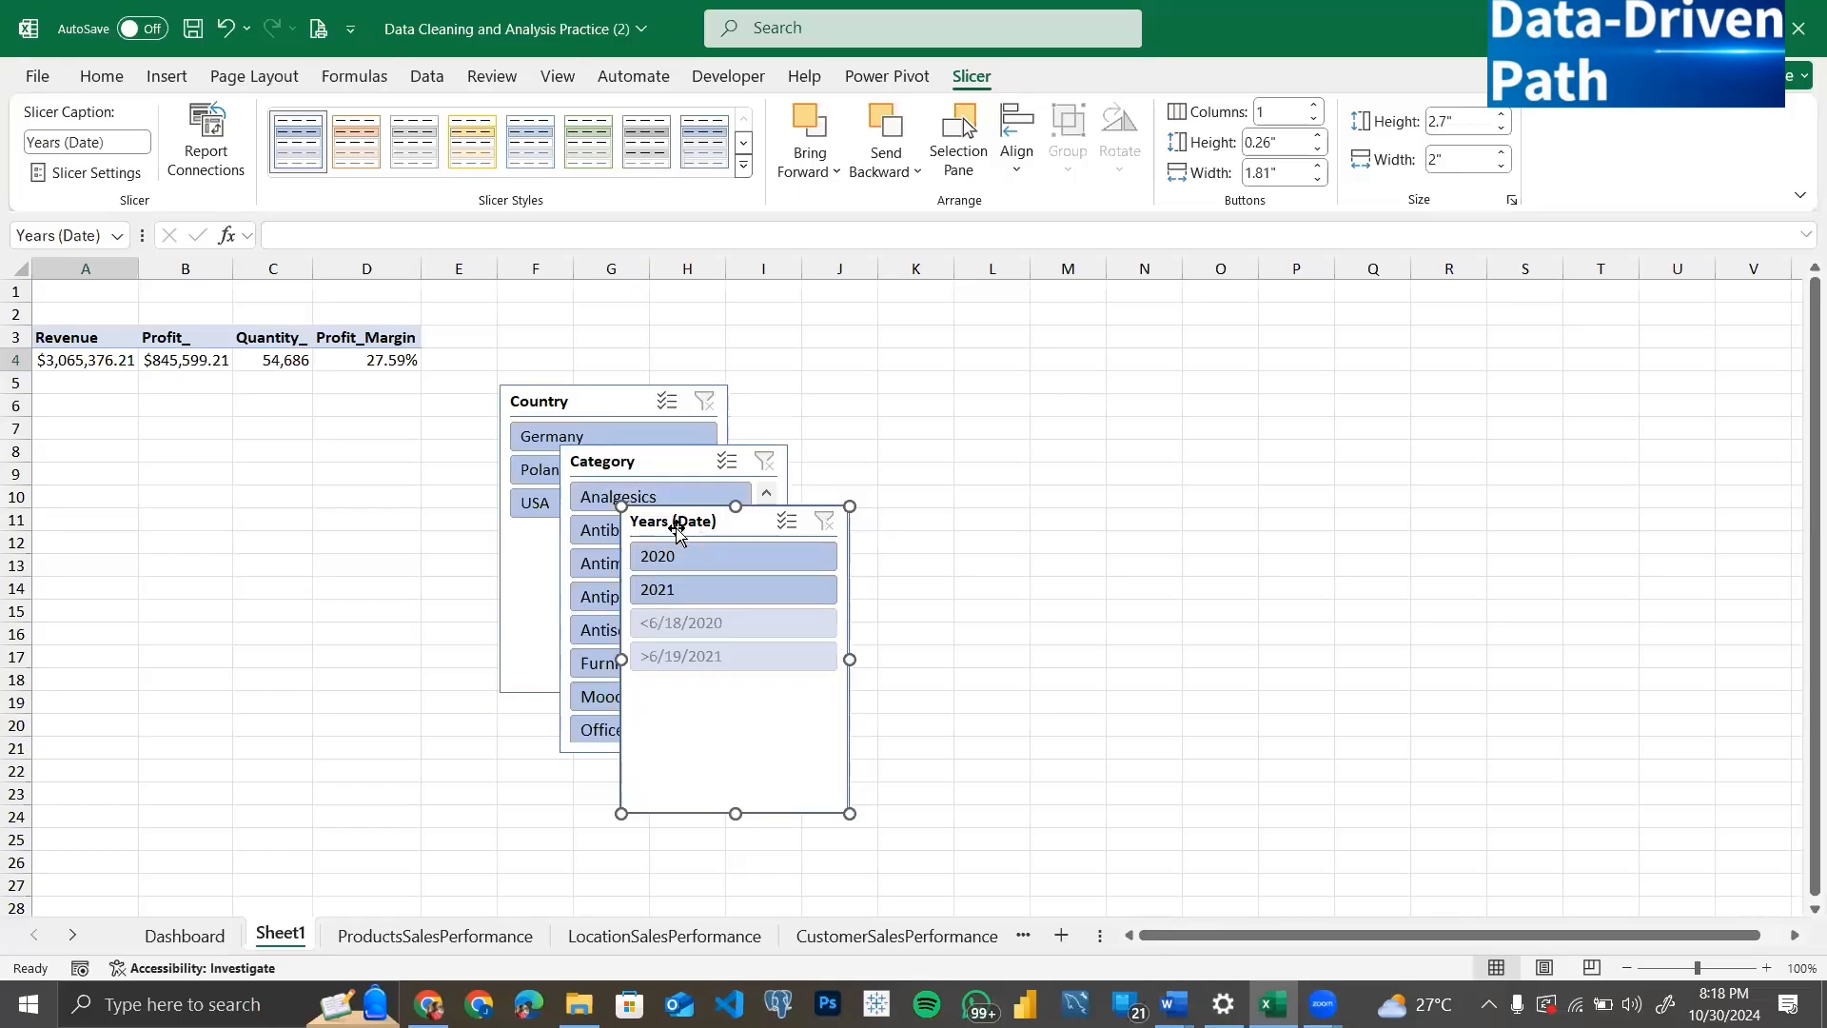
# Step: Cut the Country, Category and Years (Date) slicers from Sheet1 and paste them onto the Dashboard sheet
pyautogui.keyDown('ctrl'); pyautogui.click(614, 462); pyautogui.keyUp('ctrl')
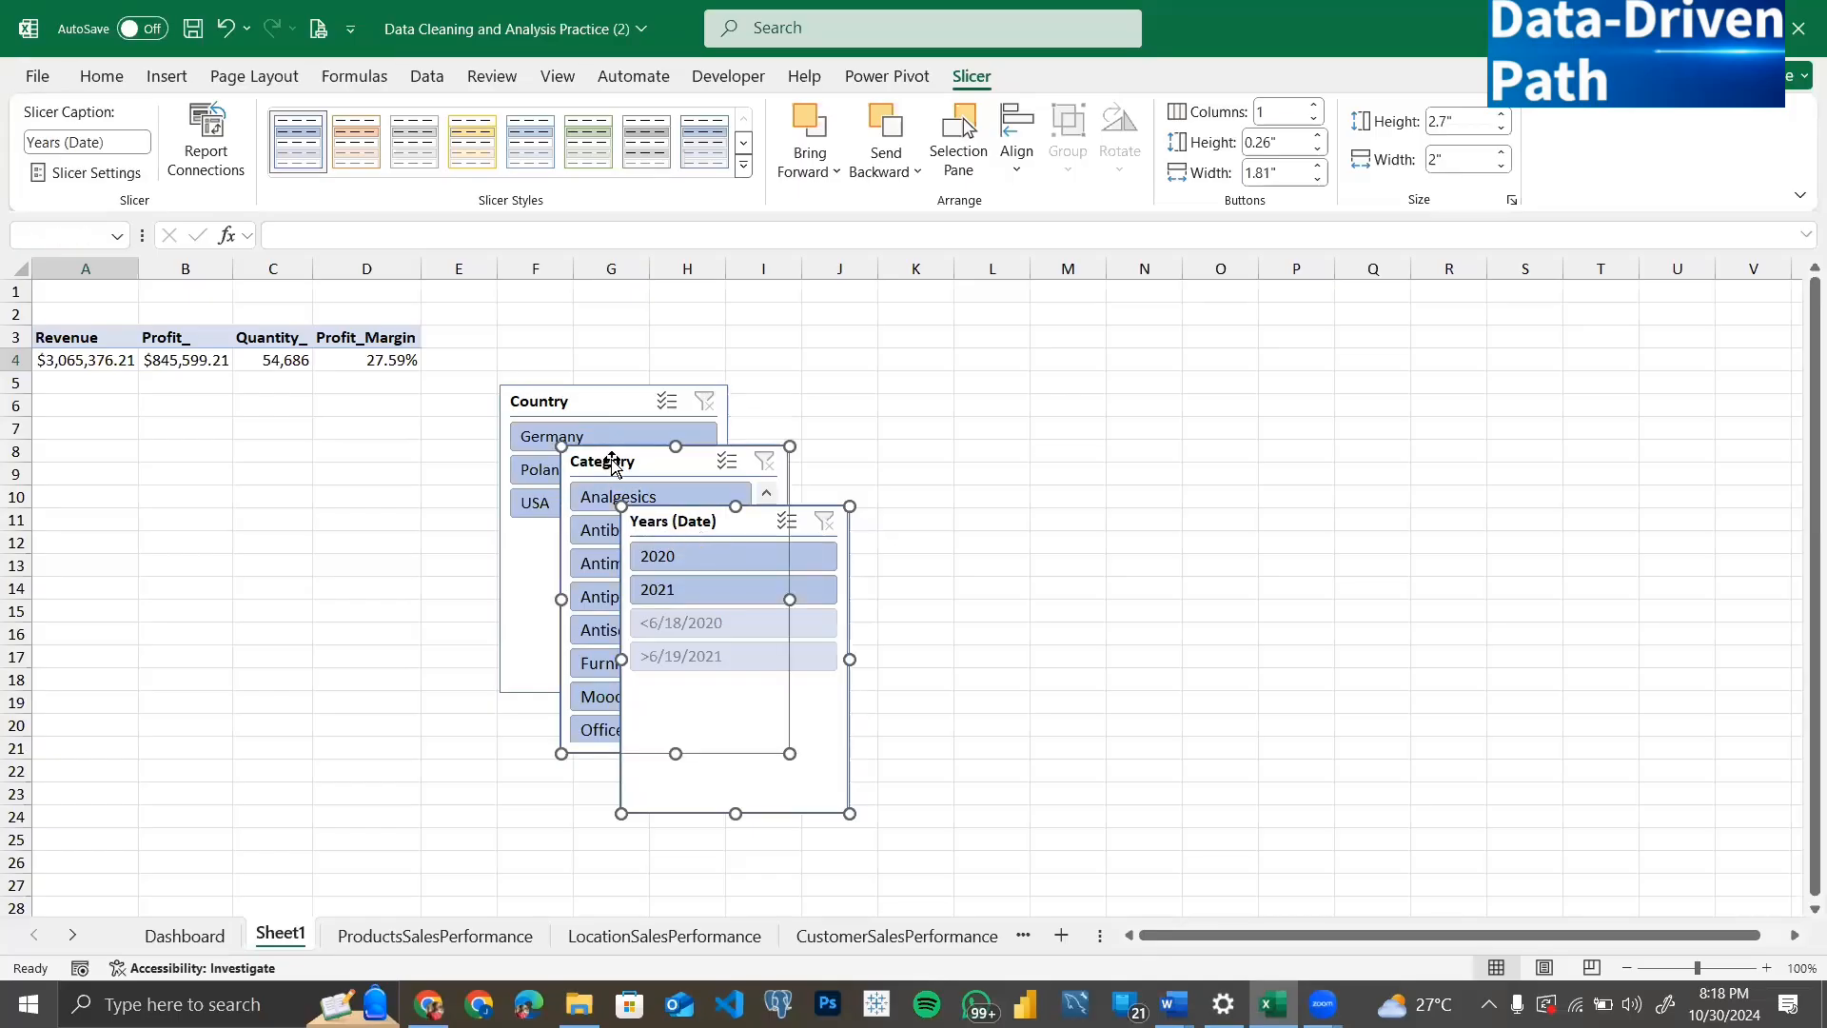
pyautogui.keyDown('ctrl'); pyautogui.click(584, 401); pyautogui.keyUp('ctrl')
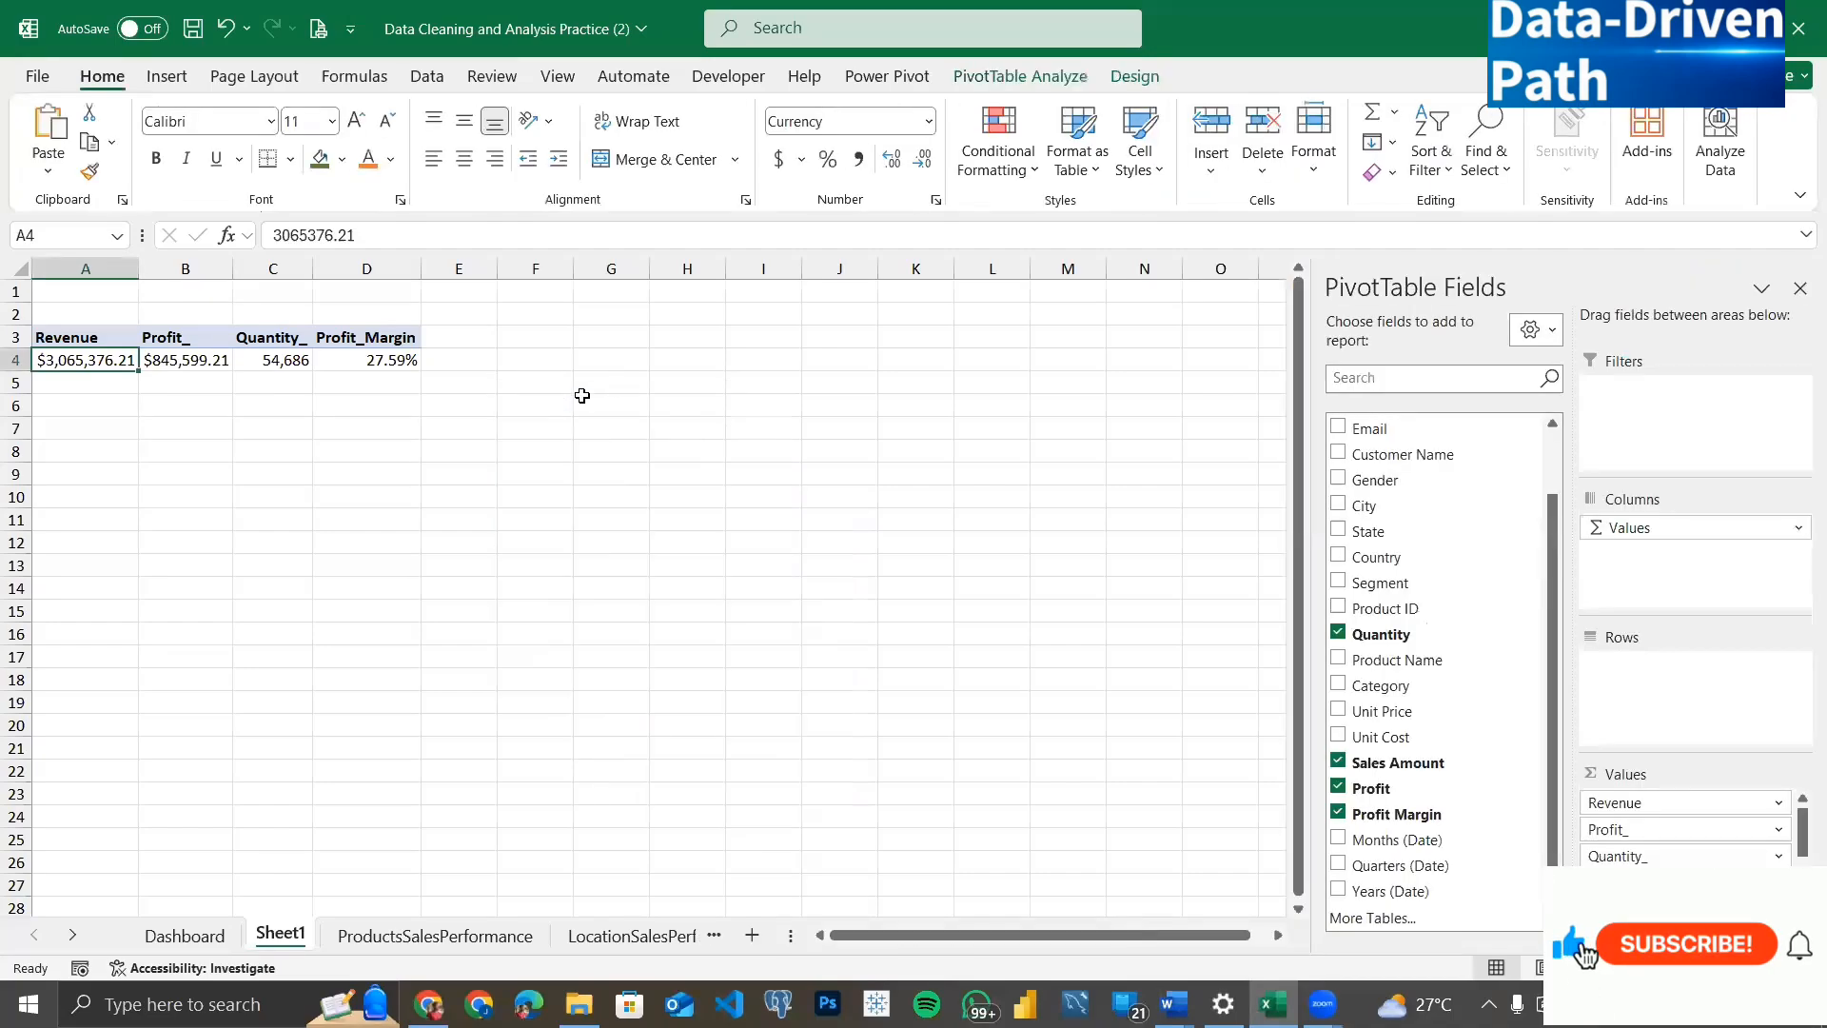
pyautogui.click(184, 938)
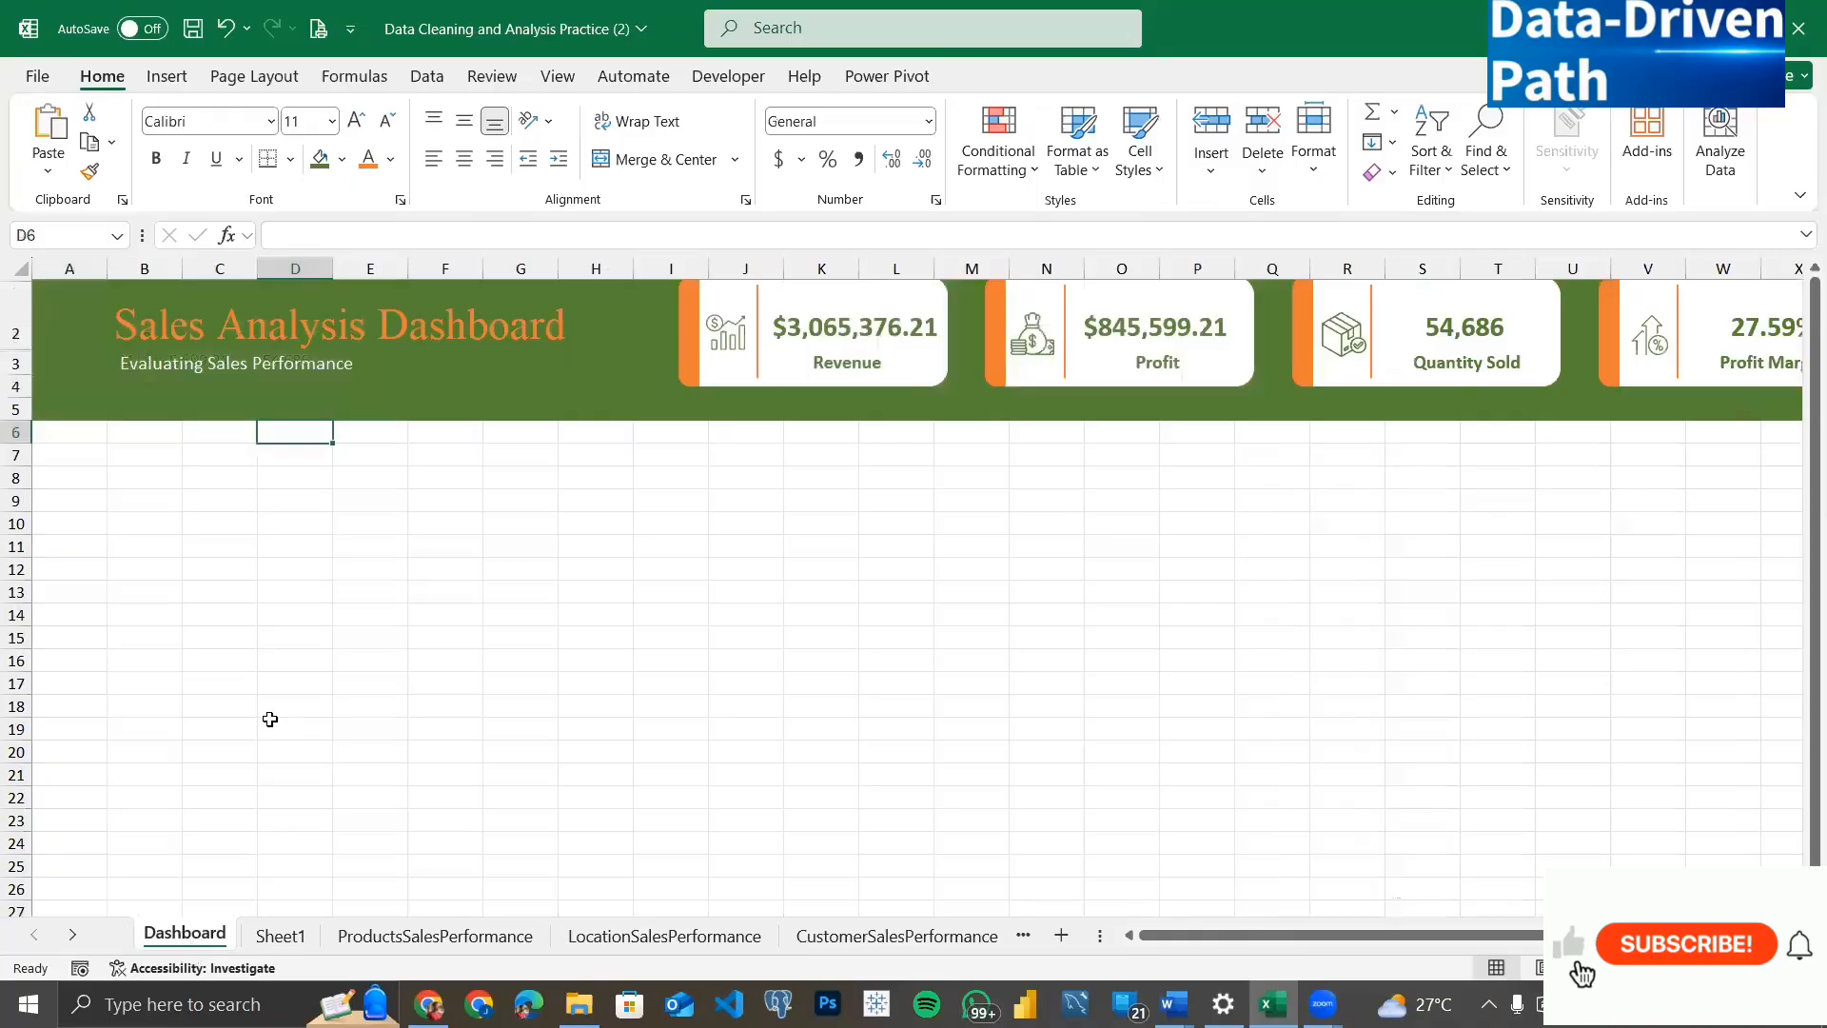
pyautogui.hotkey('ctrl', 'v')
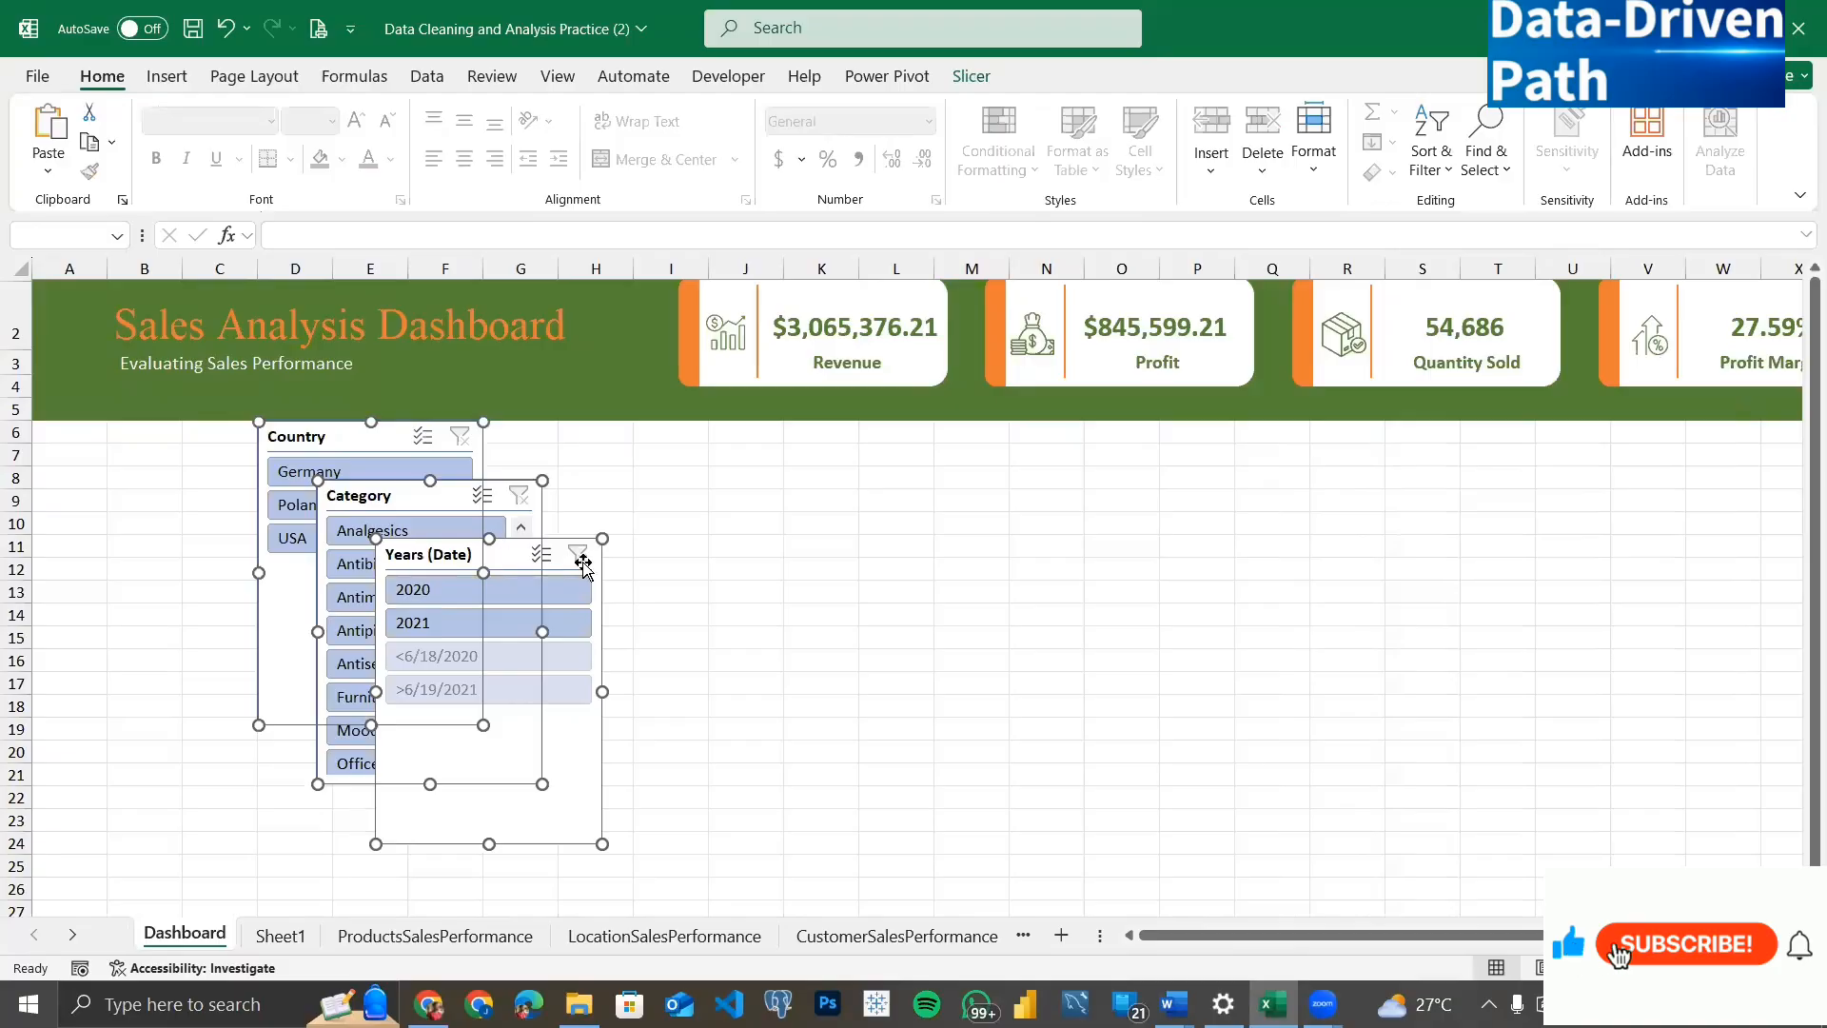
# Step: Shift the three pasted slicers across the dashboard and set the Years (Date) slicer apart from the others, over columns M to P
pyautogui.moveTo(591, 563); pyautogui.dragTo(963, 590)
pyautogui.click(963, 591)
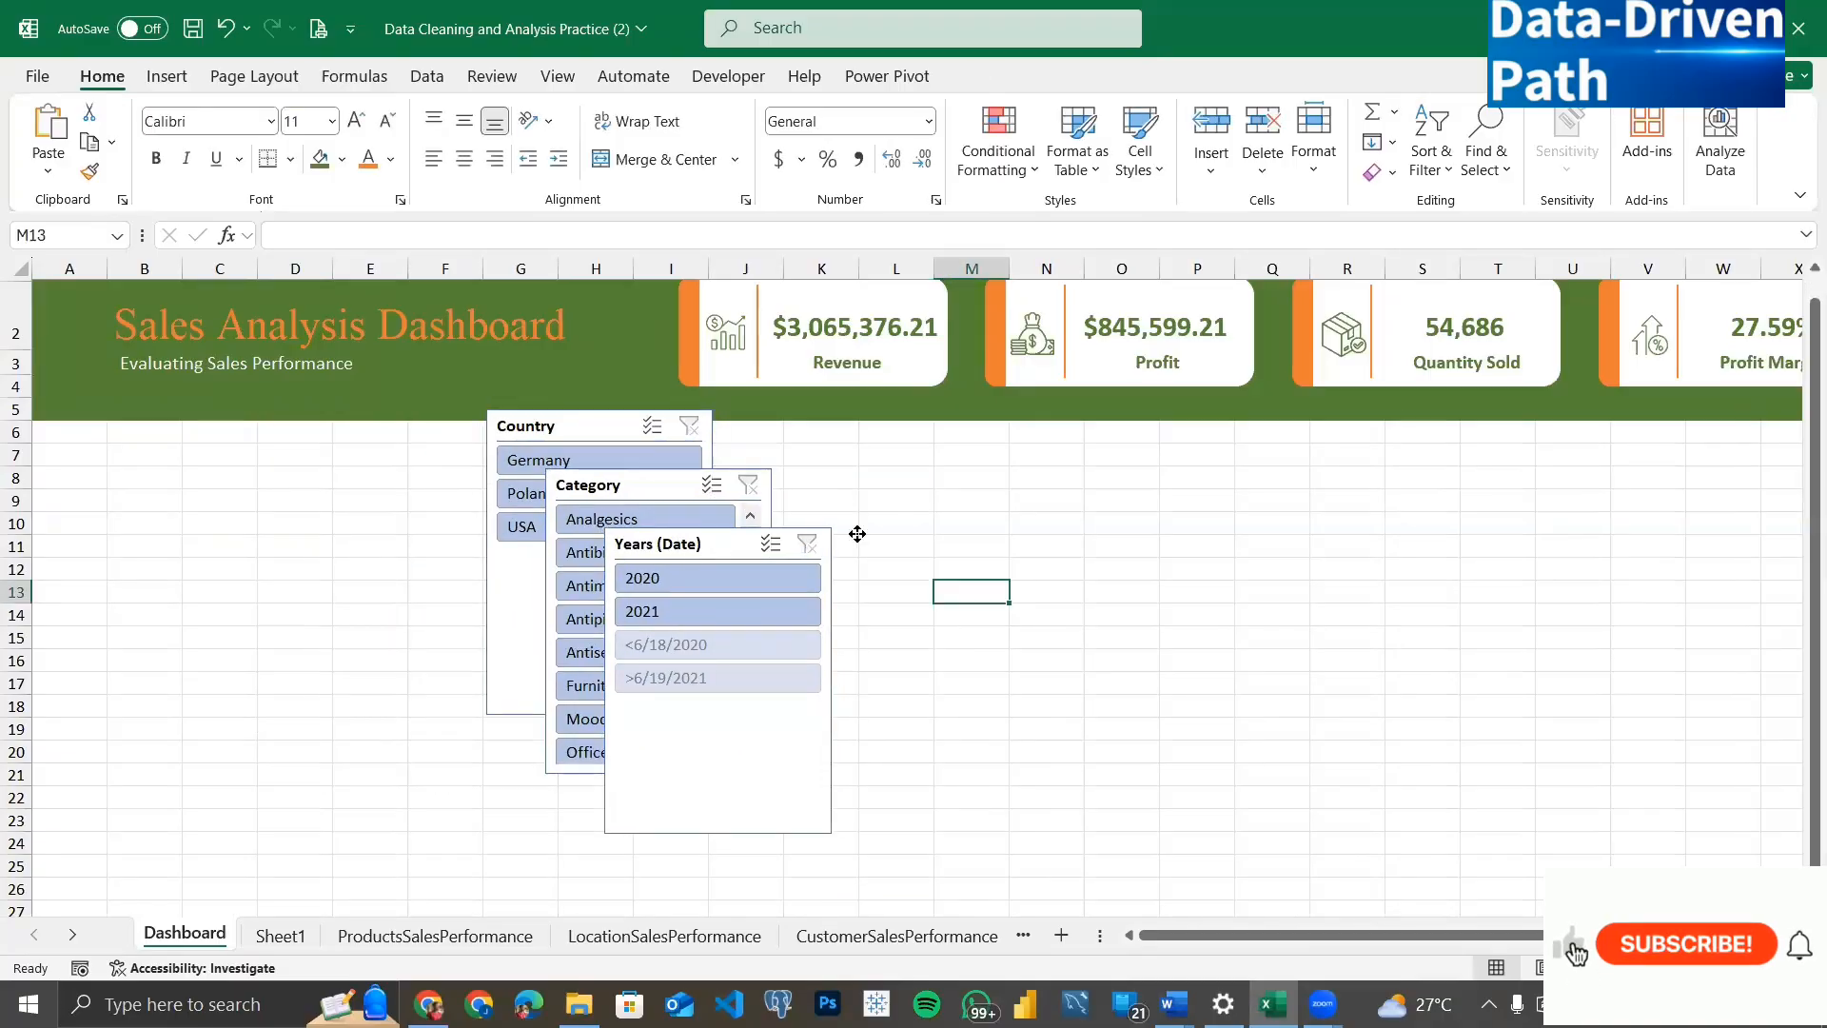
pyautogui.moveTo(719, 544); pyautogui.dragTo(1081, 548)
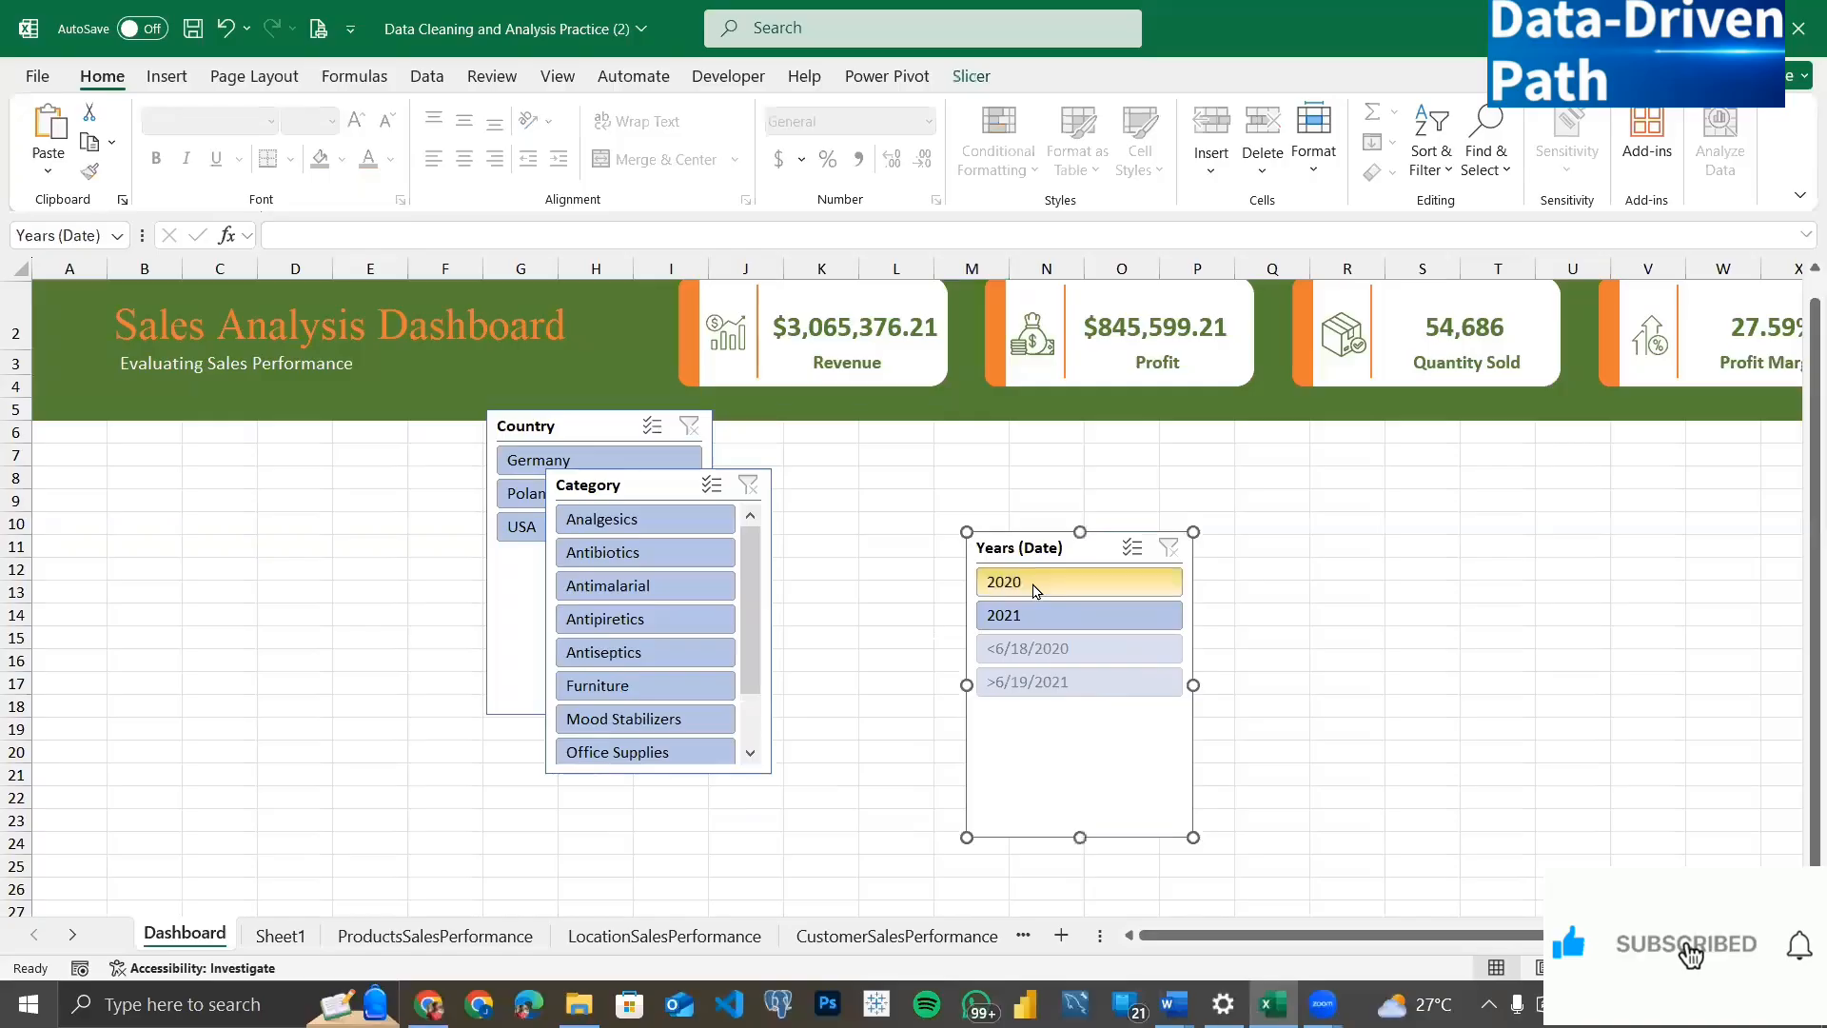
# Step: Test the Years (Date) slicer by filtering the dashboard cards to 2020 and to 2021
pyautogui.scroll(1, 1037, 590)
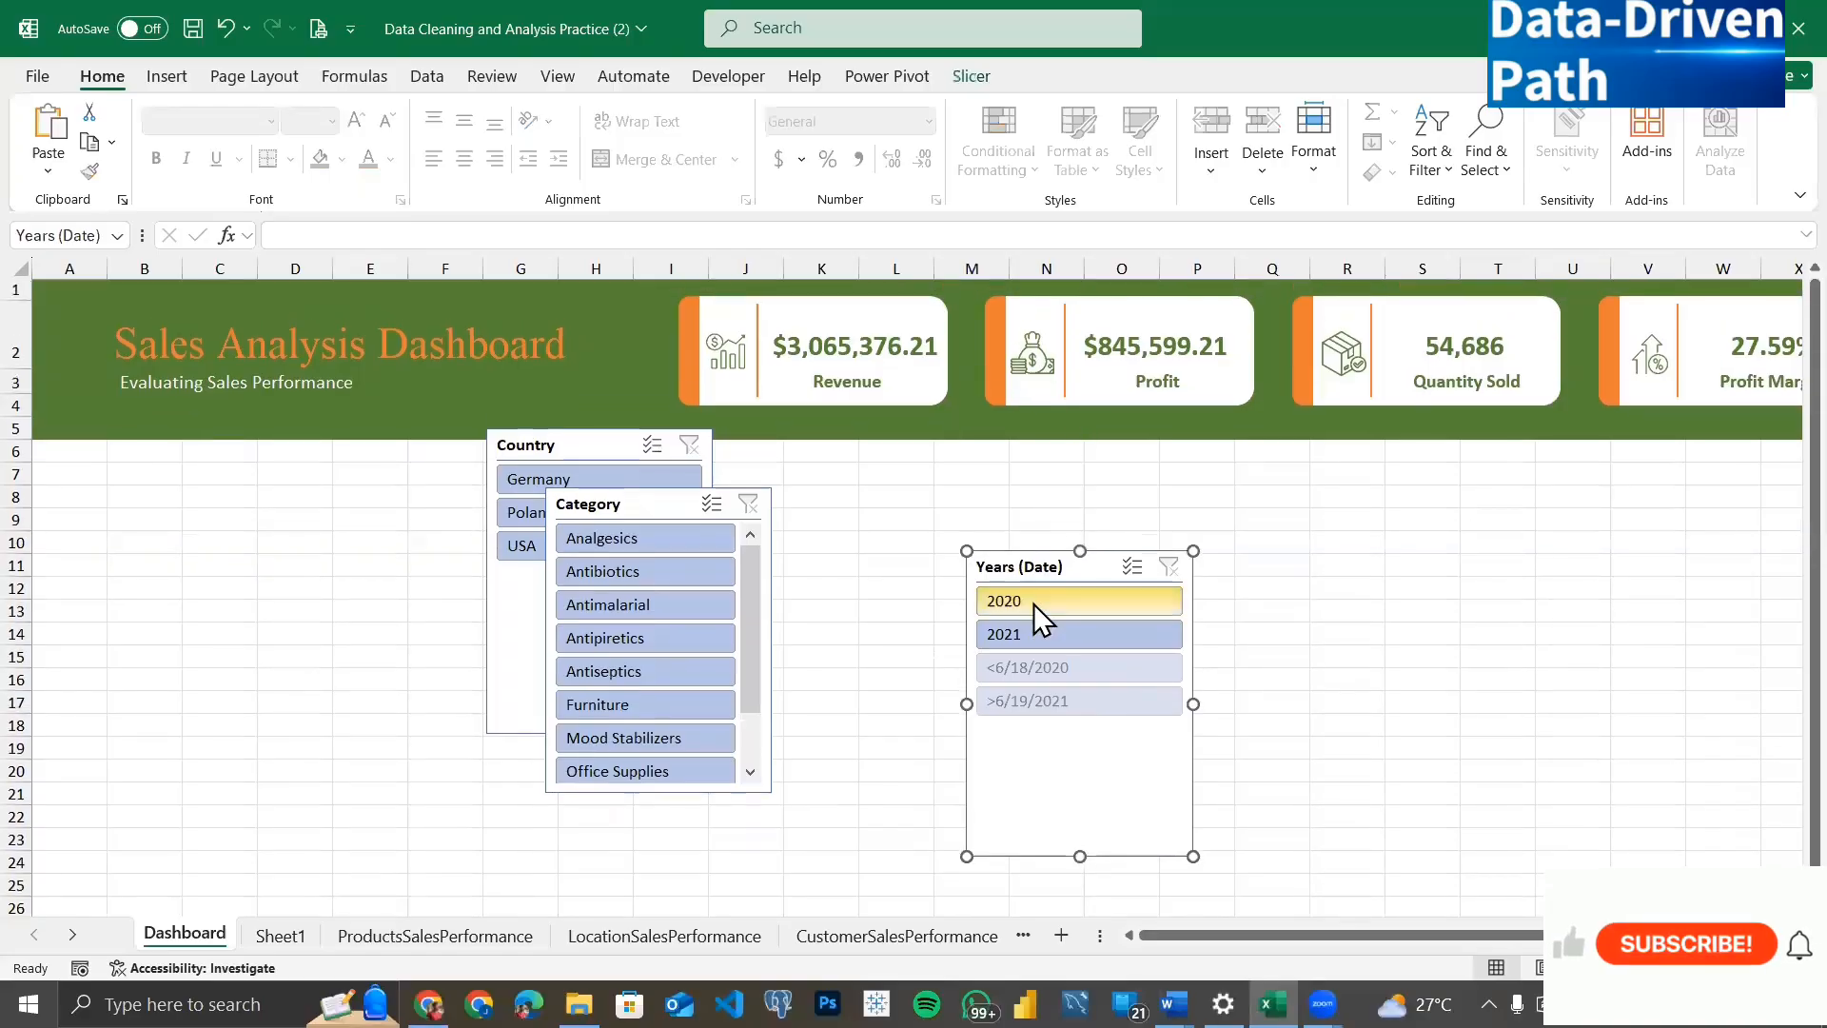
pyautogui.click(1035, 605)
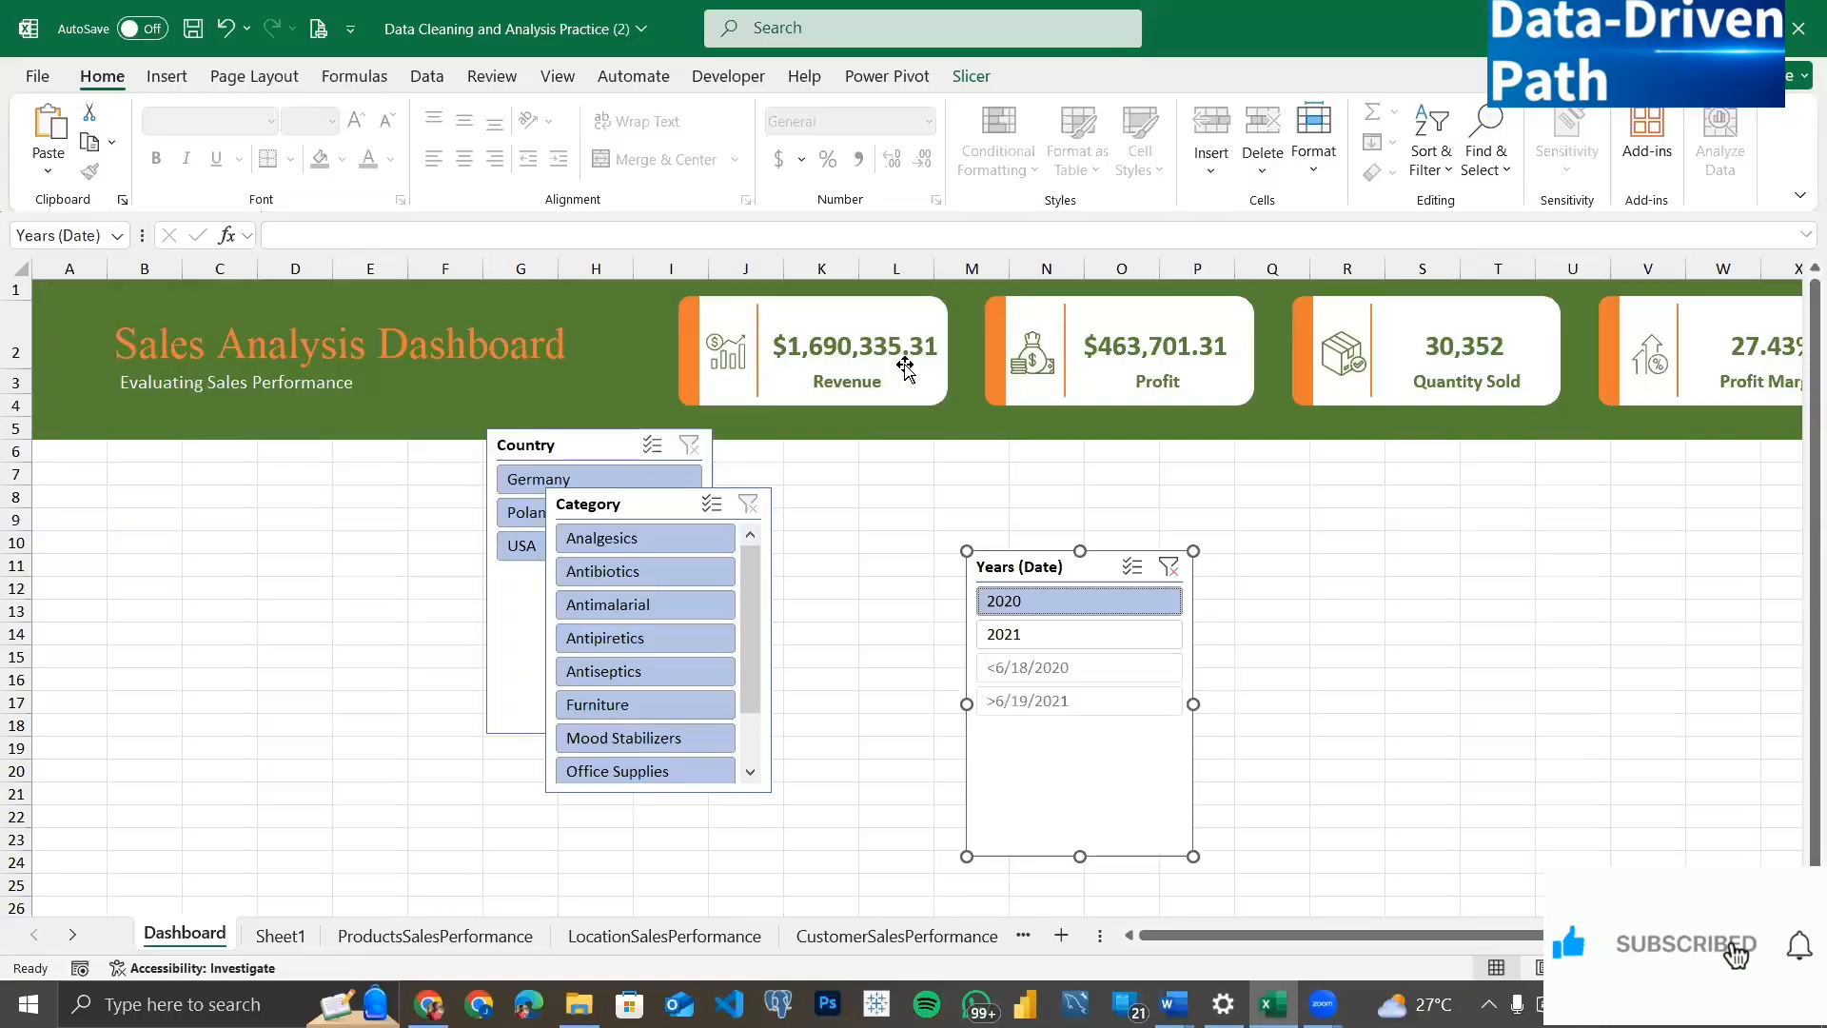
pyautogui.click(1037, 636)
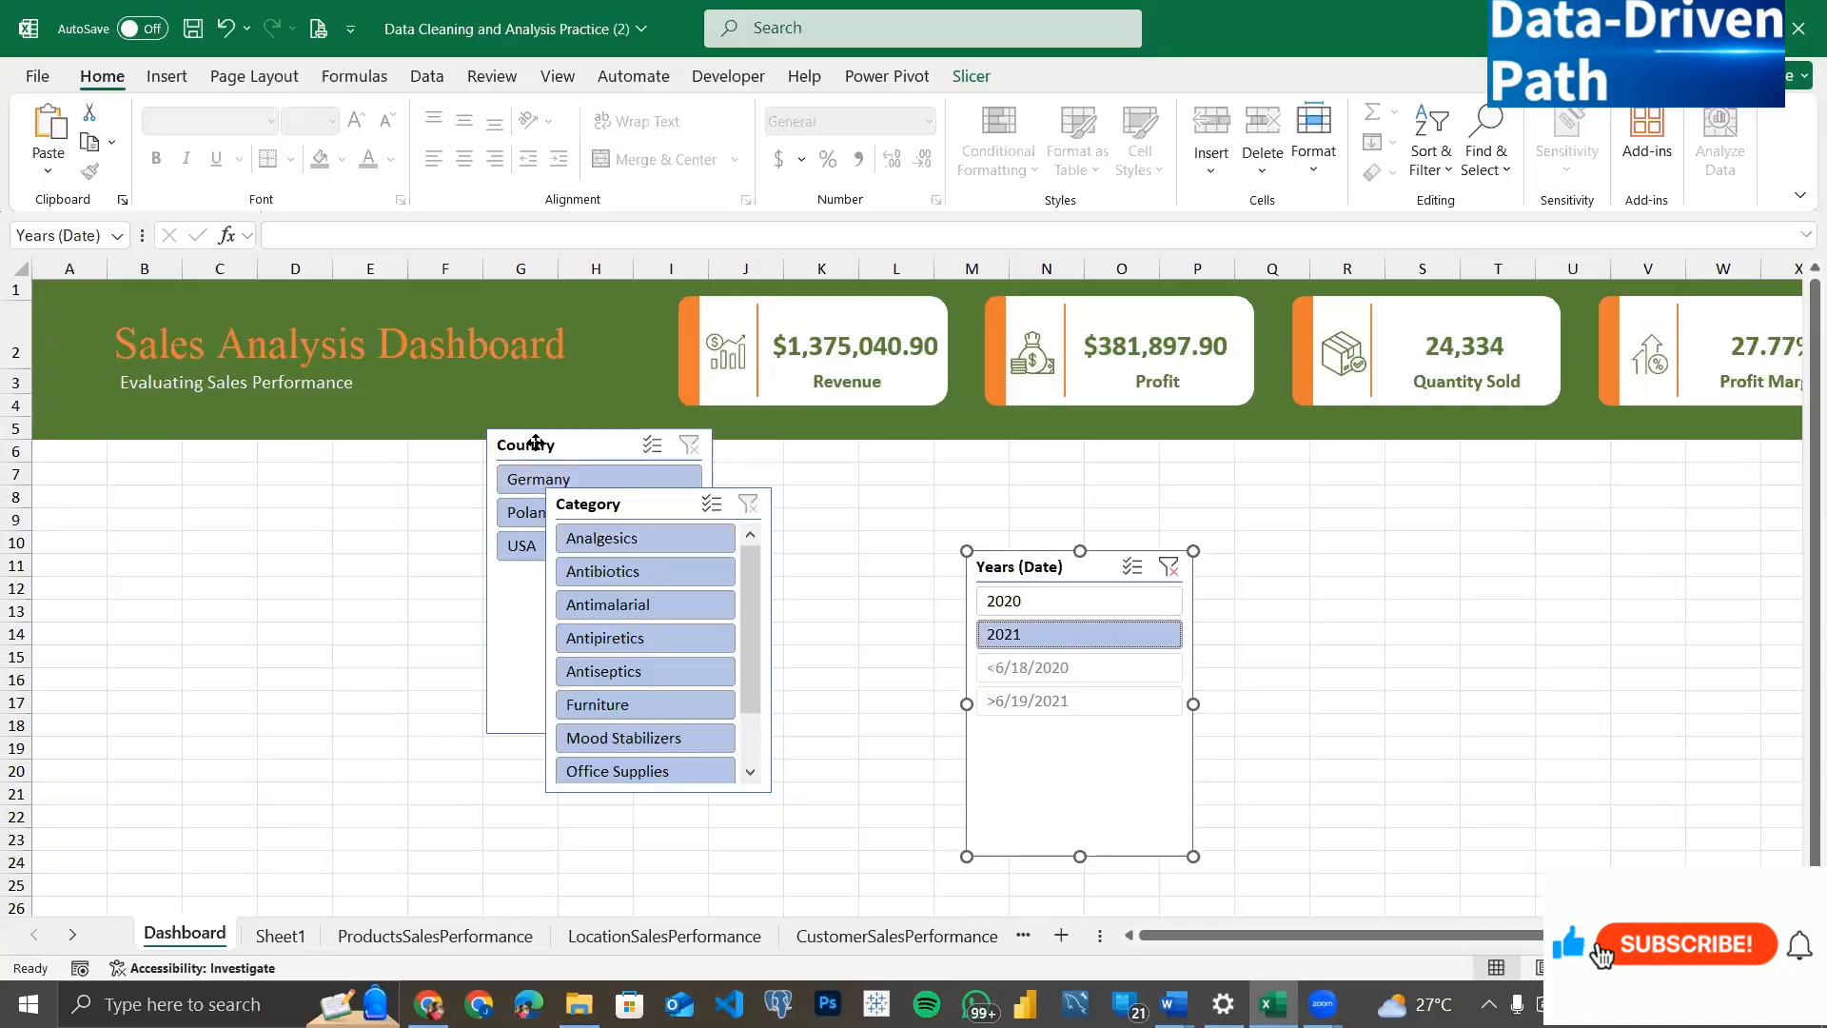
# Step: Pull the Country slicer clear of the Category slicer and test it by filtering to USA and to Germany
pyautogui.moveTo(536, 443); pyautogui.dragTo(351, 492)
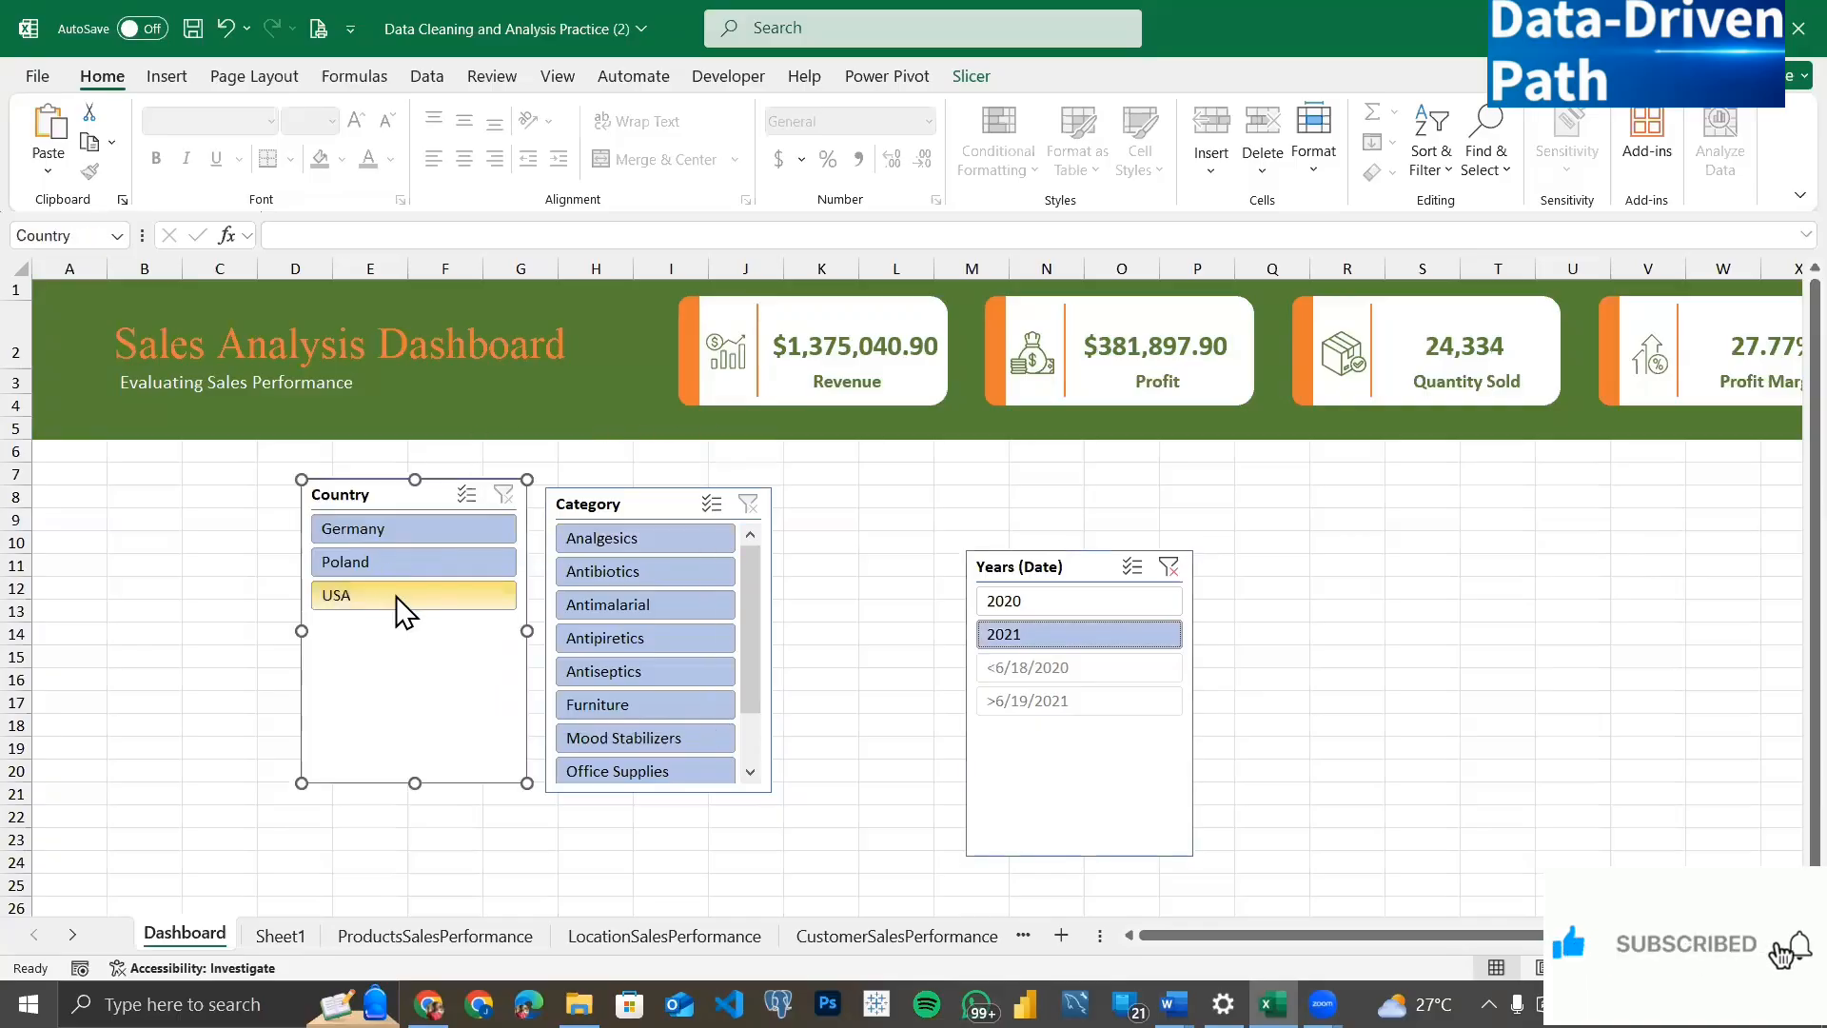
pyautogui.click(396, 596)
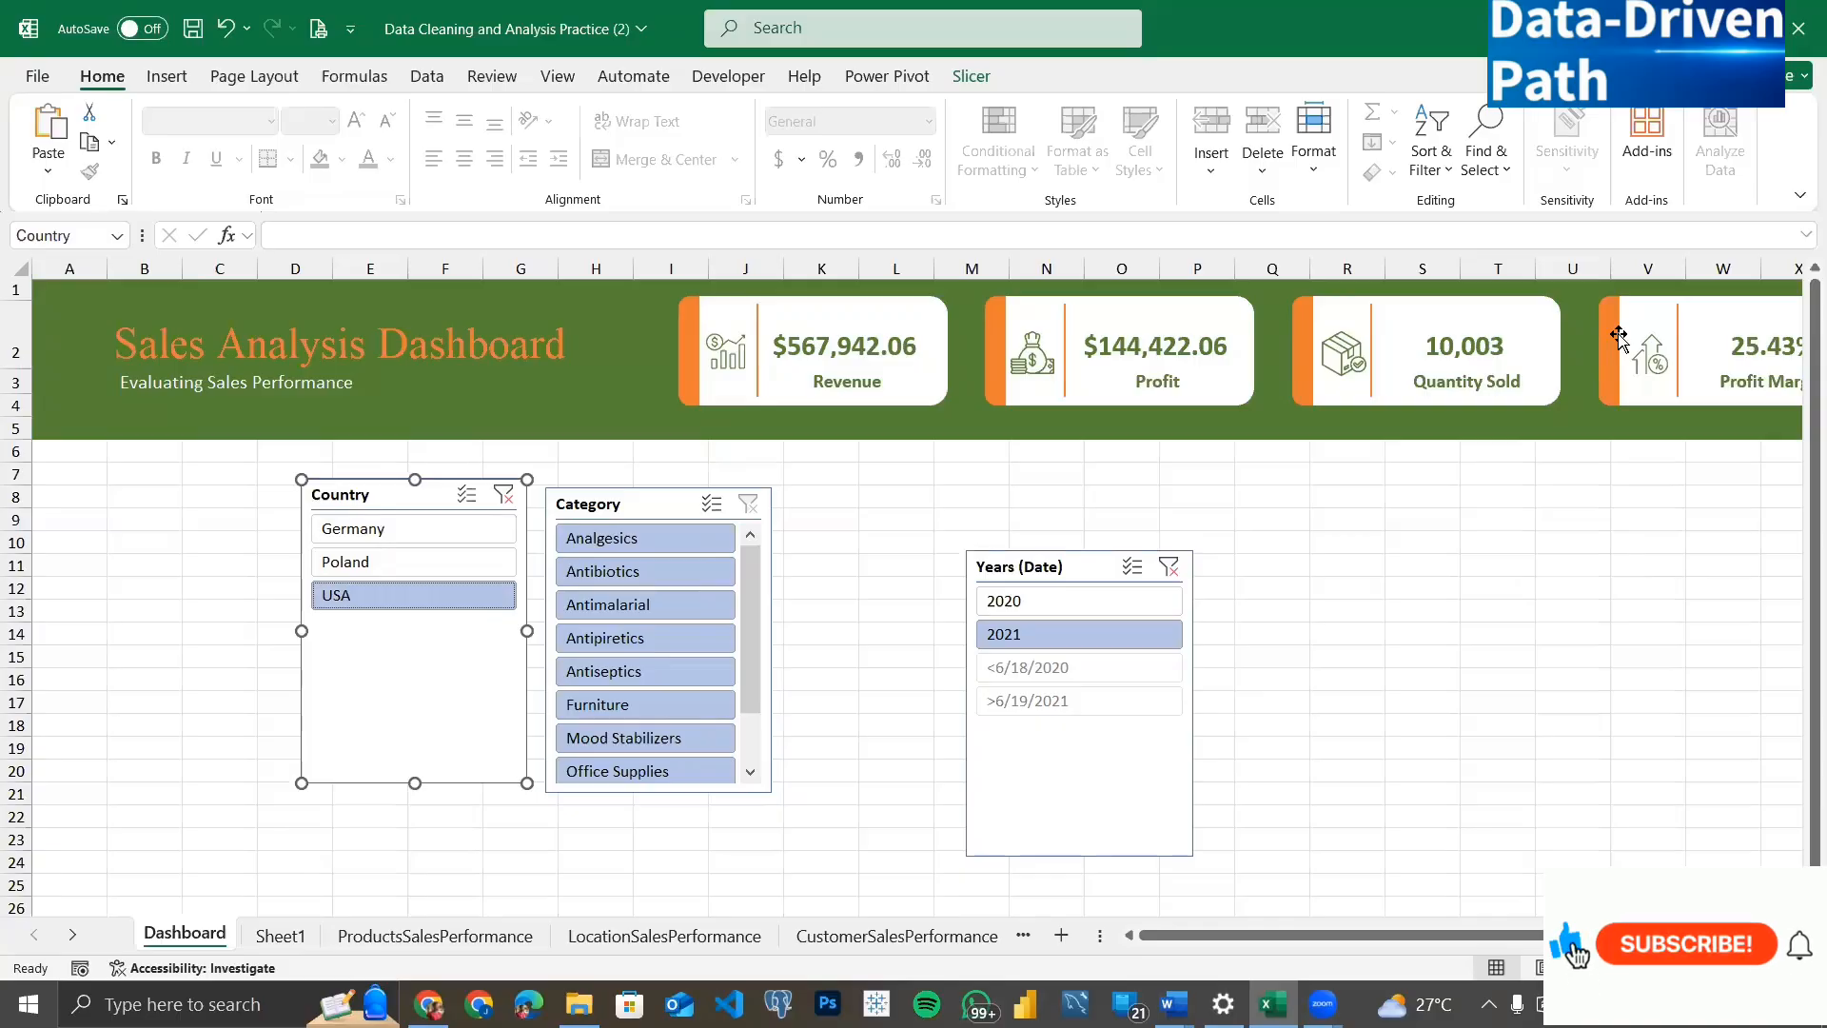
pyautogui.click(400, 530)
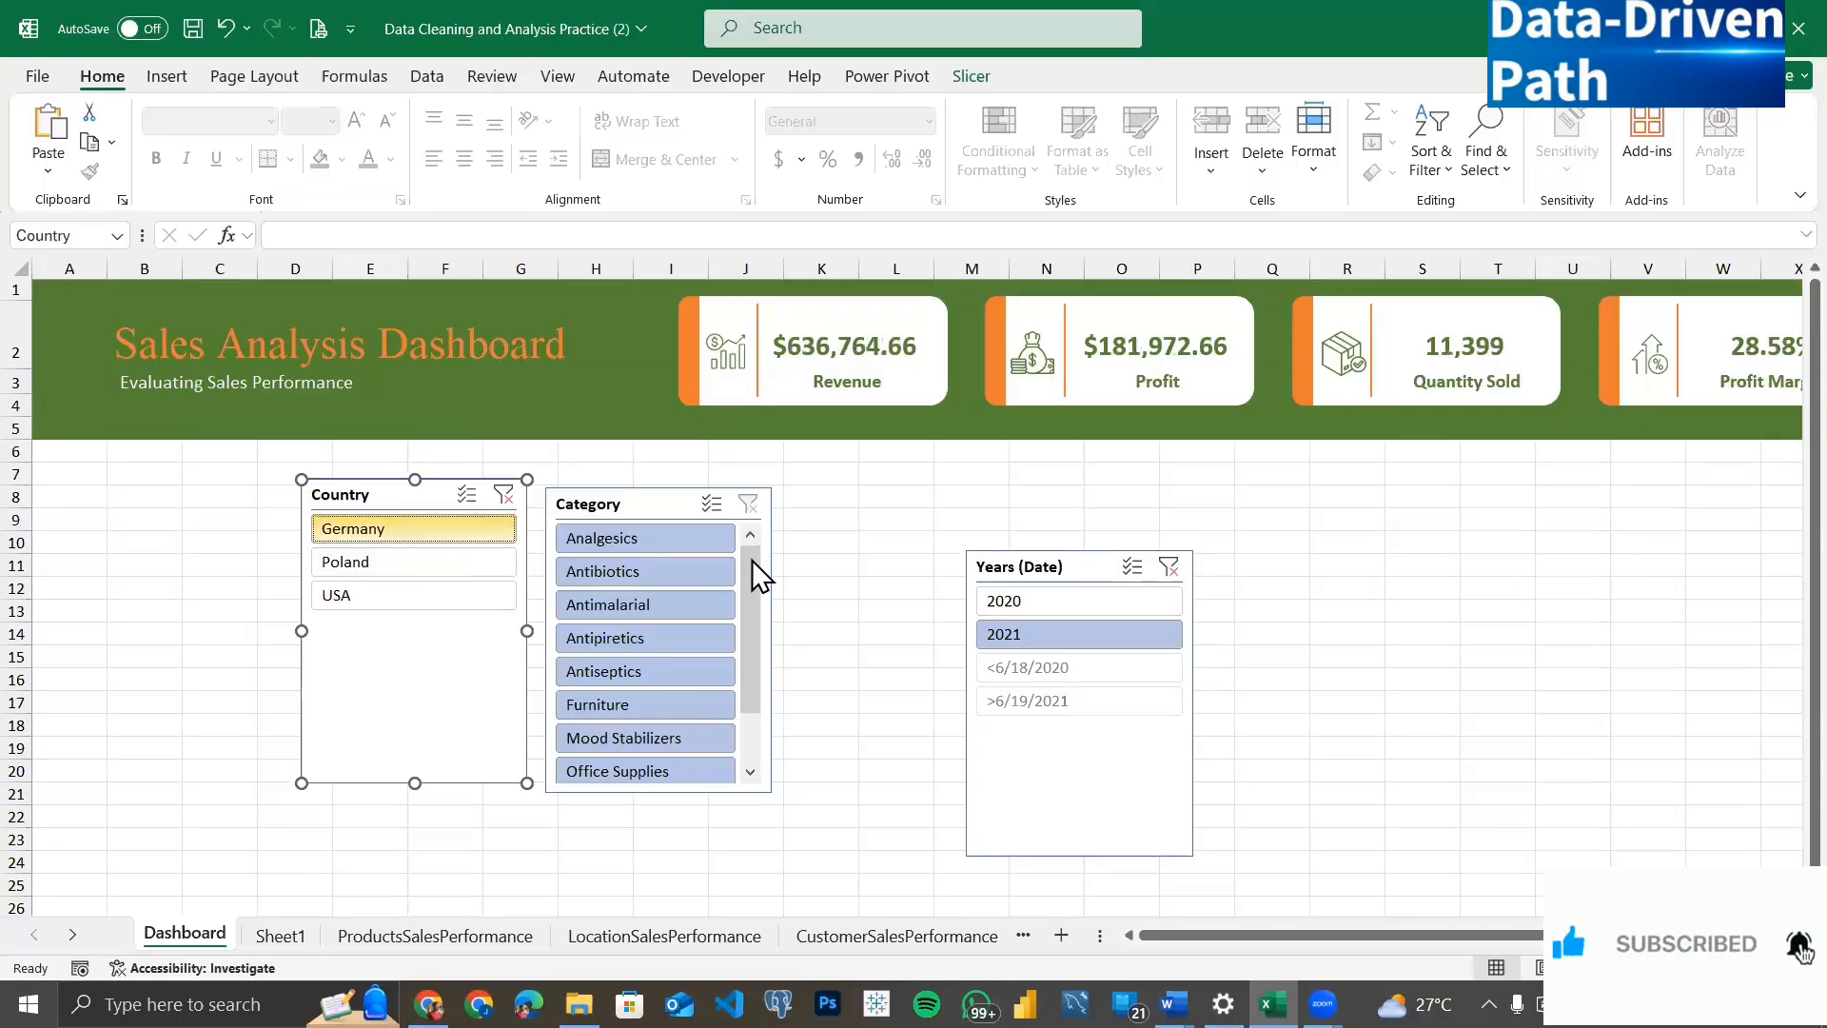
# Step: Filter the dashboard cards to the year 2020 and the Furniture category
pyautogui.click(1047, 602)
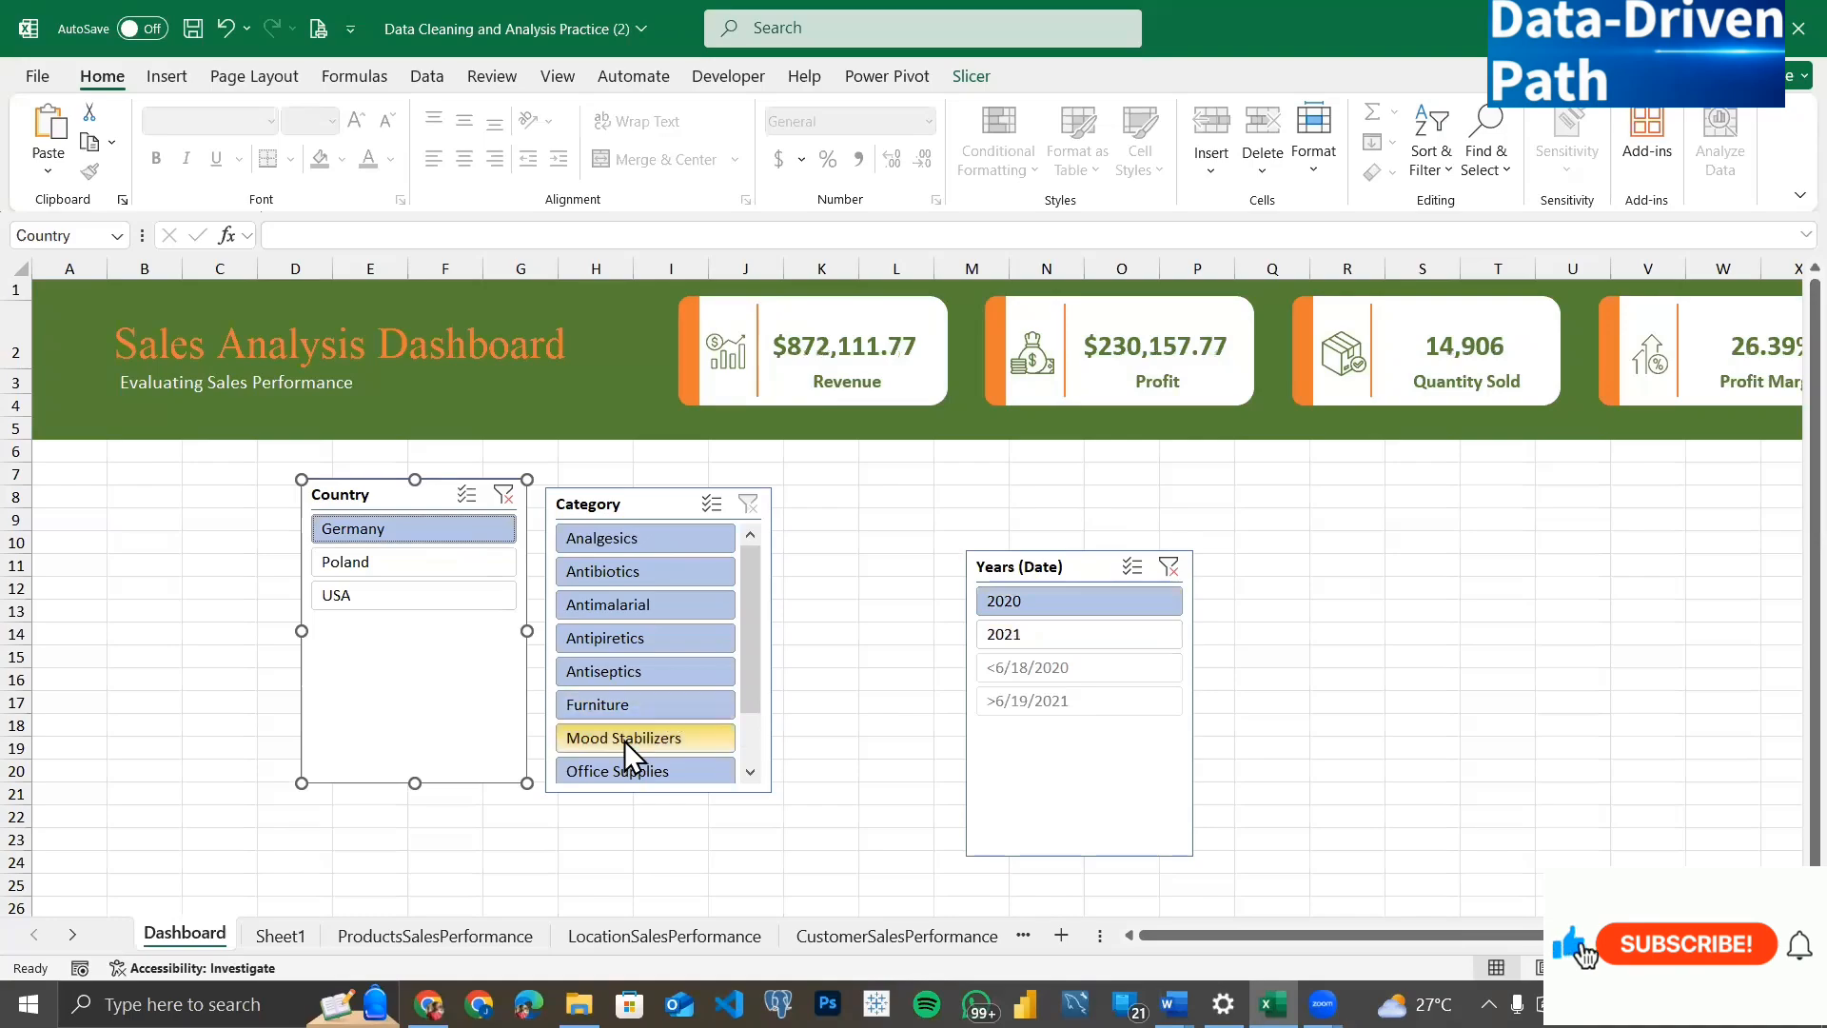
pyautogui.scroll(-20, 625, 740)
pyautogui.scroll(20, 641, 681)
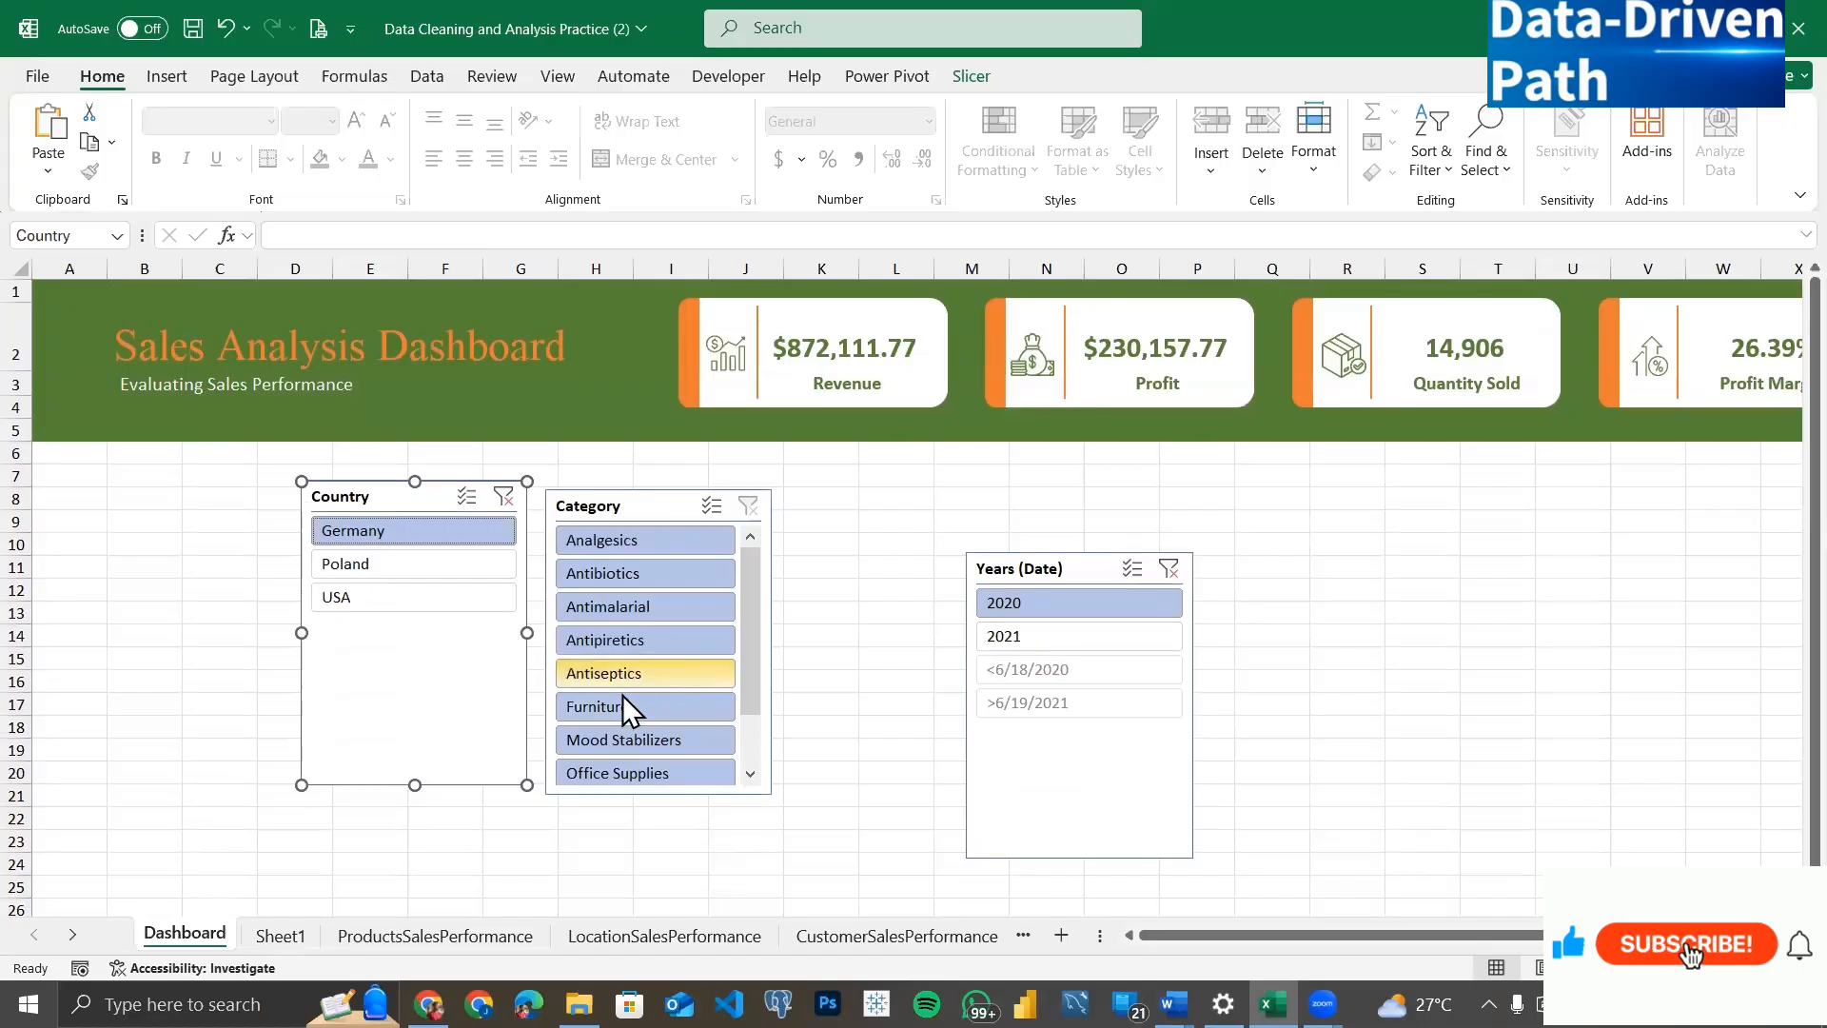
pyautogui.click(613, 708)
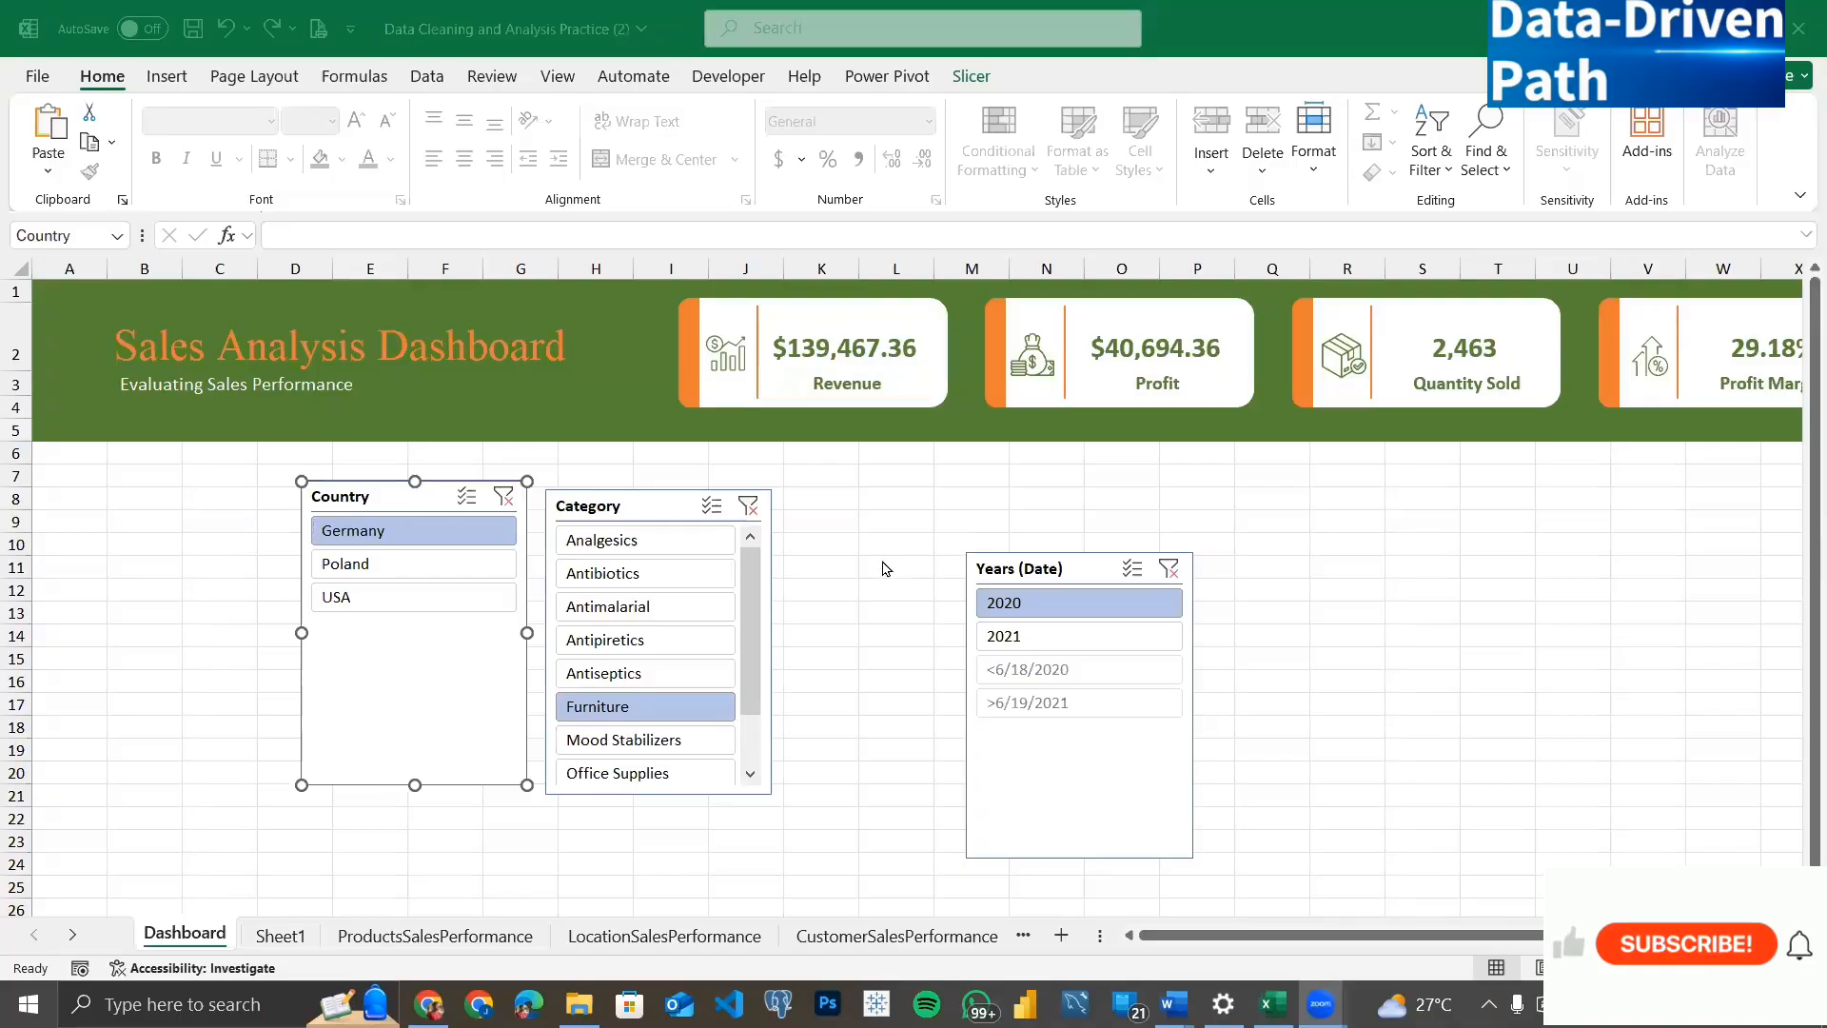
# Step: Clear the filters on the Country, Category and Years (Date) slicers
pyautogui.click(514, 504)
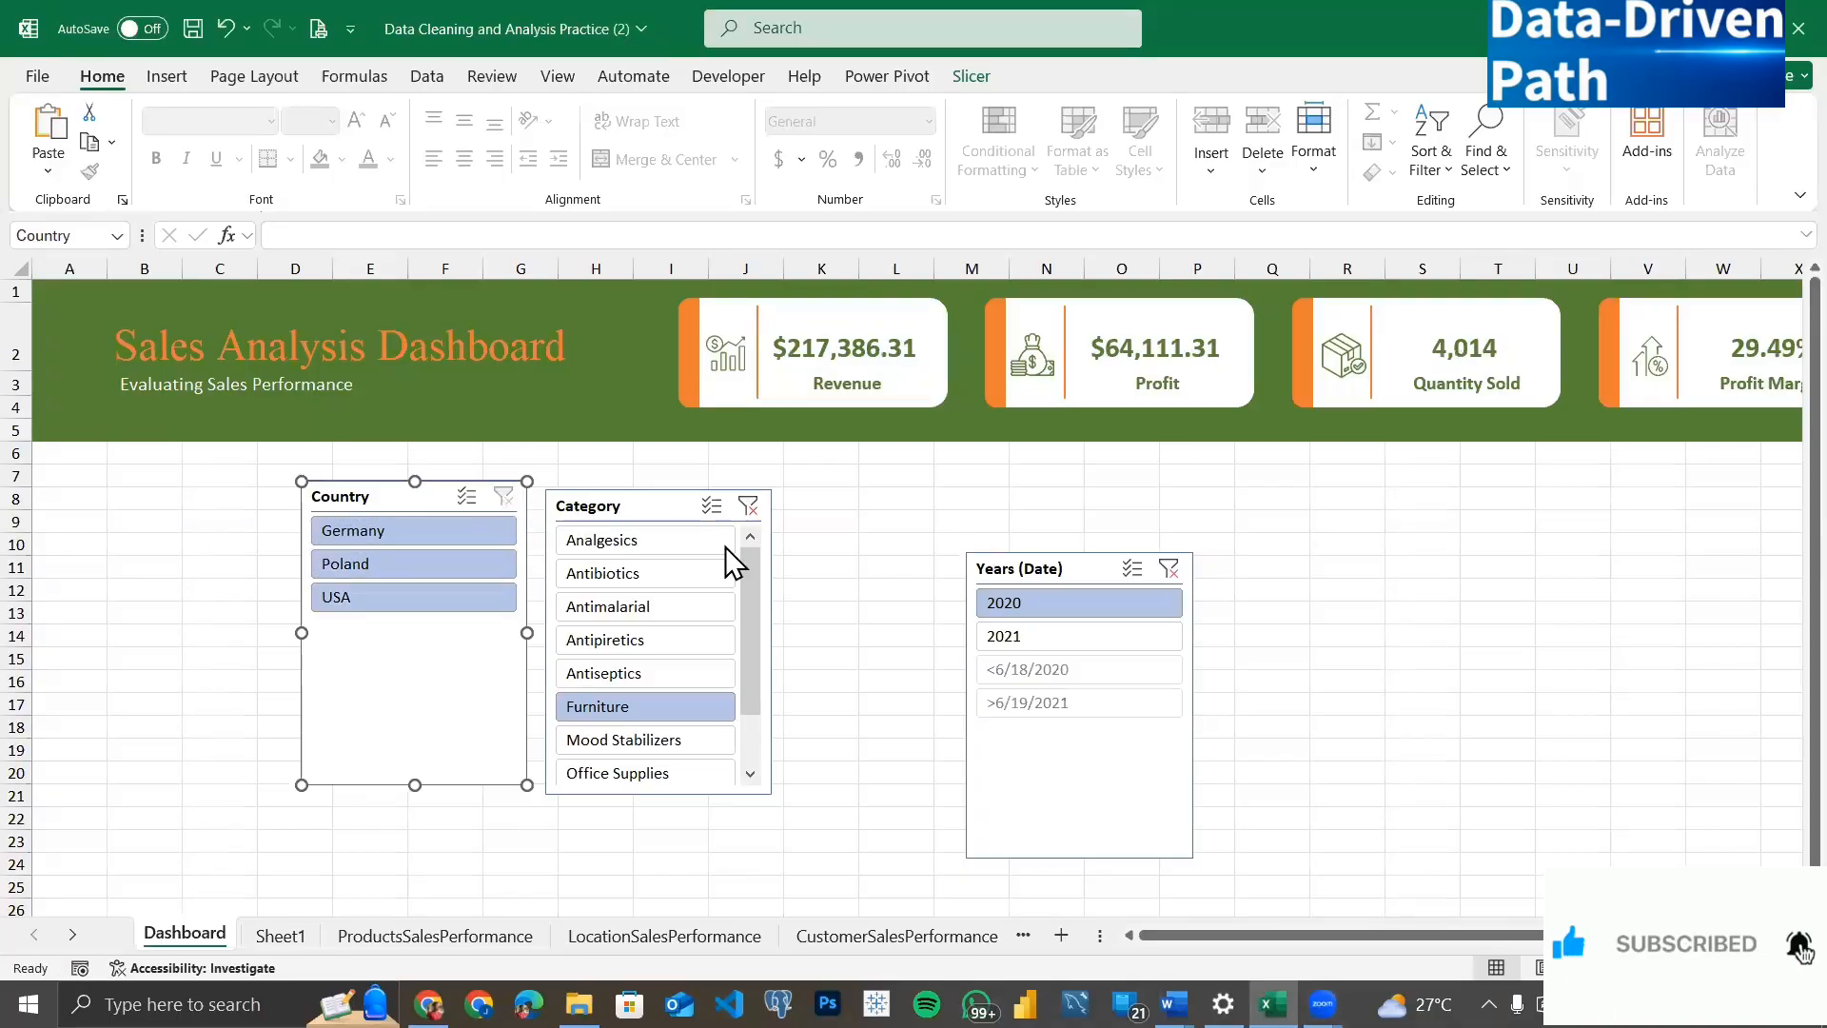
pyautogui.click(1168, 569)
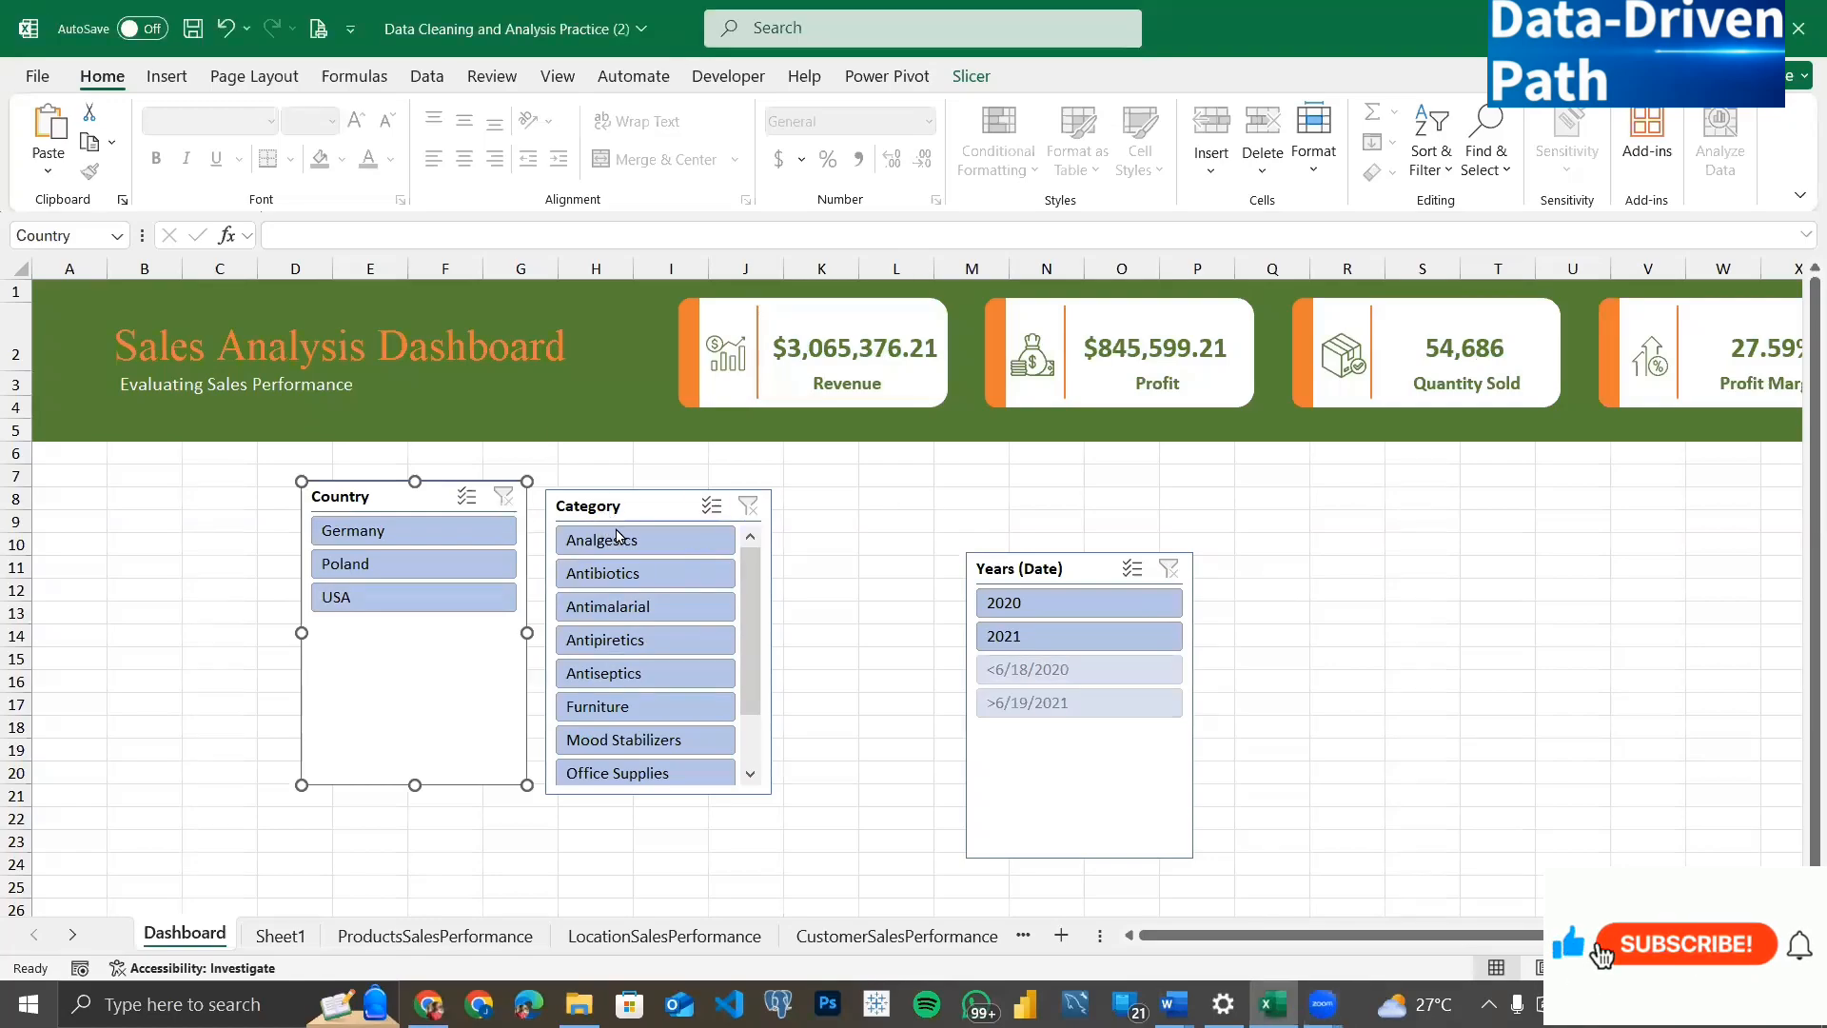
# Step: Move the Category slicer over beside the Years (Date) slicer and place the Country slicer at column A directly under the header banner
pyautogui.moveTo(623, 505); pyautogui.dragTo(888, 520)
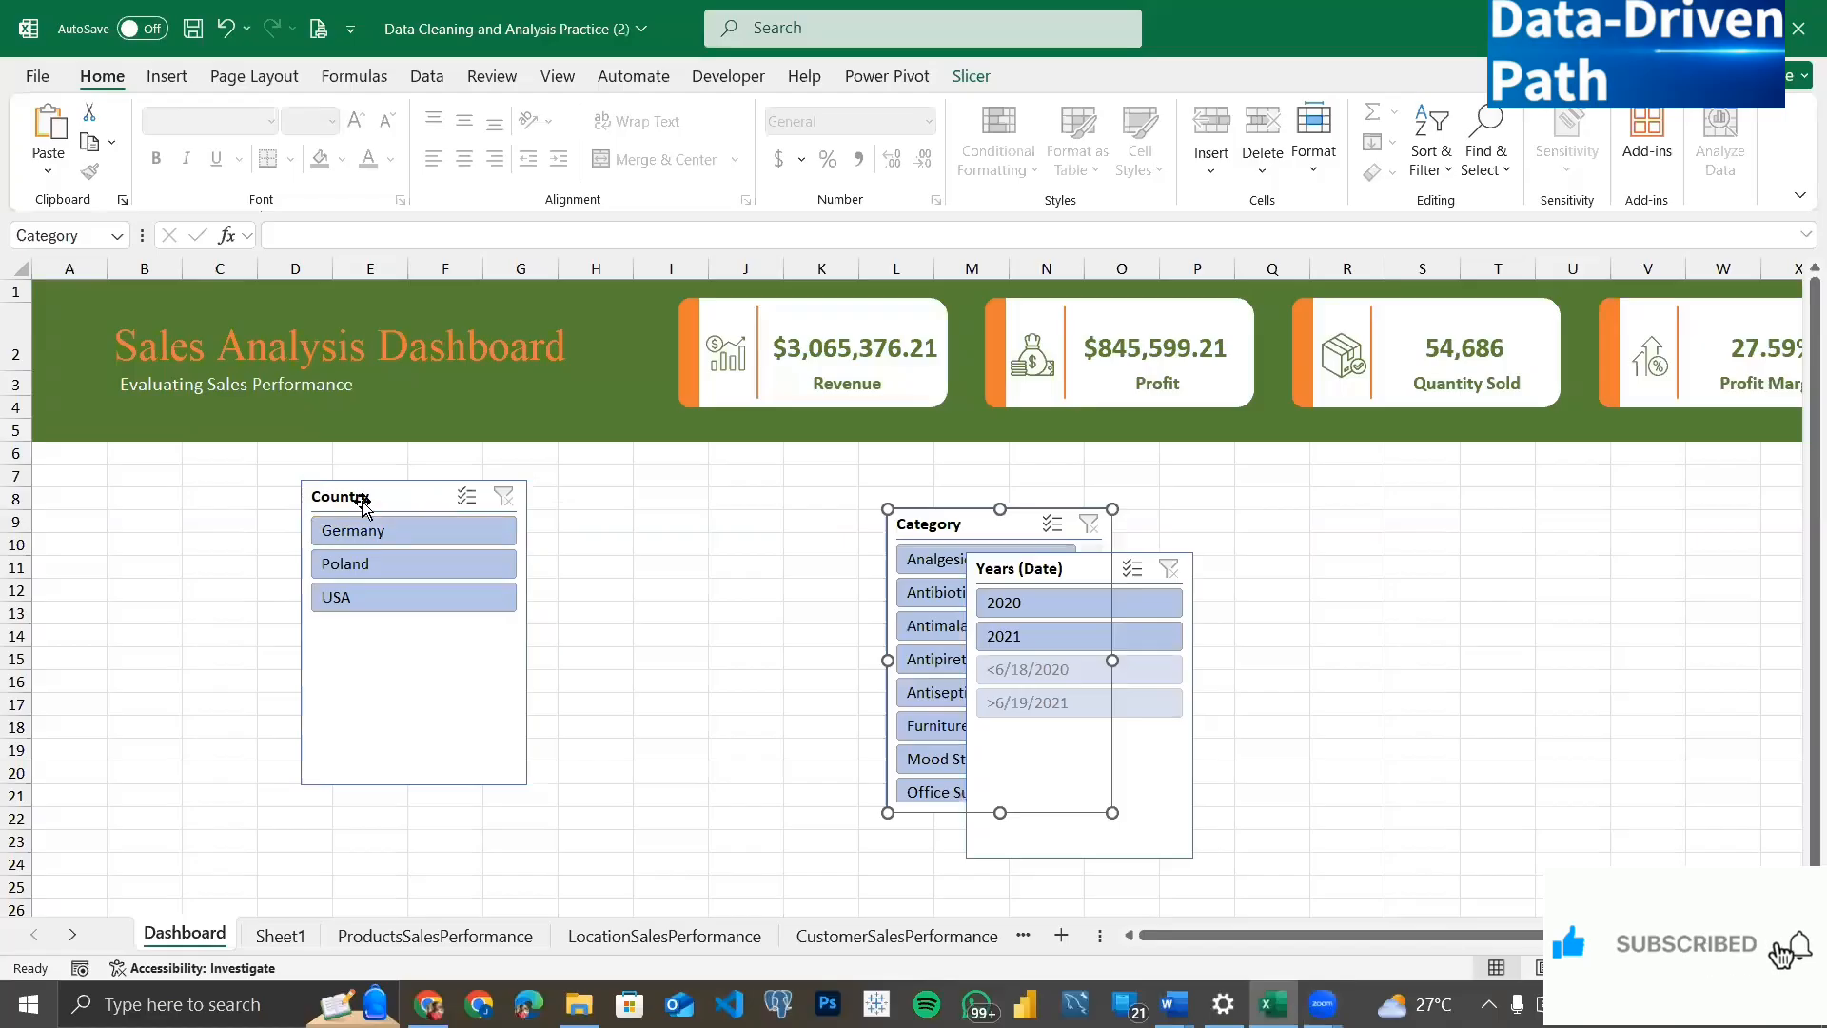
pyautogui.moveTo(367, 494); pyautogui.dragTo(90, 511)
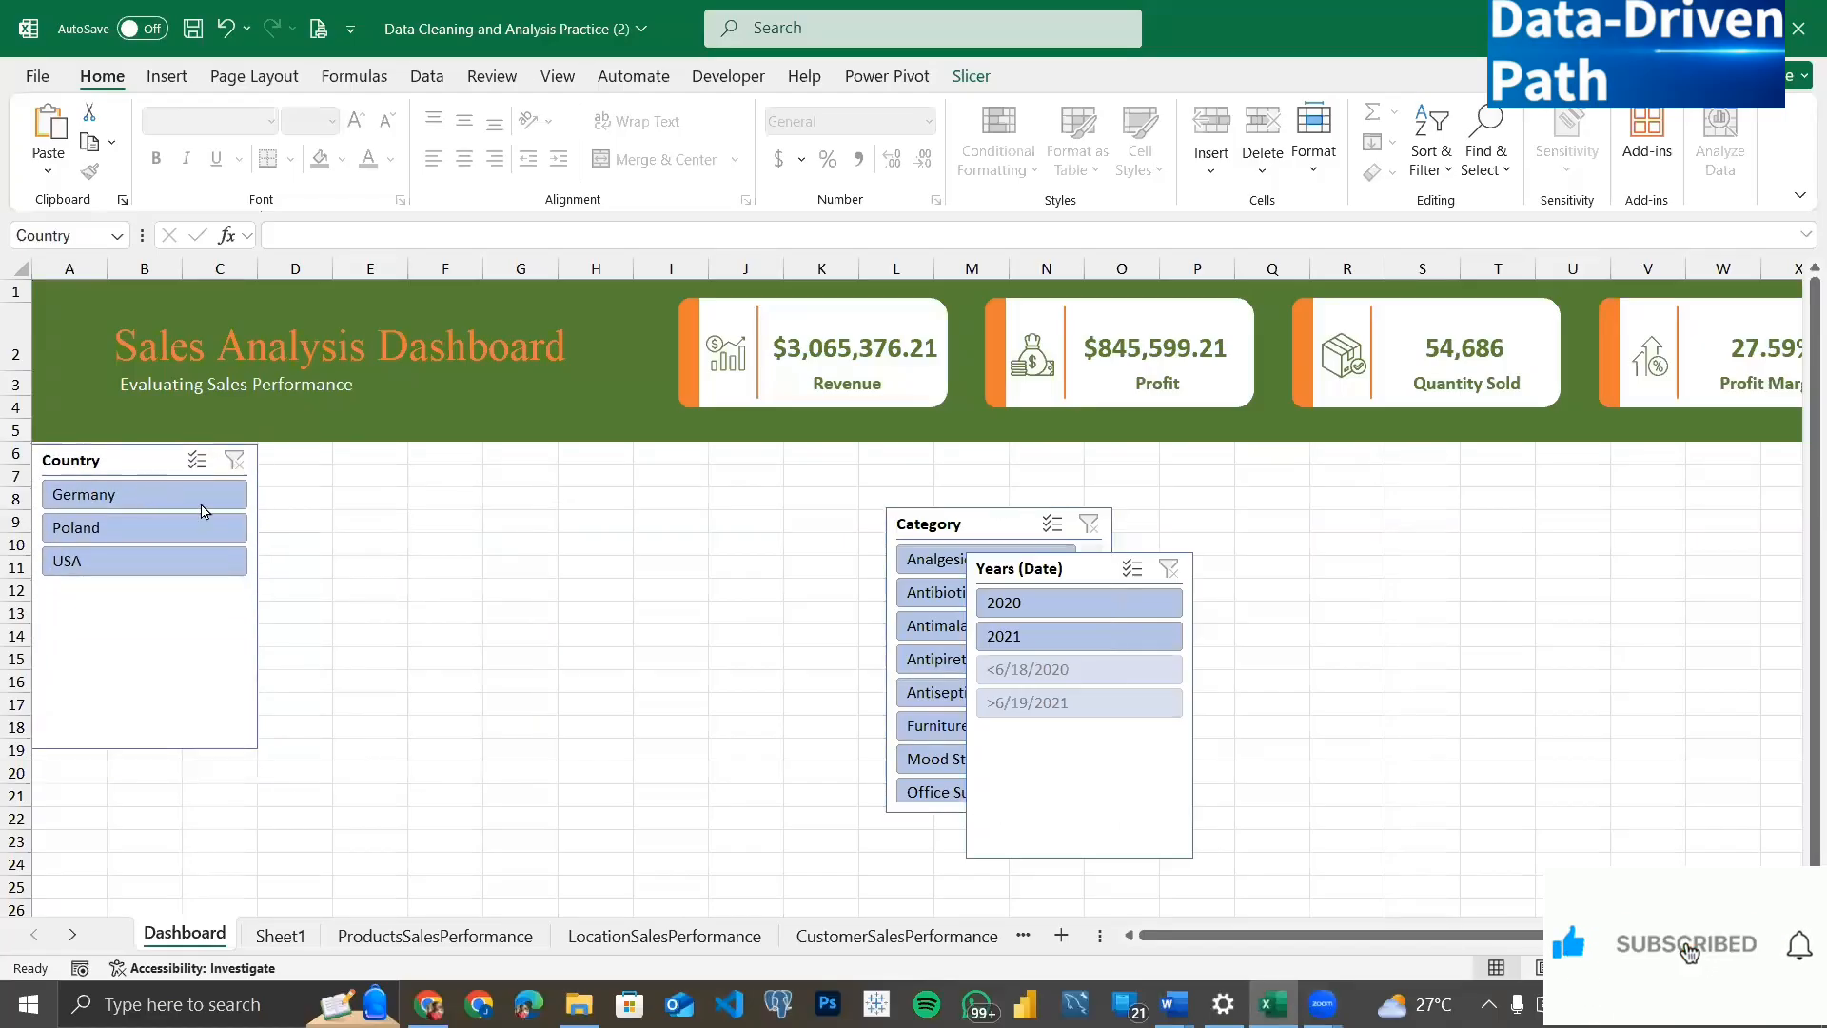
# Step: Shrink the Country slicer to fit its three countries and move it down along column A to row 11
pyautogui.moveTo(258, 595); pyautogui.dragTo(198, 597)
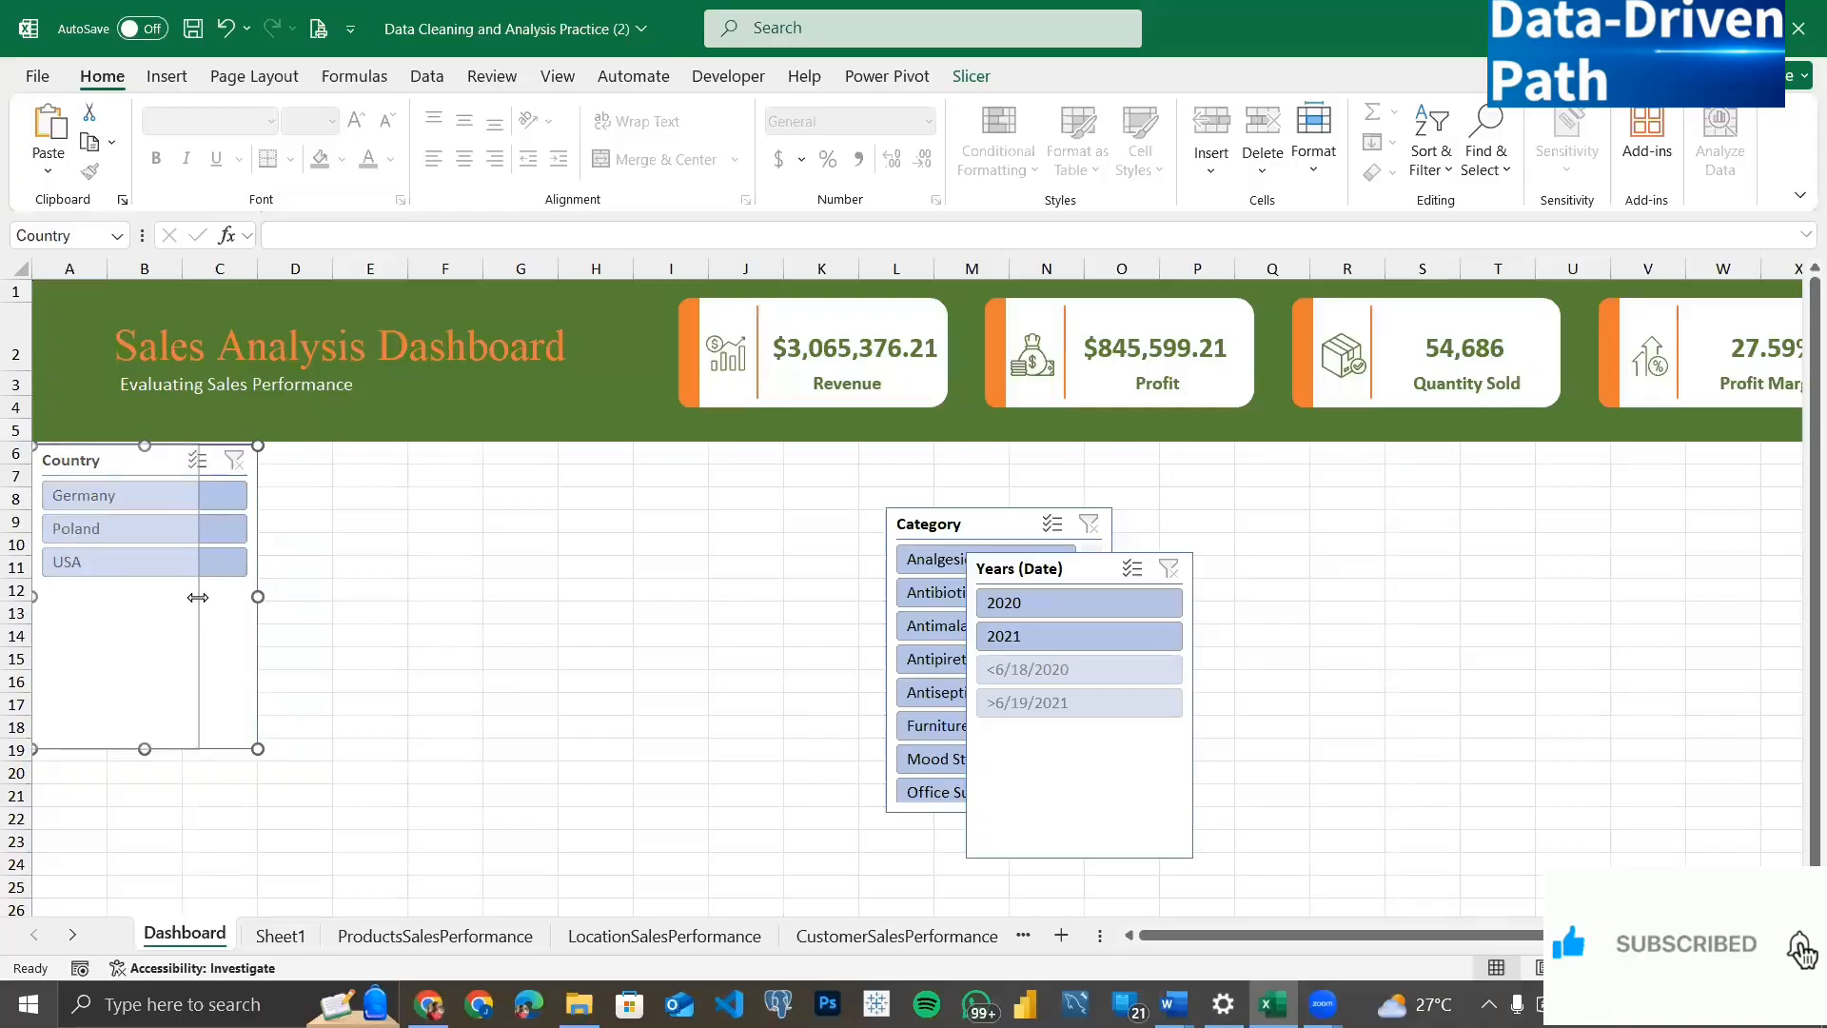
pyautogui.moveTo(198, 597); pyautogui.dragTo(198, 597)
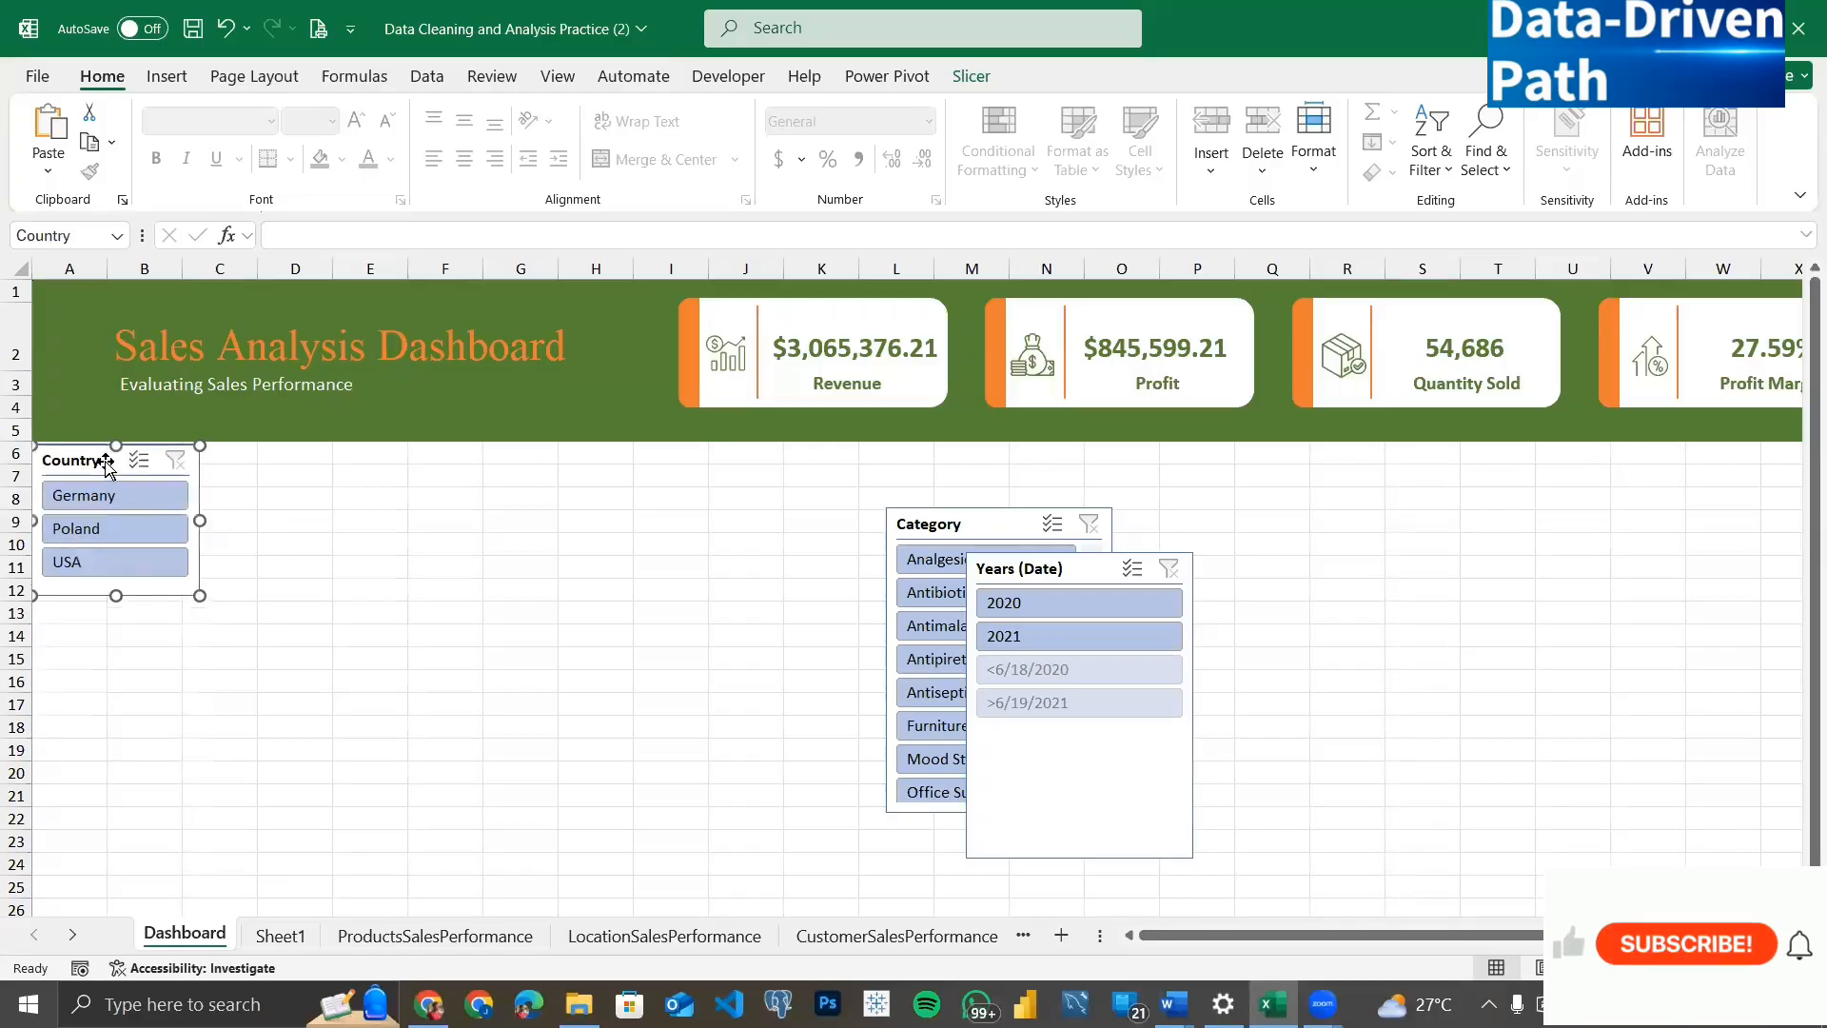
pyautogui.moveTo(105, 459); pyautogui.dragTo(108, 593)
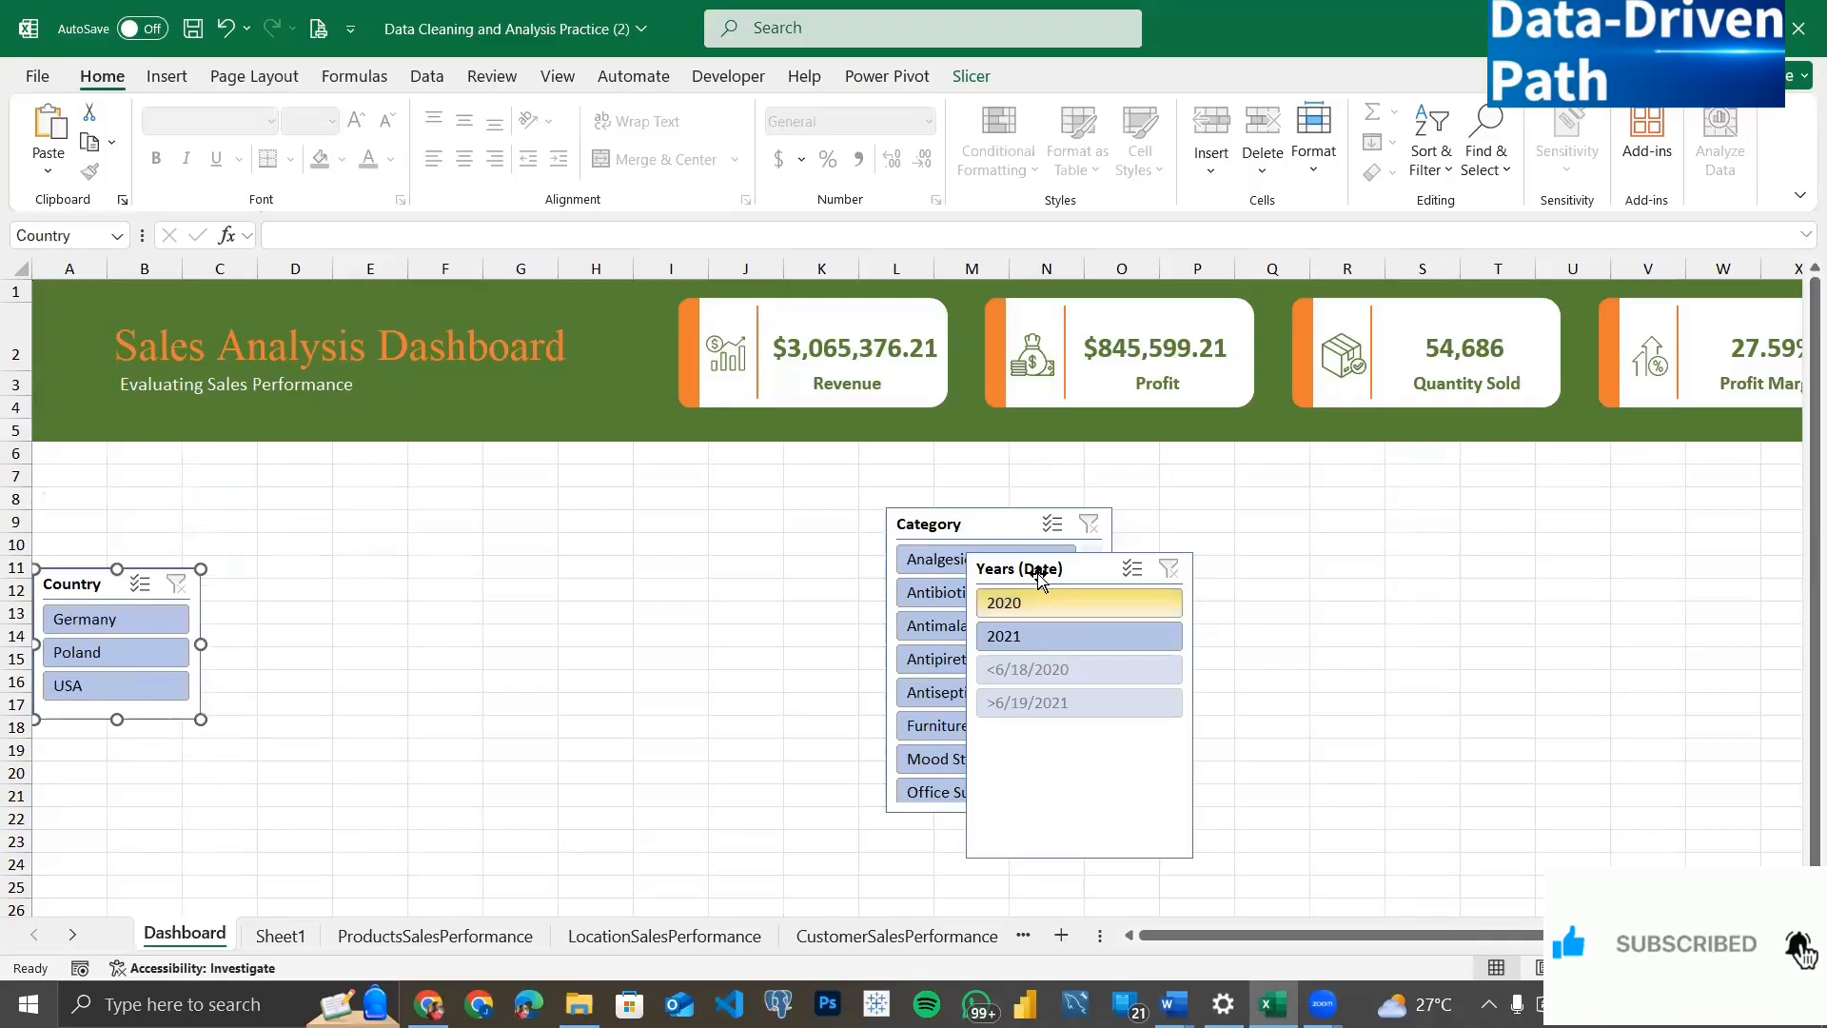
# Step: Move the Years (Date) slicer to column A directly under the header banner and shrink it to a narrow box showing only 2020 and 2021
pyautogui.moveTo(1036, 569); pyautogui.dragTo(291, 556)
pyautogui.moveTo(65, 492); pyautogui.dragTo(99, 462)
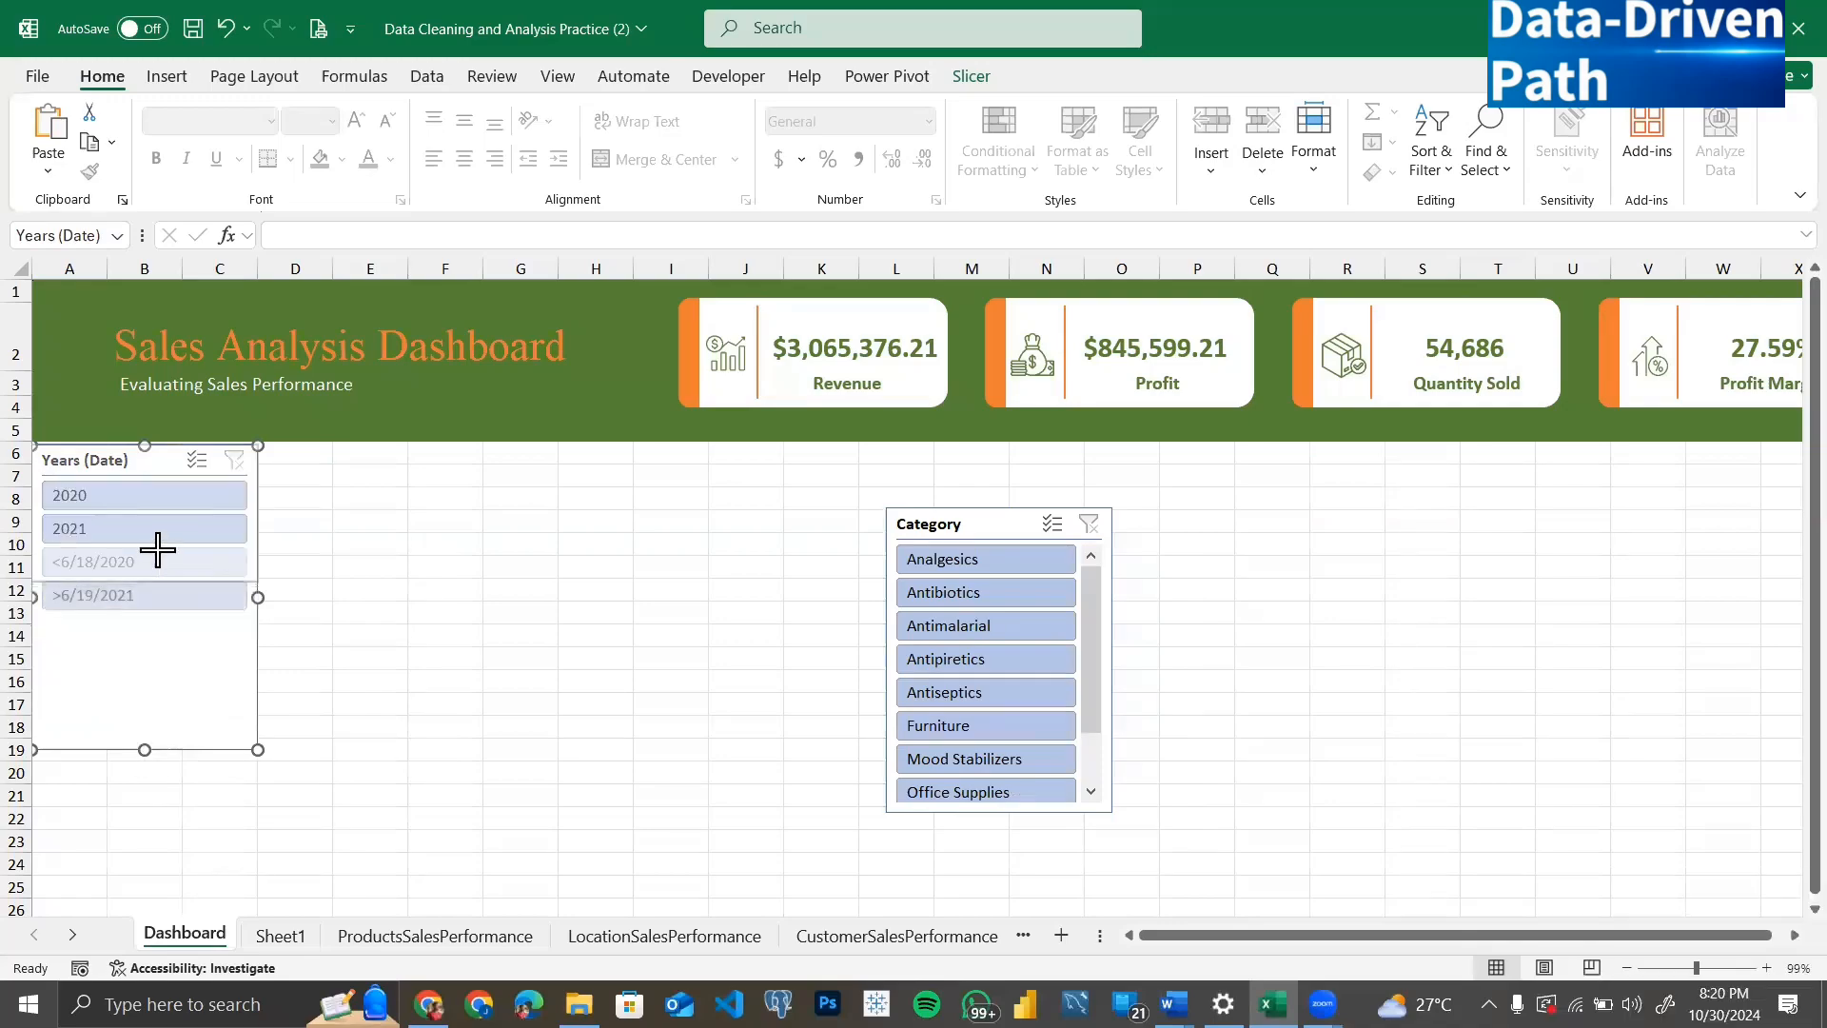
pyautogui.moveTo(155, 550)
pyautogui.mouseDown()
pyautogui.moveTo(122, 556)
pyautogui.moveTo(143, 558)
pyautogui.mouseUp()
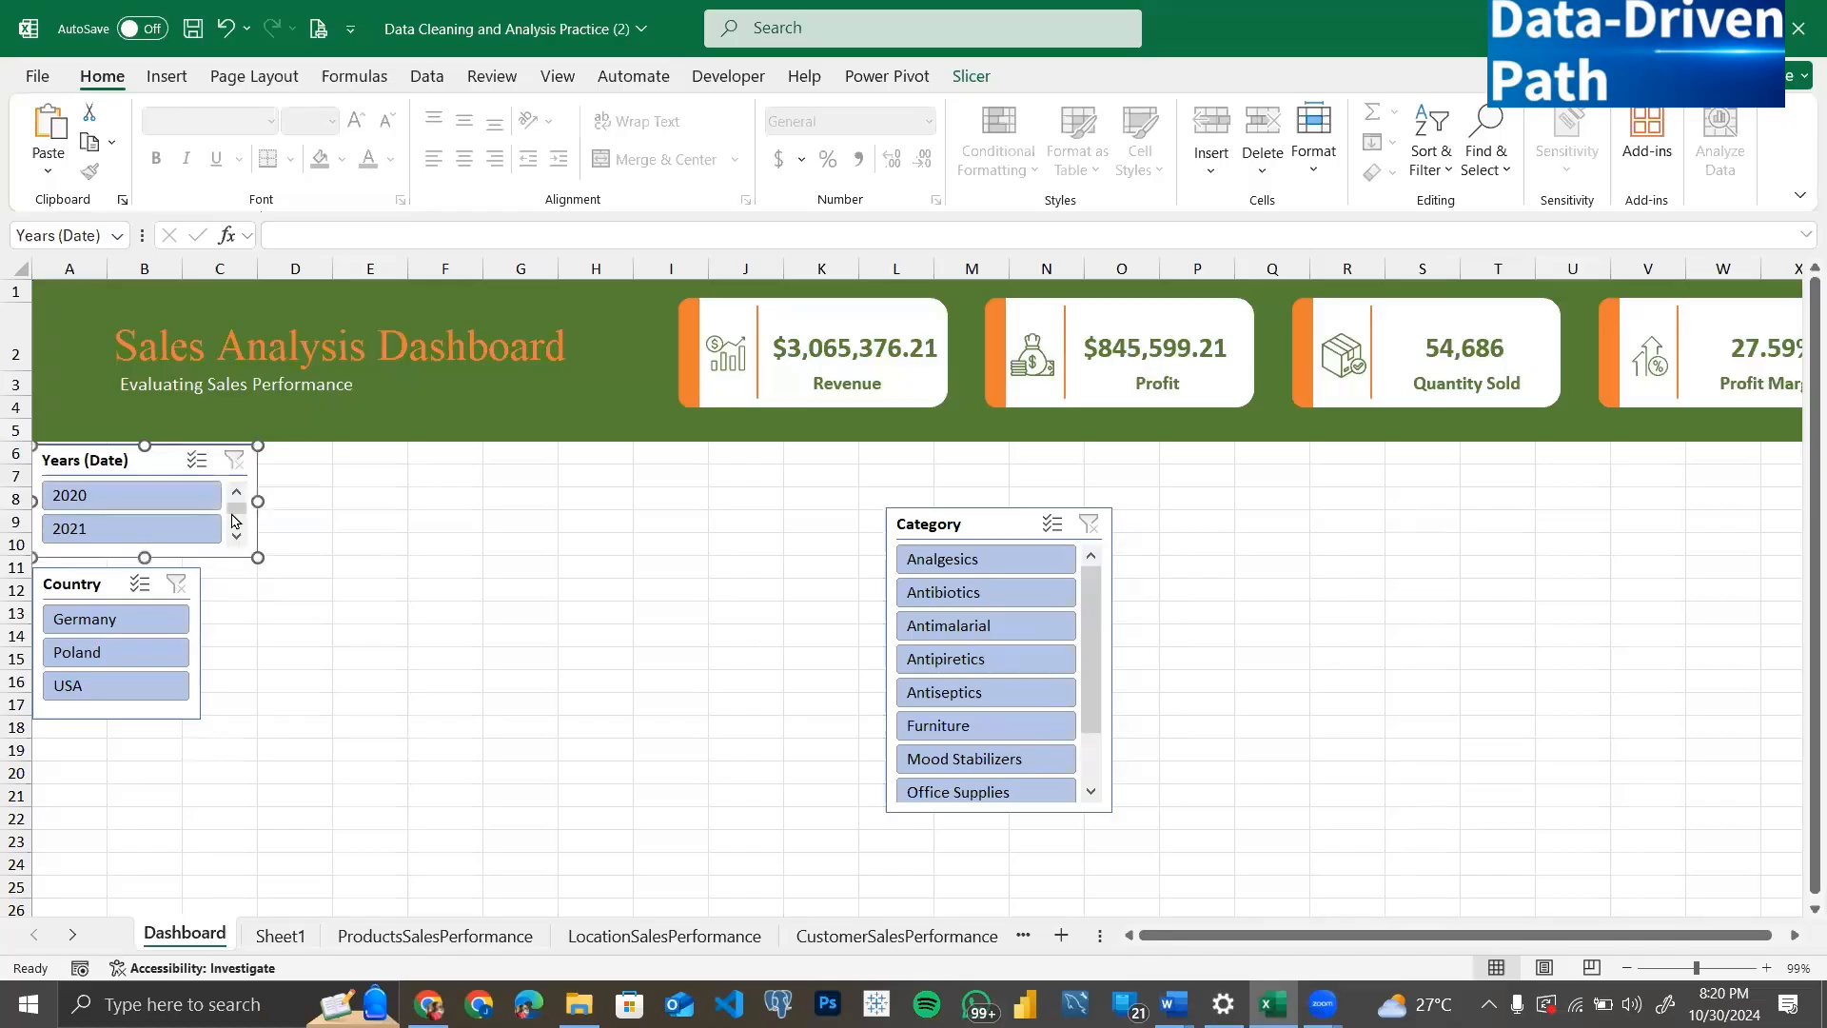
pyautogui.moveTo(258, 504); pyautogui.dragTo(203, 503)
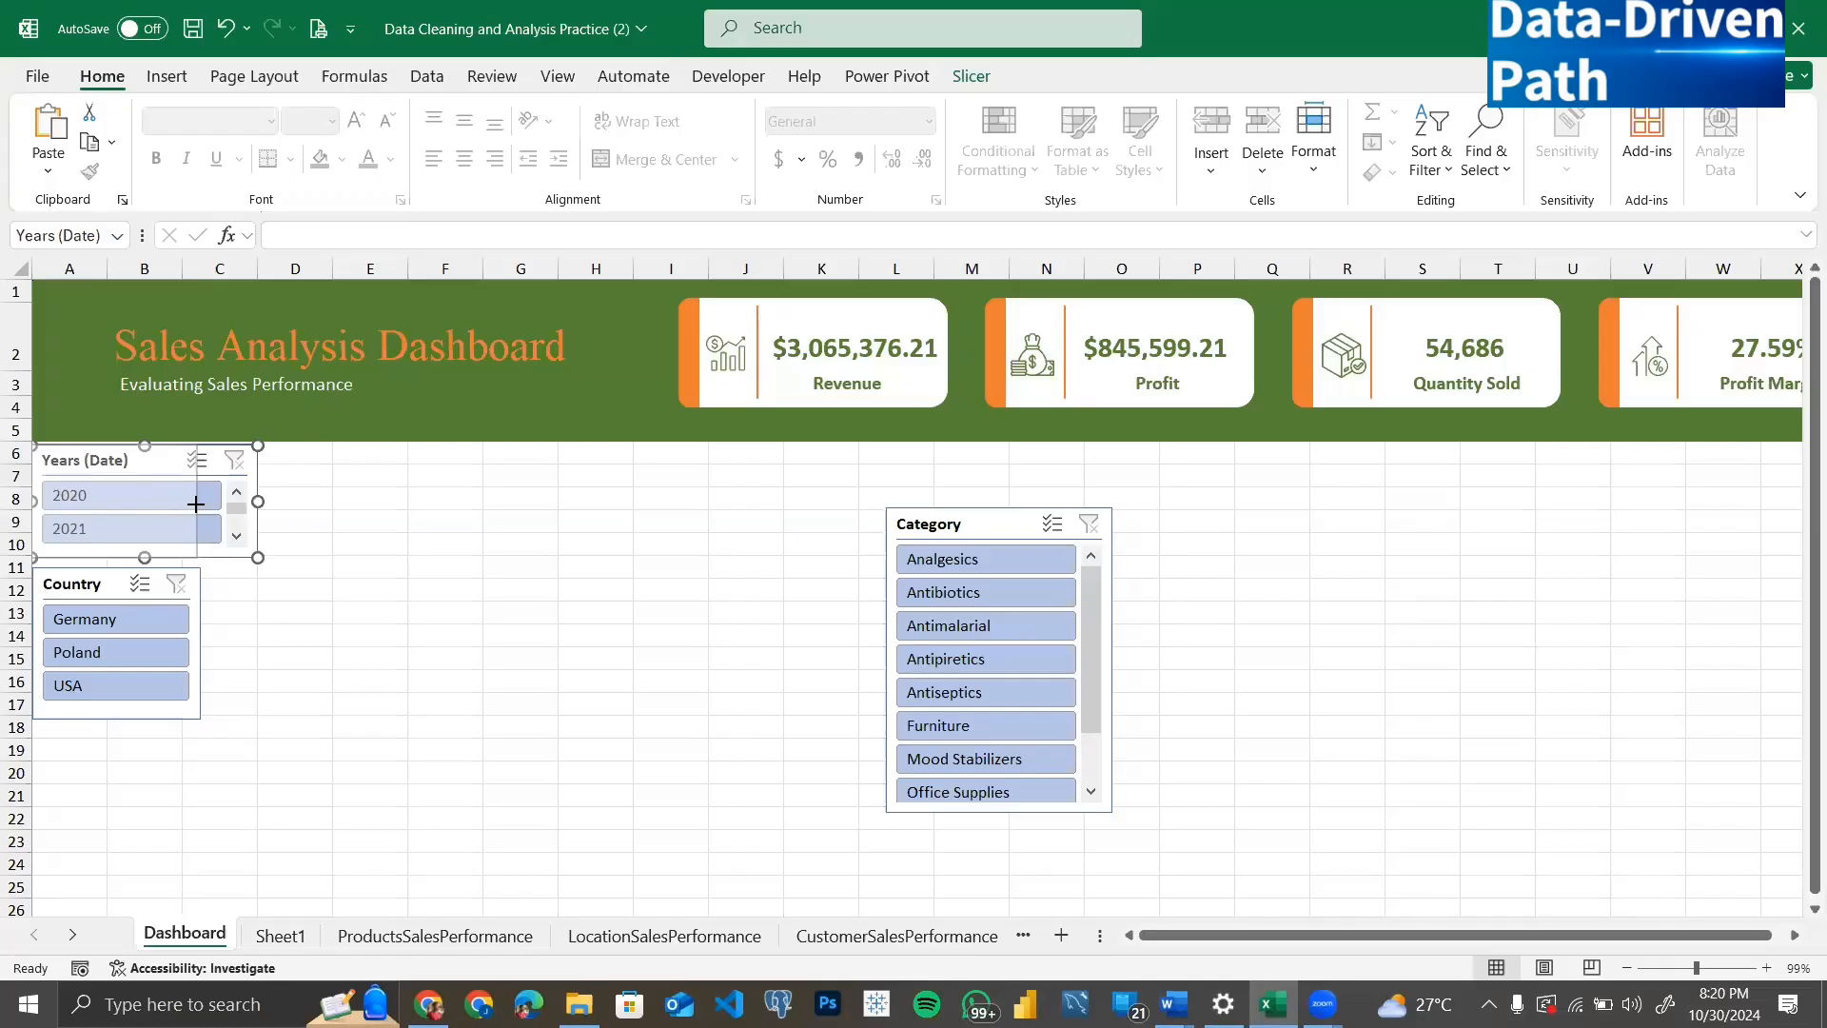
pyautogui.moveTo(191, 503); pyautogui.dragTo(191, 502)
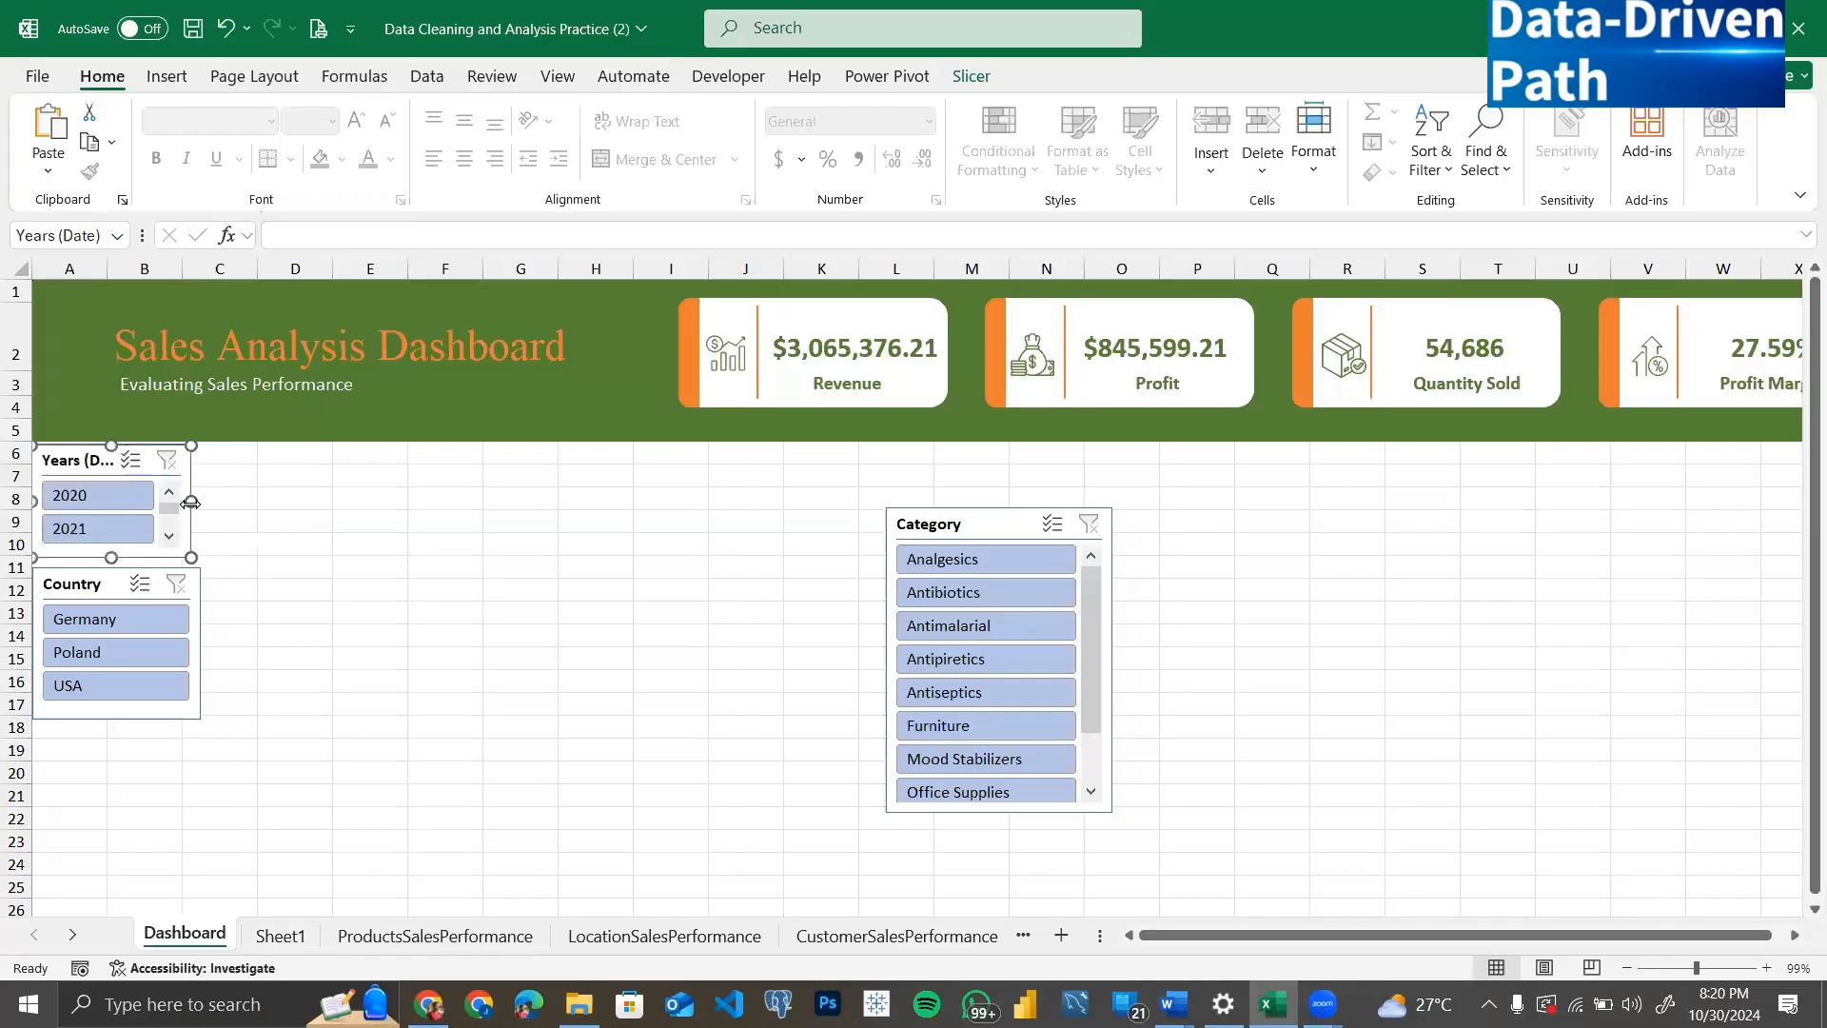
# Step: Narrow the Country slicer to about the same width as the Years (Date) slicer above it
pyautogui.click(200, 656)
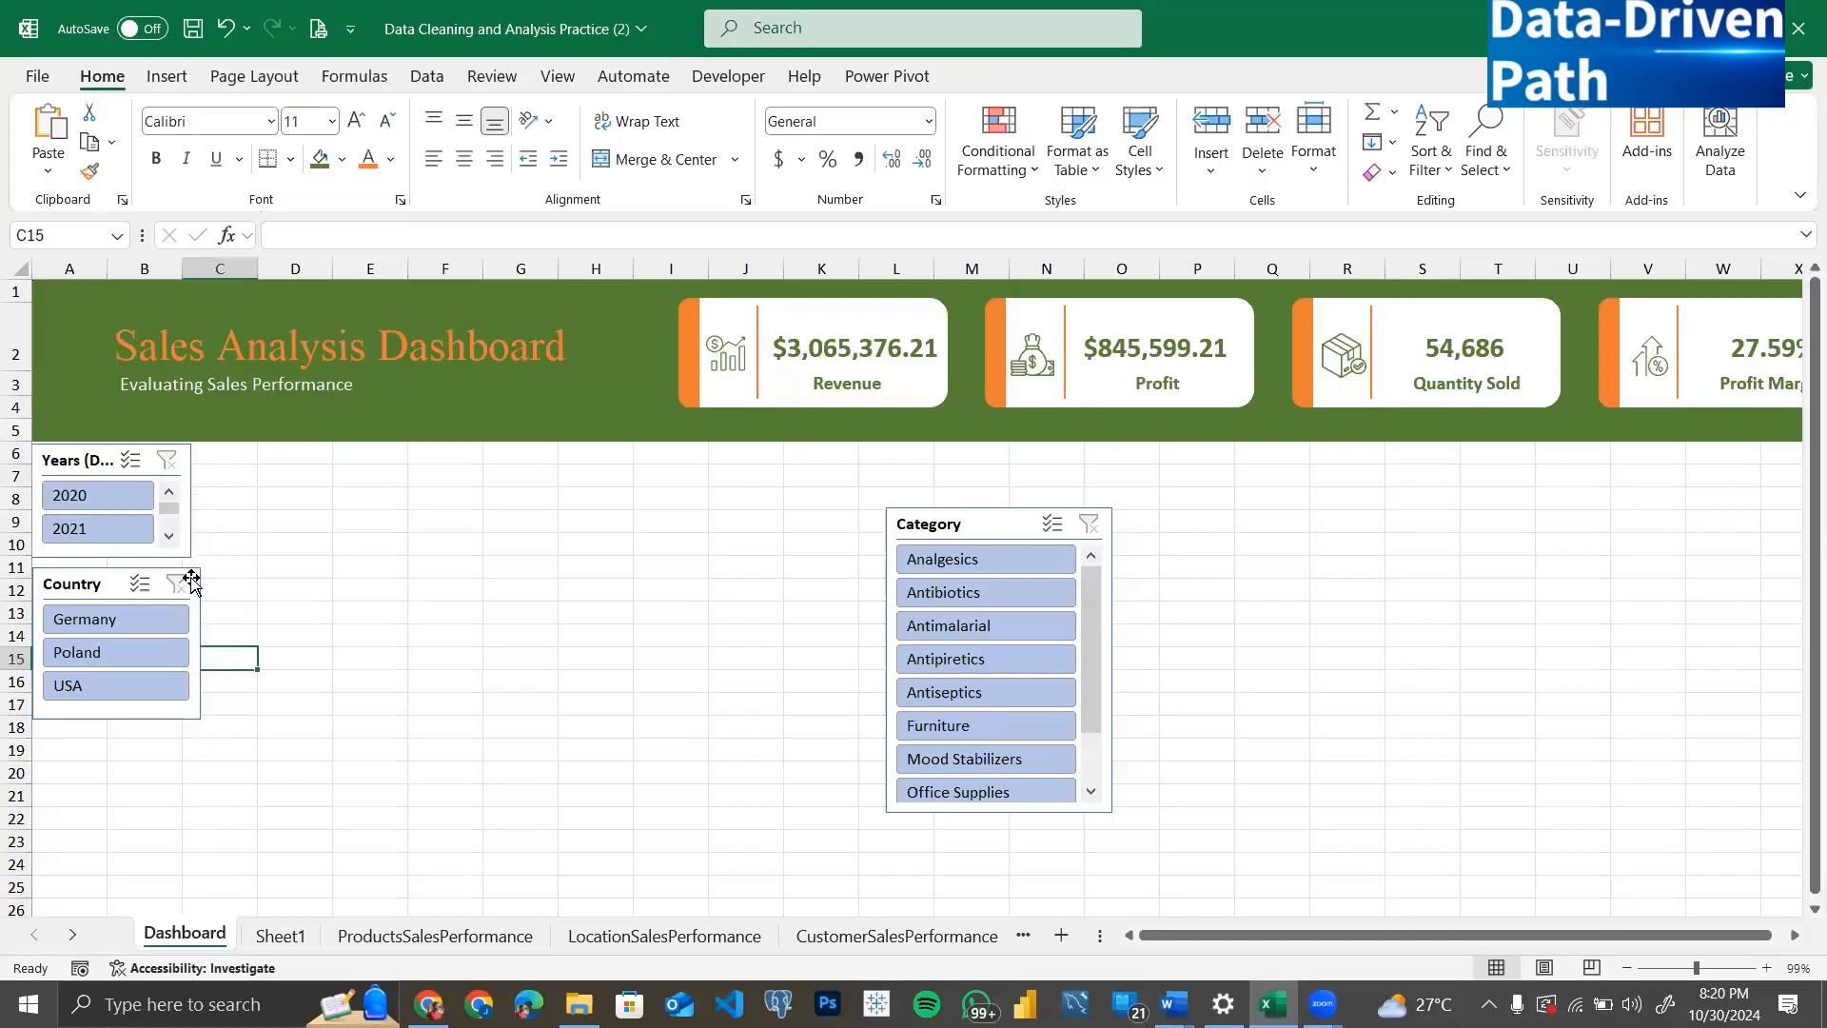
pyautogui.click(192, 580)
pyautogui.moveTo(196, 649); pyautogui.dragTo(193, 650)
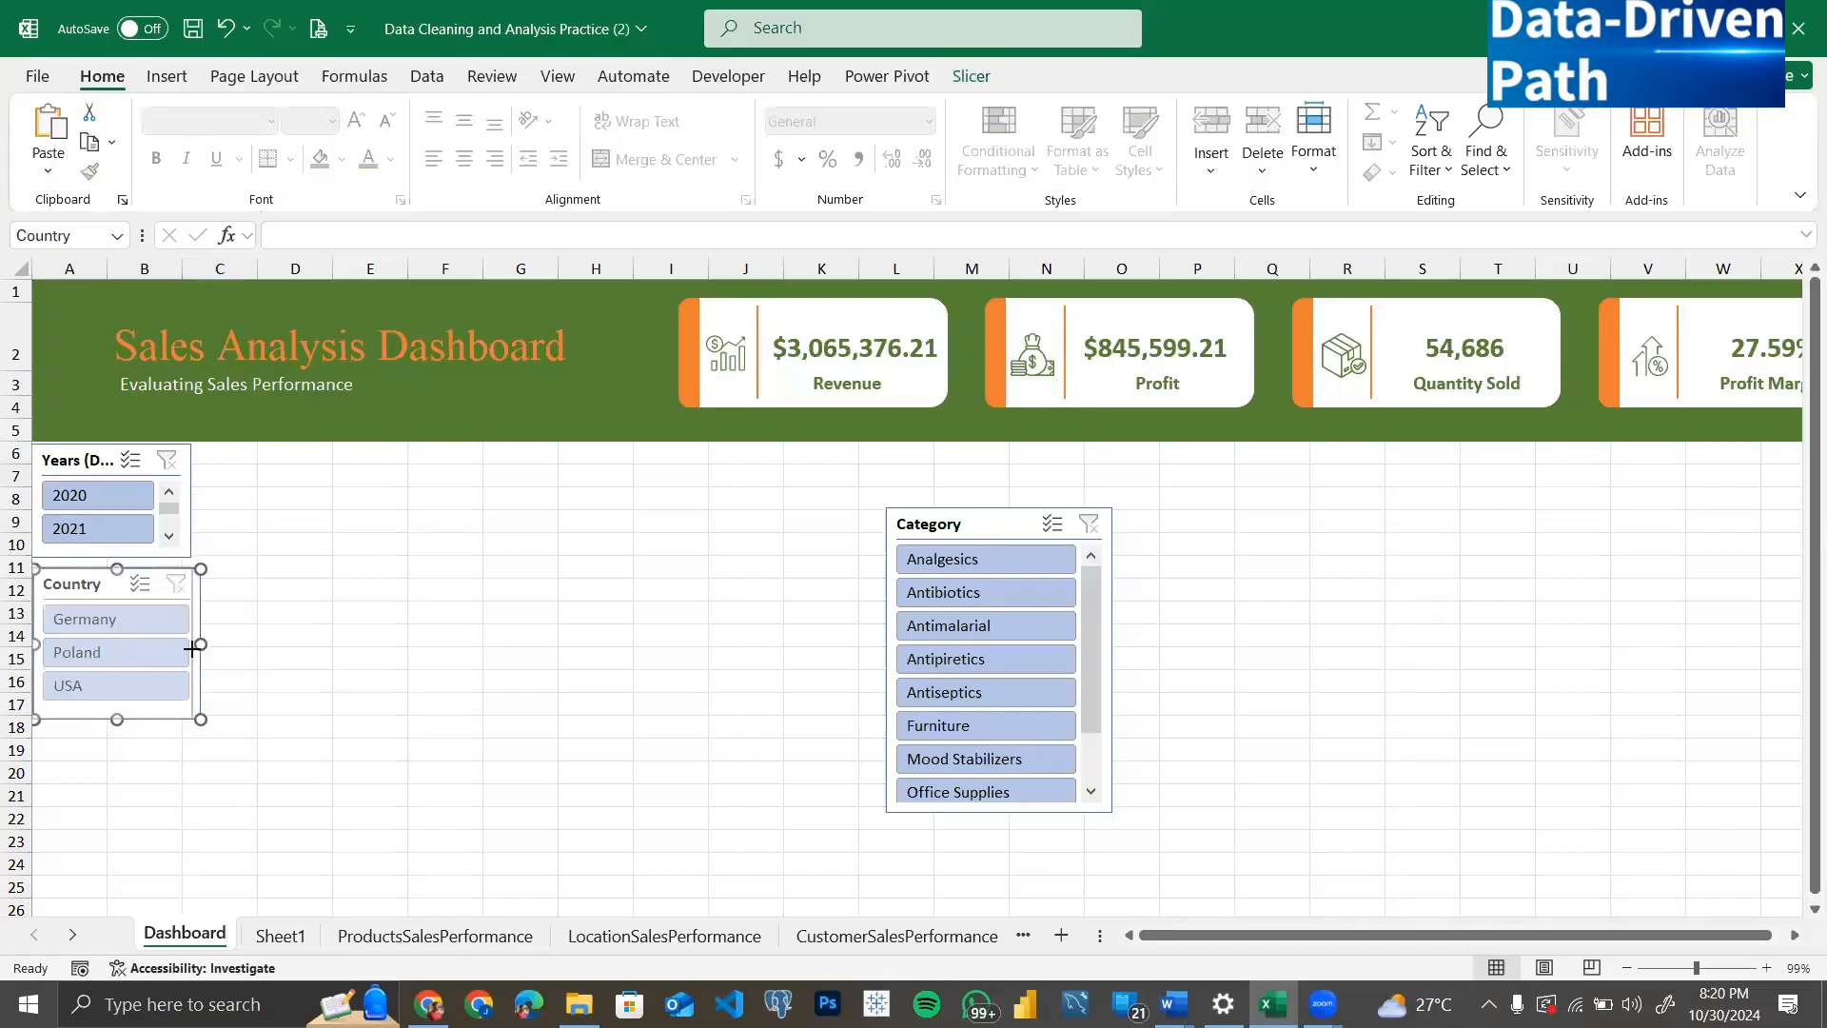
pyautogui.moveTo(191, 648); pyautogui.dragTo(192, 647)
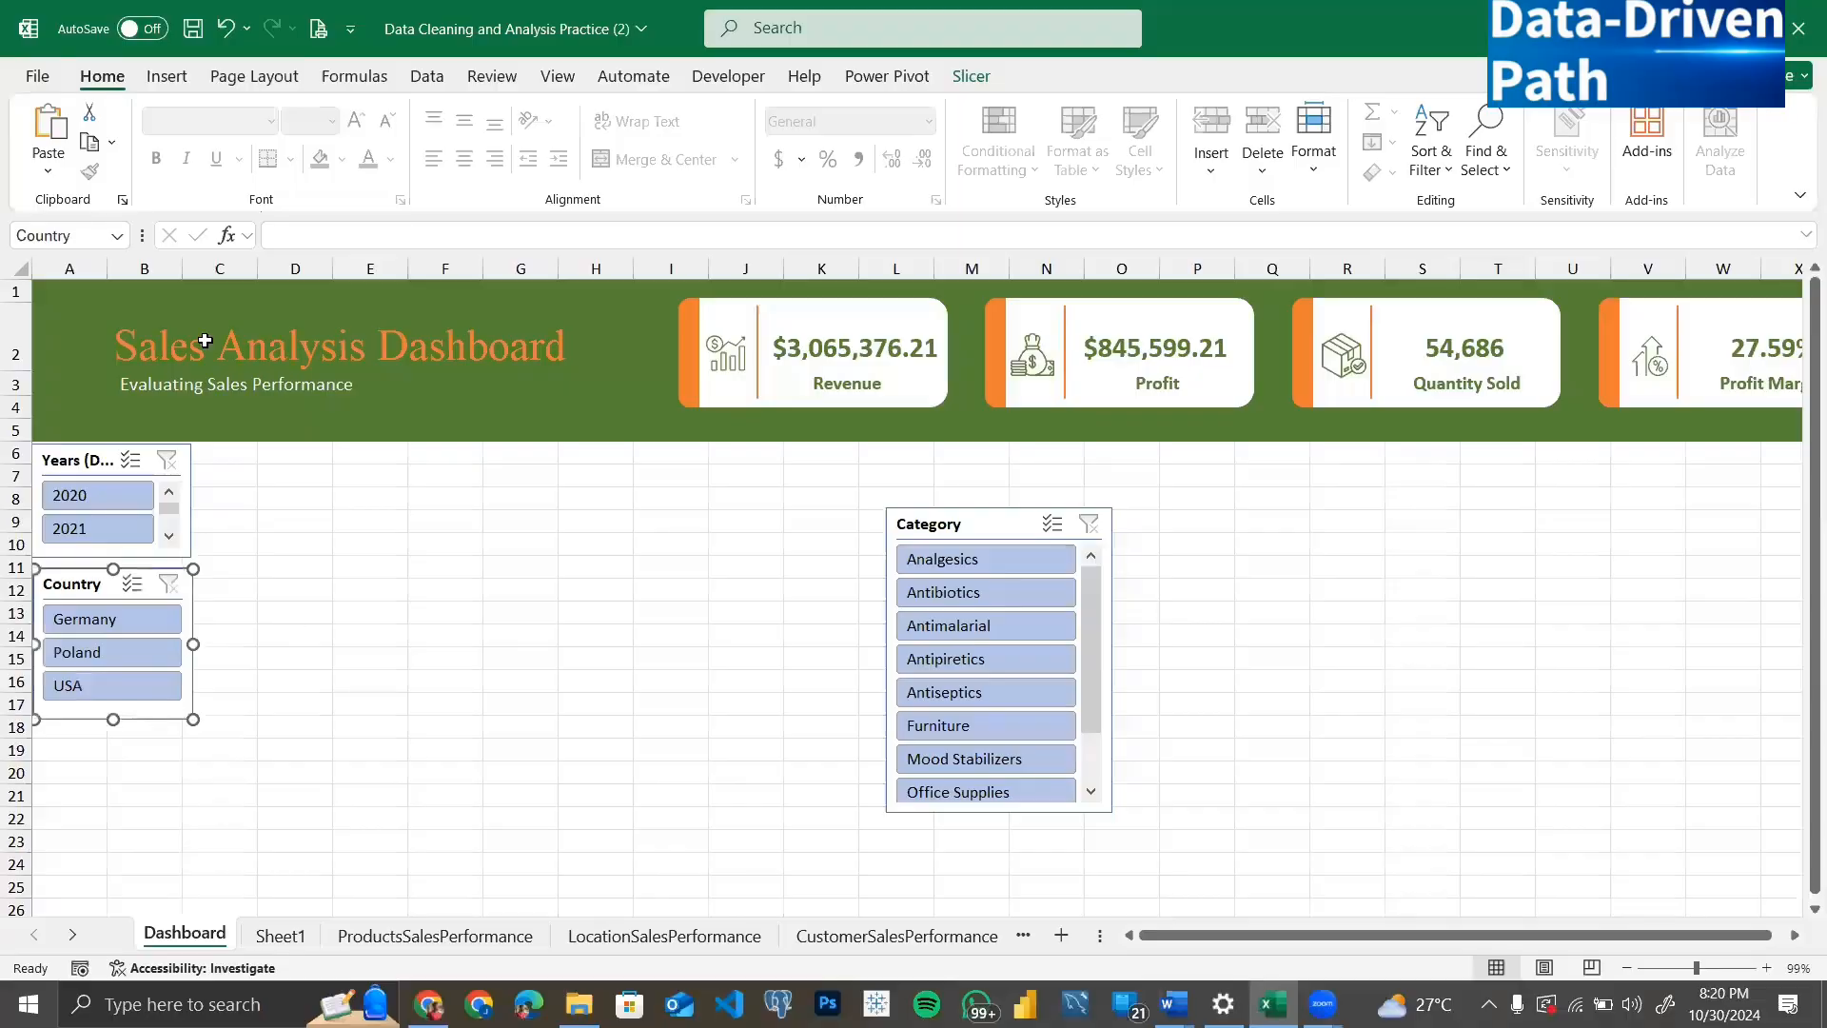
pyautogui.click(138, 267)
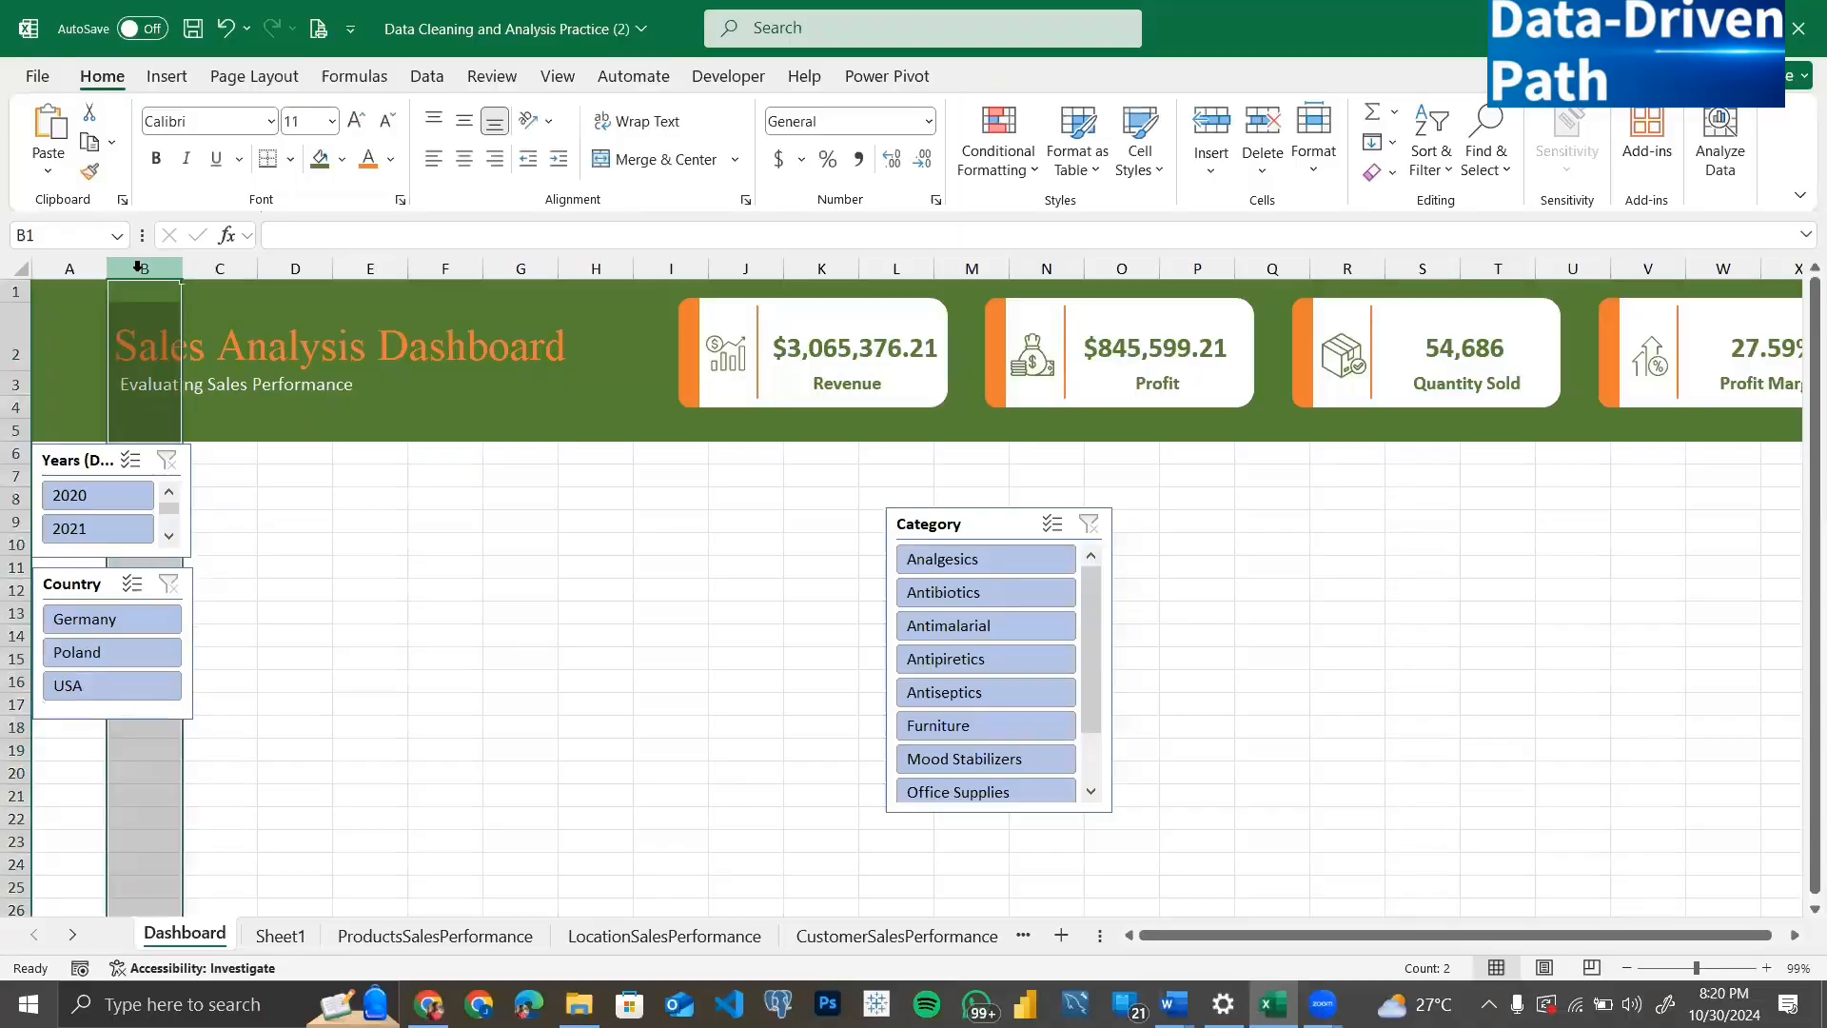
pyautogui.click(275, 655)
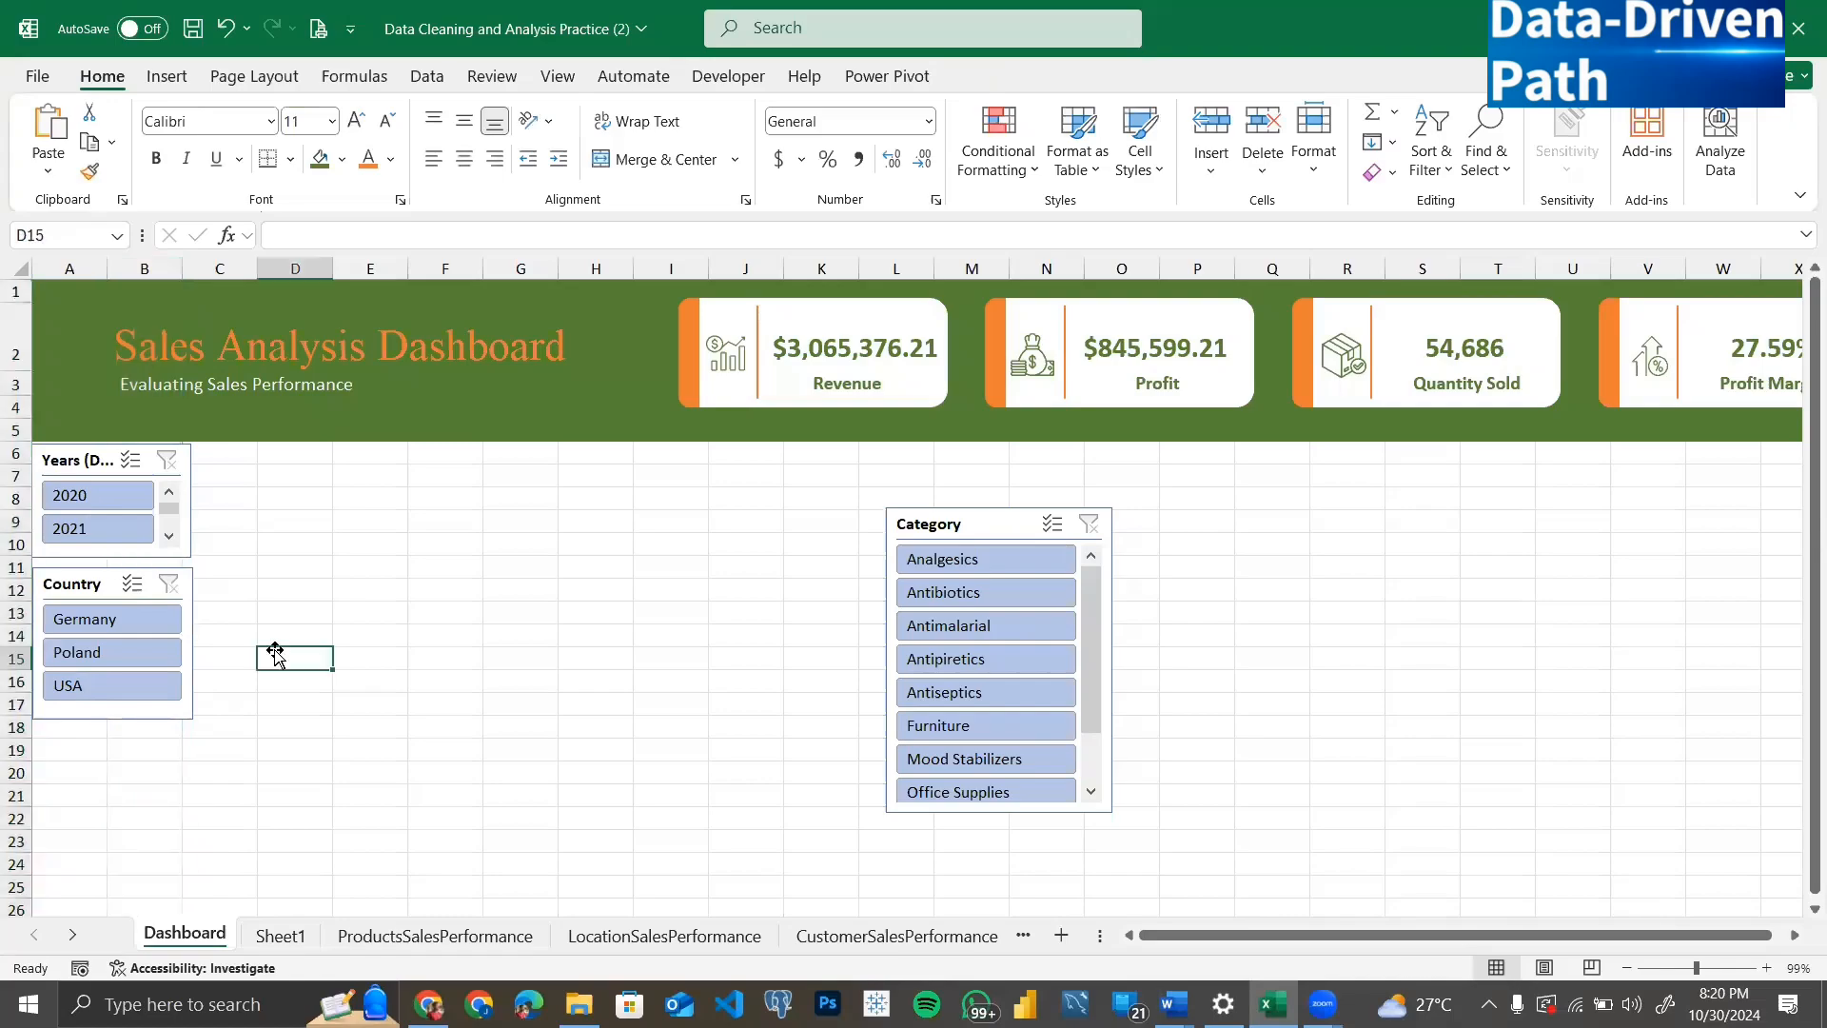
# Step: Place the Category slicer below the Country slicer at row 19 and nudge all three slicers slightly inward from column A's outer edge
pyautogui.moveTo(949, 524); pyautogui.dragTo(88, 771)
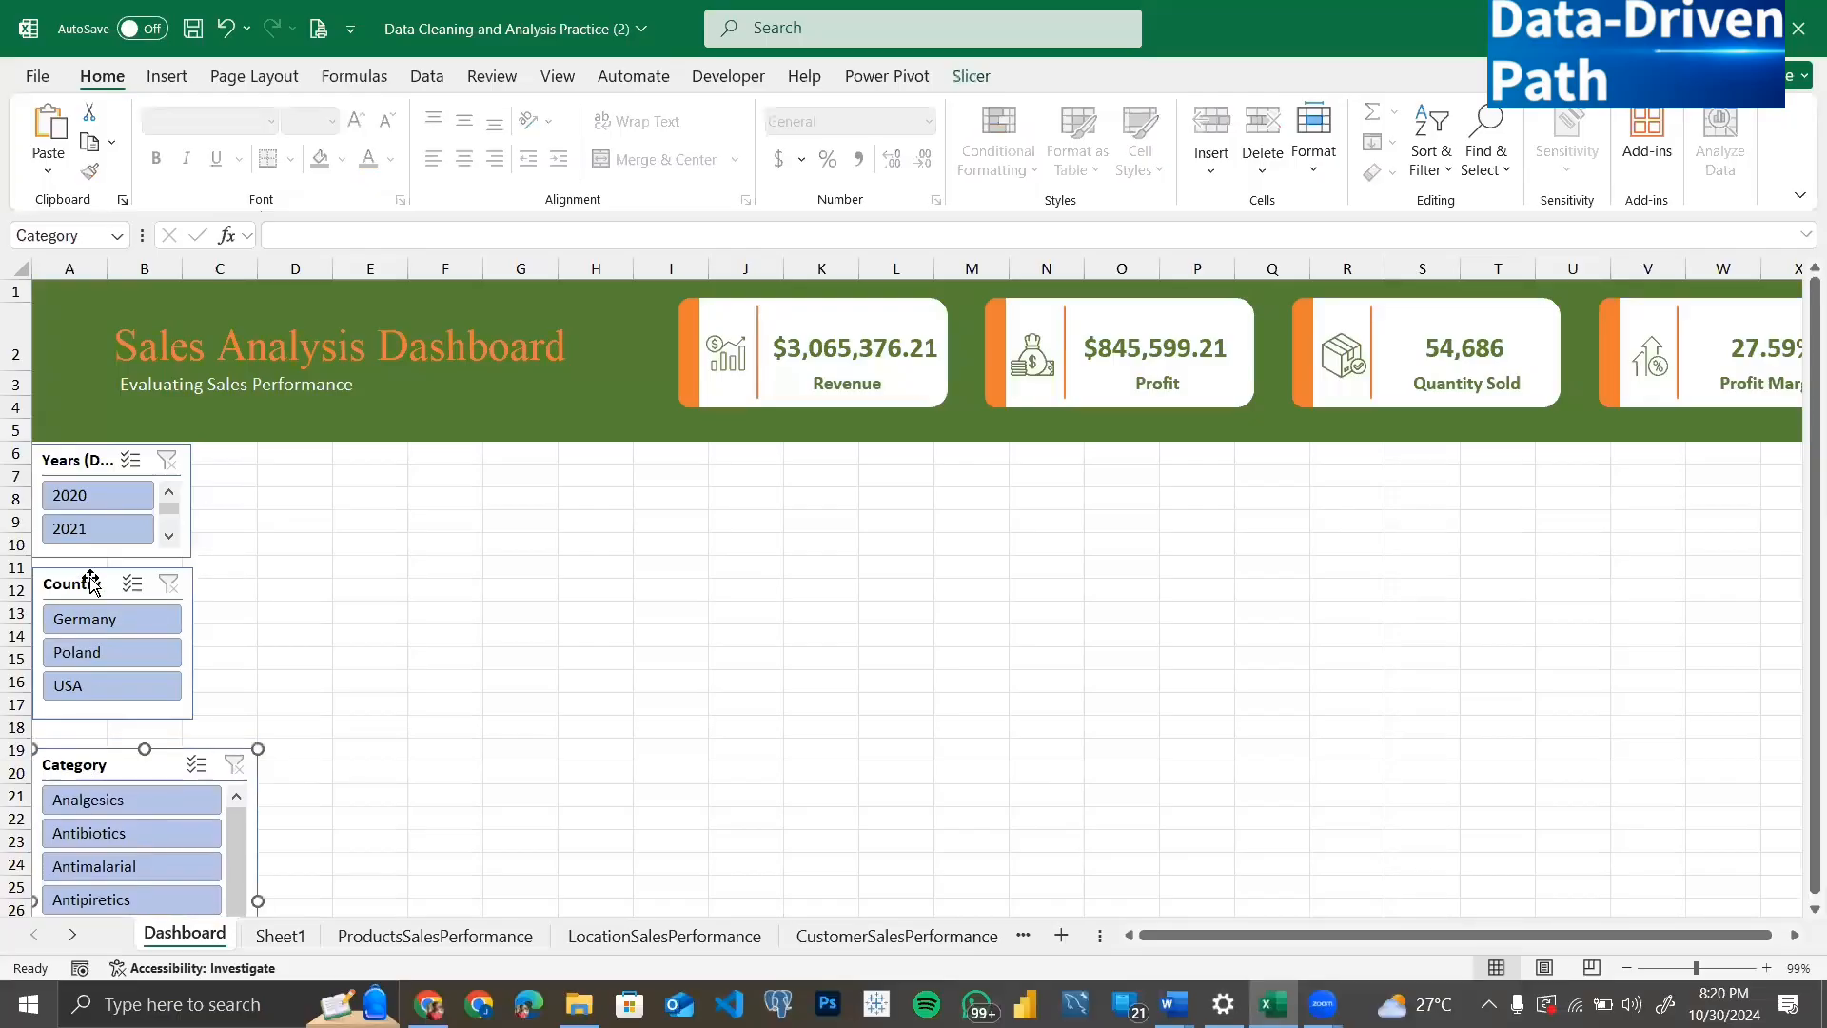
pyautogui.moveTo(89, 577); pyautogui.dragTo(95, 588)
pyautogui.moveTo(100, 473); pyautogui.dragTo(98, 473)
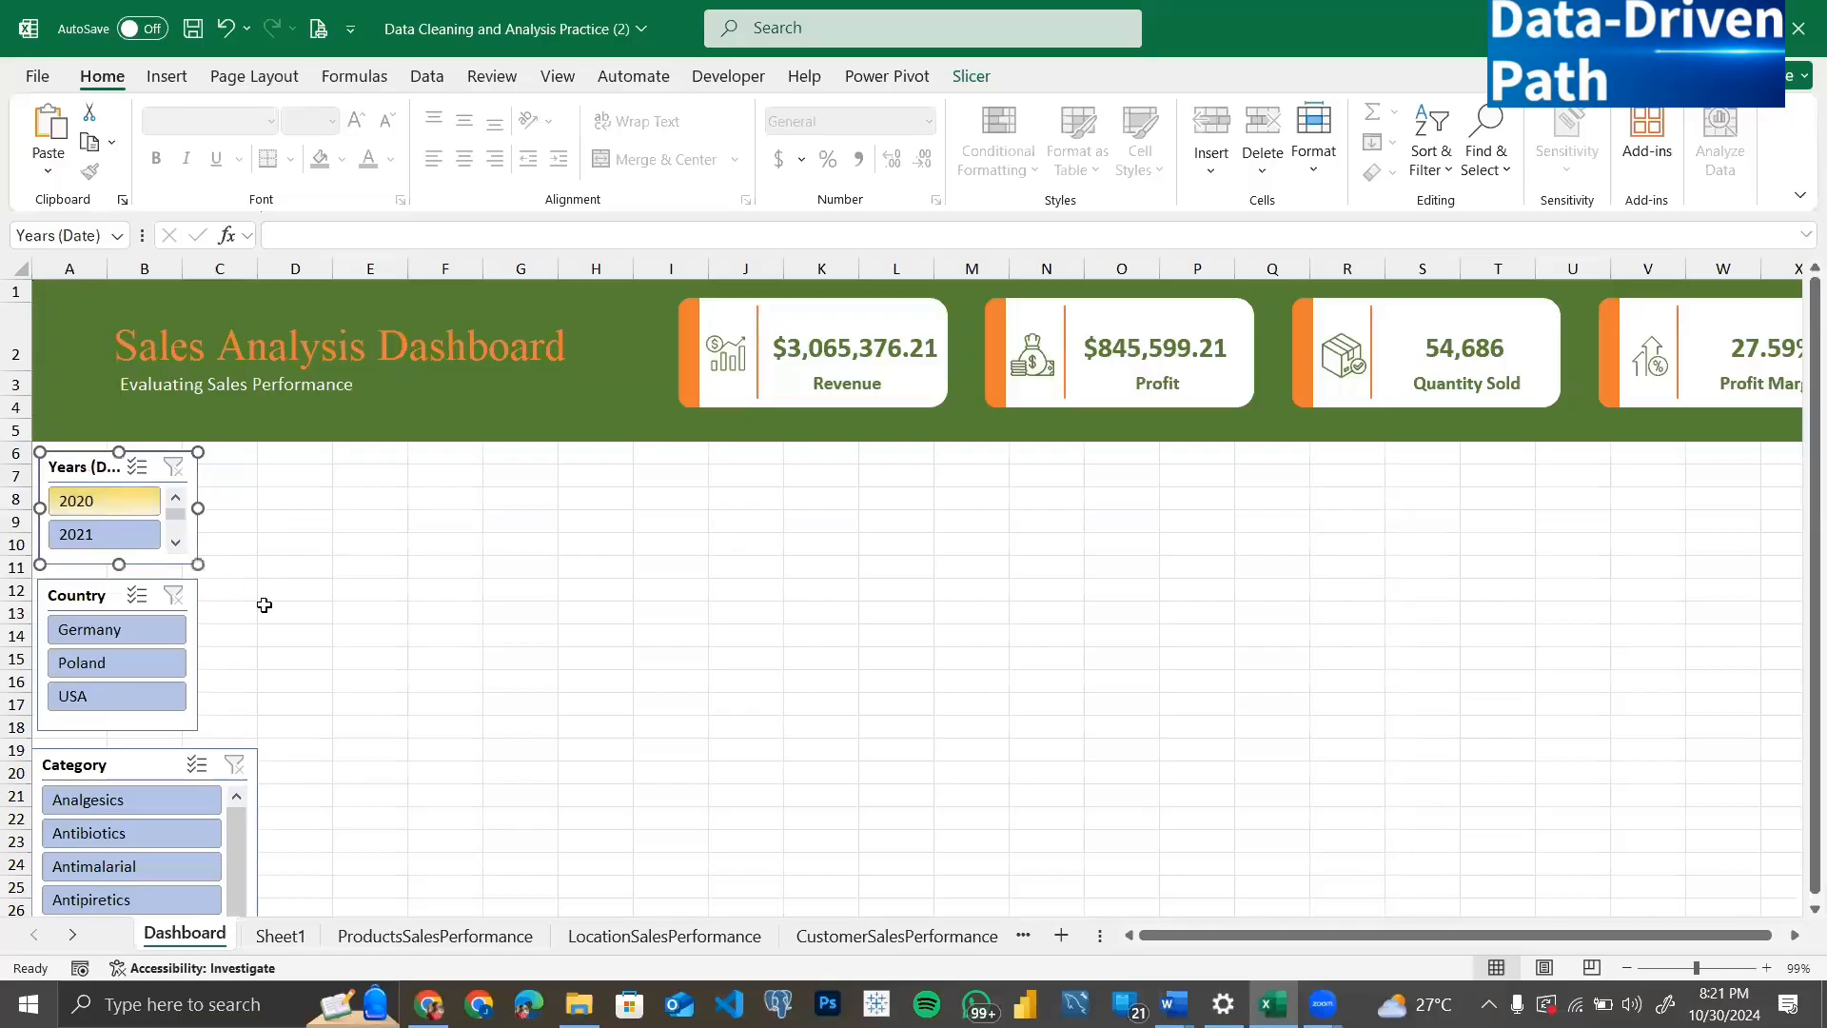
pyautogui.scroll(-1, 260, 603)
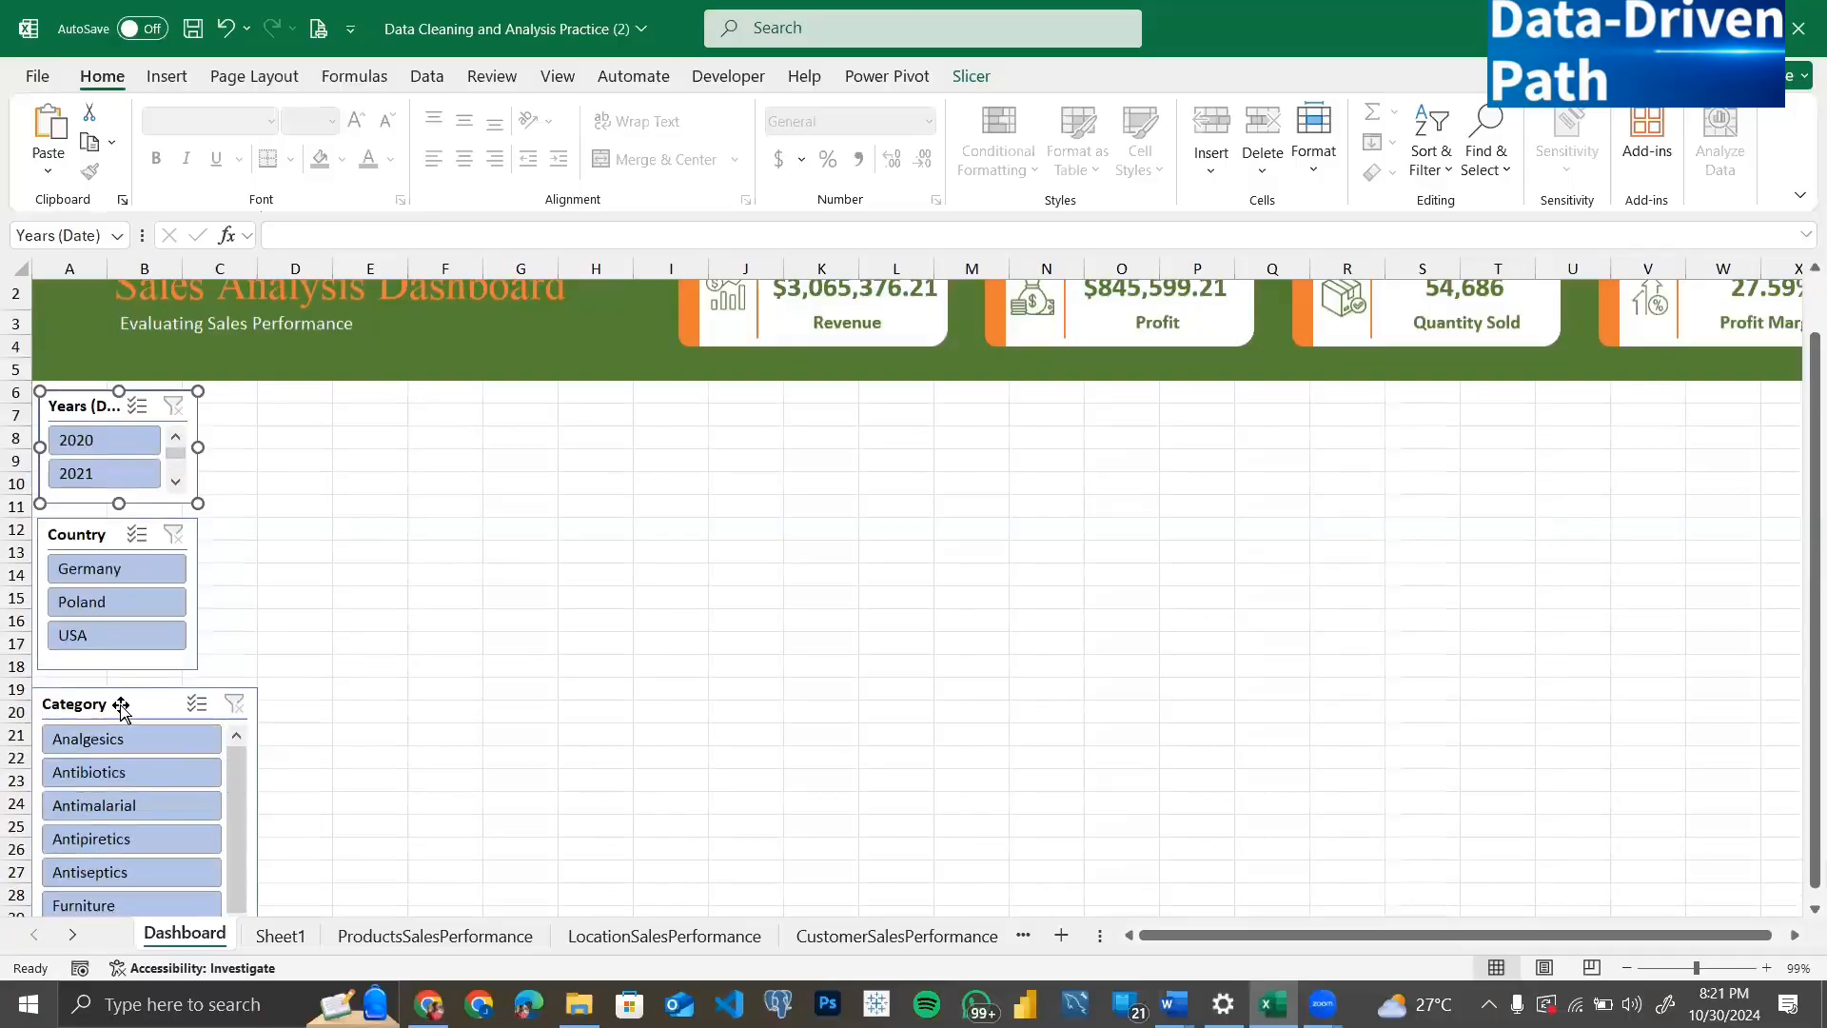
pyautogui.moveTo(119, 701); pyautogui.dragTo(124, 702)
# Step: Narrow the Category slicer to about the Country slicer's width and lengthen it to show every category down to Technology
pyautogui.scroll(-2, 391, 644)
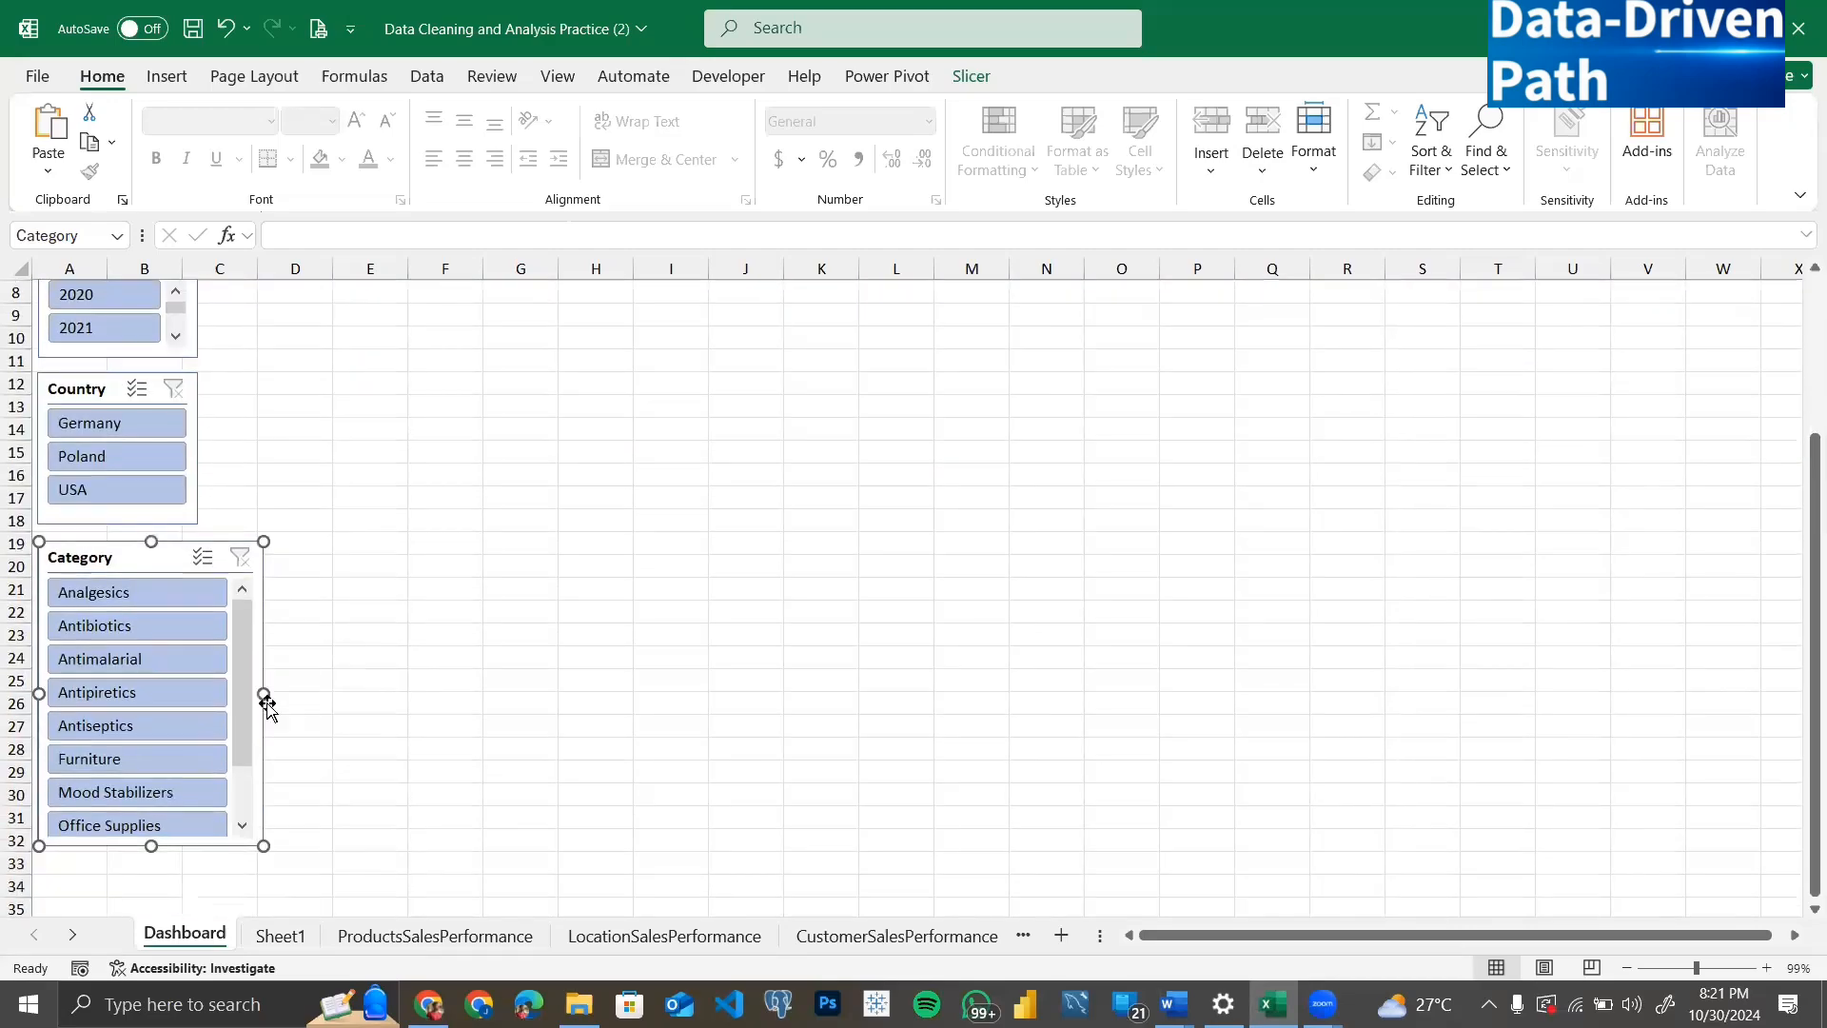
pyautogui.moveTo(265, 694); pyautogui.dragTo(193, 693)
pyautogui.moveTo(114, 845)
pyautogui.mouseDown()
pyautogui.moveTo(107, 909)
pyautogui.moveTo(114, 847)
pyautogui.mouseUp()
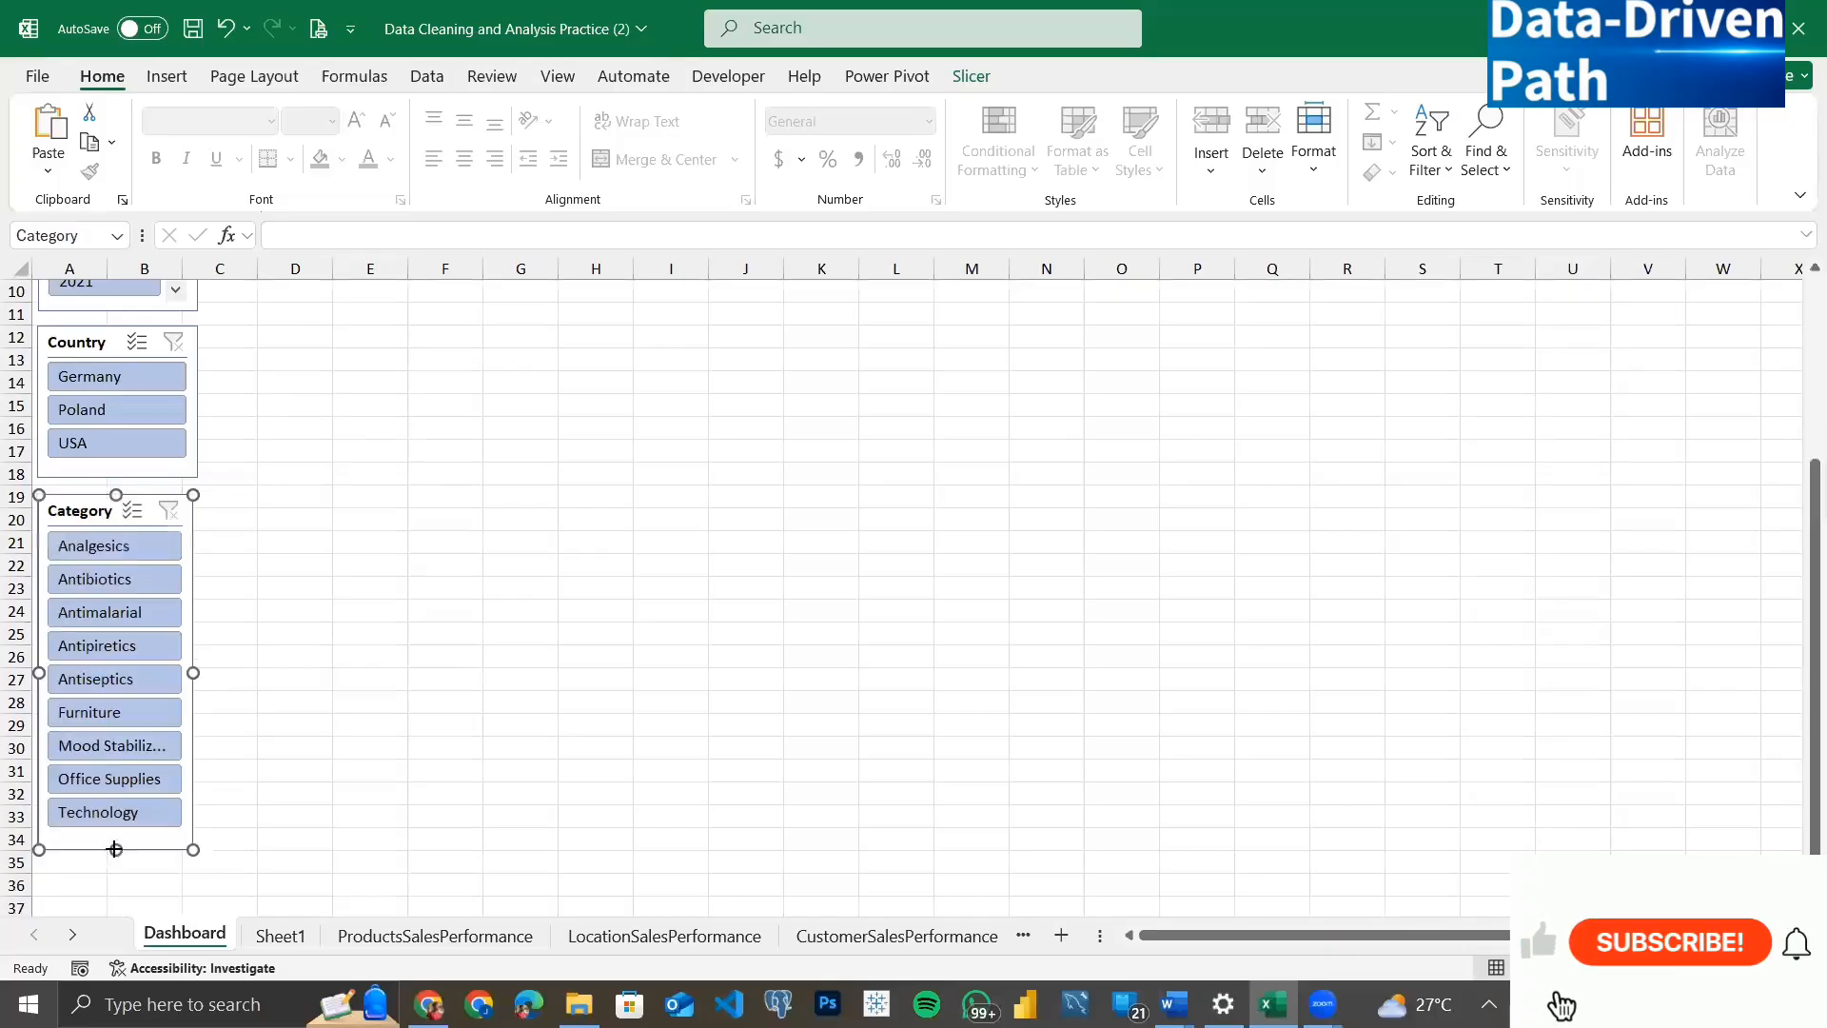
pyautogui.click(398, 747)
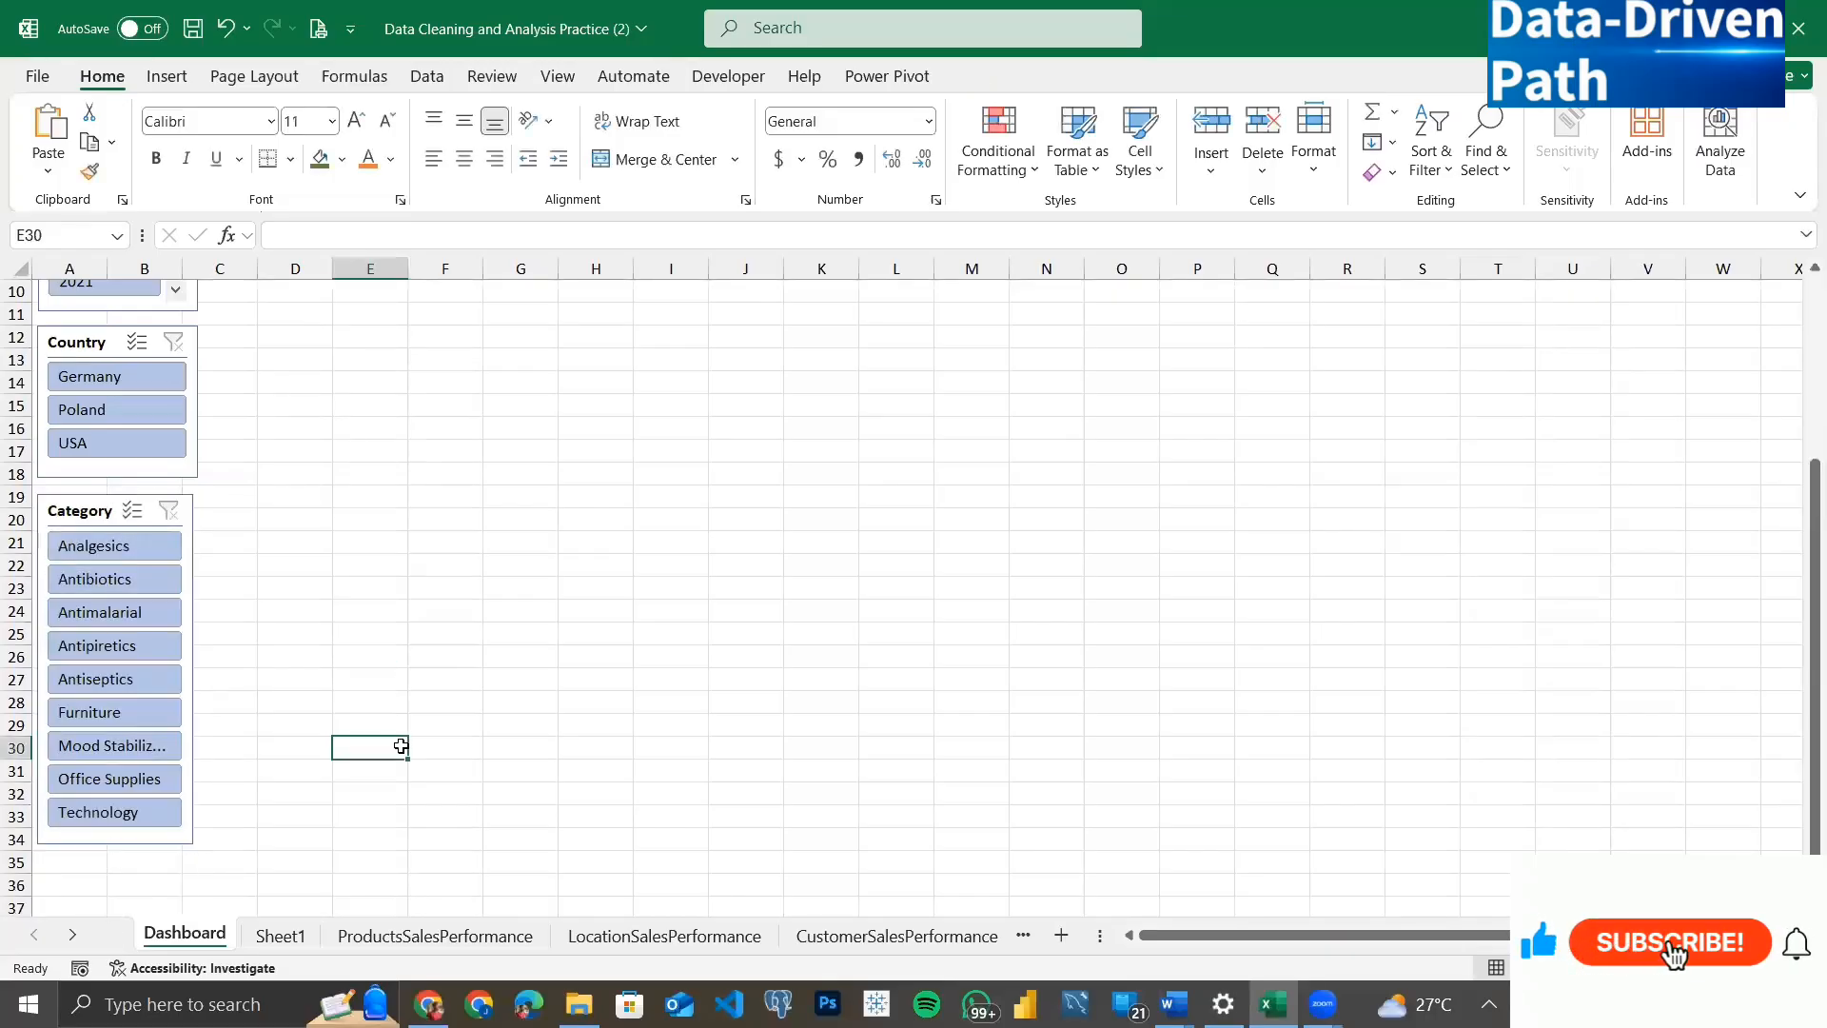
# Step: Narrow the Country slicer slightly so its edge lines up with the Category slicer below it
pyautogui.scroll(2, 426, 672)
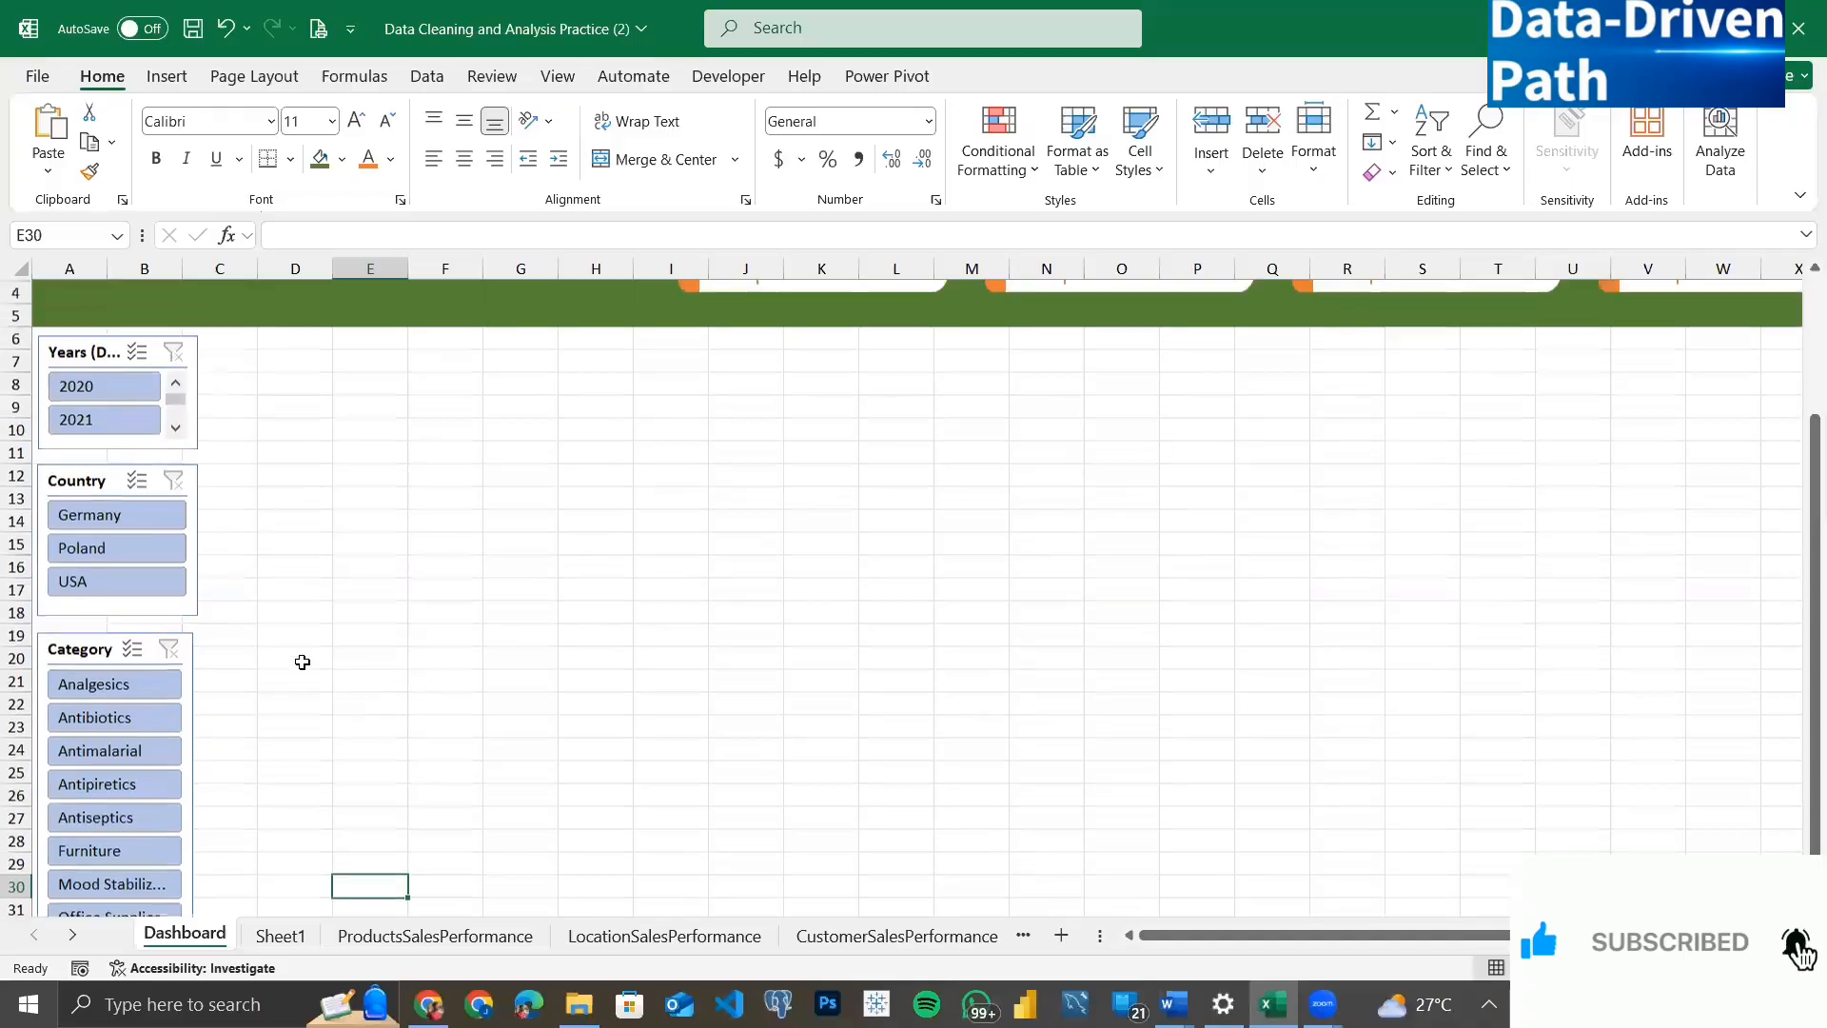
pyautogui.click(196, 580)
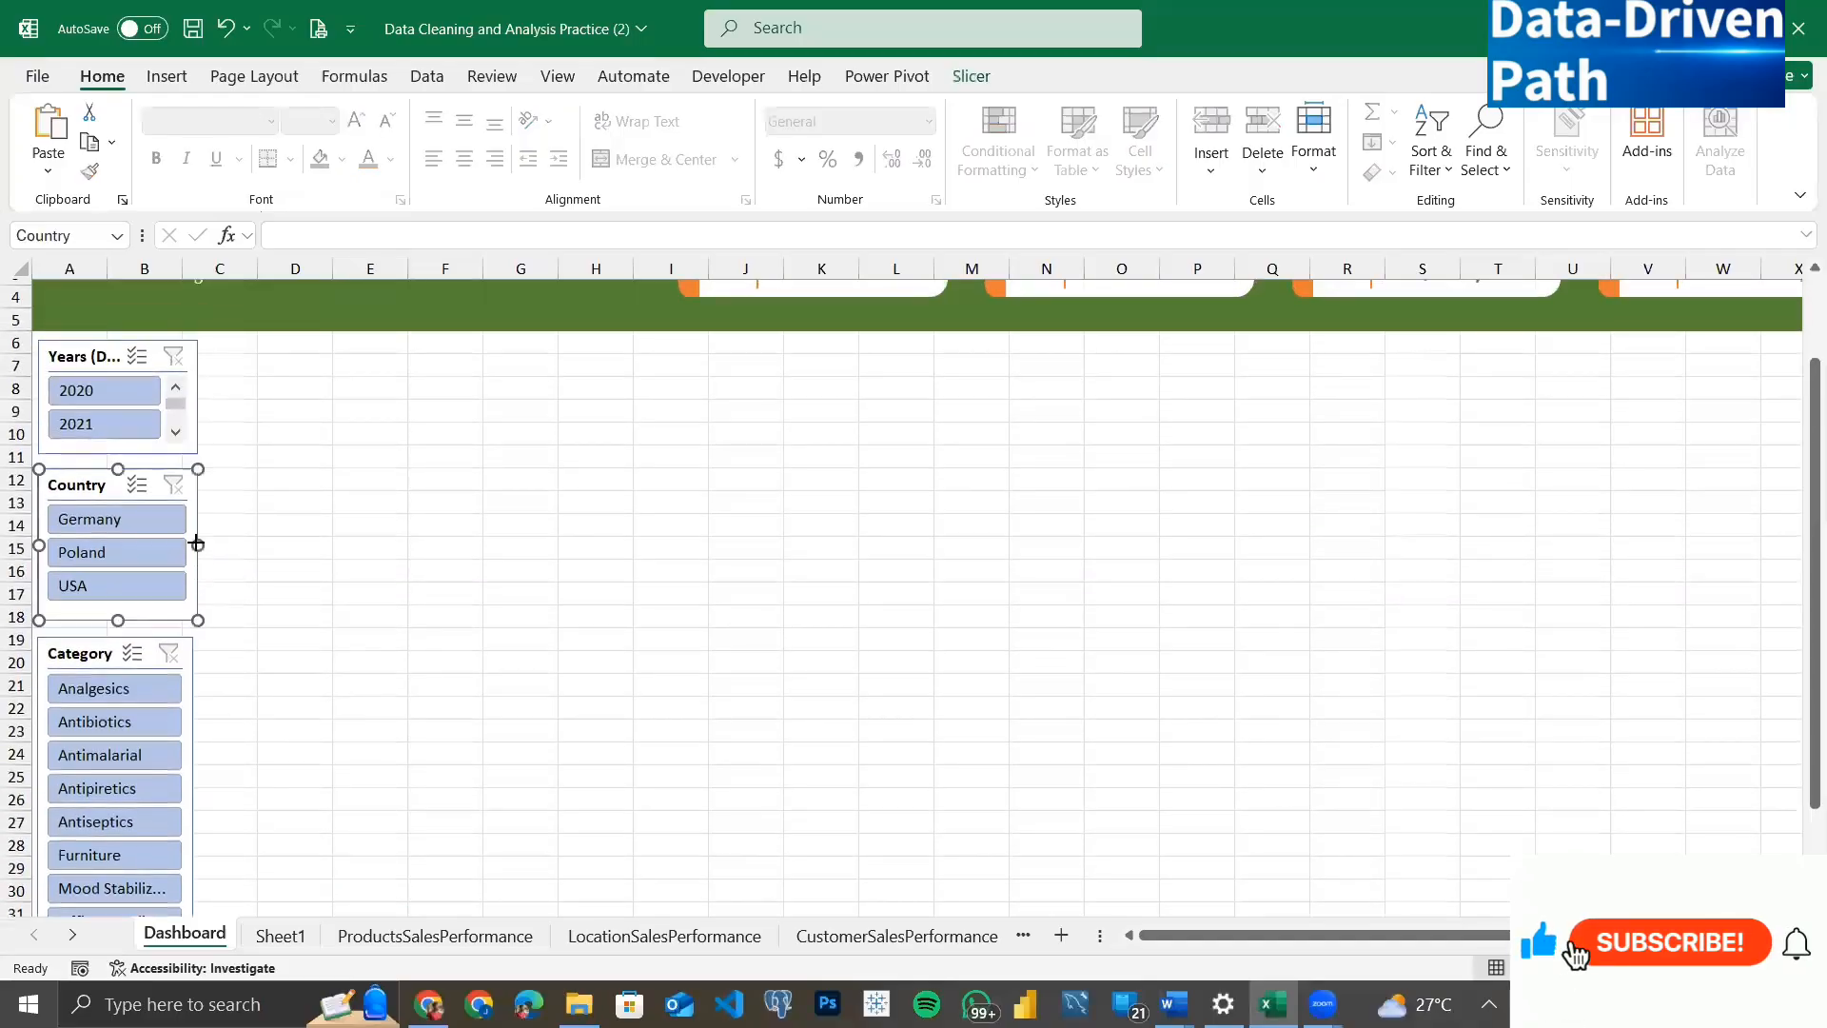
pyautogui.click(237, 555)
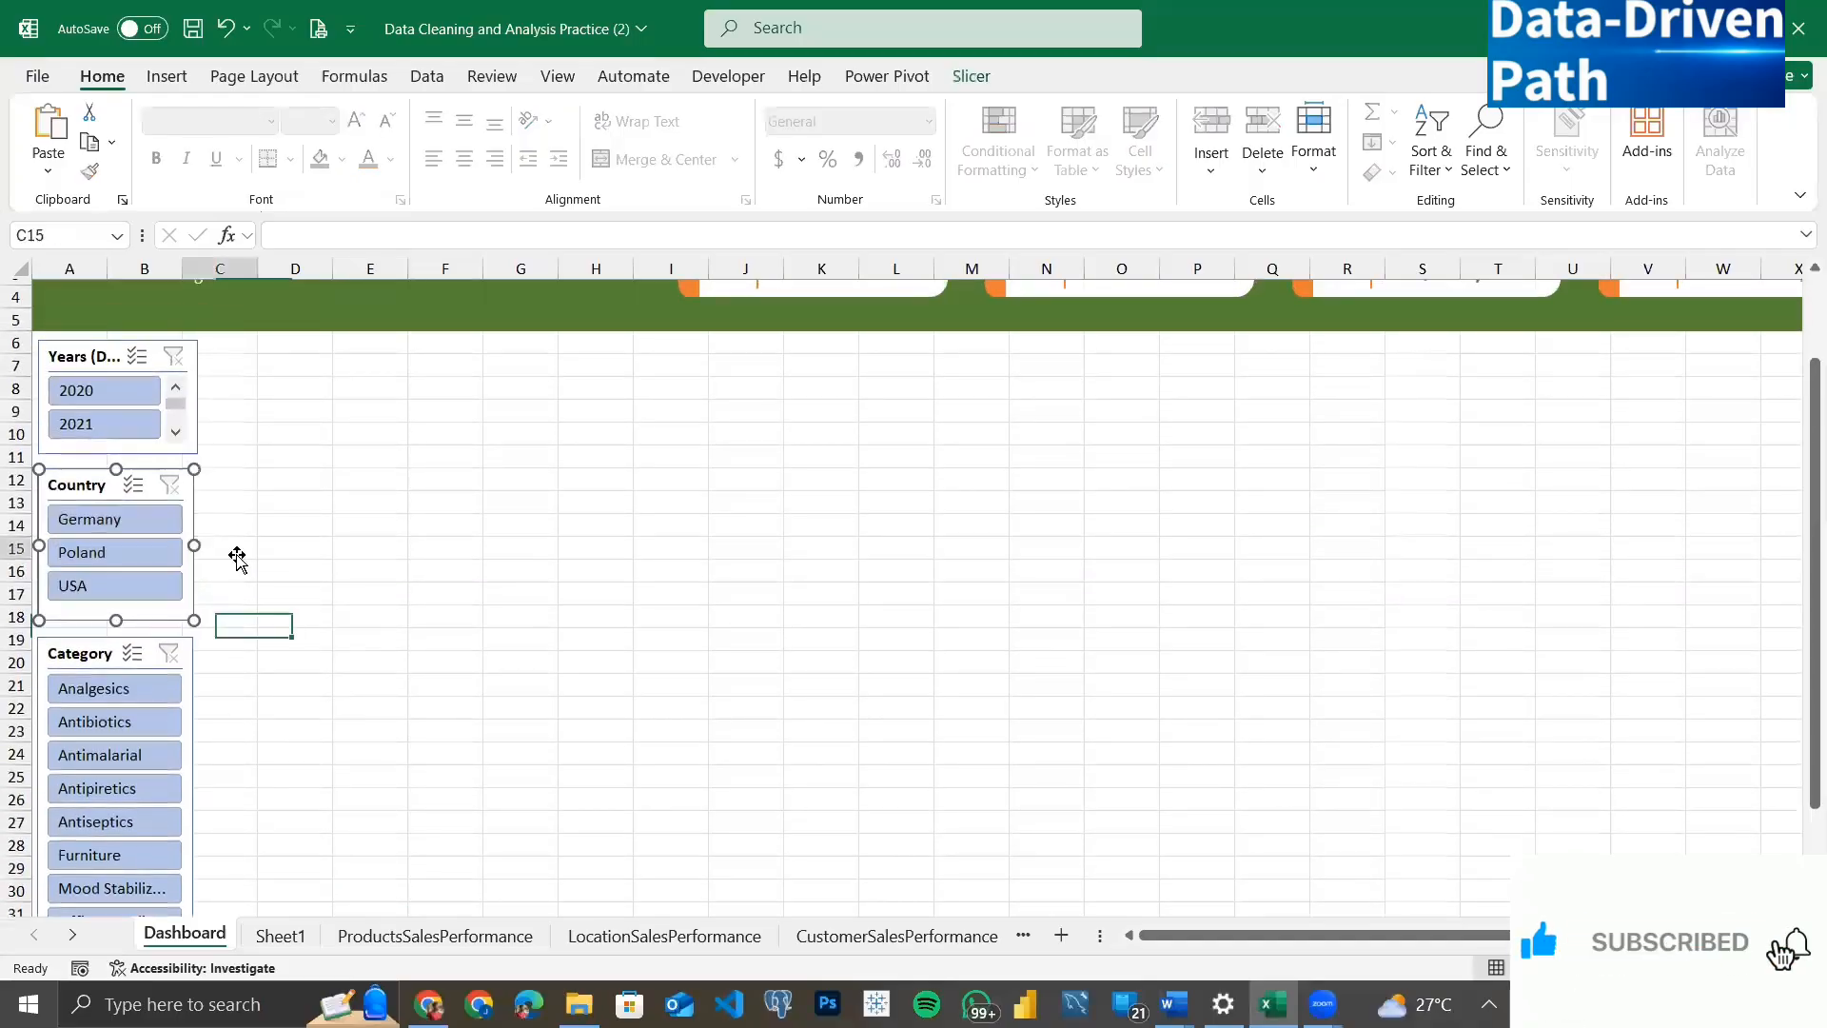
pyautogui.click(187, 557)
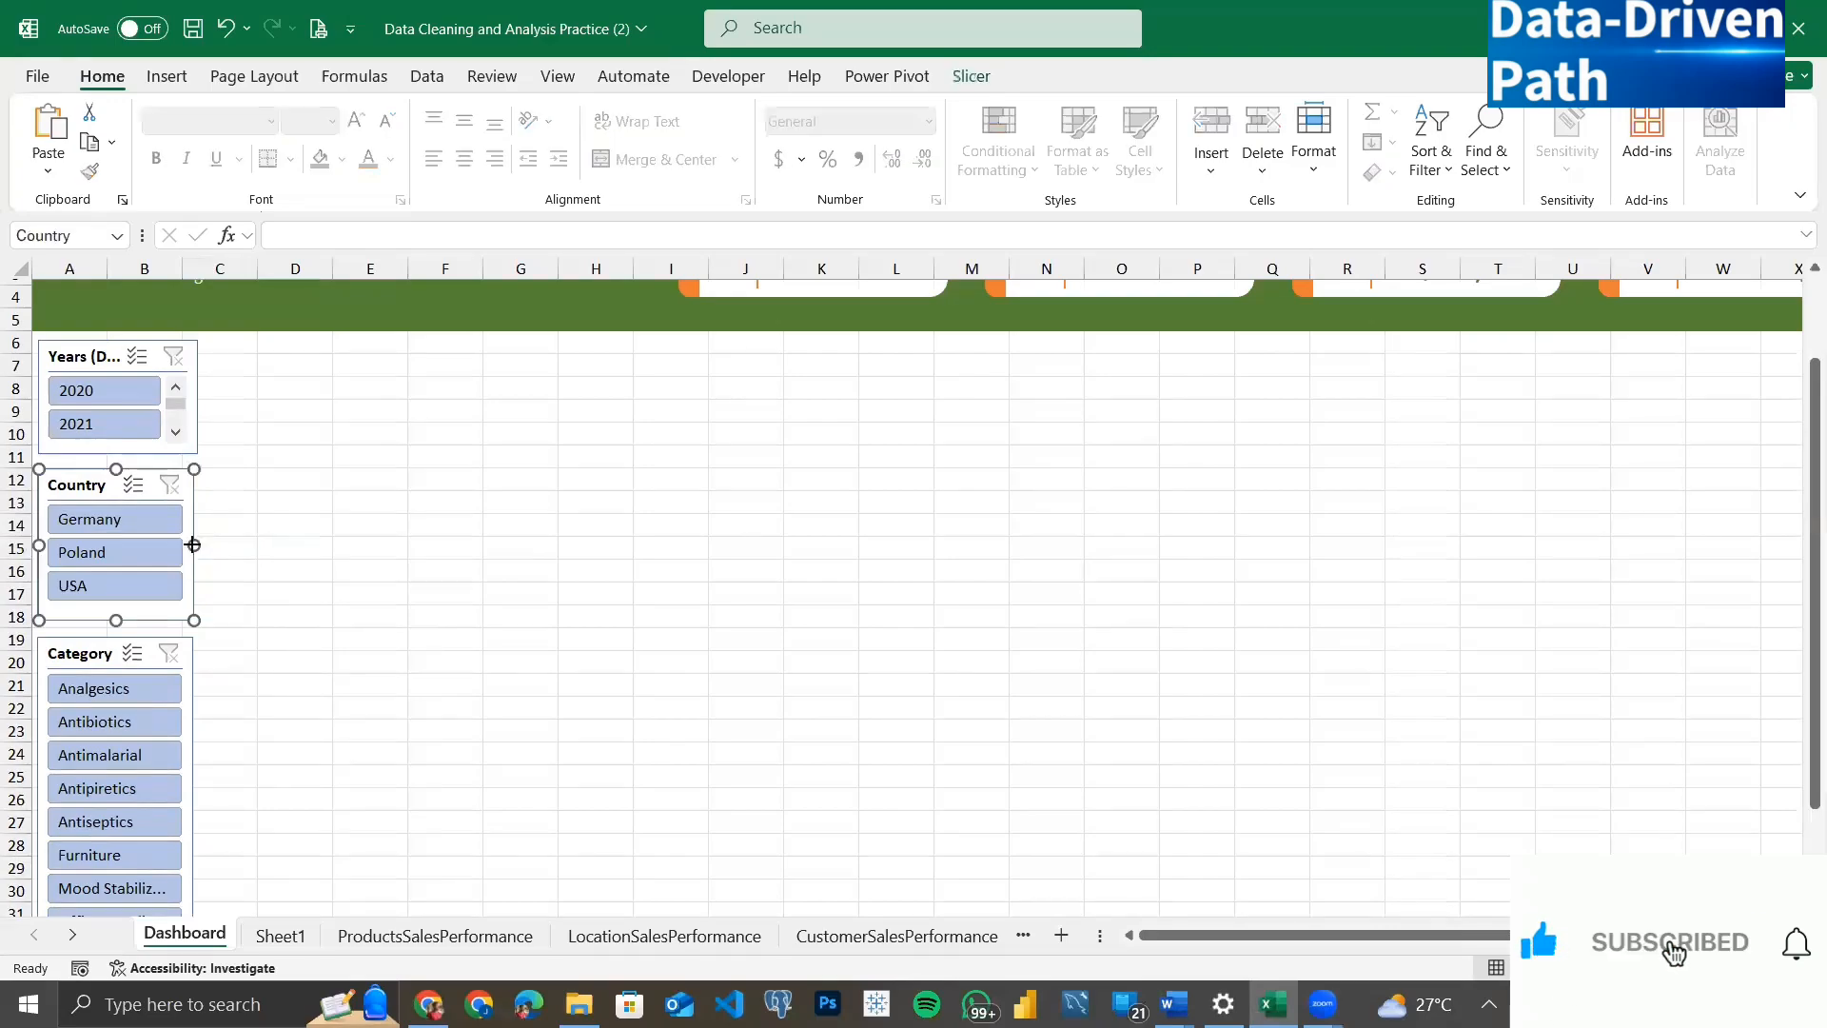
pyautogui.moveTo(194, 544); pyautogui.dragTo(190, 545)
pyautogui.click(233, 543)
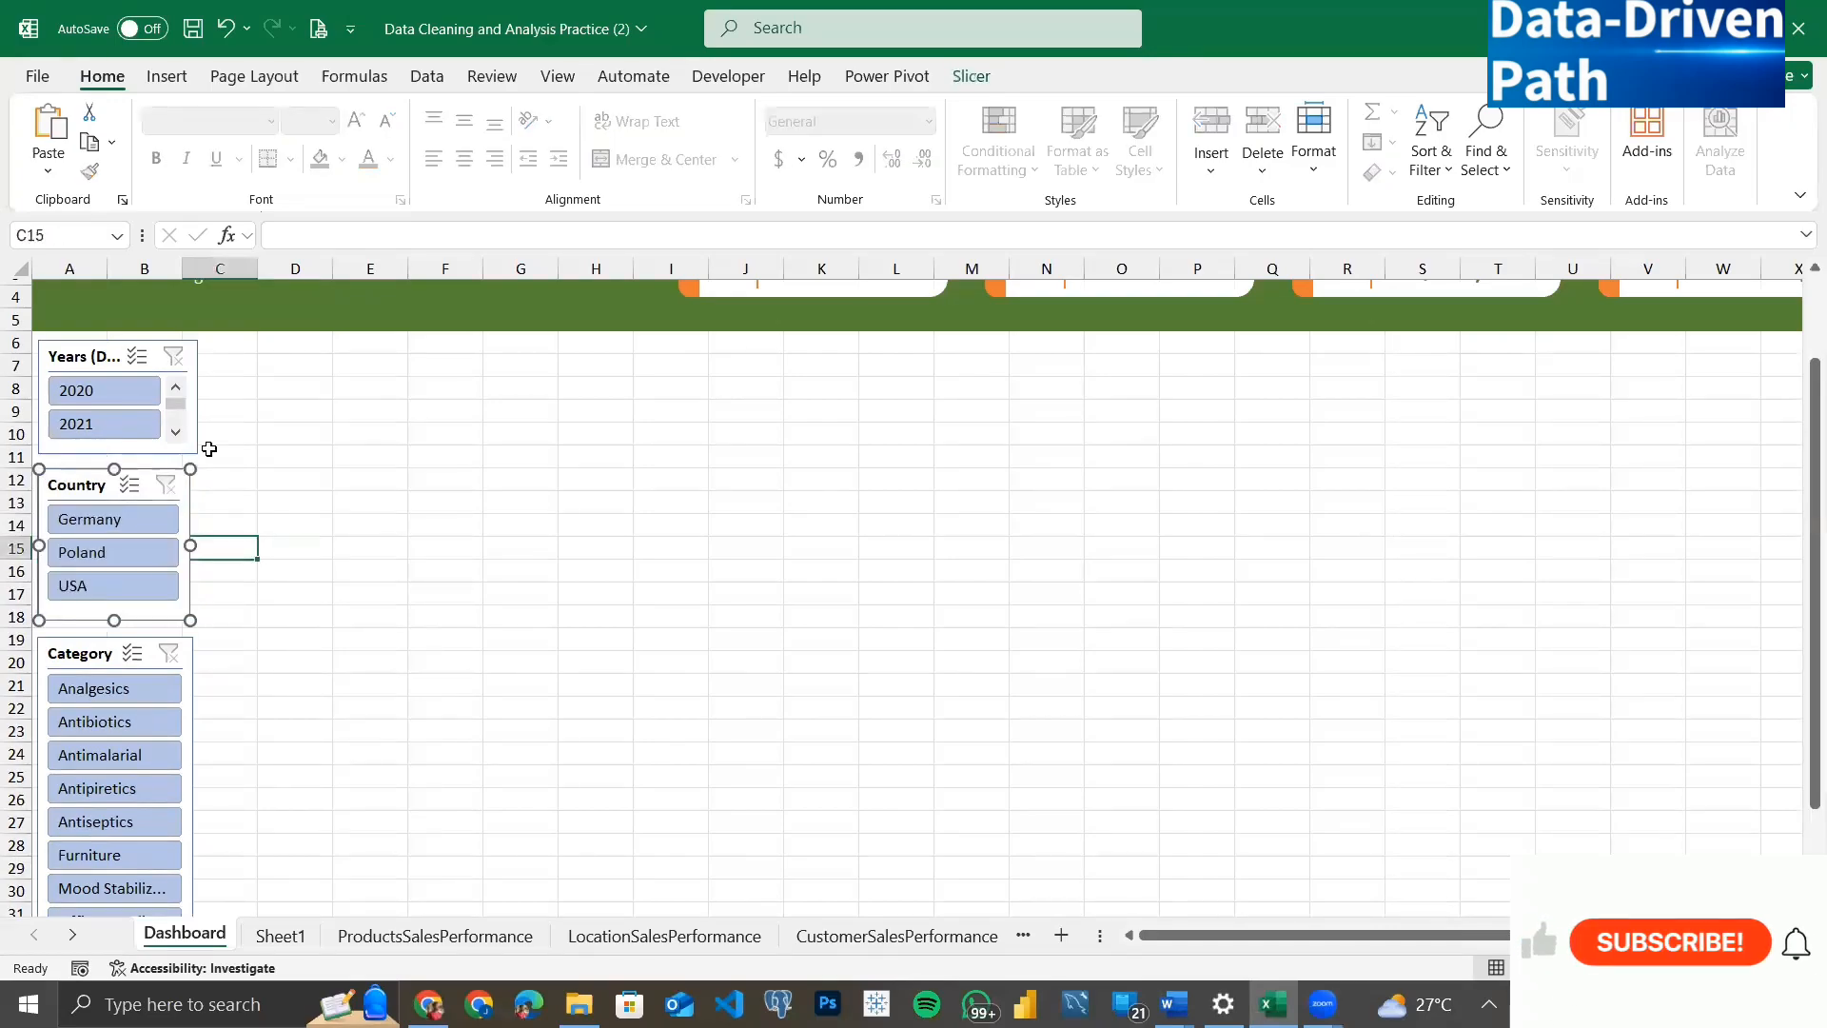
# Step: Narrow the Years (Date) slicer slightly so its edge lines up with the Country slicer, and deselect it
pyautogui.click(197, 438)
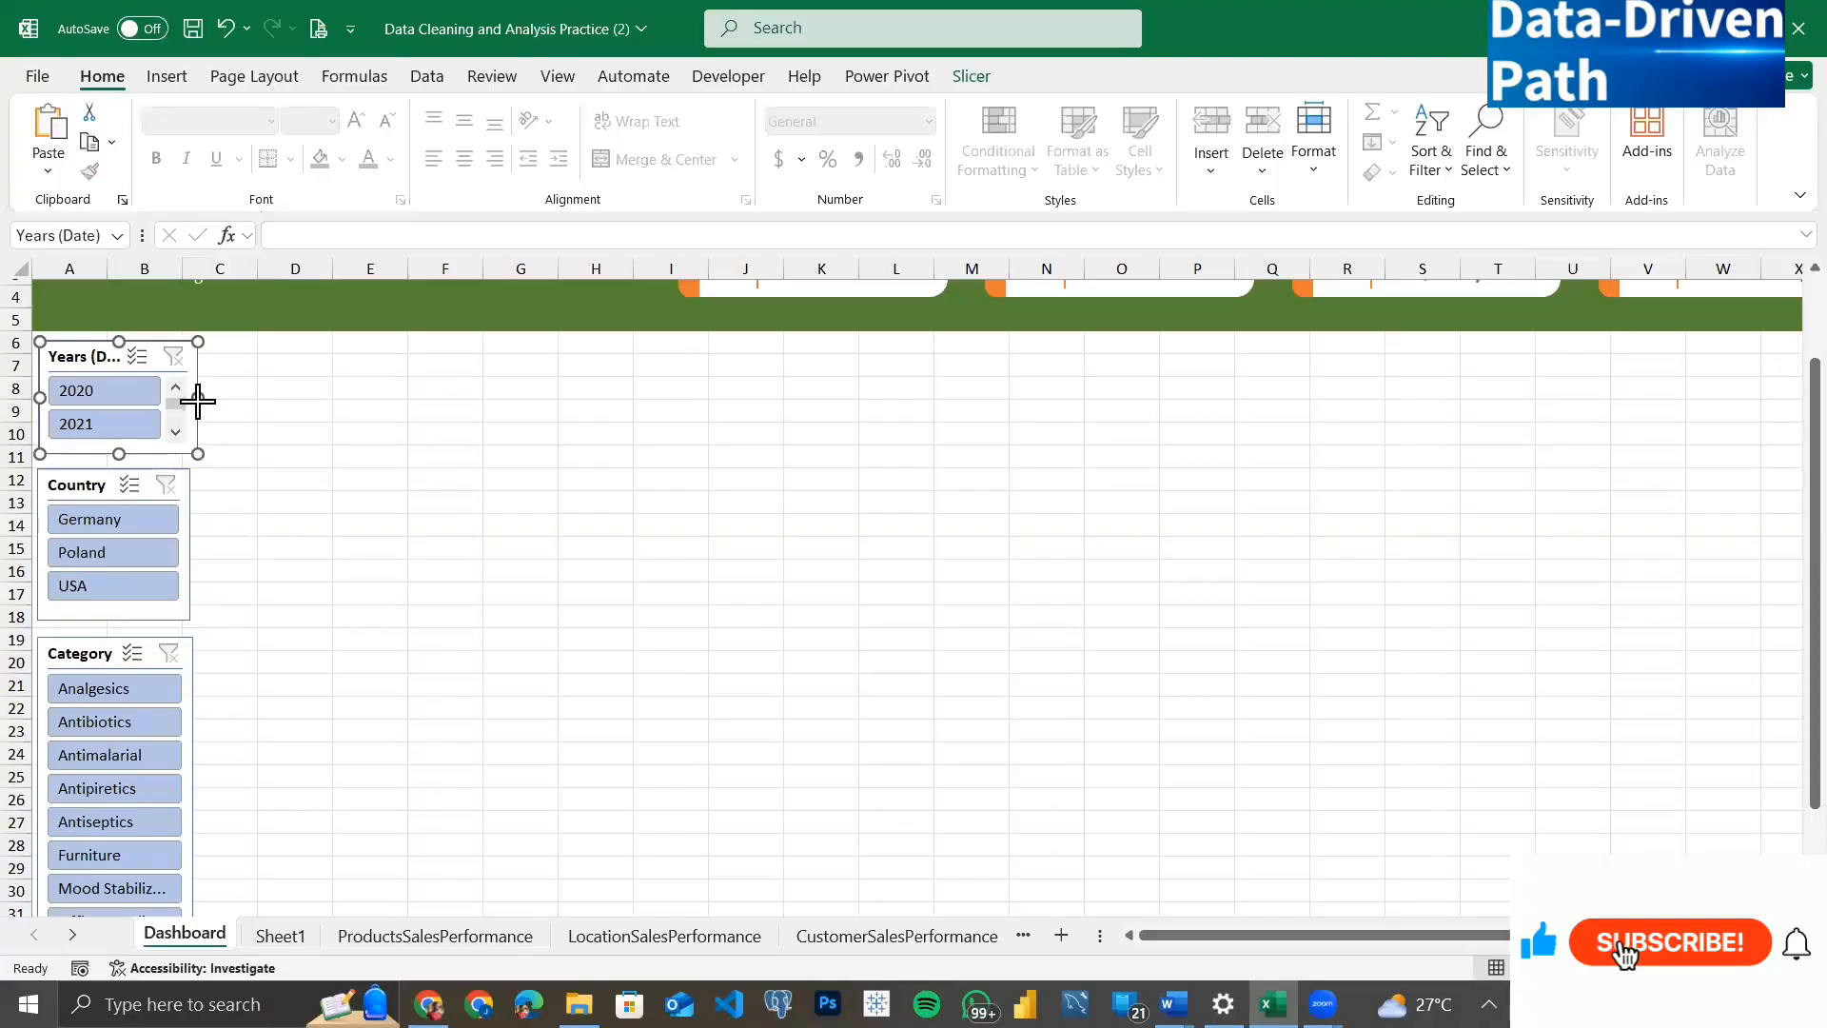
pyautogui.moveTo(190, 398); pyautogui.dragTo(184, 398)
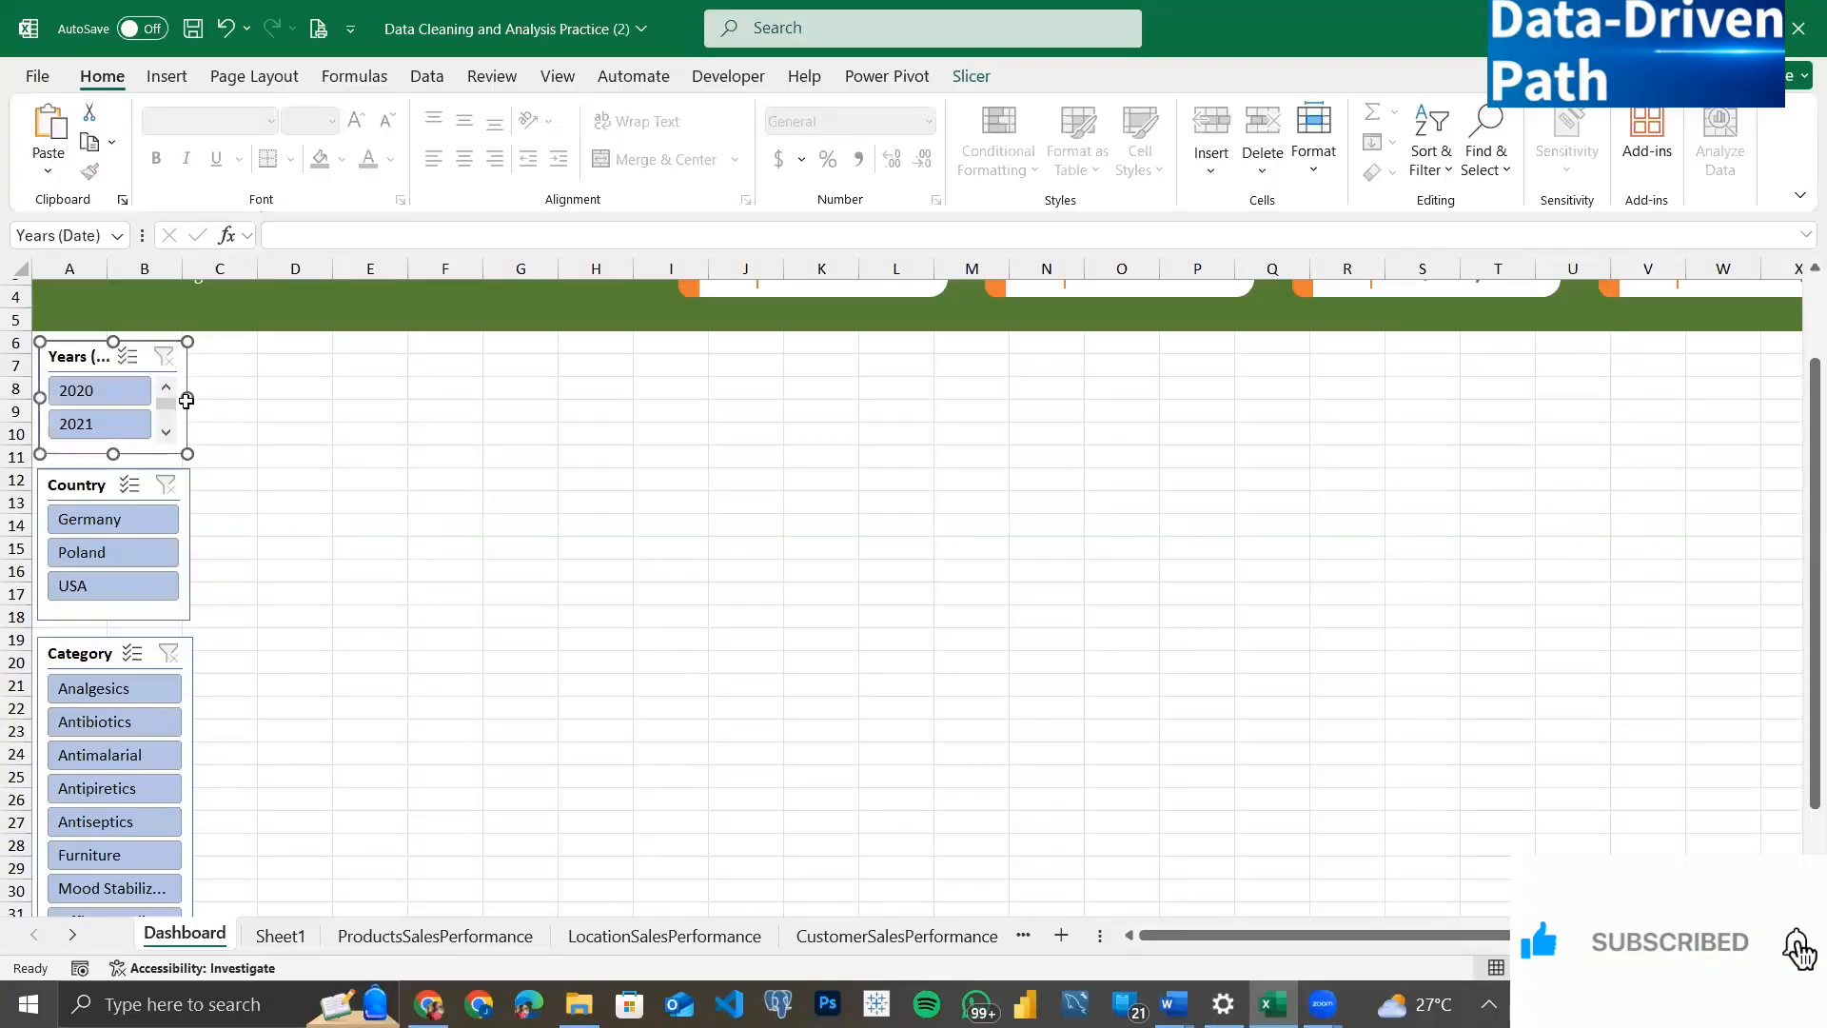
pyautogui.click(238, 453)
pyautogui.click(405, 379)
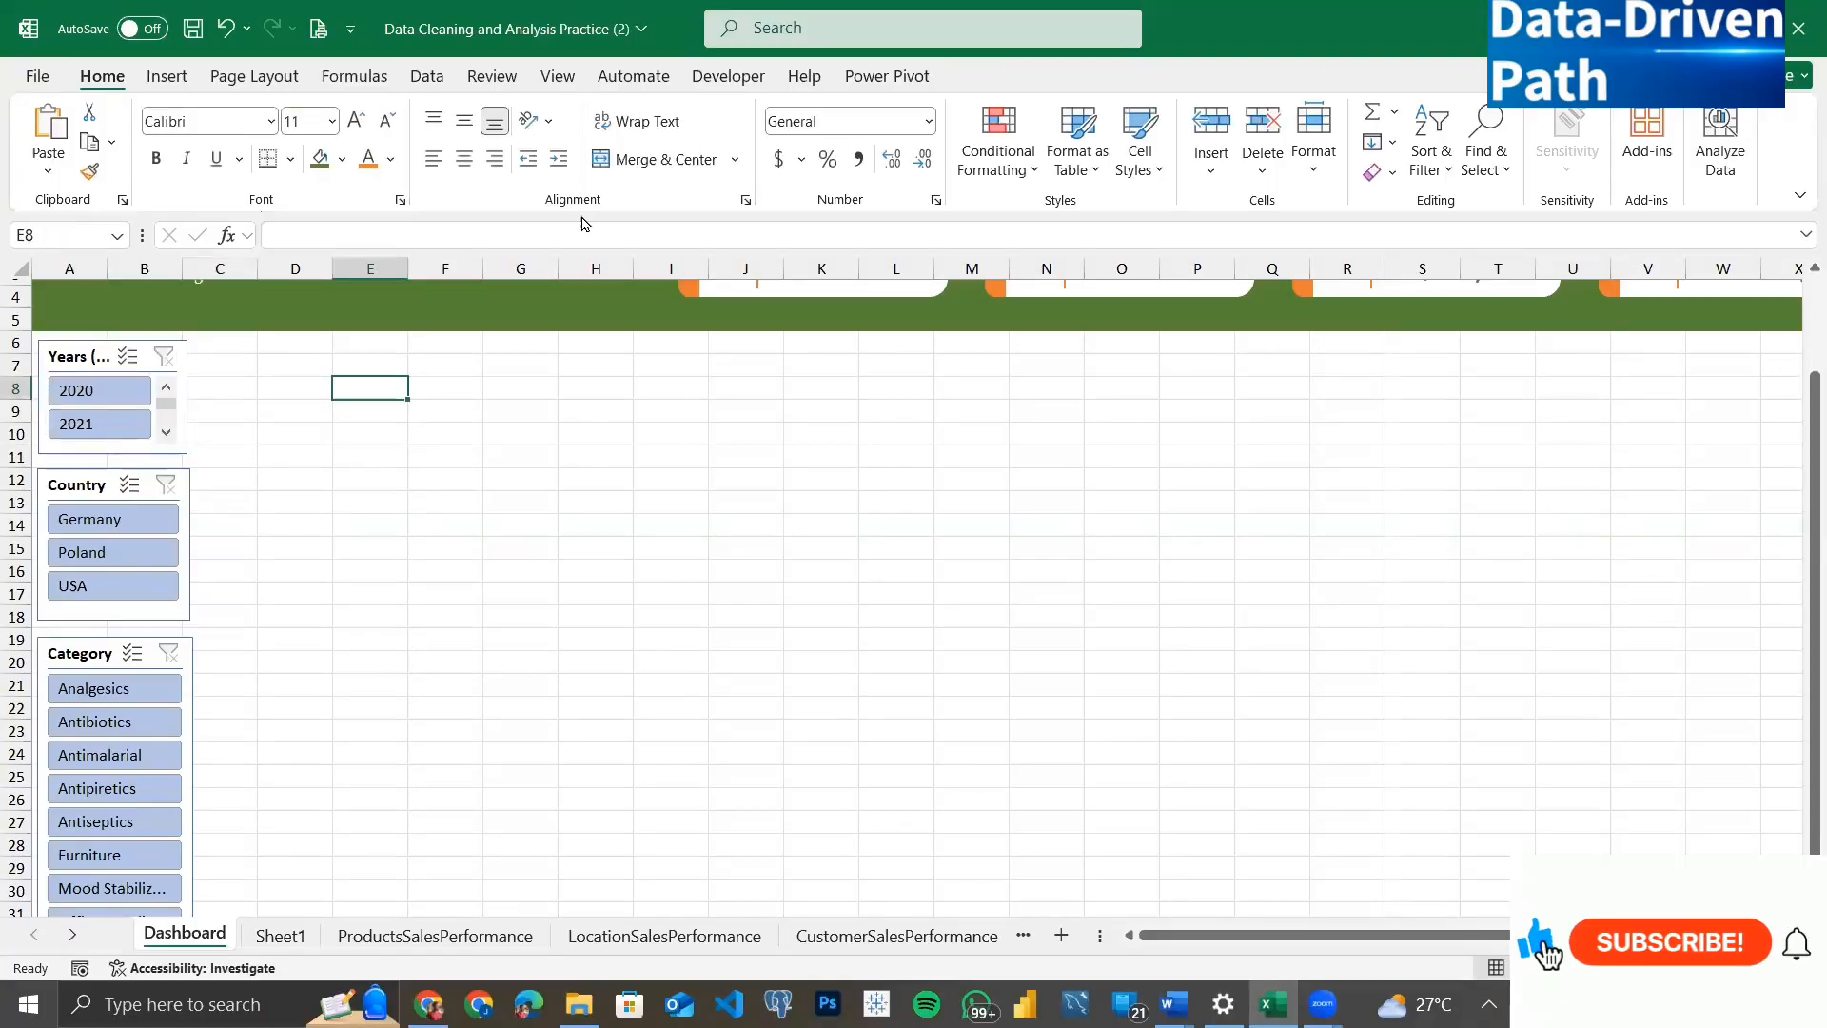
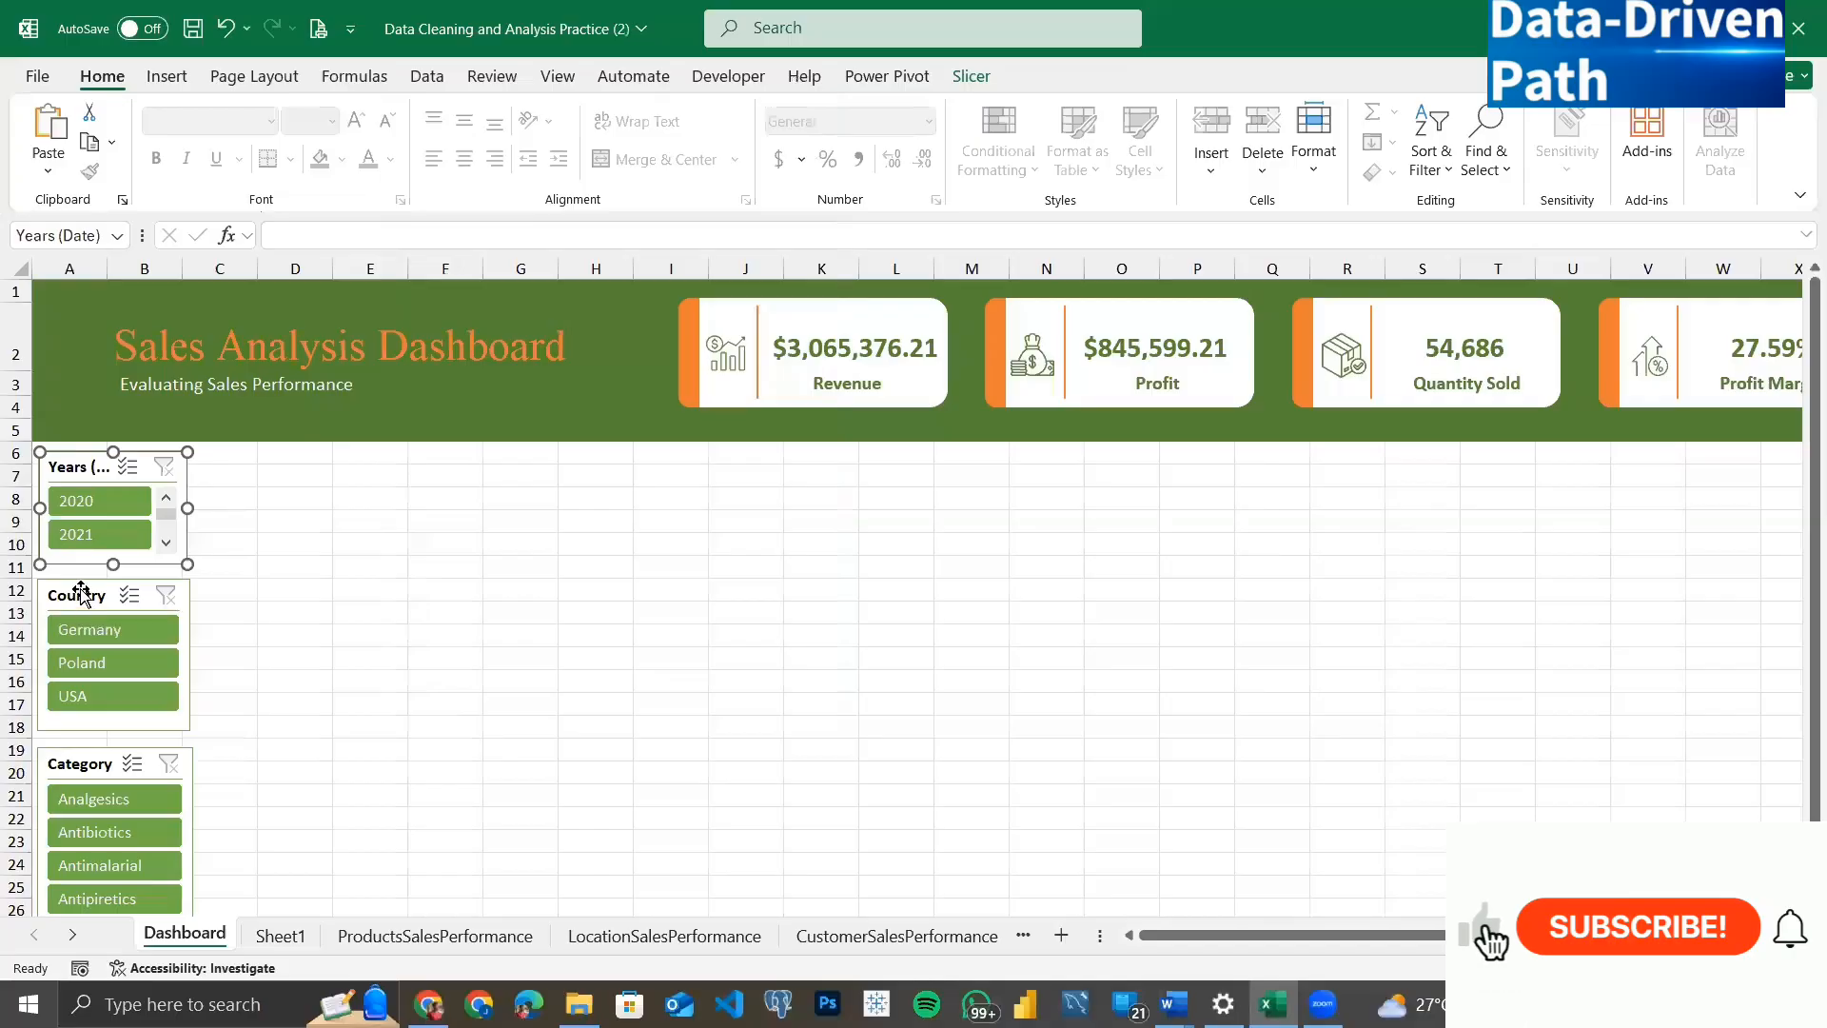
# Step: Connect the Country slicer to all remaining PivotTables, PivotTable1 through Topproductsales, in its report connections, keeping Card_Visuals connected
pyautogui.rightClick(81, 598)
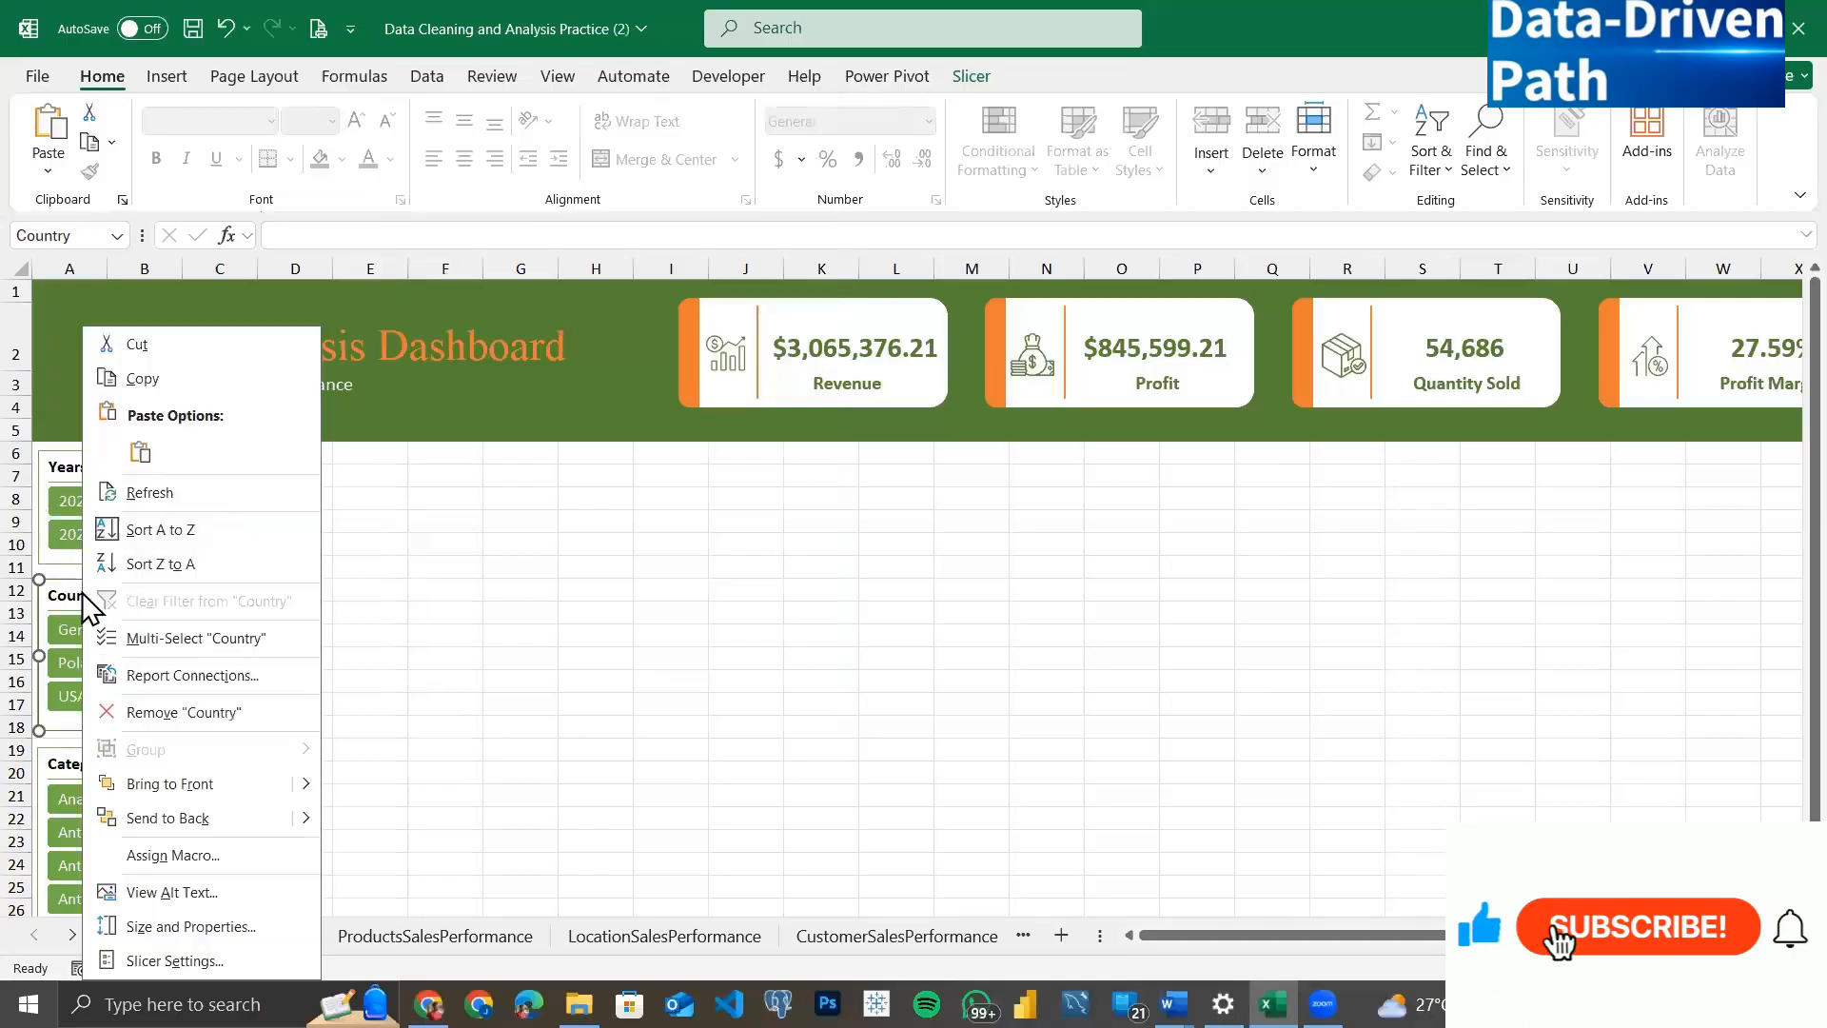
pyautogui.click(204, 675)
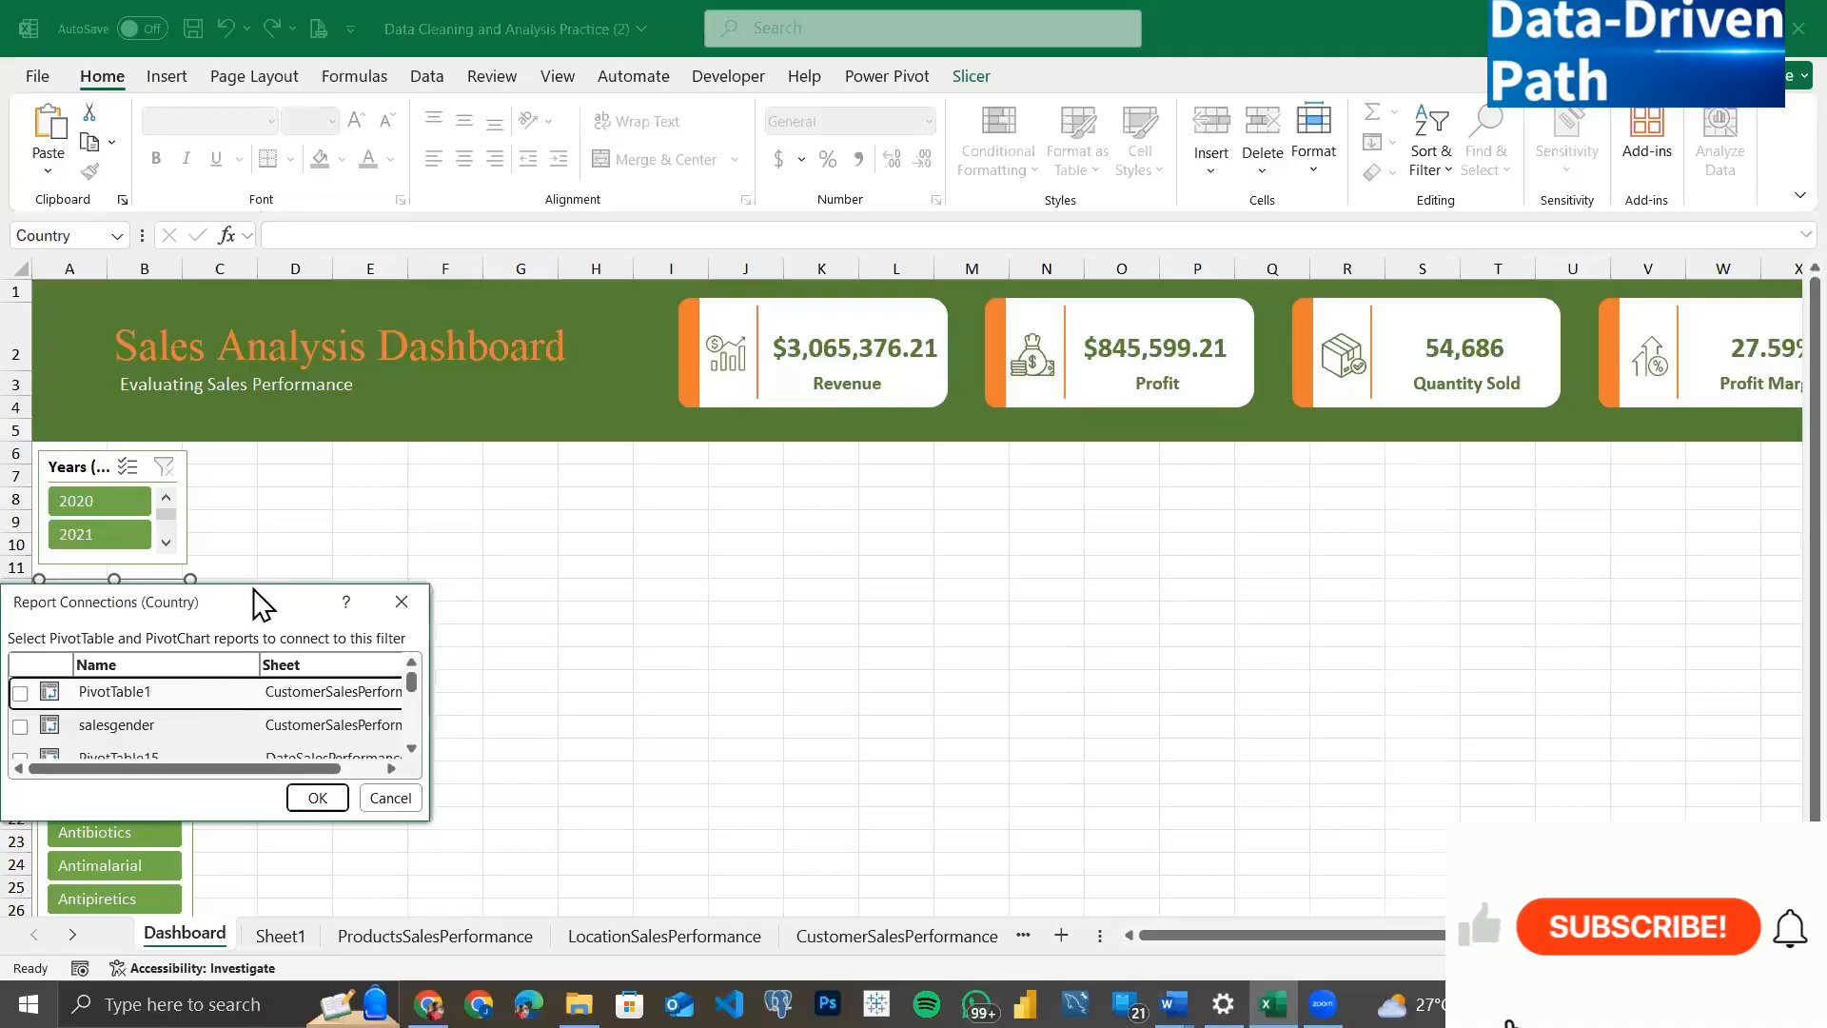
pyautogui.moveTo(262, 602); pyautogui.dragTo(530, 133)
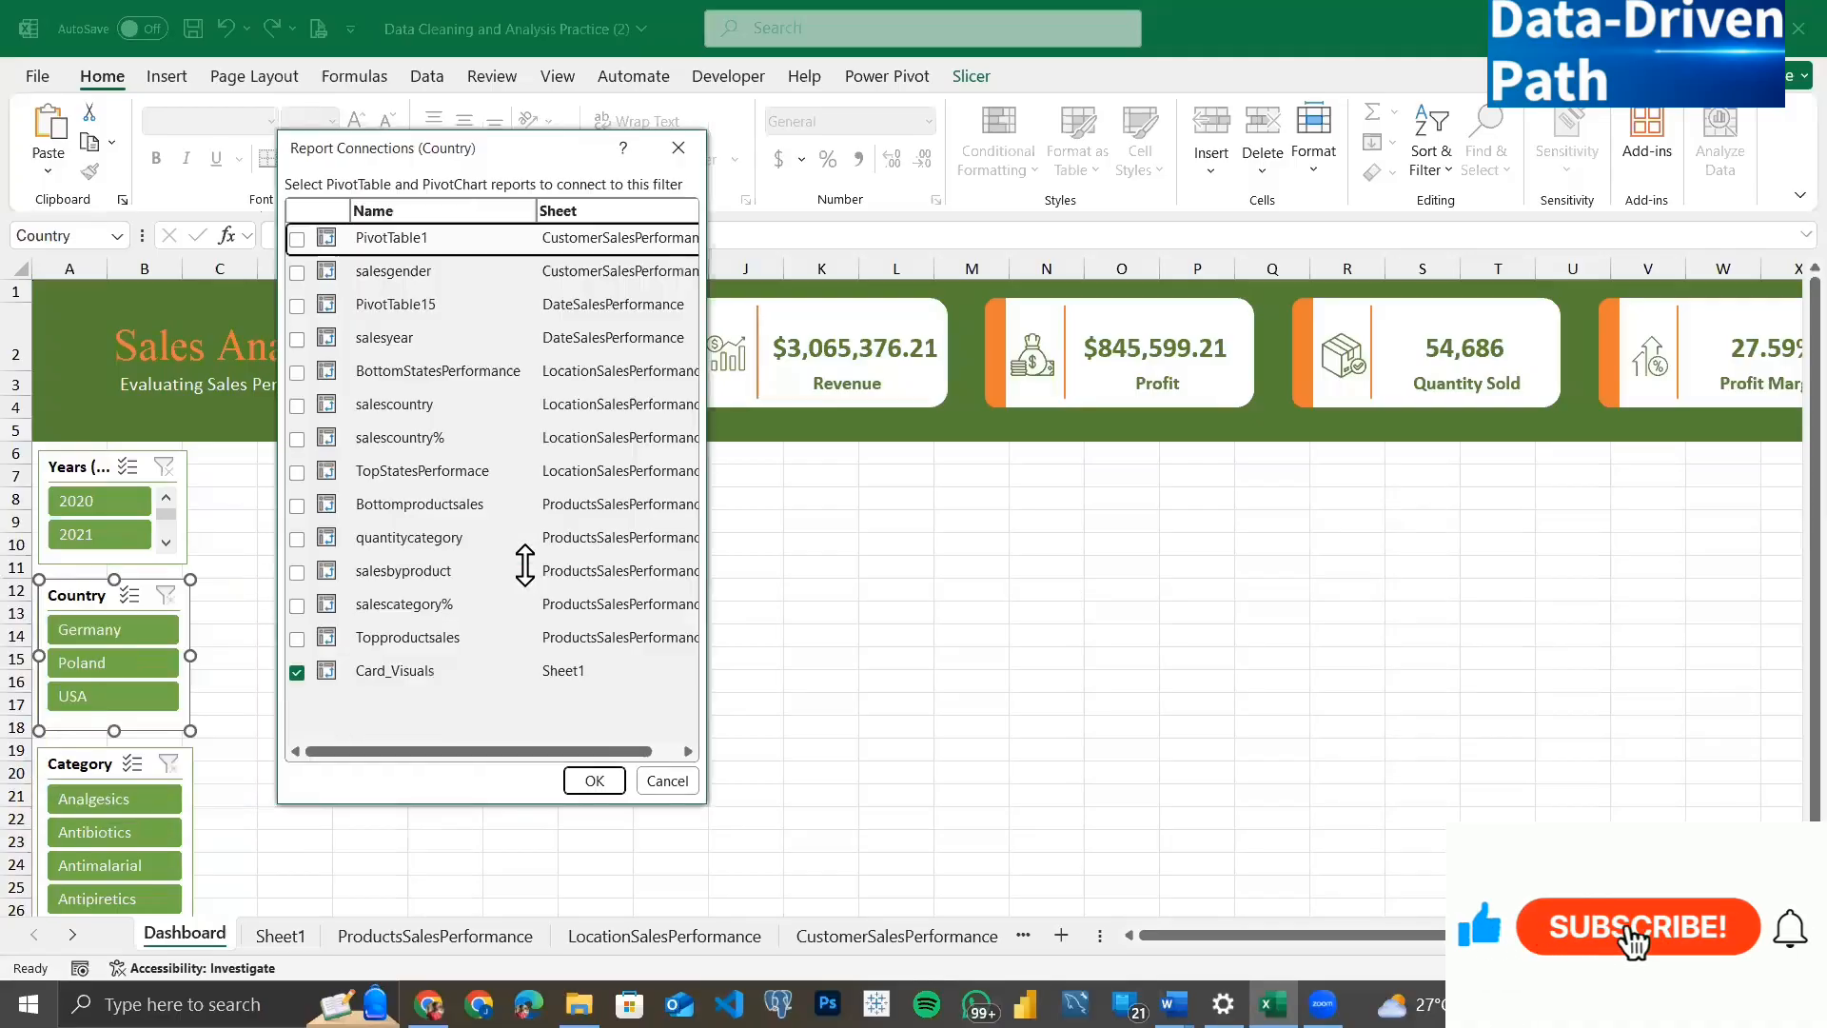
pyautogui.click(297, 239)
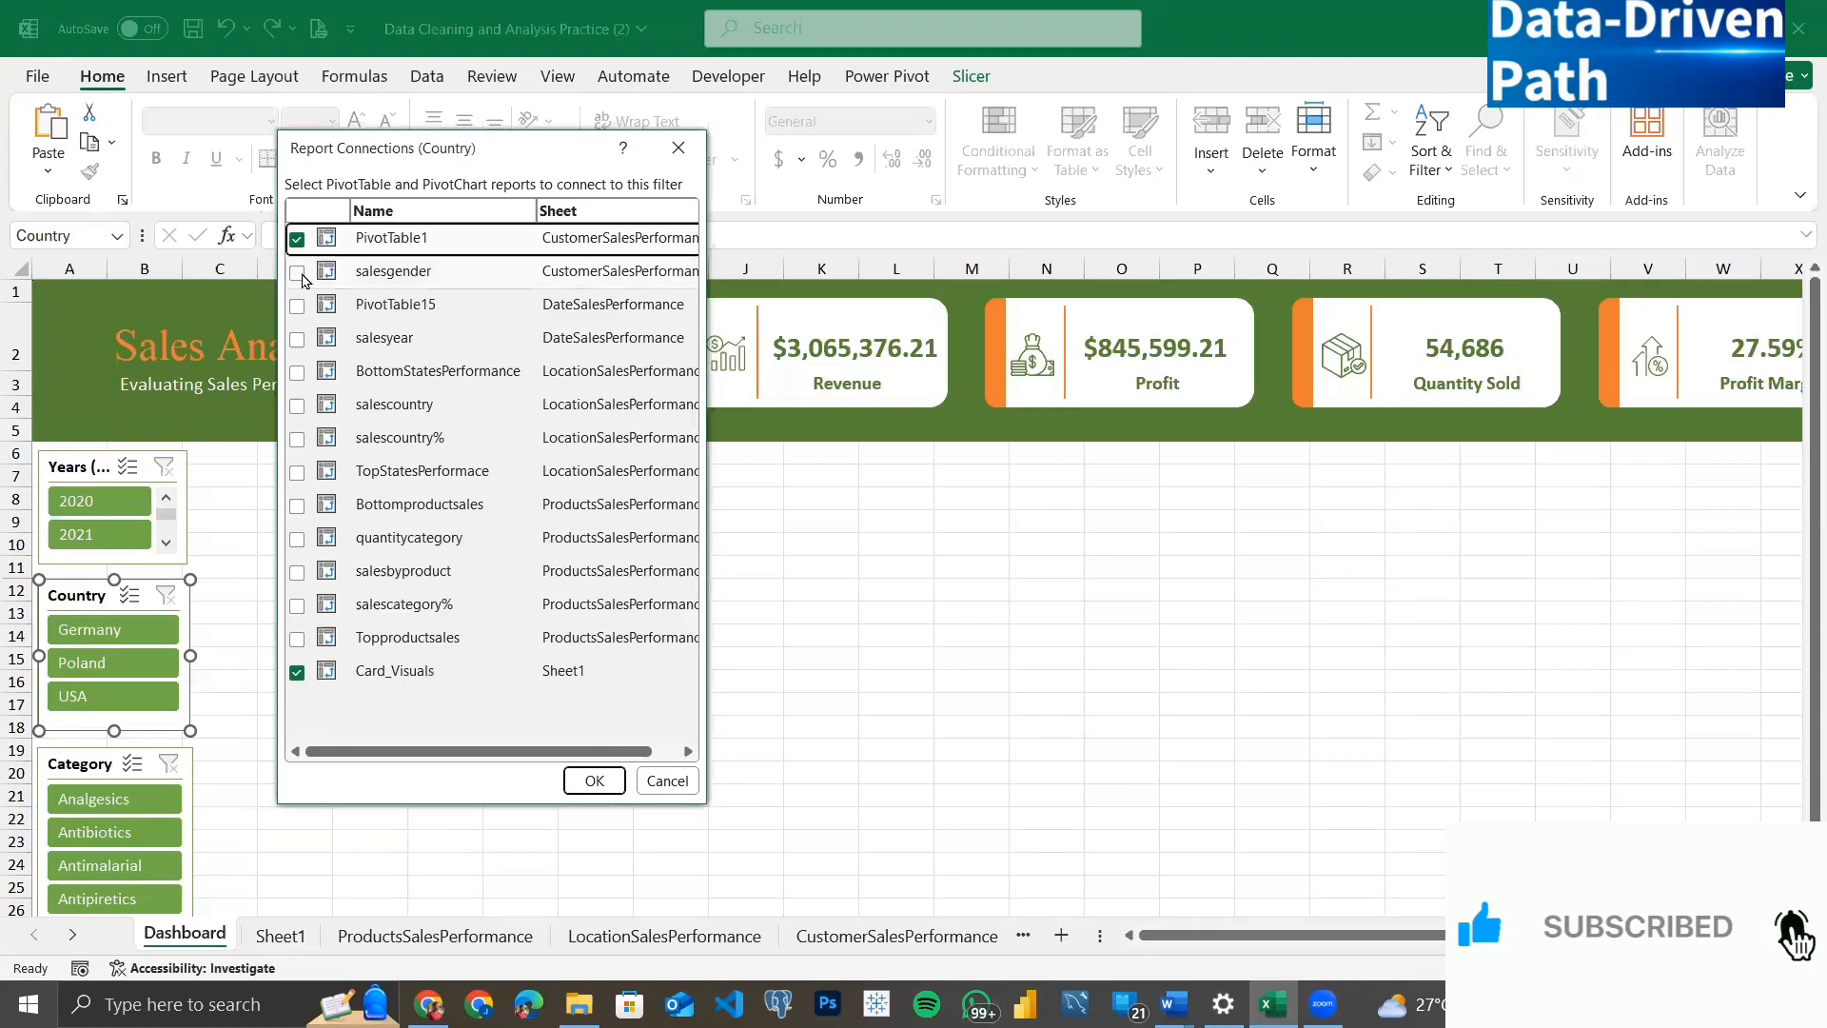
pyautogui.click(297, 273)
pyautogui.click(297, 305)
pyautogui.click(297, 338)
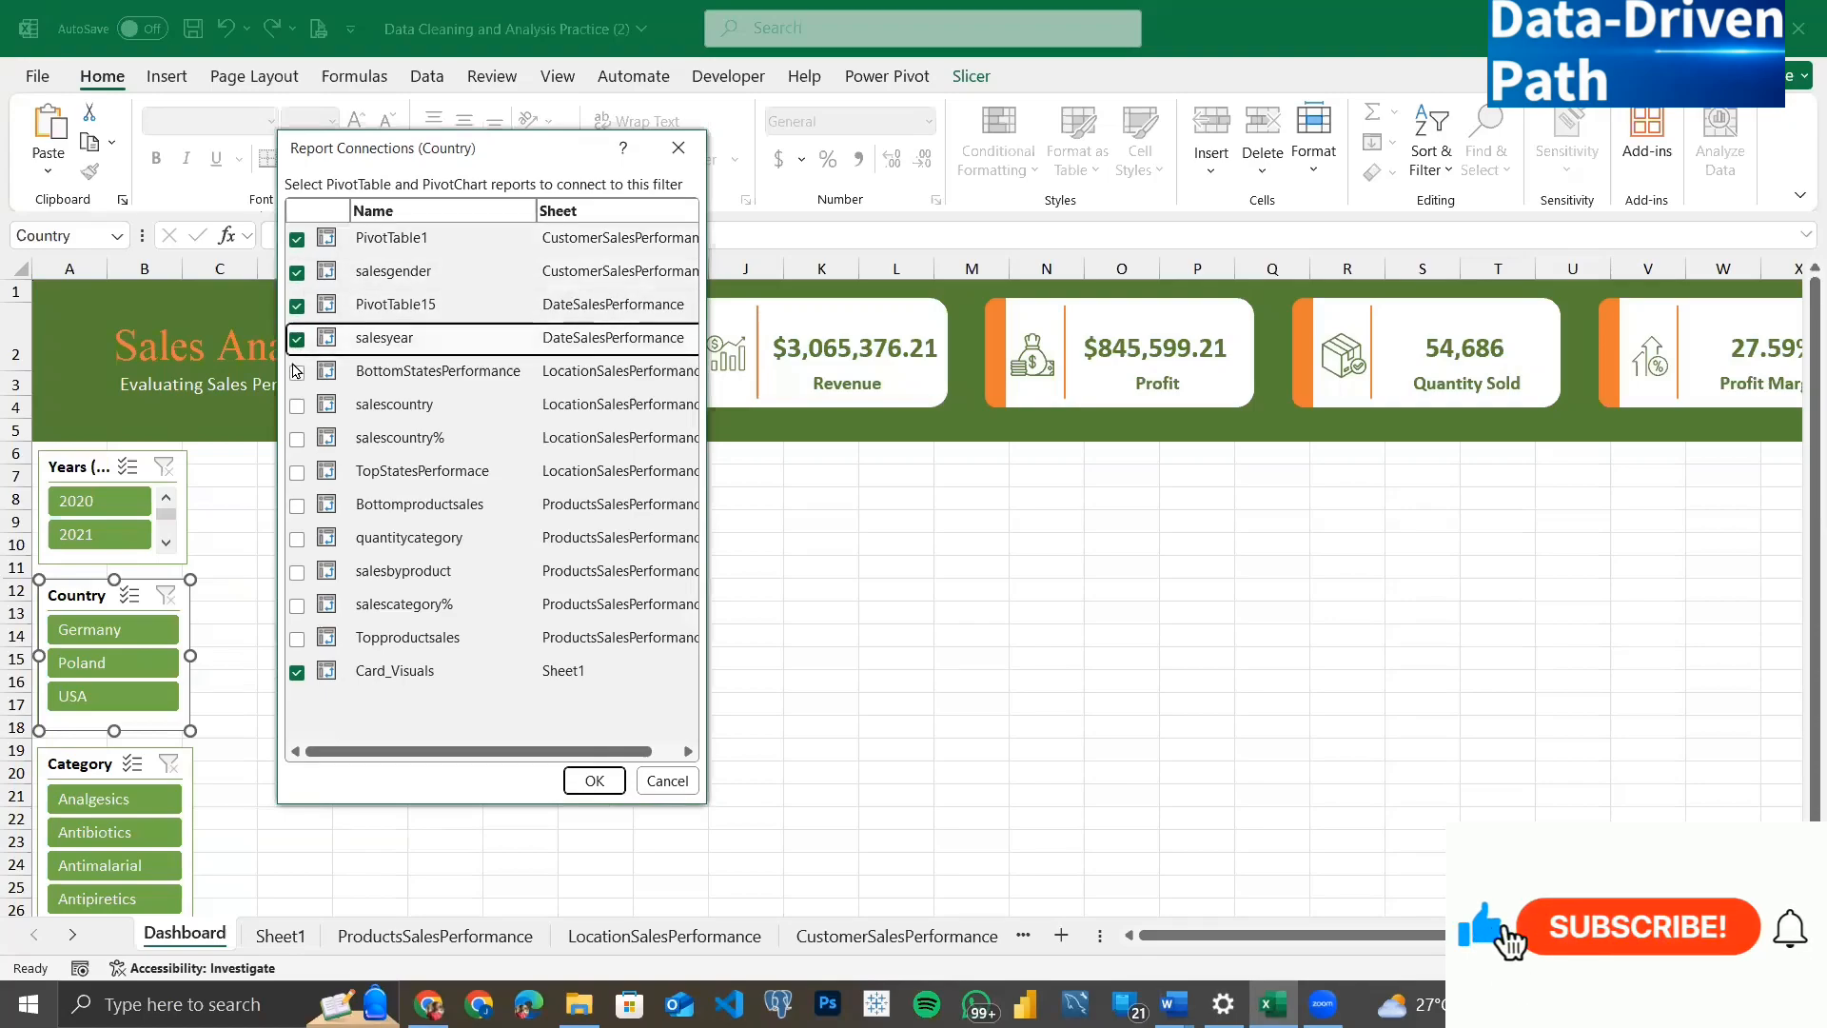
pyautogui.click(297, 372)
pyautogui.click(297, 406)
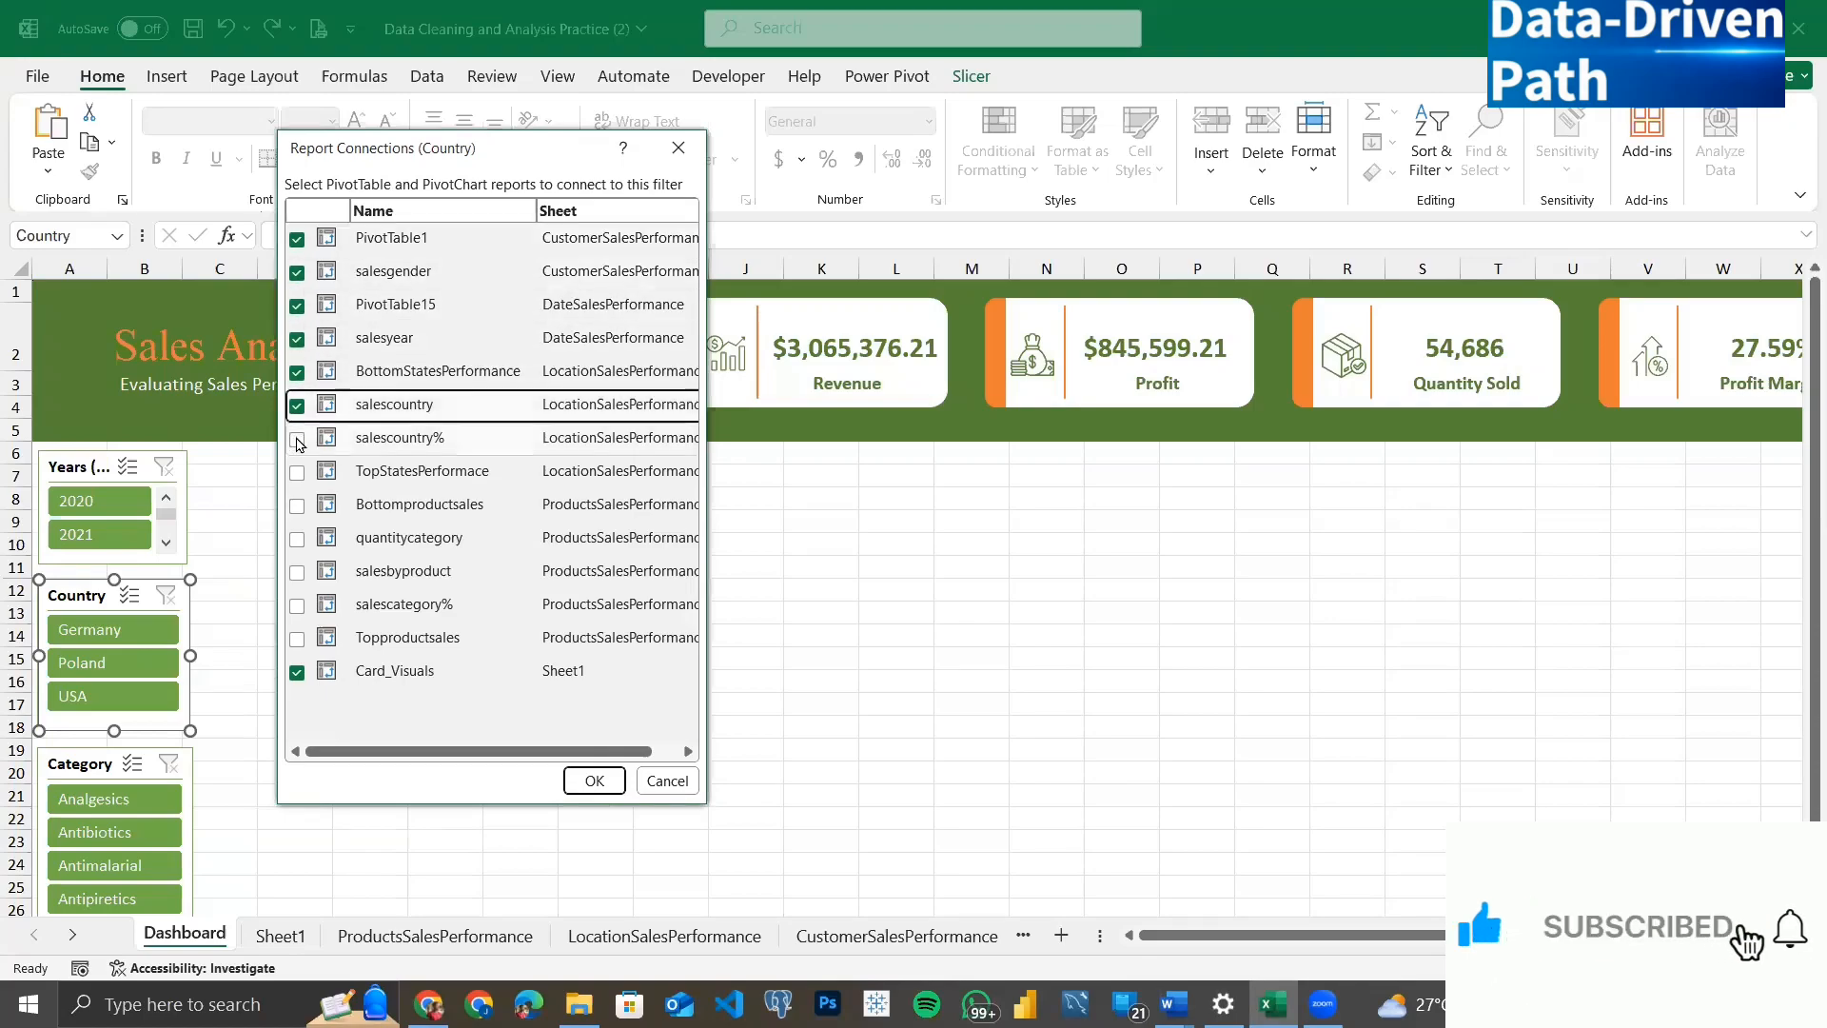
pyautogui.click(297, 439)
pyautogui.click(297, 472)
pyautogui.click(297, 505)
pyautogui.click(297, 539)
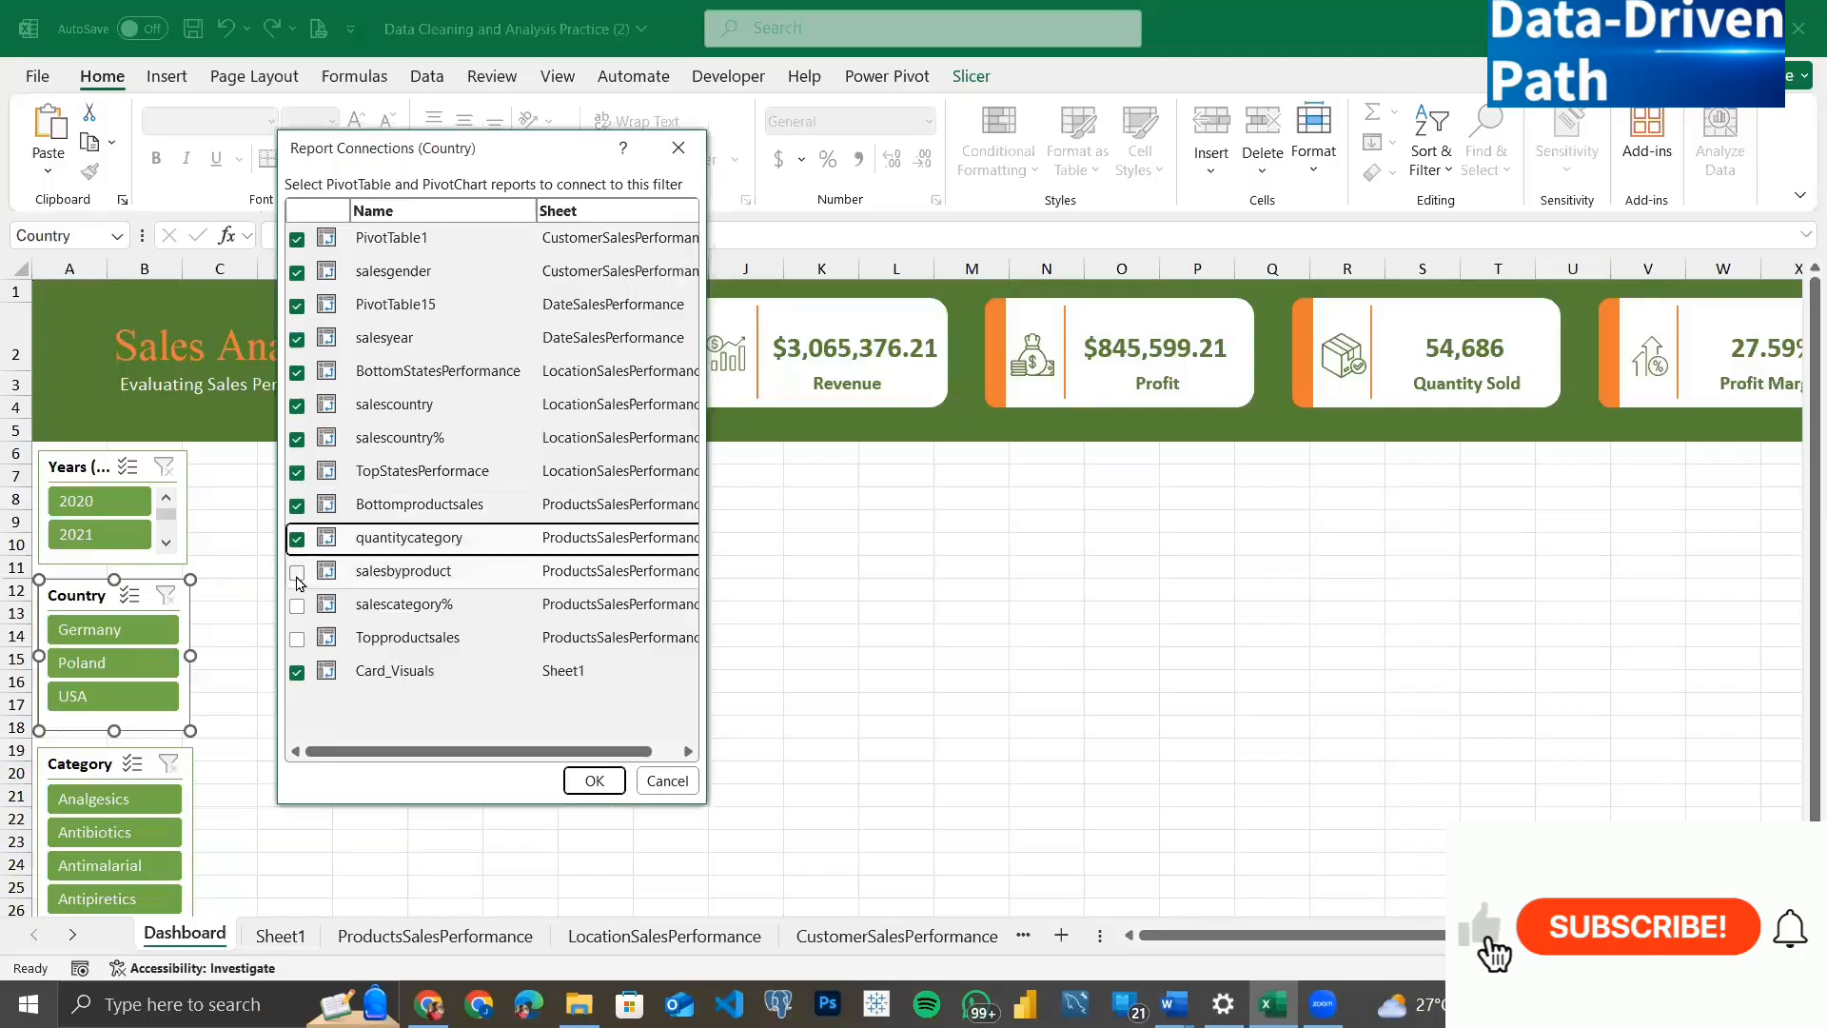
pyautogui.click(297, 572)
pyautogui.click(297, 605)
pyautogui.click(297, 639)
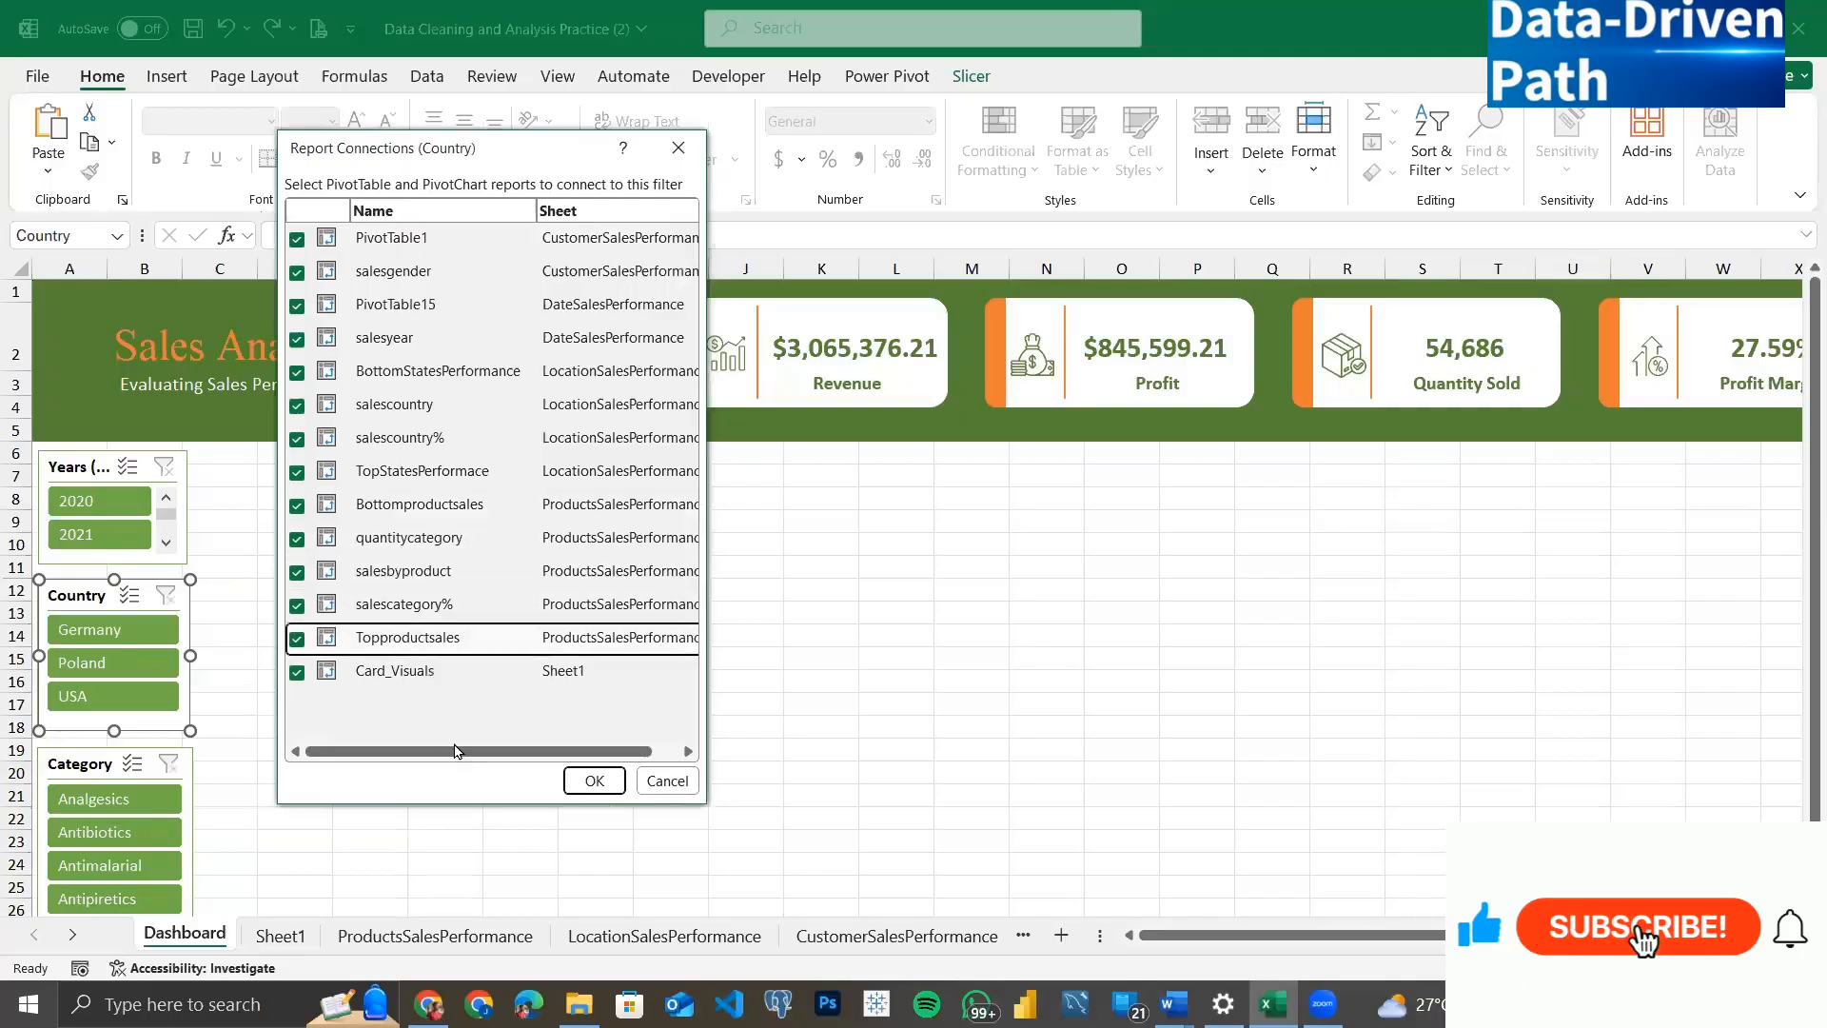
pyautogui.click(593, 779)
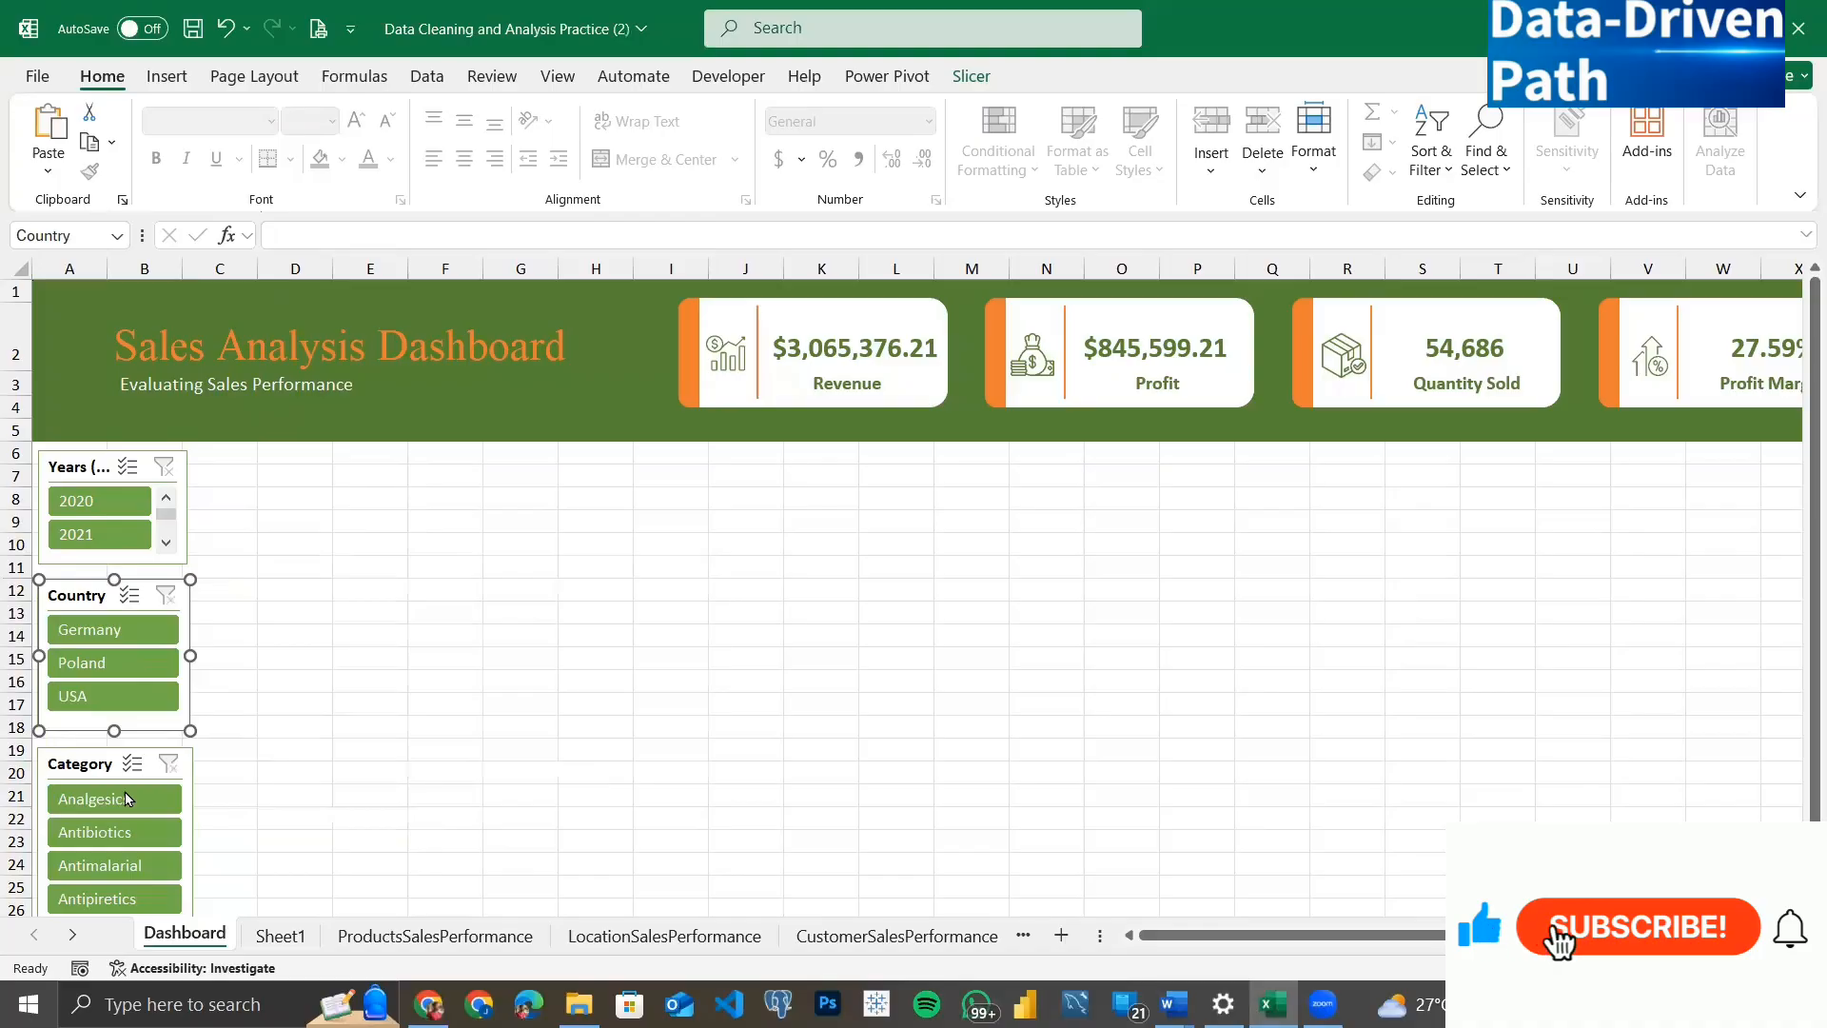
# Step: Open the Category slicer's report connections and enlarge the dialog so the whole list of PivotTables fits
pyautogui.click(88, 766)
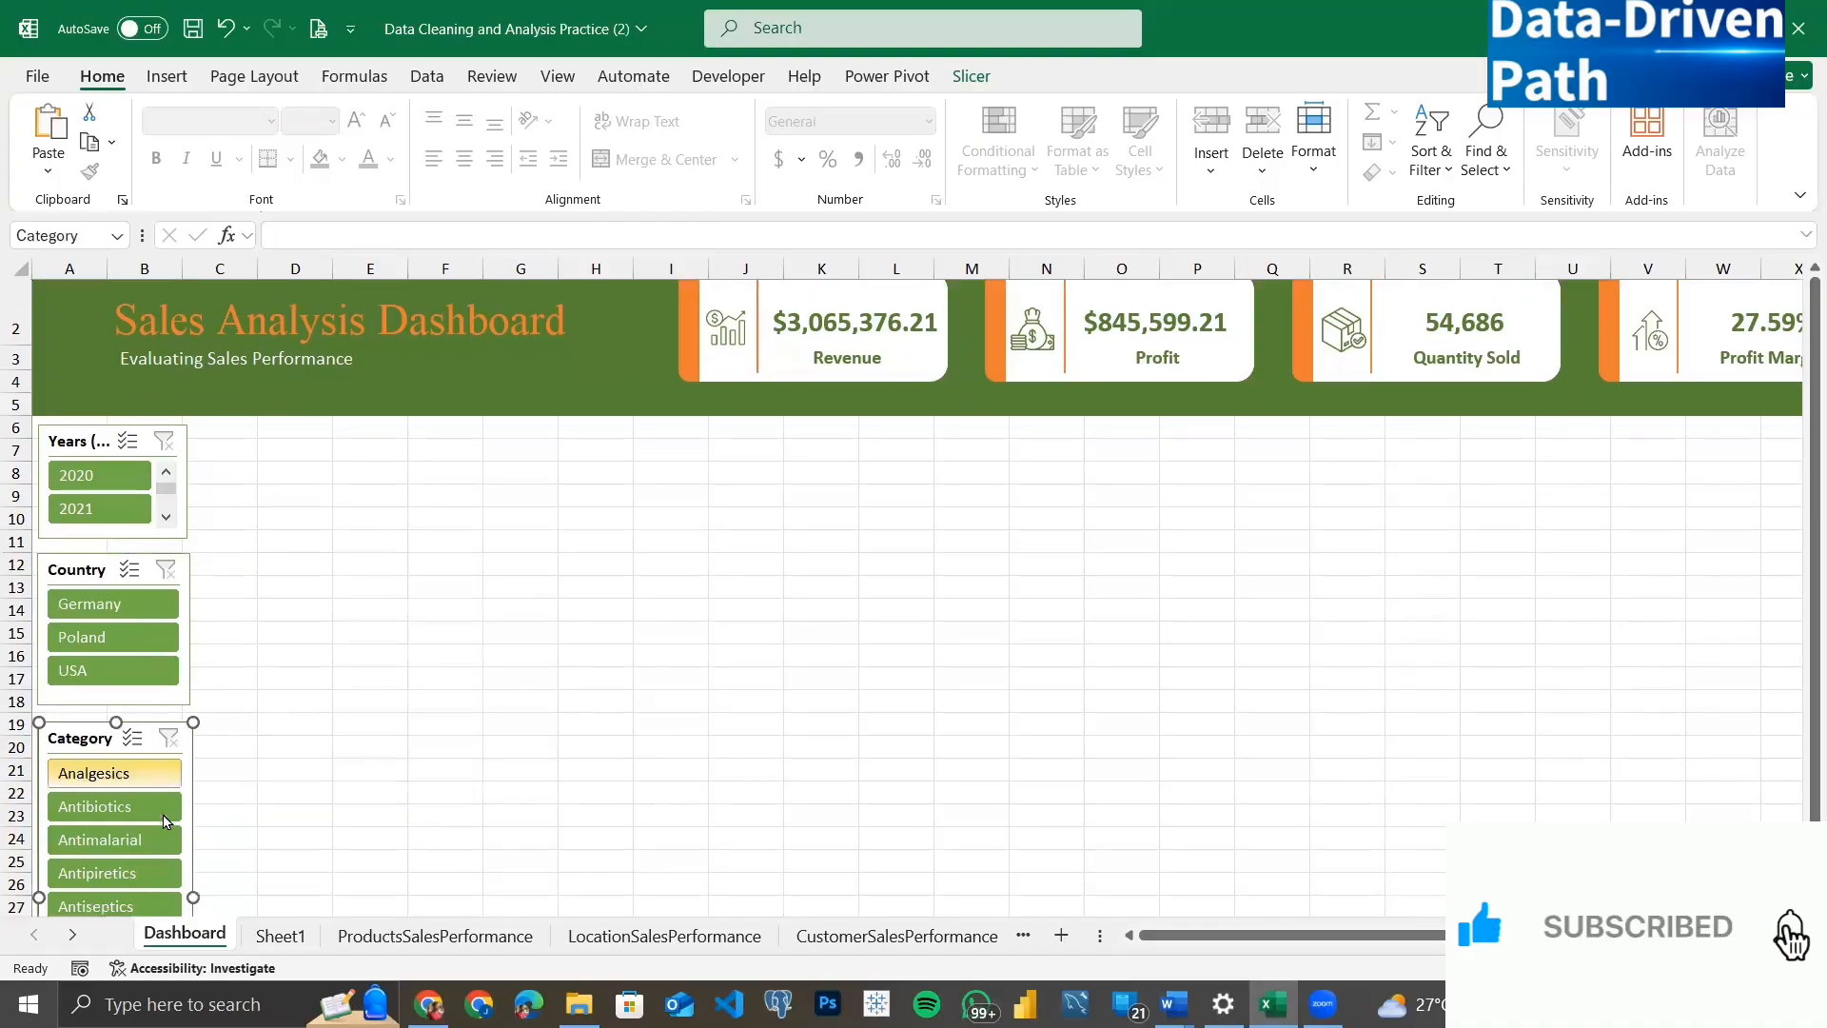
pyautogui.scroll(-1, 164, 820)
pyautogui.rightClick(84, 639)
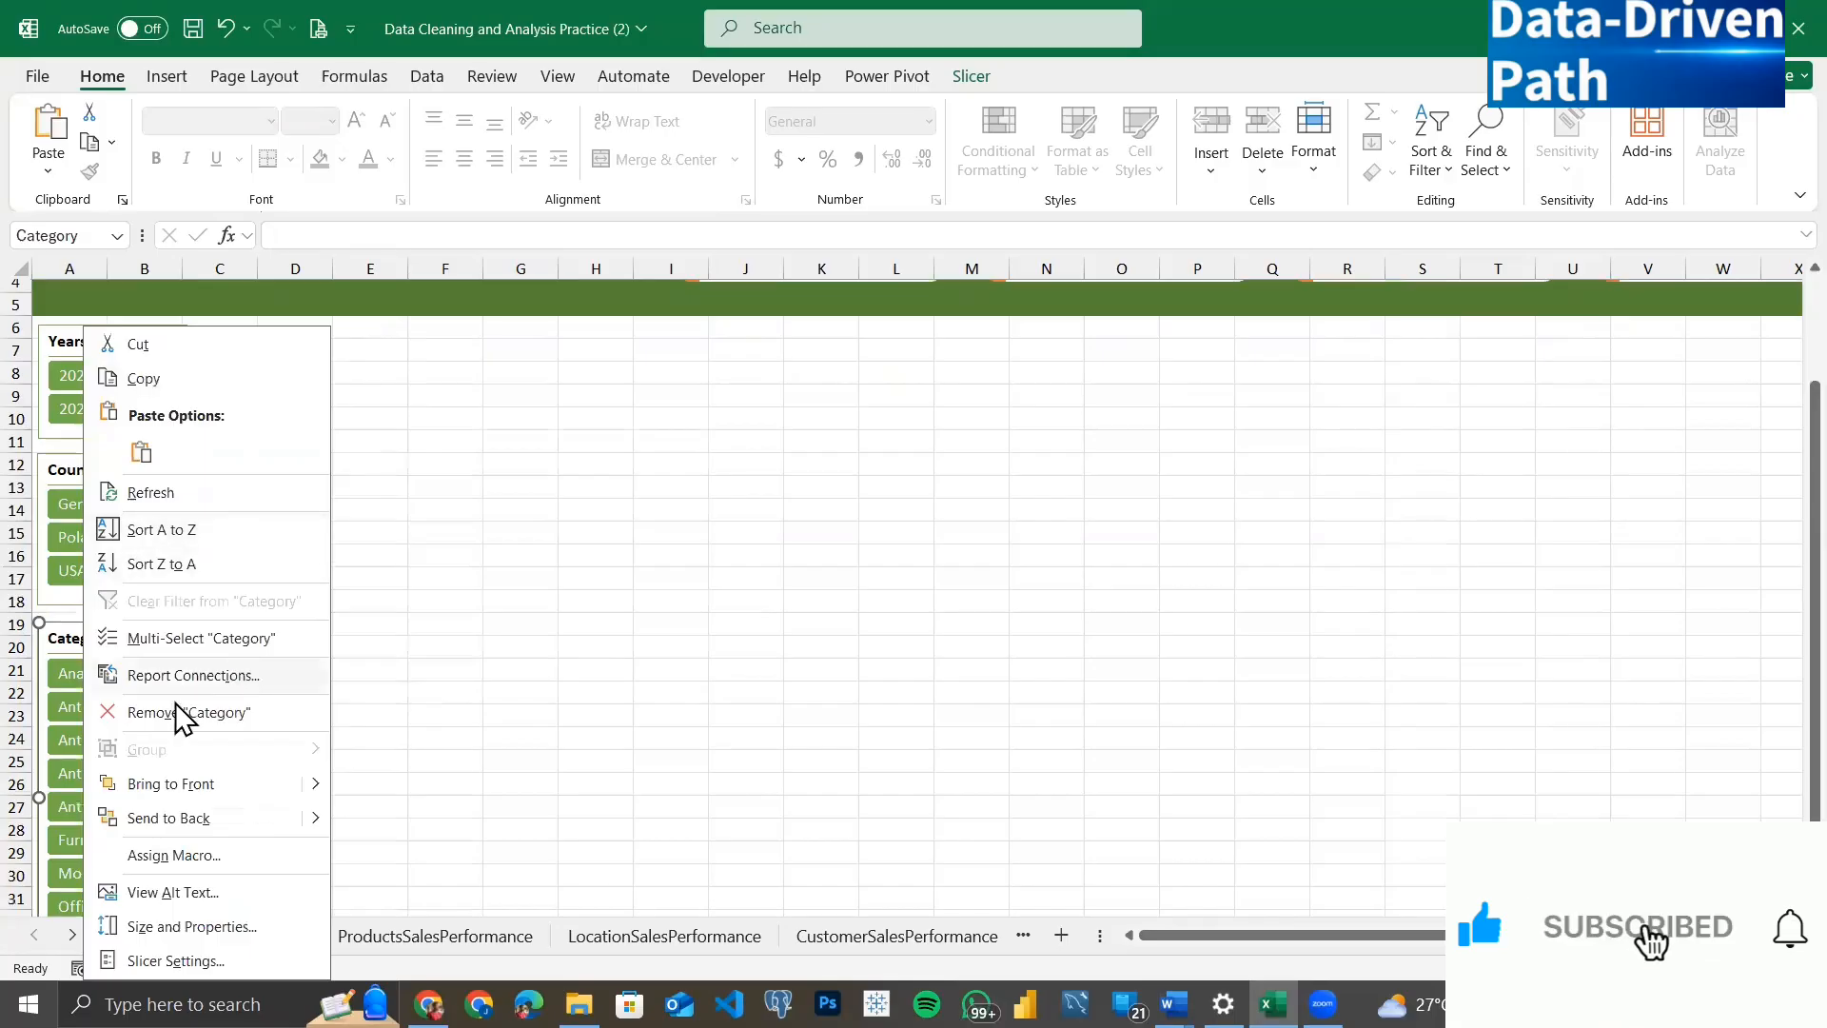
pyautogui.click(195, 675)
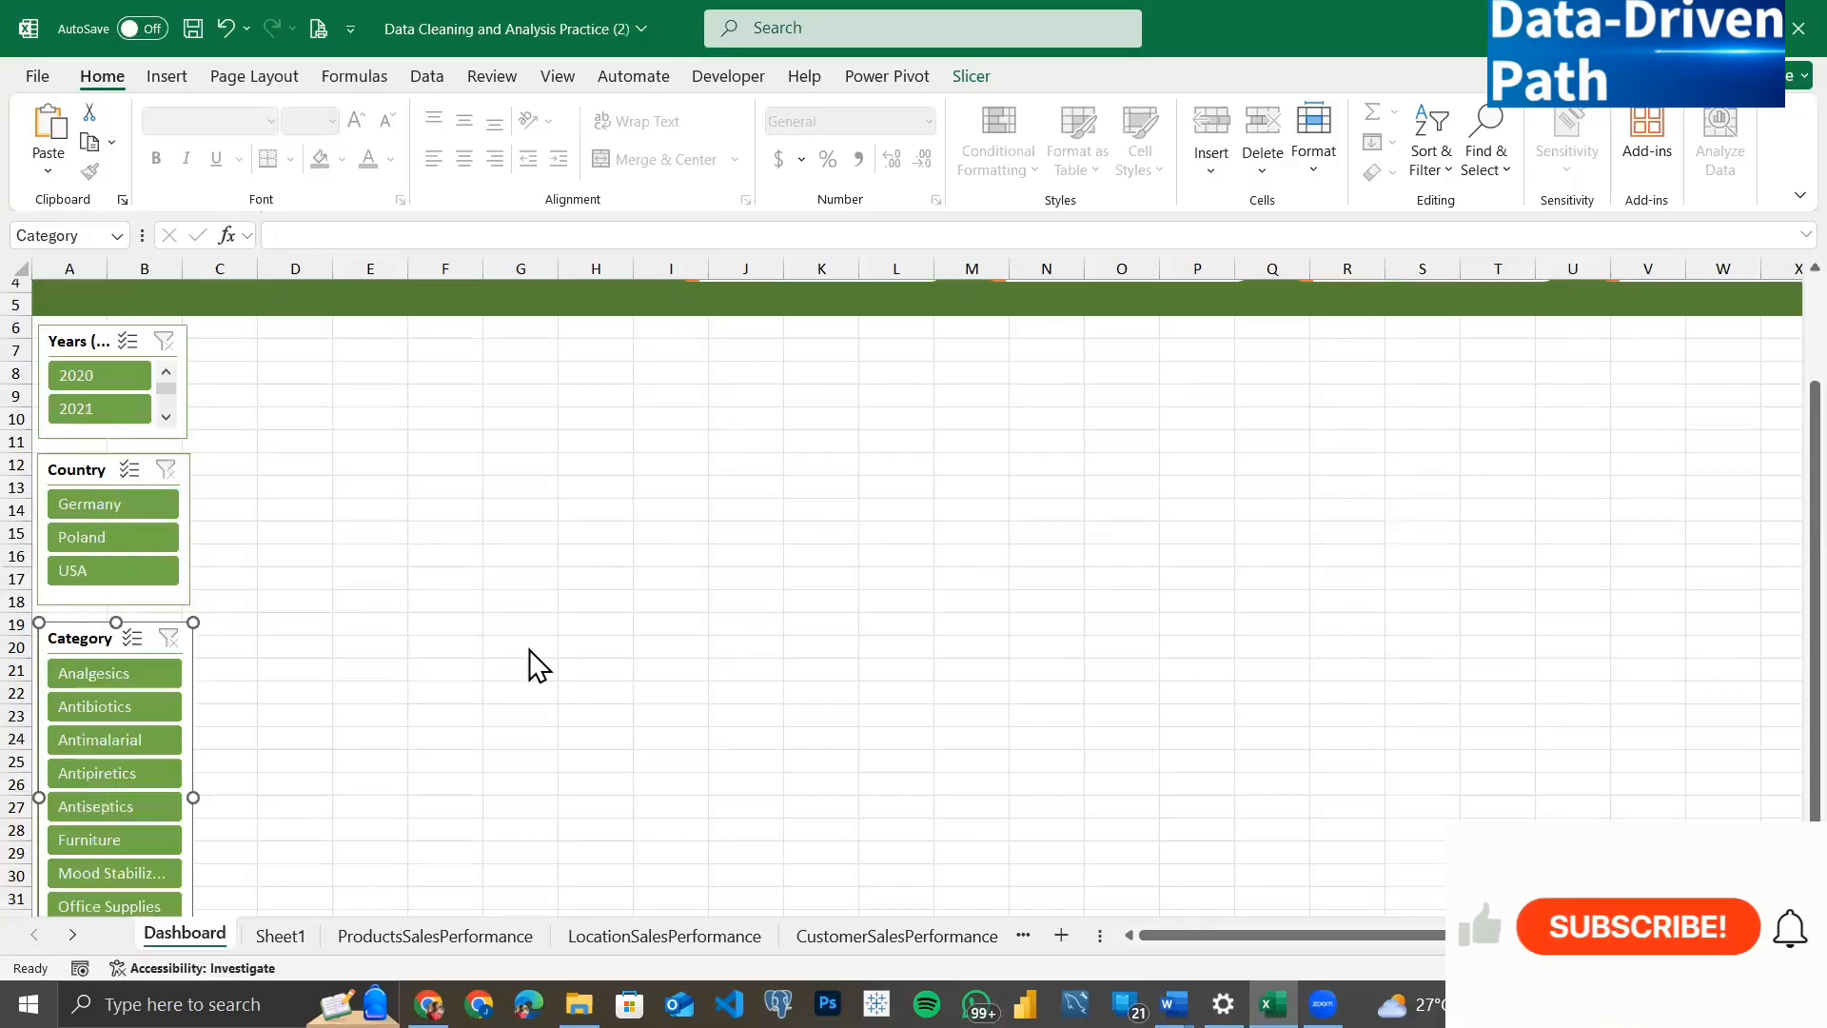
pyautogui.moveTo(203, 609); pyautogui.dragTo(586, 386)
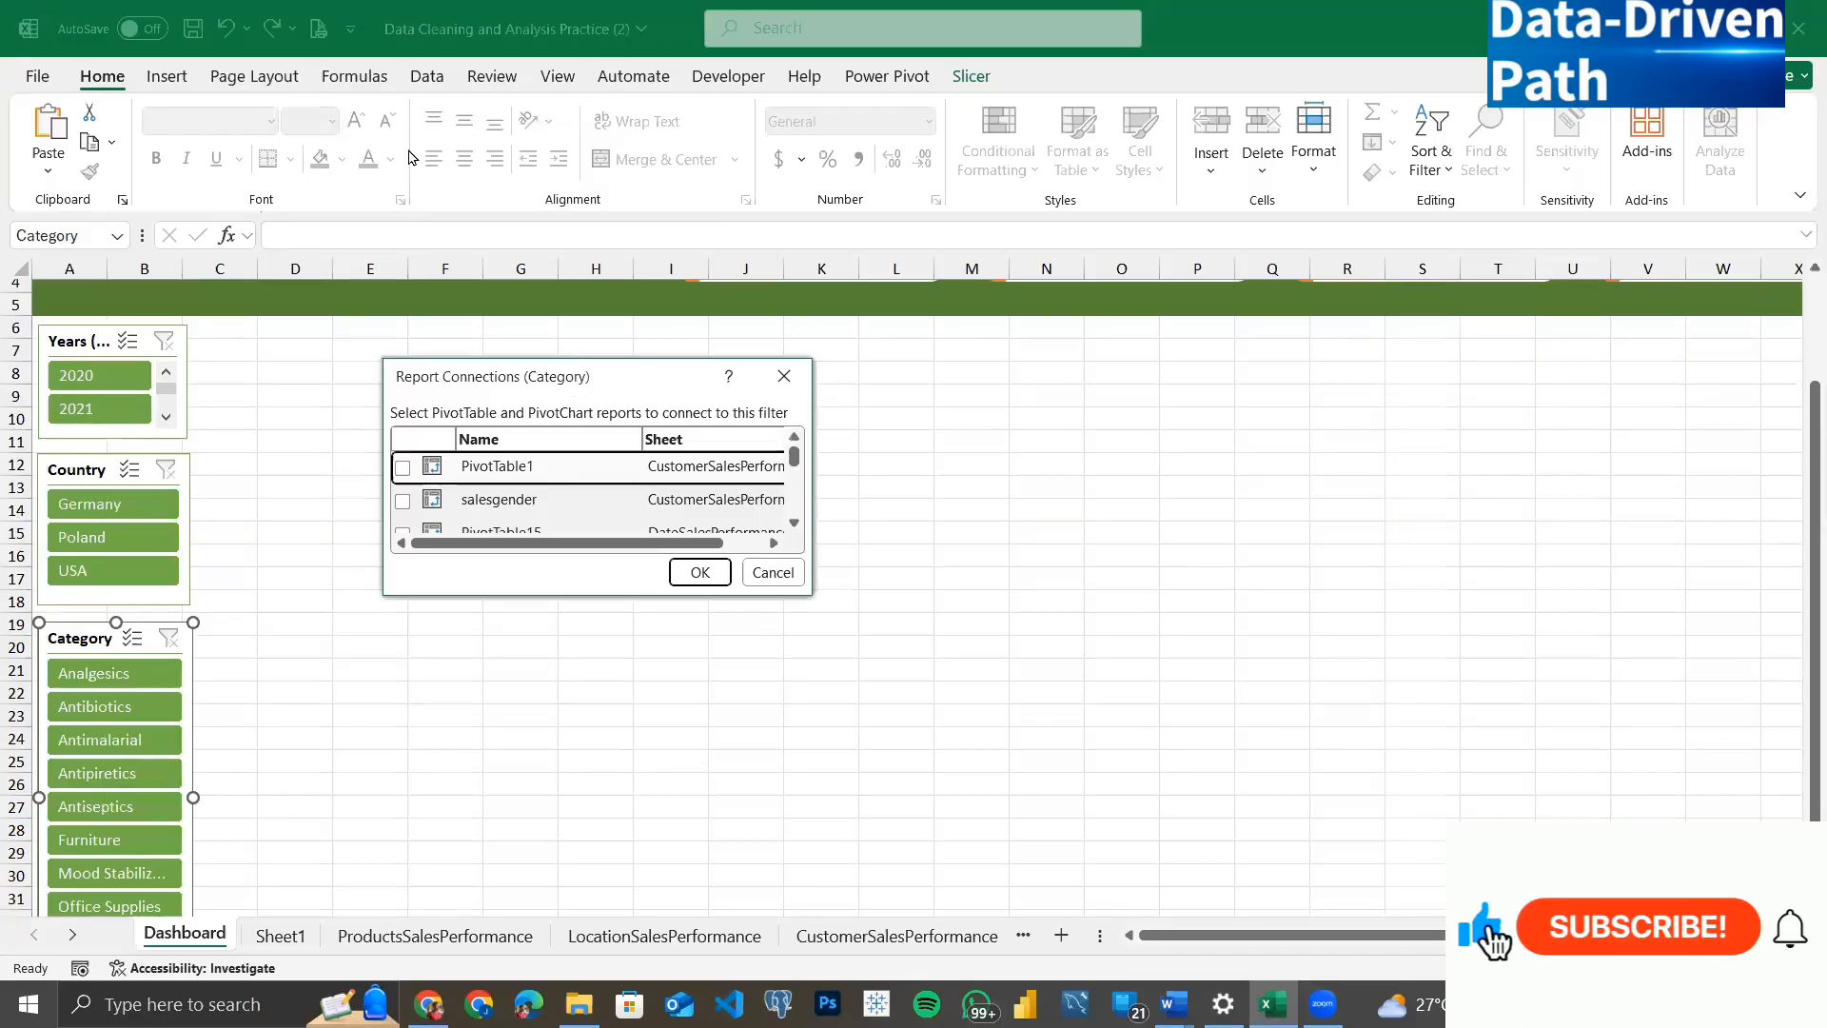
pyautogui.moveTo(574, 361); pyautogui.dragTo(574, 69)
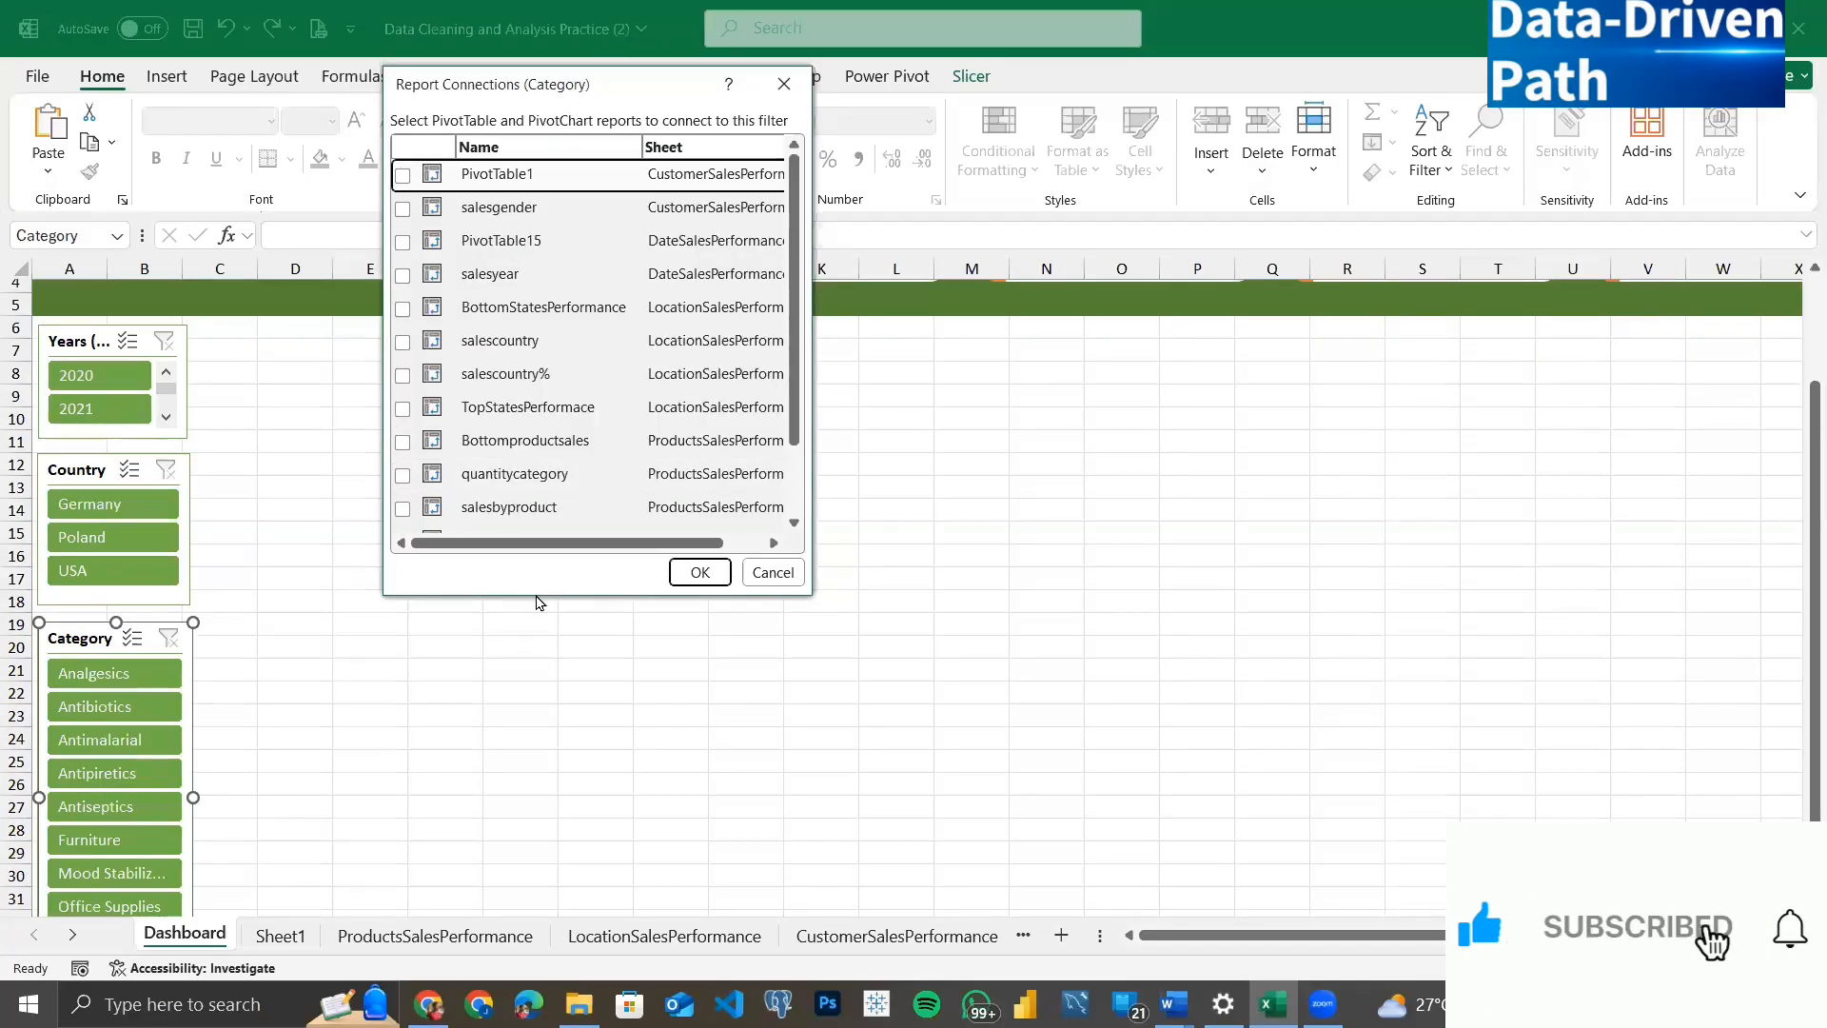
# Step: Connect the Category slicer to all remaining PivotTables, PivotTable1 through Topproductsales, keeping Card_Visuals connected
pyautogui.click(403, 176)
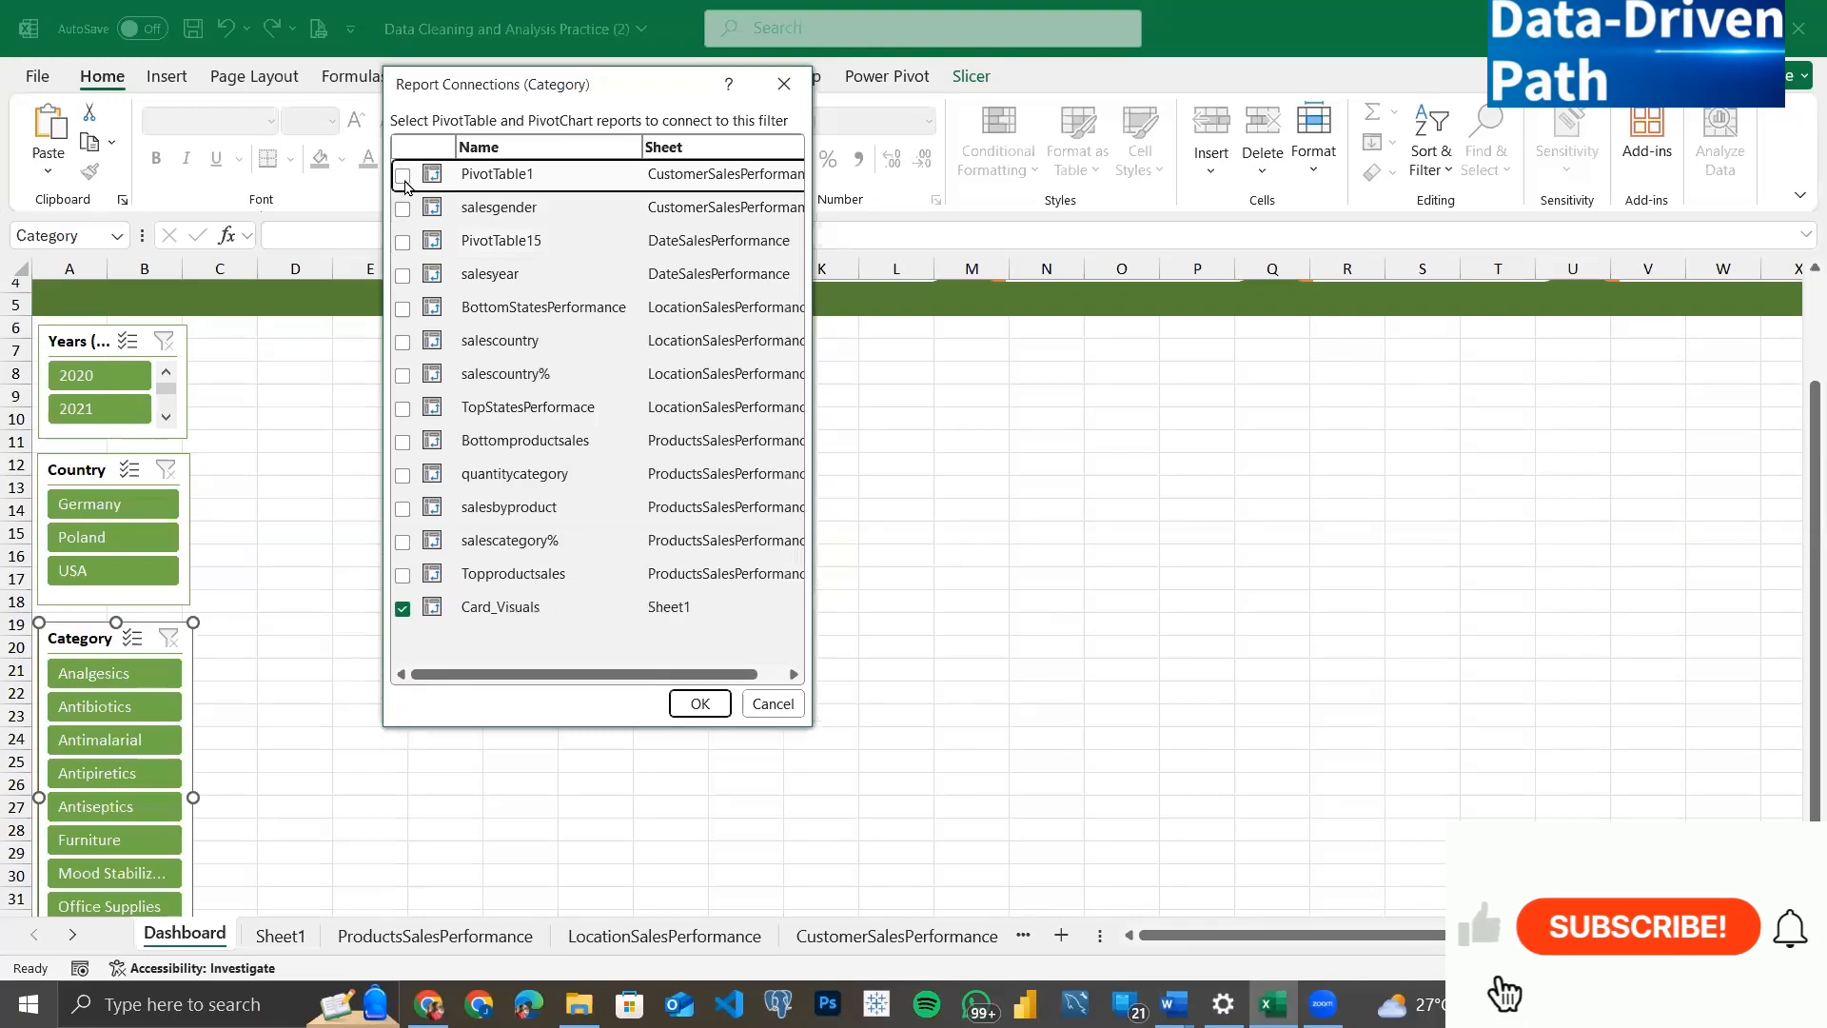
pyautogui.click(402, 208)
pyautogui.click(403, 242)
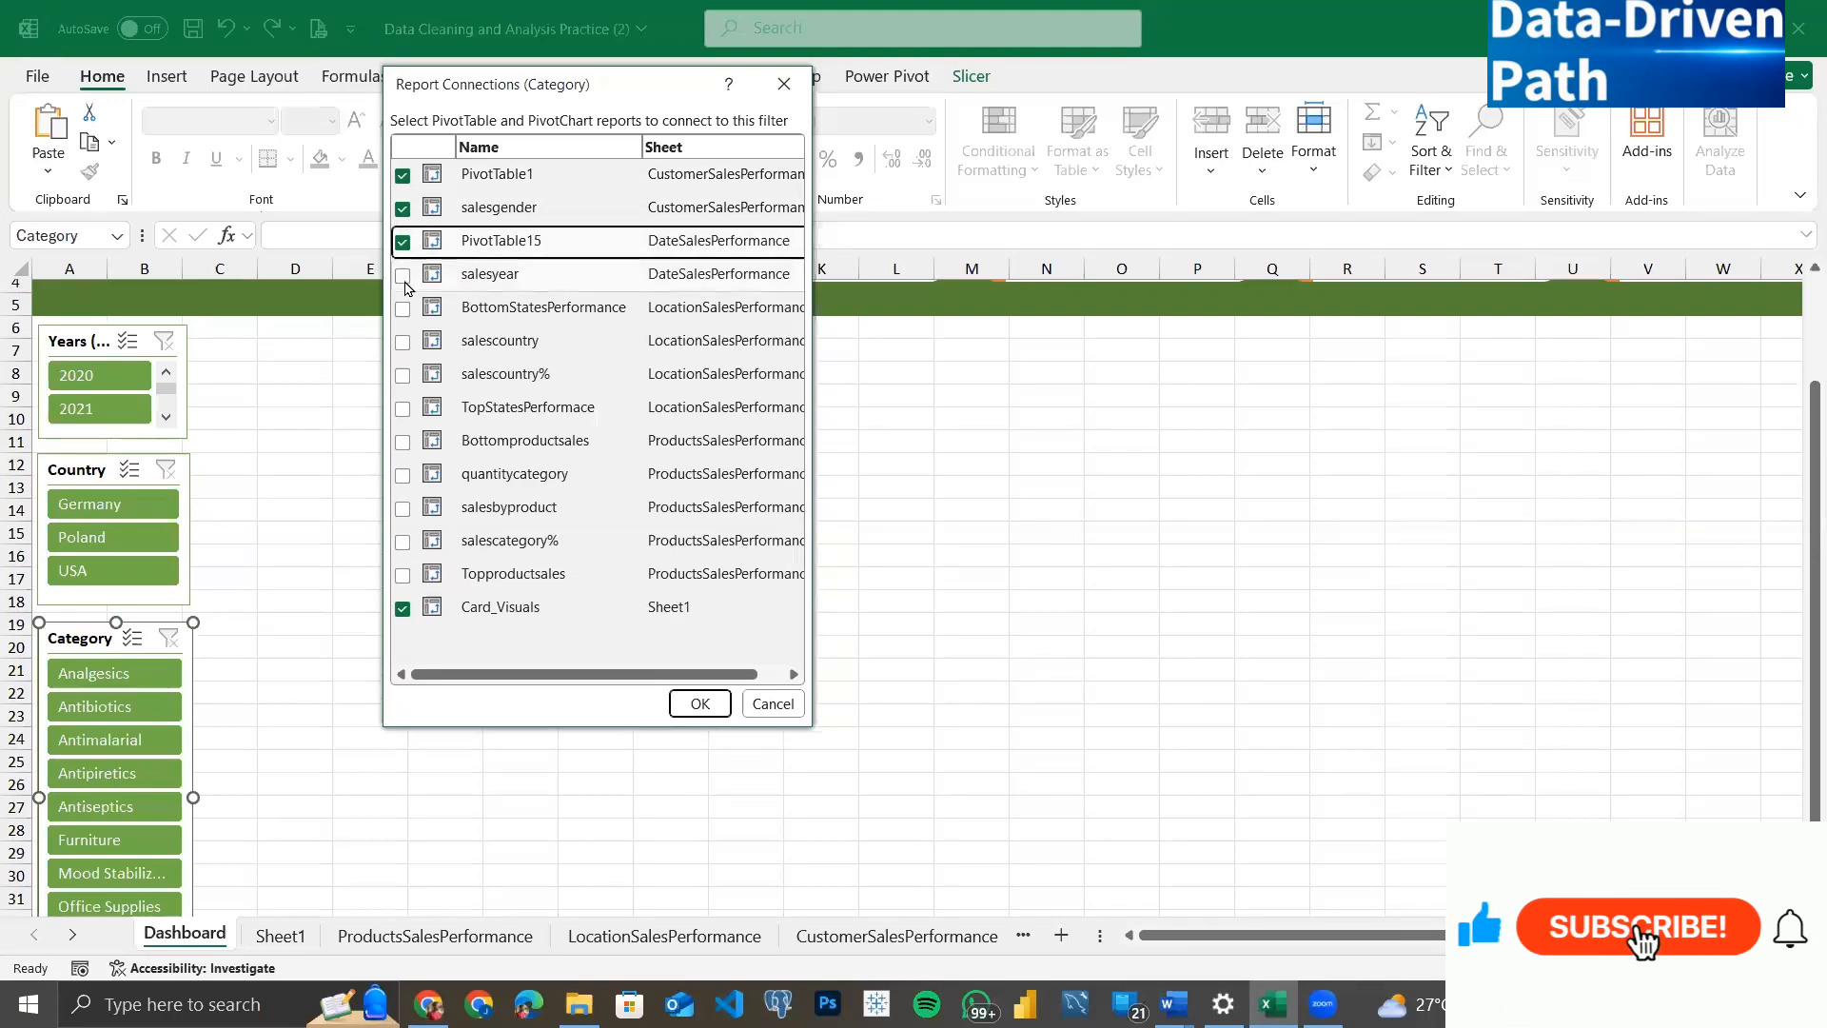
pyautogui.click(403, 275)
pyautogui.click(403, 309)
pyautogui.click(403, 342)
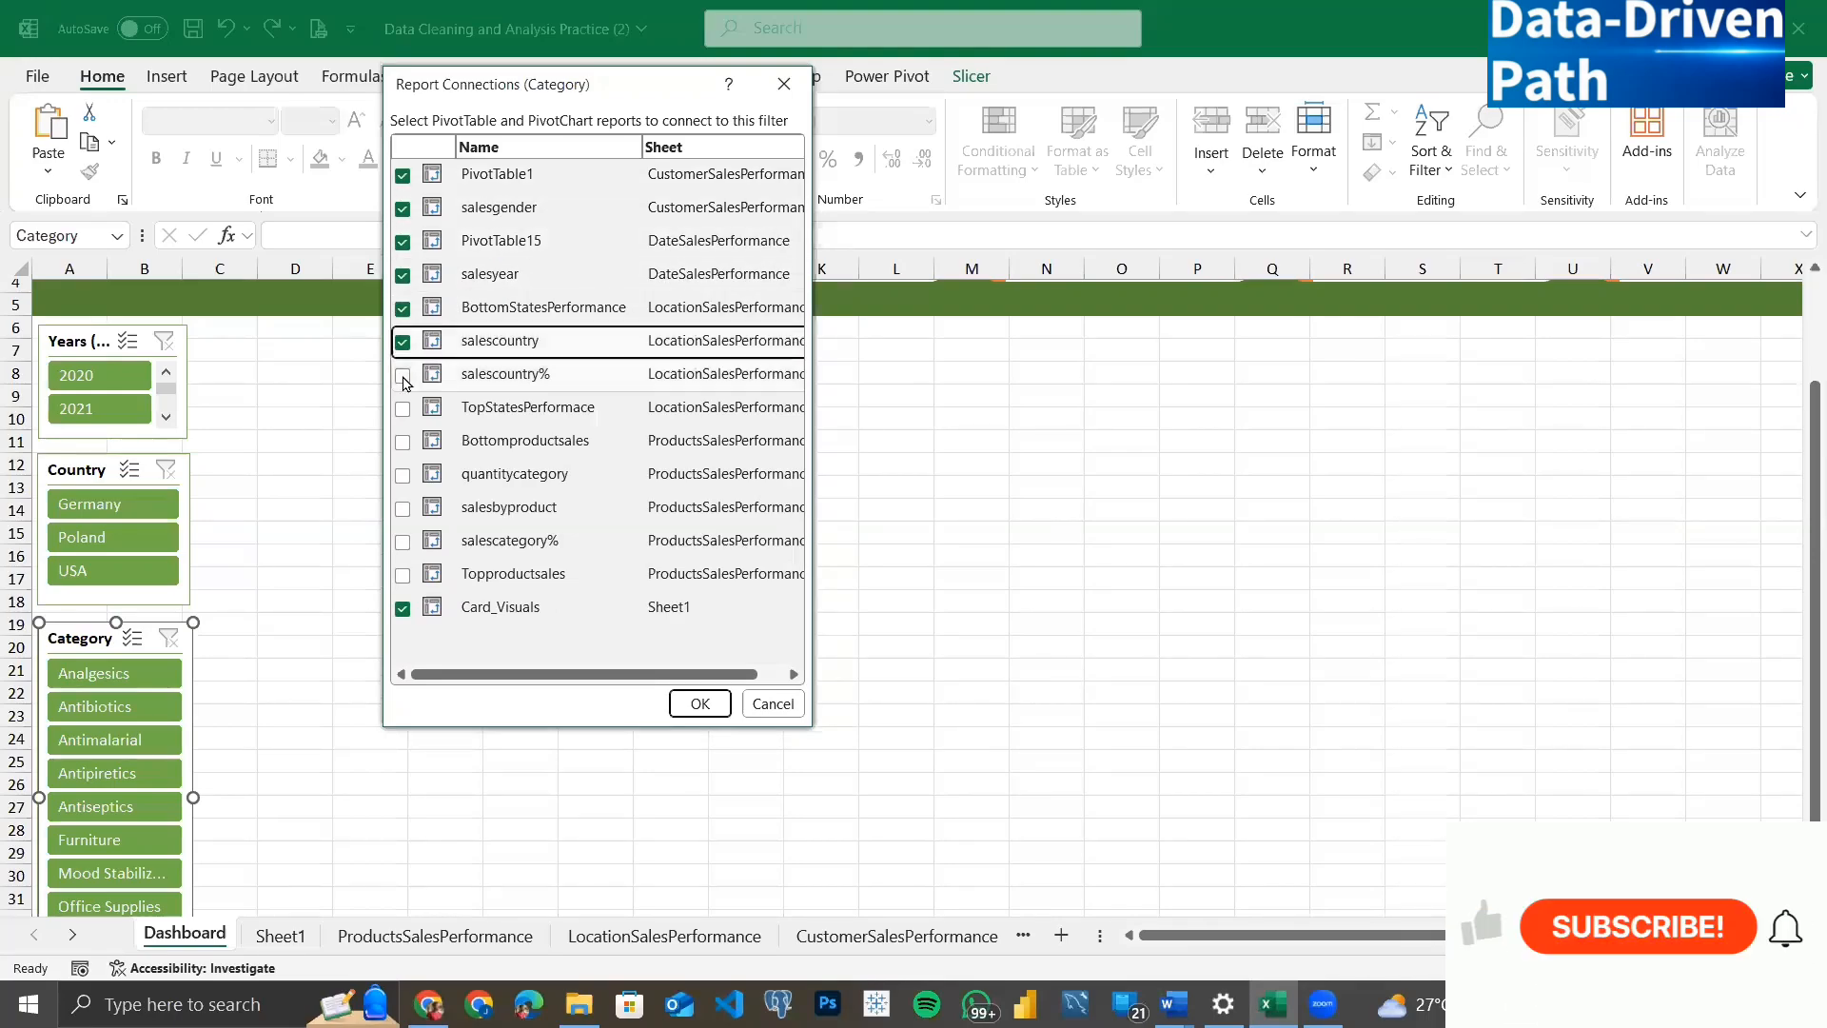
pyautogui.click(403, 375)
pyautogui.click(403, 409)
pyautogui.click(403, 441)
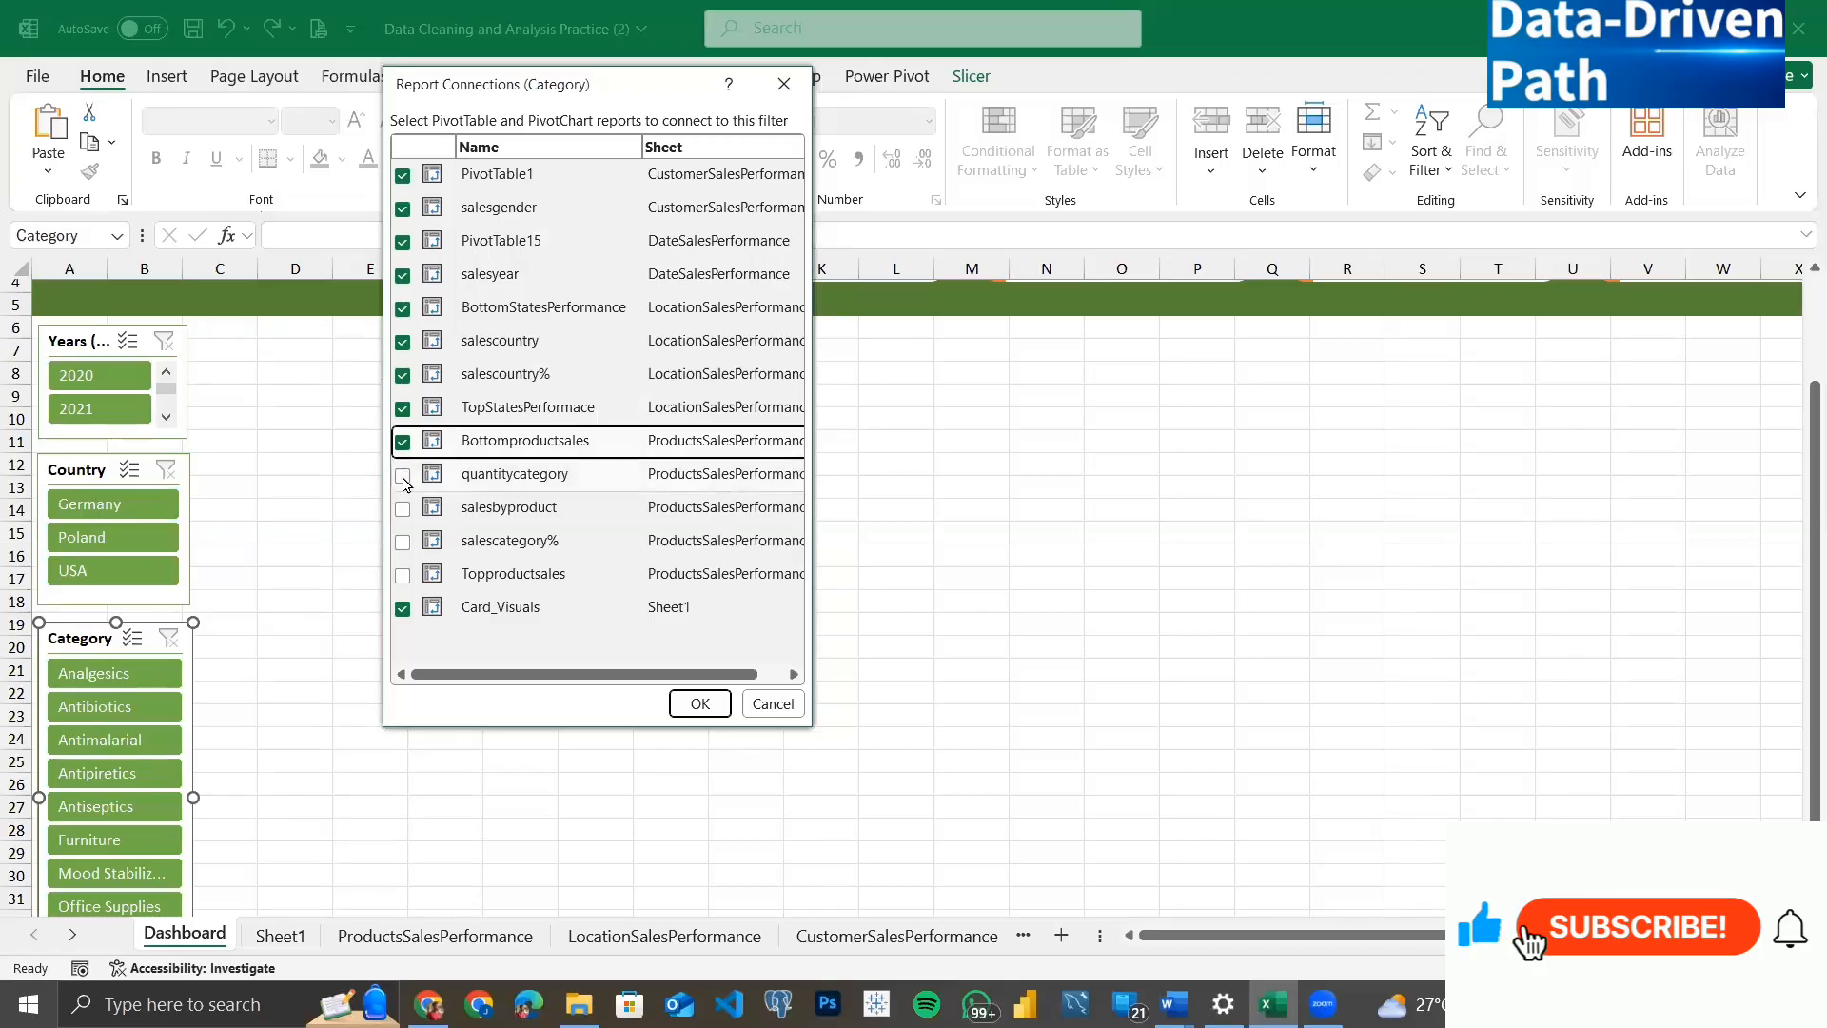
pyautogui.click(403, 475)
pyautogui.click(403, 509)
pyautogui.click(402, 541)
pyautogui.click(402, 575)
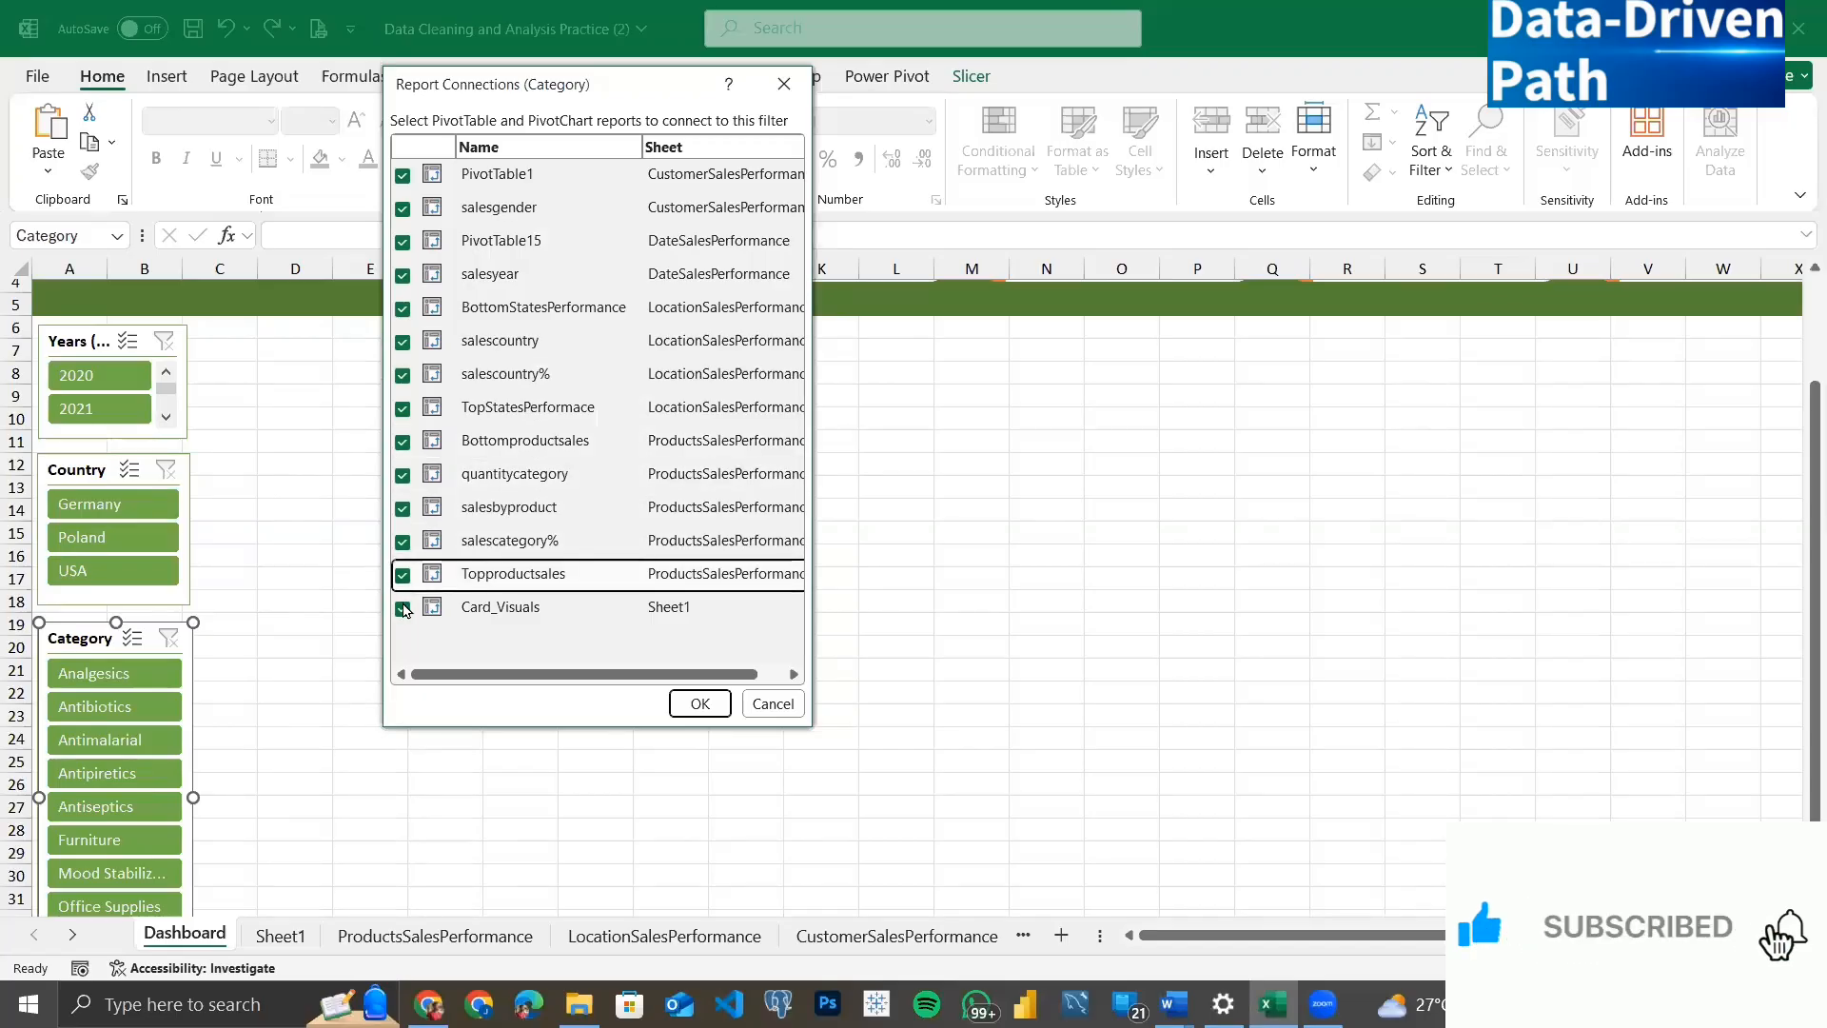
pyautogui.click(402, 608)
pyautogui.click(402, 608)
pyautogui.click(698, 704)
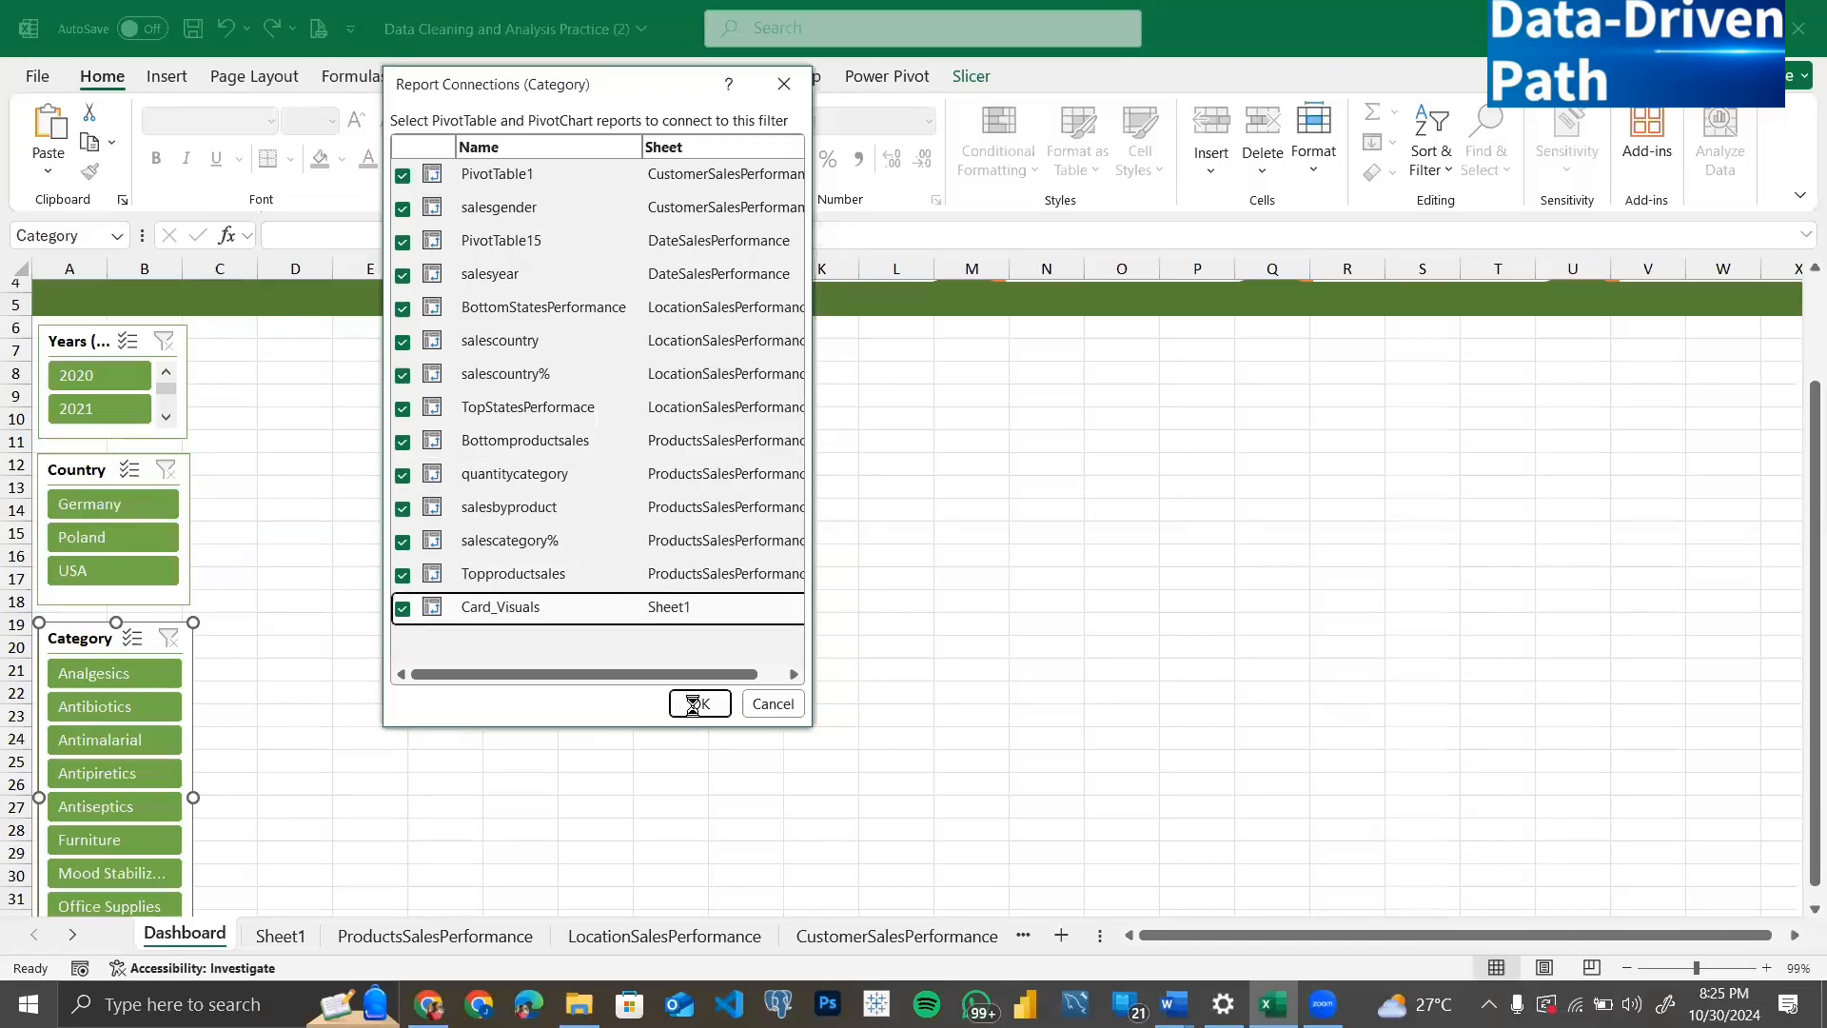
pyautogui.scroll(-2, 553, 766)
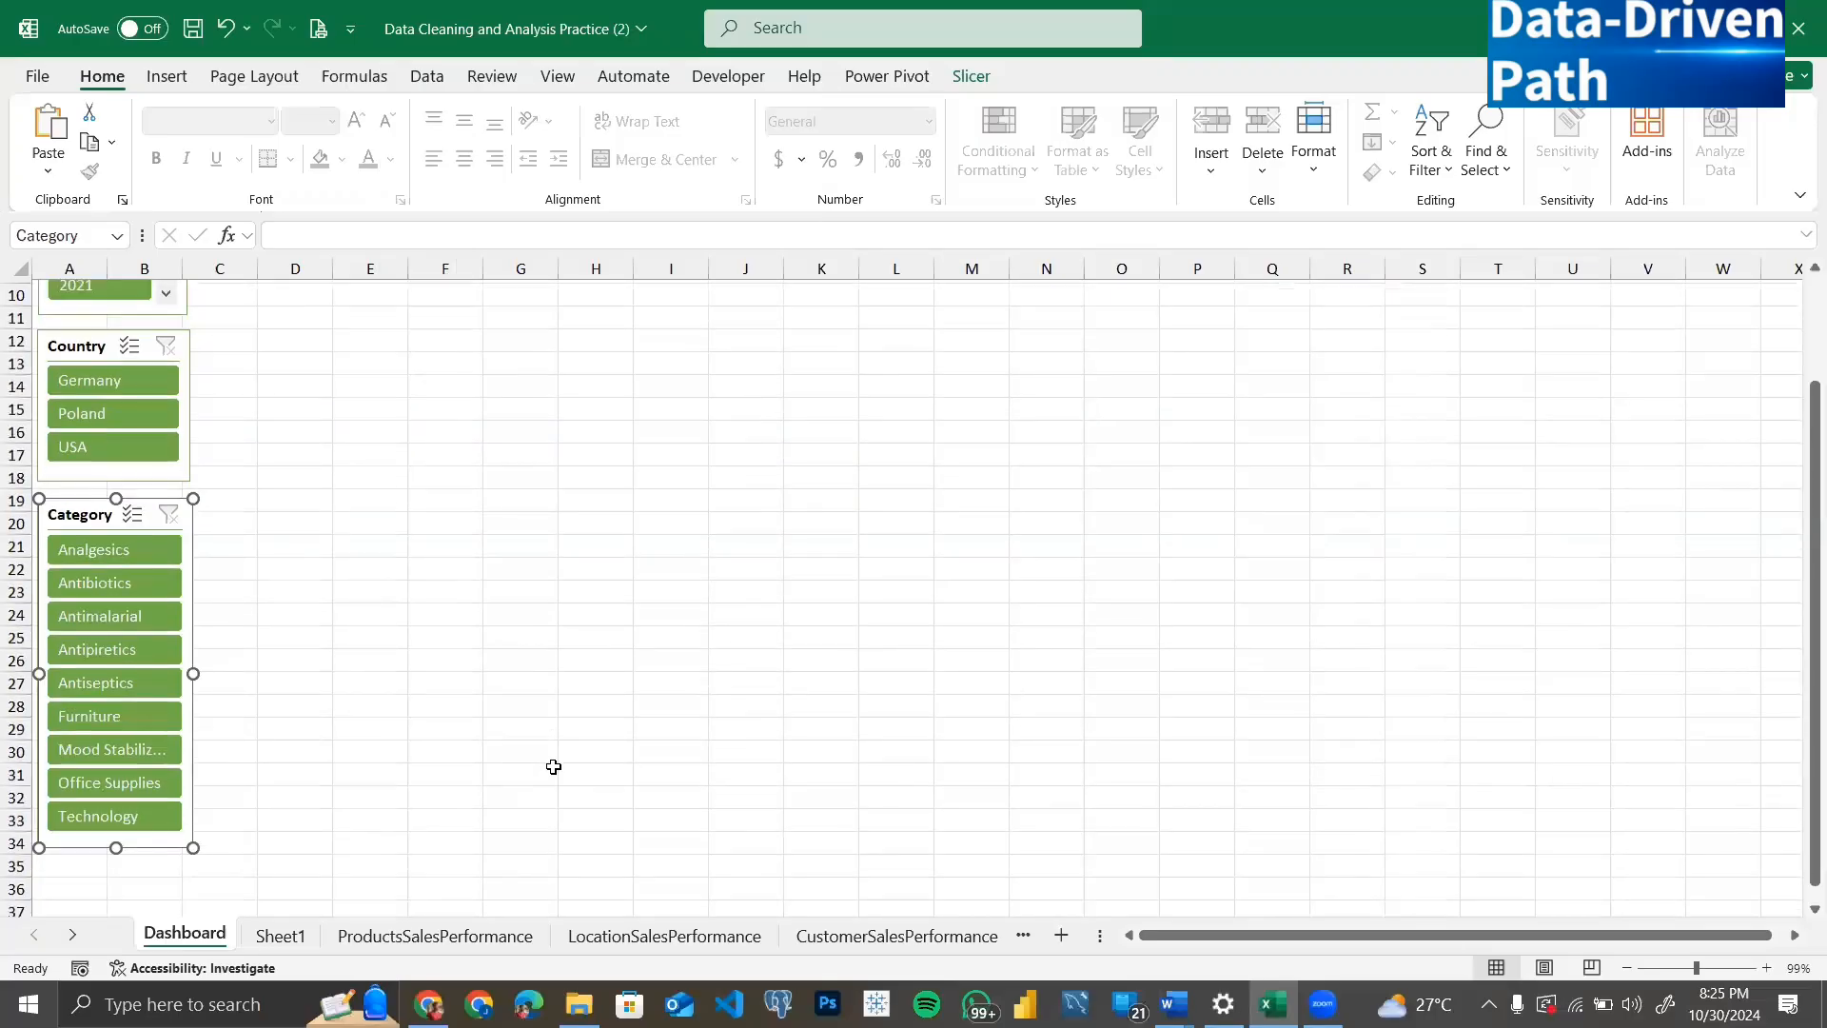
pyautogui.scroll(2, 553, 767)
pyautogui.scroll(-2, 553, 766)
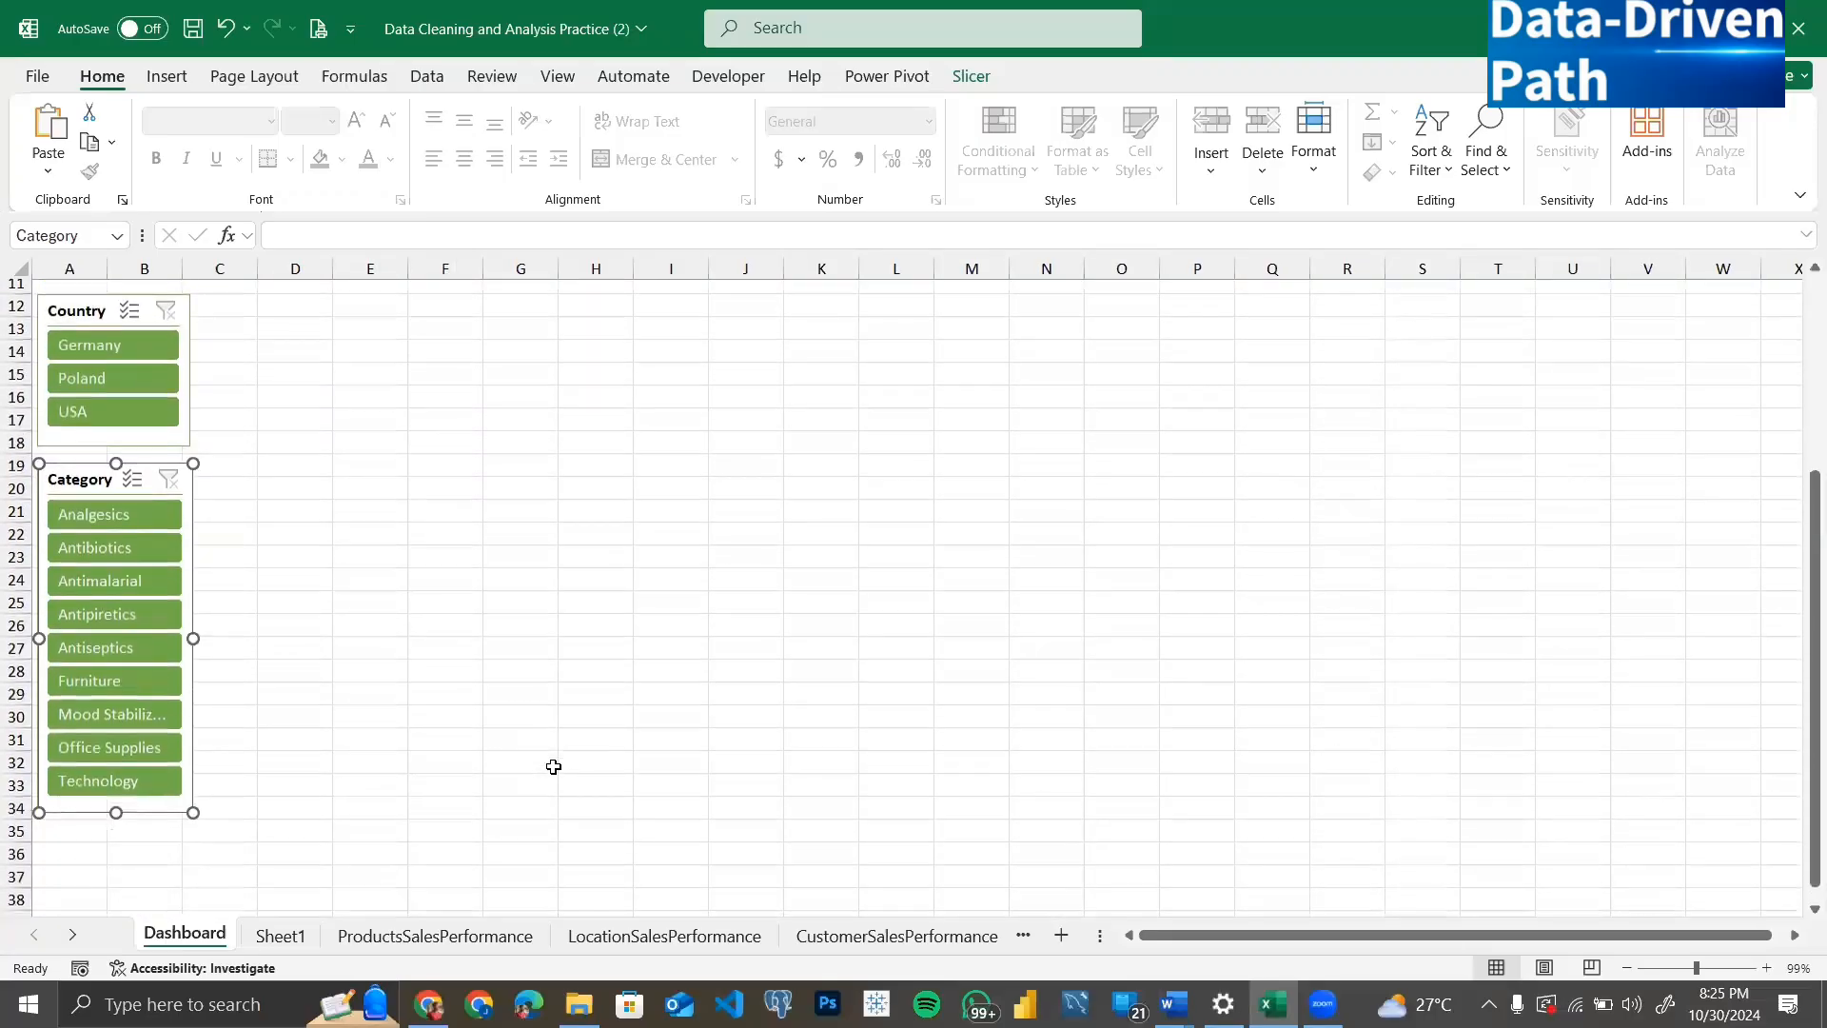
pyautogui.scroll(3, 553, 766)
pyautogui.scroll(-1, 553, 766)
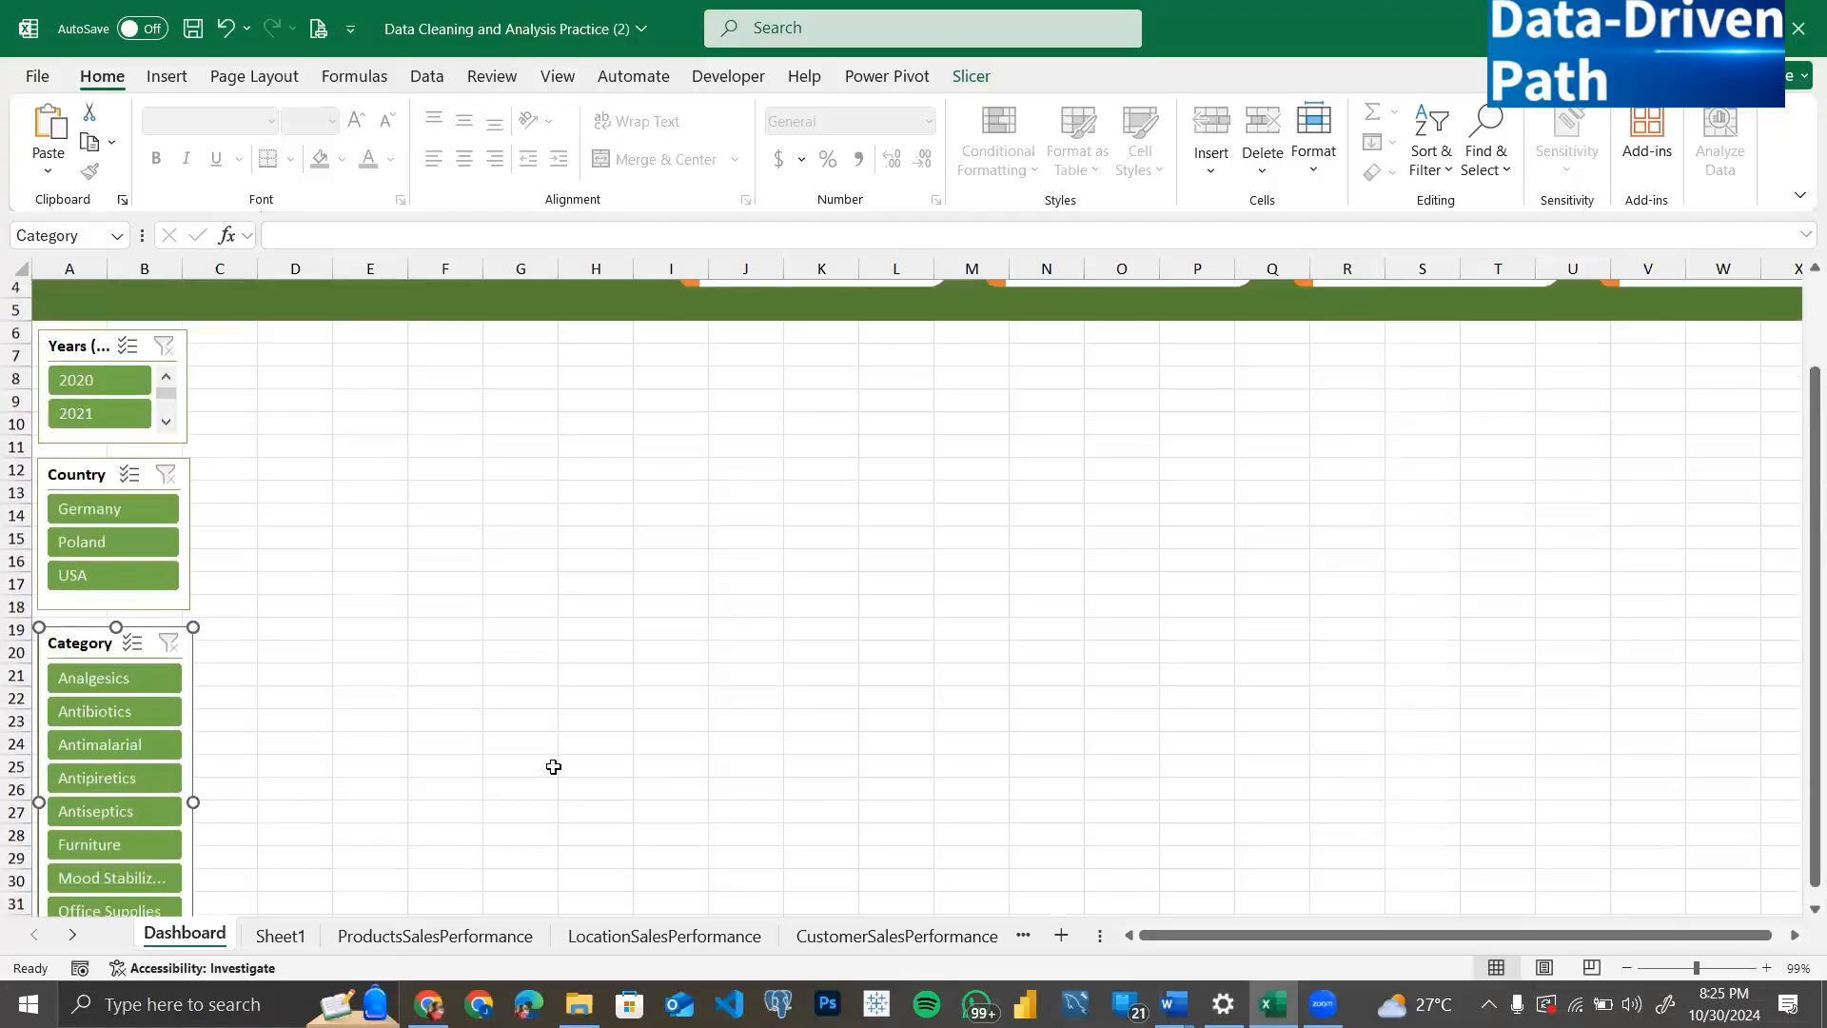
pyautogui.scroll(1, 553, 766)
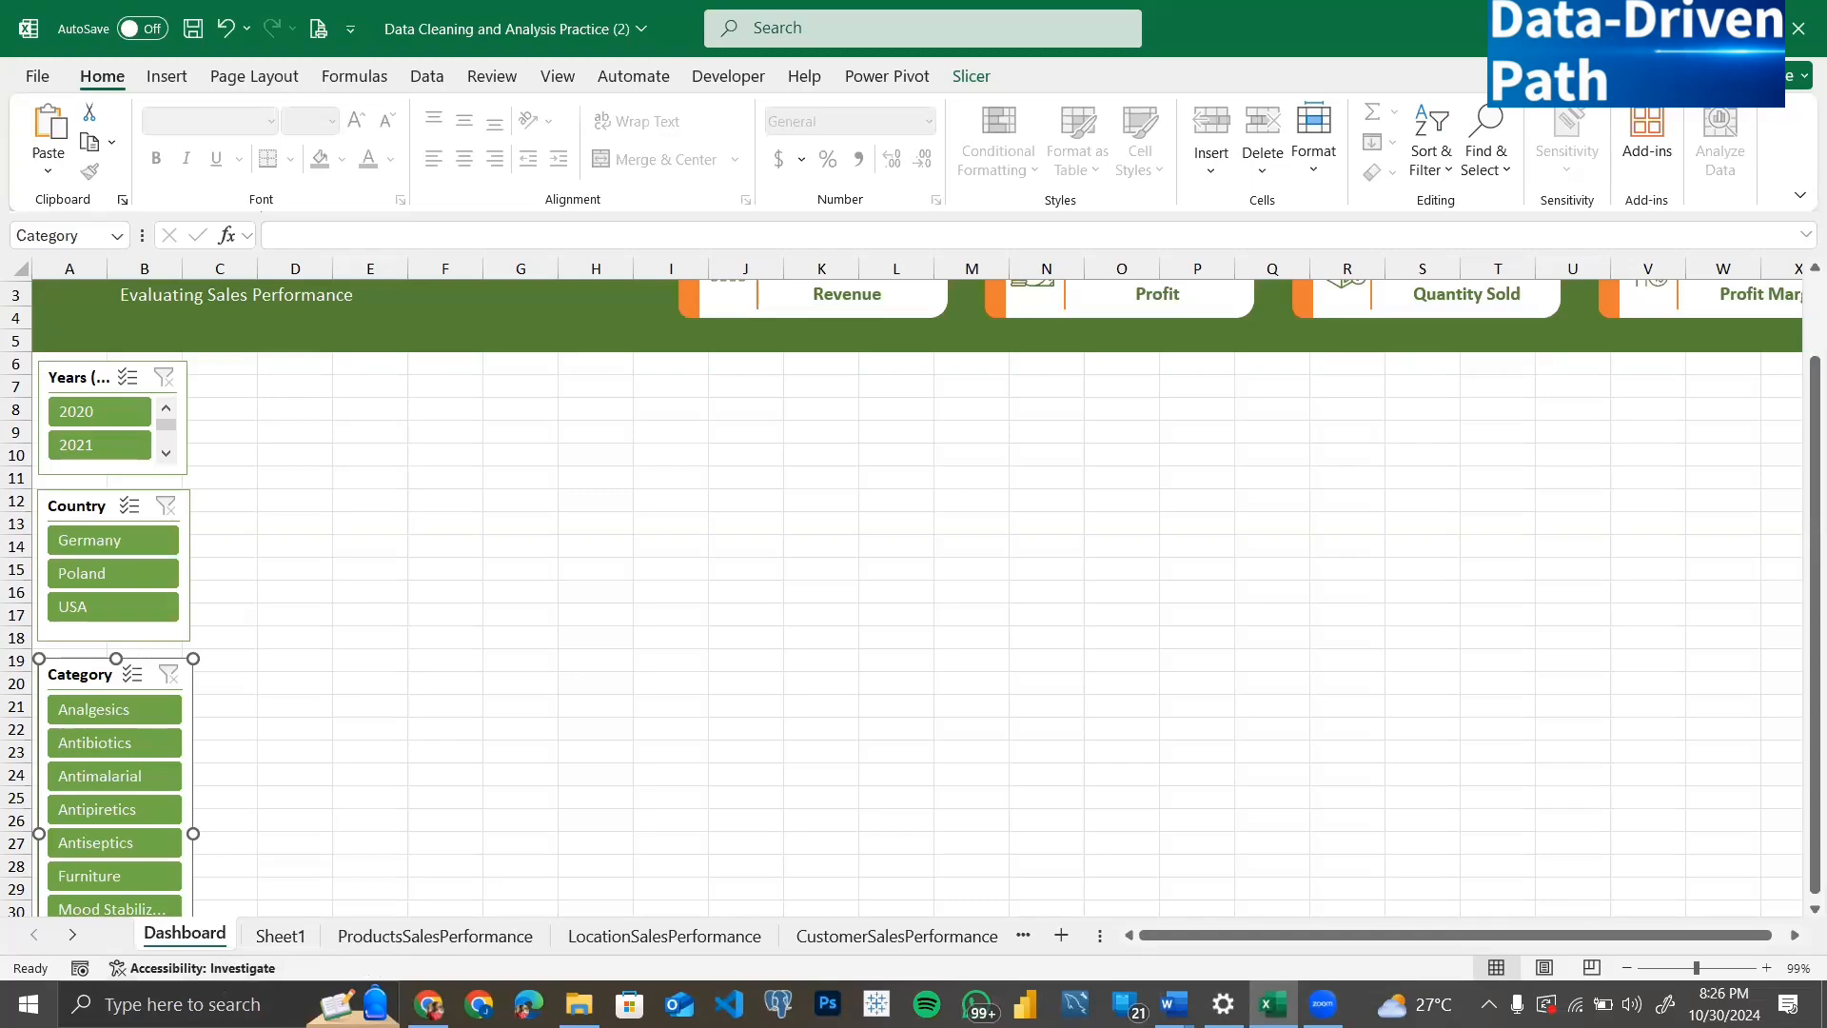
# Step: Review the pivot tables on the LocationSalesPerformance and ProductsSalesPerformance sheets, and return to the Dashboard sheet
pyautogui.click(73, 934)
pyautogui.click(73, 935)
pyautogui.click(73, 935)
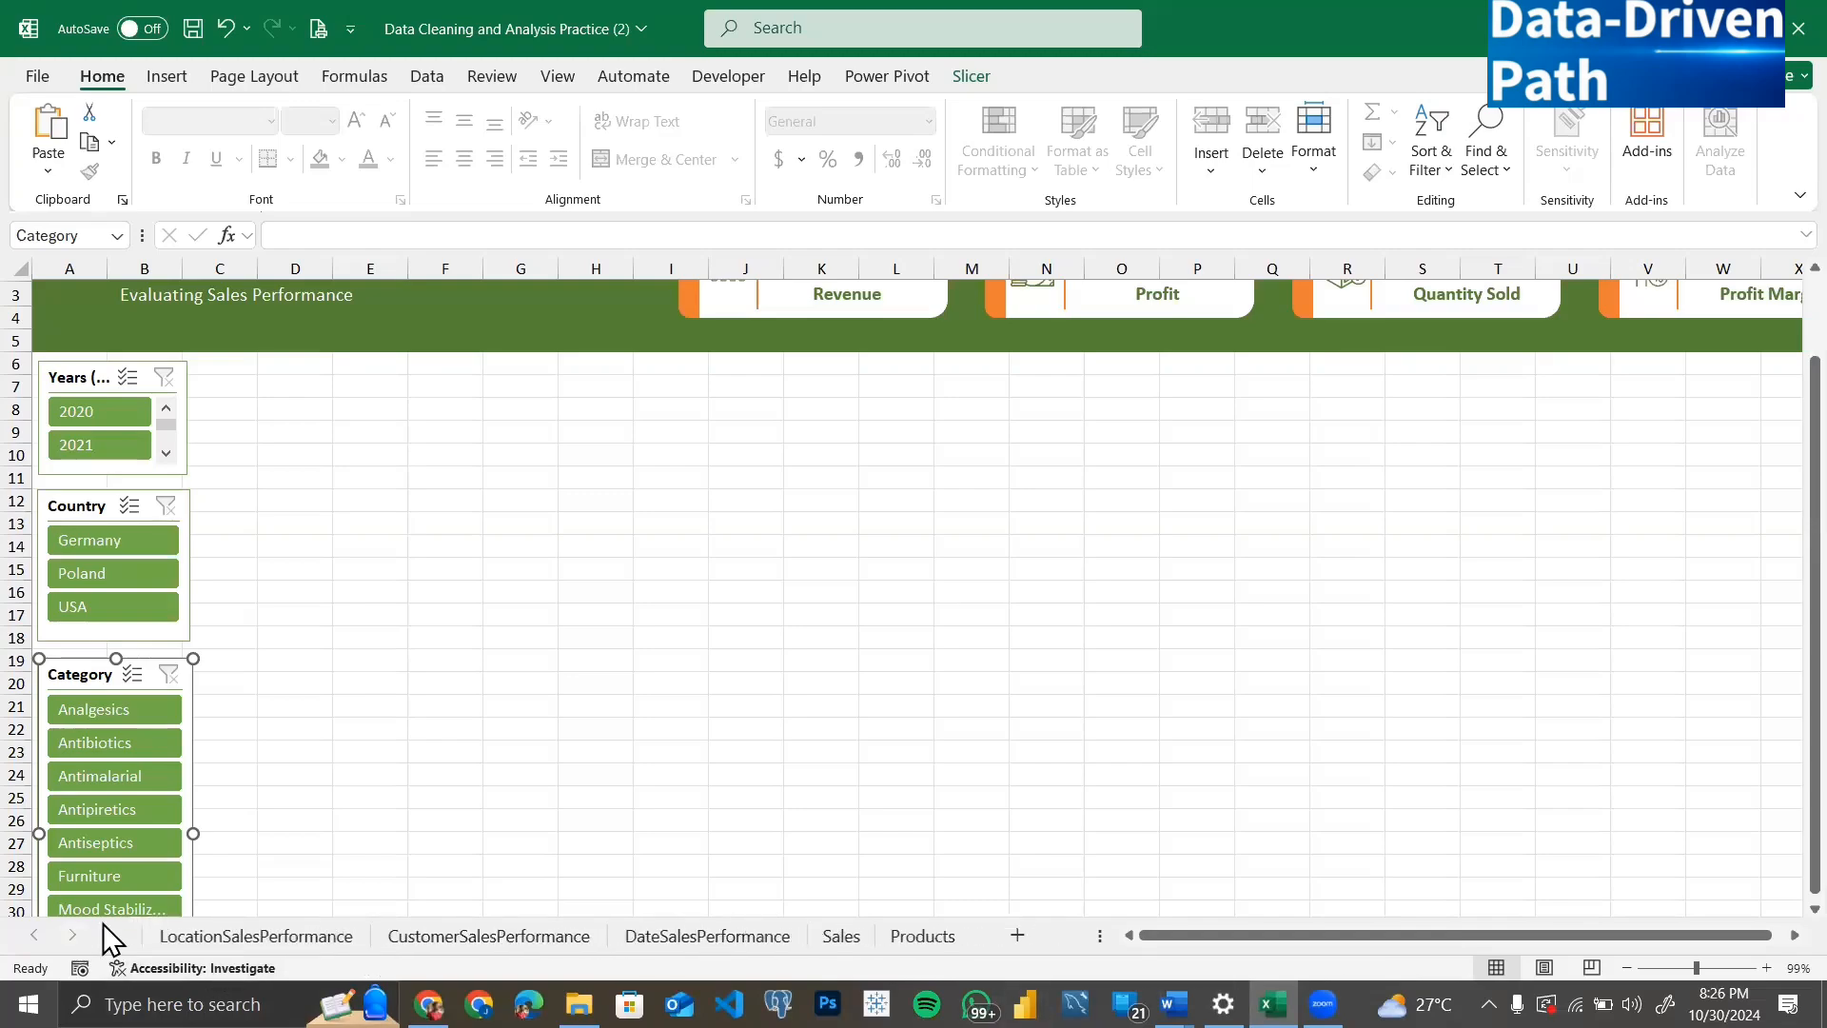
pyautogui.click(240, 937)
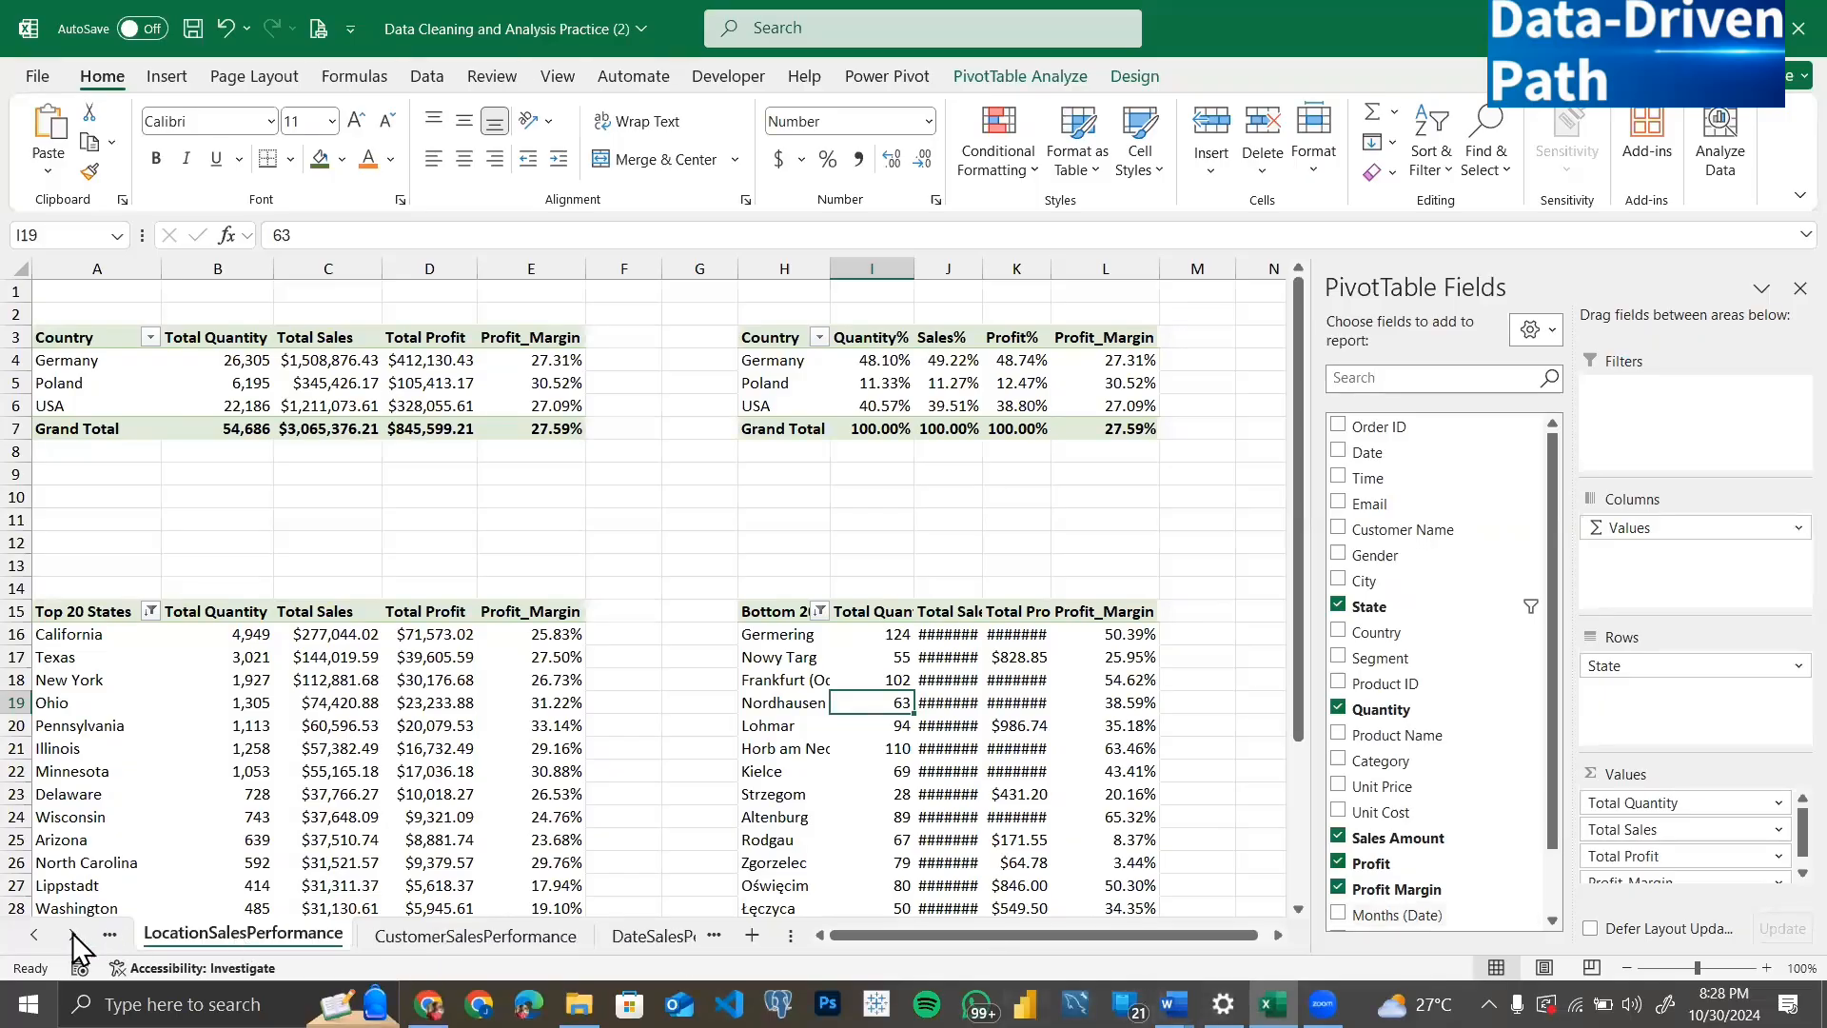
pyautogui.click(35, 934)
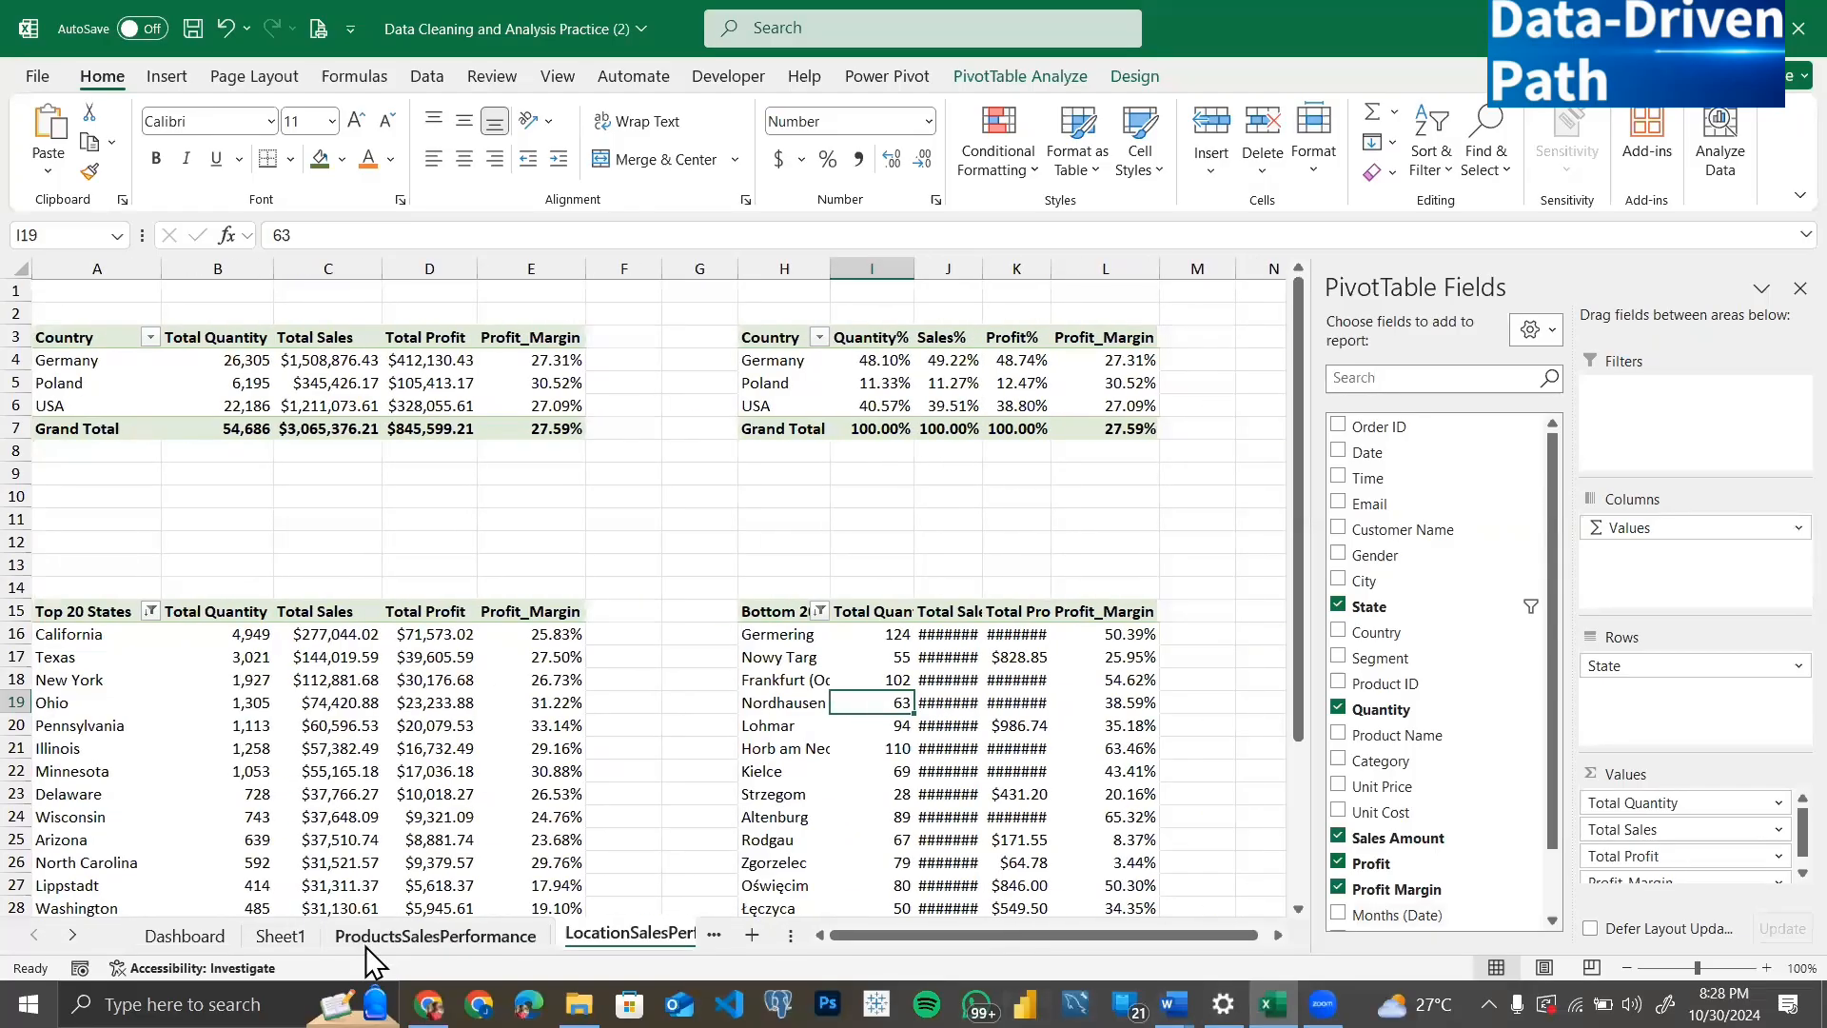
pyautogui.keyDown('ctrl'); pyautogui.scroll(-1, 314, 556); pyautogui.keyUp('ctrl')
pyautogui.hotkey('ctrl', 'pageup')
pyautogui.scroll(-6, 341, 734)
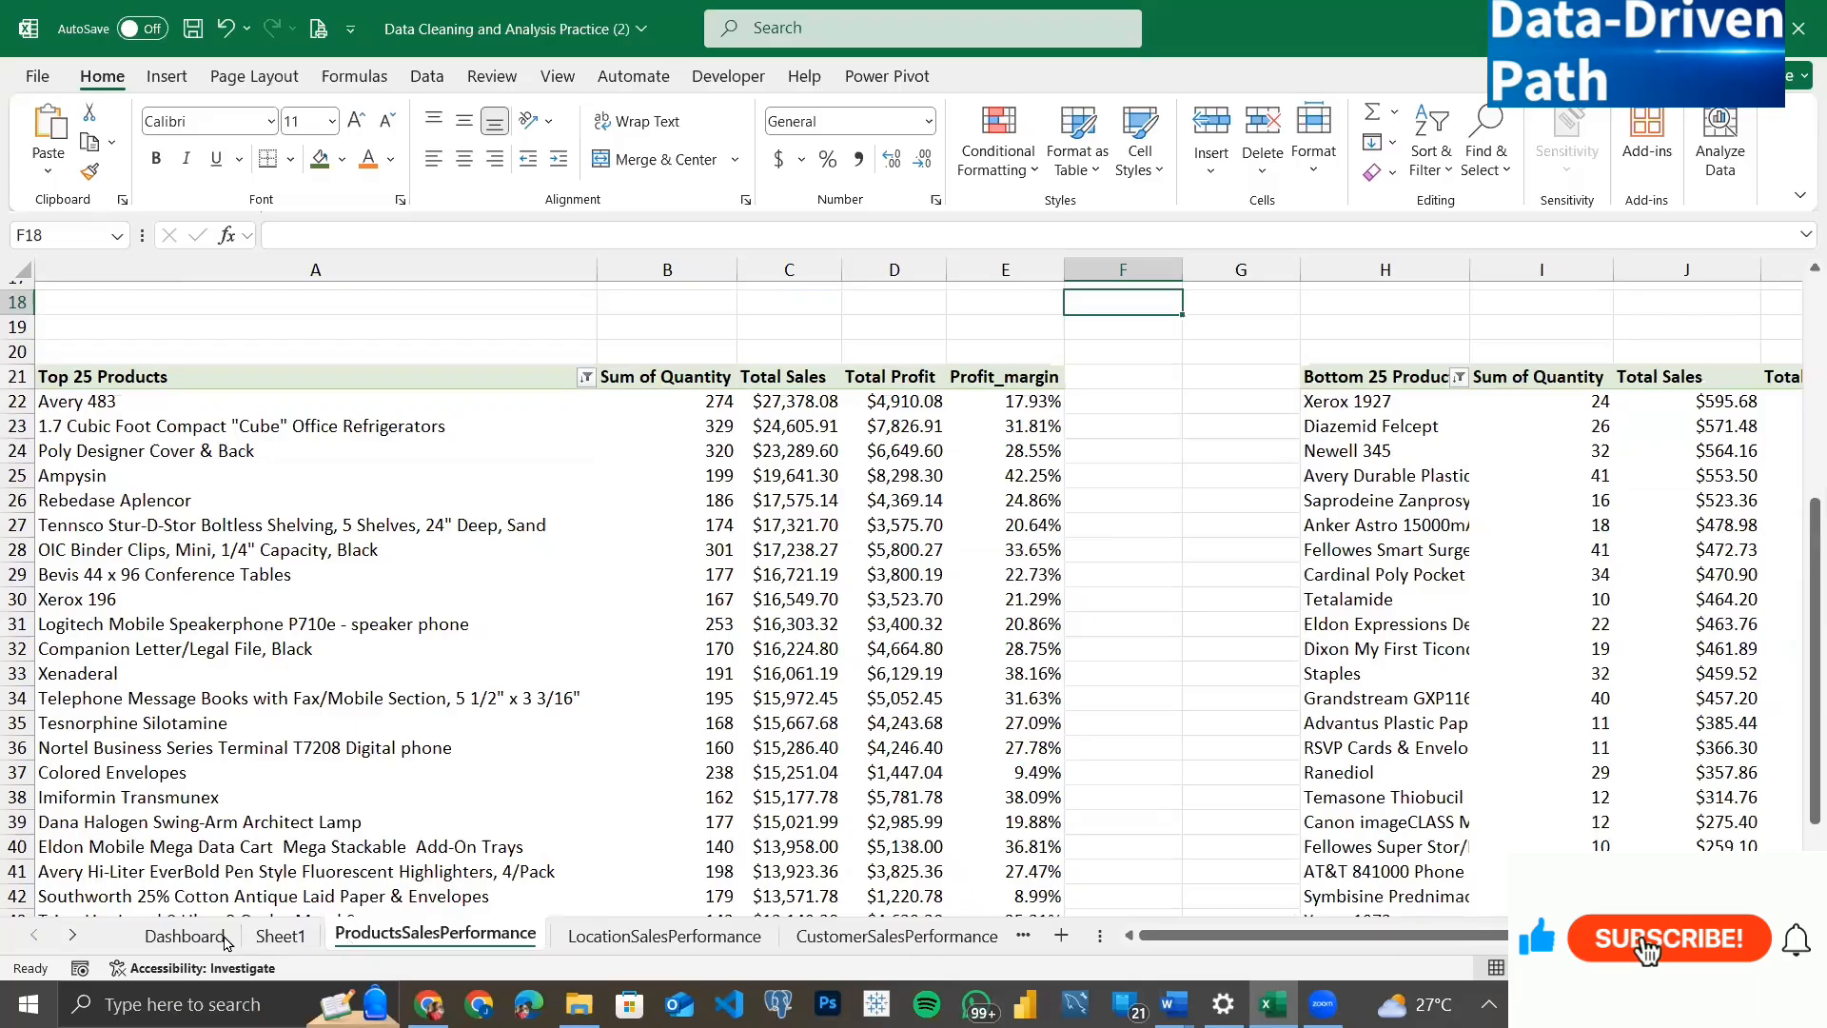
pyautogui.click(185, 936)
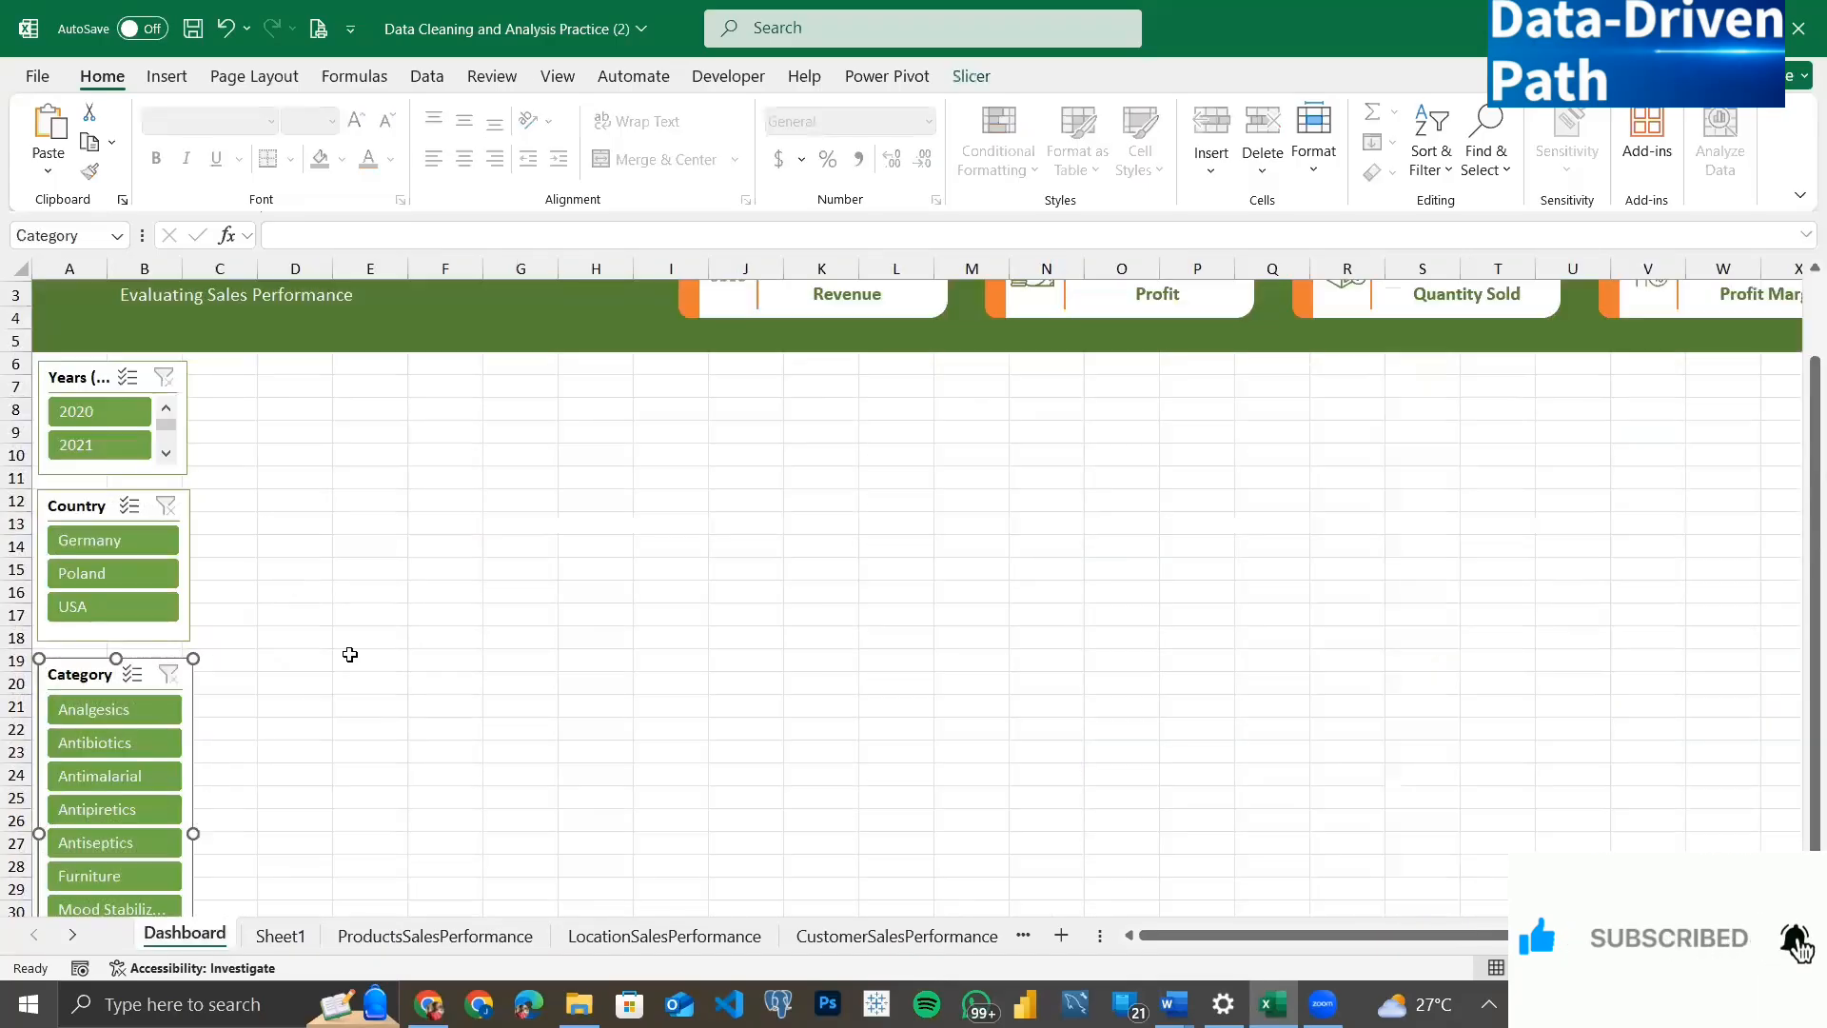
pyautogui.scroll(-2, 350, 654)
pyautogui.scroll(1, 350, 654)
pyautogui.scroll(1, 351, 654)
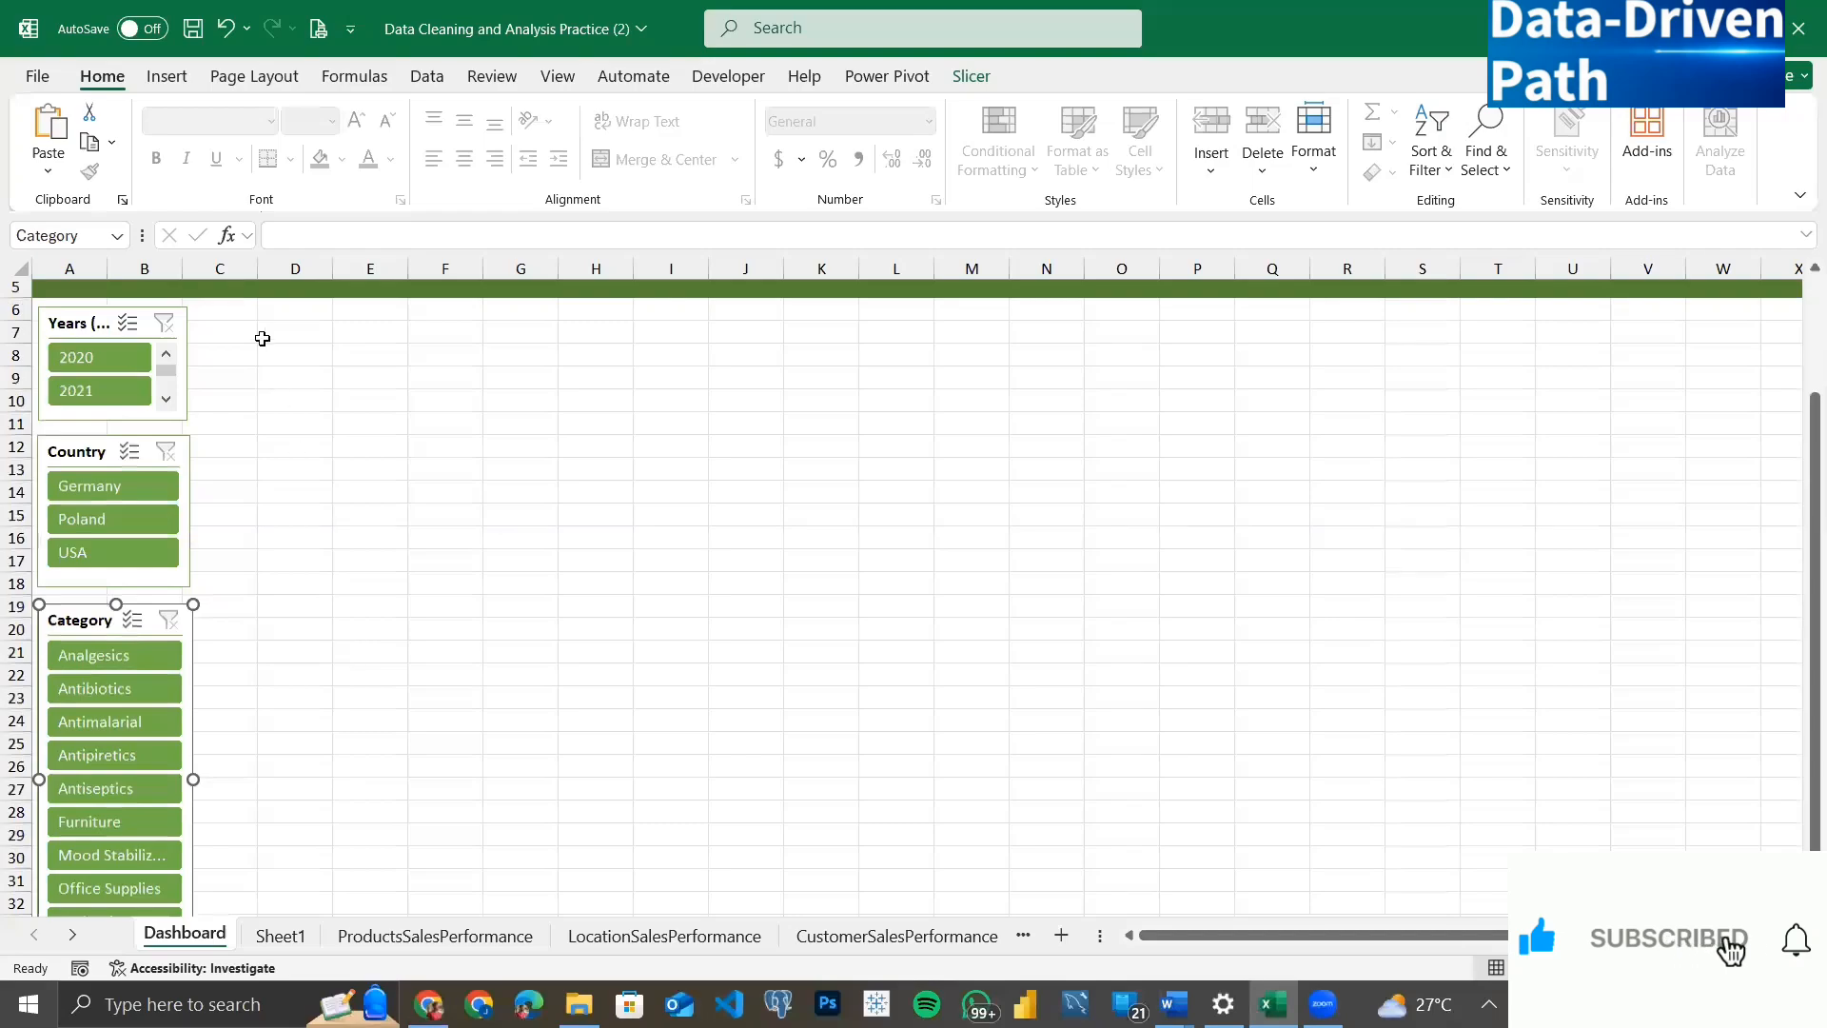
pyautogui.click(234, 306)
pyautogui.moveTo(227, 382); pyautogui.dragTo(236, 890)
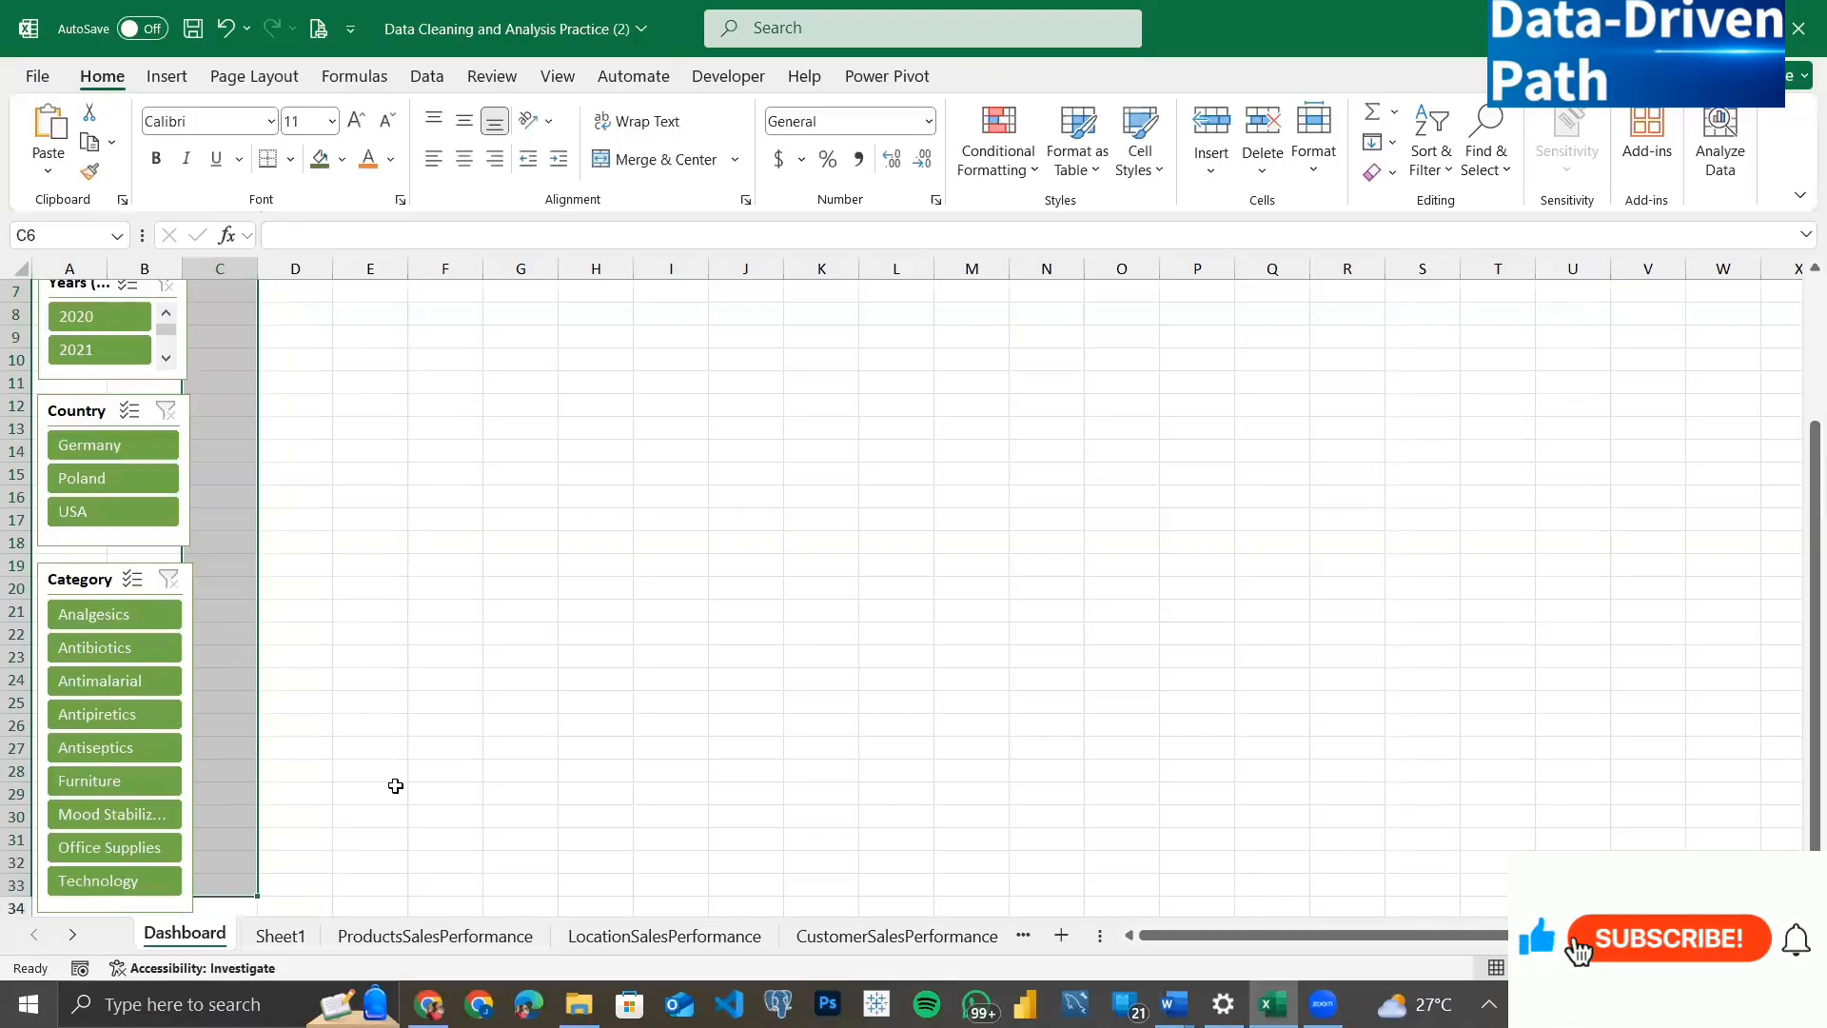
pyautogui.scroll(2, 479, 736)
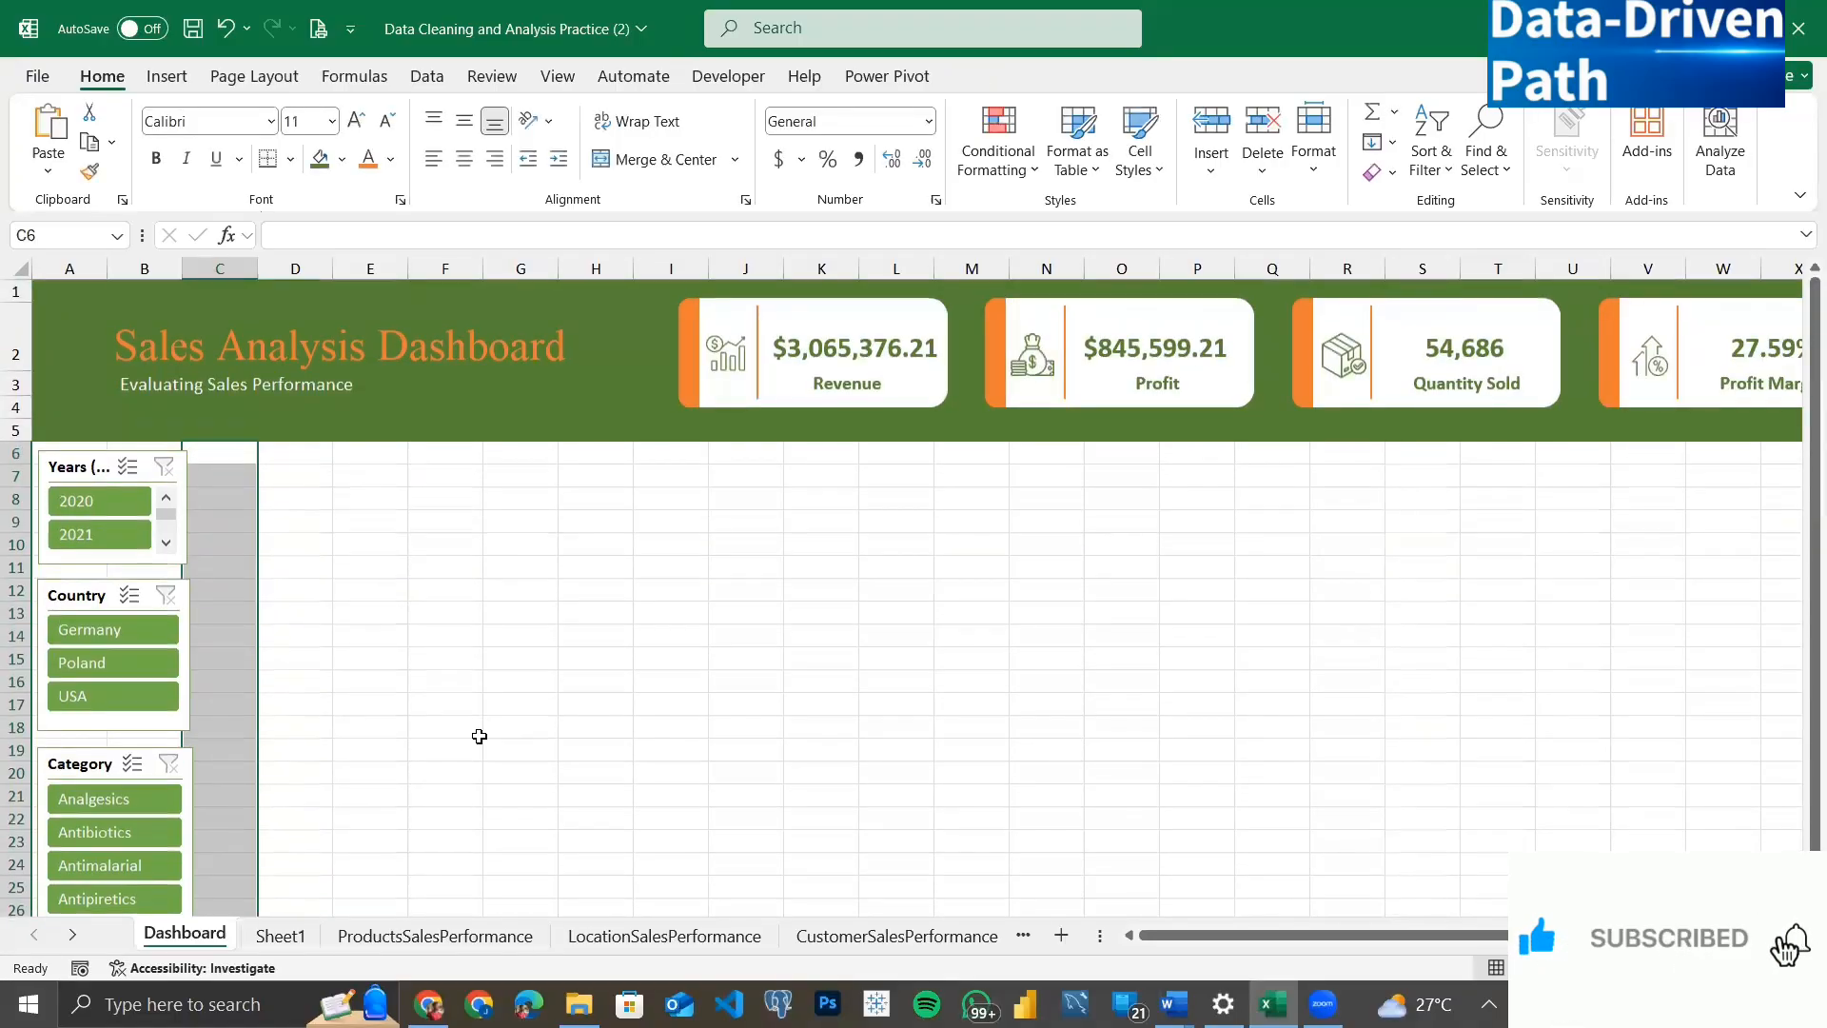
pyautogui.click(318, 458)
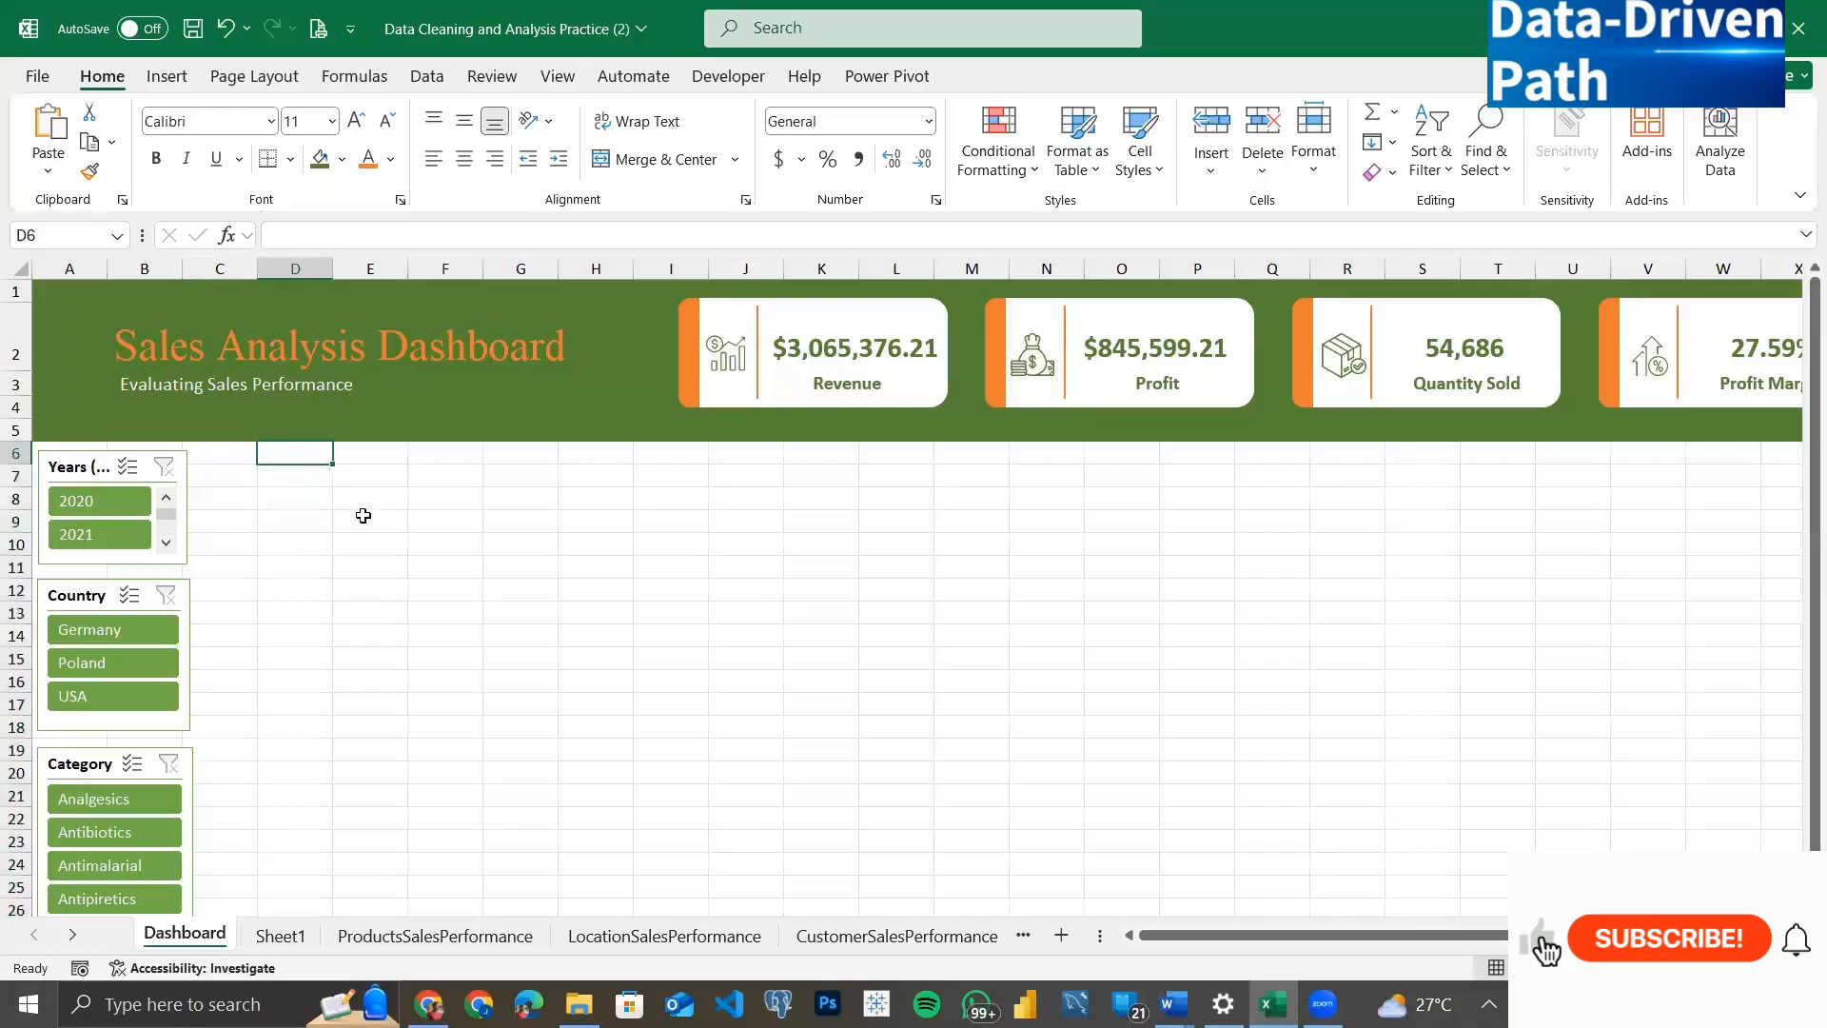
pyautogui.moveTo(363, 515); pyautogui.dragTo(367, 589)
pyautogui.click(459, 659)
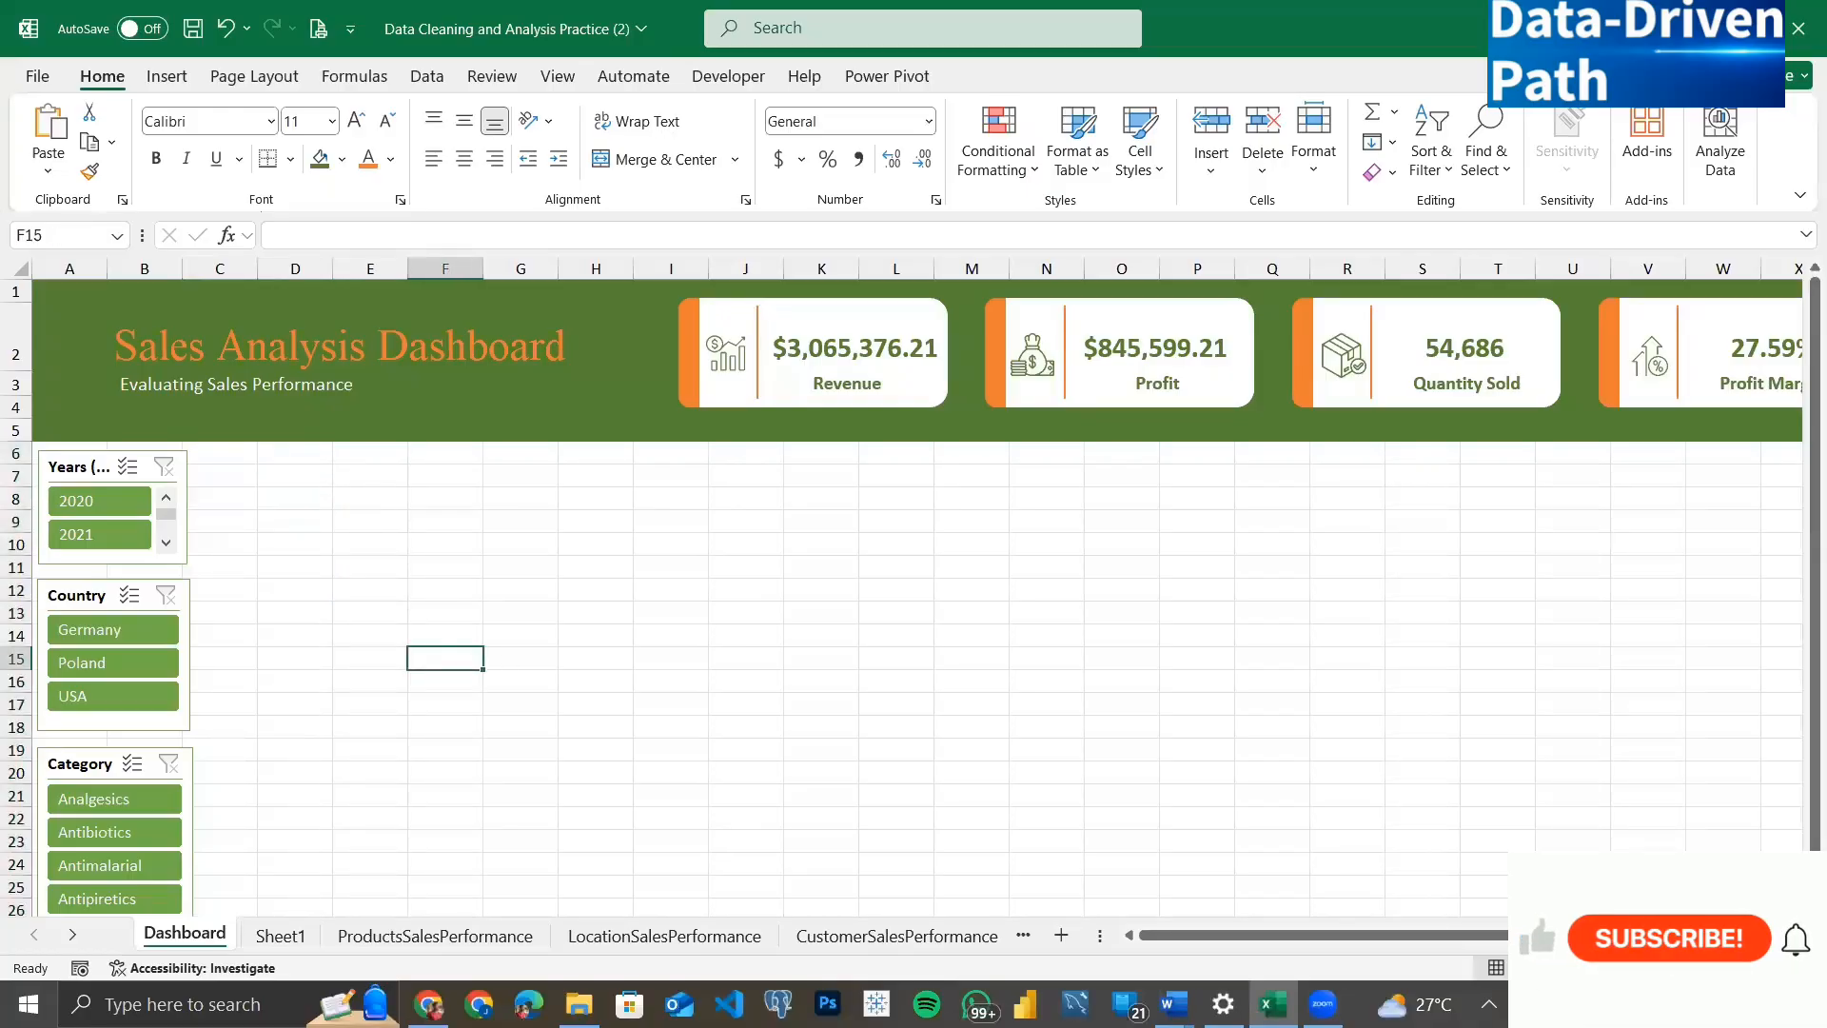
pyautogui.moveTo(904, 658); pyautogui.dragTo(982, 701)
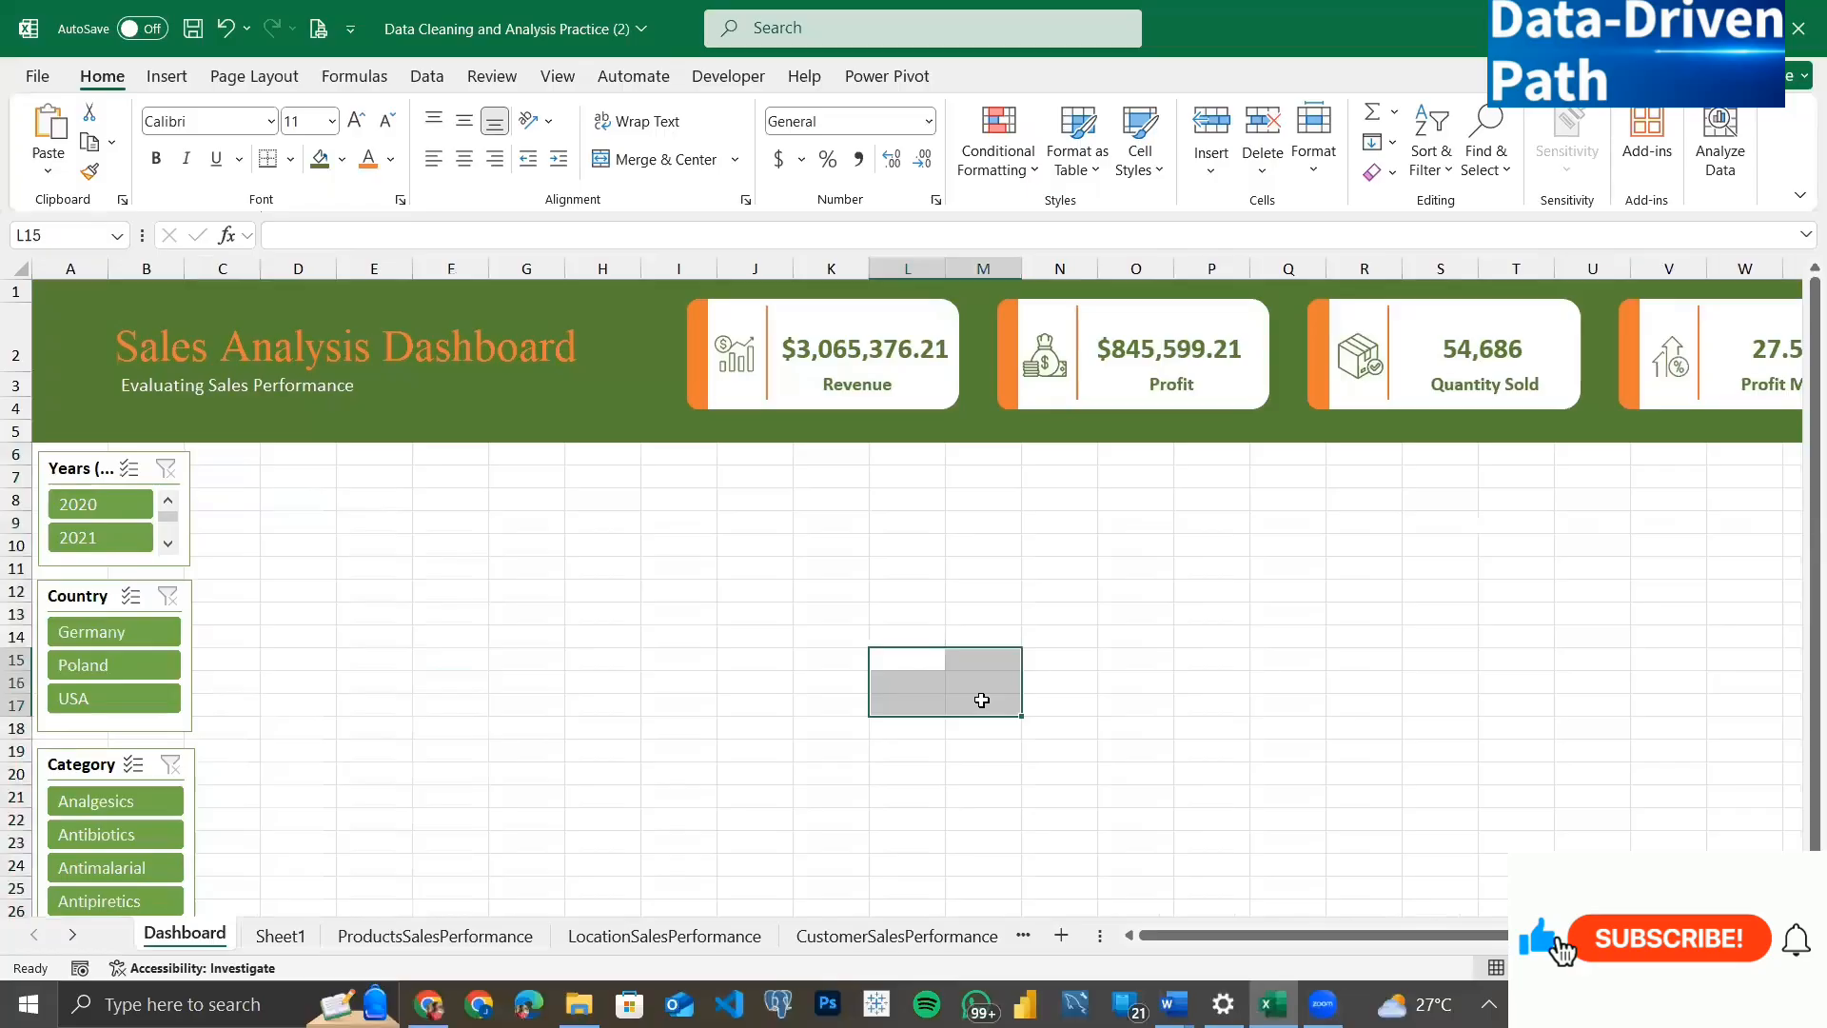
pyautogui.click(240, 457)
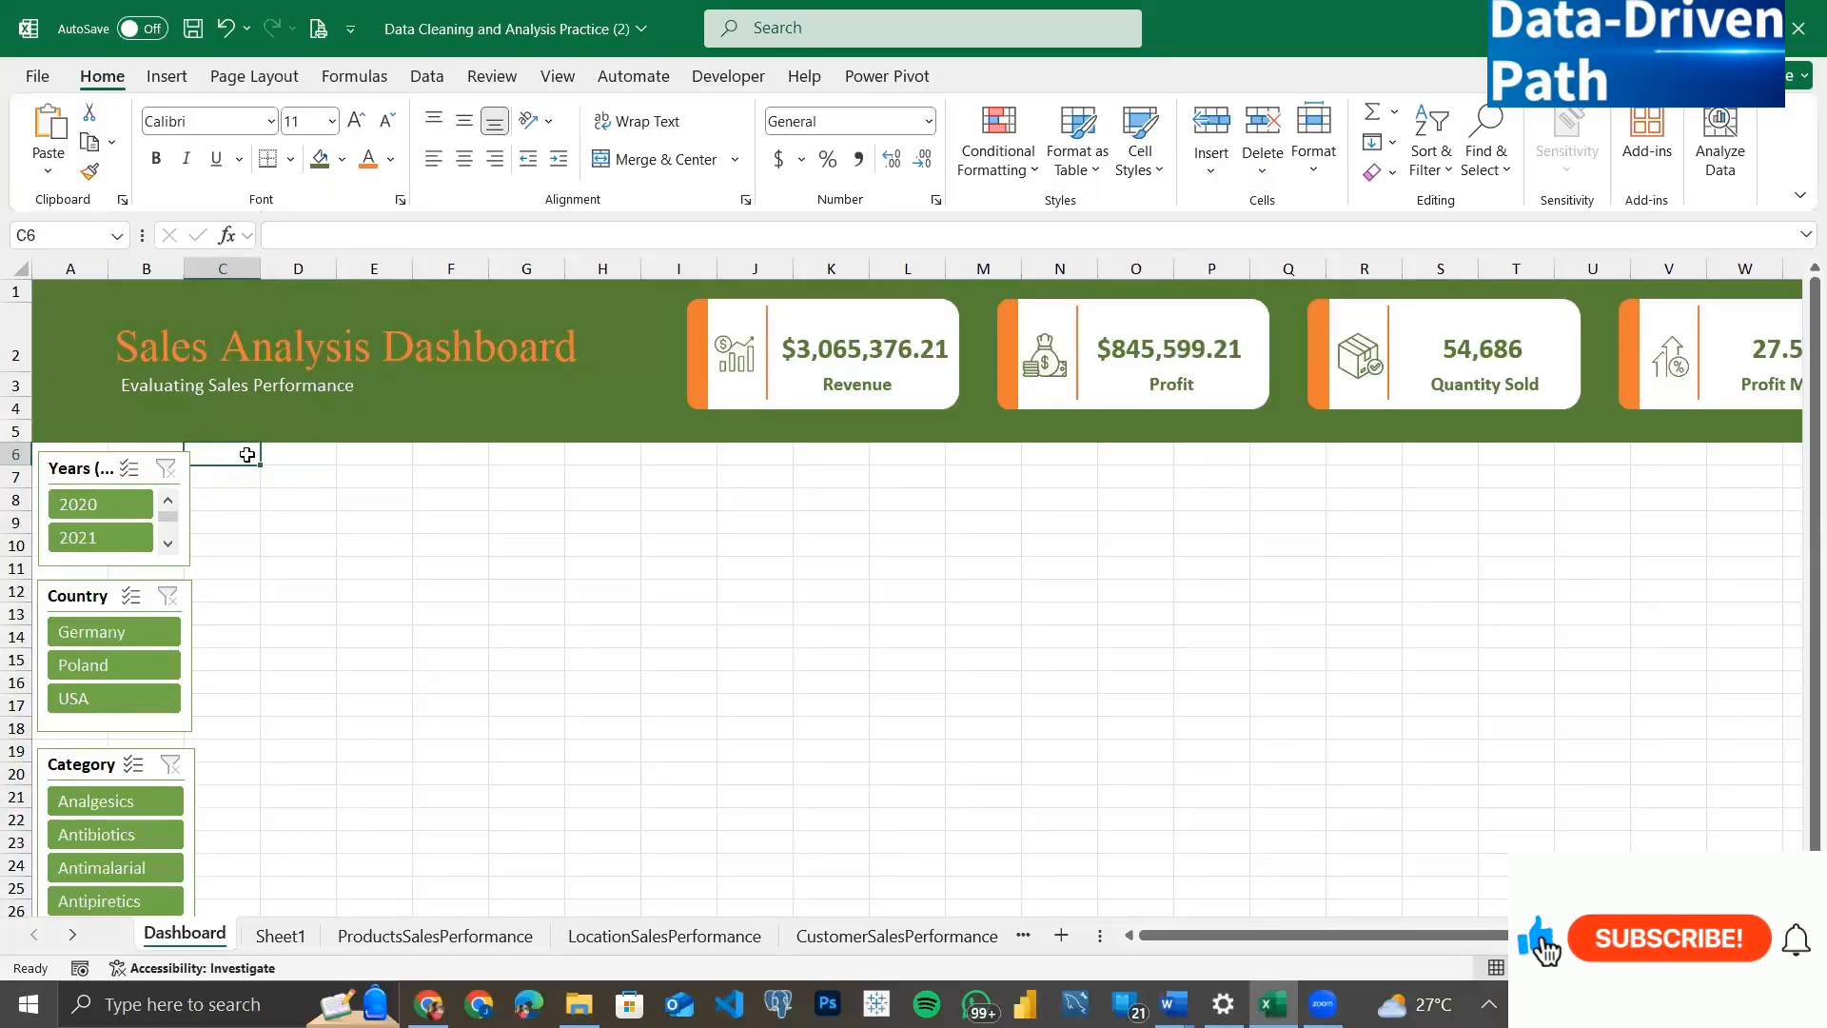
pyautogui.moveTo(238, 453); pyautogui.dragTo(233, 893)
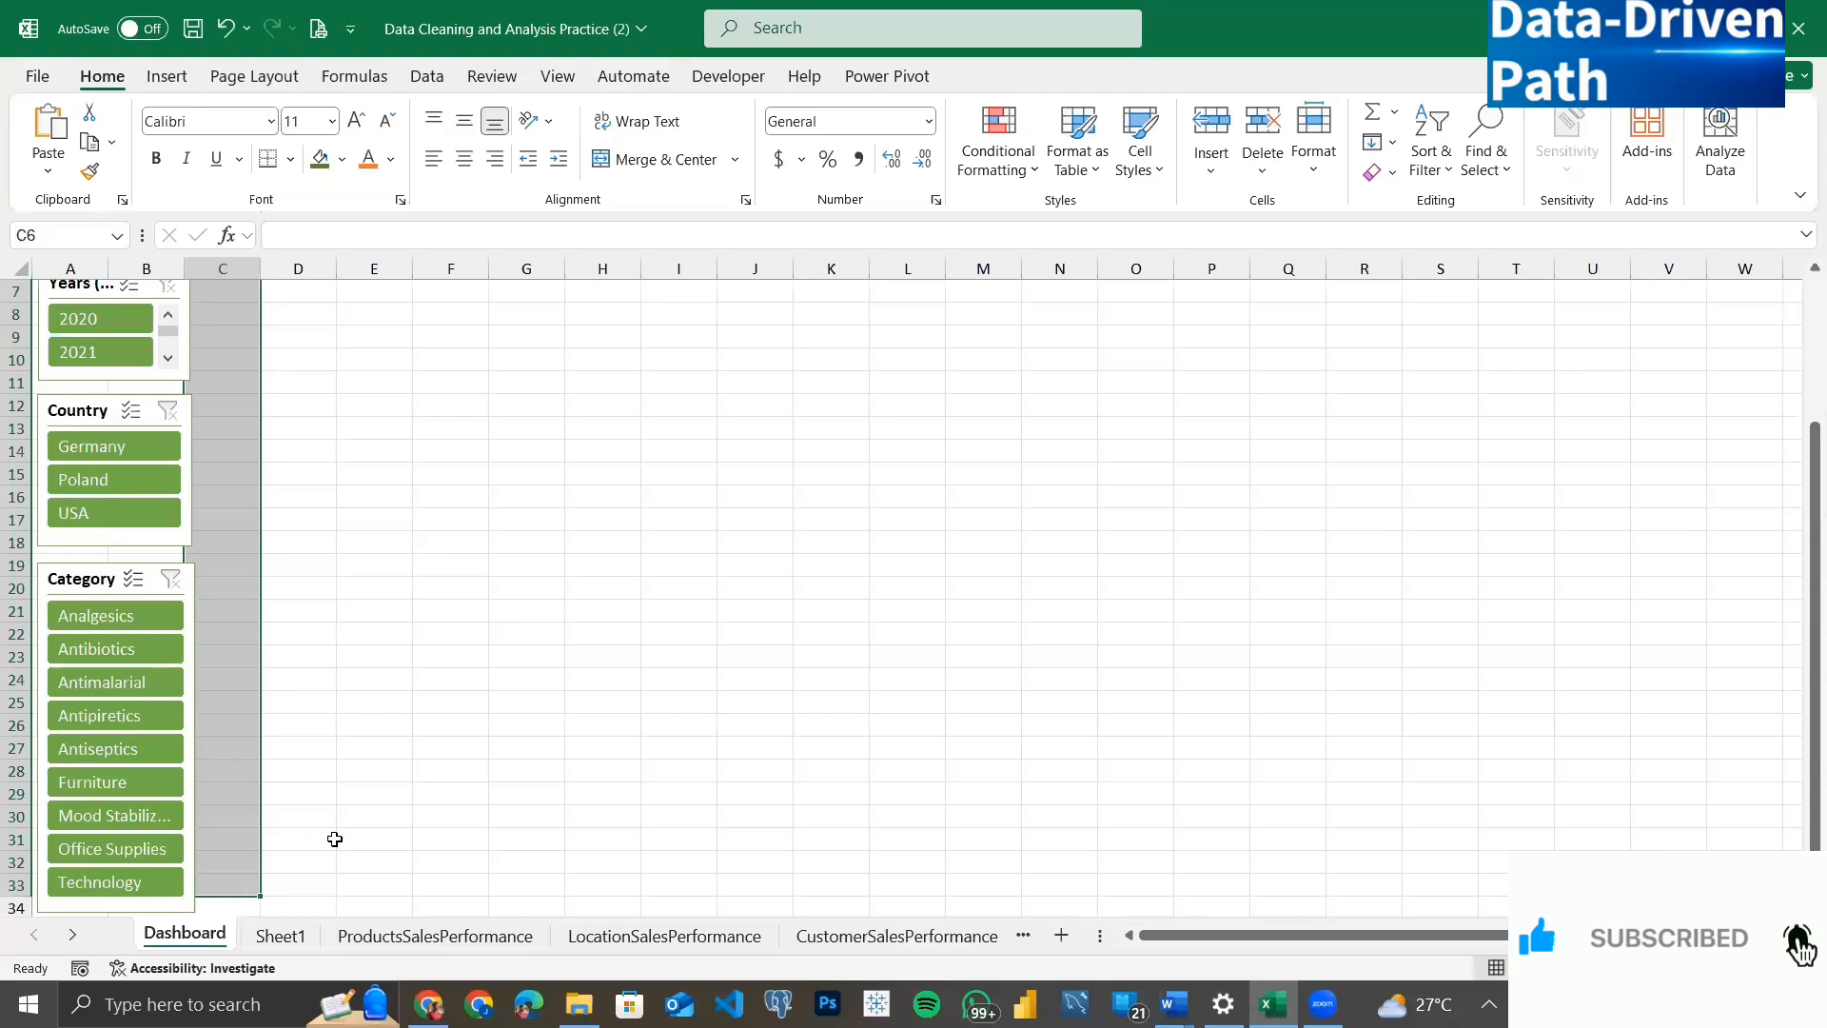
pyautogui.moveTo(334, 840); pyautogui.dragTo(336, 840)
# Step: Select cell C6 and widen column B slightly so its edge lines up with the slicers' outer edge
pyautogui.scroll(2, 335, 839)
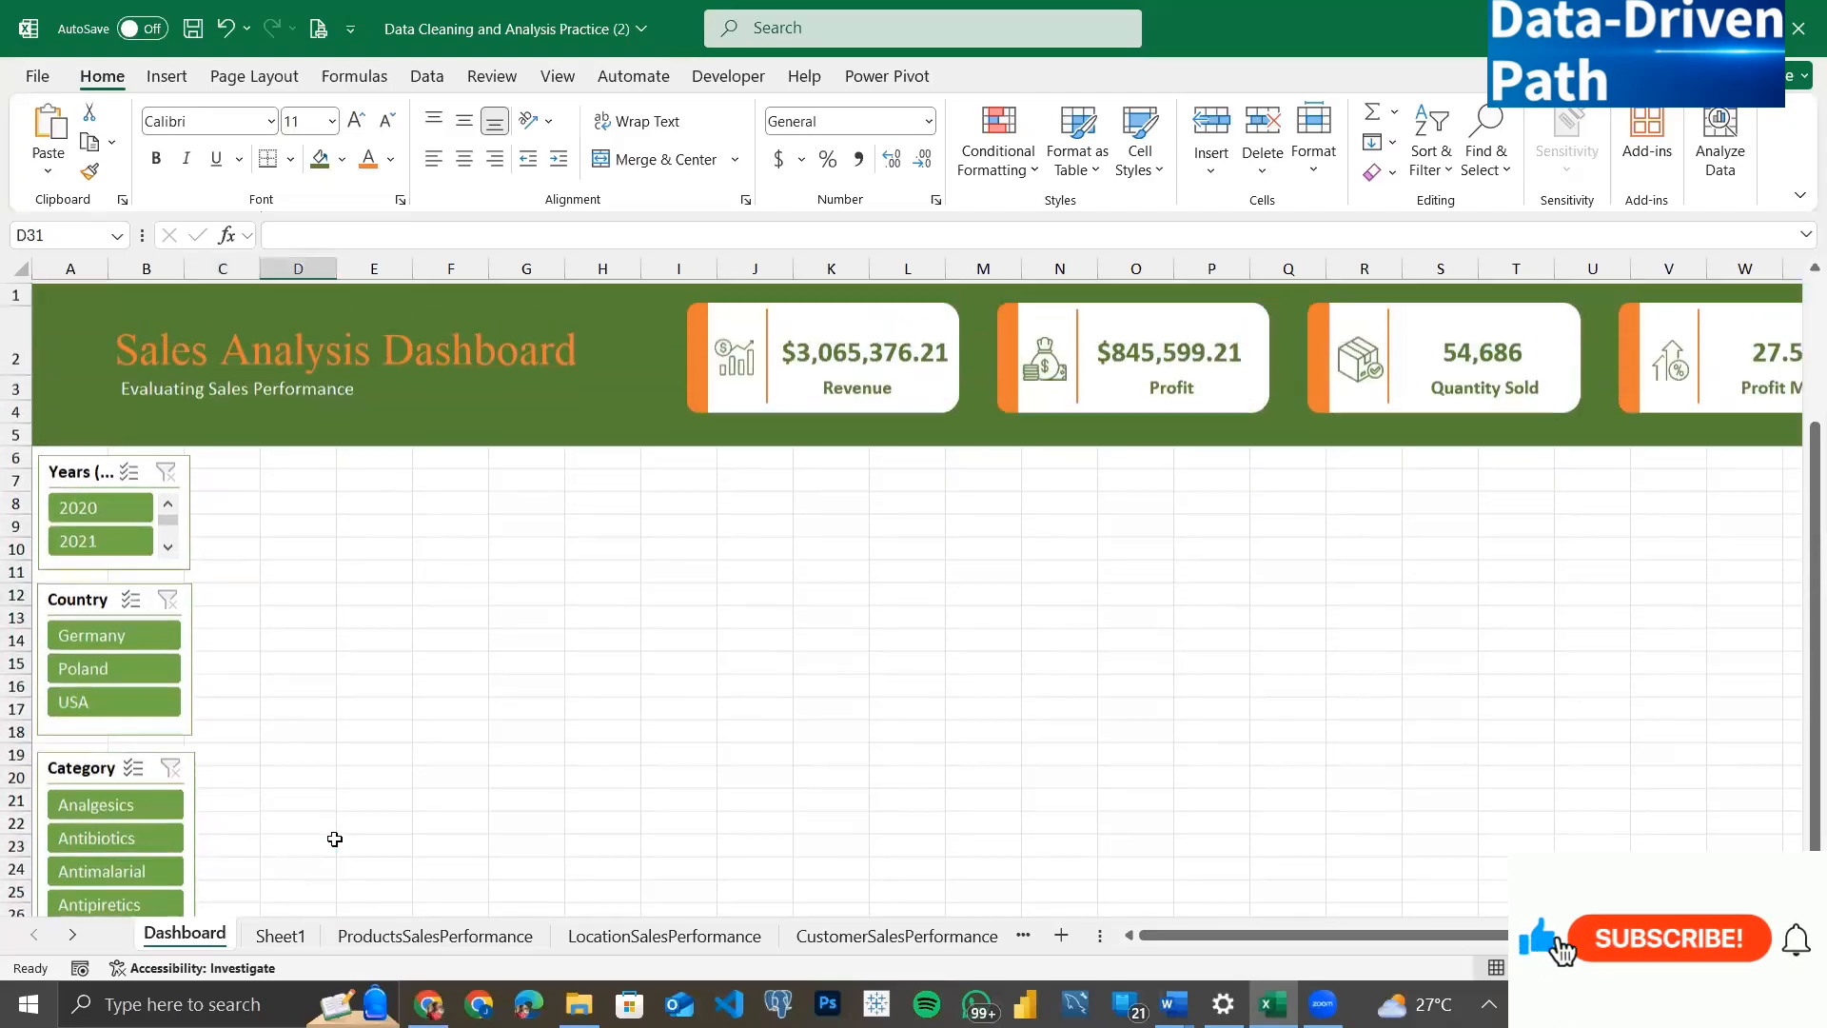
pyautogui.click(245, 457)
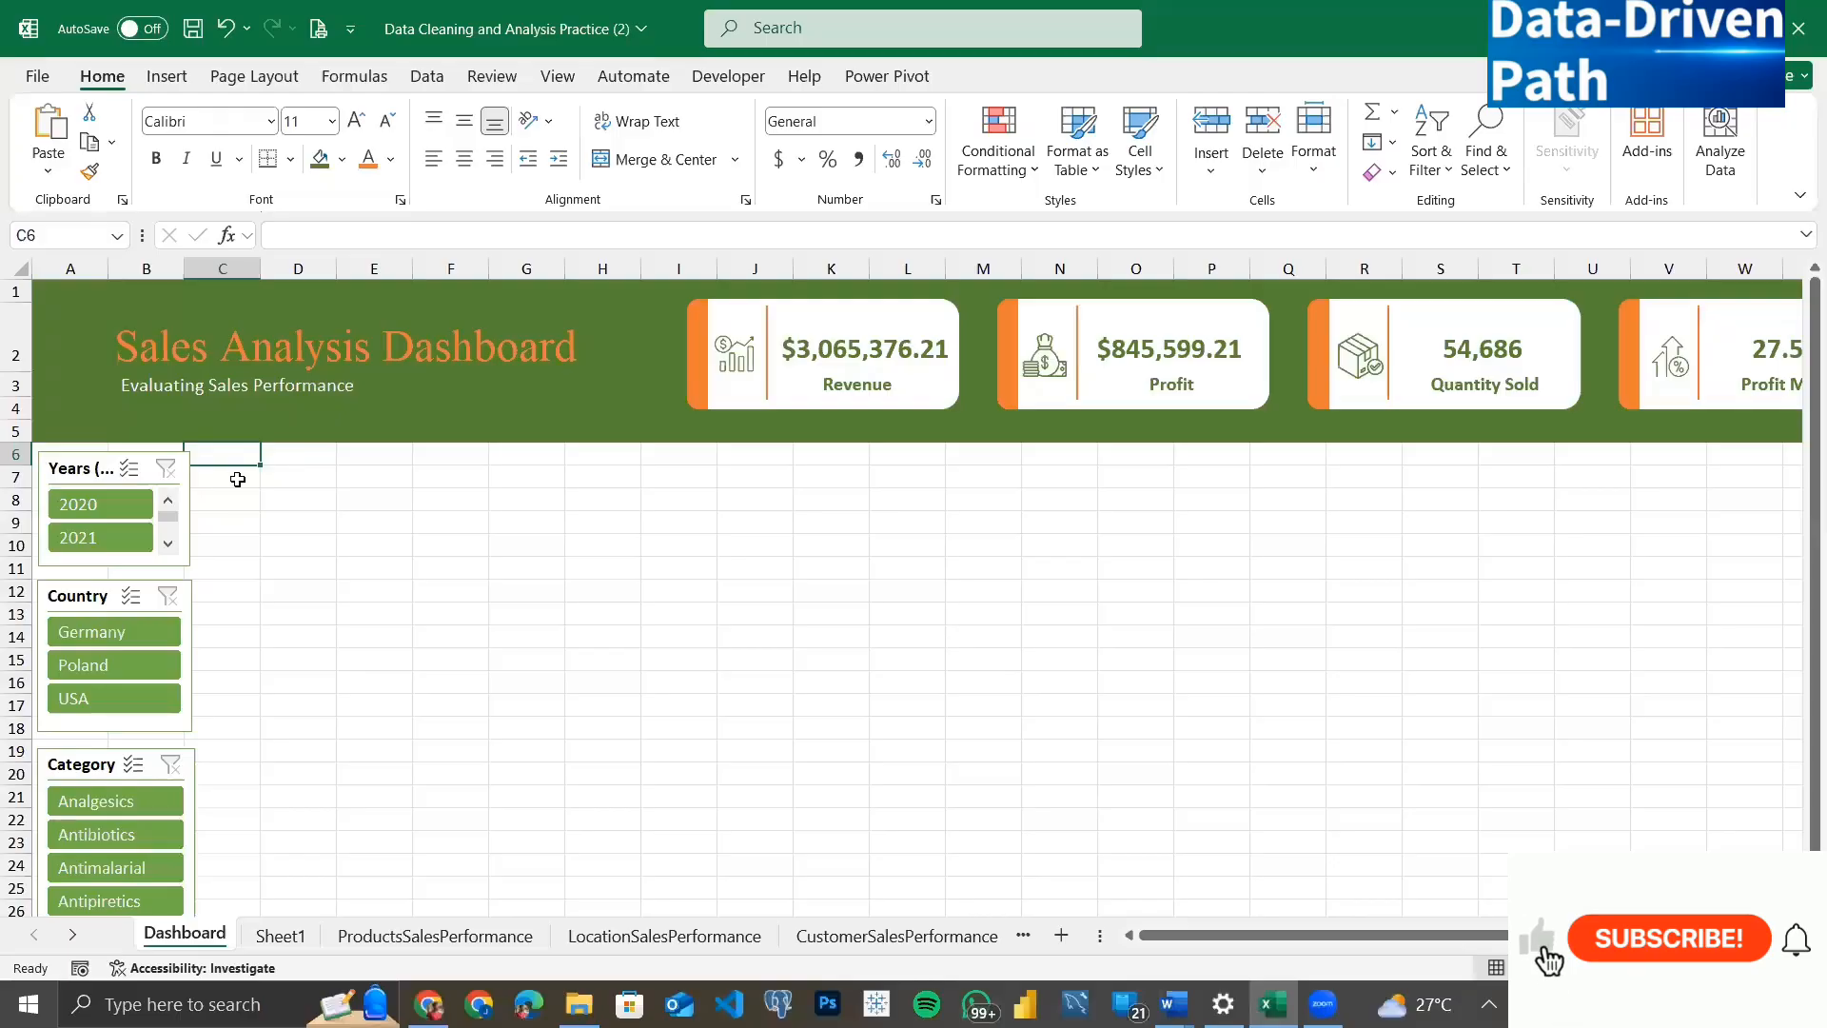
pyautogui.moveTo(185, 269); pyautogui.dragTo(191, 270)
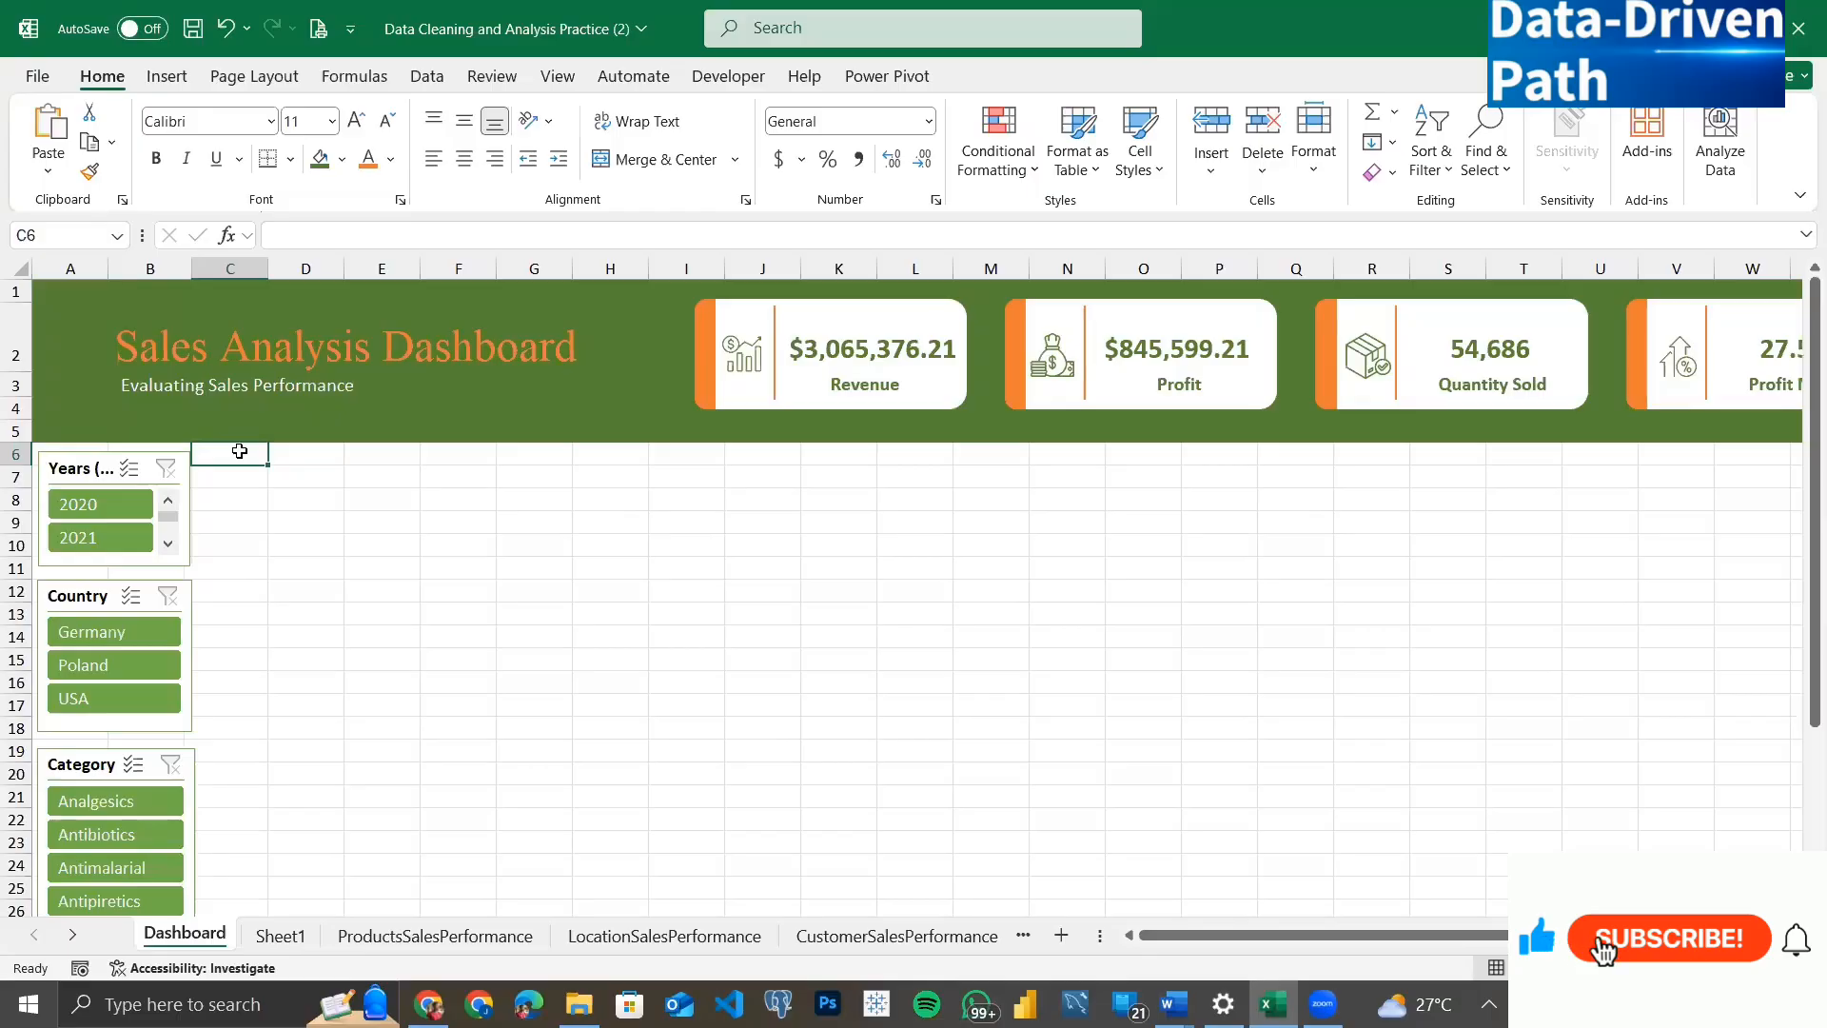
# Step: Insert a PivotTable based on sales_table into the existing Dashboard worksheet at cell C6
pyautogui.click(165, 80)
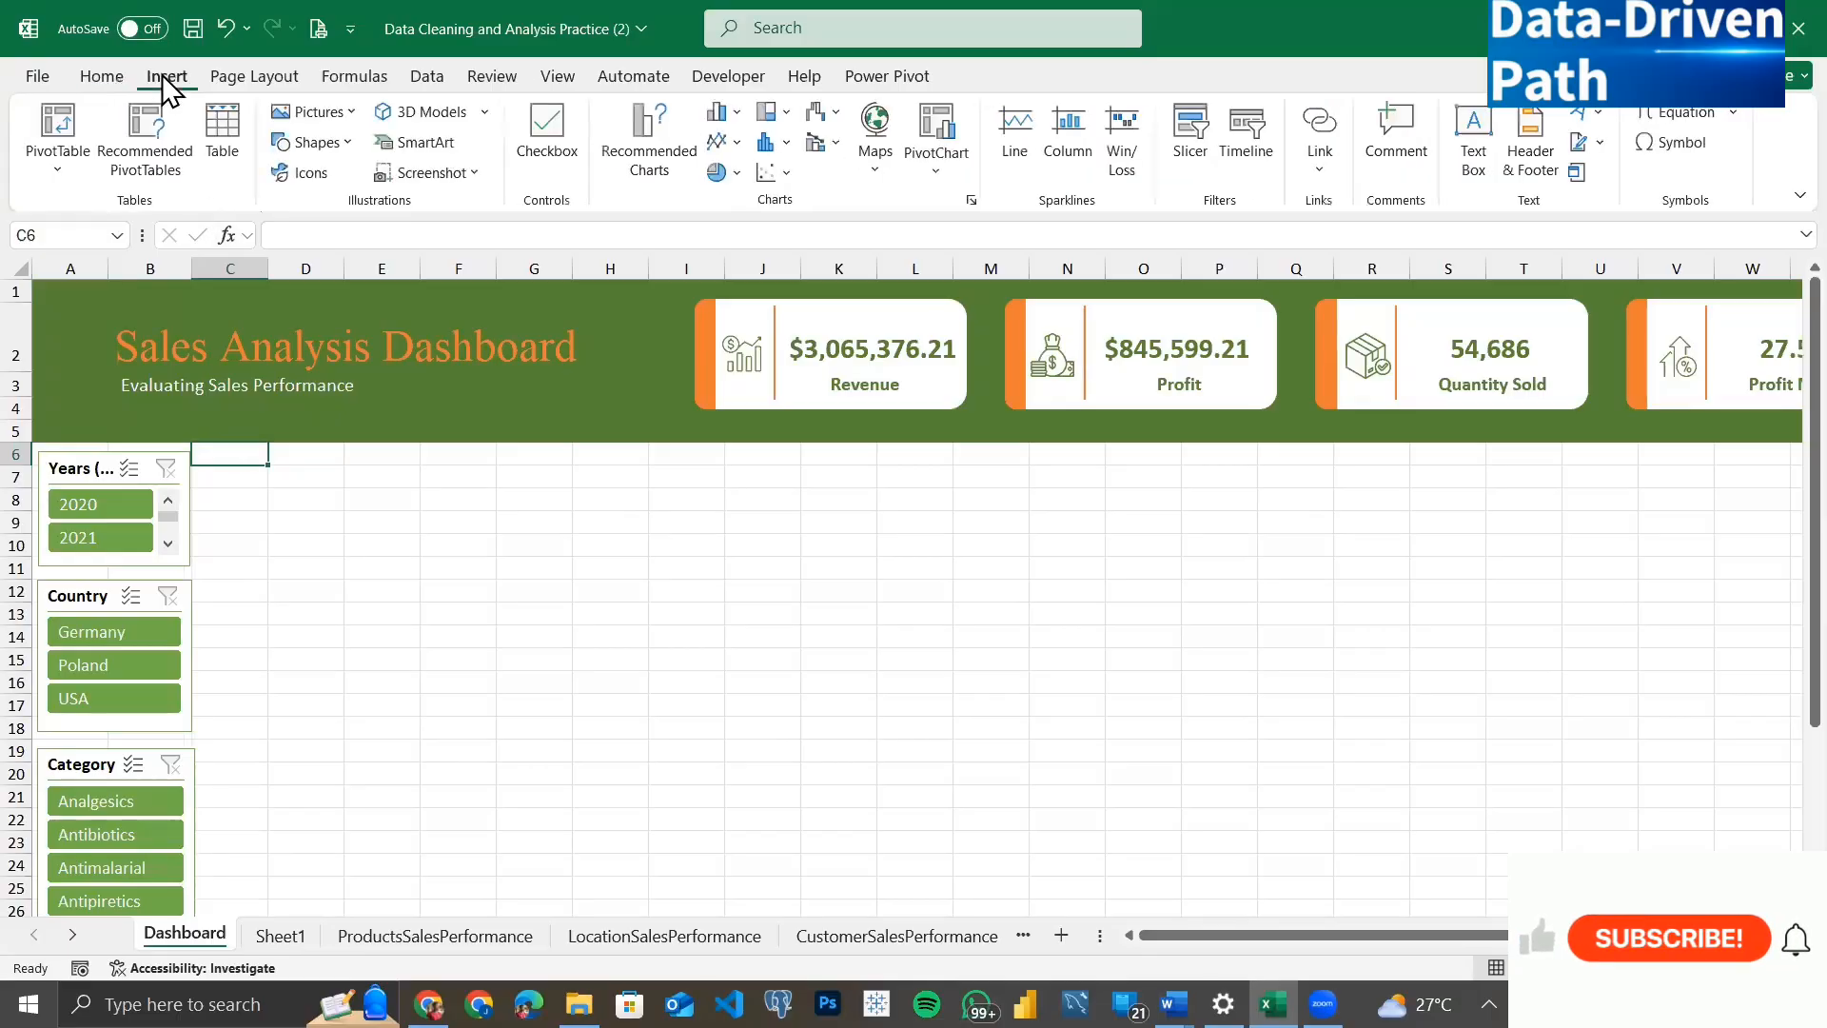
pyautogui.click(58, 133)
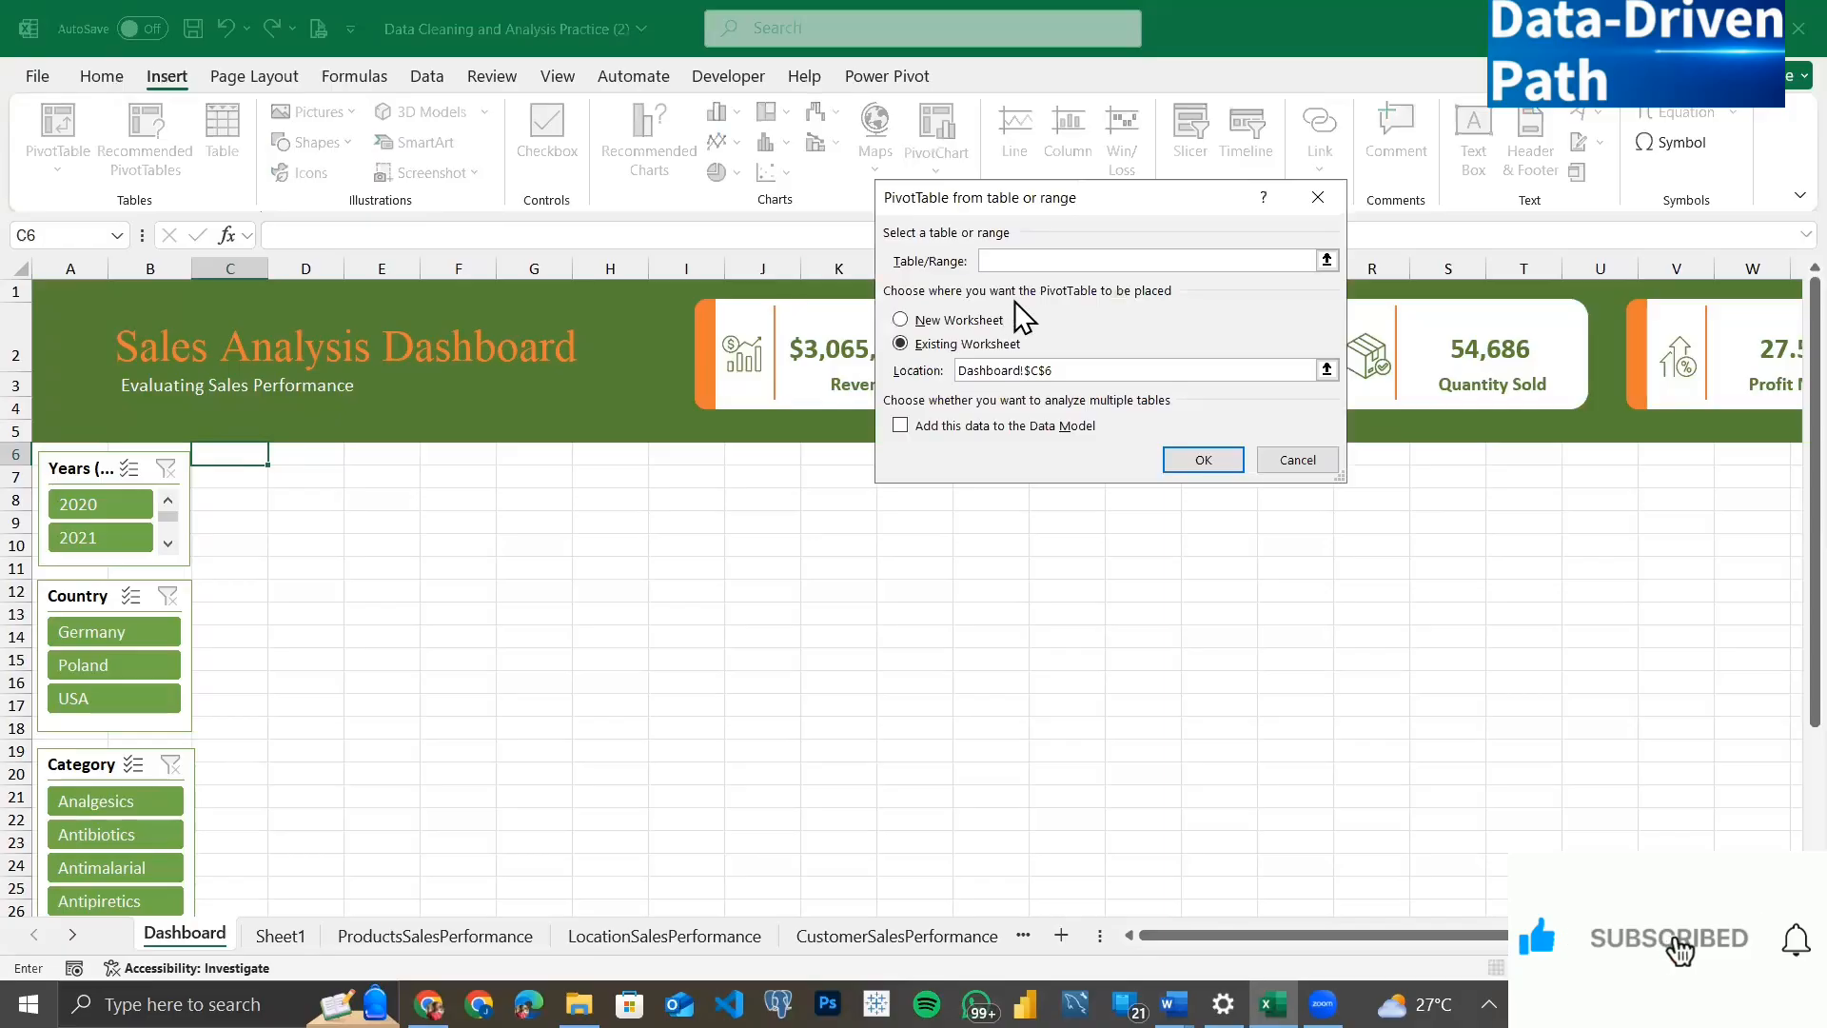
pyautogui.write('sale')
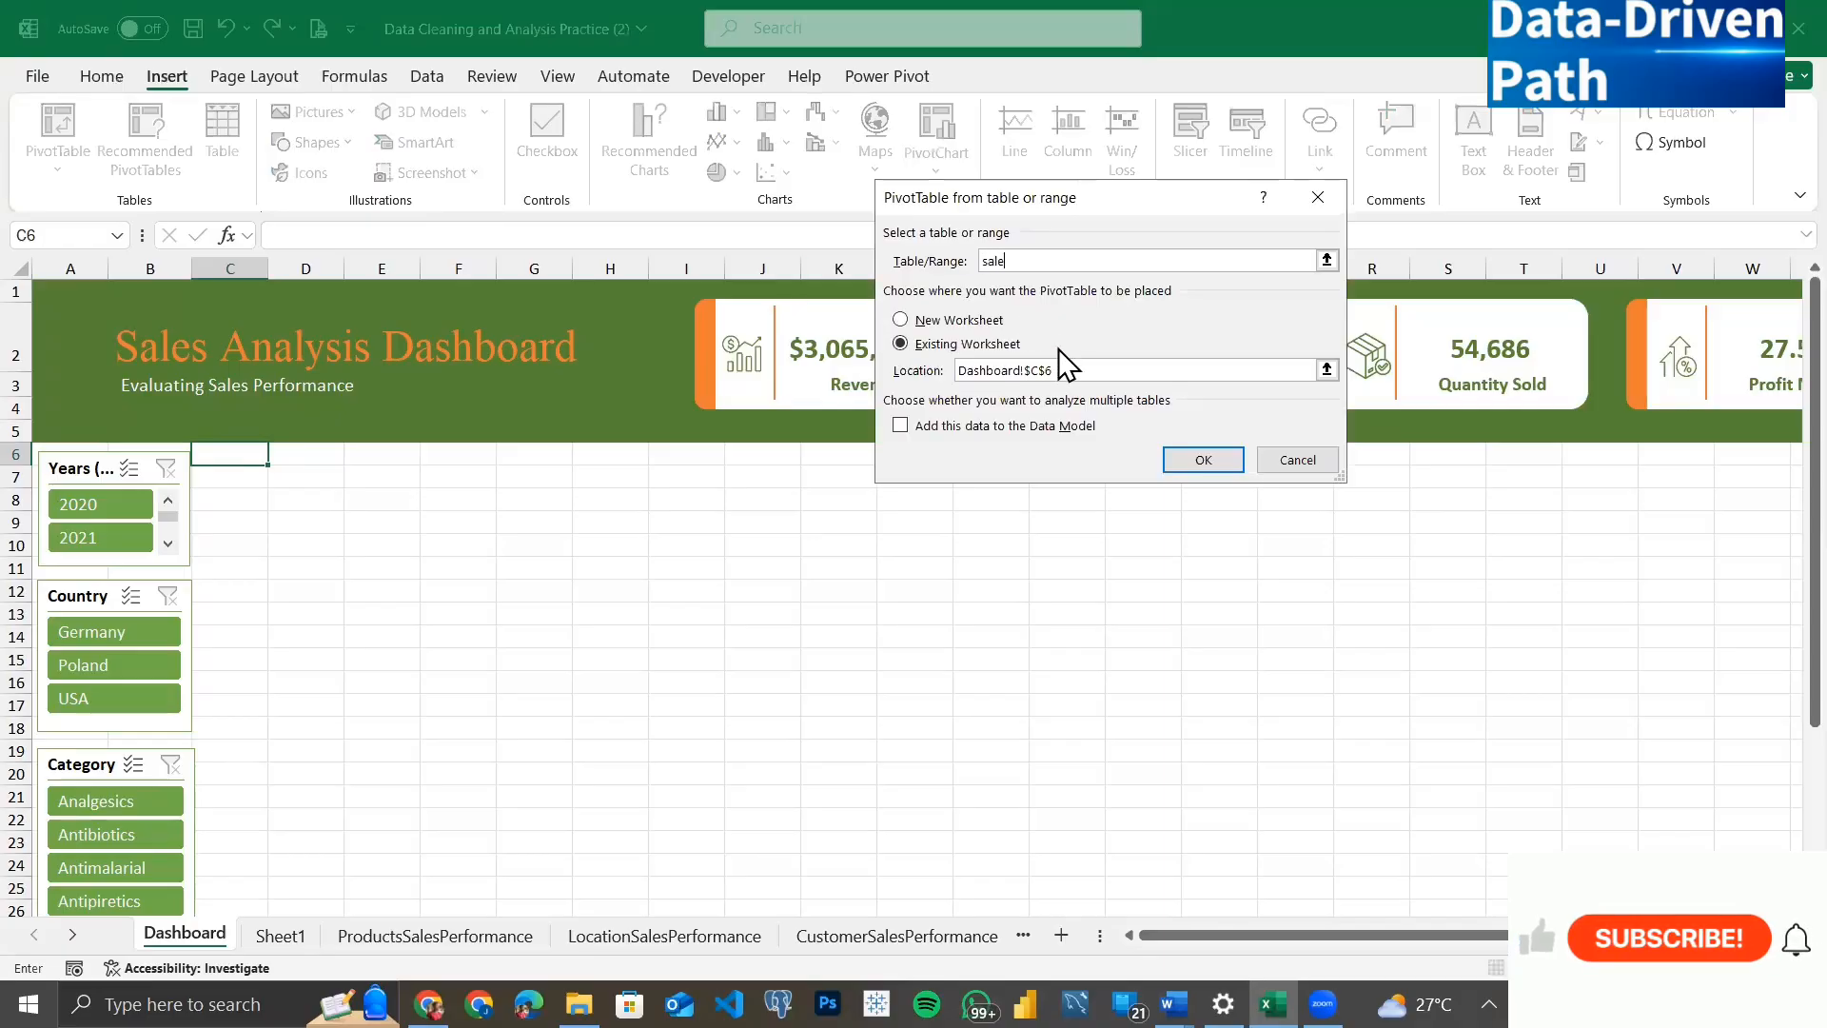
pyautogui.write('s_table')
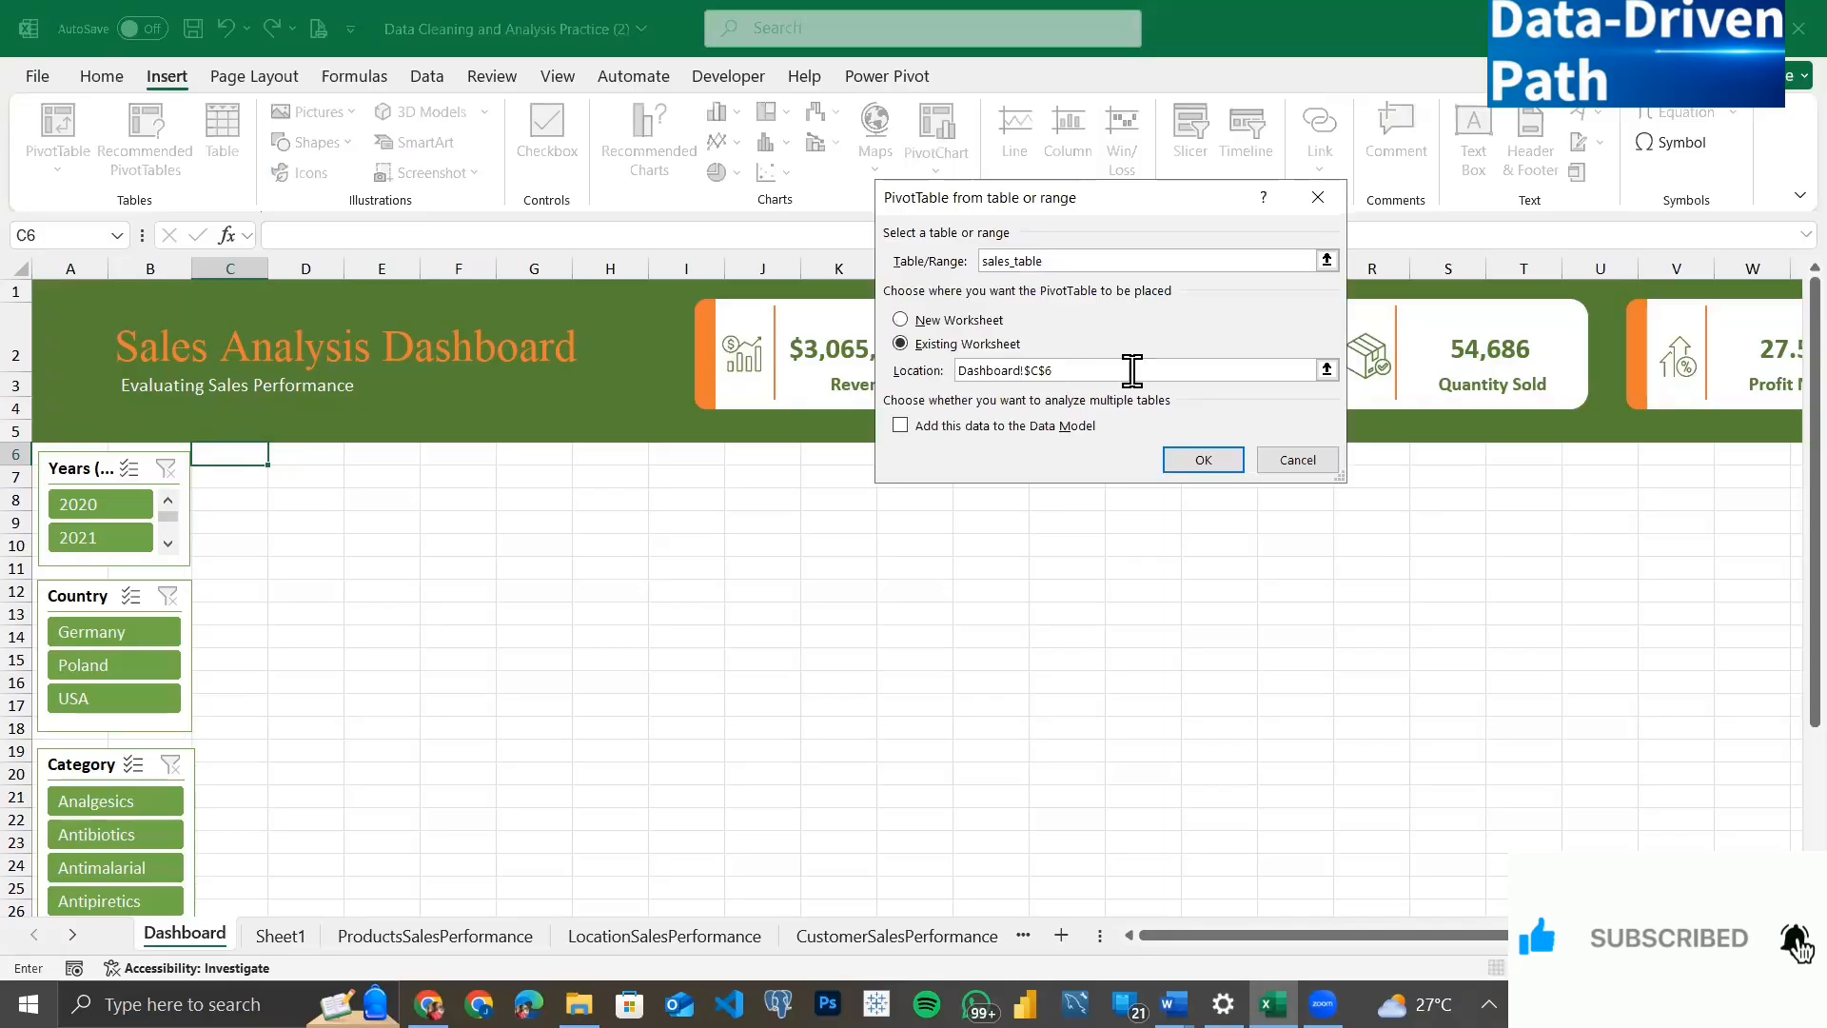
pyautogui.click(1203, 461)
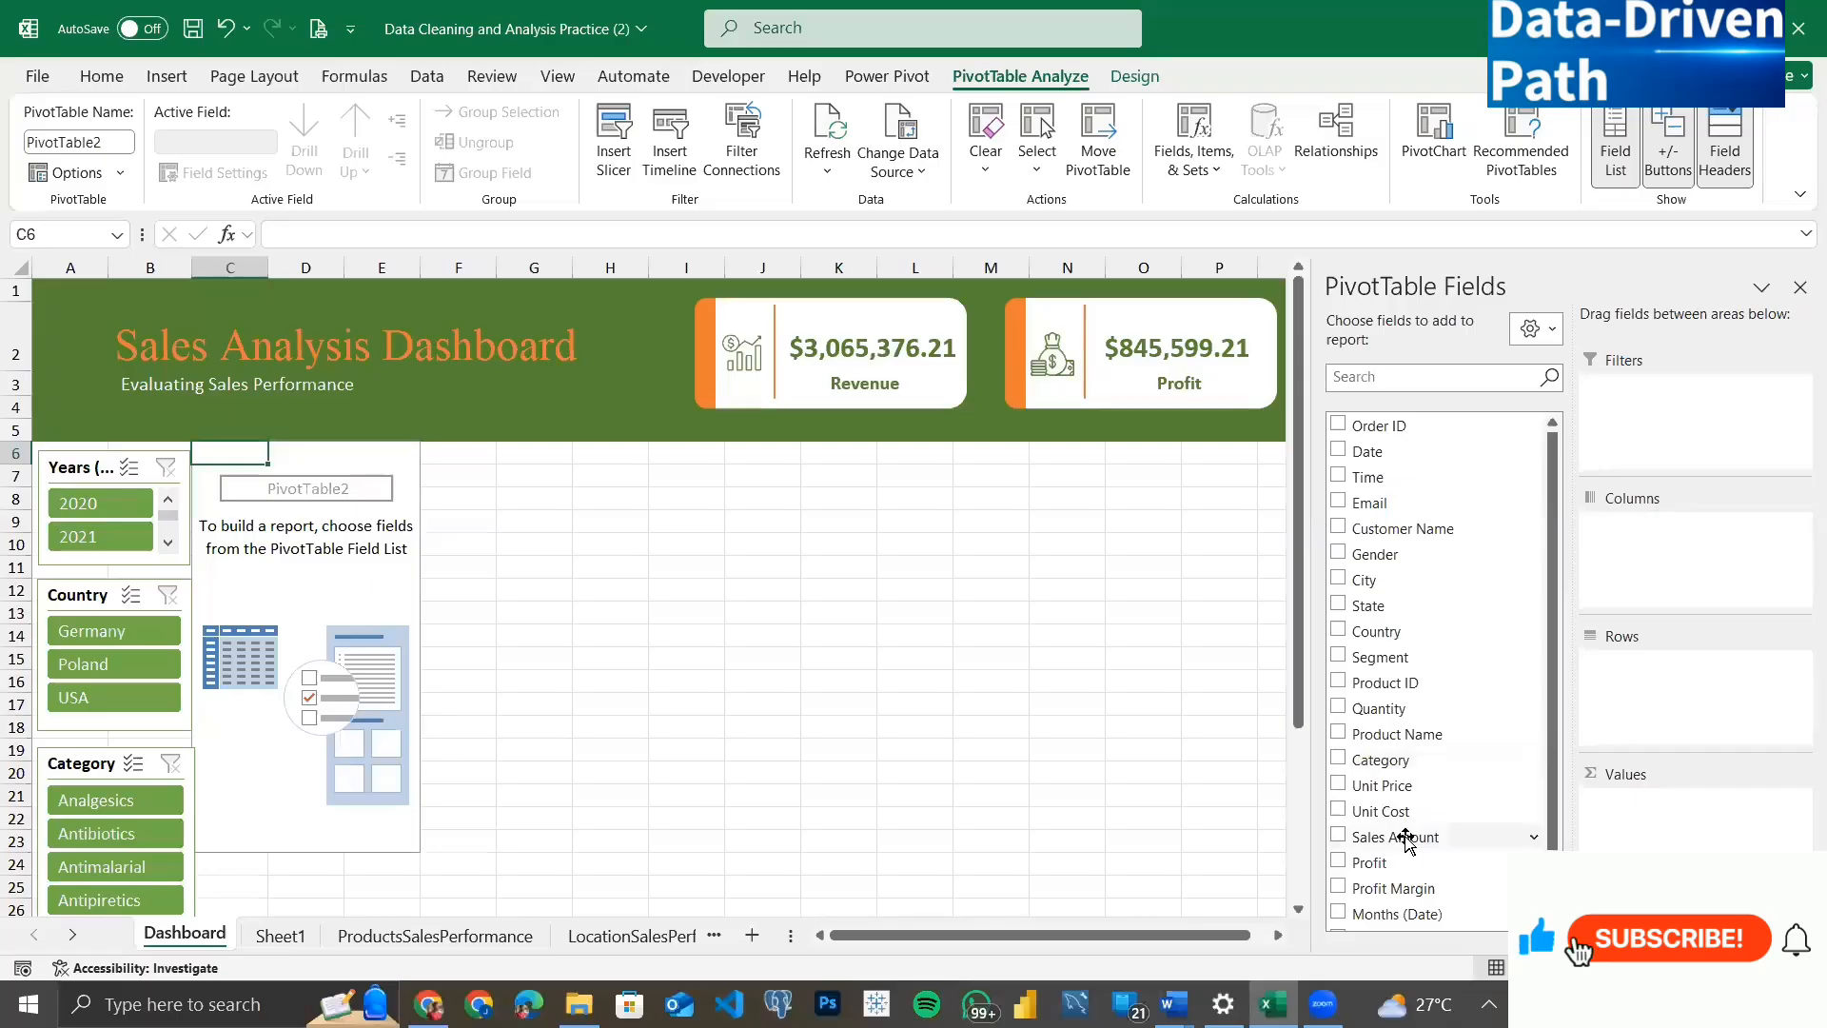
# Step: Set Product Name as the PivotTable's rows and add Quantity, Sales Amount and Profit as its values
pyautogui.click(1408, 733)
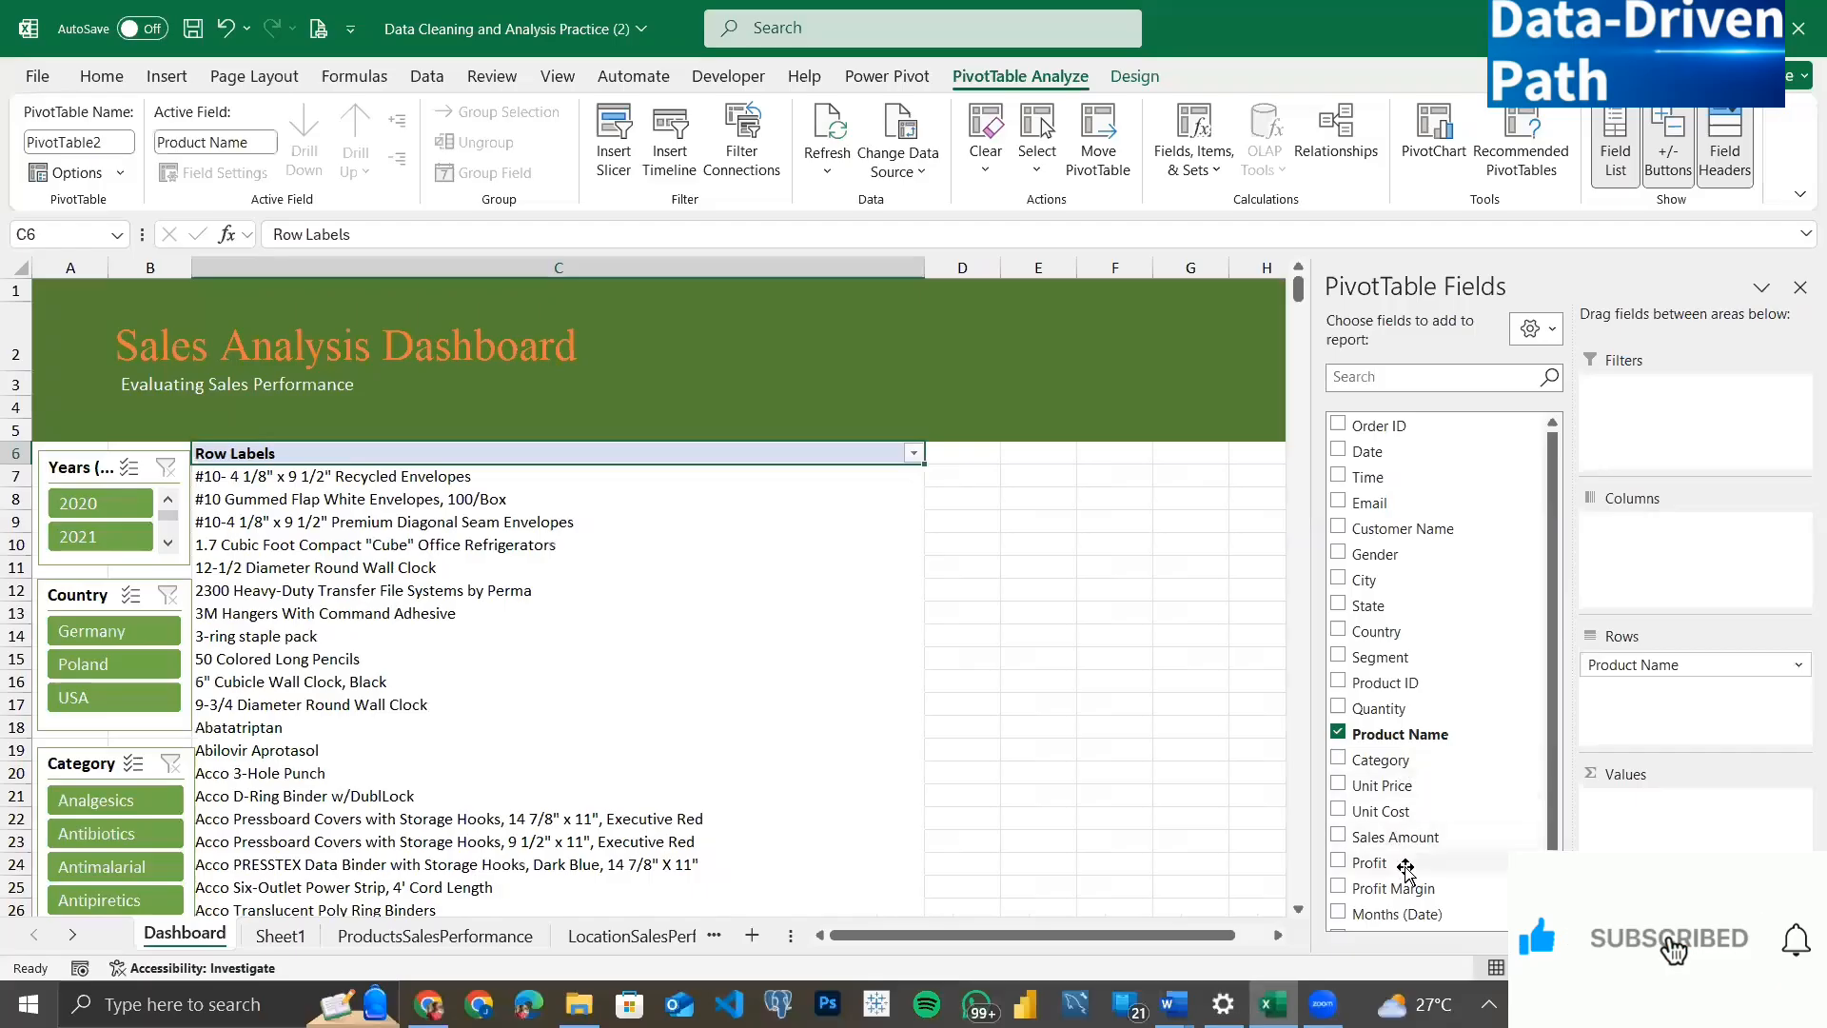
pyautogui.click(1401, 708)
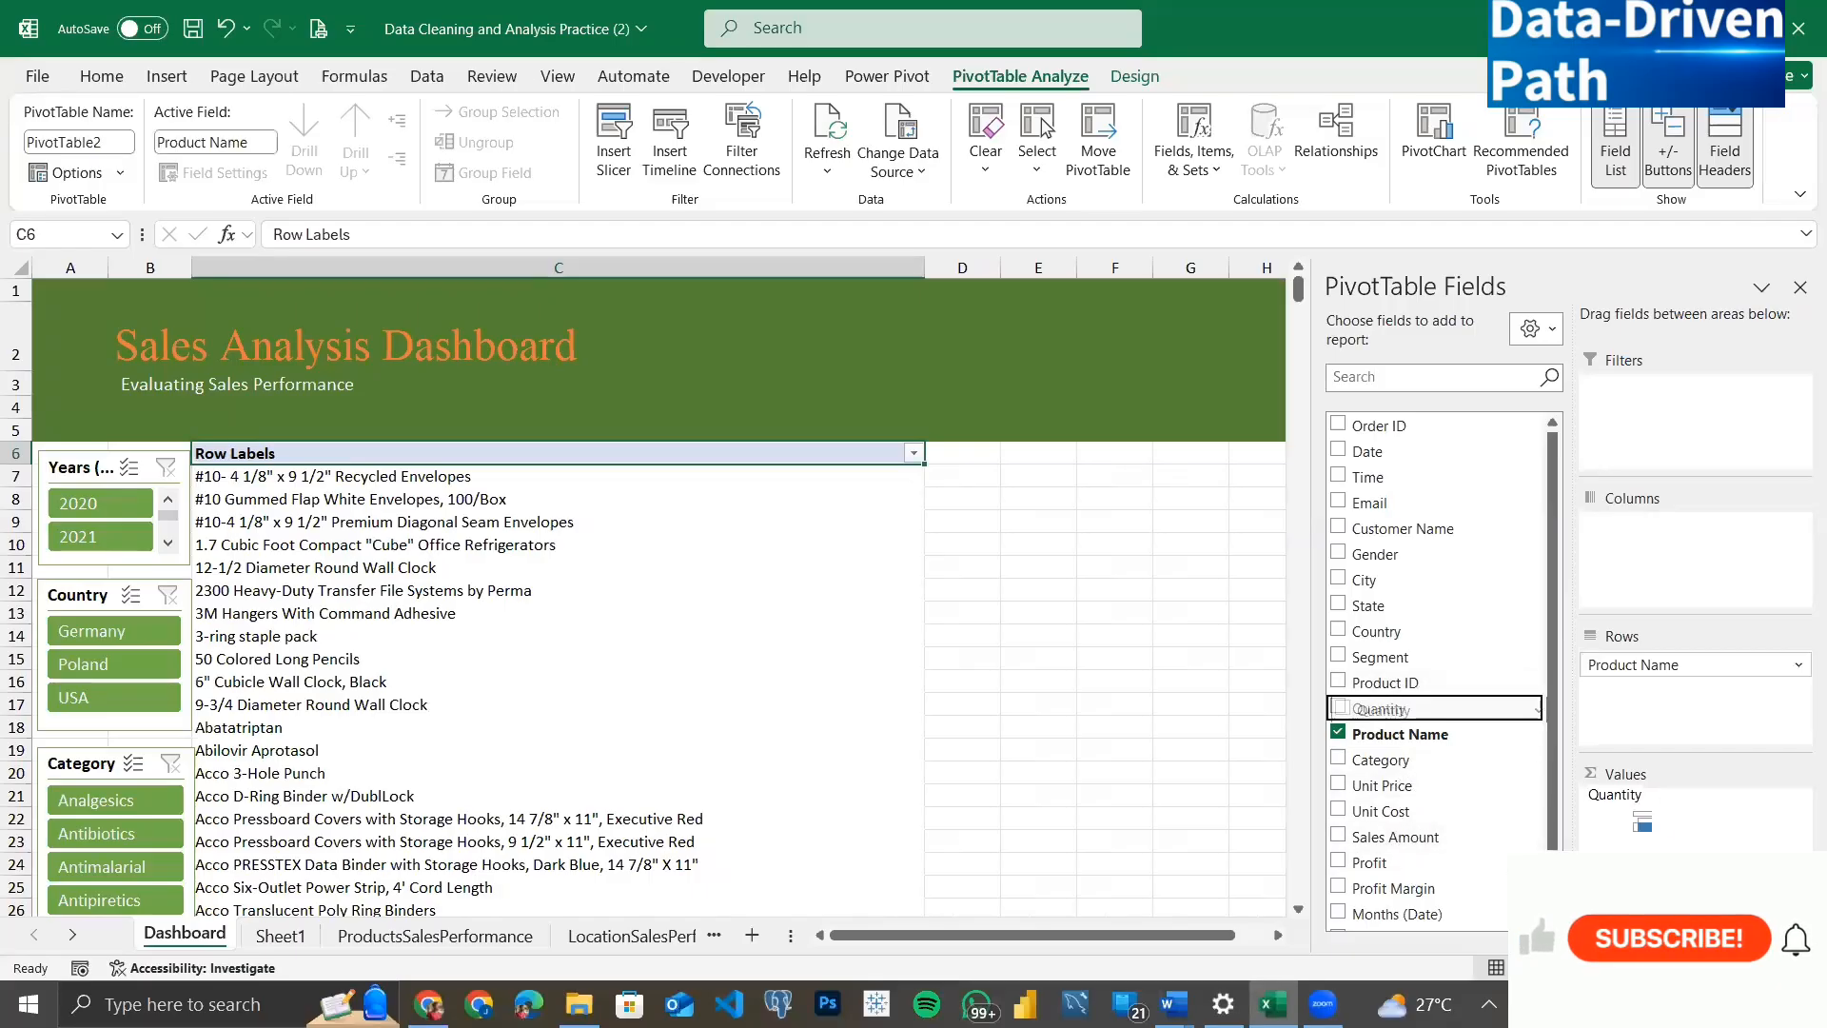
pyautogui.moveTo(1394, 836); pyautogui.dragTo(1686, 842)
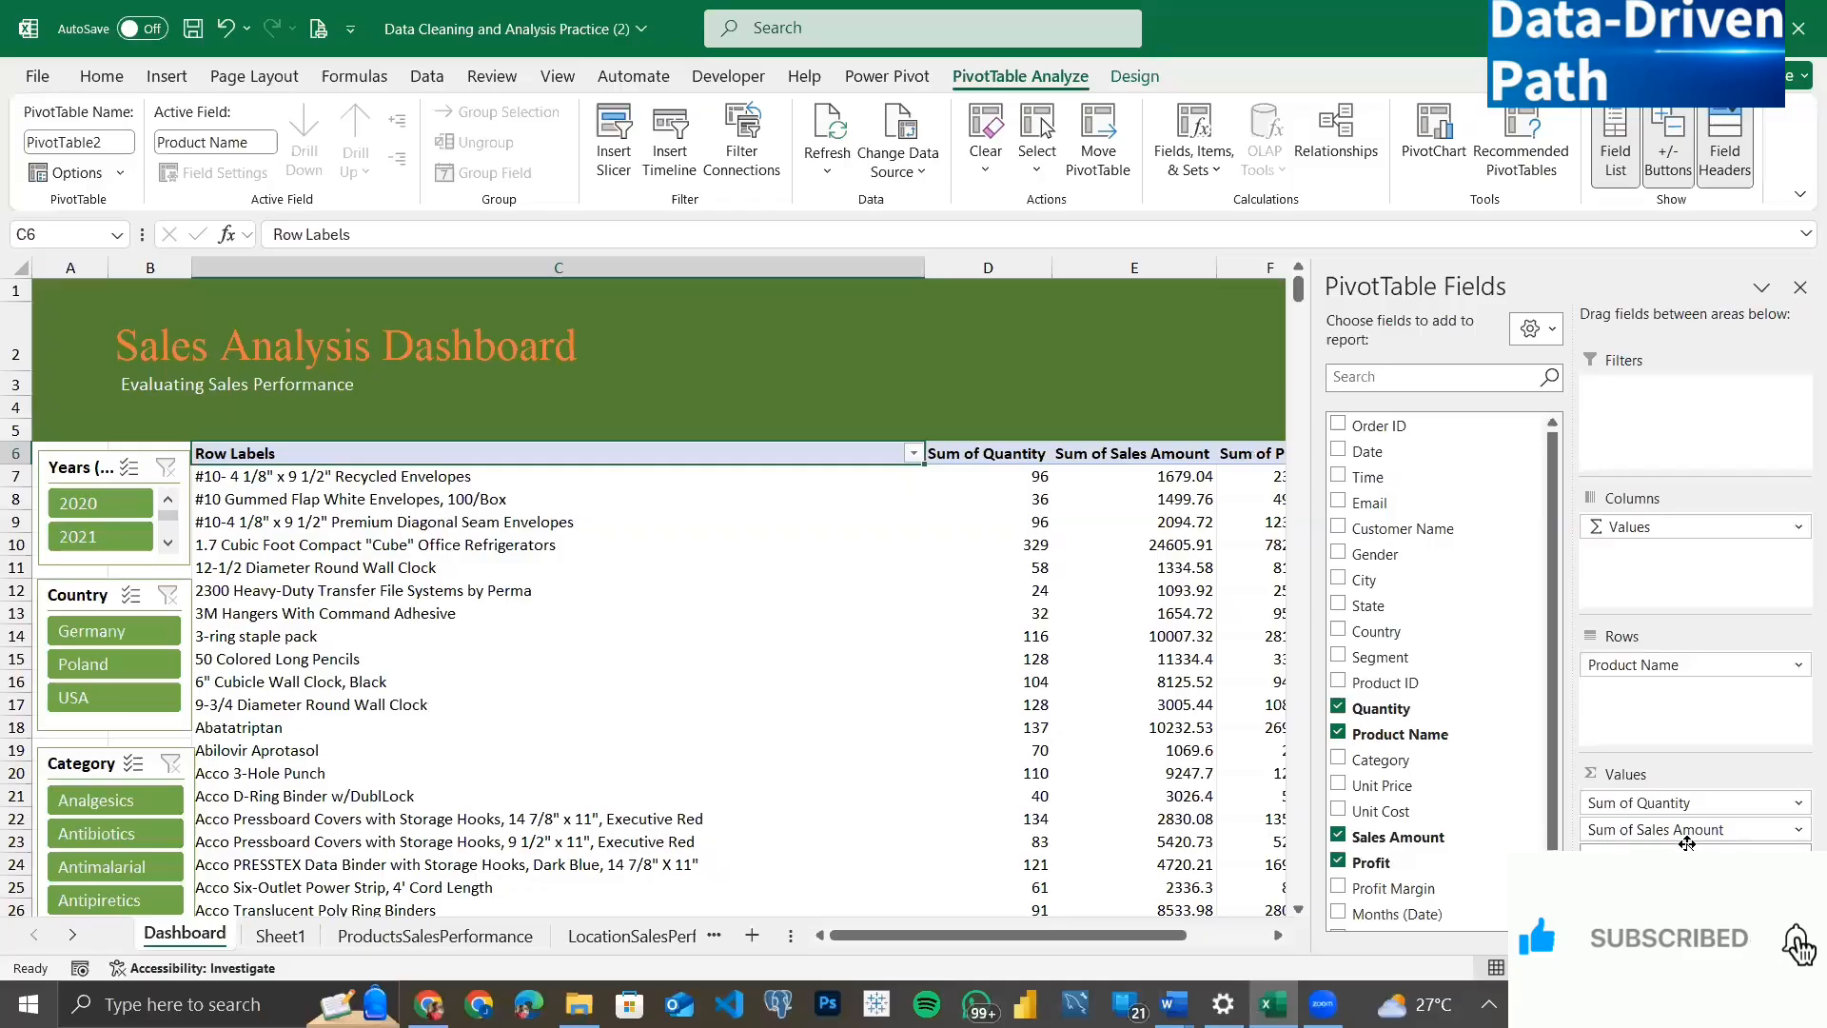
pyautogui.hscroll(2, 1117, 693)
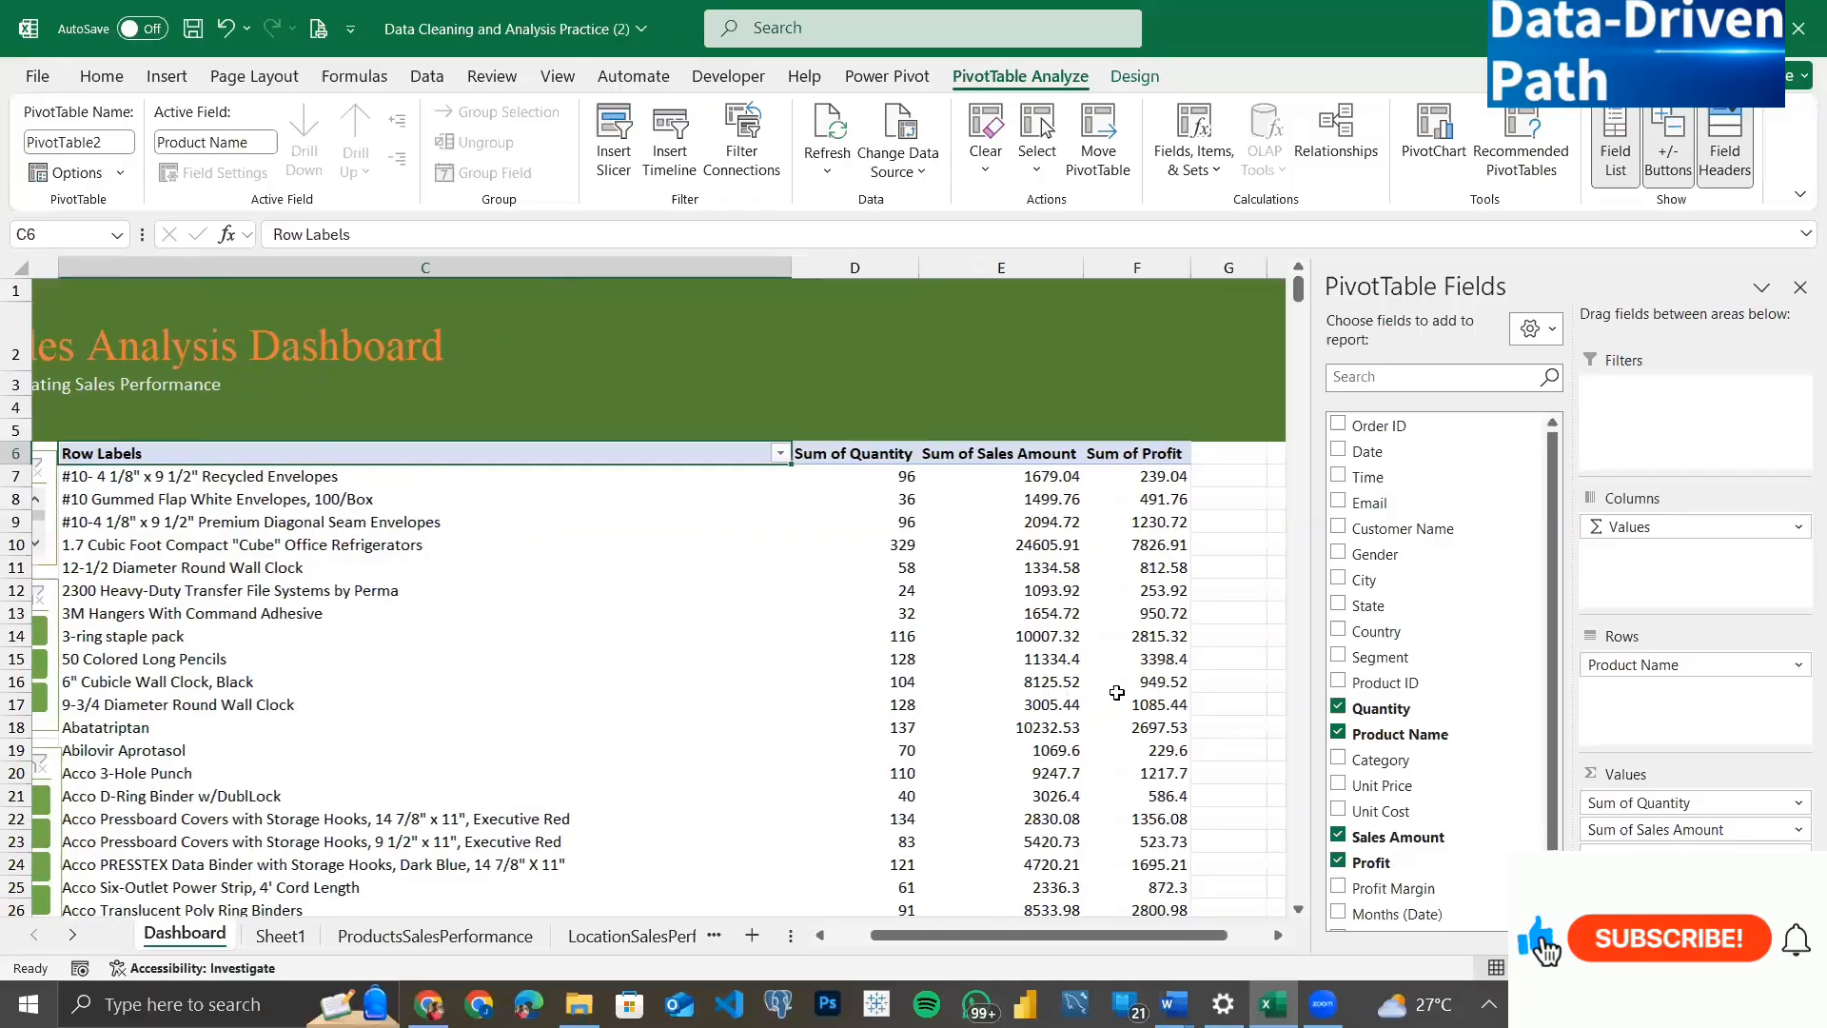
pyautogui.hscroll(-2, 1118, 693)
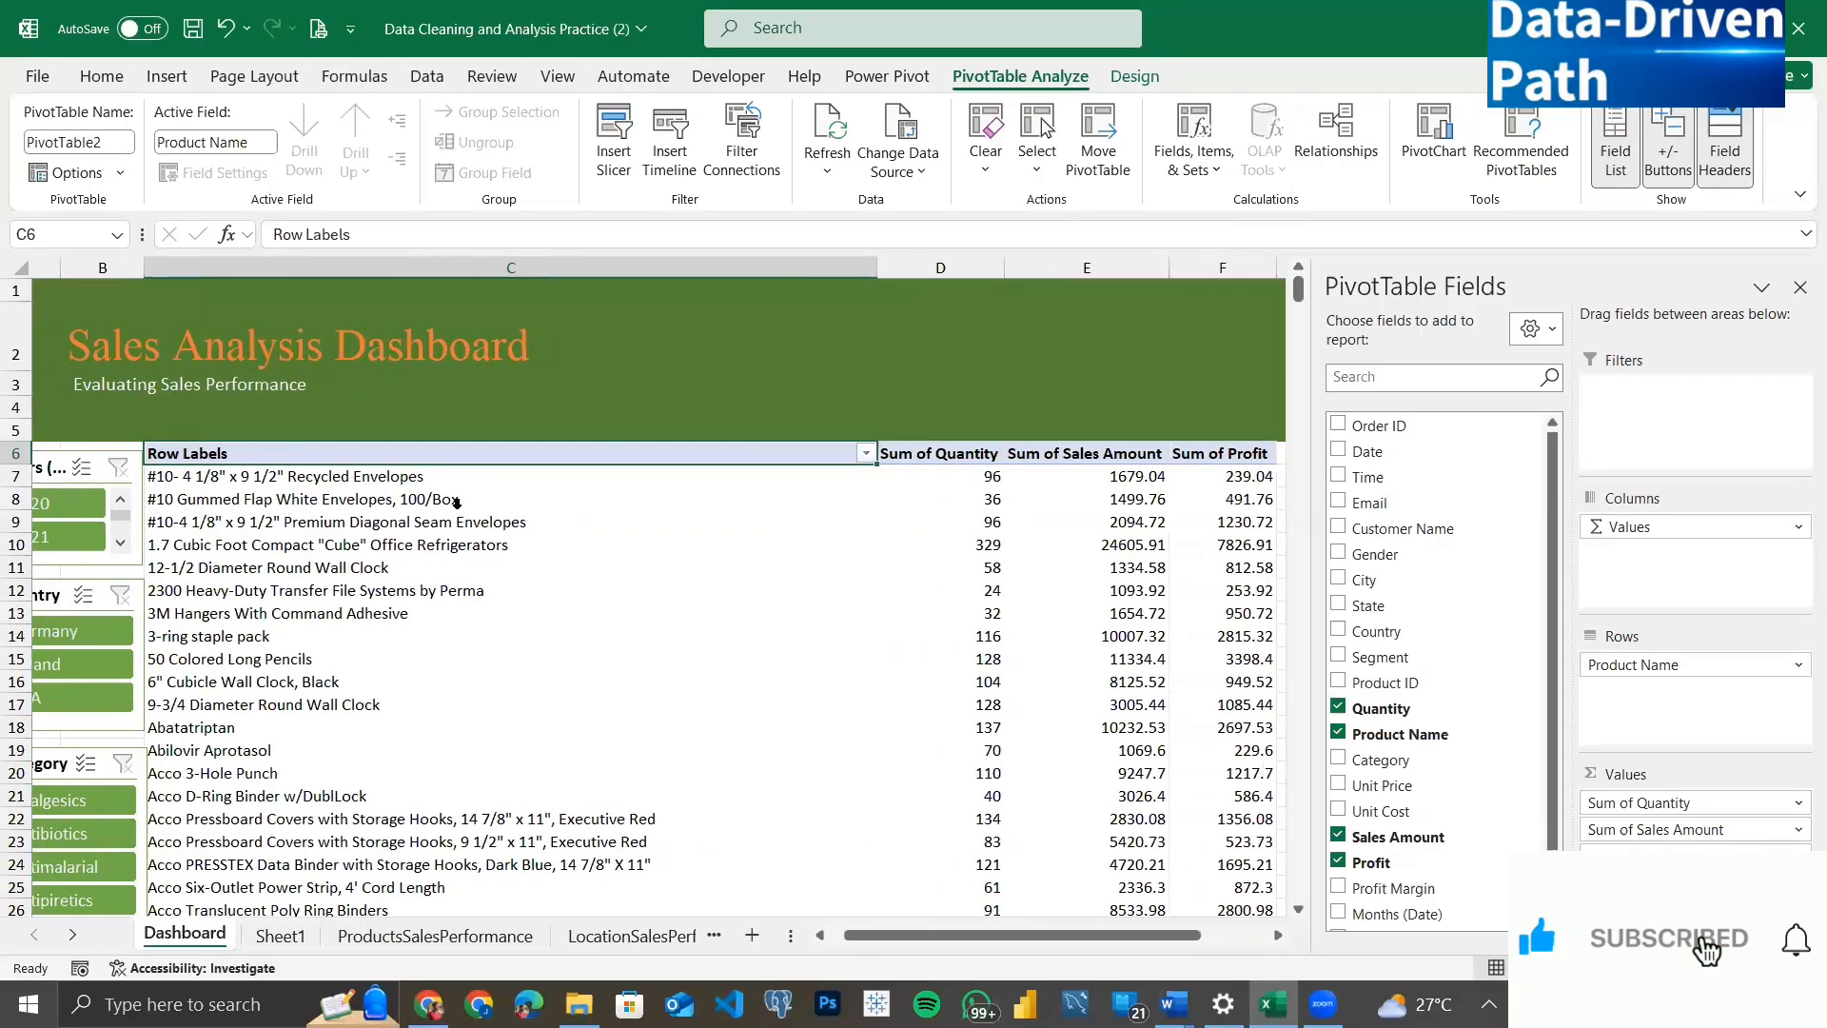
# Step: Filter the product names to the top 25 items by Sum of Sales Amount
pyautogui.rightClick(292, 525)
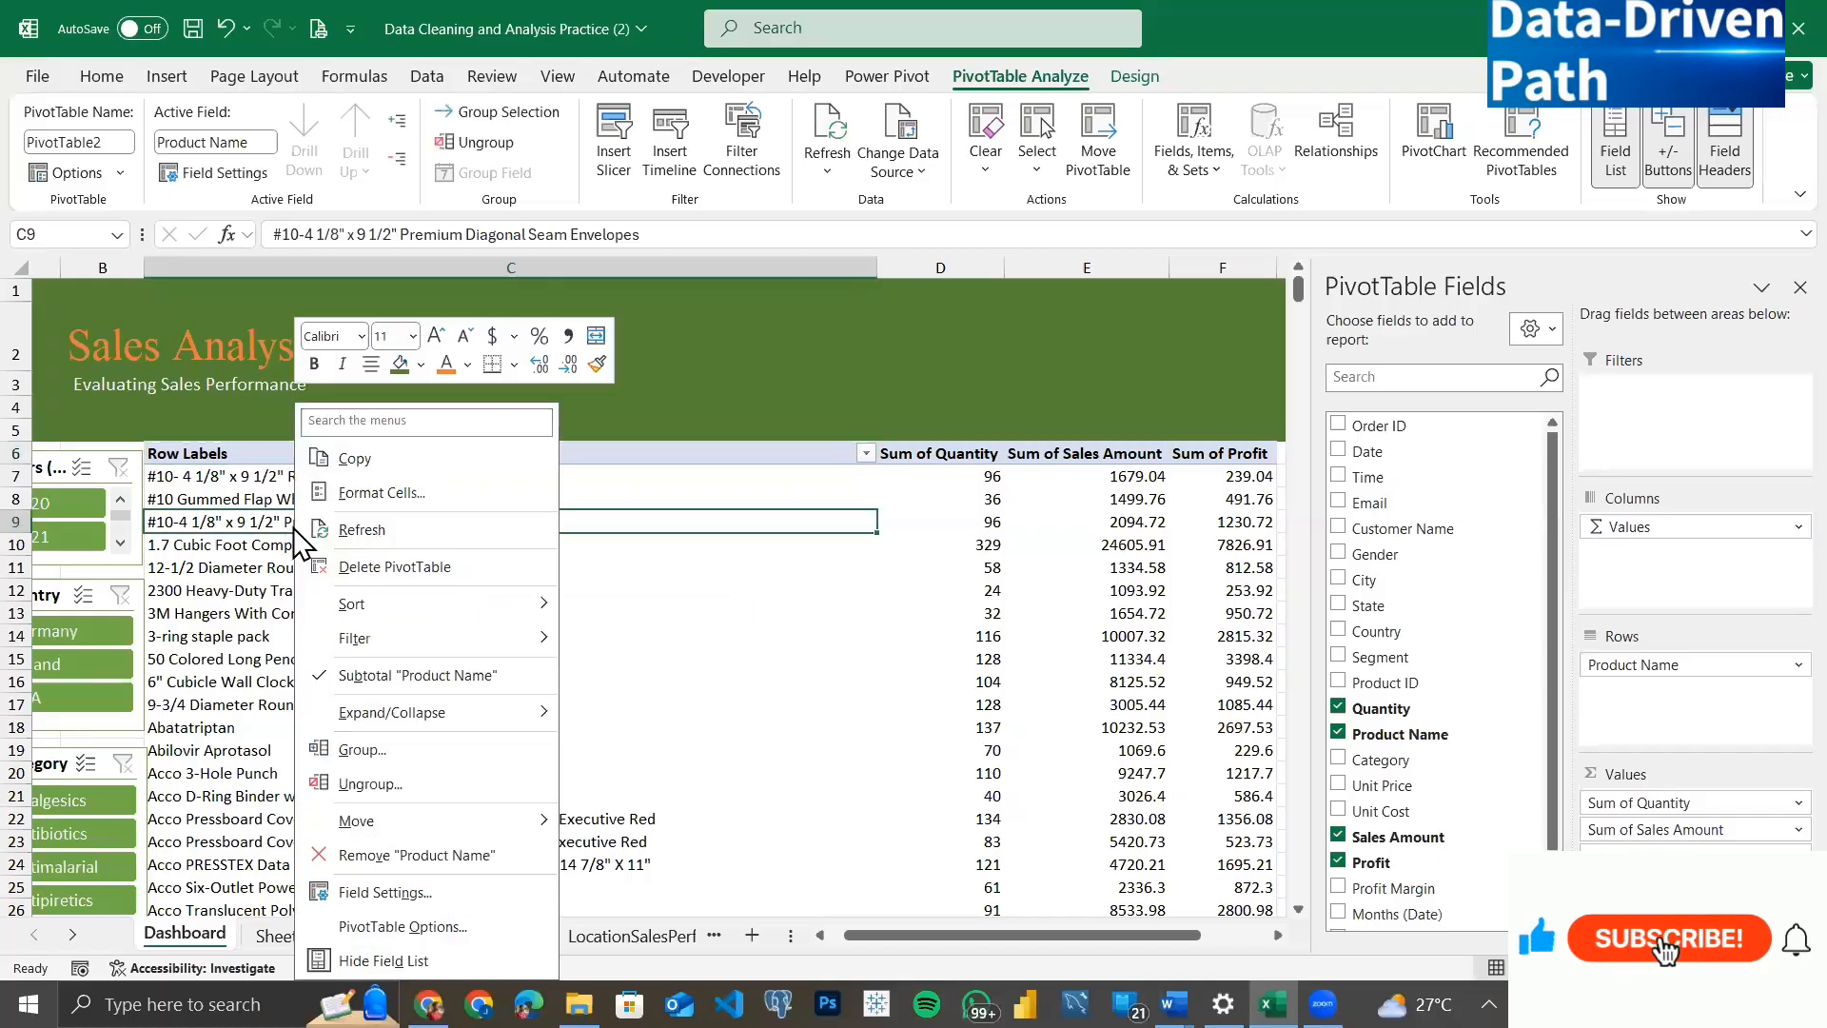
pyautogui.moveTo(509, 647)
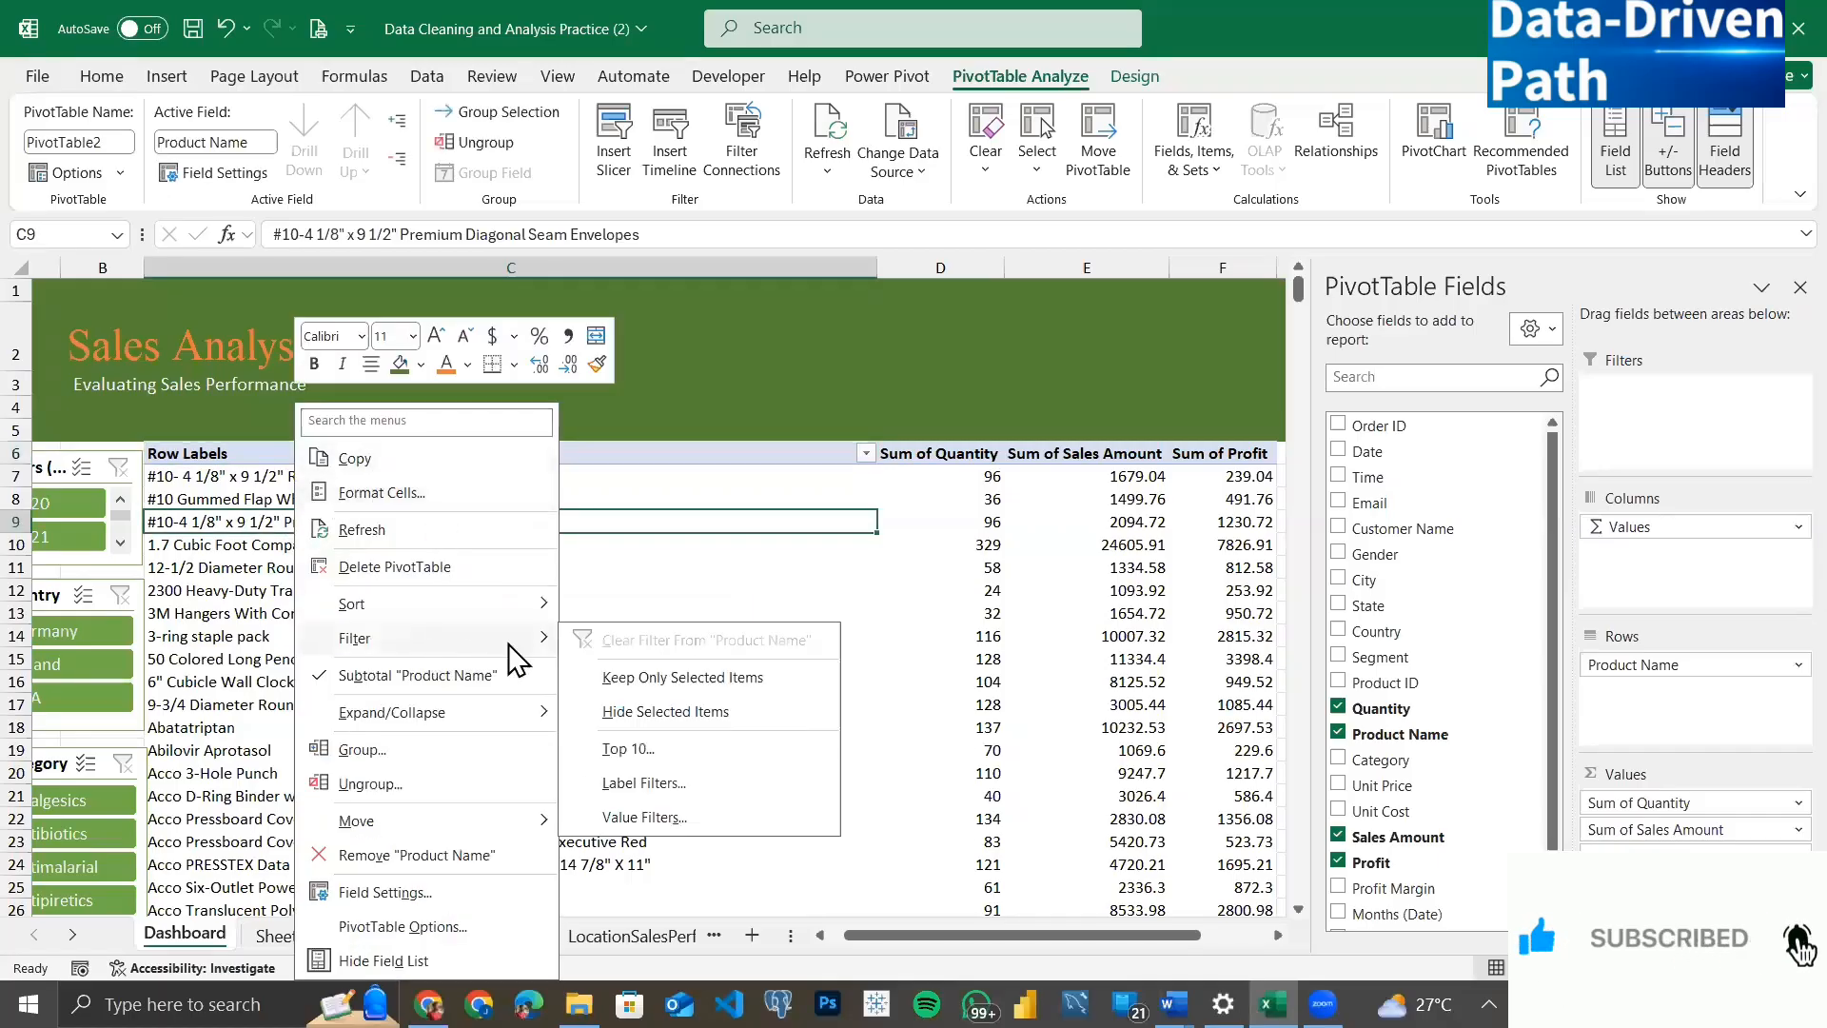
pyautogui.click(622, 748)
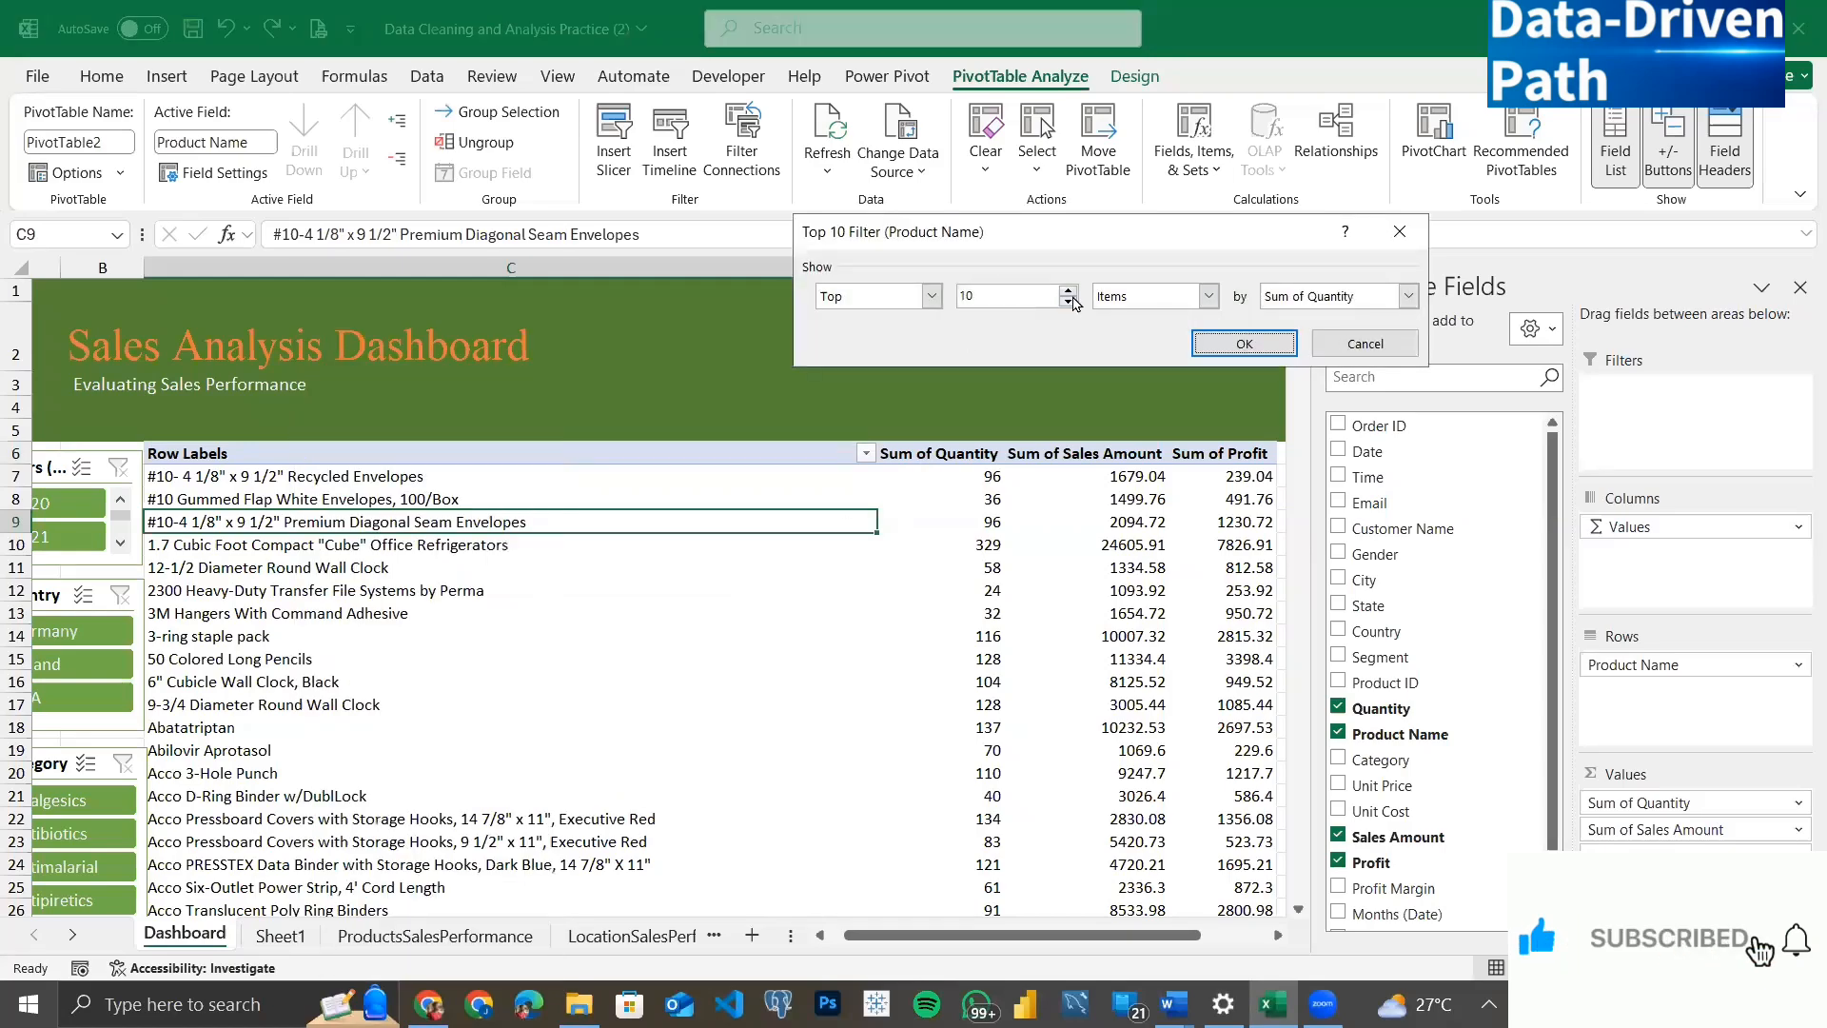
pyautogui.click(1011, 299)
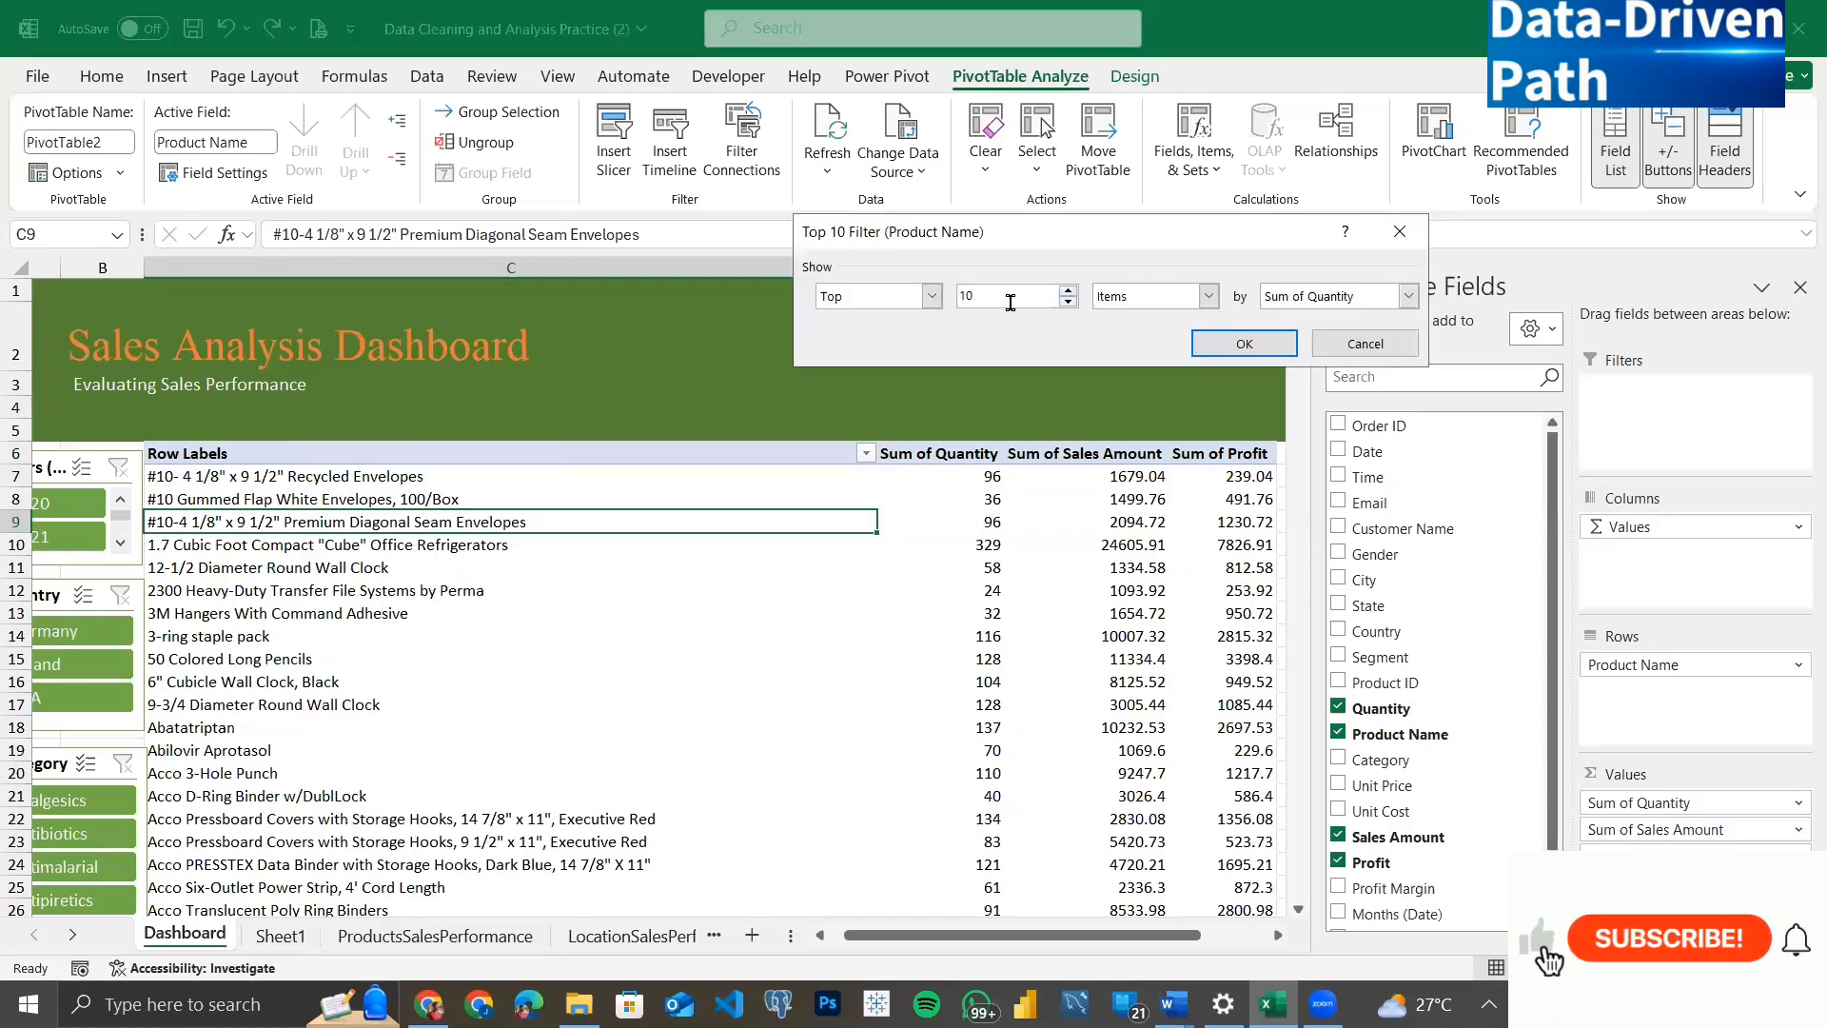
pyautogui.press('BackSpace')
pyautogui.press('BackSpace')
pyautogui.write('25')
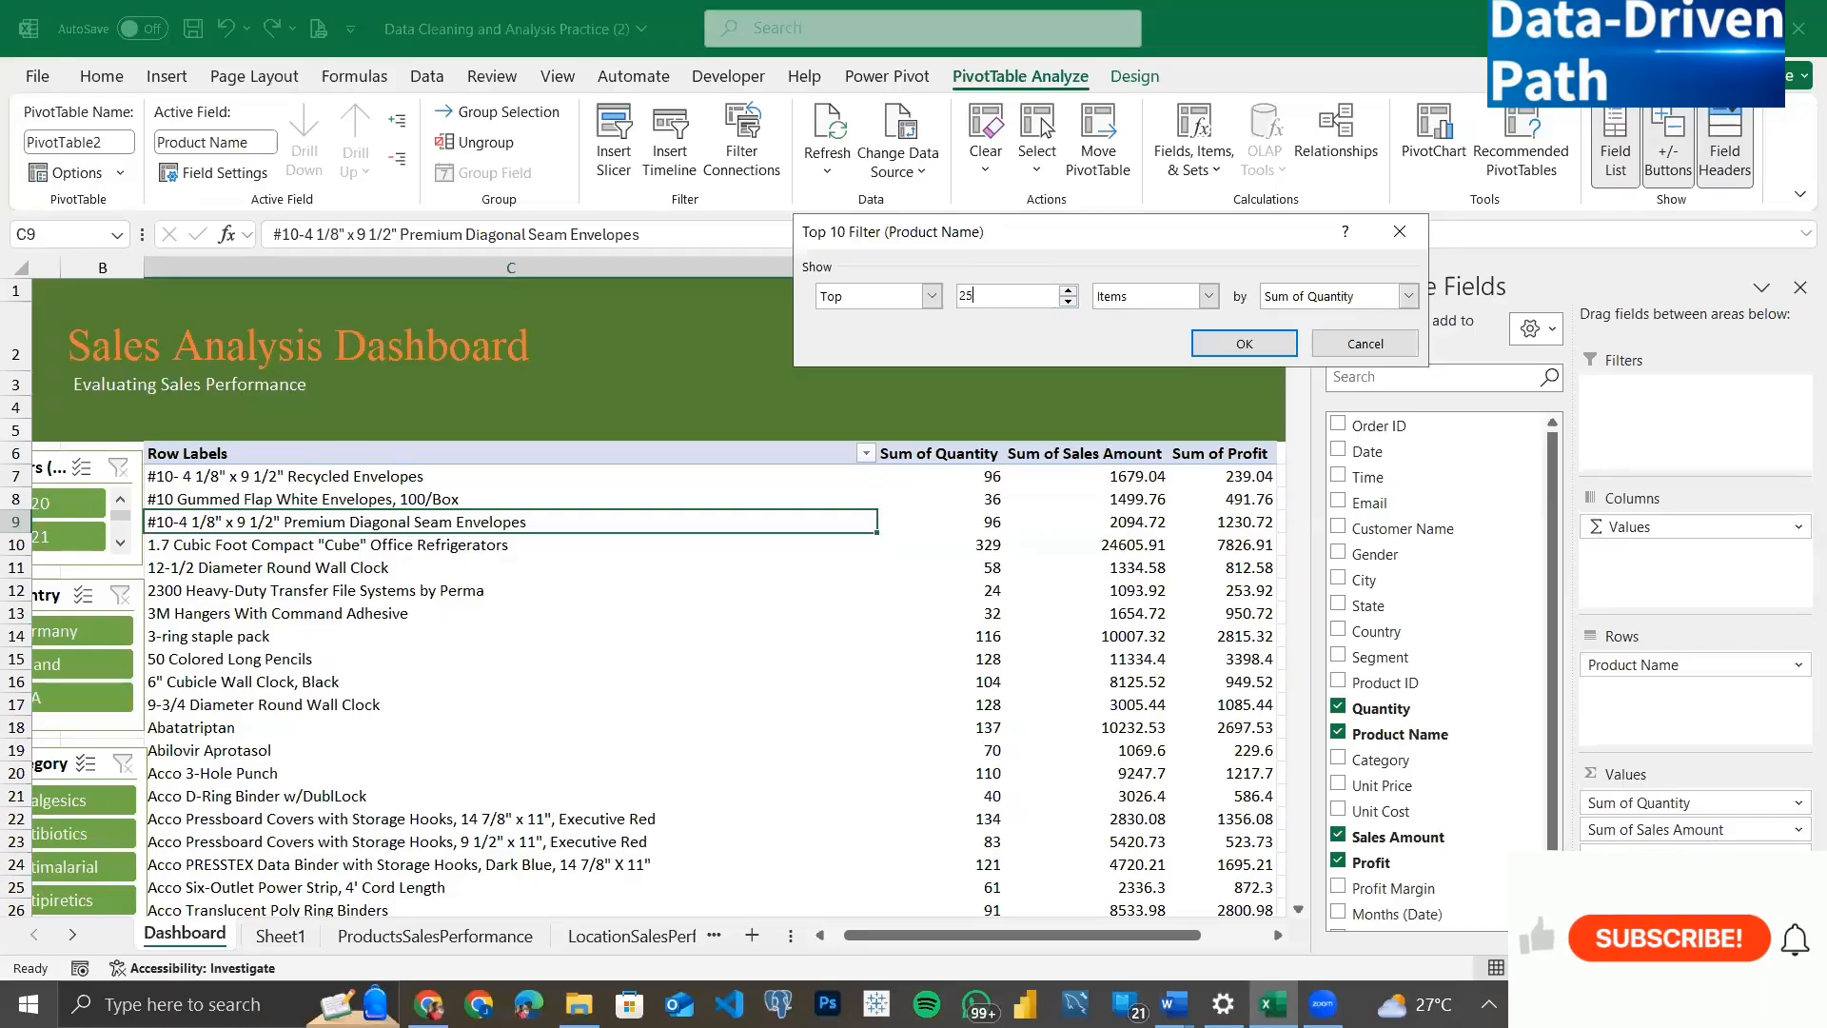
pyautogui.click(1406, 299)
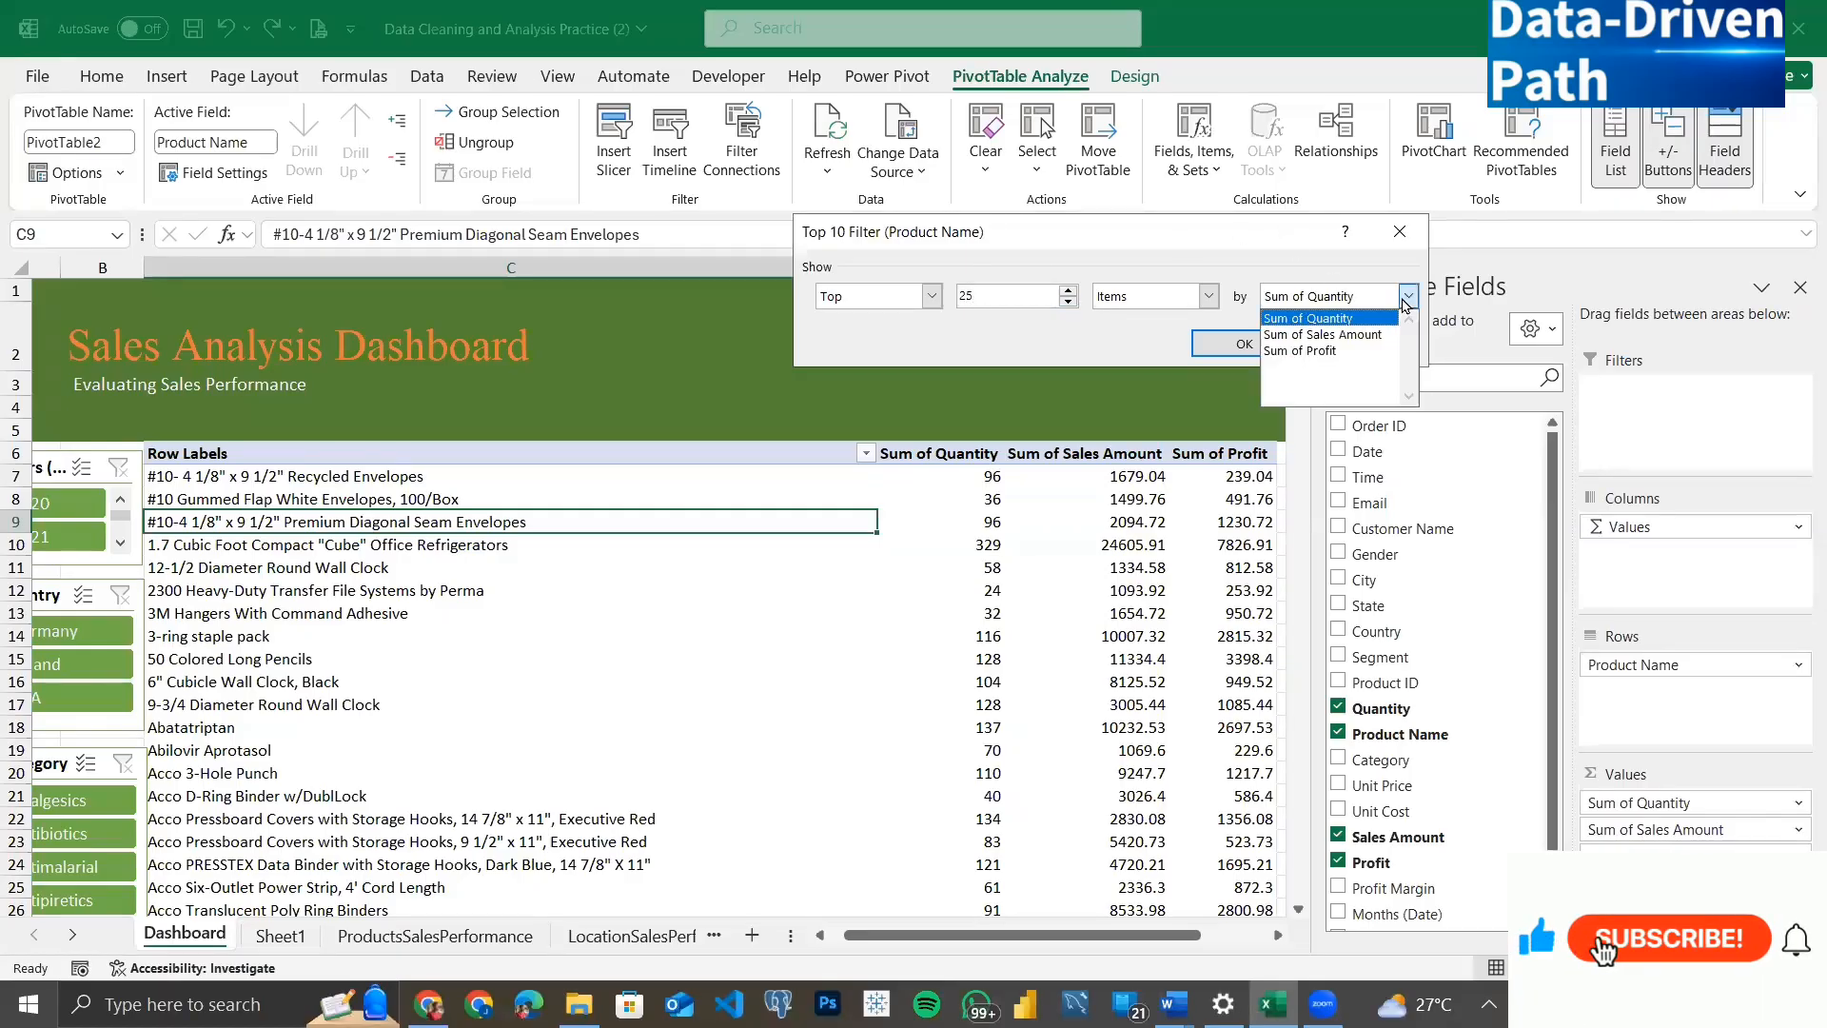
pyautogui.click(1358, 347)
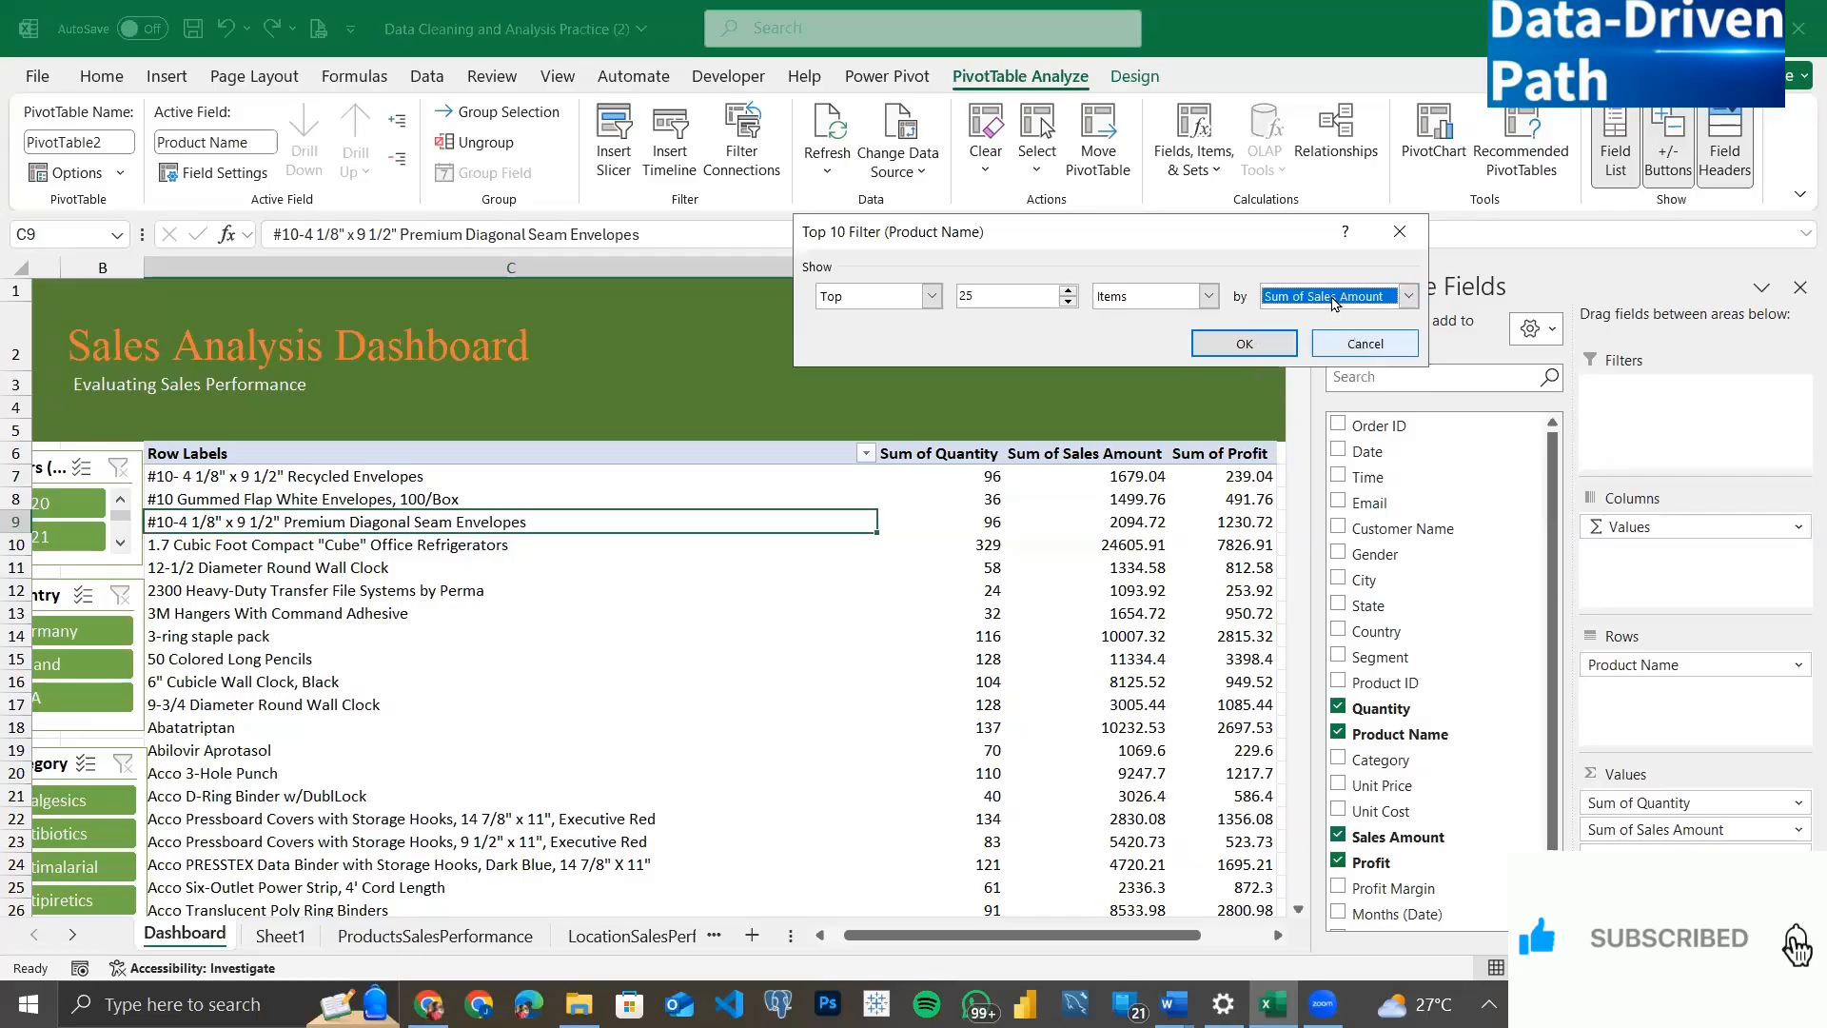
pyautogui.click(1261, 343)
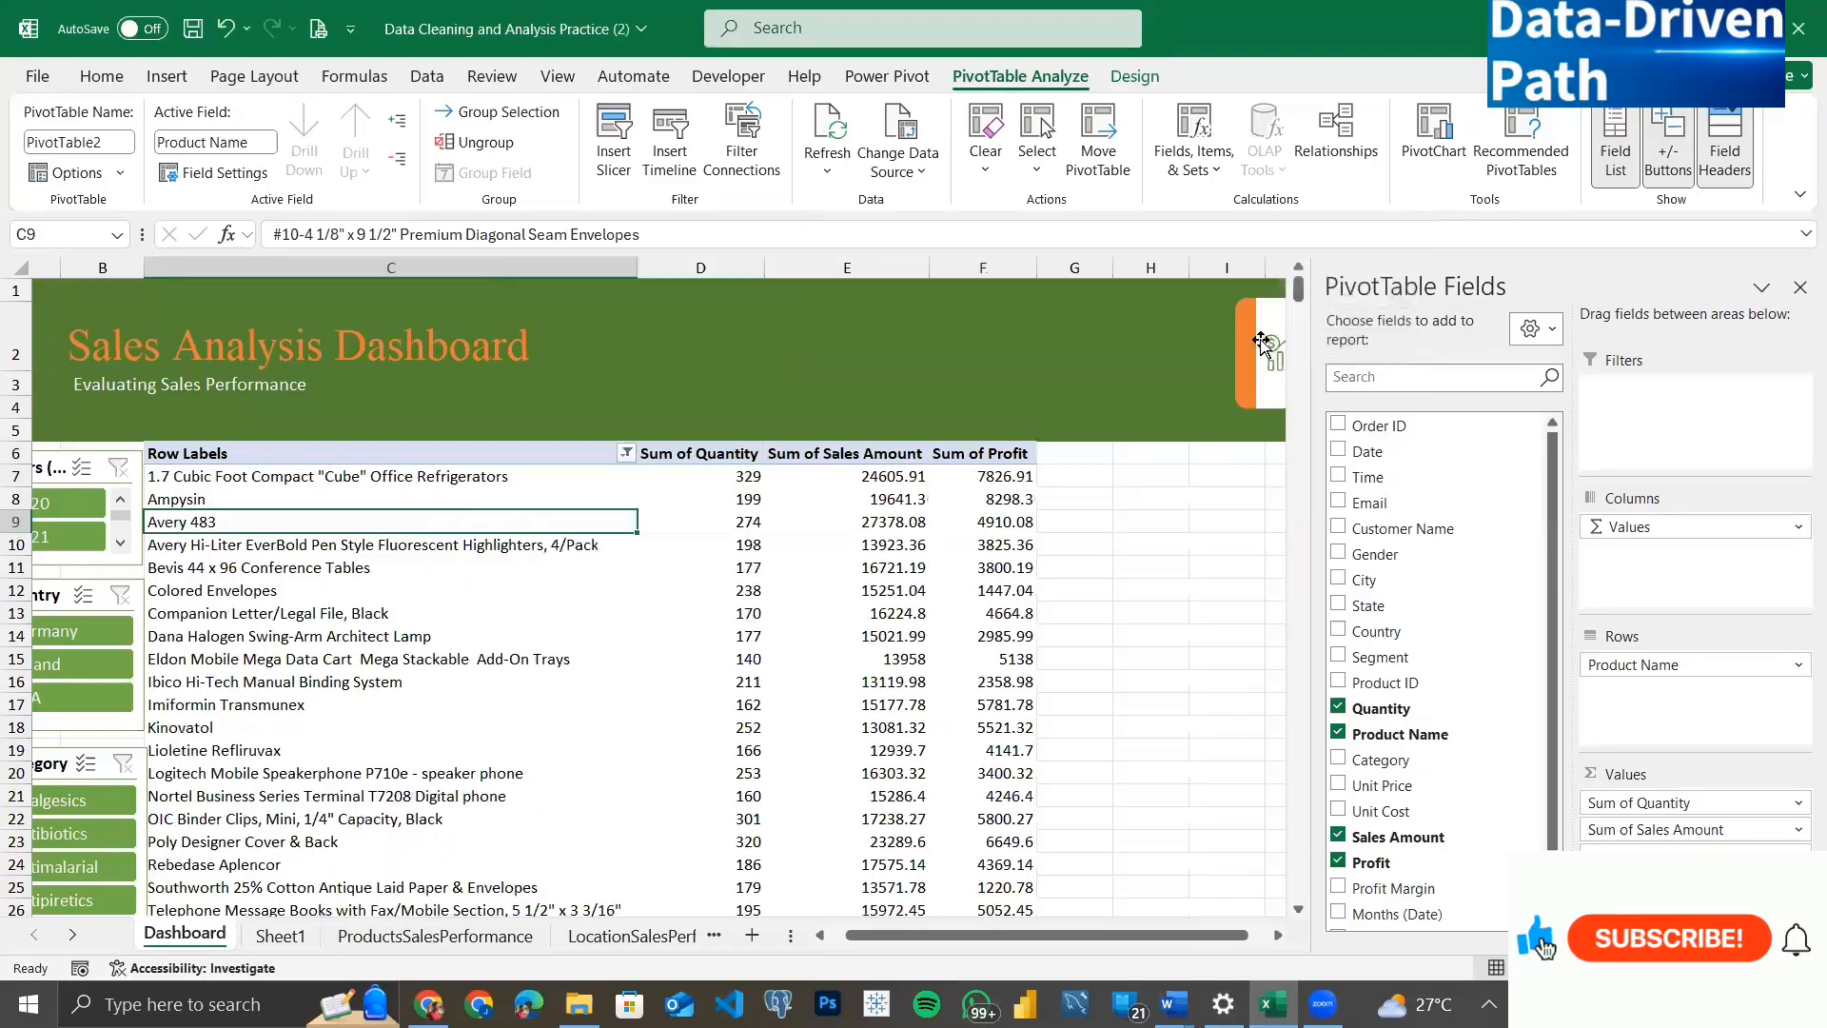
# Step: Narrow column C so the long product names are cut off and the PivotTable takes up less width
pyautogui.scroll(-3, 1259, 340)
pyautogui.scroll(3, 579, 508)
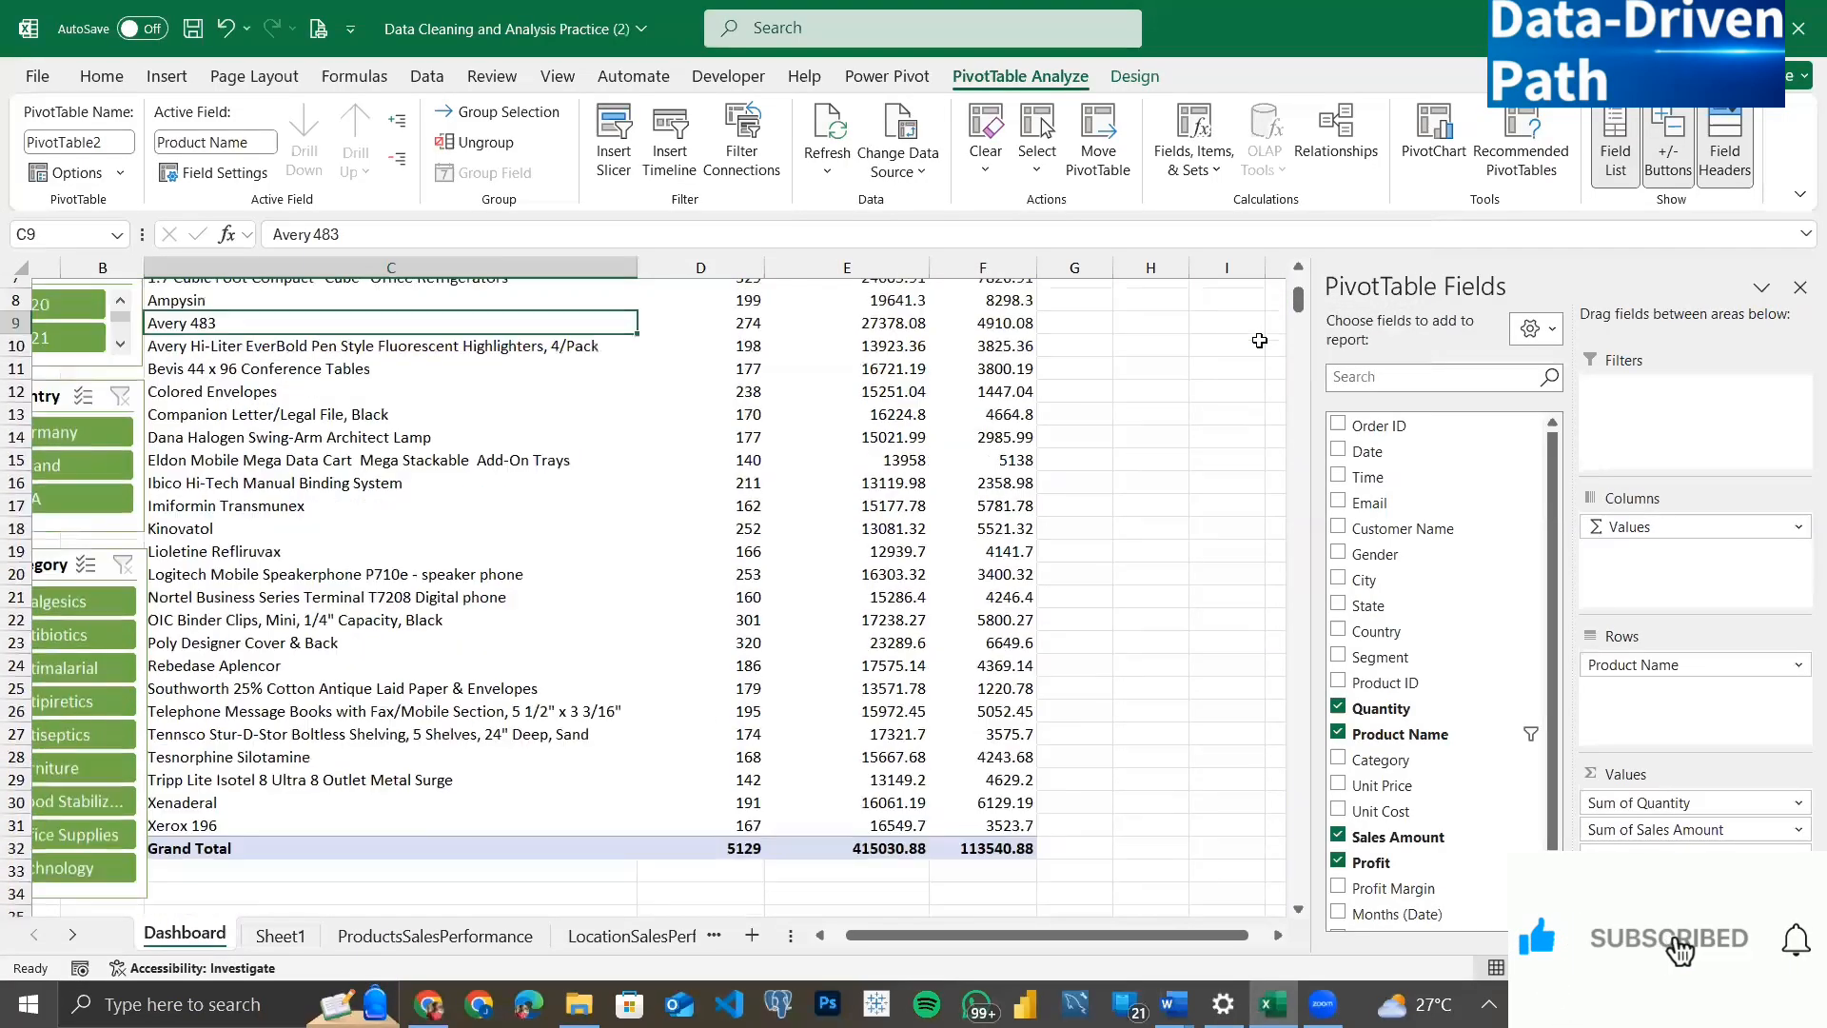
pyautogui.scroll(-1, 580, 507)
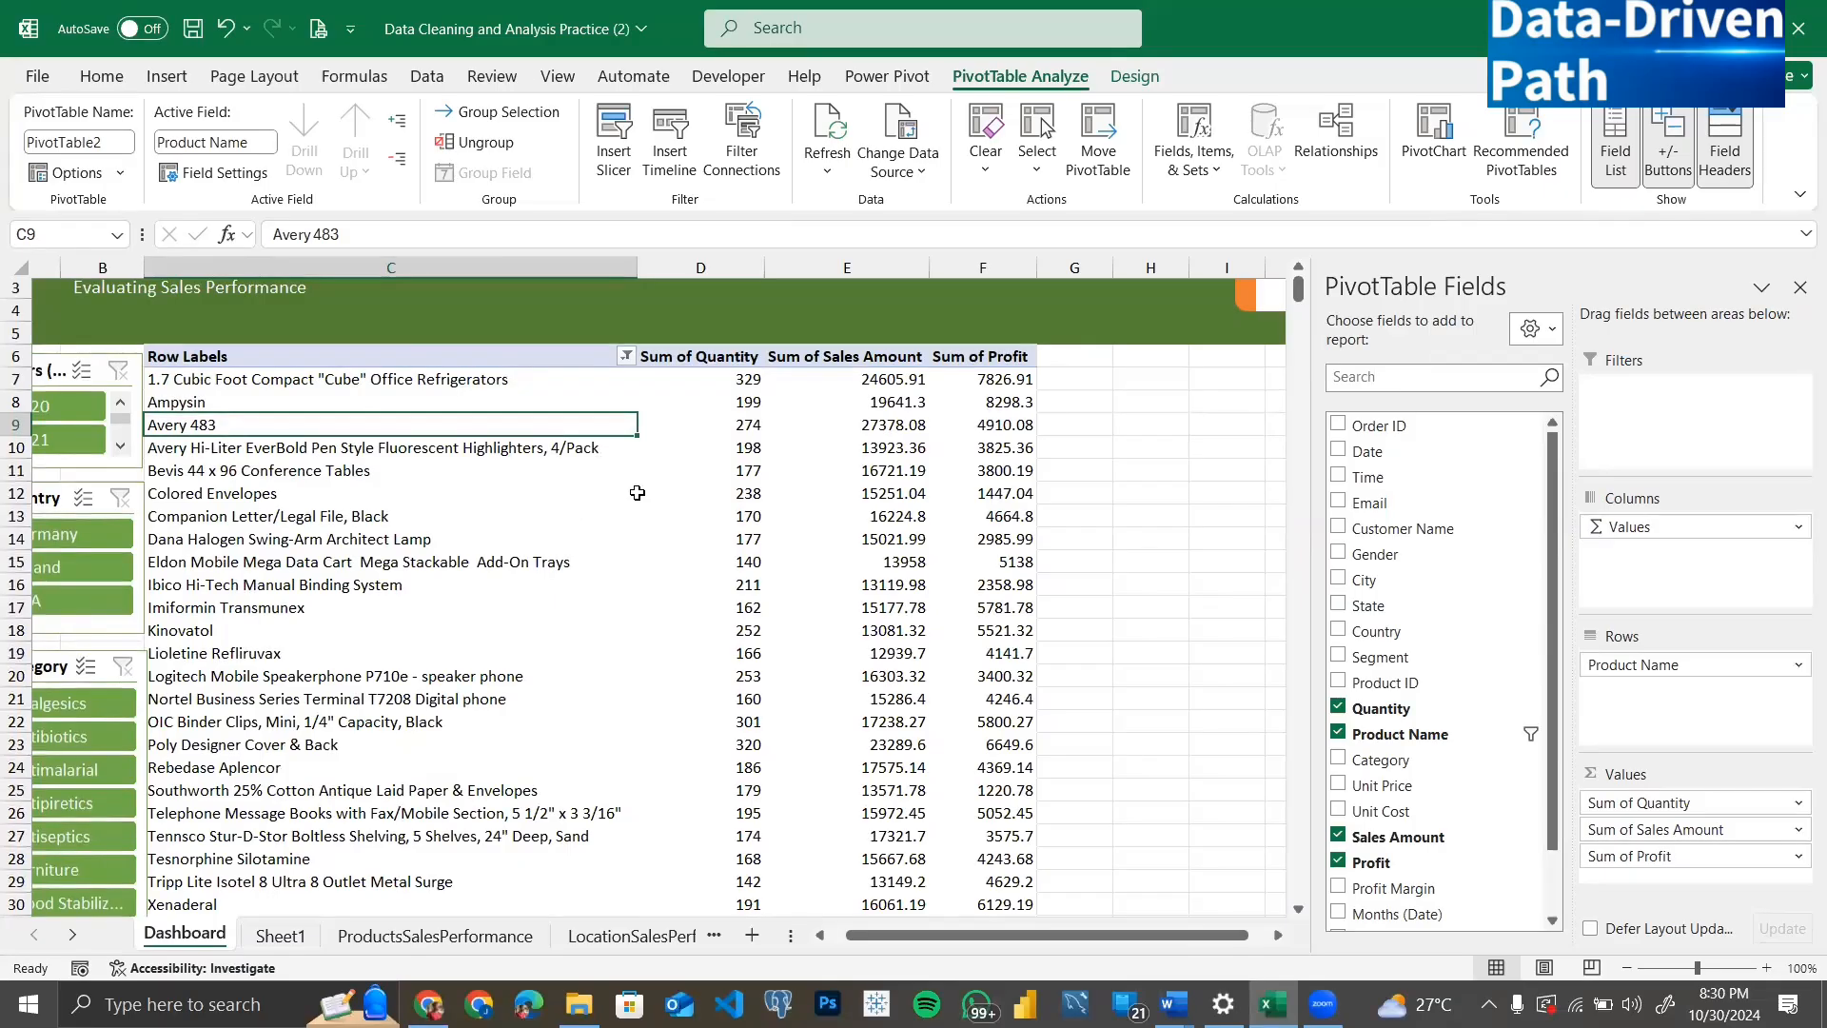
pyautogui.scroll(1, 637, 492)
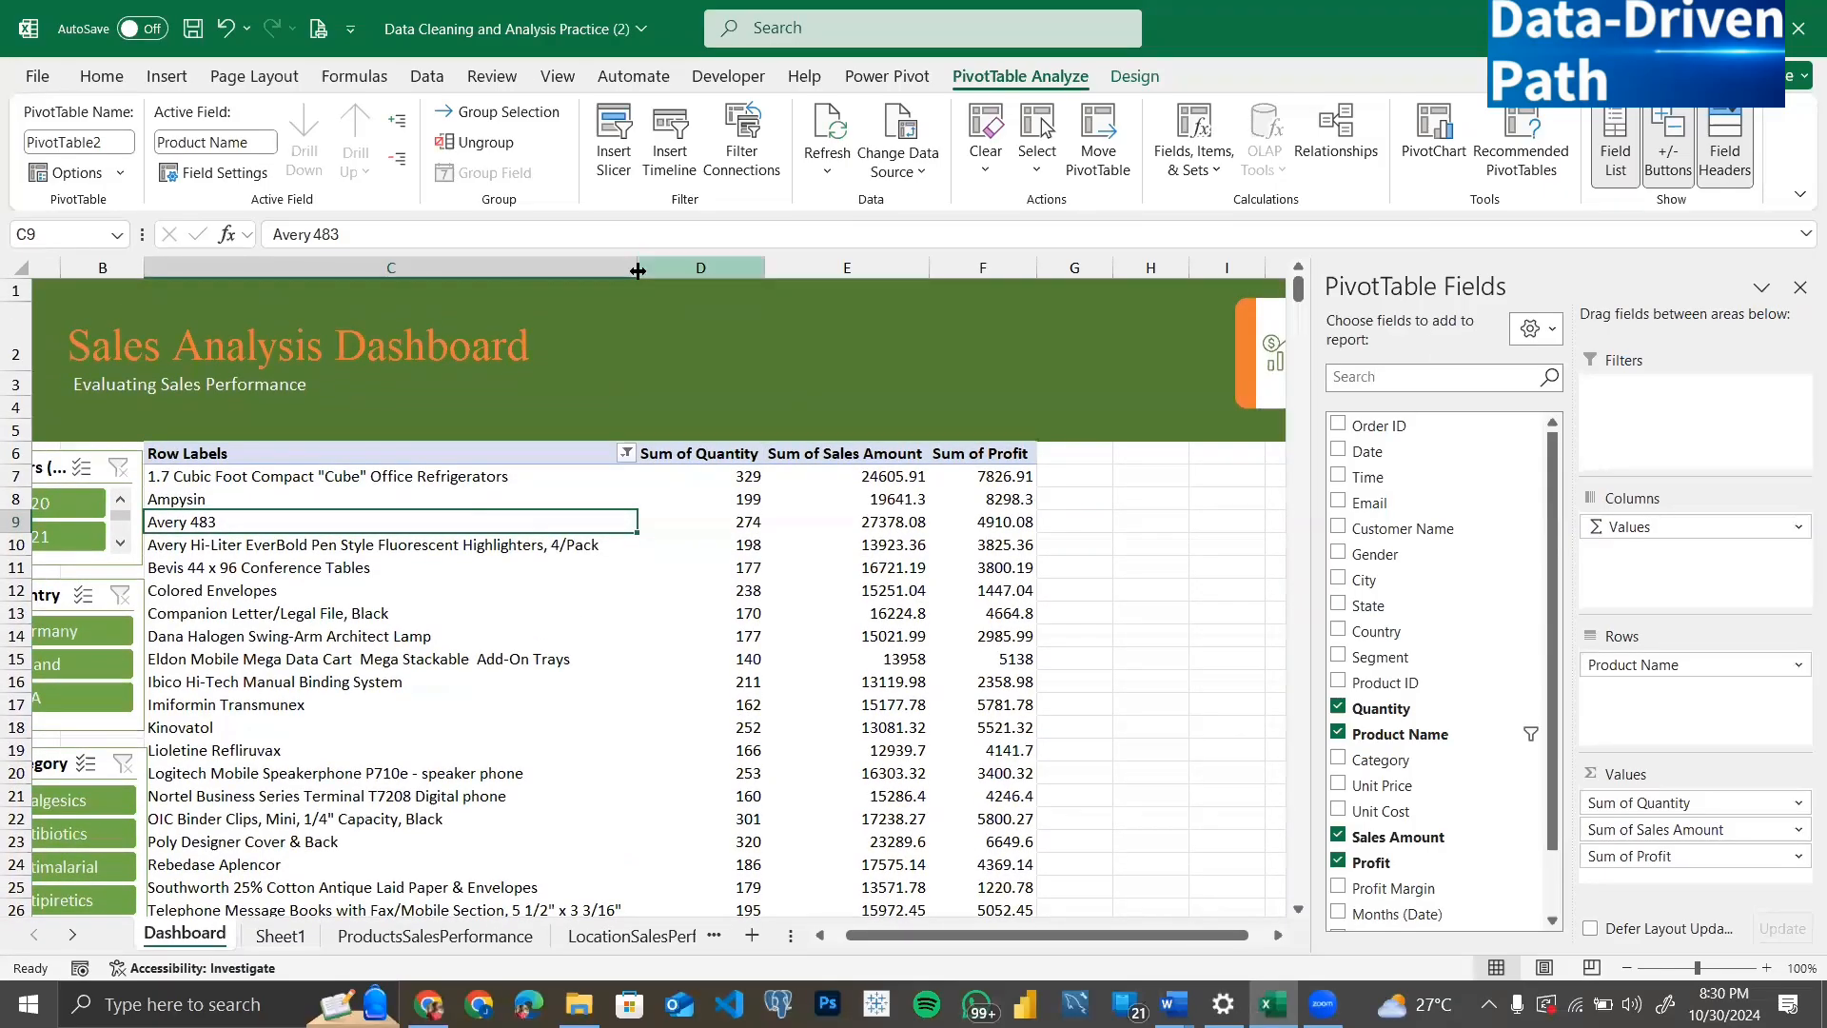
pyautogui.moveTo(638, 272); pyautogui.dragTo(431, 269)
pyautogui.scroll(-5, 518, 574)
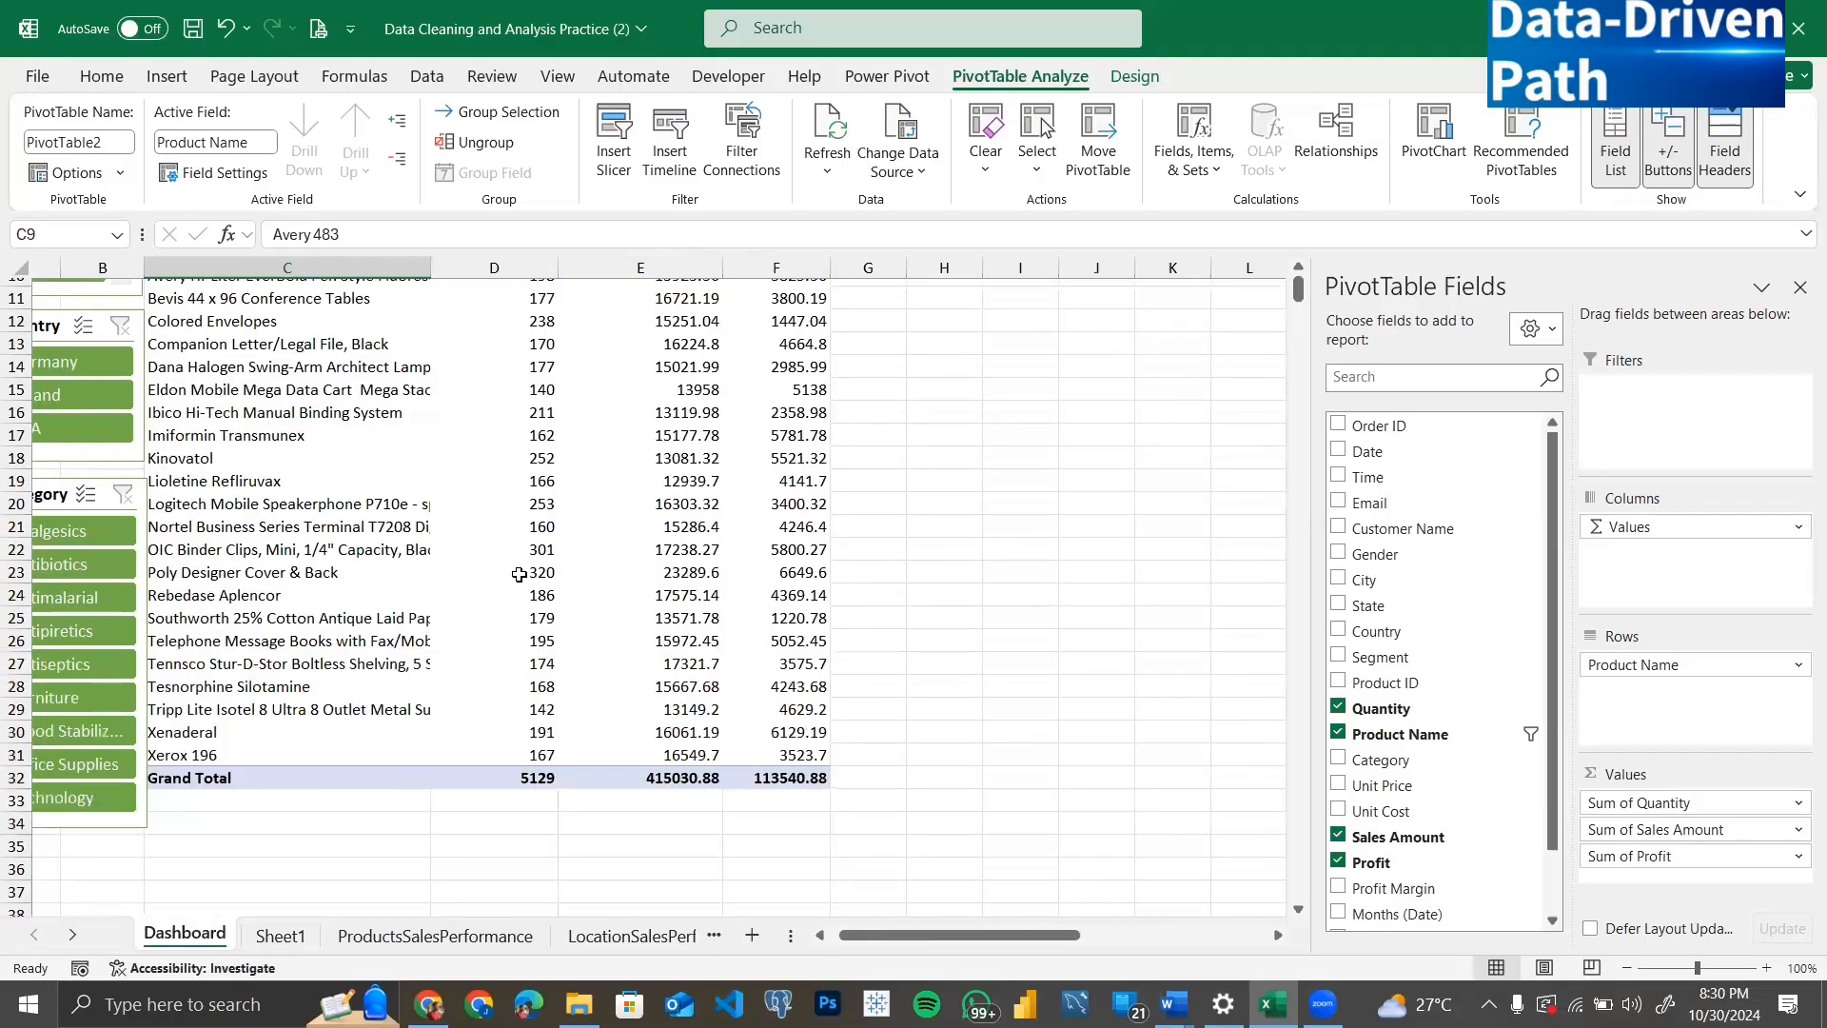
pyautogui.scroll(5, 518, 573)
pyautogui.hscroll(2, 519, 574)
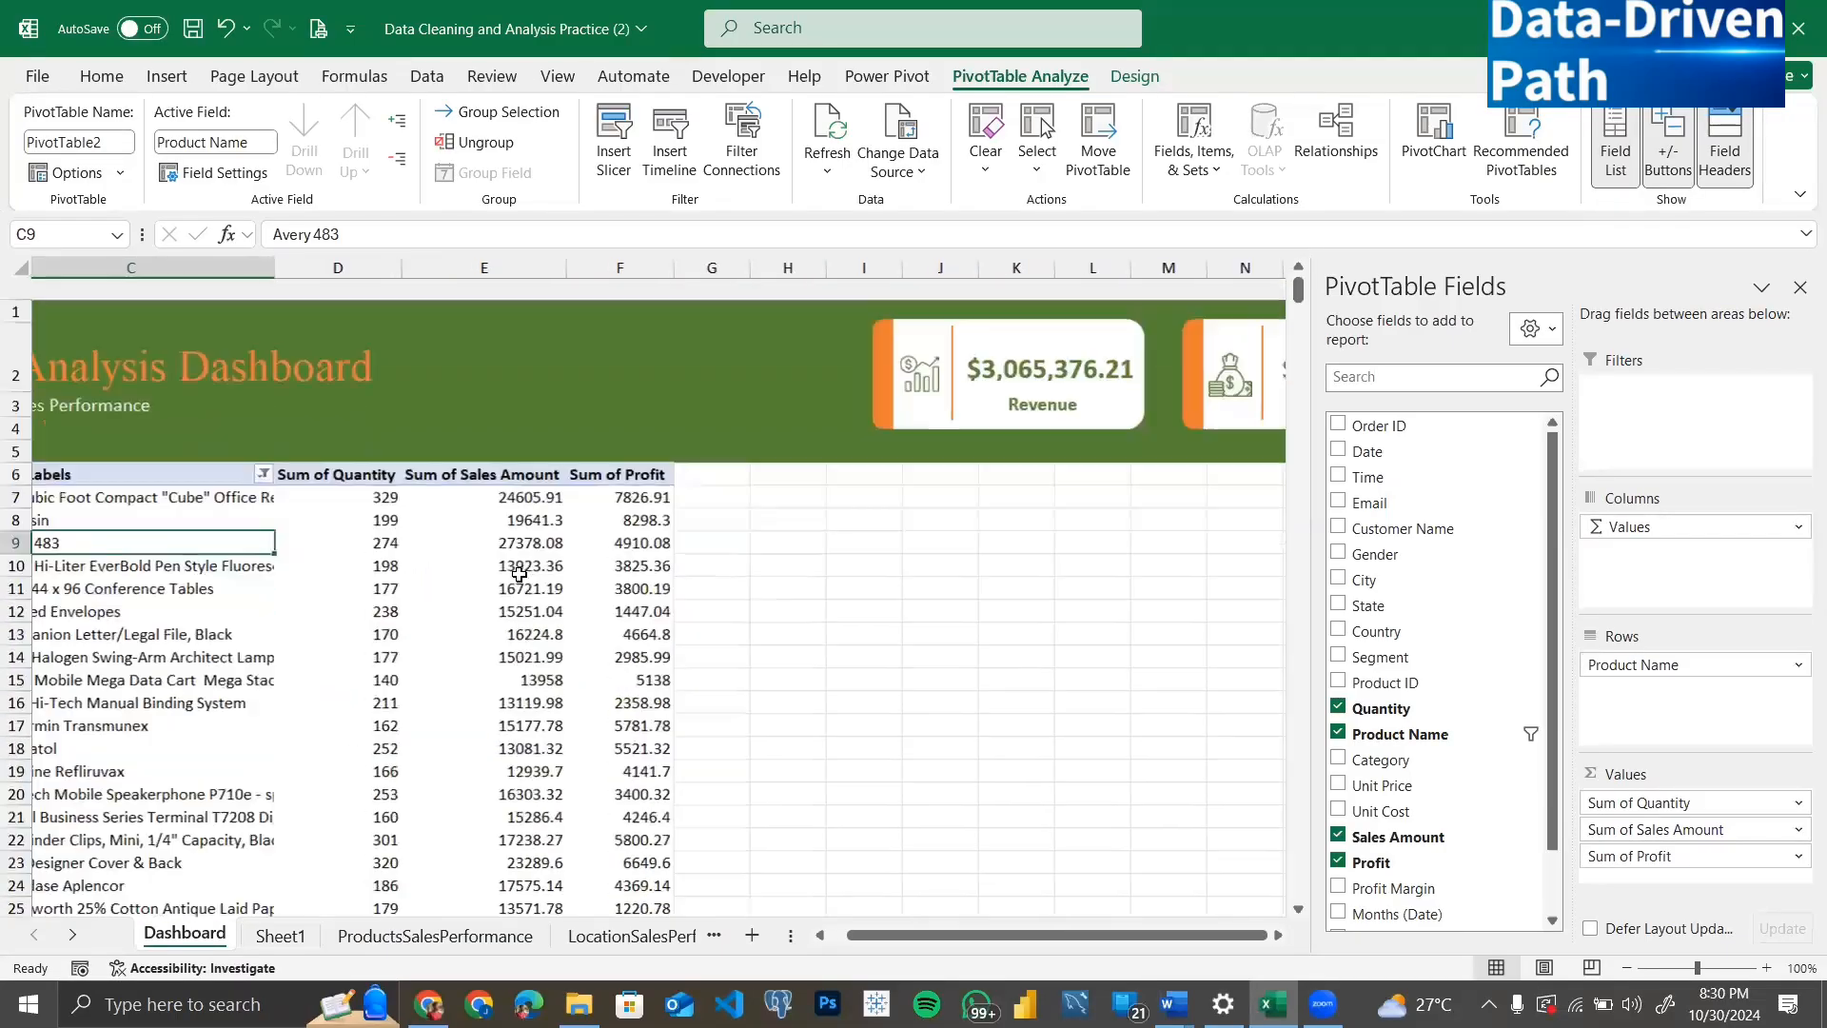
pyautogui.hscroll(-2, 519, 573)
pyautogui.moveTo(433, 268)
pyautogui.mouseDown()
pyautogui.moveTo(481, 267)
pyautogui.moveTo(453, 267)
pyautogui.mouseUp()
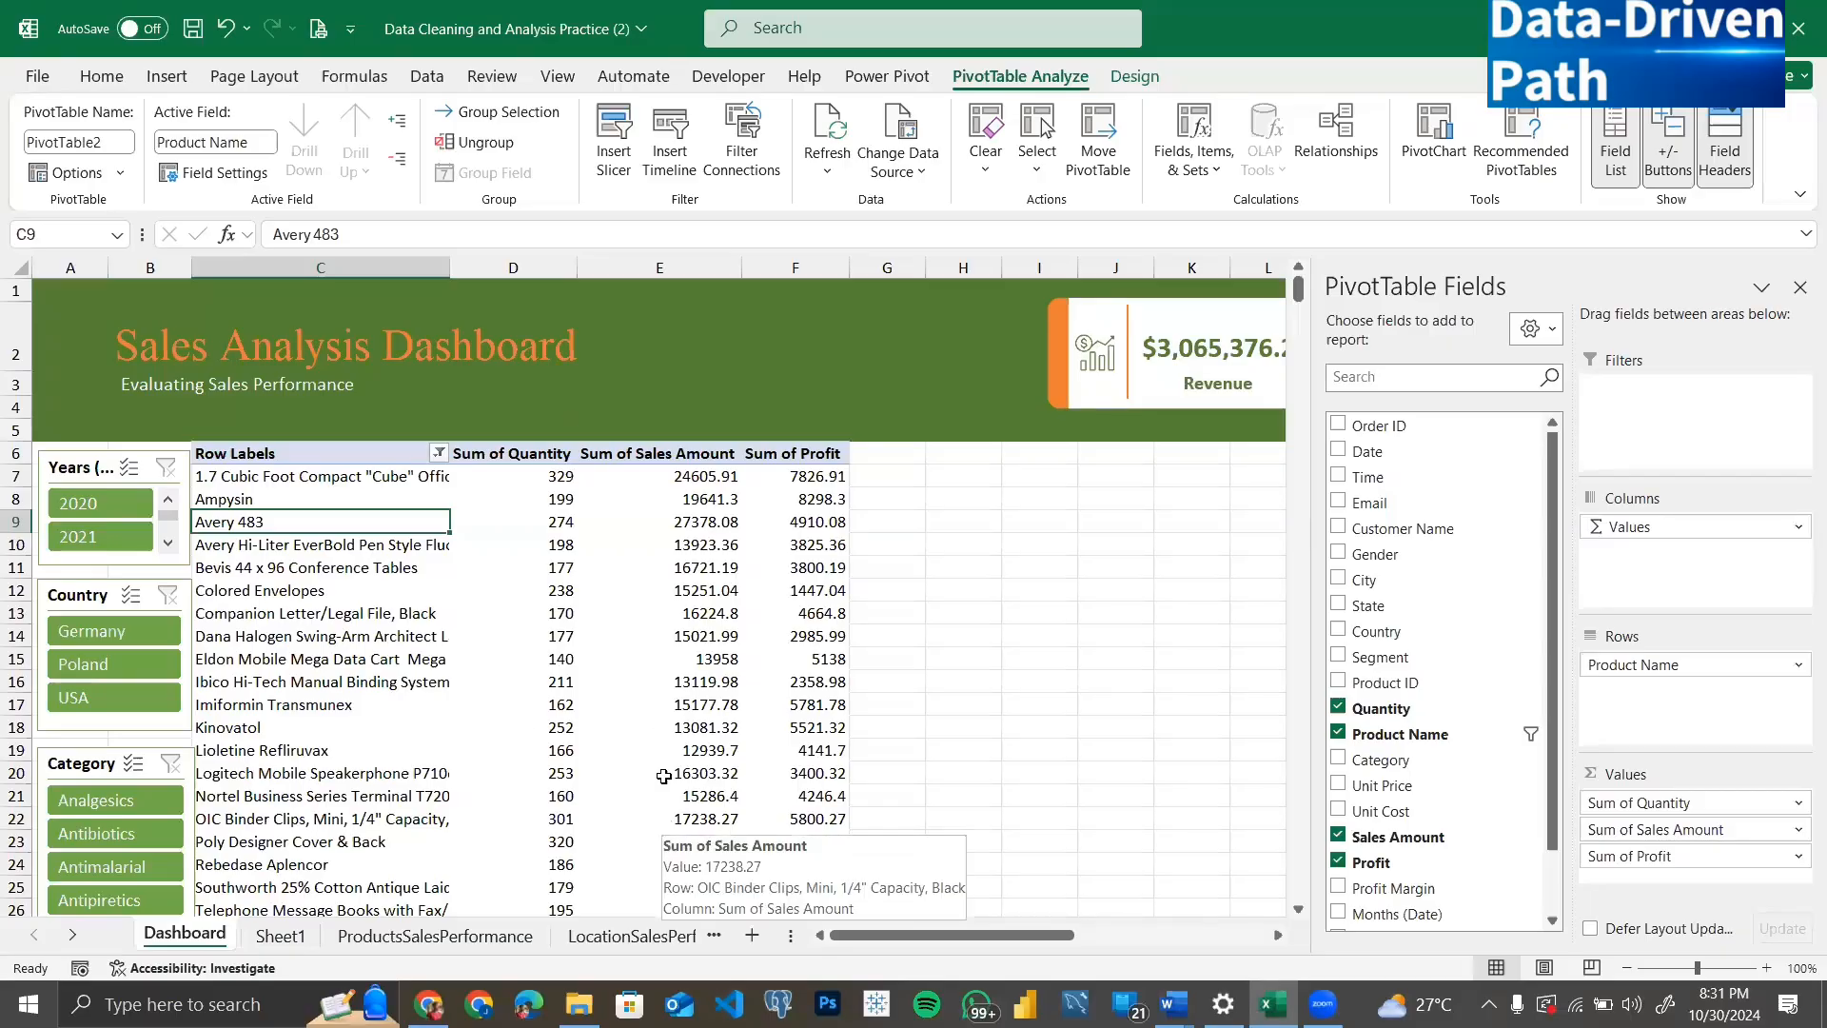
pyautogui.scroll(-1, 341, 543)
pyautogui.scroll(-3, 340, 542)
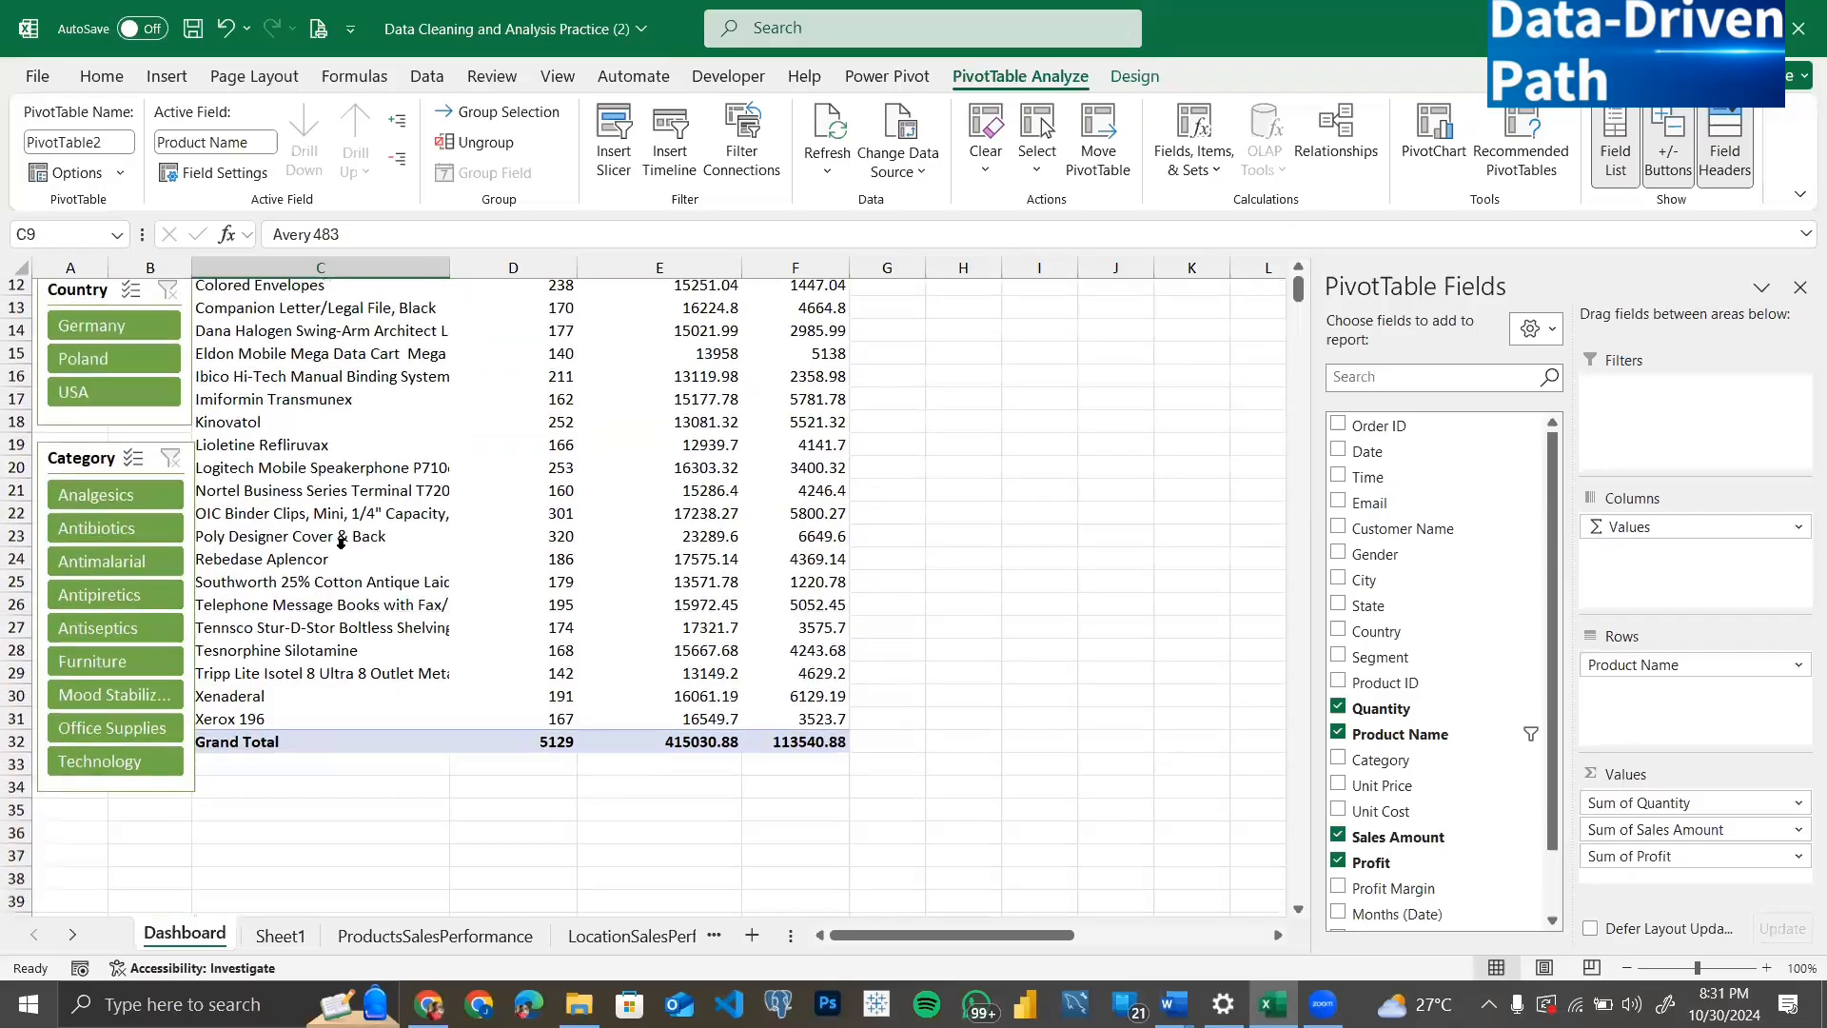
pyautogui.scroll(4, 571, 399)
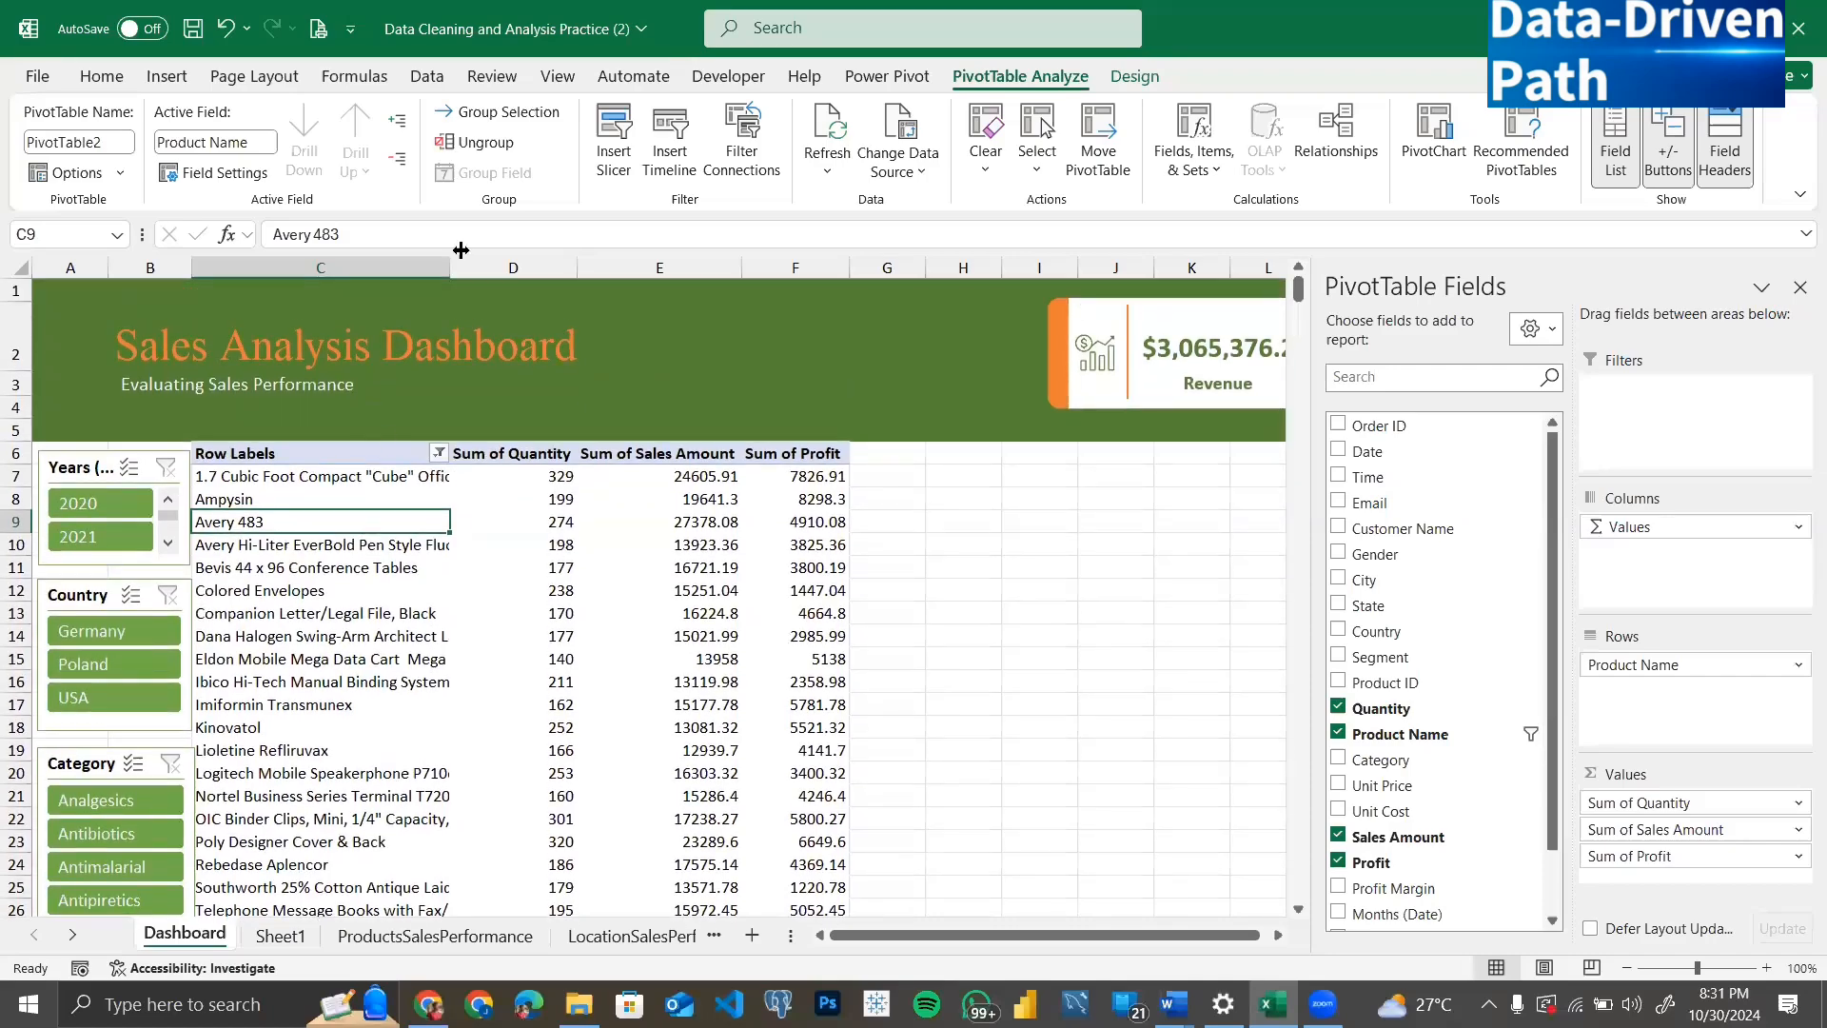
pyautogui.moveTo(450, 268); pyautogui.dragTo(377, 267)
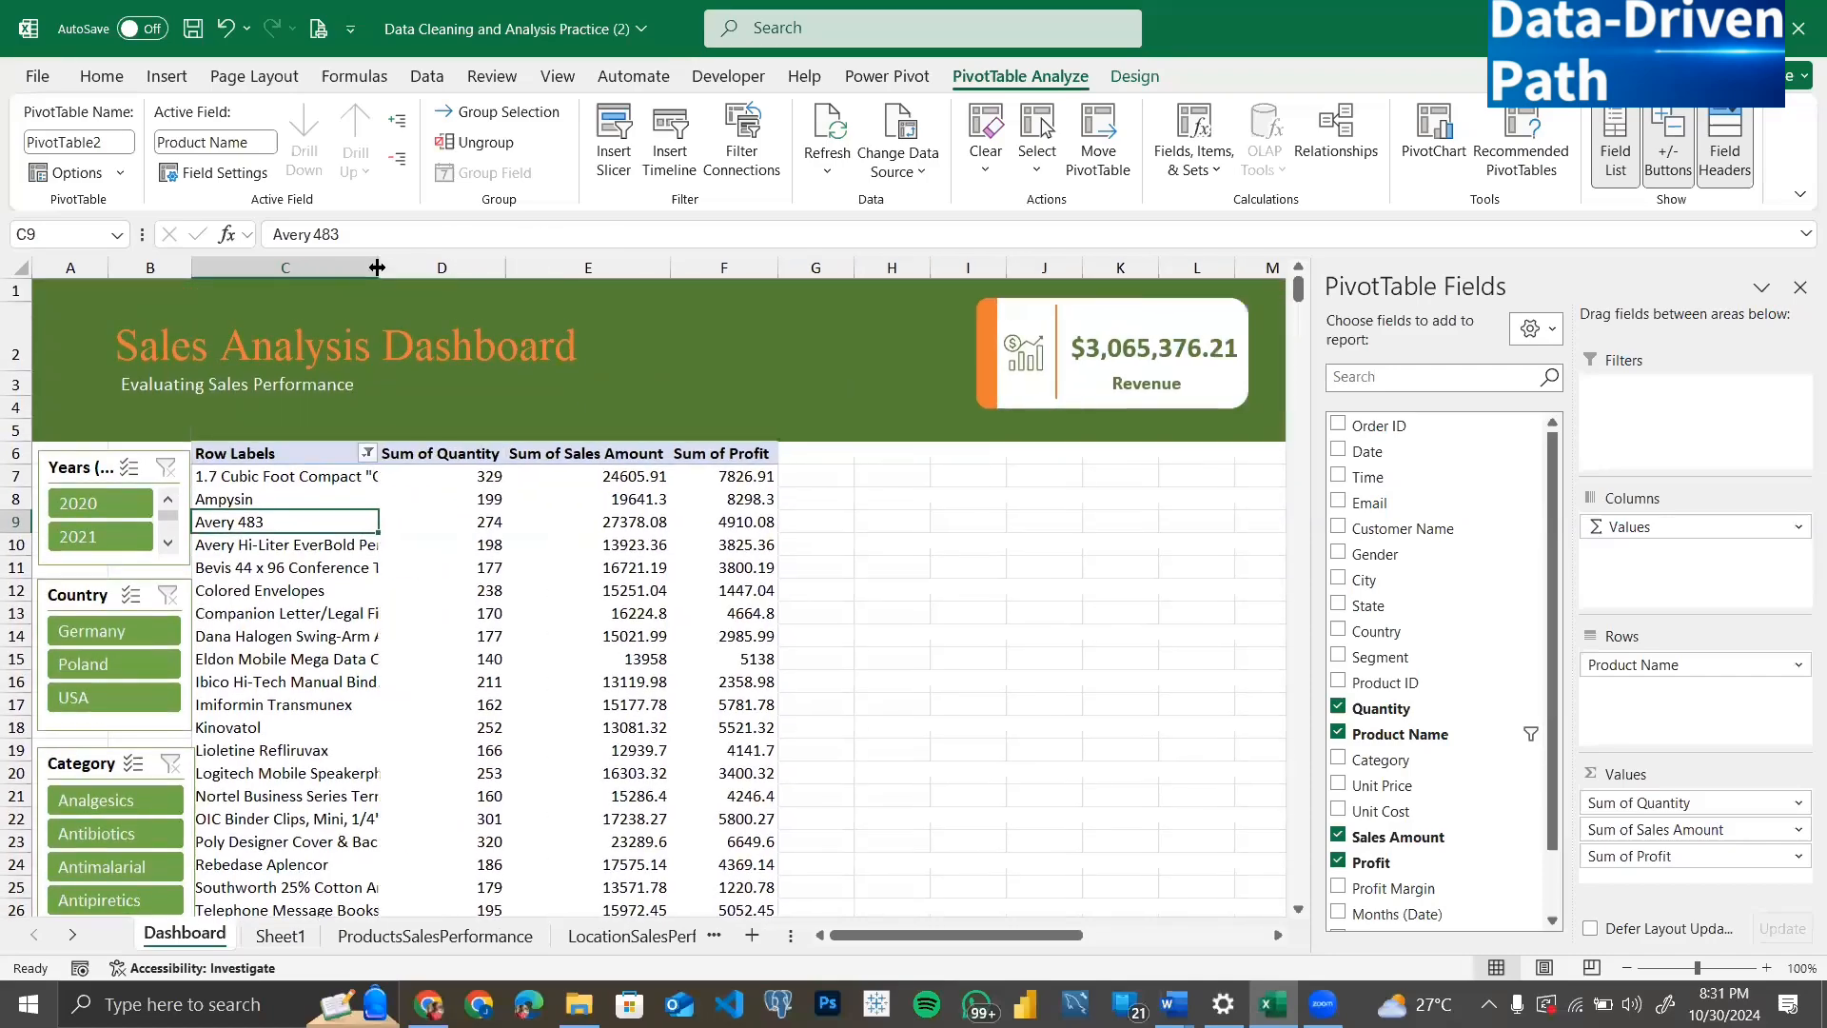
# Step: Open the value field settings of Sum of Quantity and try the custom name Revenue, leaving the number format as General
pyautogui.scroll(-2, 386, 568)
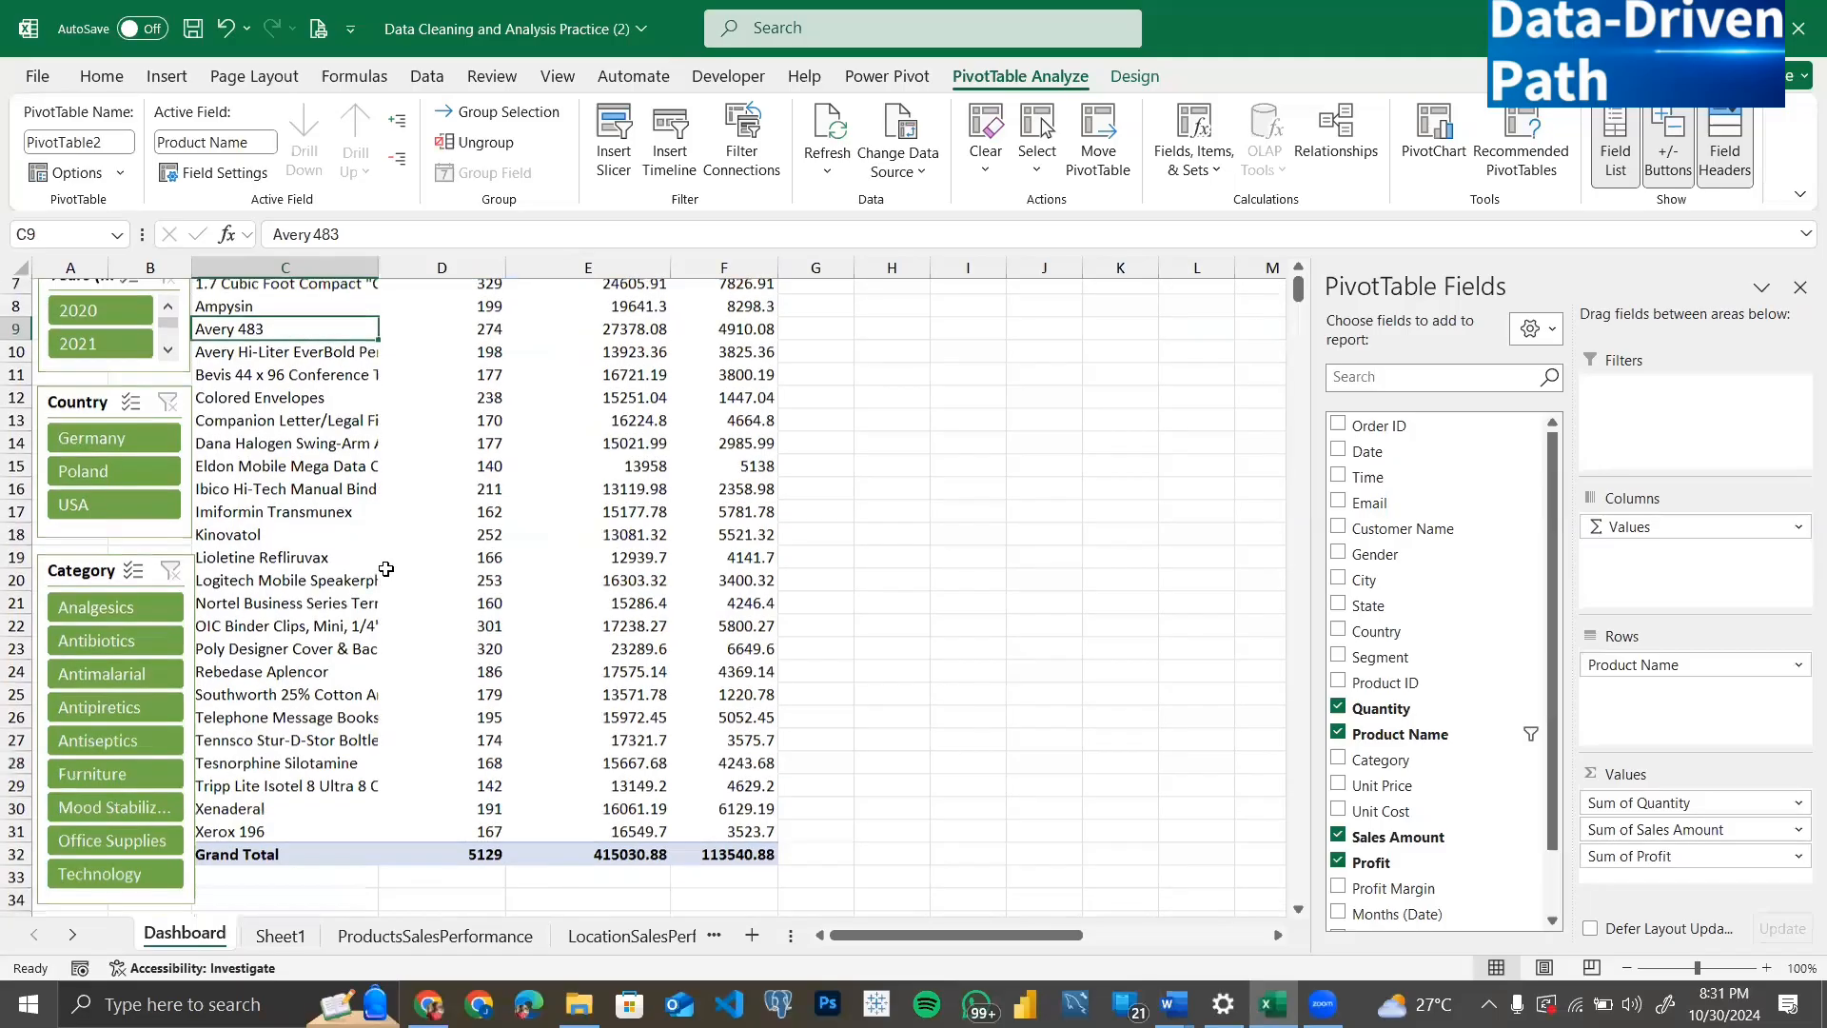
pyautogui.scroll(2, 386, 568)
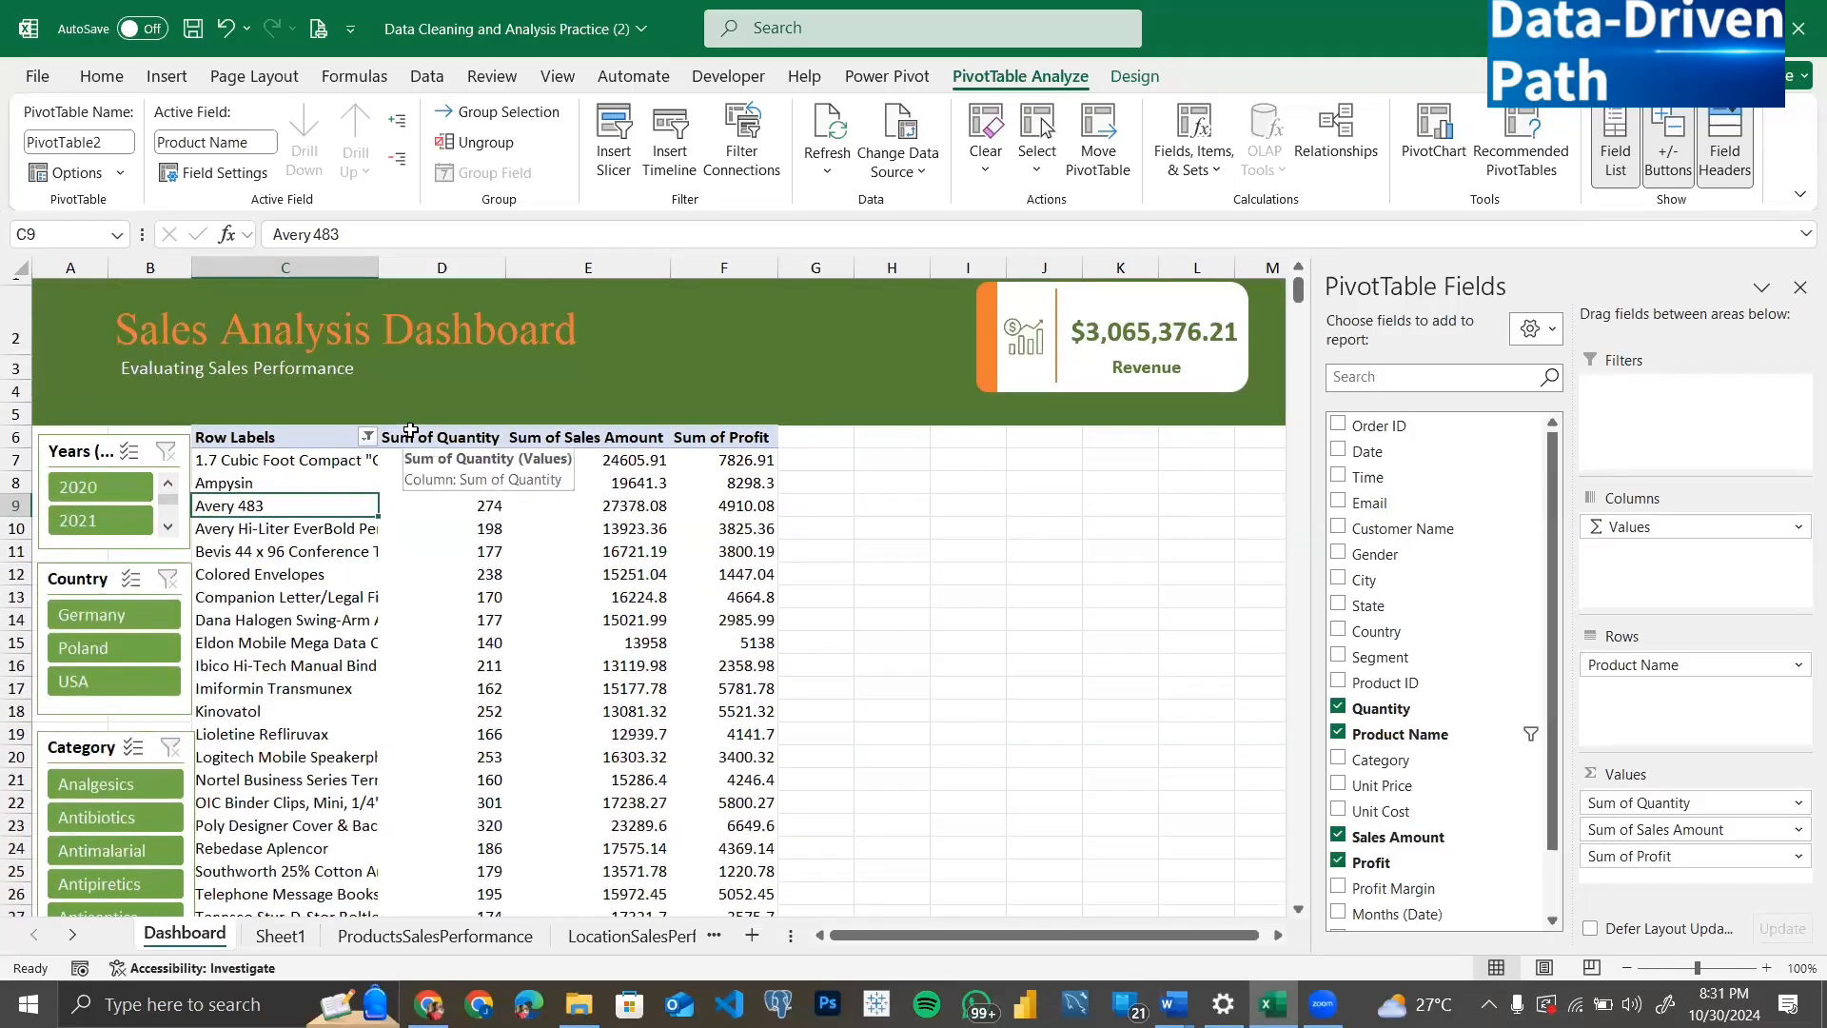
pyautogui.doubleClick(413, 436)
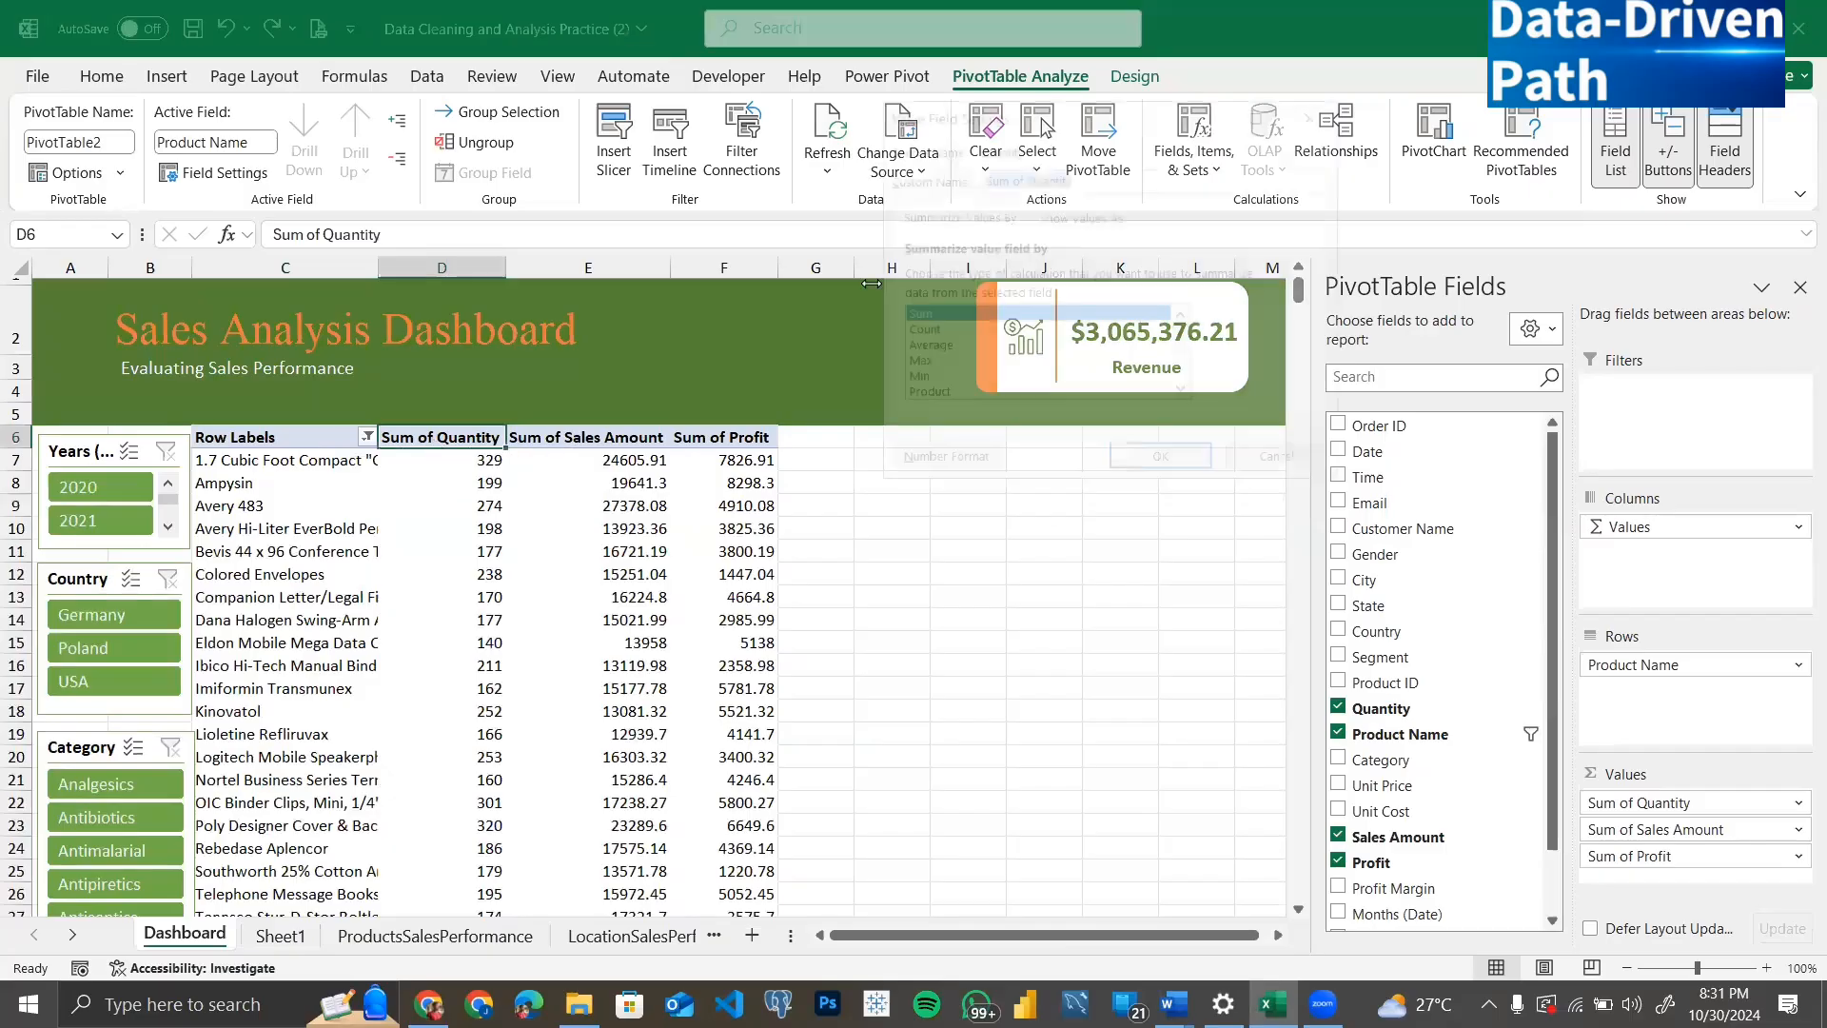
pyautogui.write('Revenue')
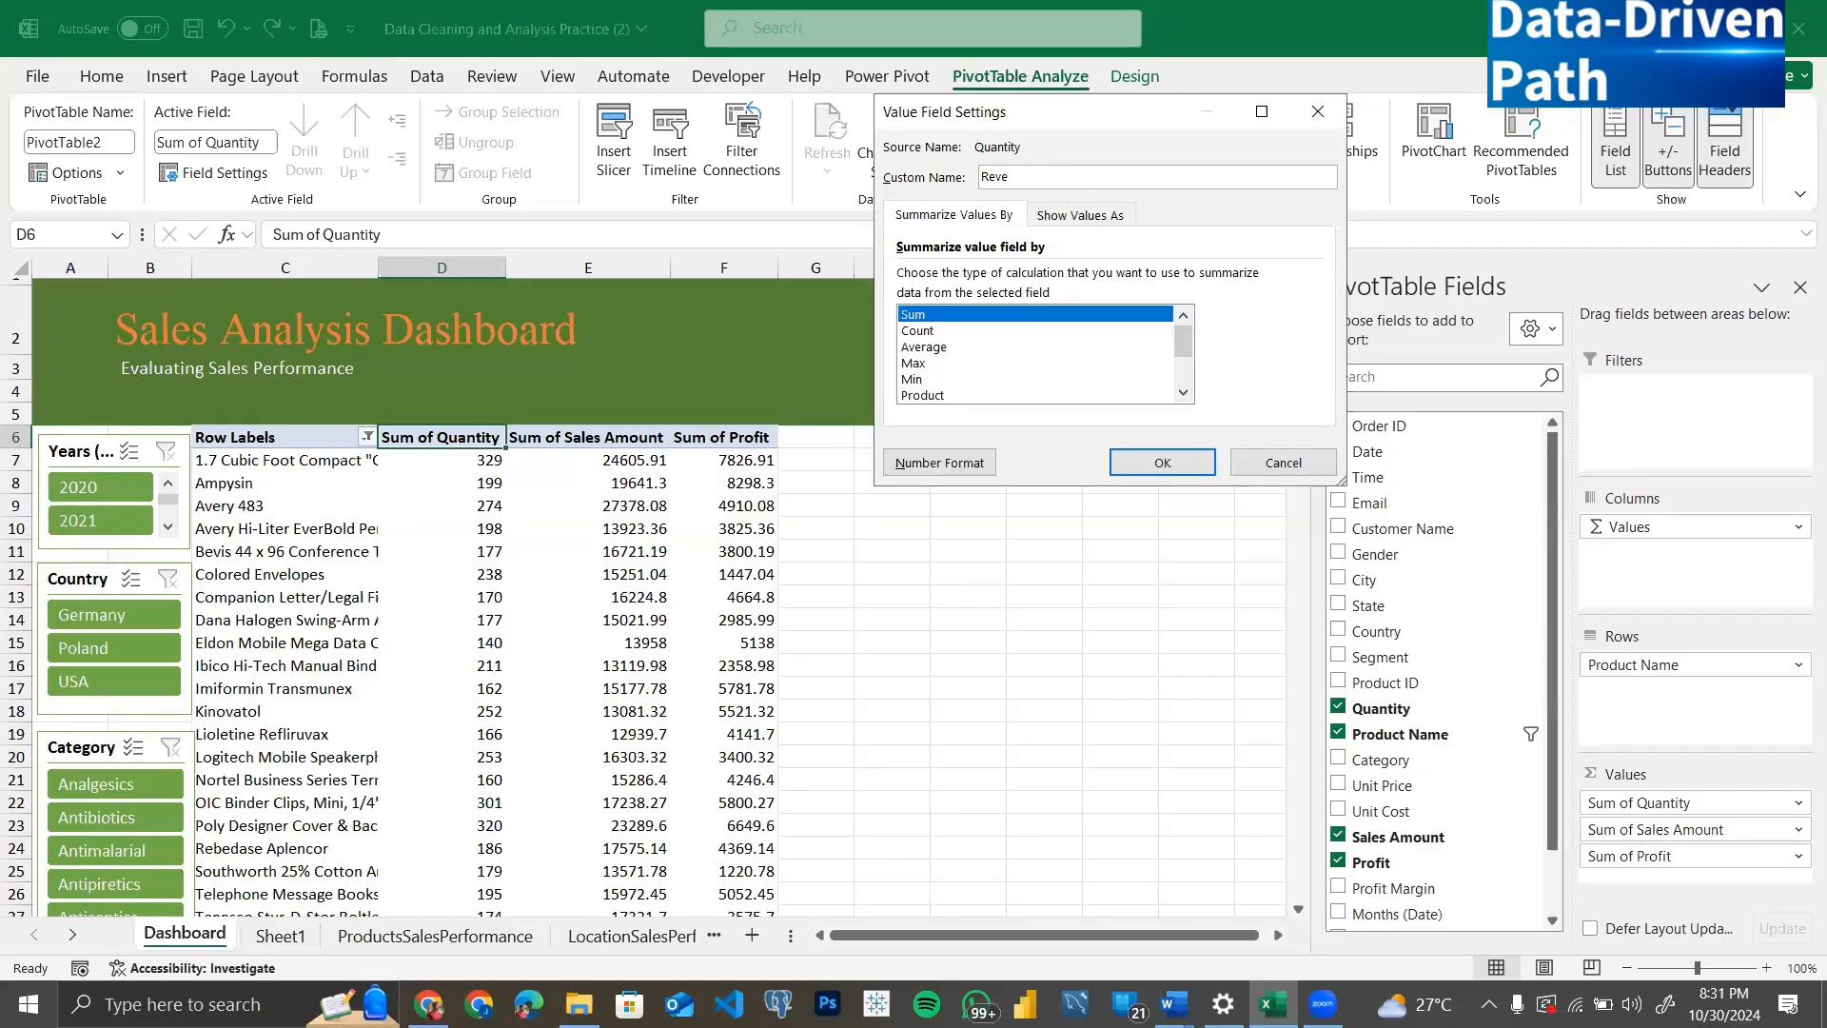
pyautogui.click(938, 463)
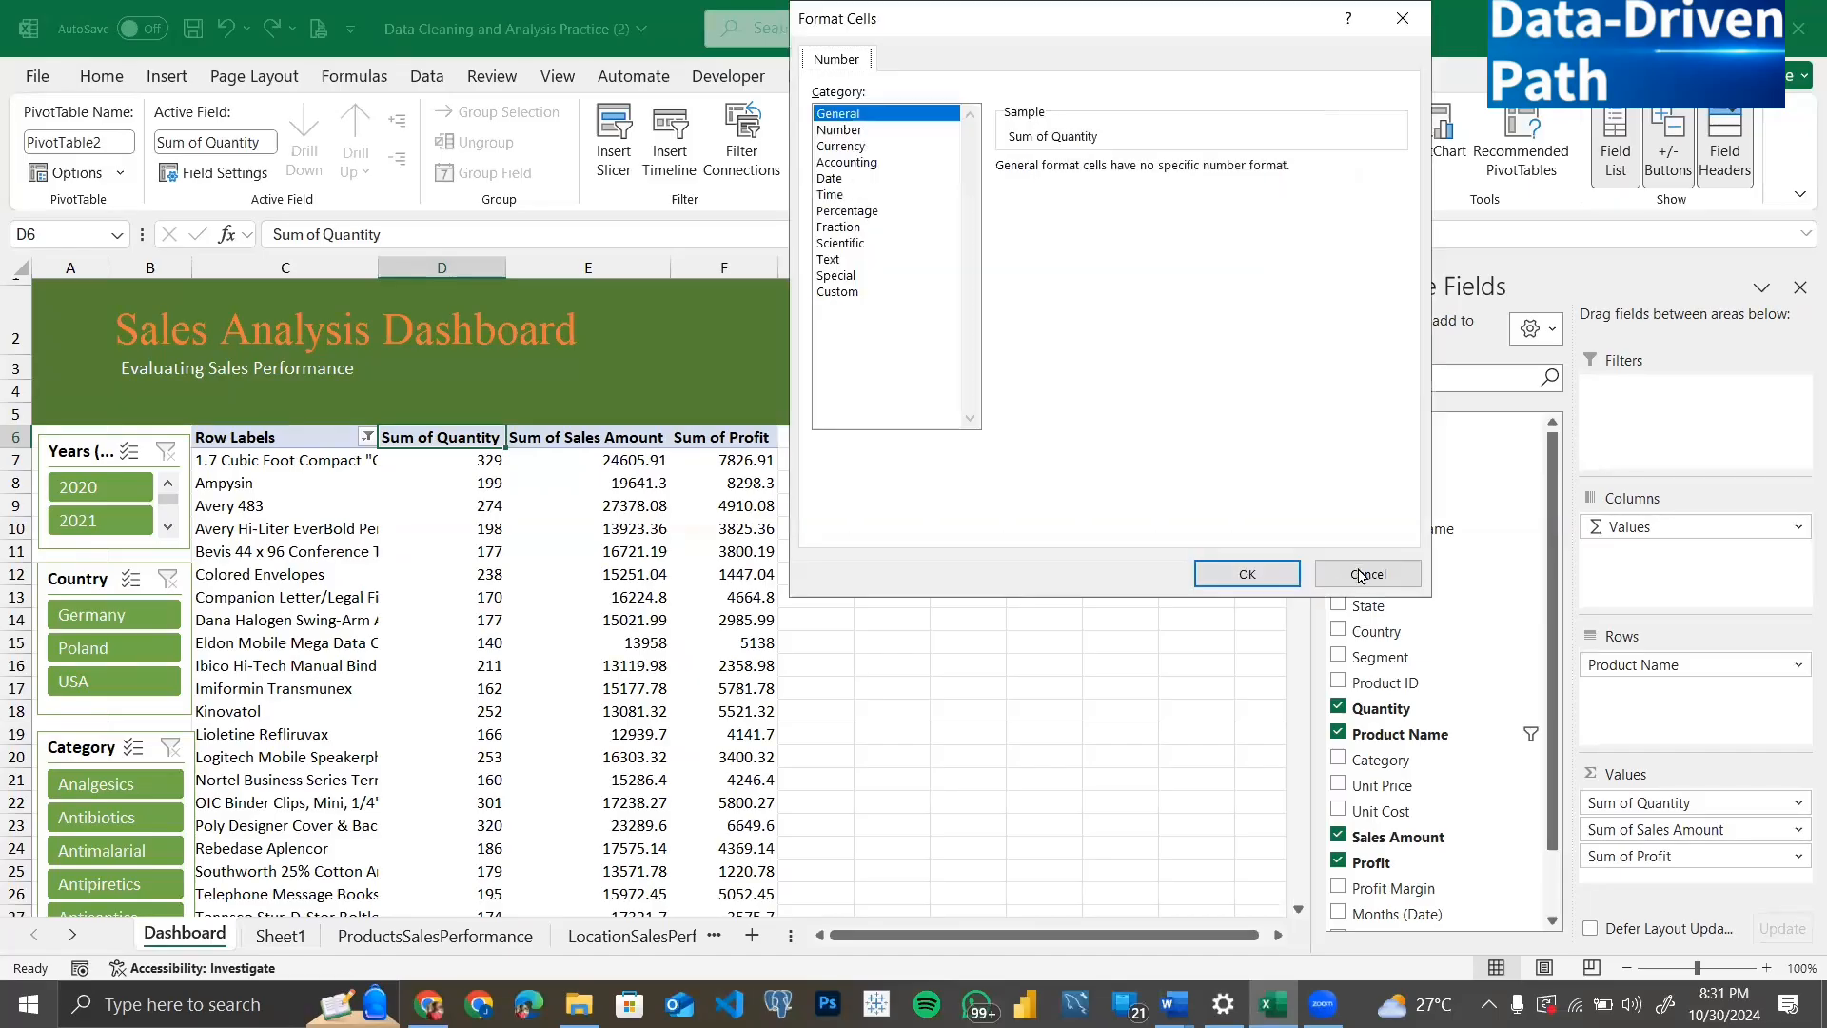
pyautogui.click(1361, 574)
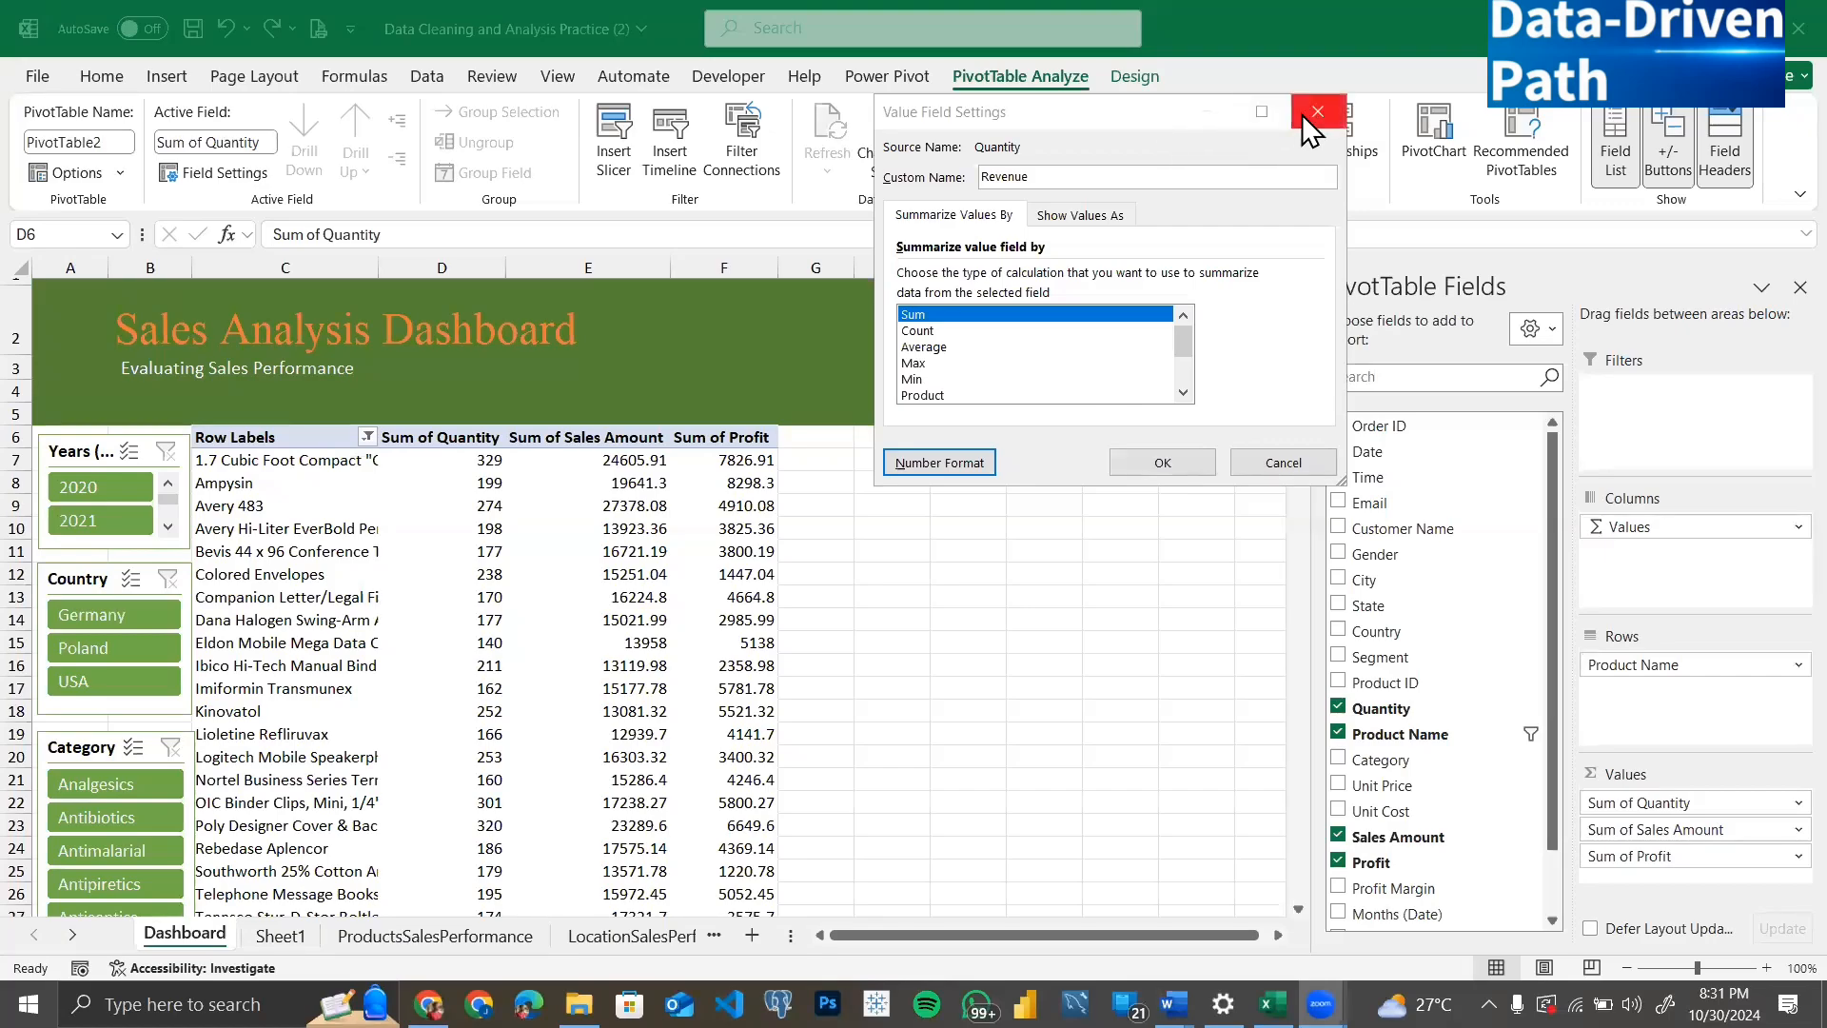
# Step: Name the quantity value field Quantity_ and format it as Number with 1 decimal place and the 1000 separator
pyautogui.click(1052, 181)
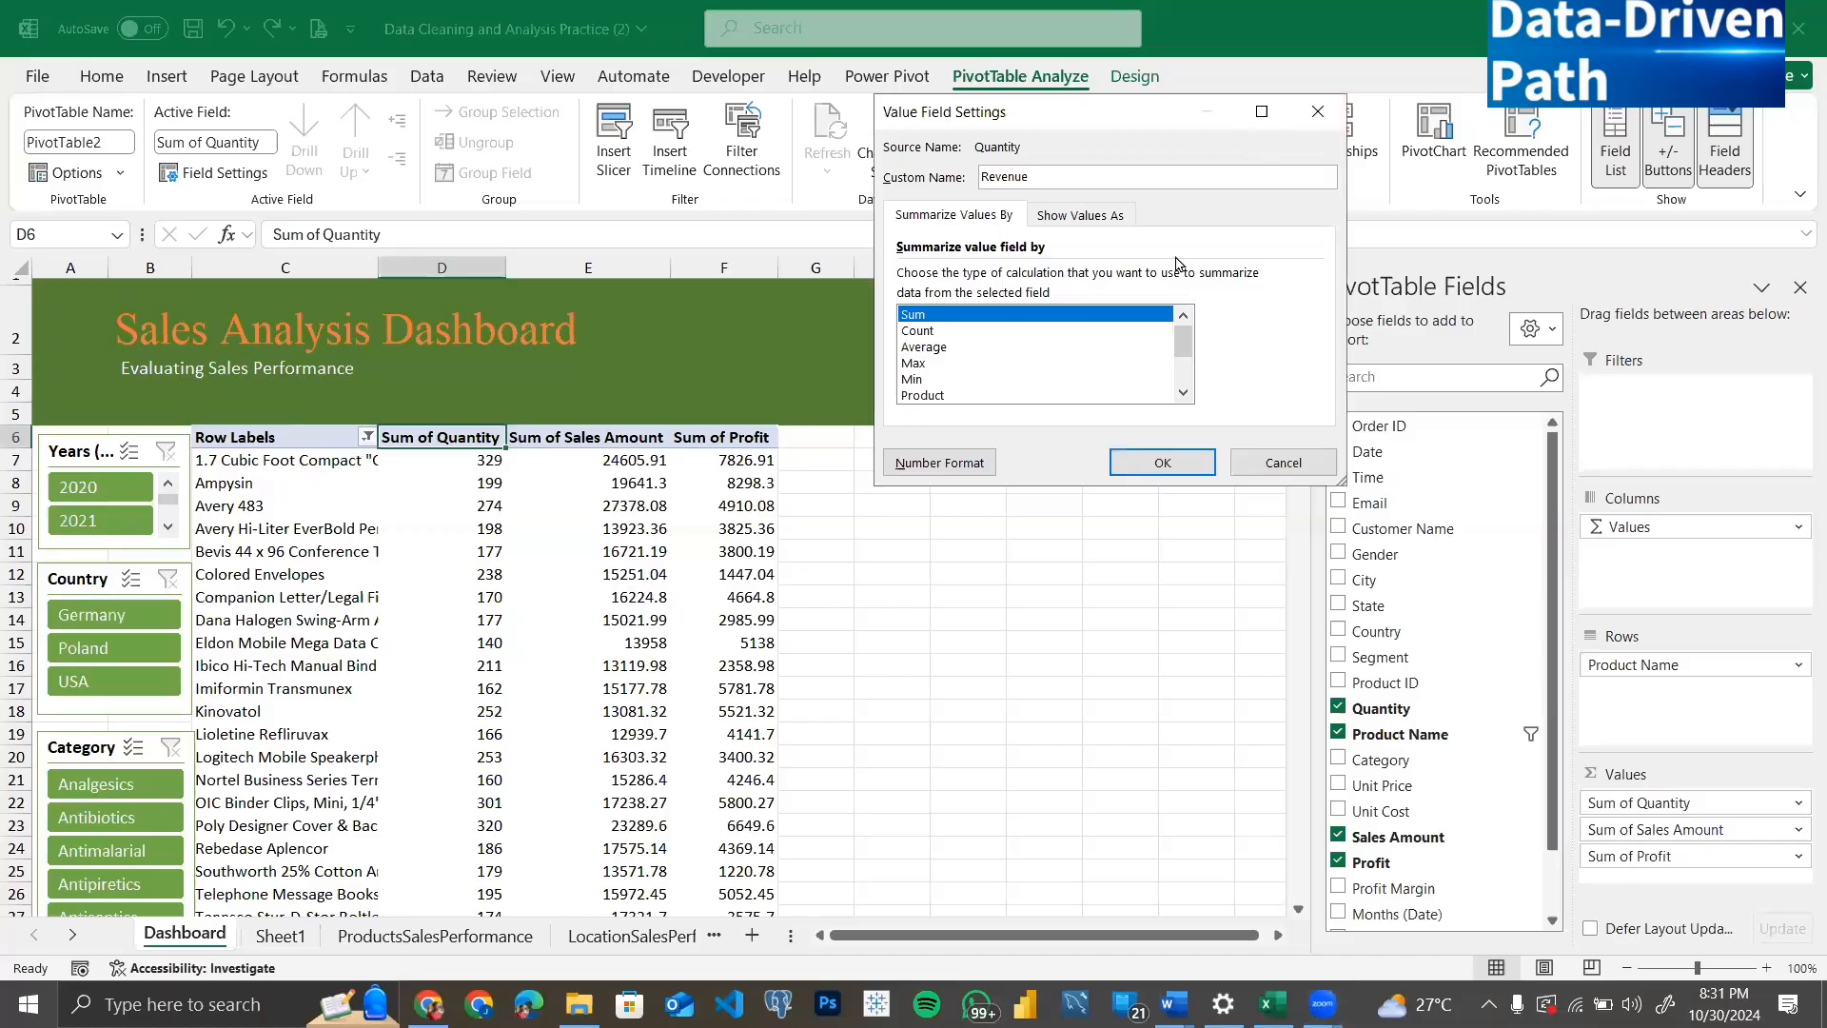
pyautogui.hotkey('ctrl', 'a')
pyautogui.write('Qu')
pyautogui.click(960, 465)
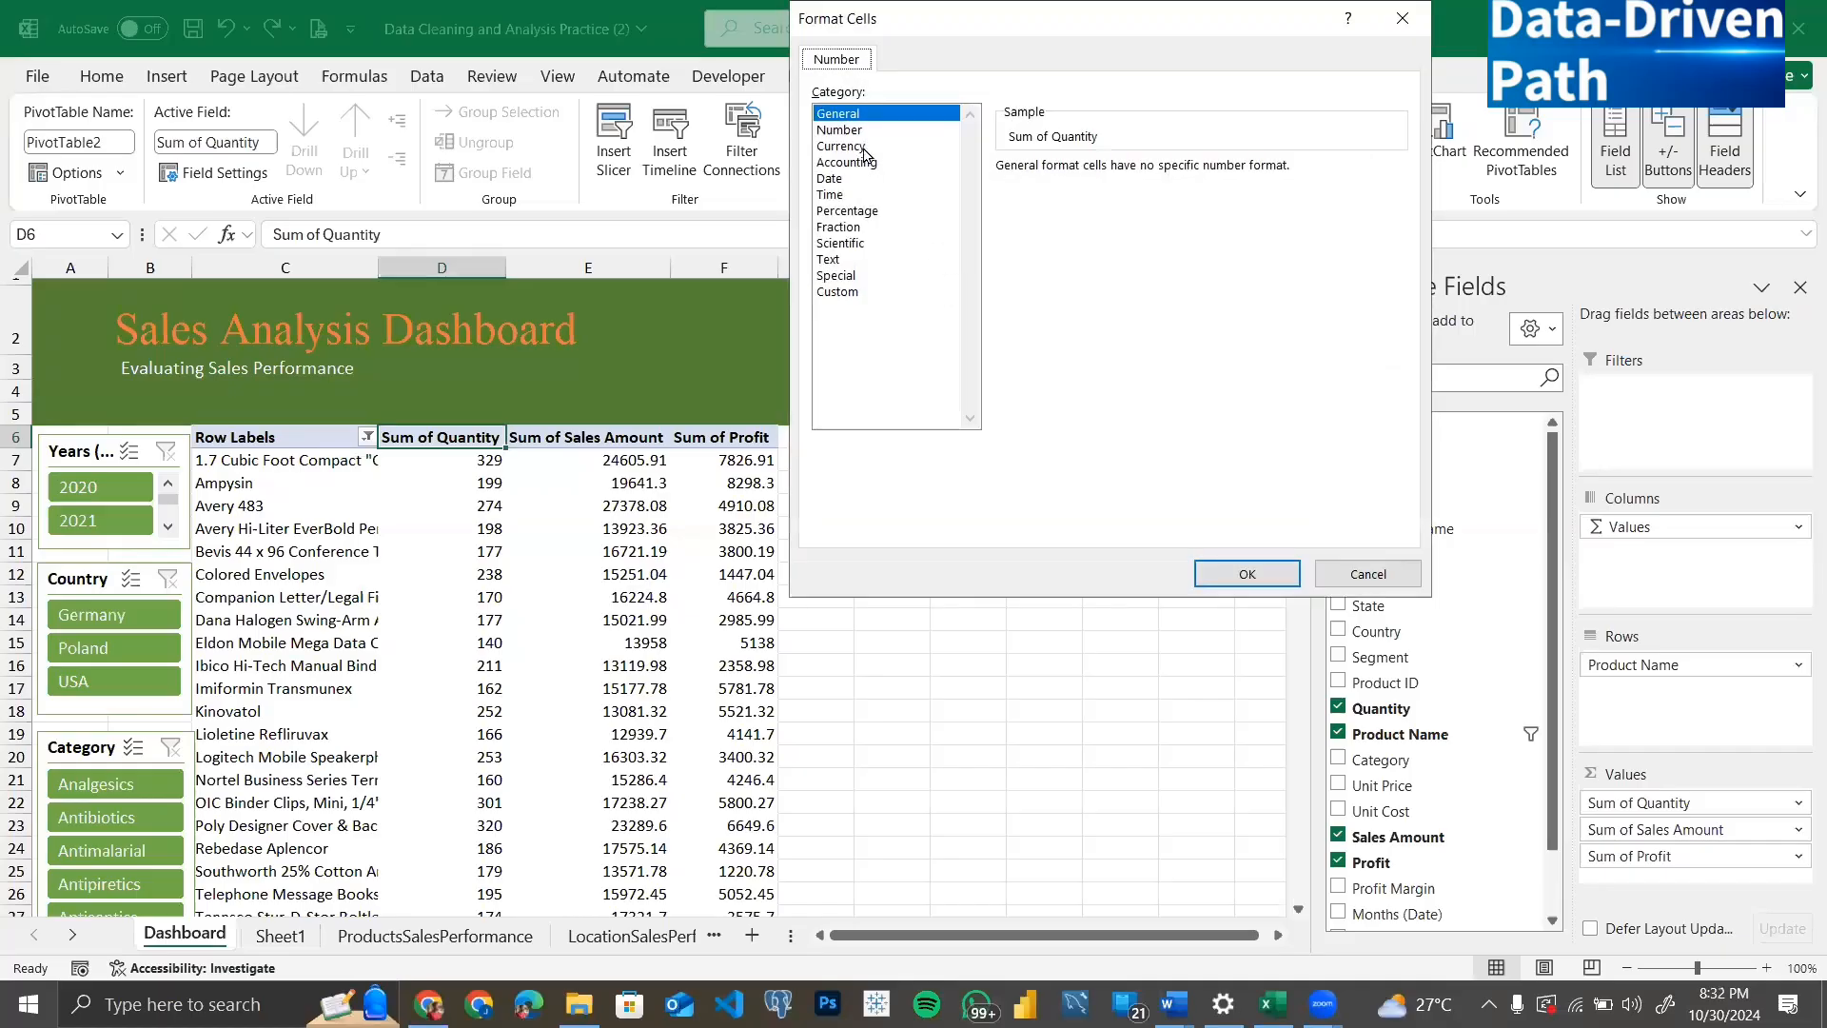
pyautogui.click(843, 131)
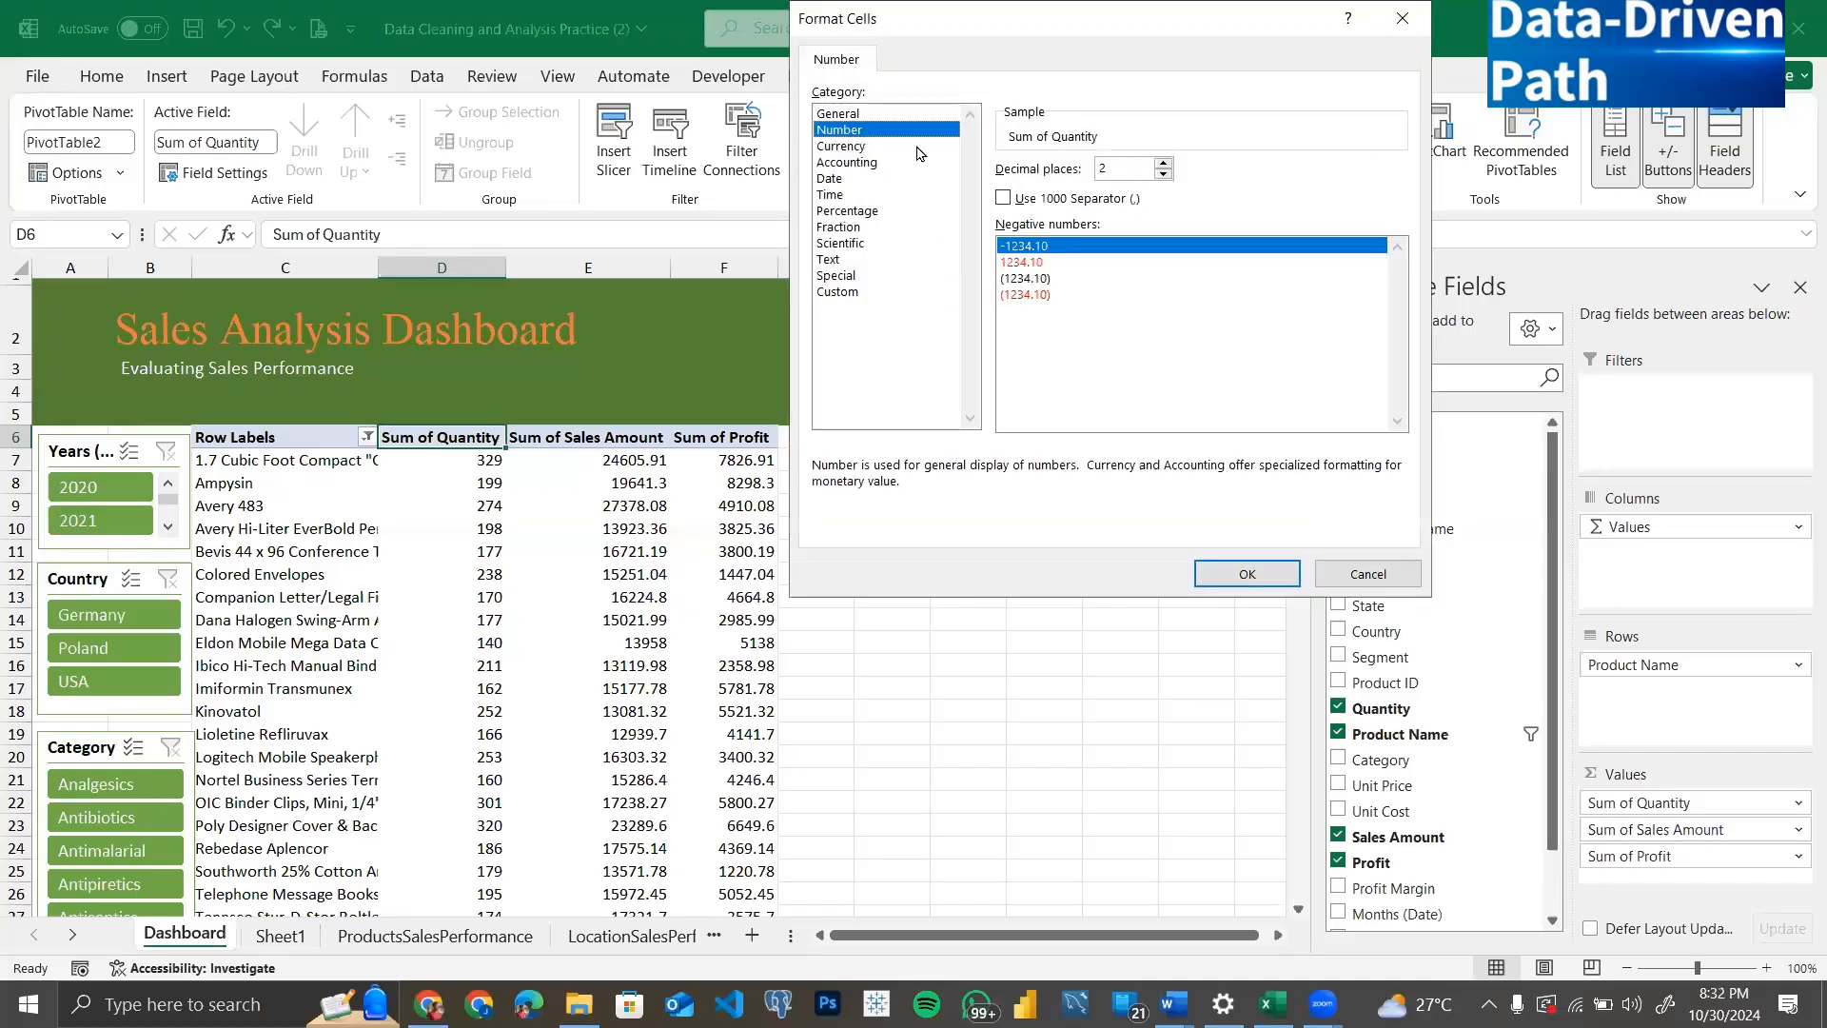
pyautogui.click(1007, 203)
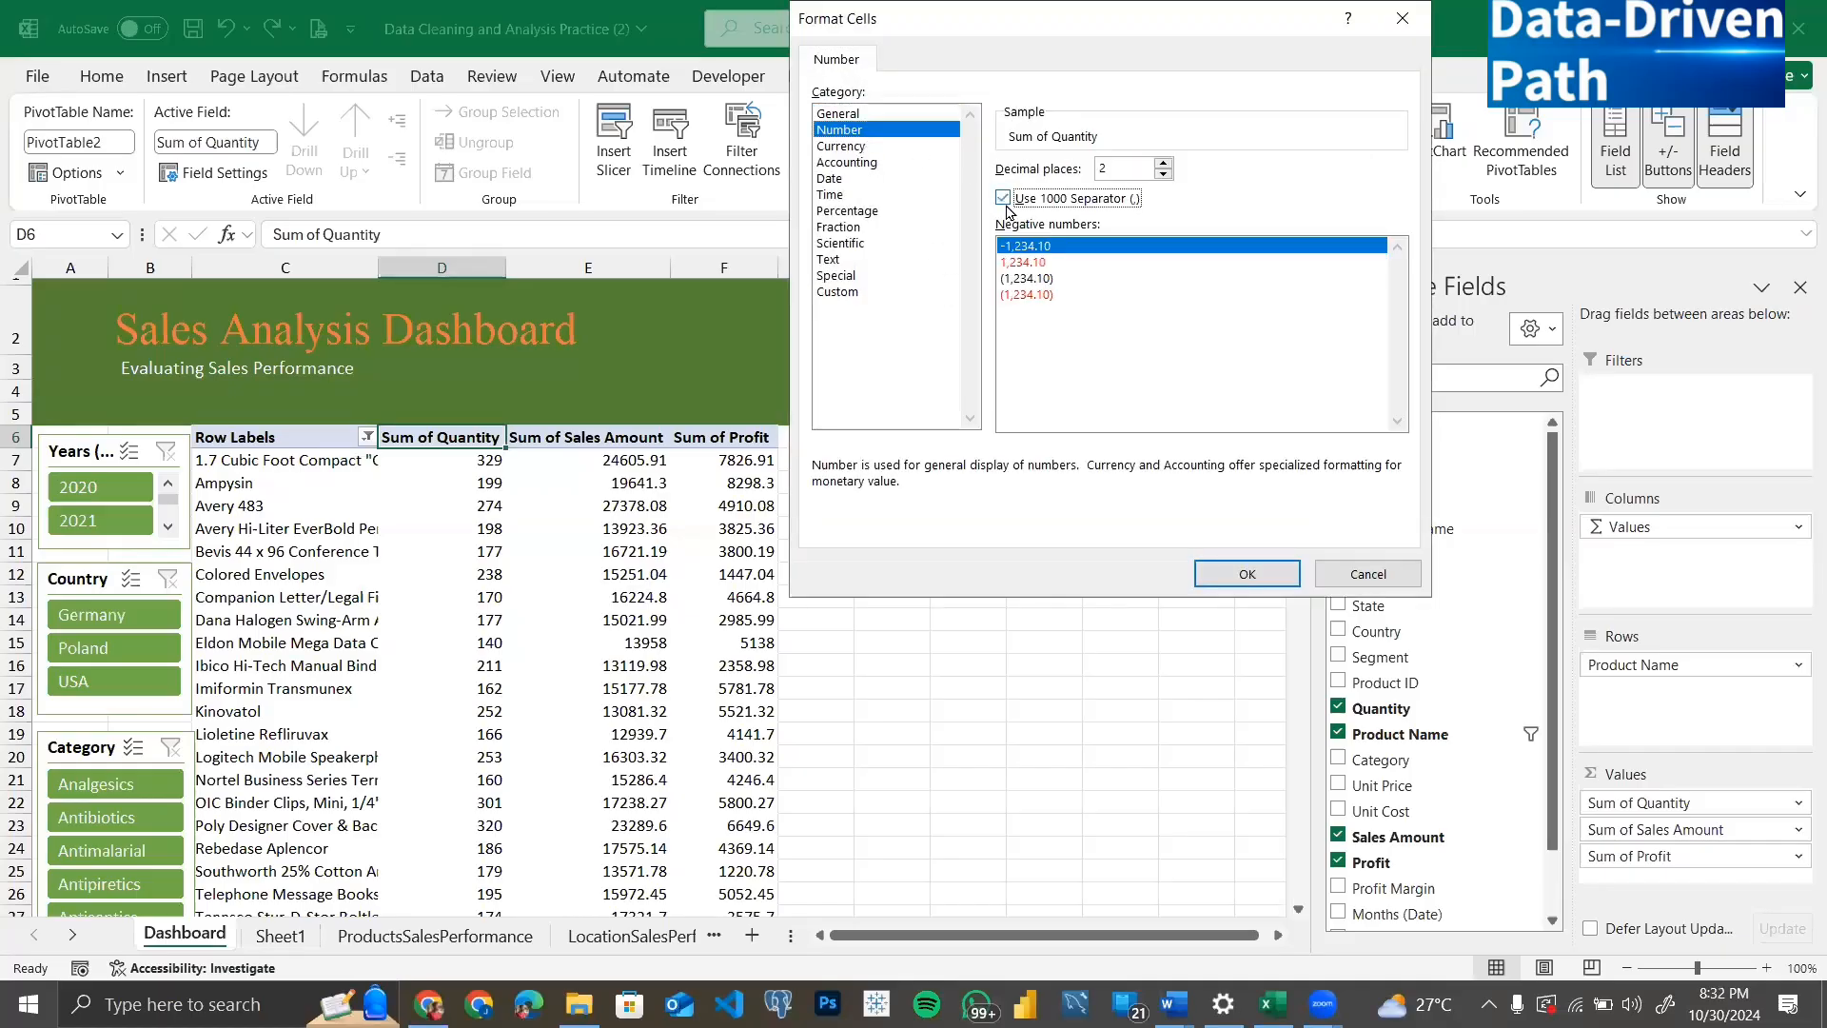
pyautogui.click(1166, 175)
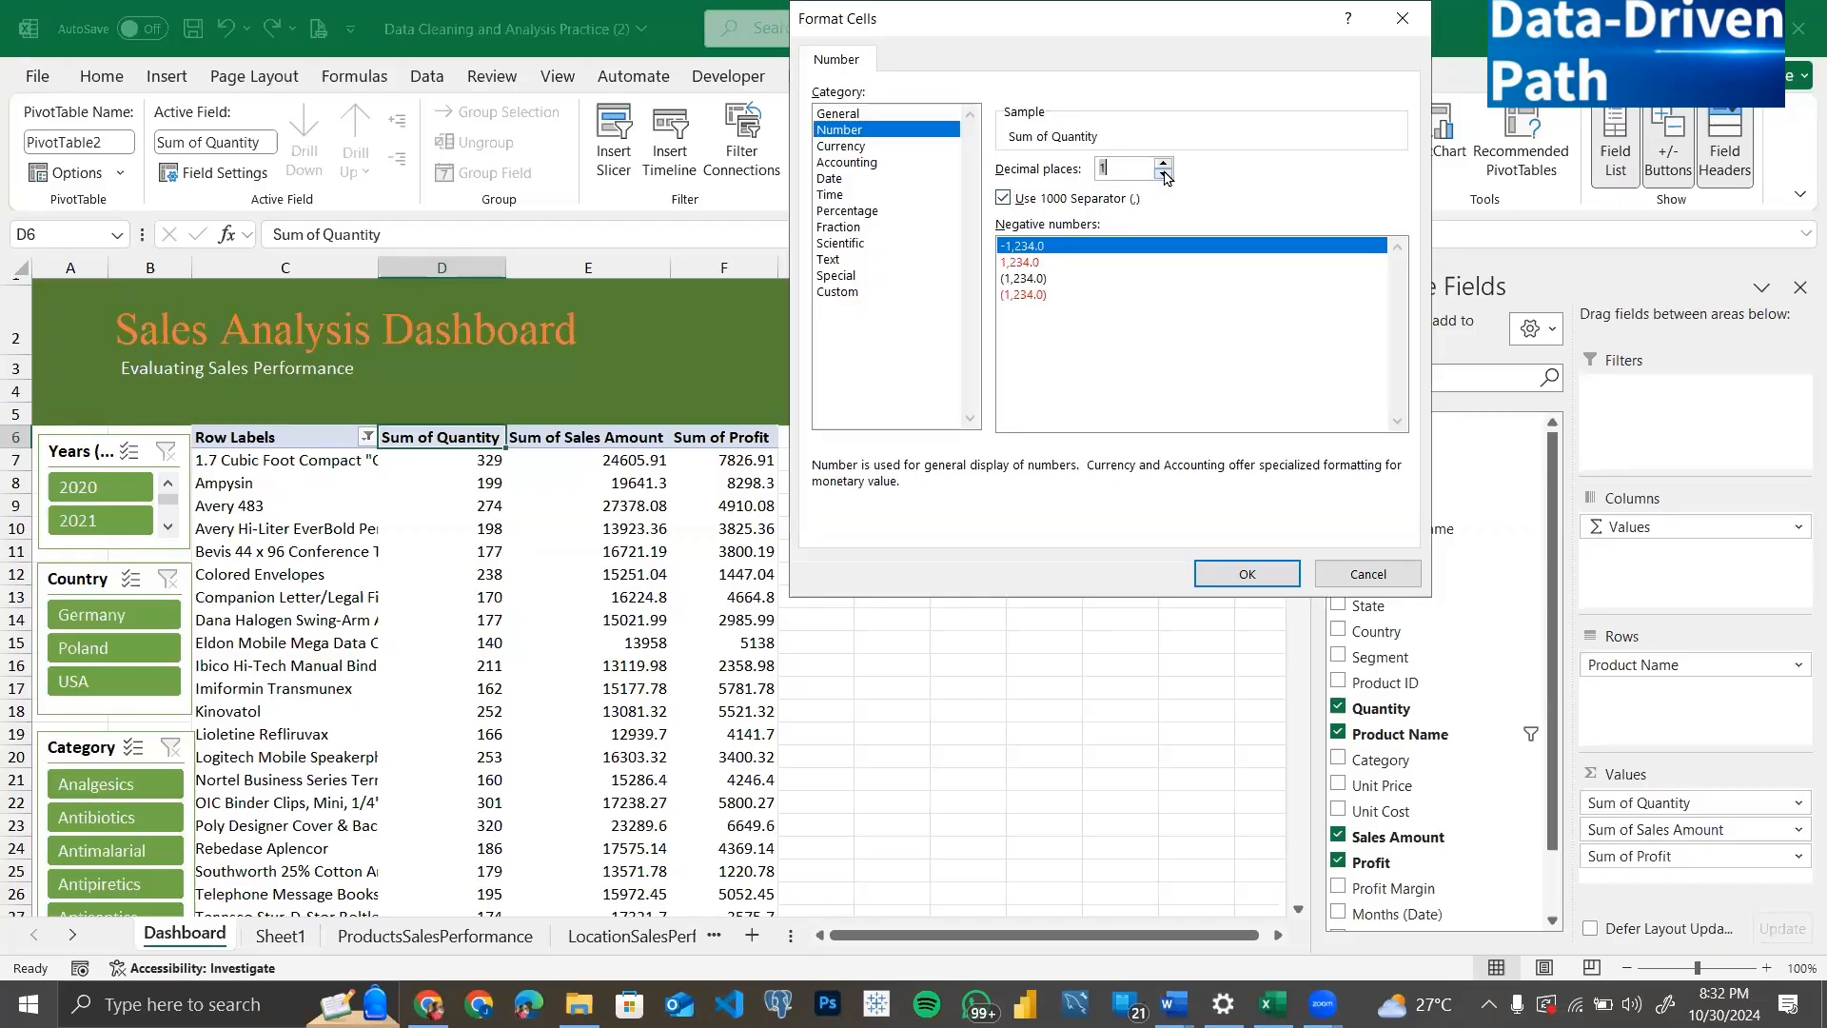
pyautogui.click(1229, 576)
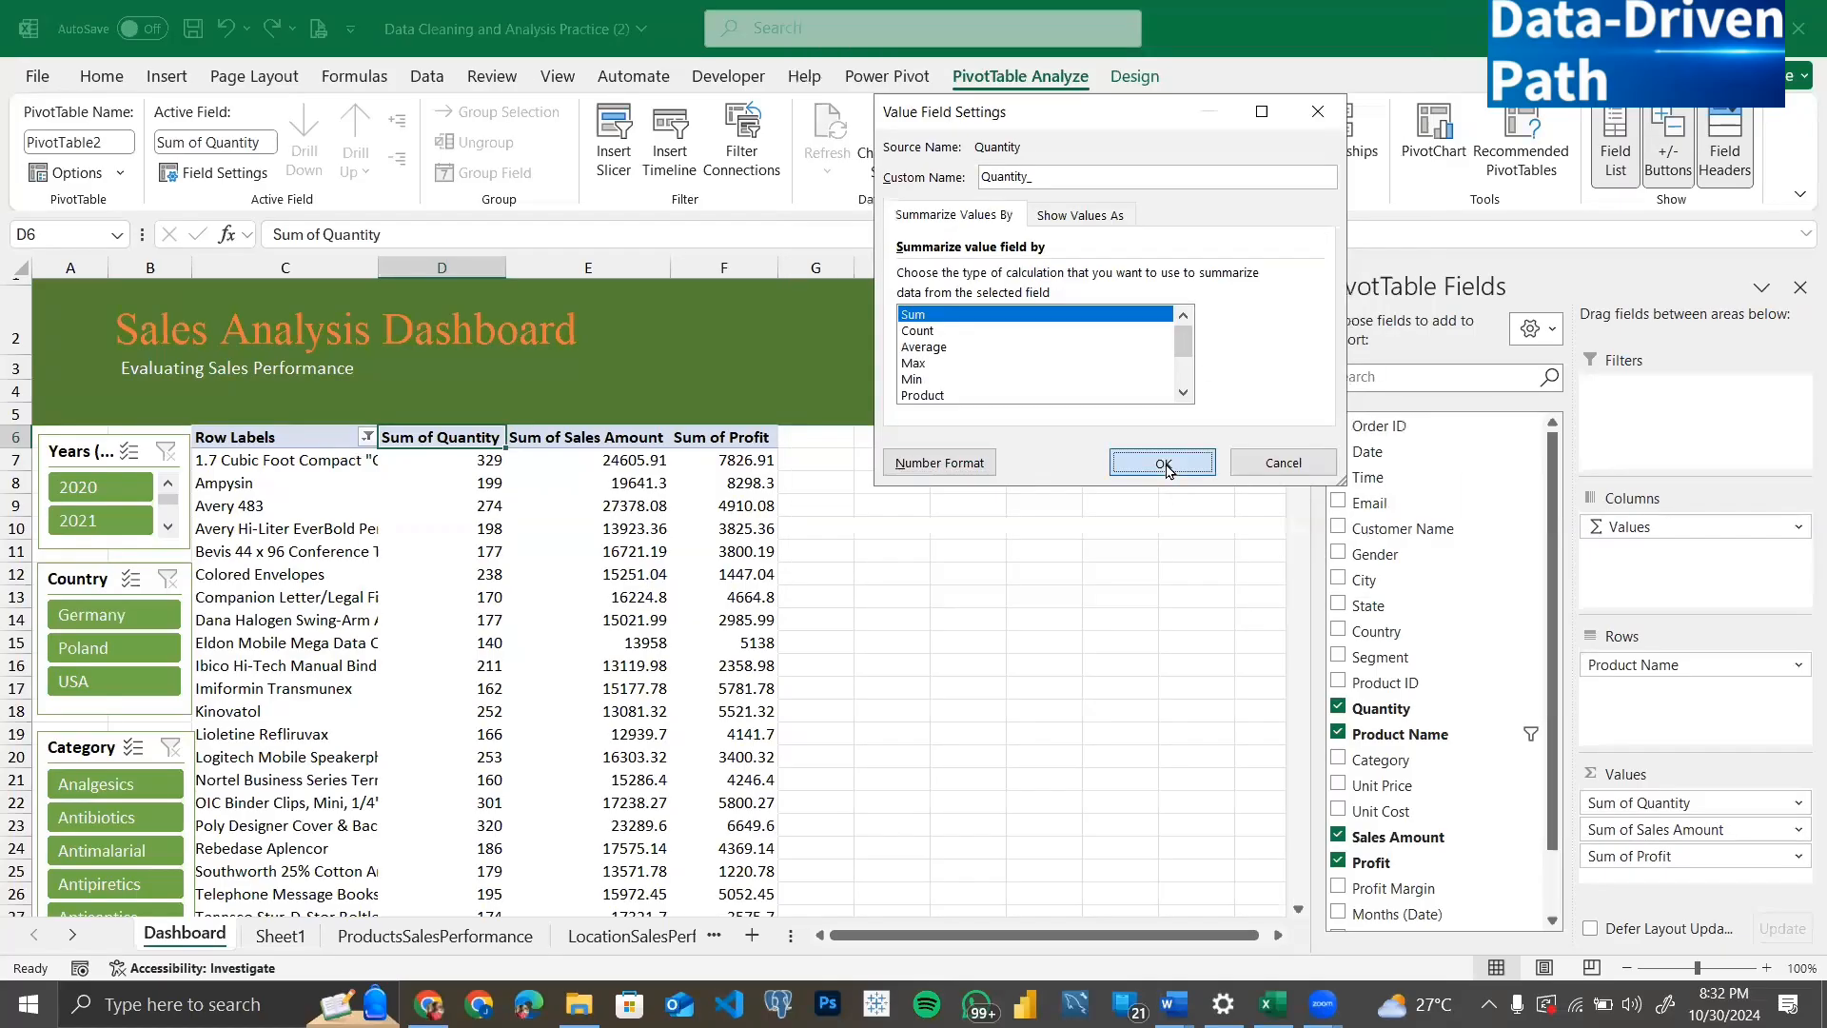
pyautogui.click(1165, 464)
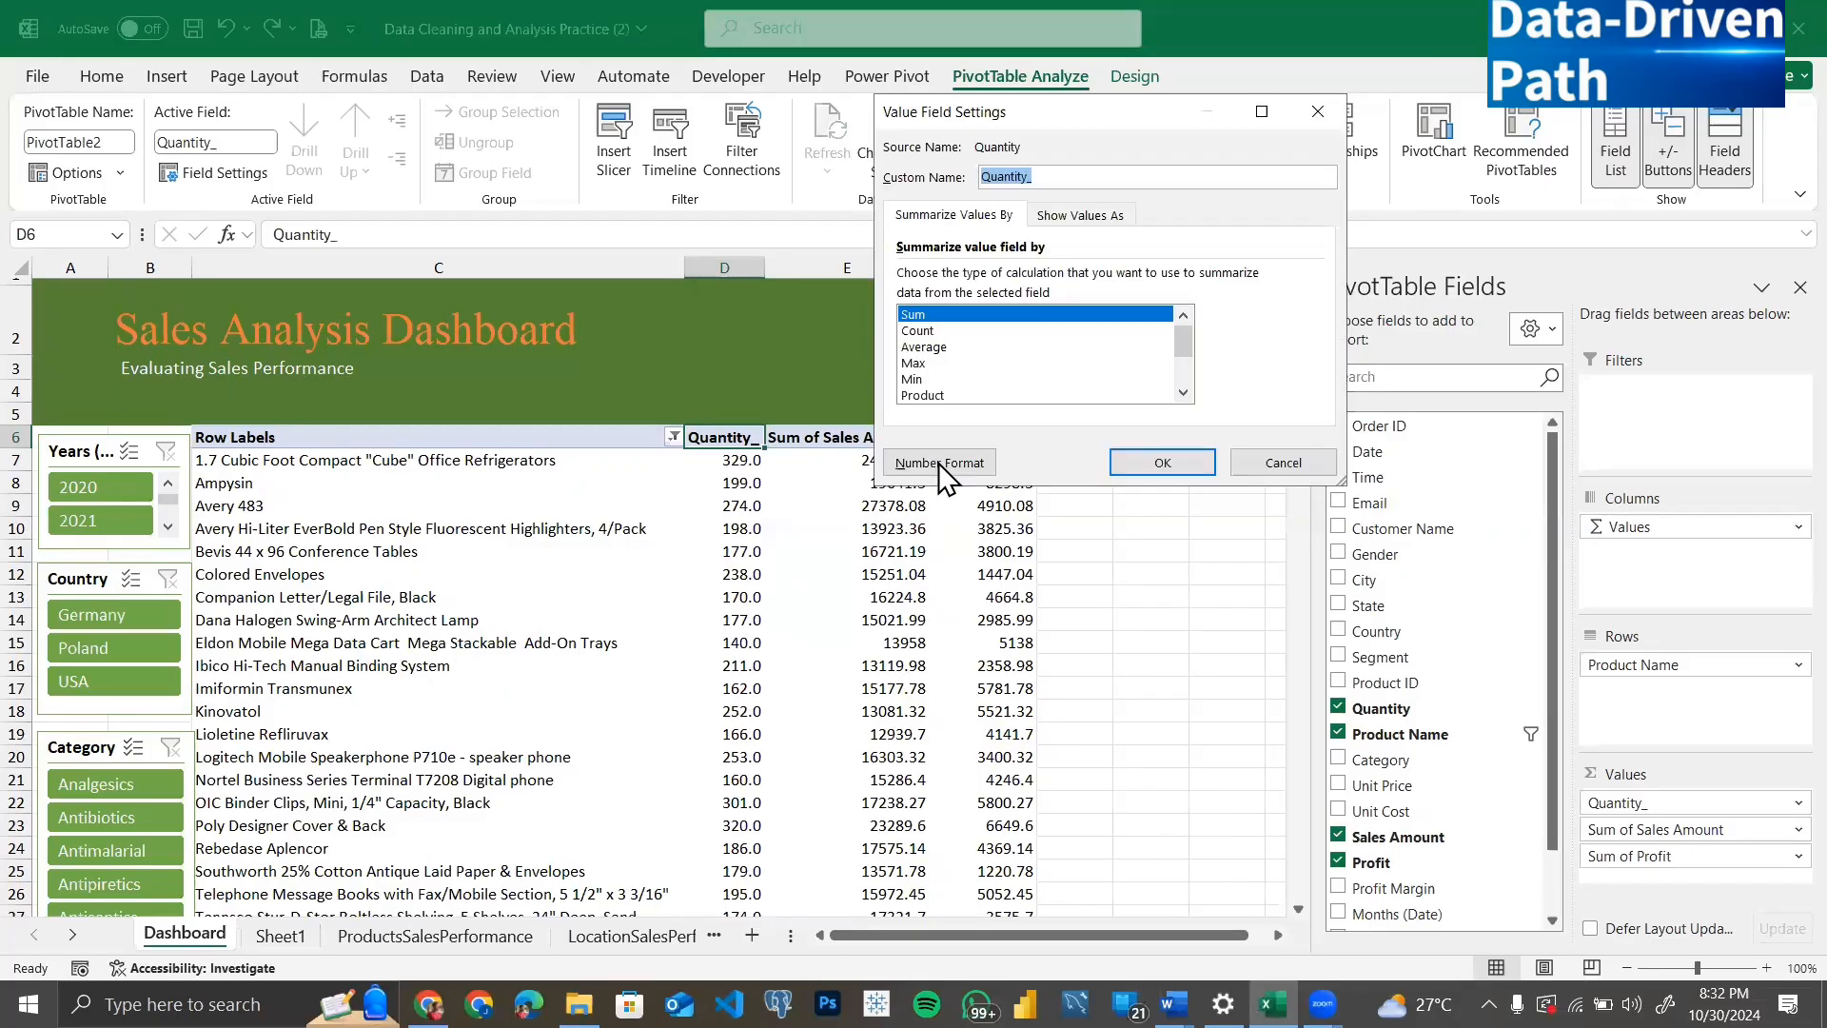
# Step: Set the number format of the Quantity_ field to 0 decimal places
pyautogui.click(940, 461)
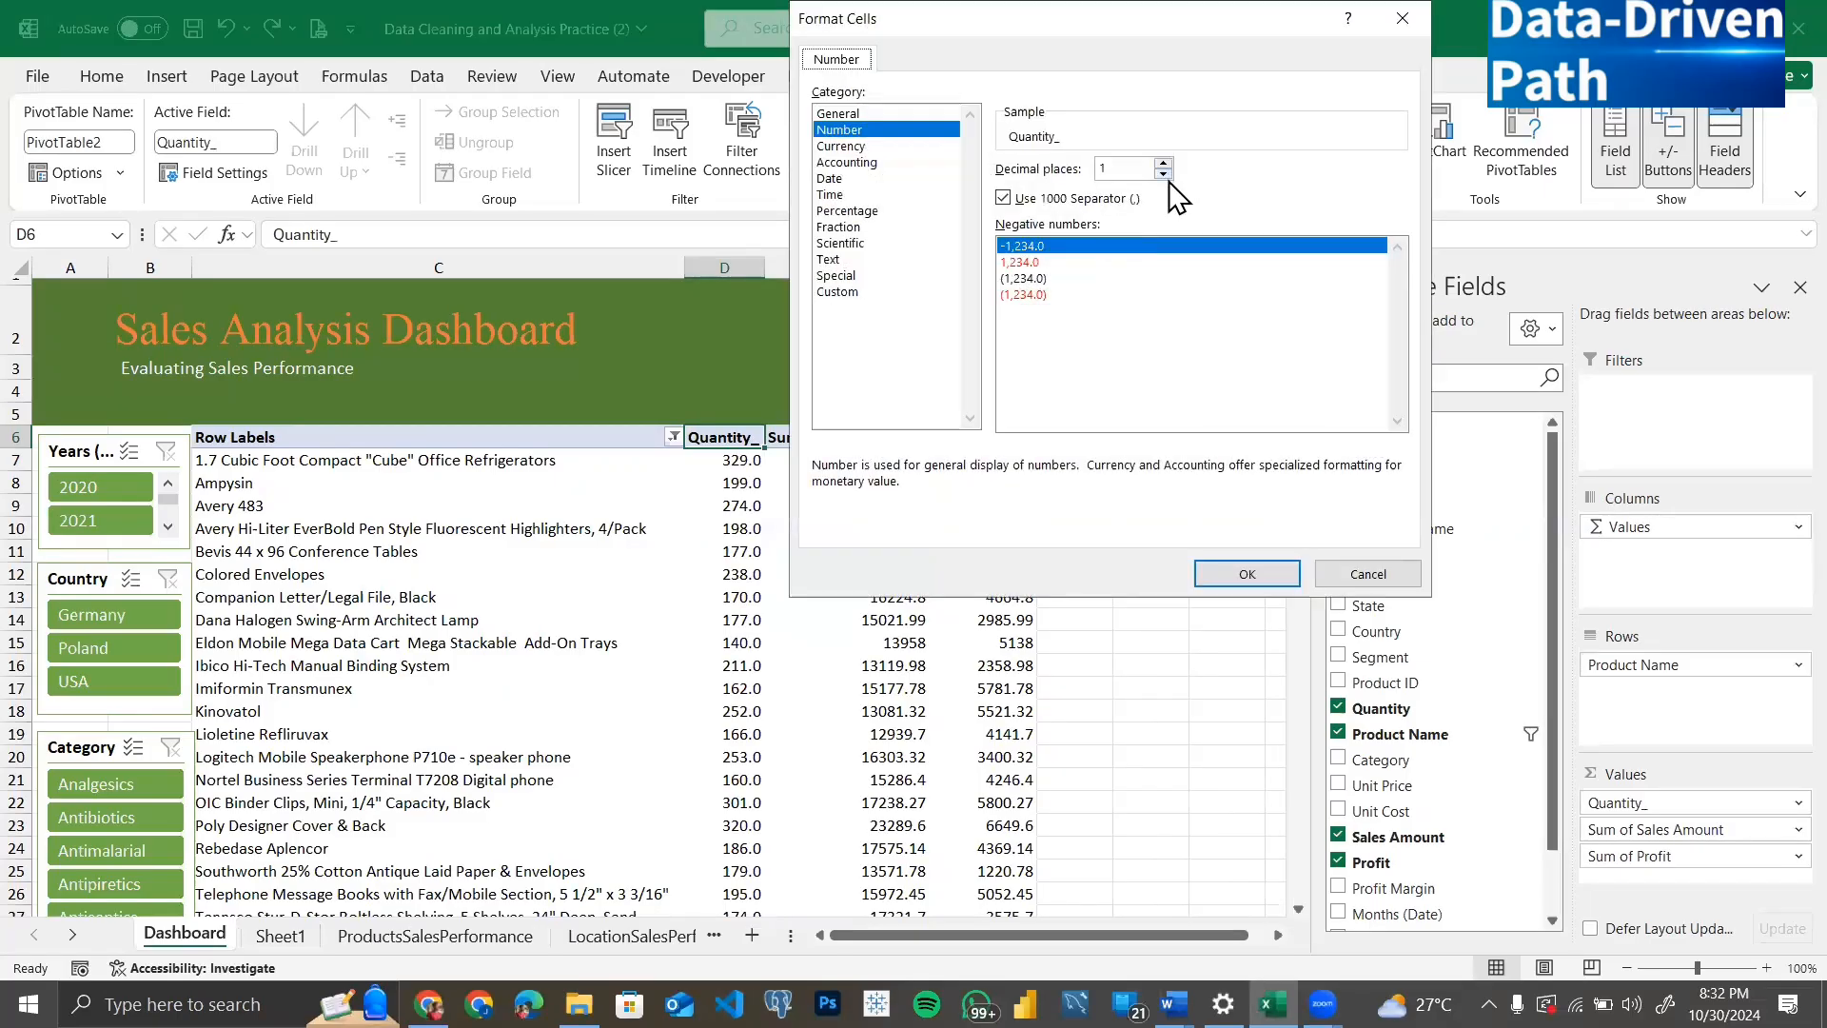
pyautogui.click(1163, 174)
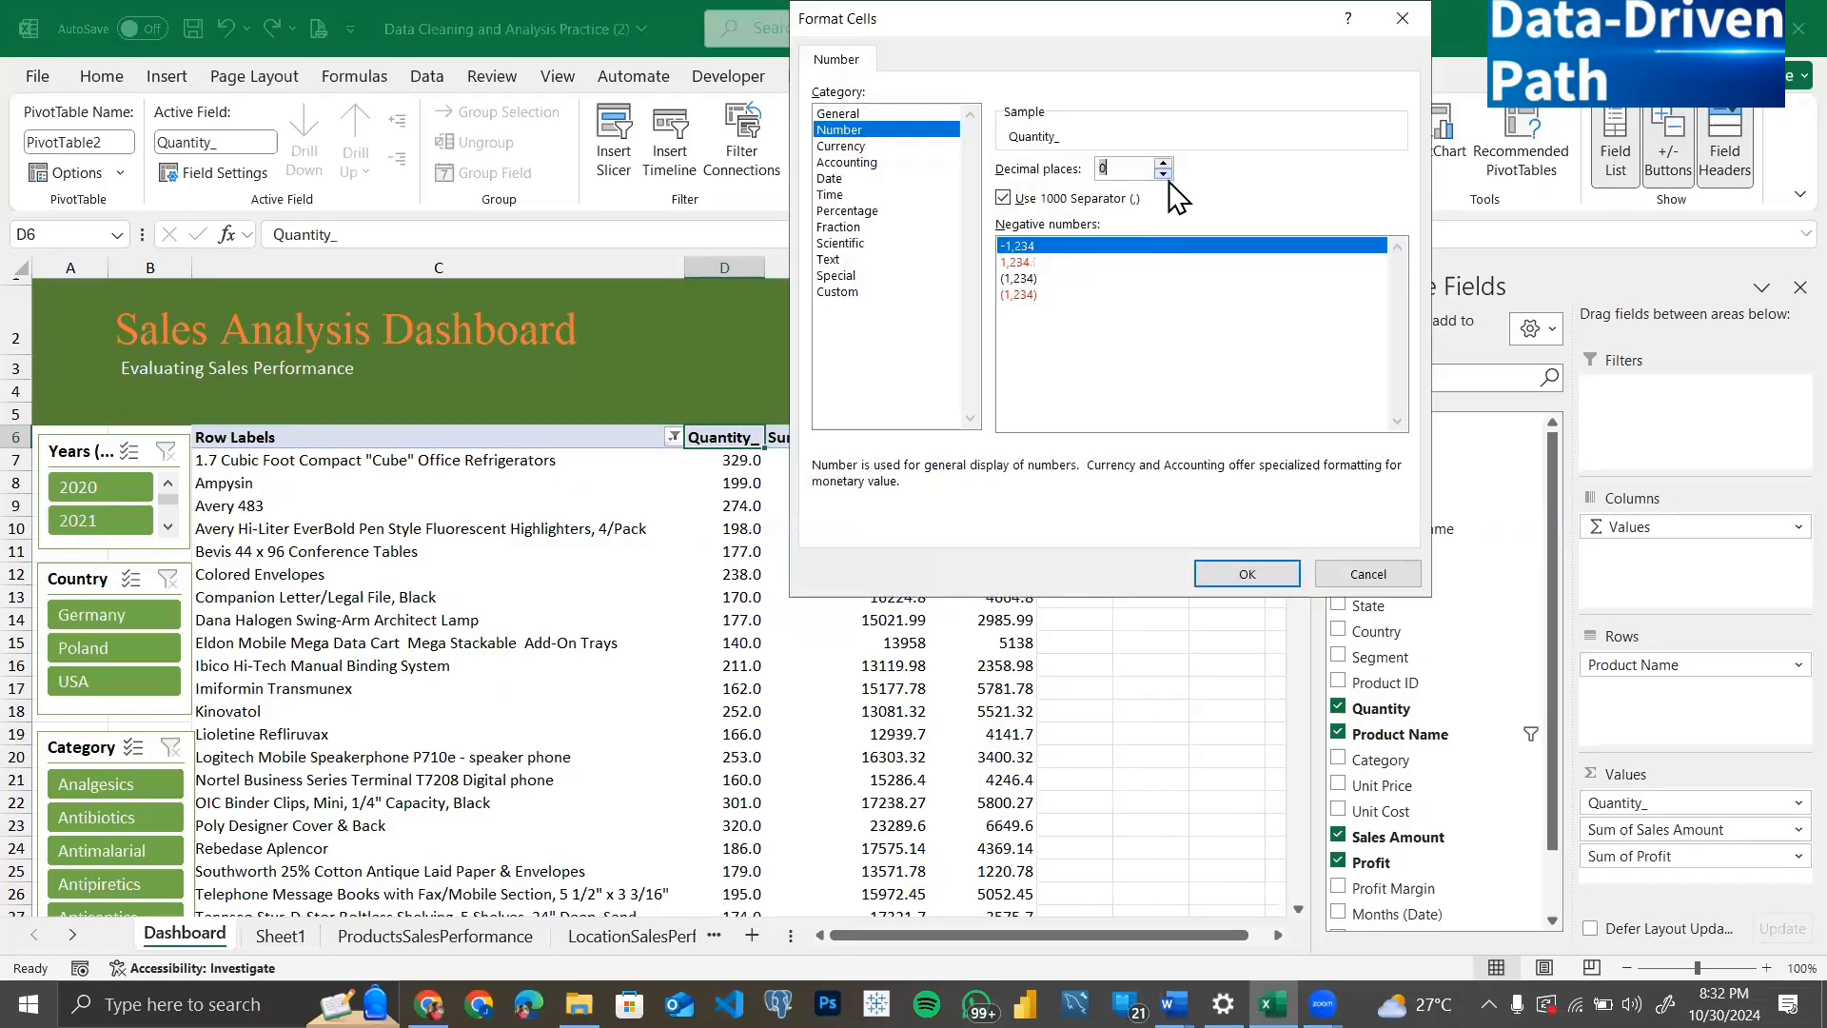
pyautogui.click(1249, 583)
pyautogui.press('Return')
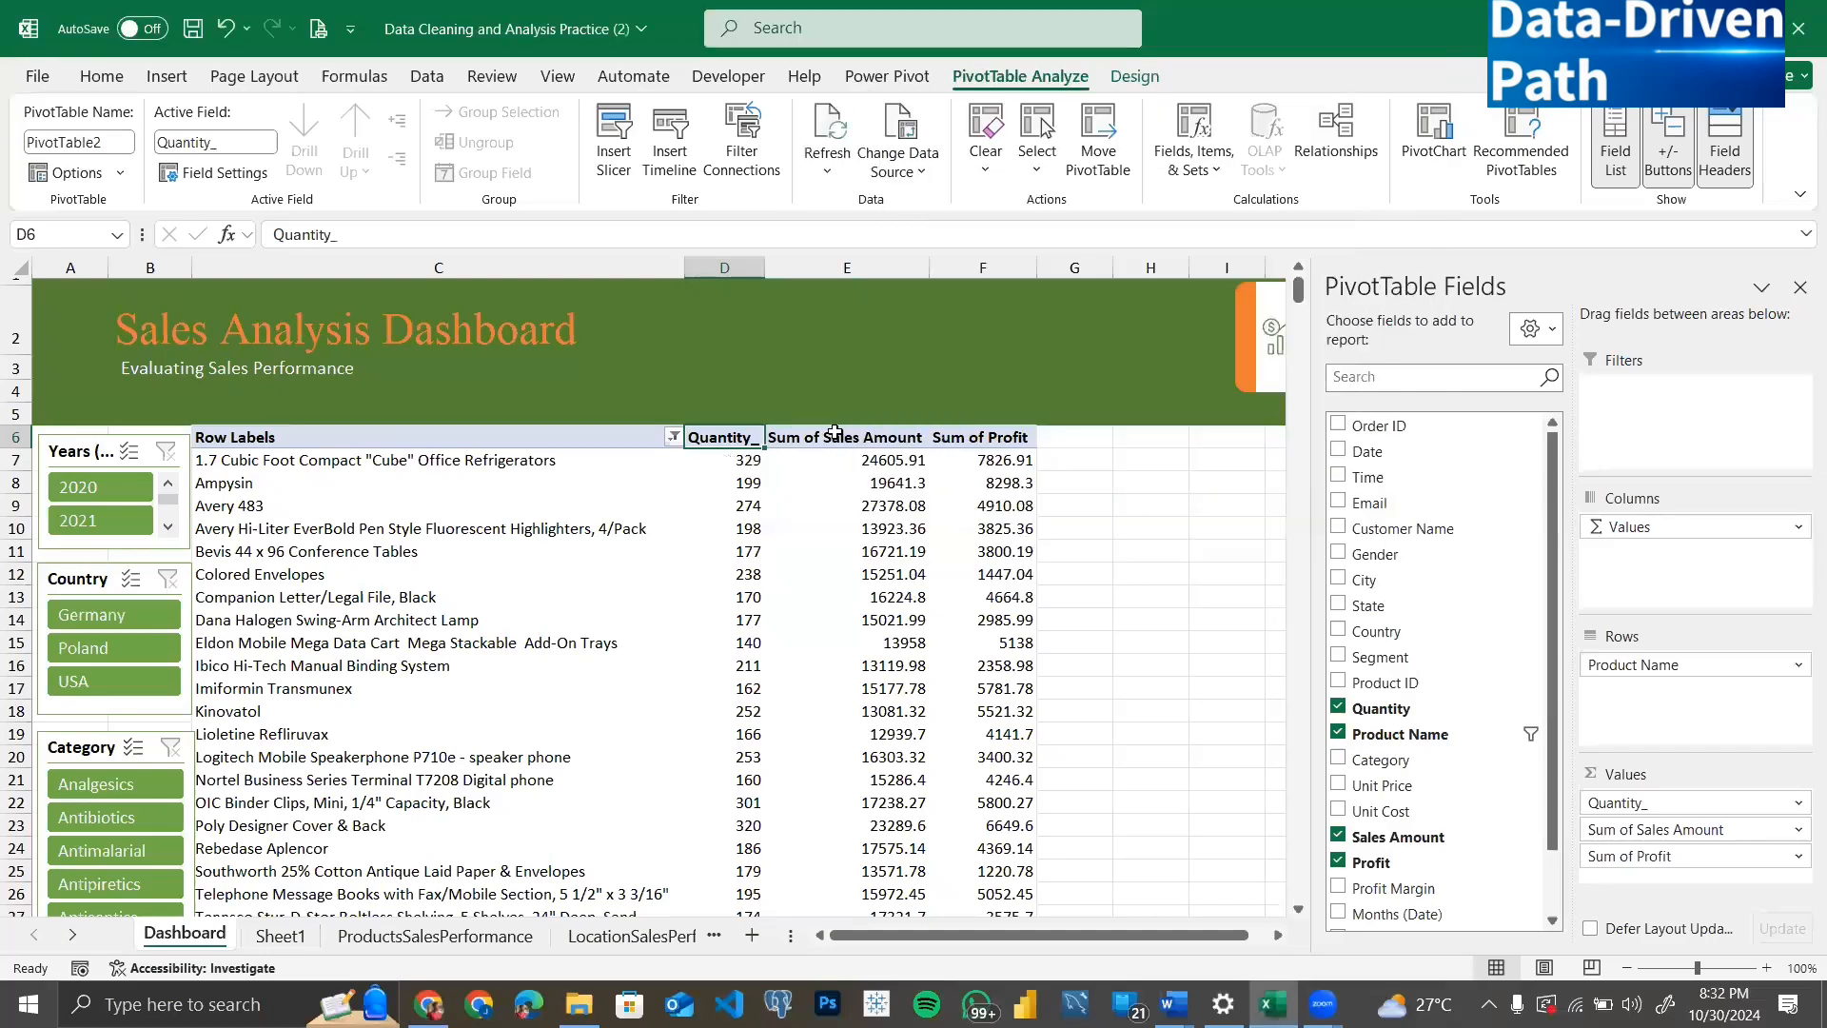
# Step: Rename the Sum of Sales Amount field as Revenue and format it as Currency in $ with 2 decimal places
pyautogui.click(851, 444)
pyautogui.doubleClick(851, 444)
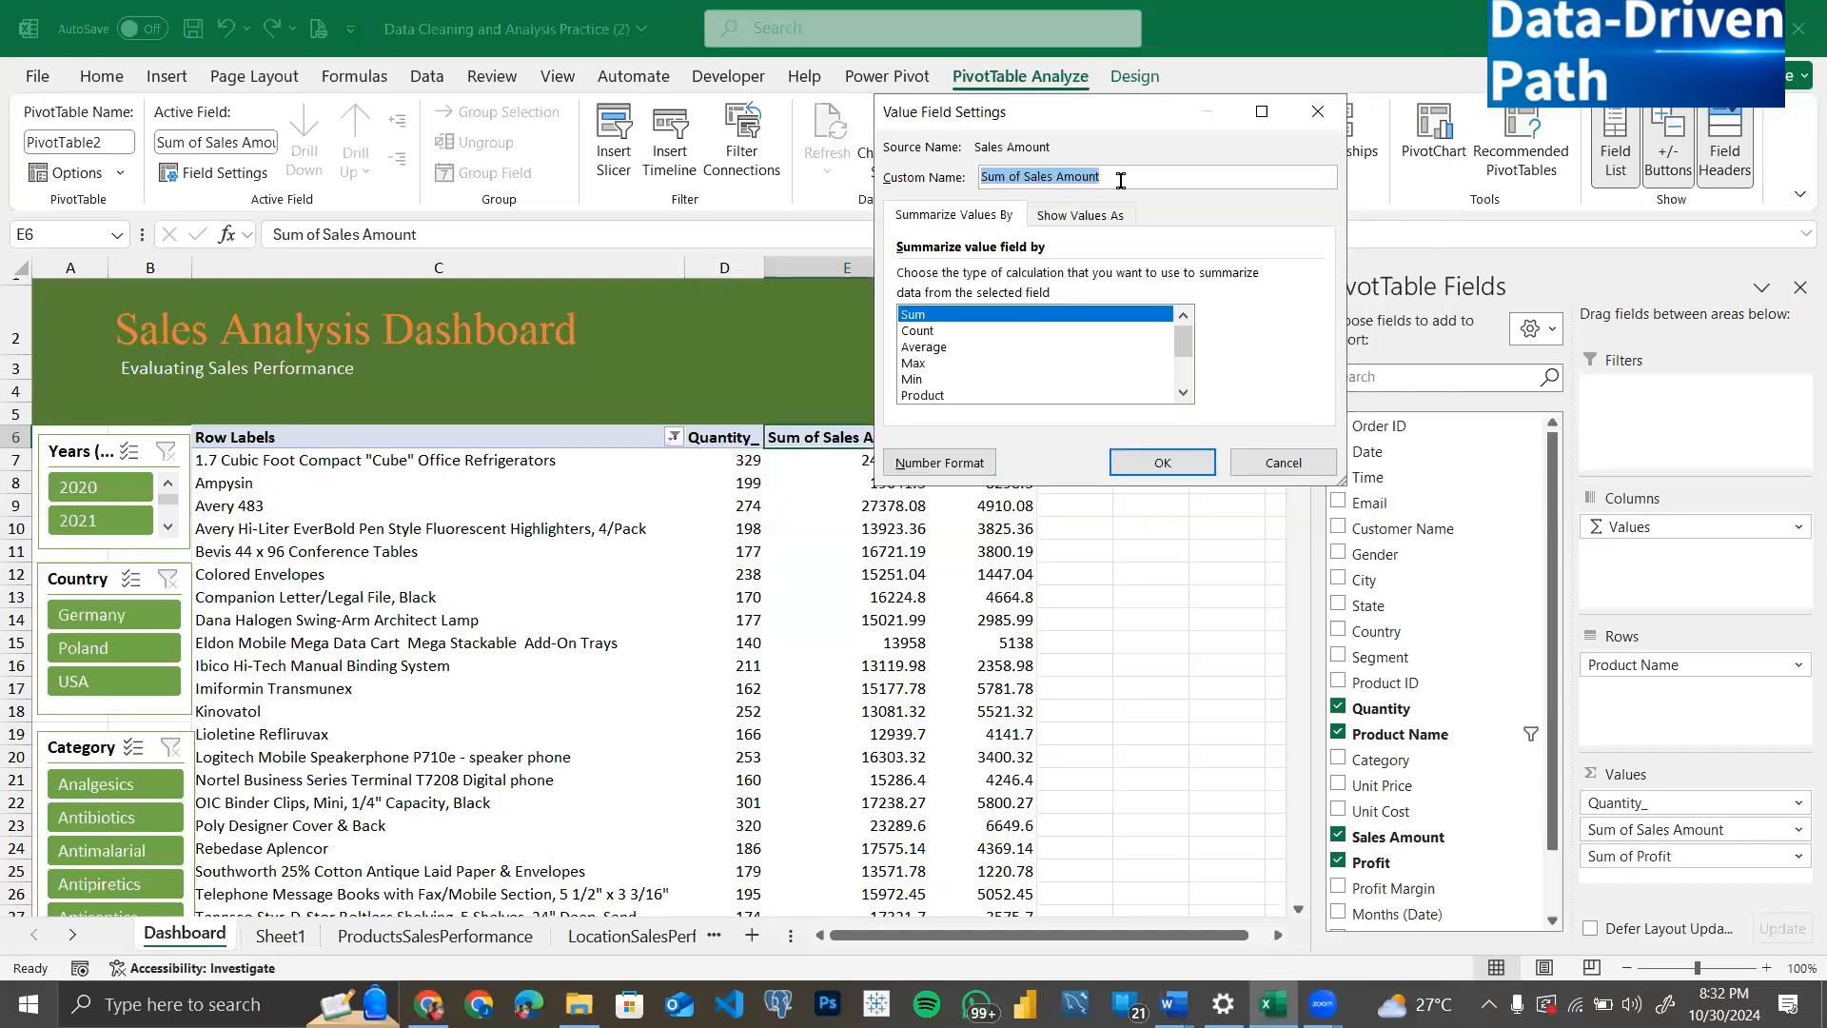
pyautogui.write('Revenue')
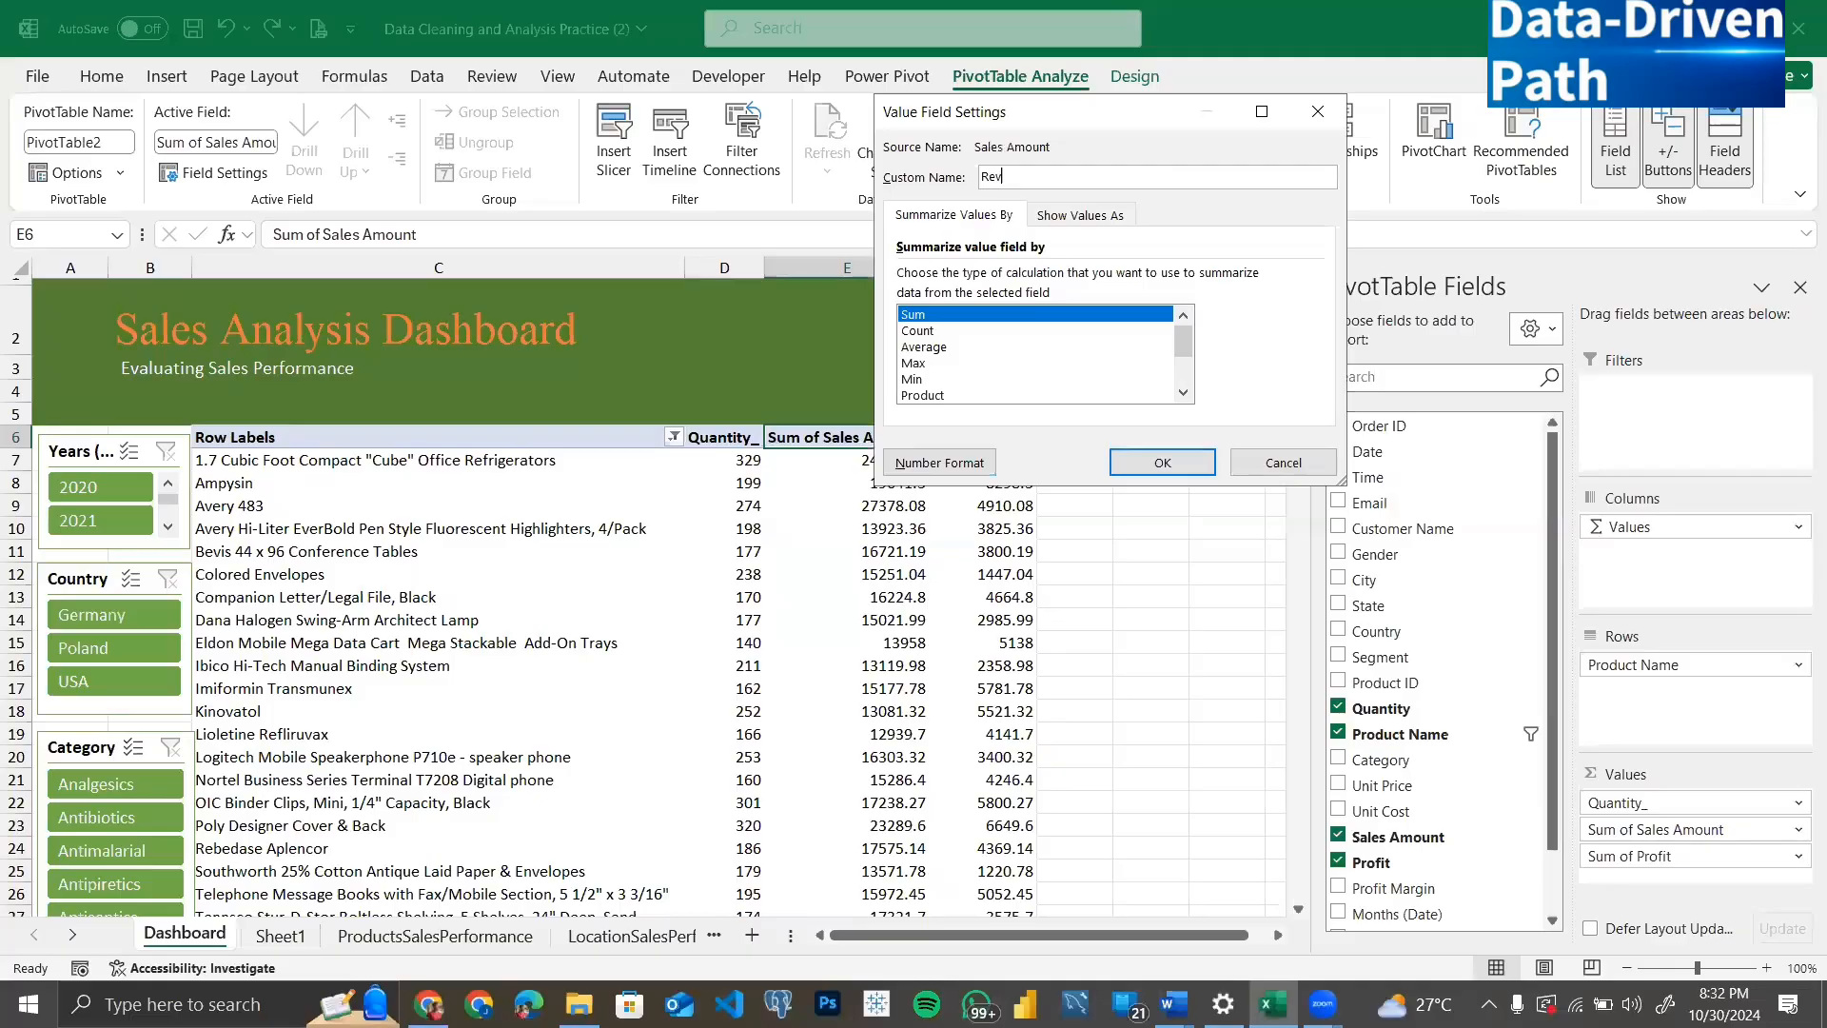
pyautogui.click(981, 464)
pyautogui.click(857, 145)
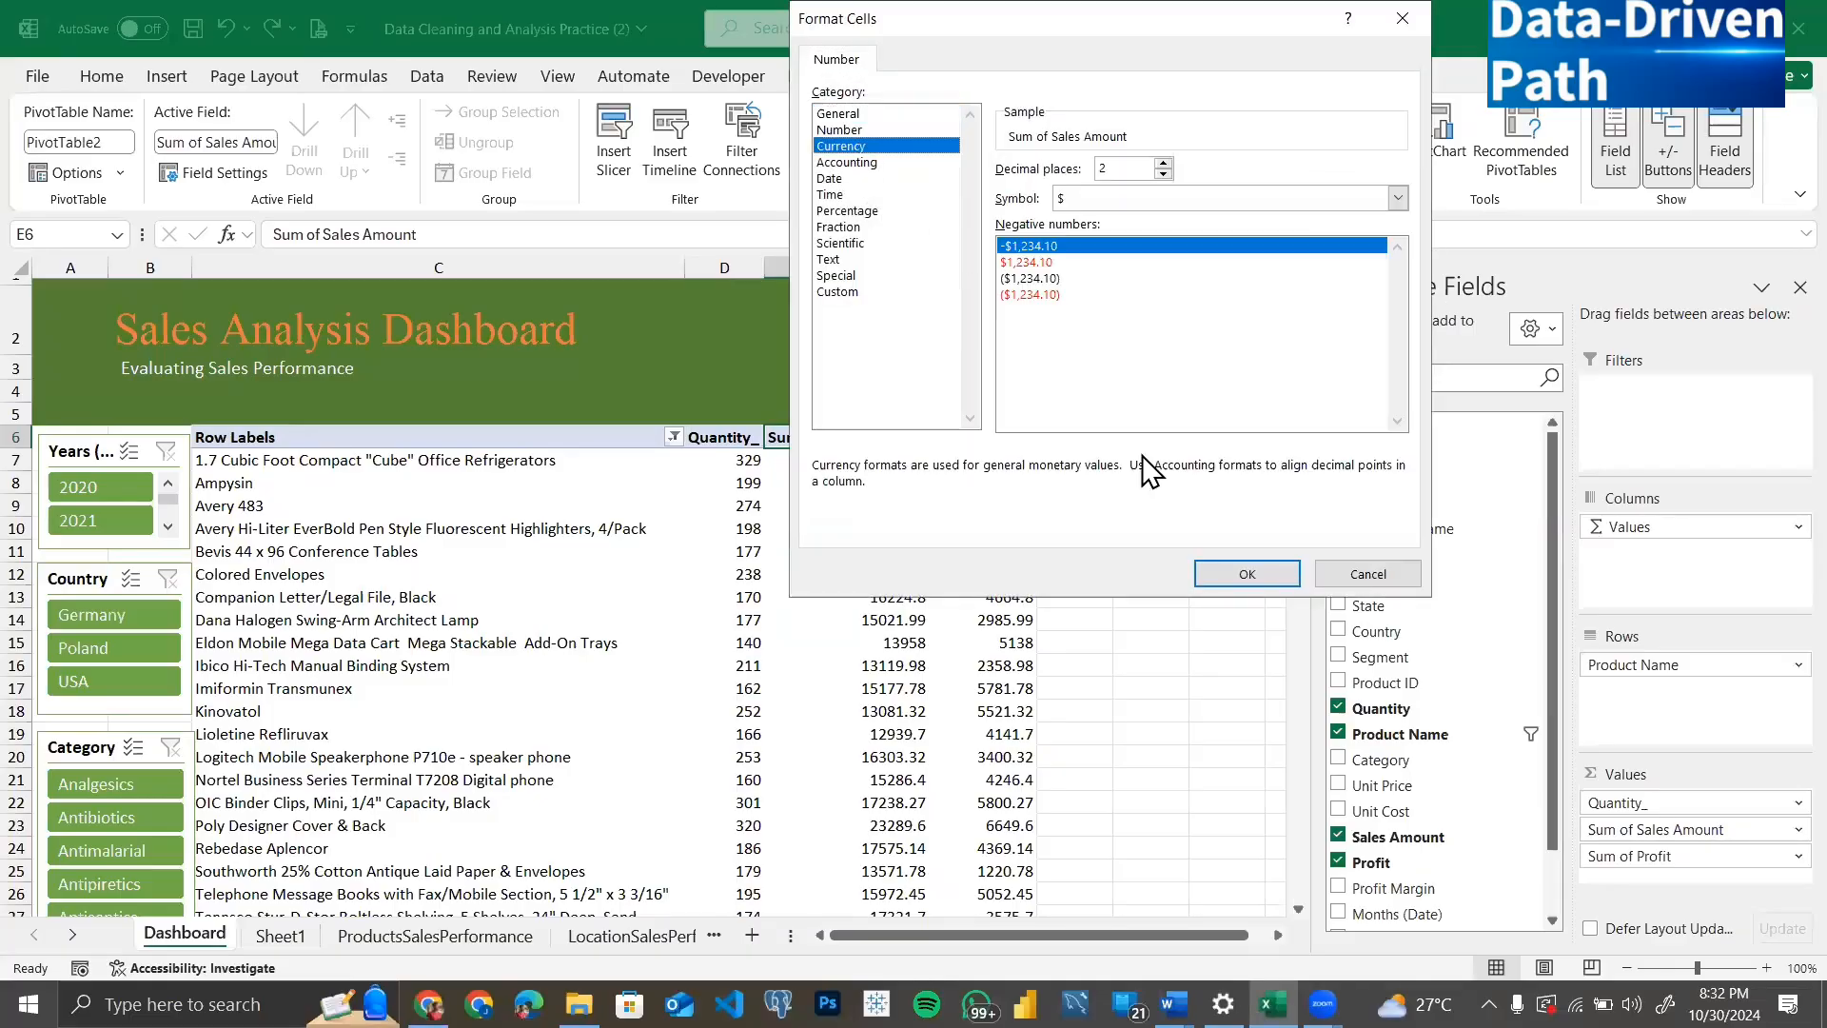
pyautogui.click(1249, 575)
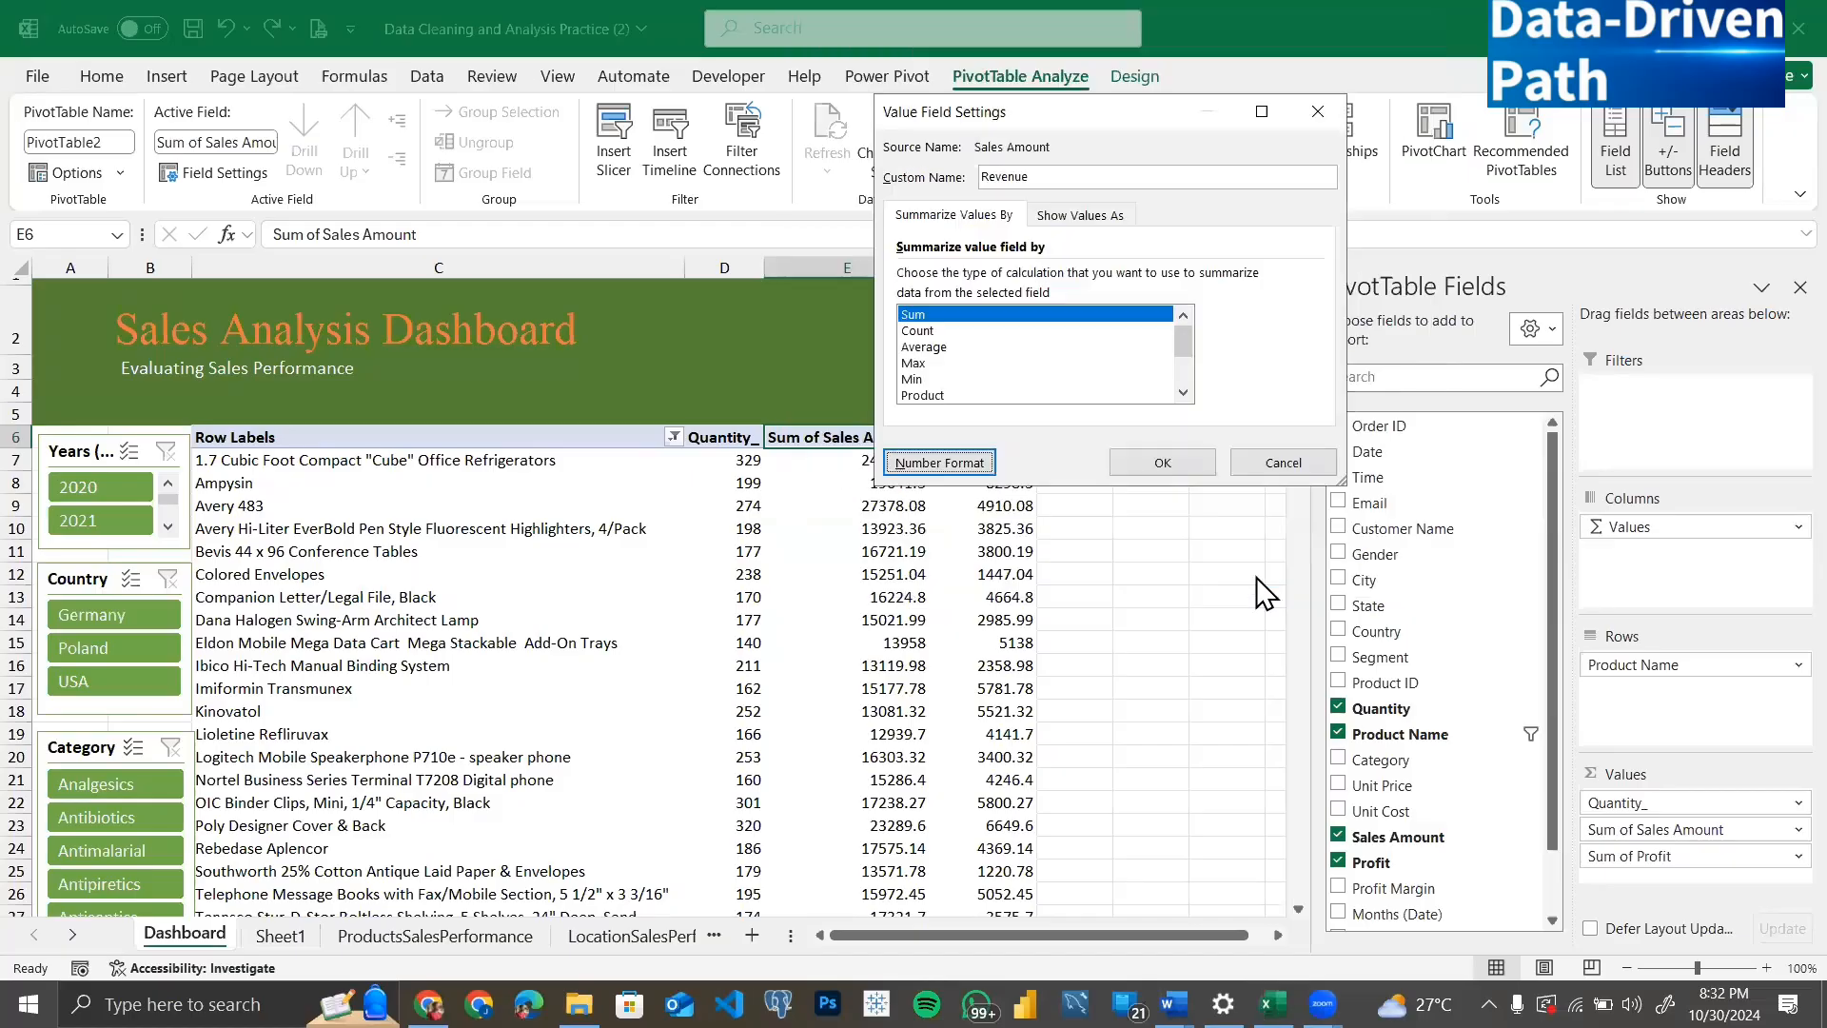
pyautogui.click(1165, 463)
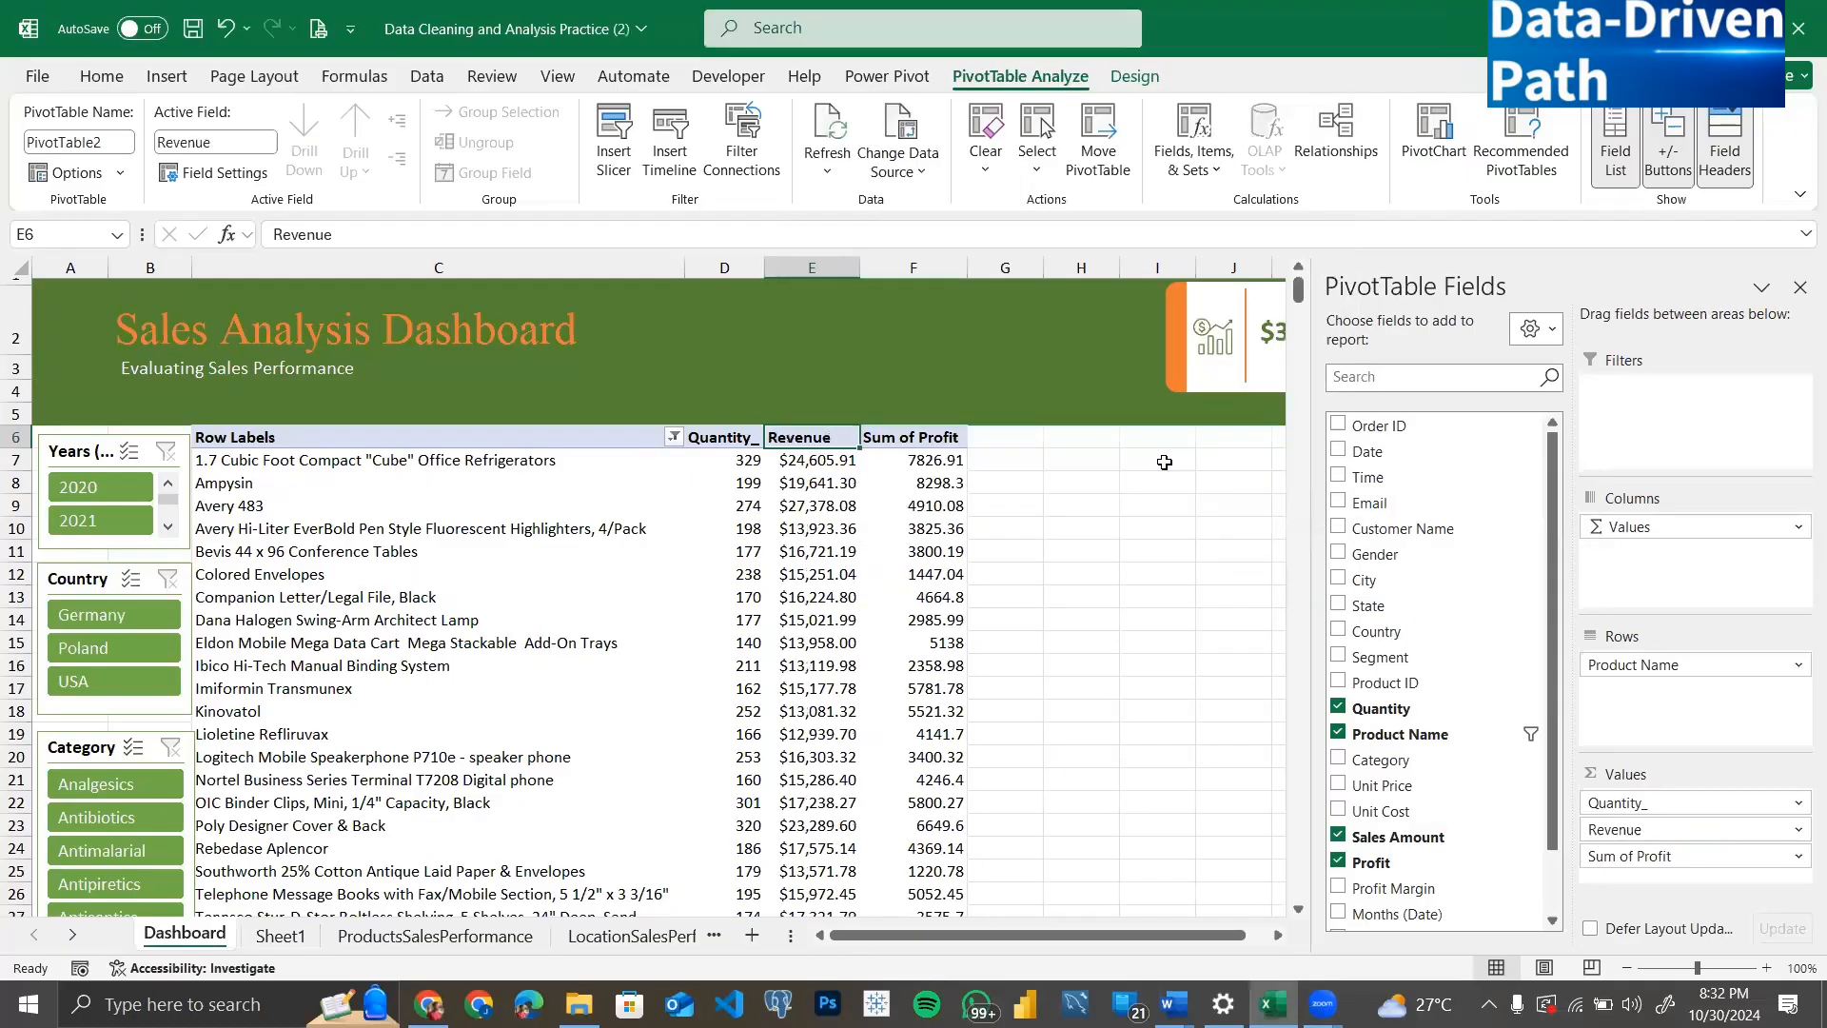
# Step: Rename the Sum of Profit field as Profits and format it as Currency in $ with 2 decimal places
pyautogui.doubleClick(912, 447)
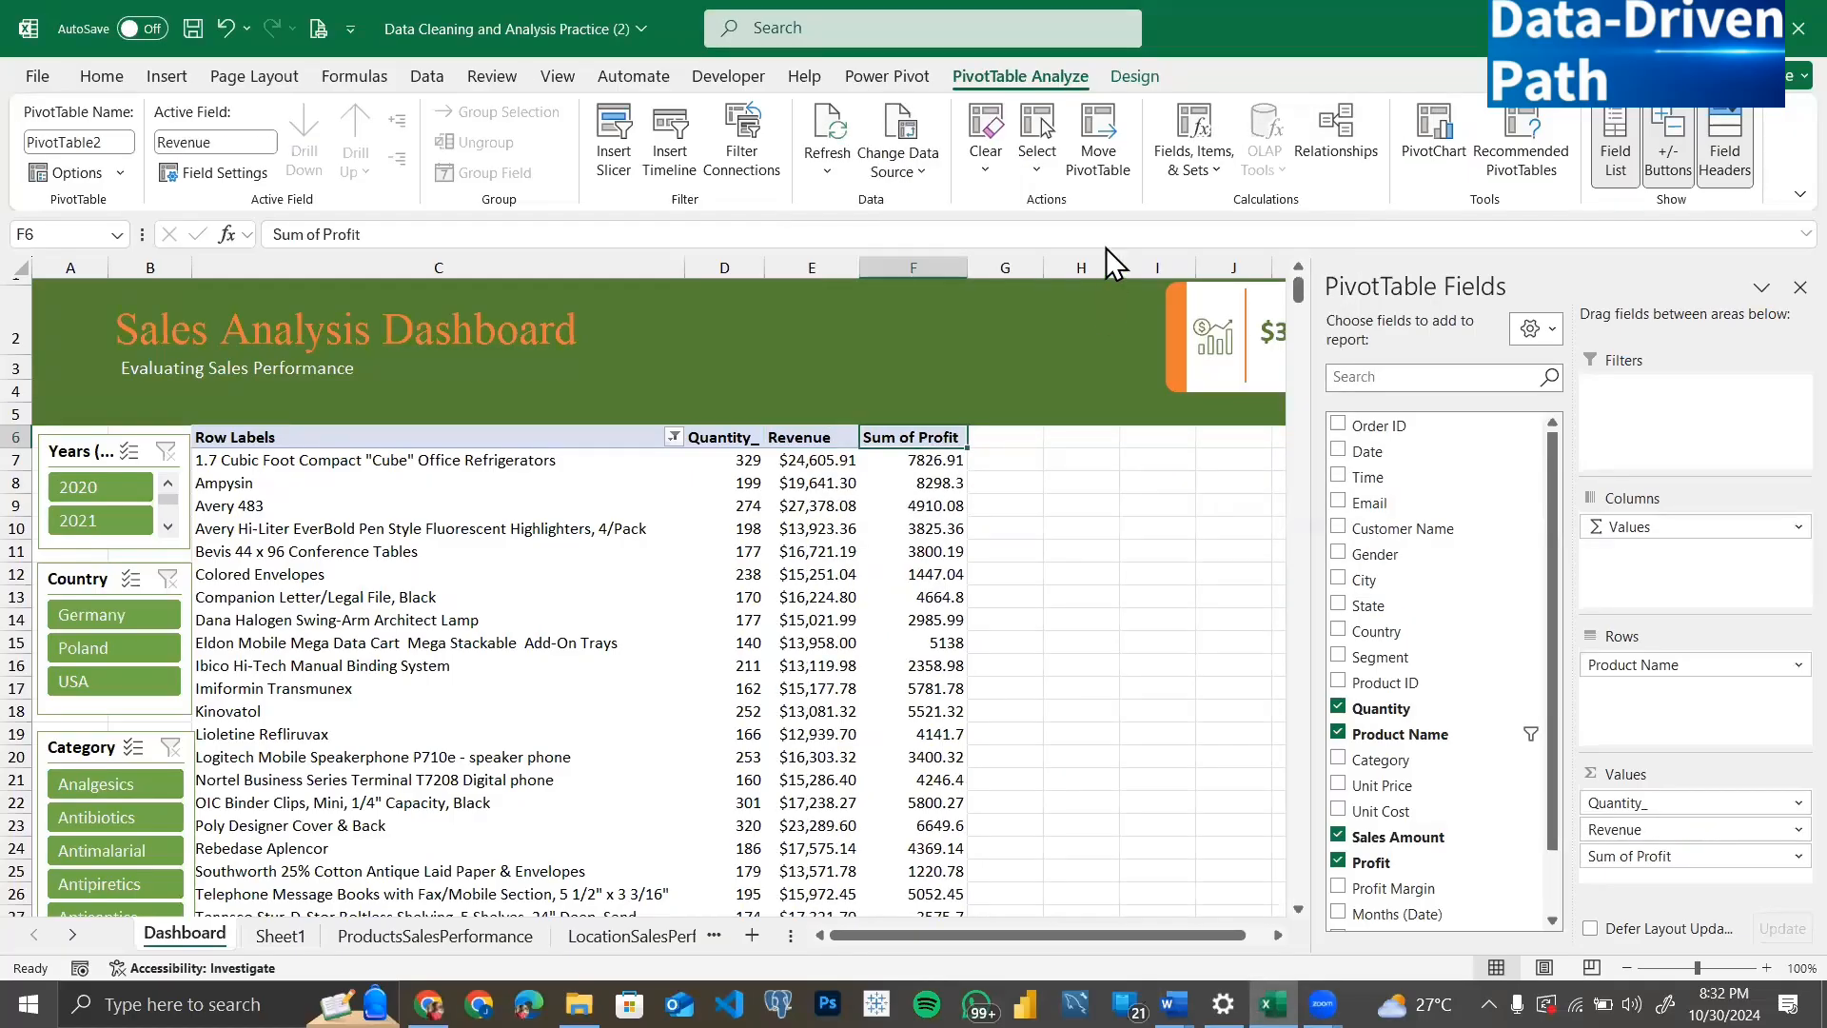
pyautogui.write('Profit')
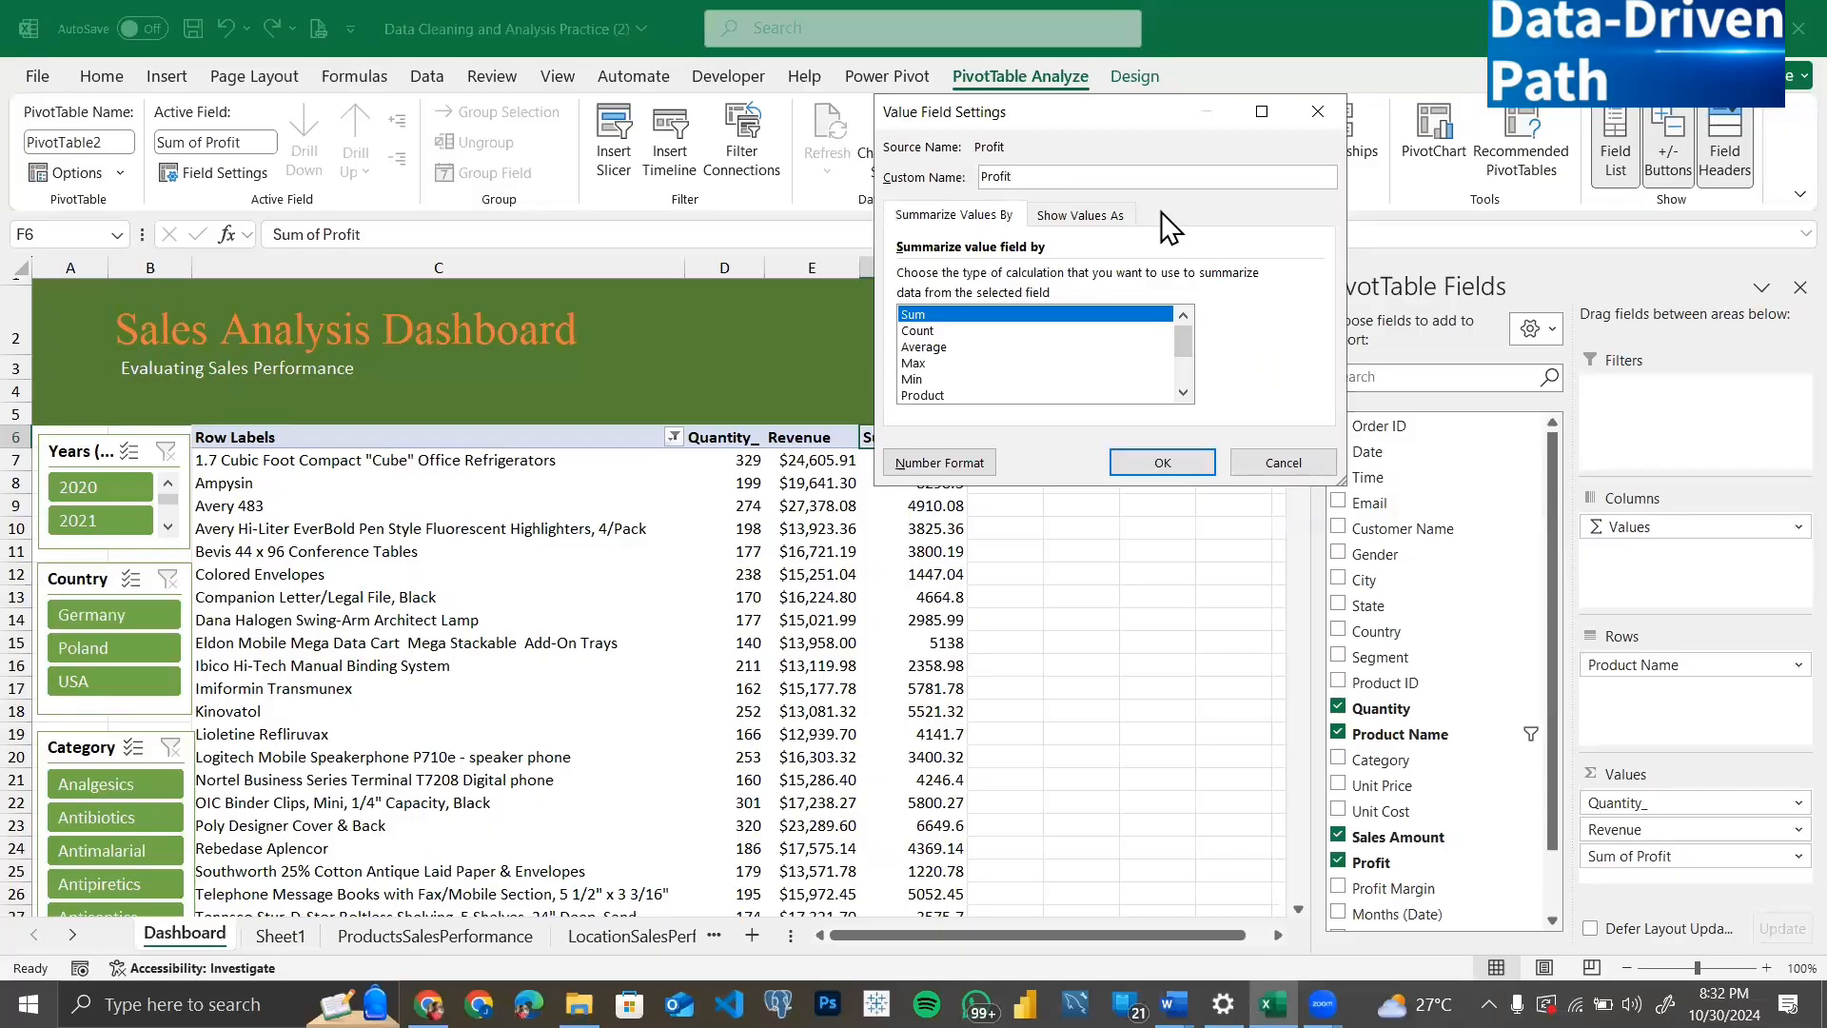
pyautogui.click(941, 464)
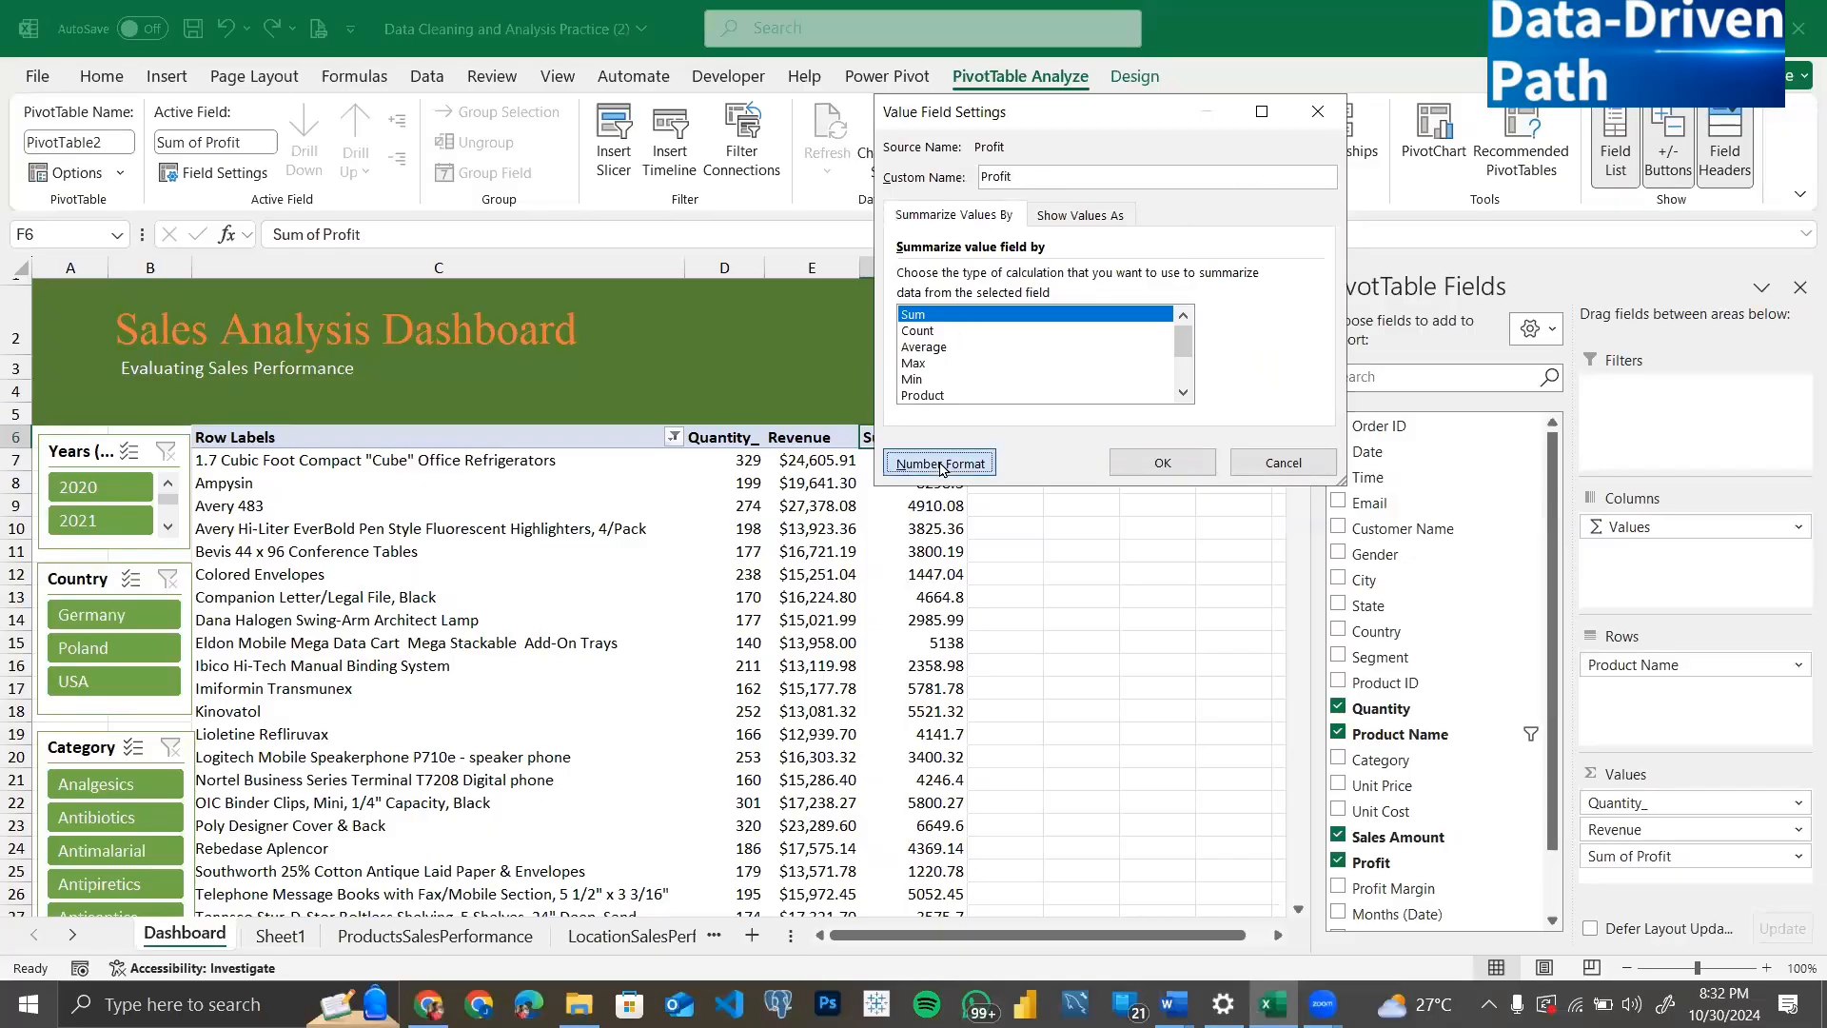
pyautogui.click(841, 147)
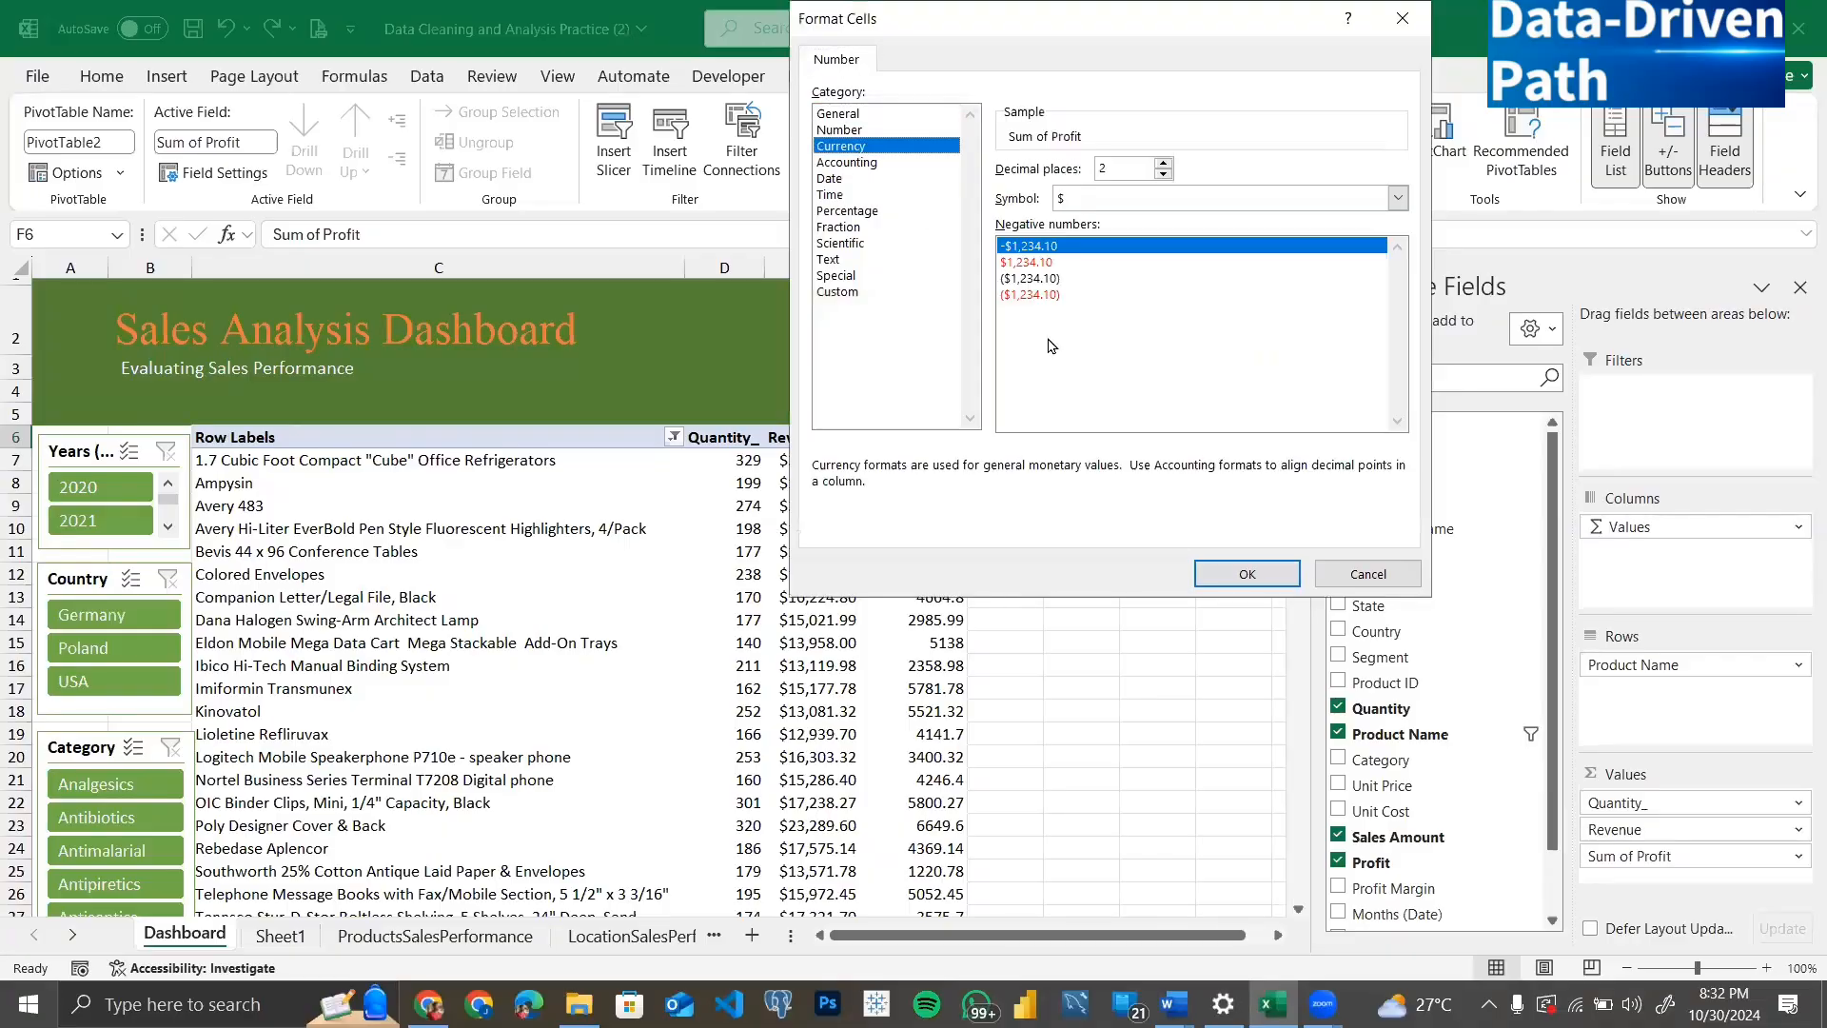
pyautogui.click(1230, 573)
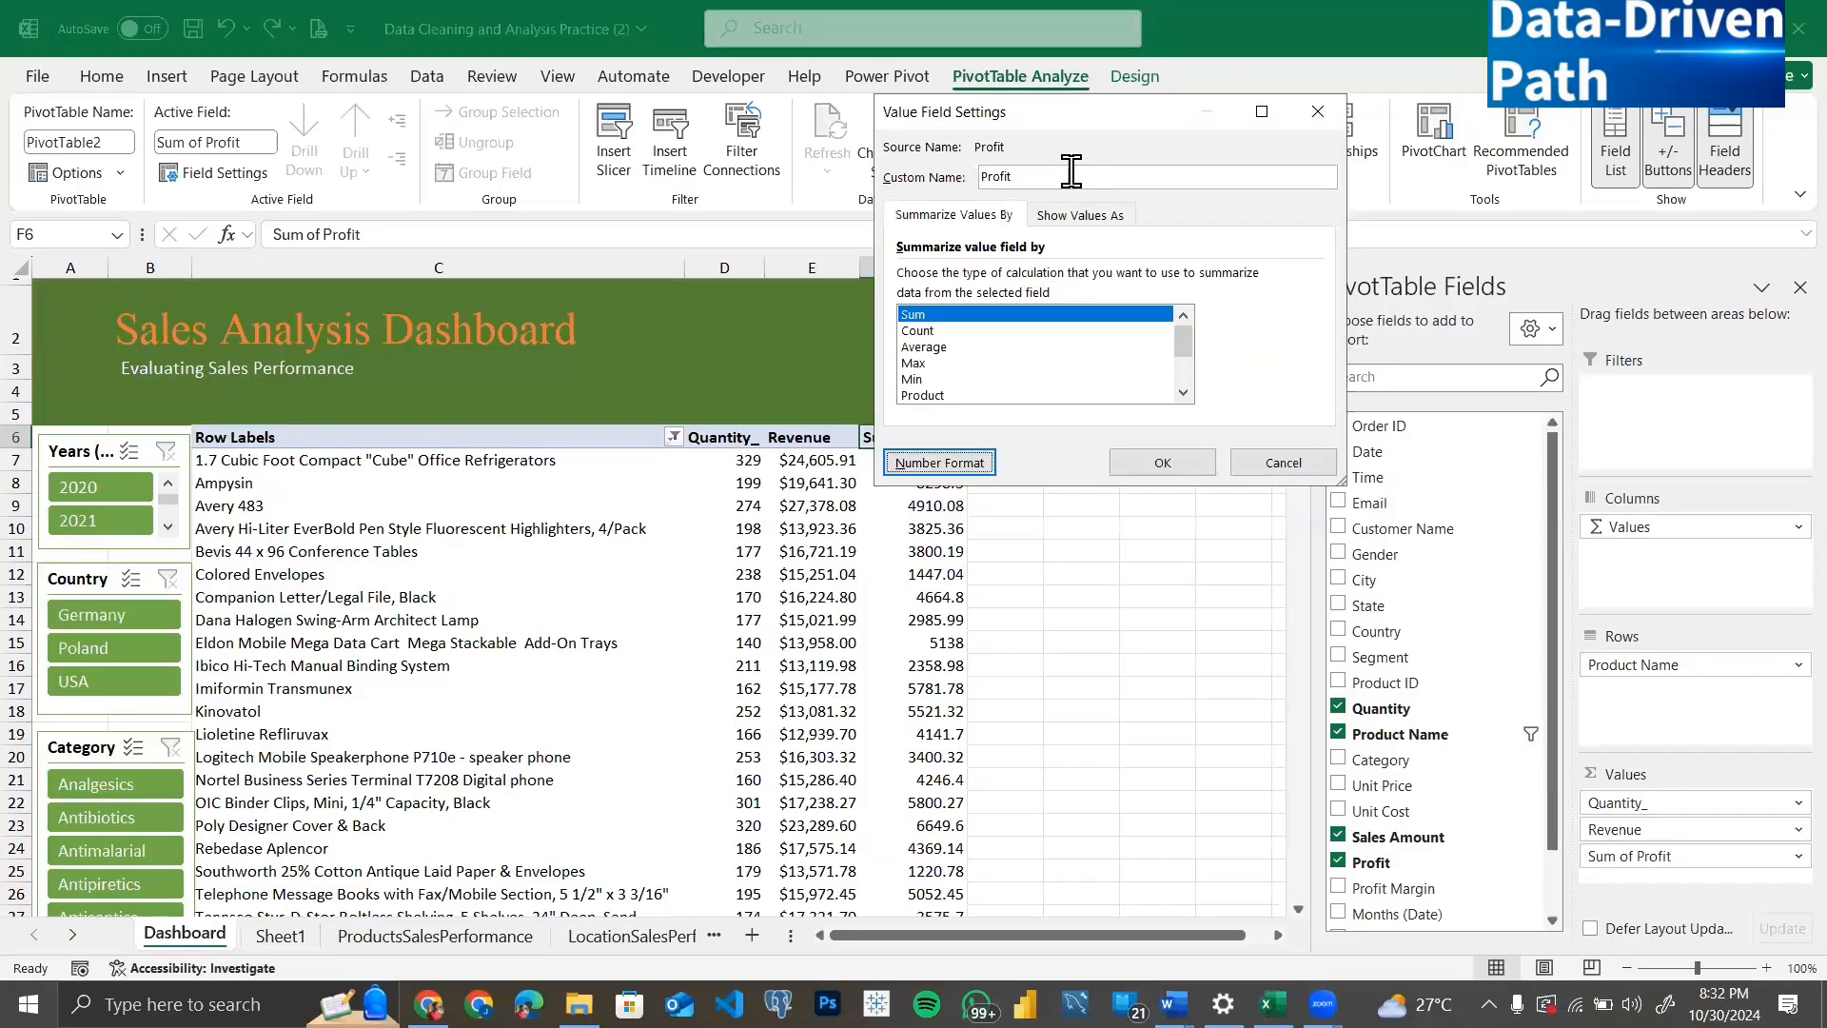
pyautogui.click(1052, 176)
pyautogui.write('s')
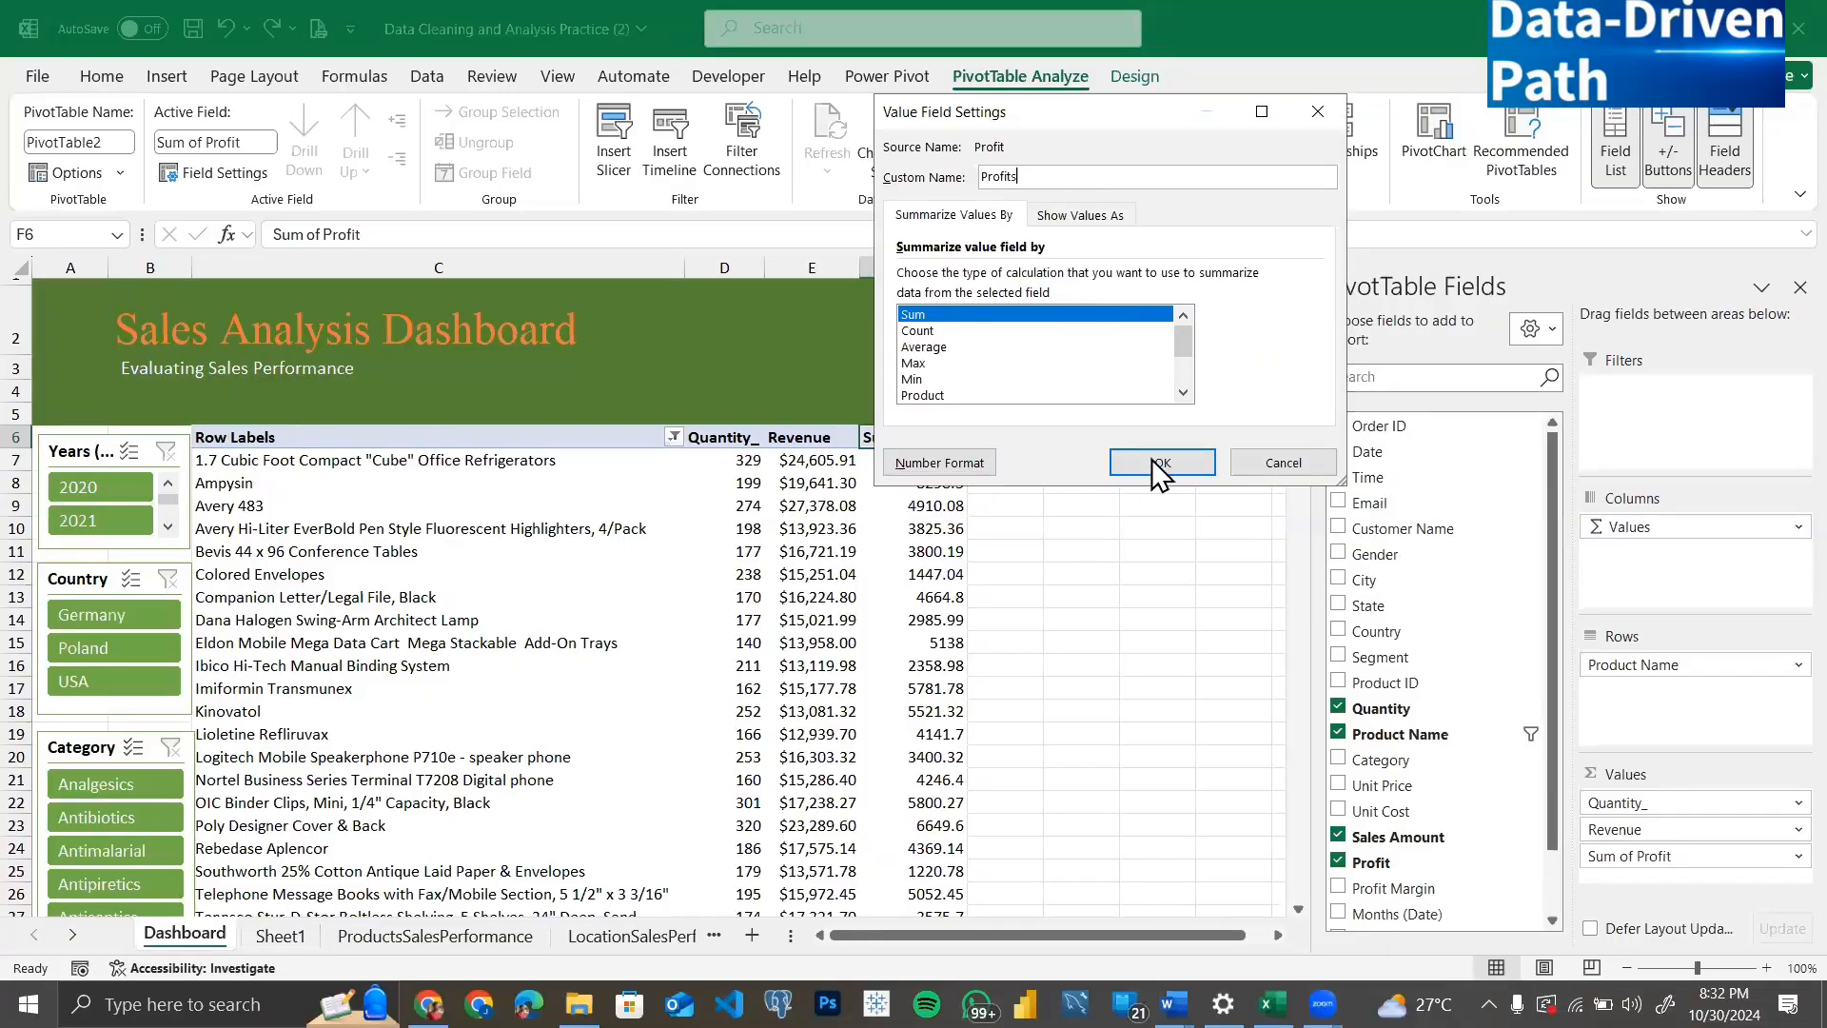
pyautogui.click(1162, 463)
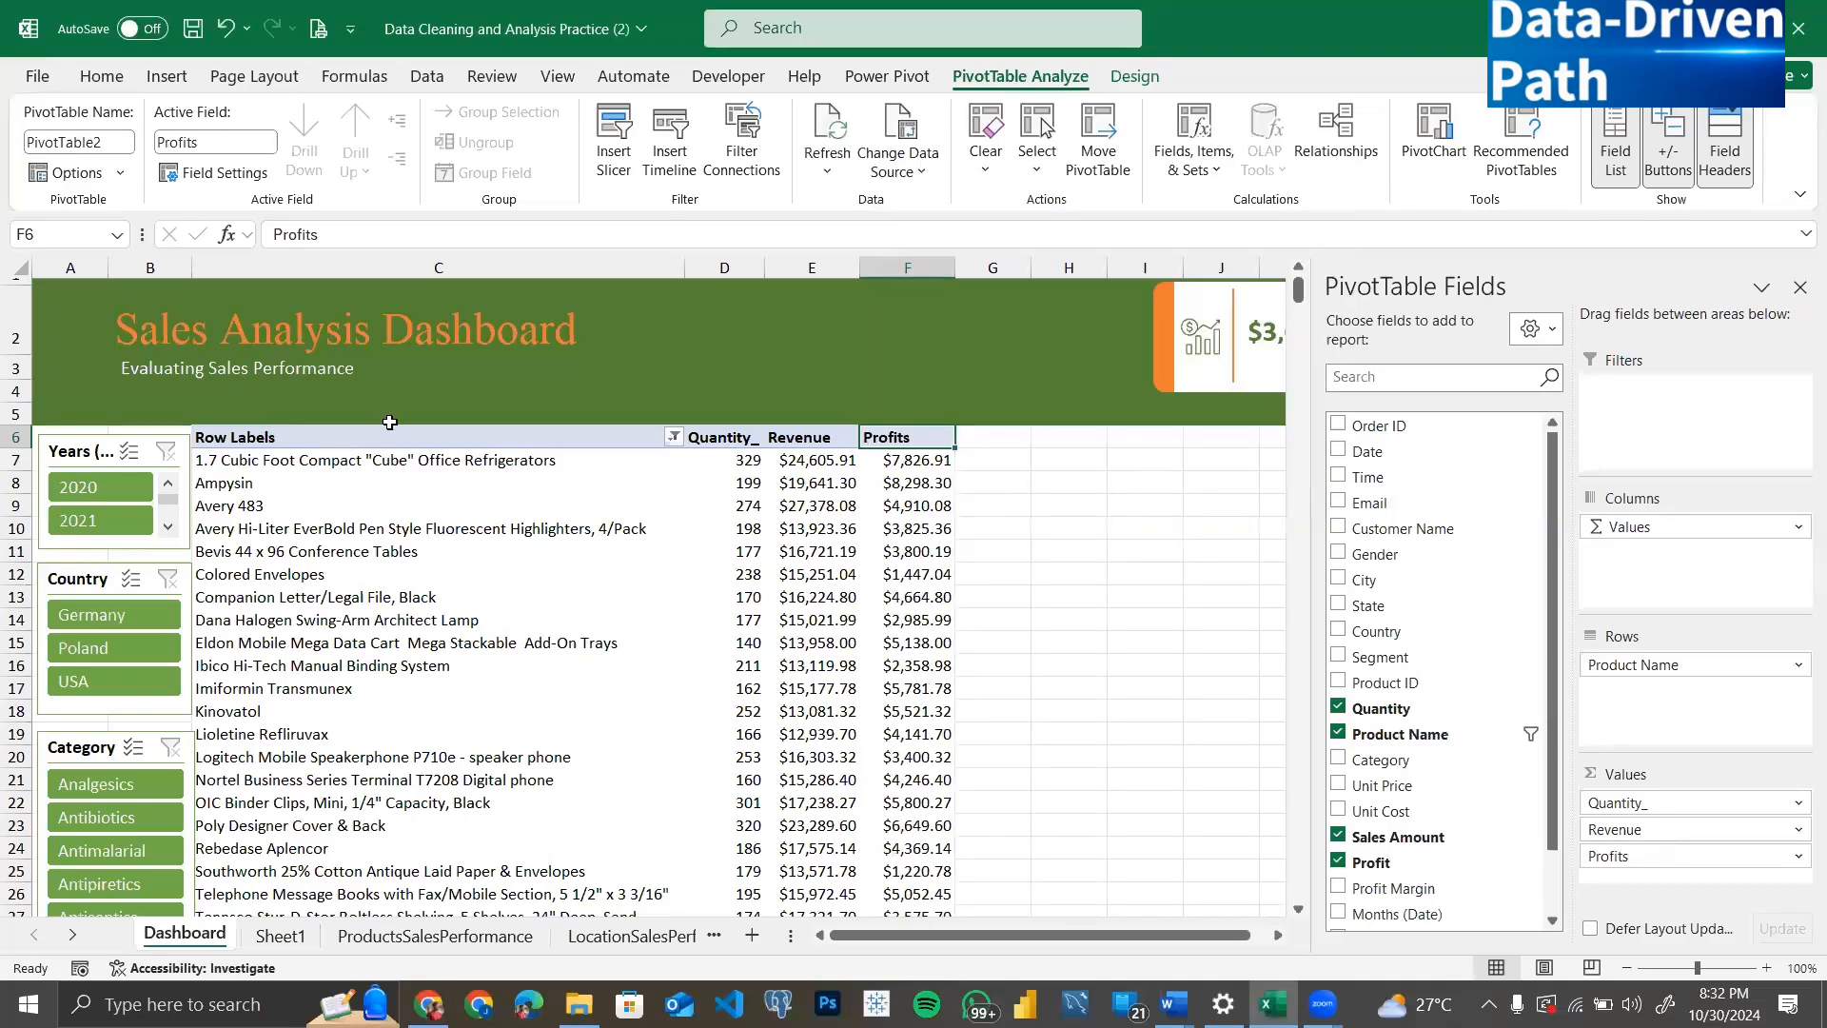
# Step: Change the Row Labels header in C6 to Products and narrow column C so the long product names are cut off
pyautogui.doubleClick(272, 439)
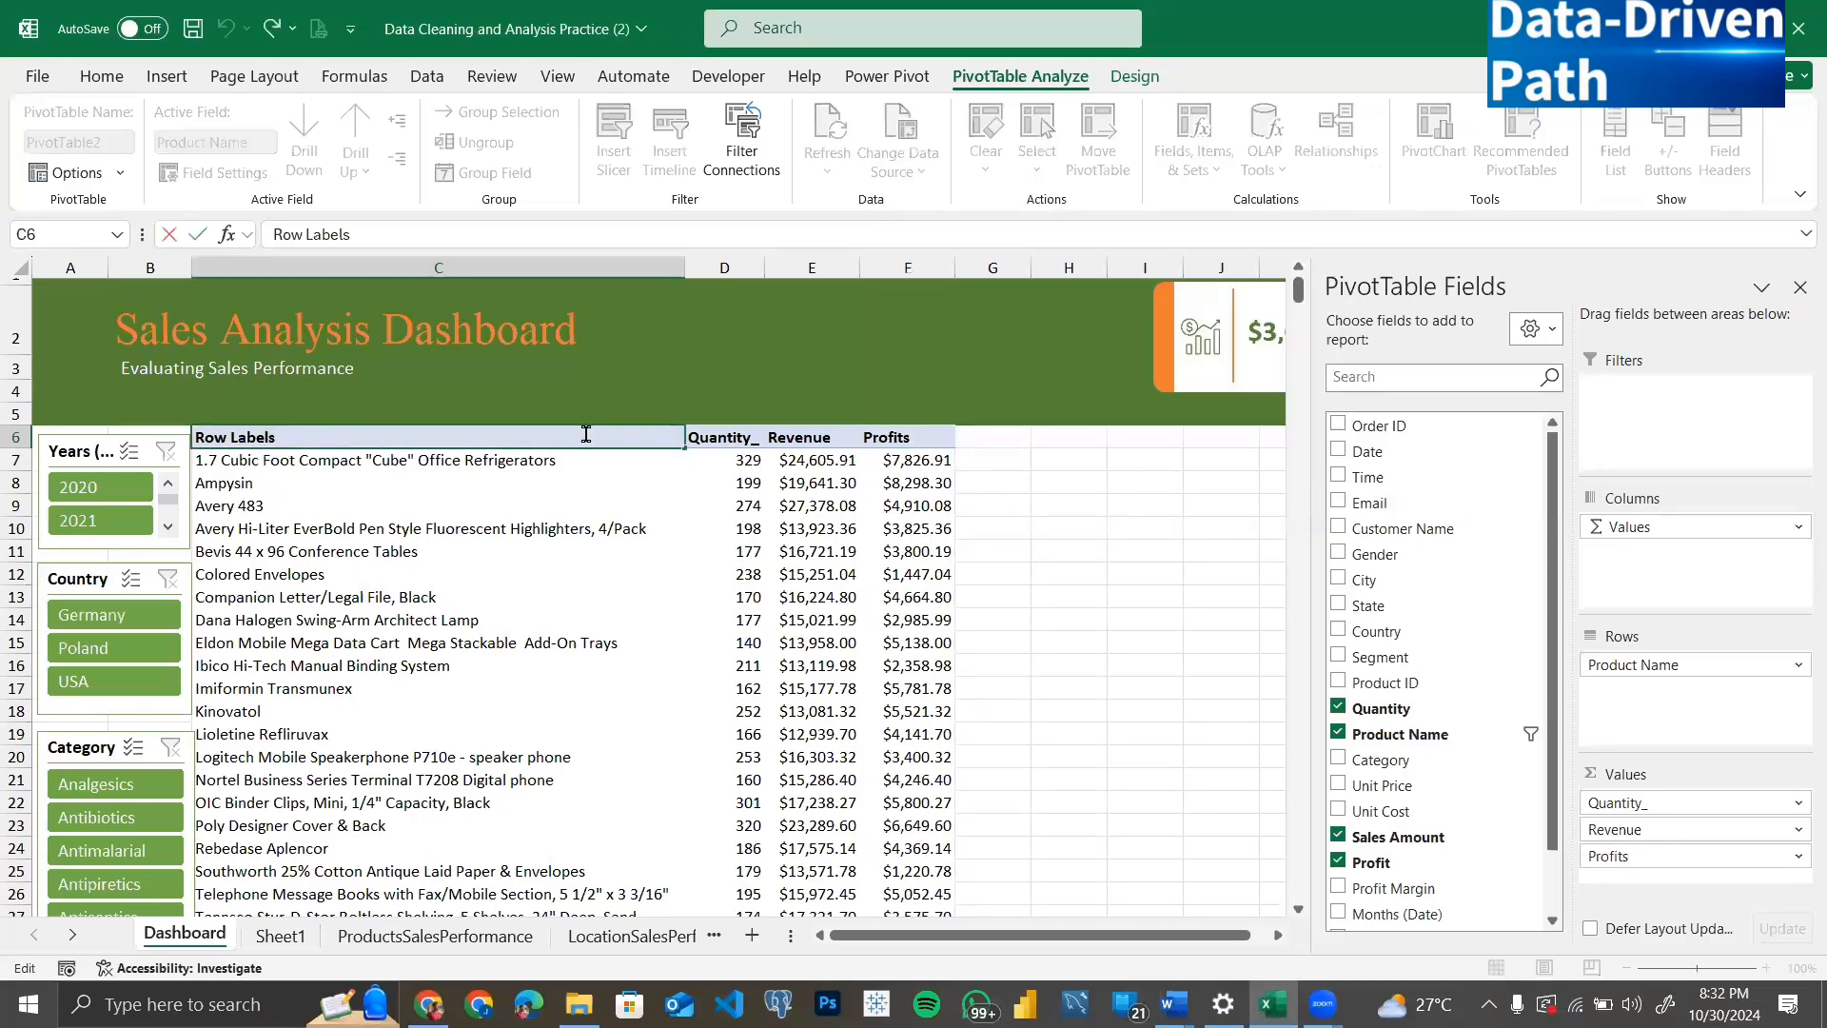
pyautogui.hotkey('shift', 'Home')
pyautogui.write('Pr')
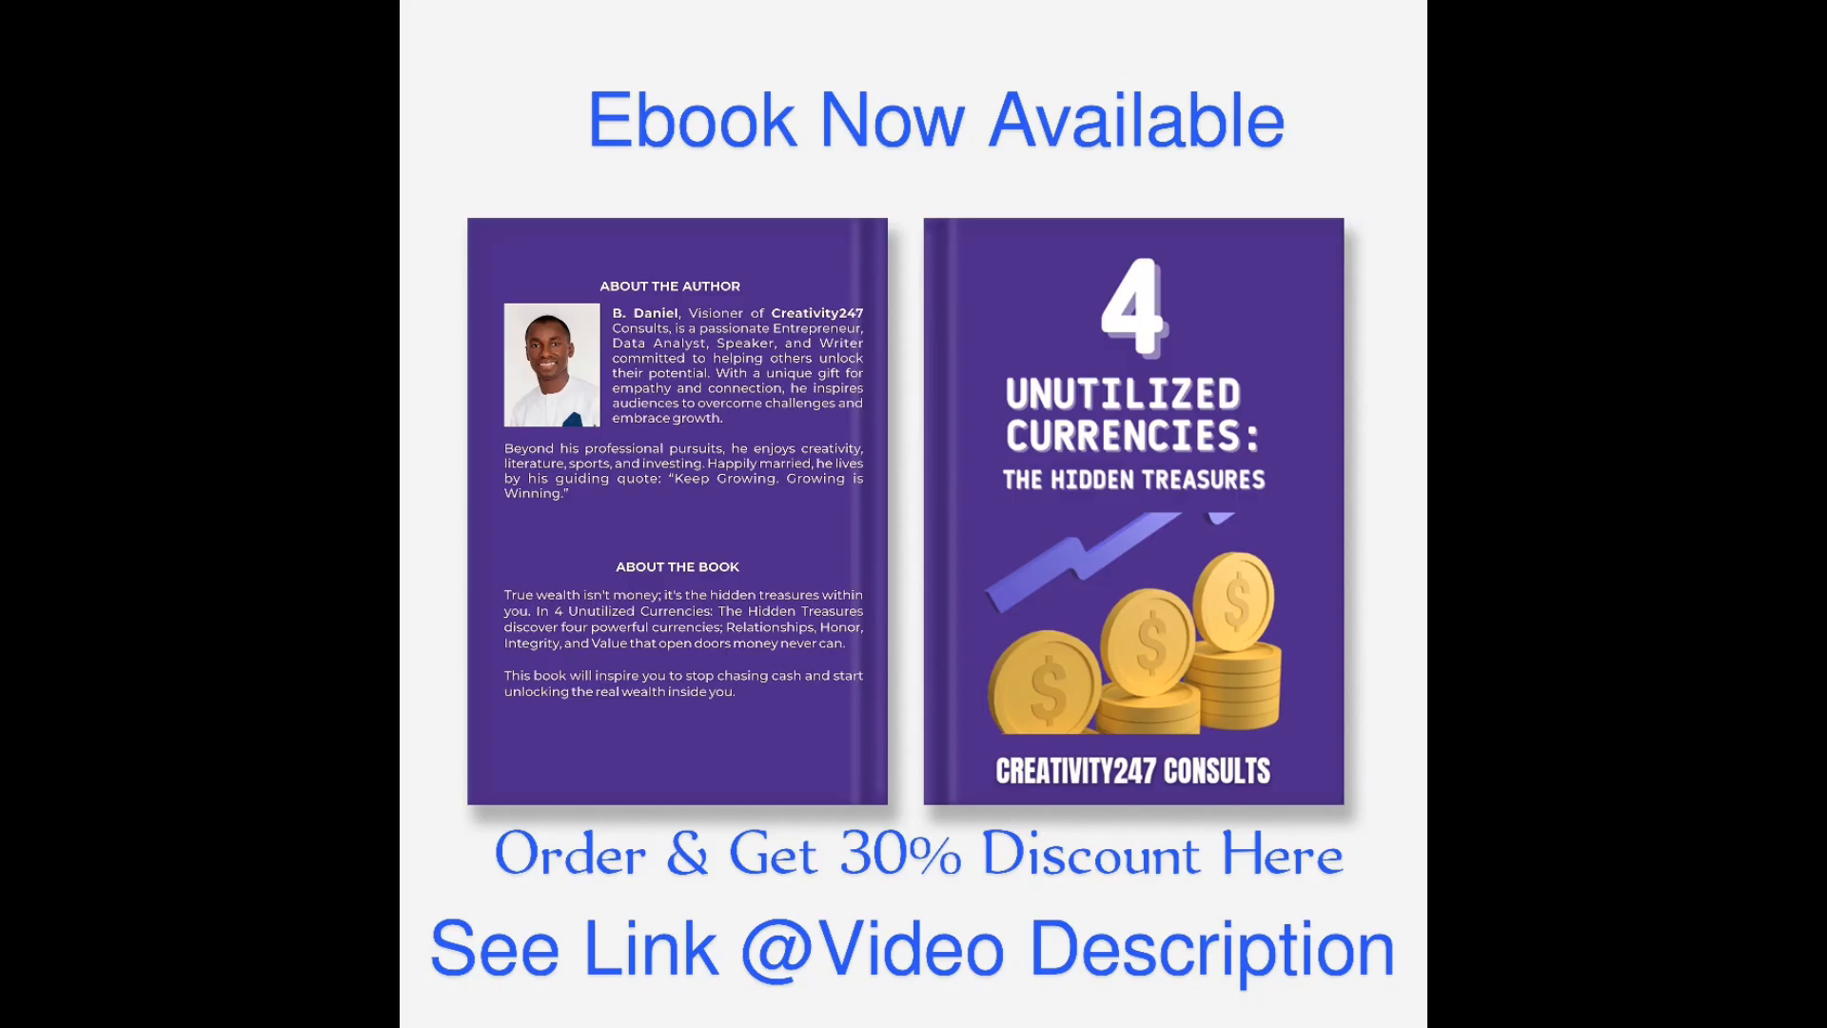
pyautogui.write('o')
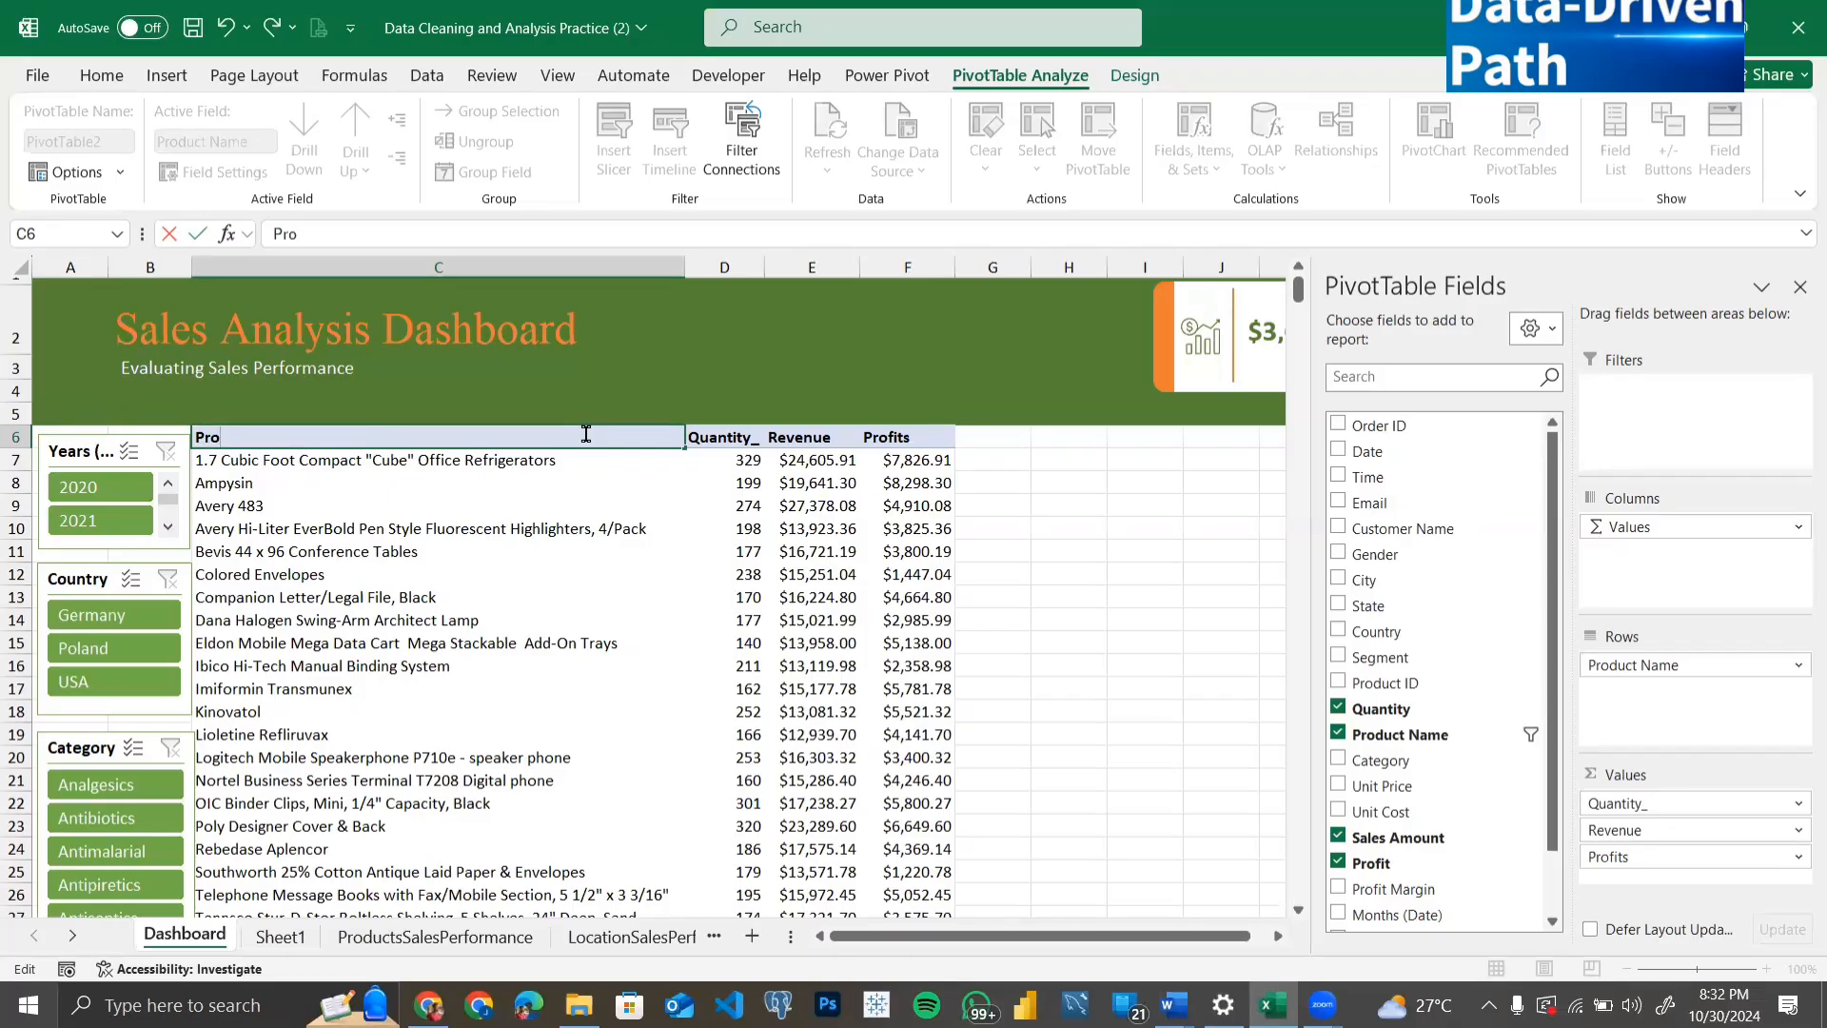
pyautogui.write('ducts')
pyautogui.press('Return')
pyautogui.moveTo(684, 267); pyautogui.dragTo(374, 269)
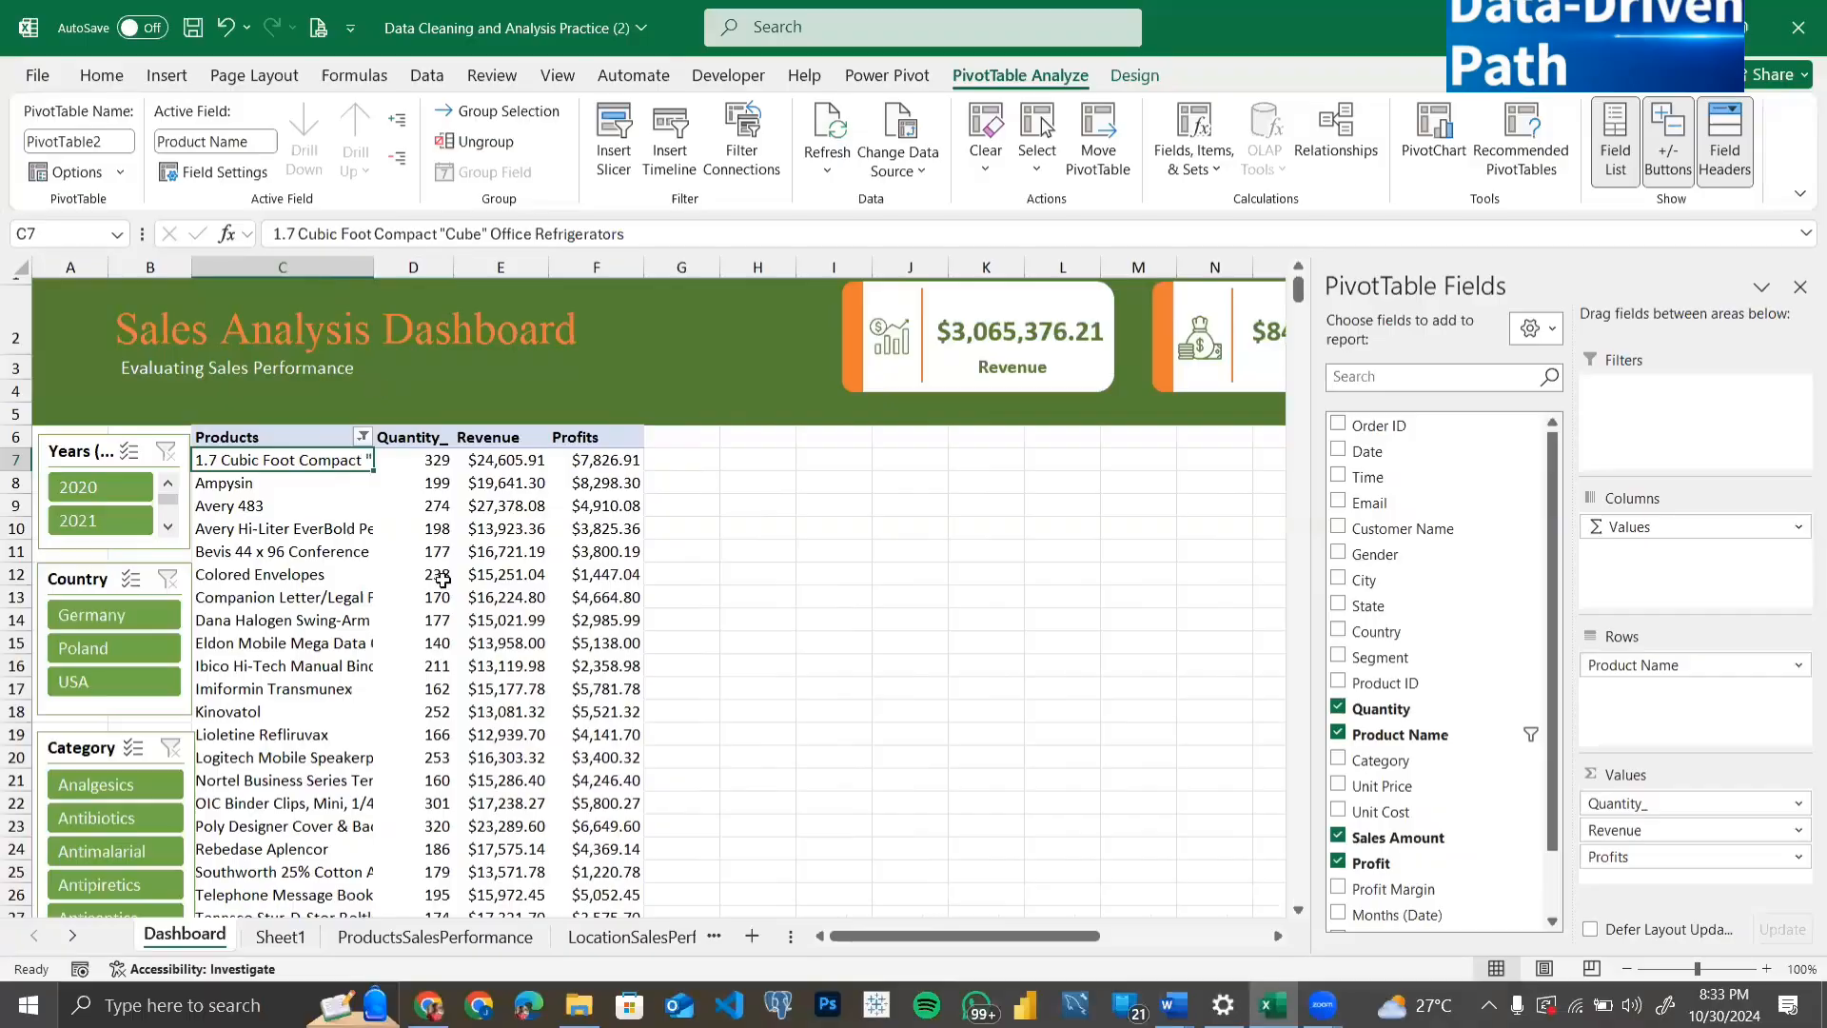
# Step: Shrink column G to a thin gap and collapse column H beside the PivotTable, and close the PivotTable Fields pane
pyautogui.scroll(1, 444, 580)
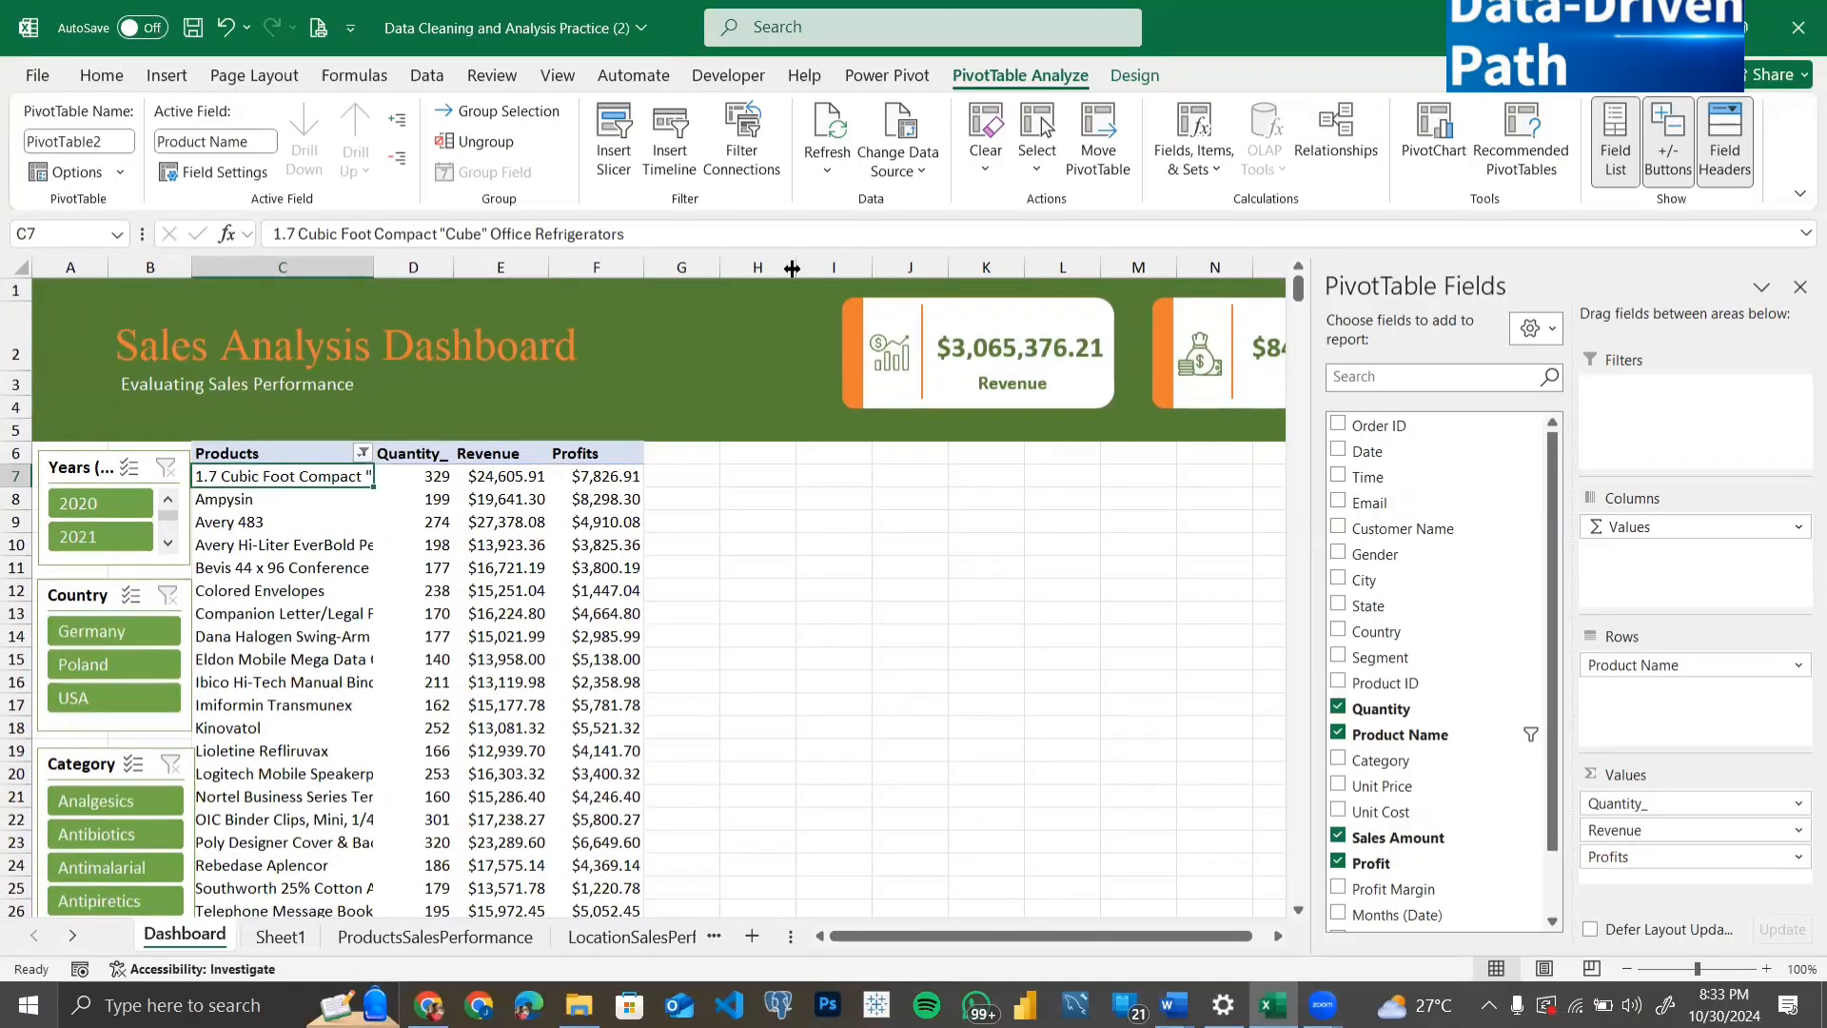
pyautogui.moveTo(791, 270); pyautogui.dragTo(656, 261)
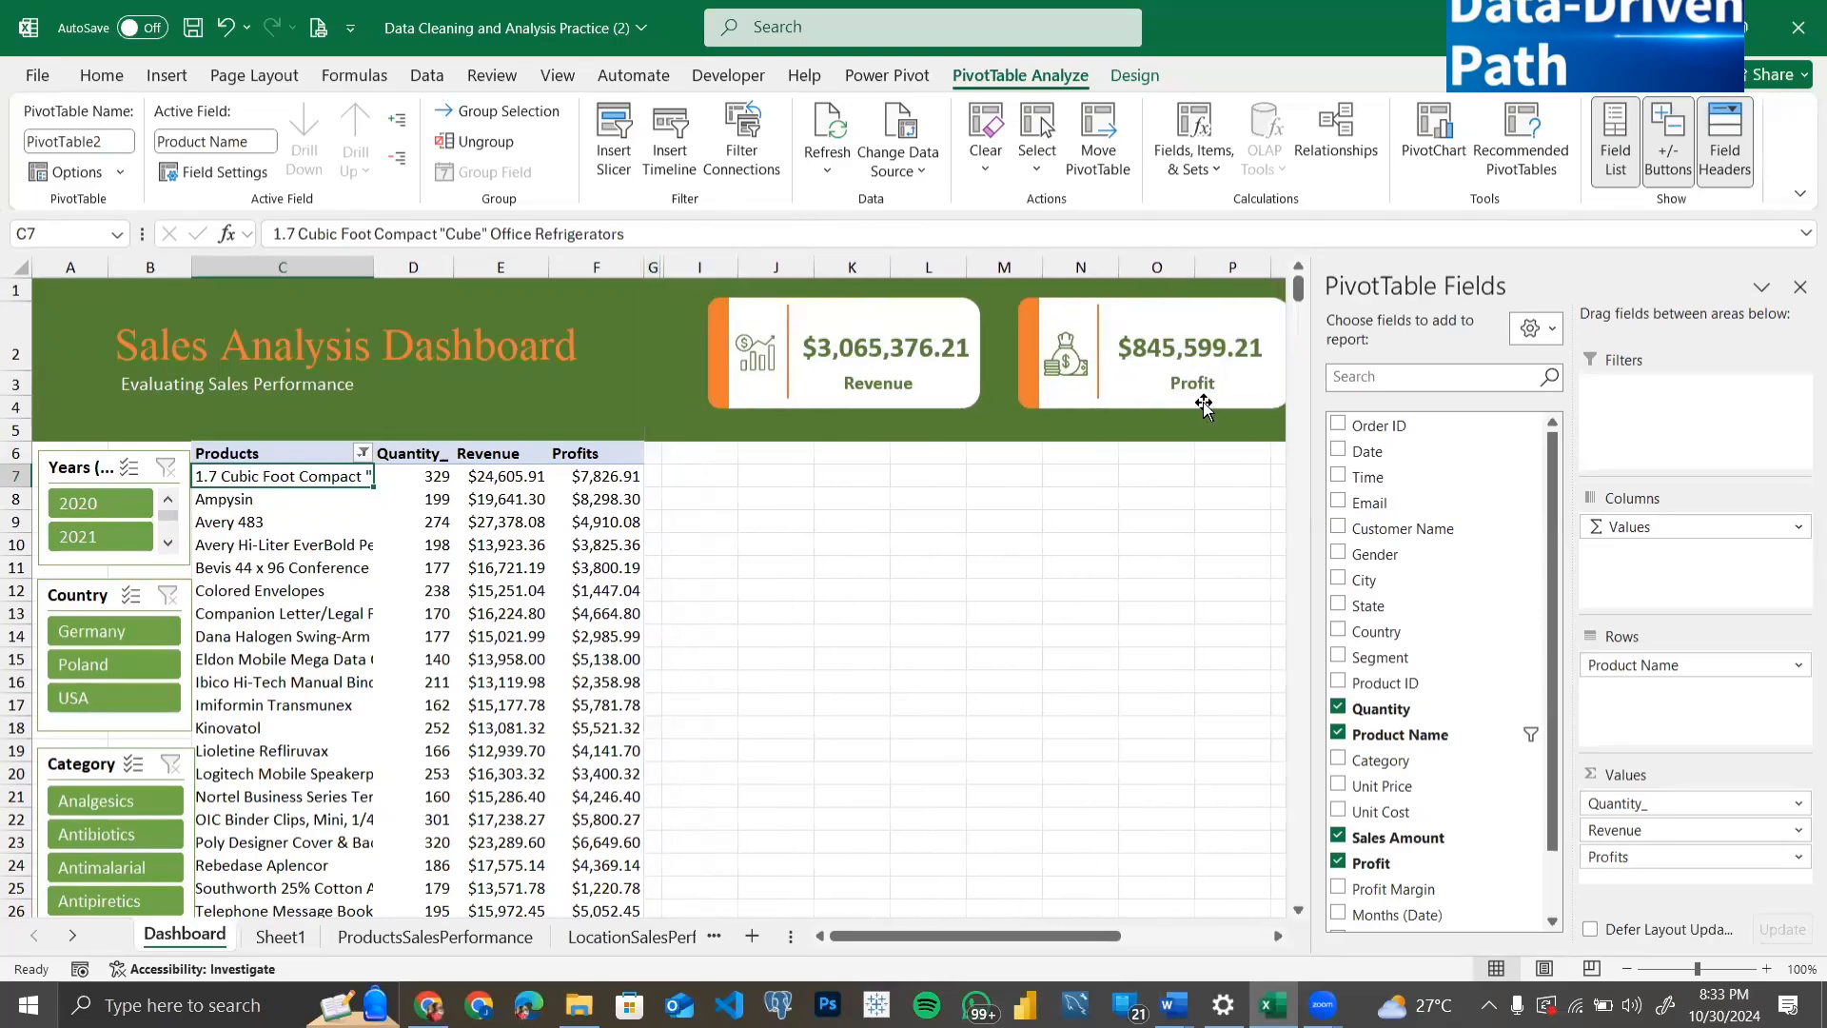
pyautogui.click(1799, 289)
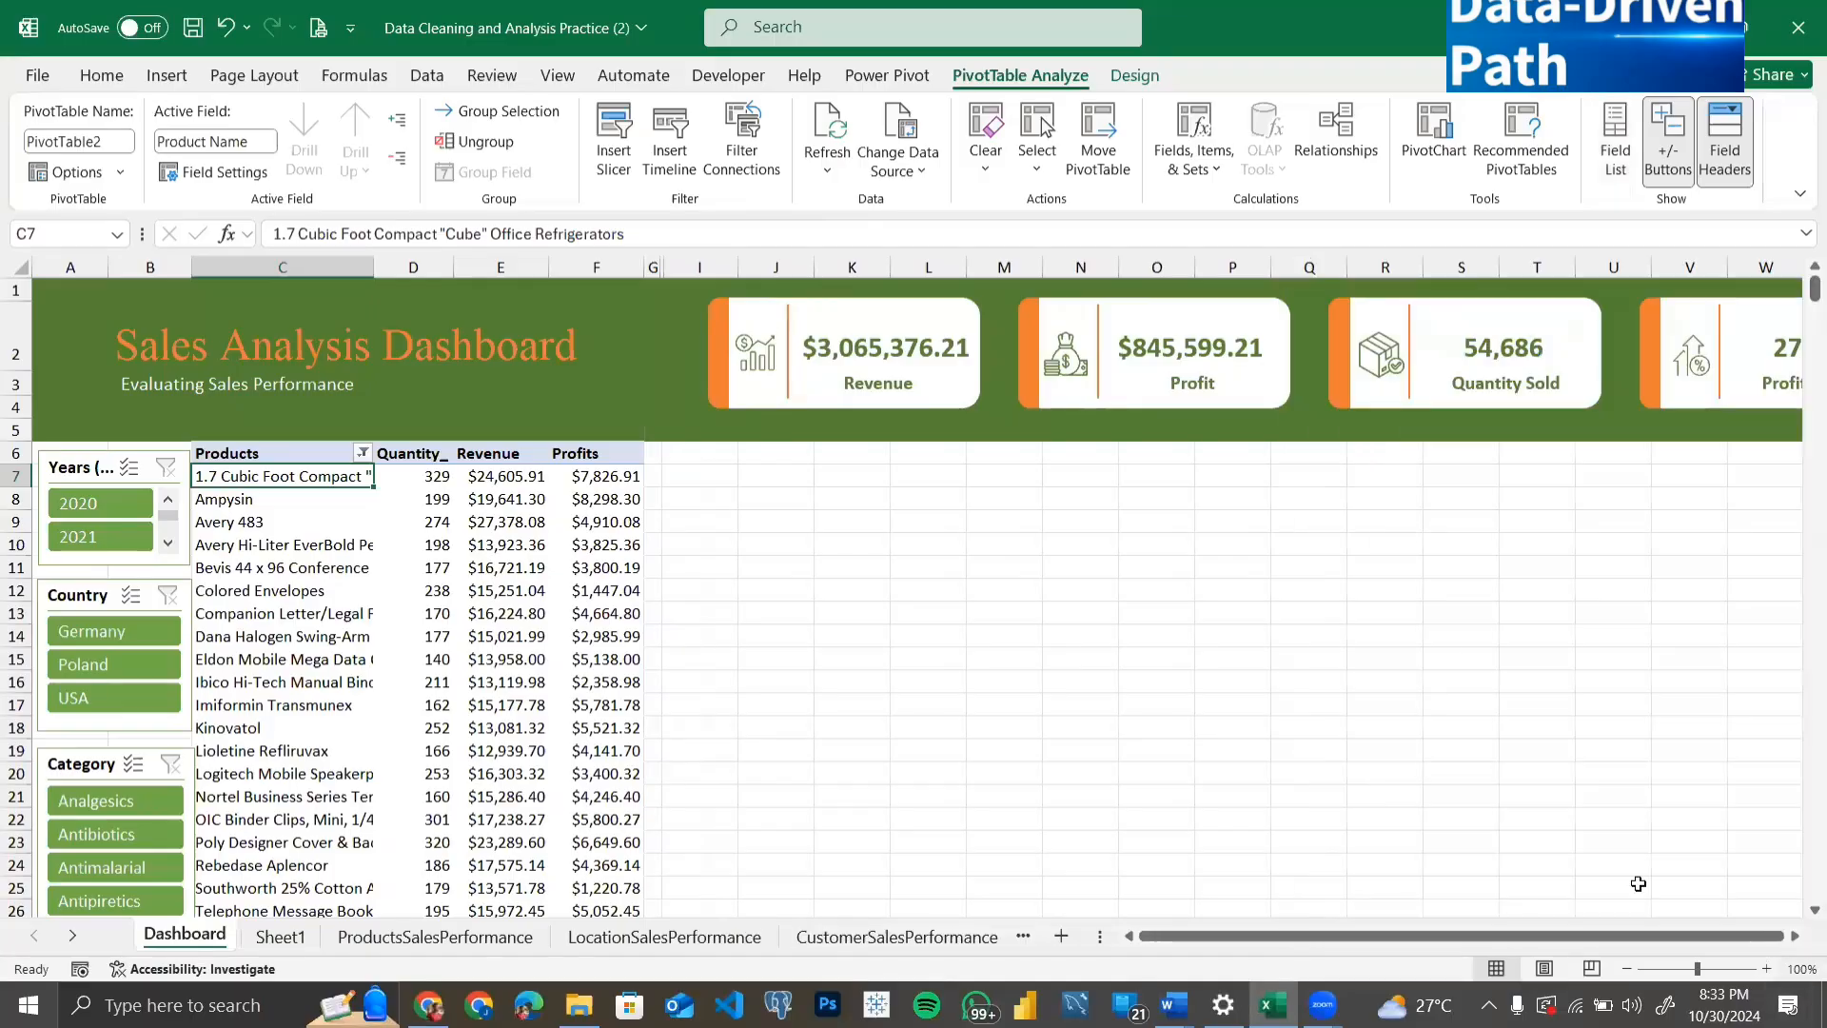
# Step: Move the Country and Category slicers up to close the gaps below the Years slicer, and shift both slightly left, away from the PivotTable
pyautogui.scroll(-2, 614, 695)
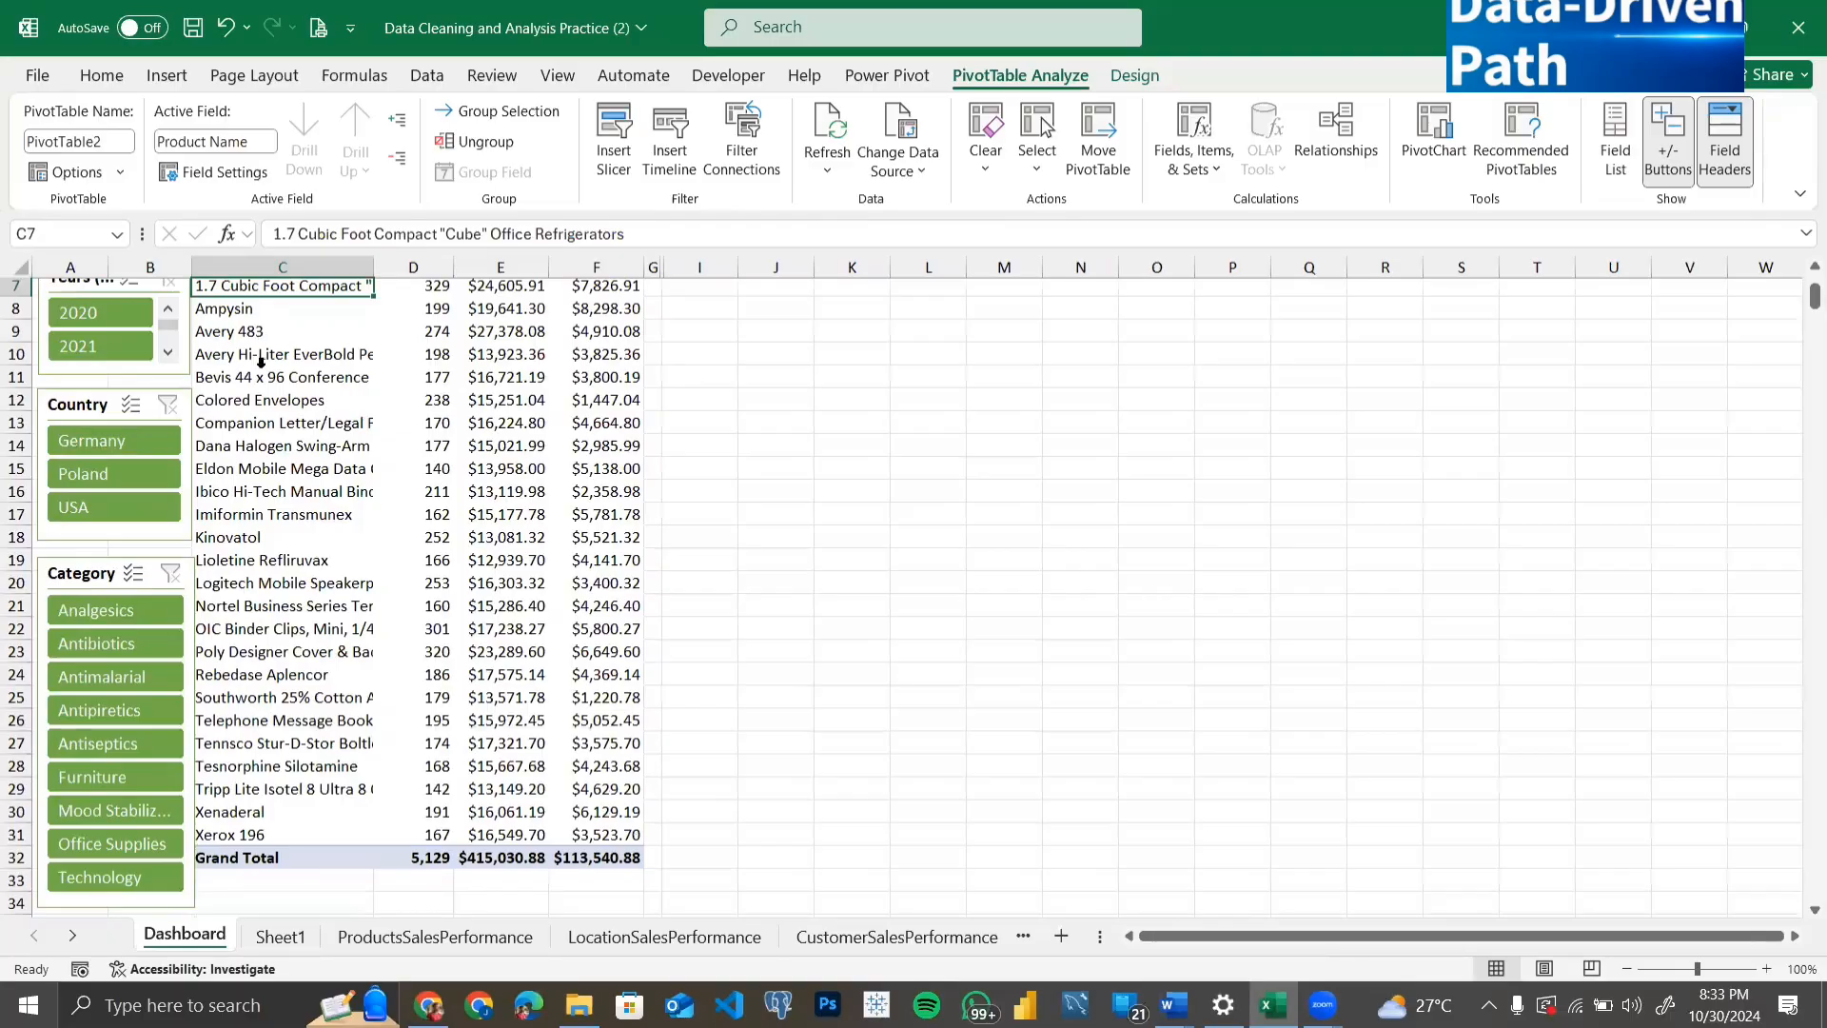
pyautogui.scroll(1, 345, 455)
pyautogui.scroll(-3, 344, 455)
pyautogui.scroll(2, 394, 525)
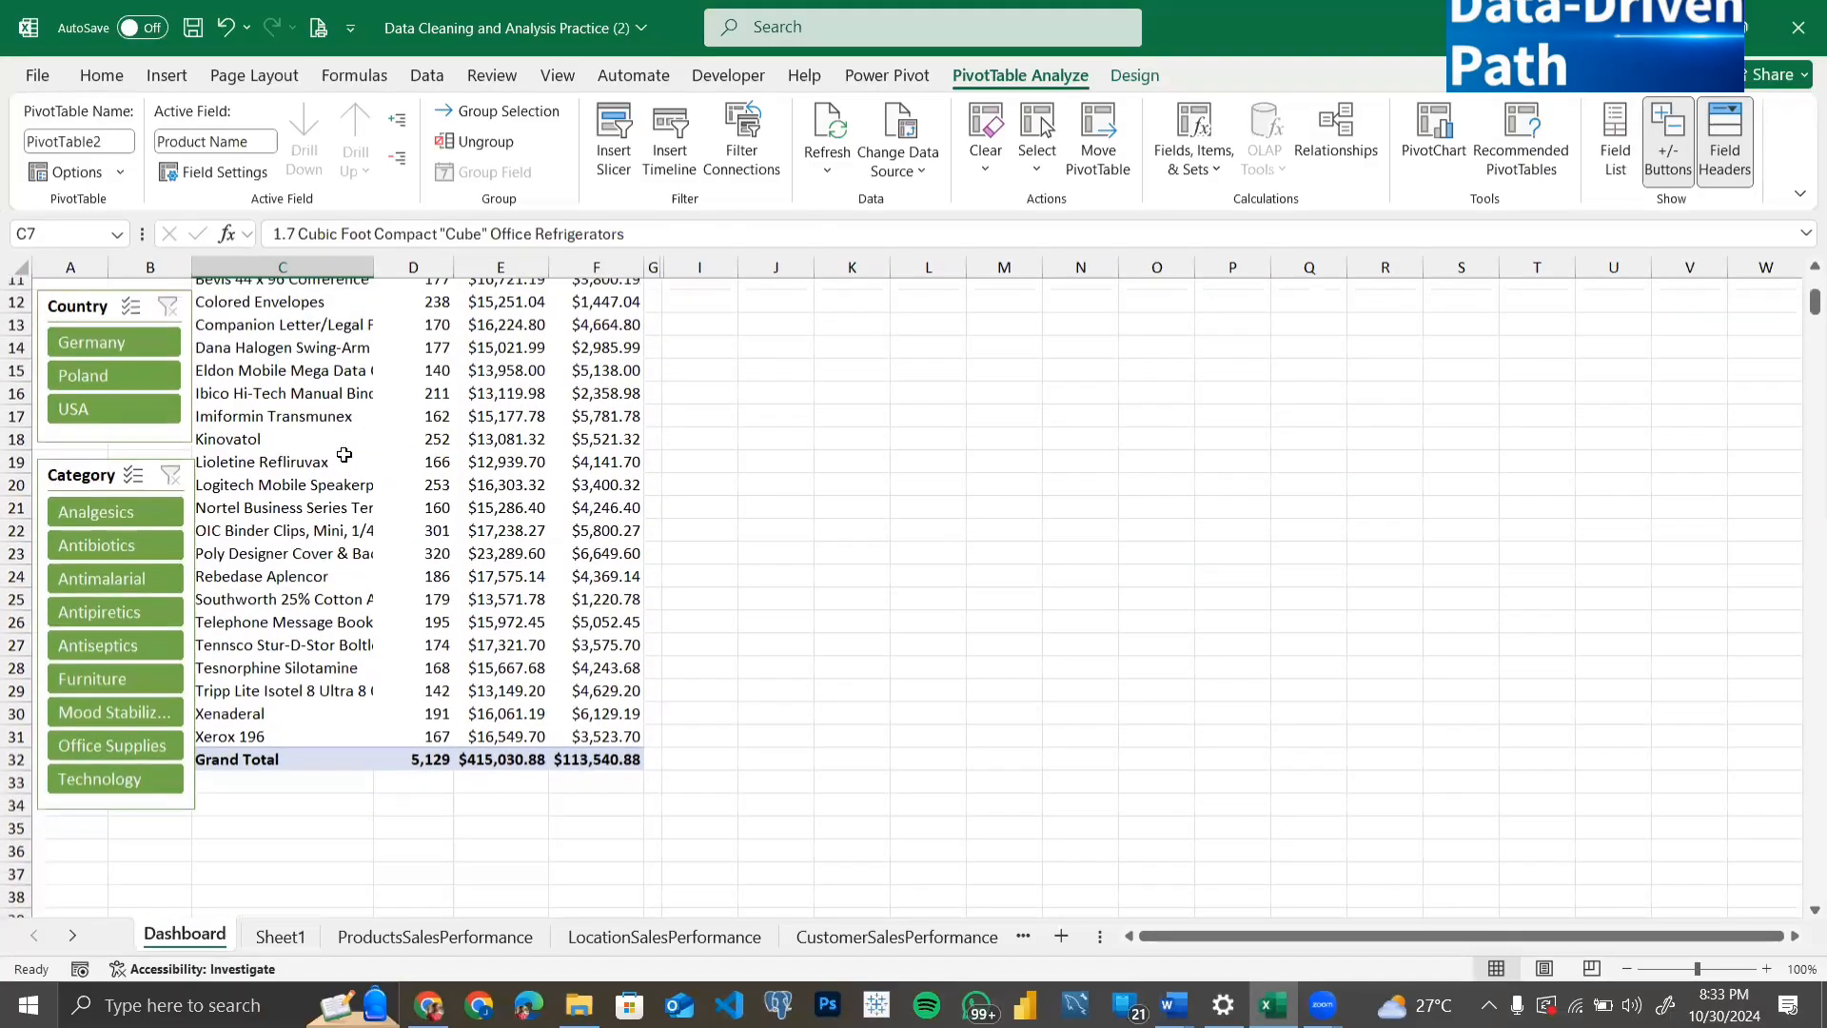
pyautogui.scroll(1, 394, 525)
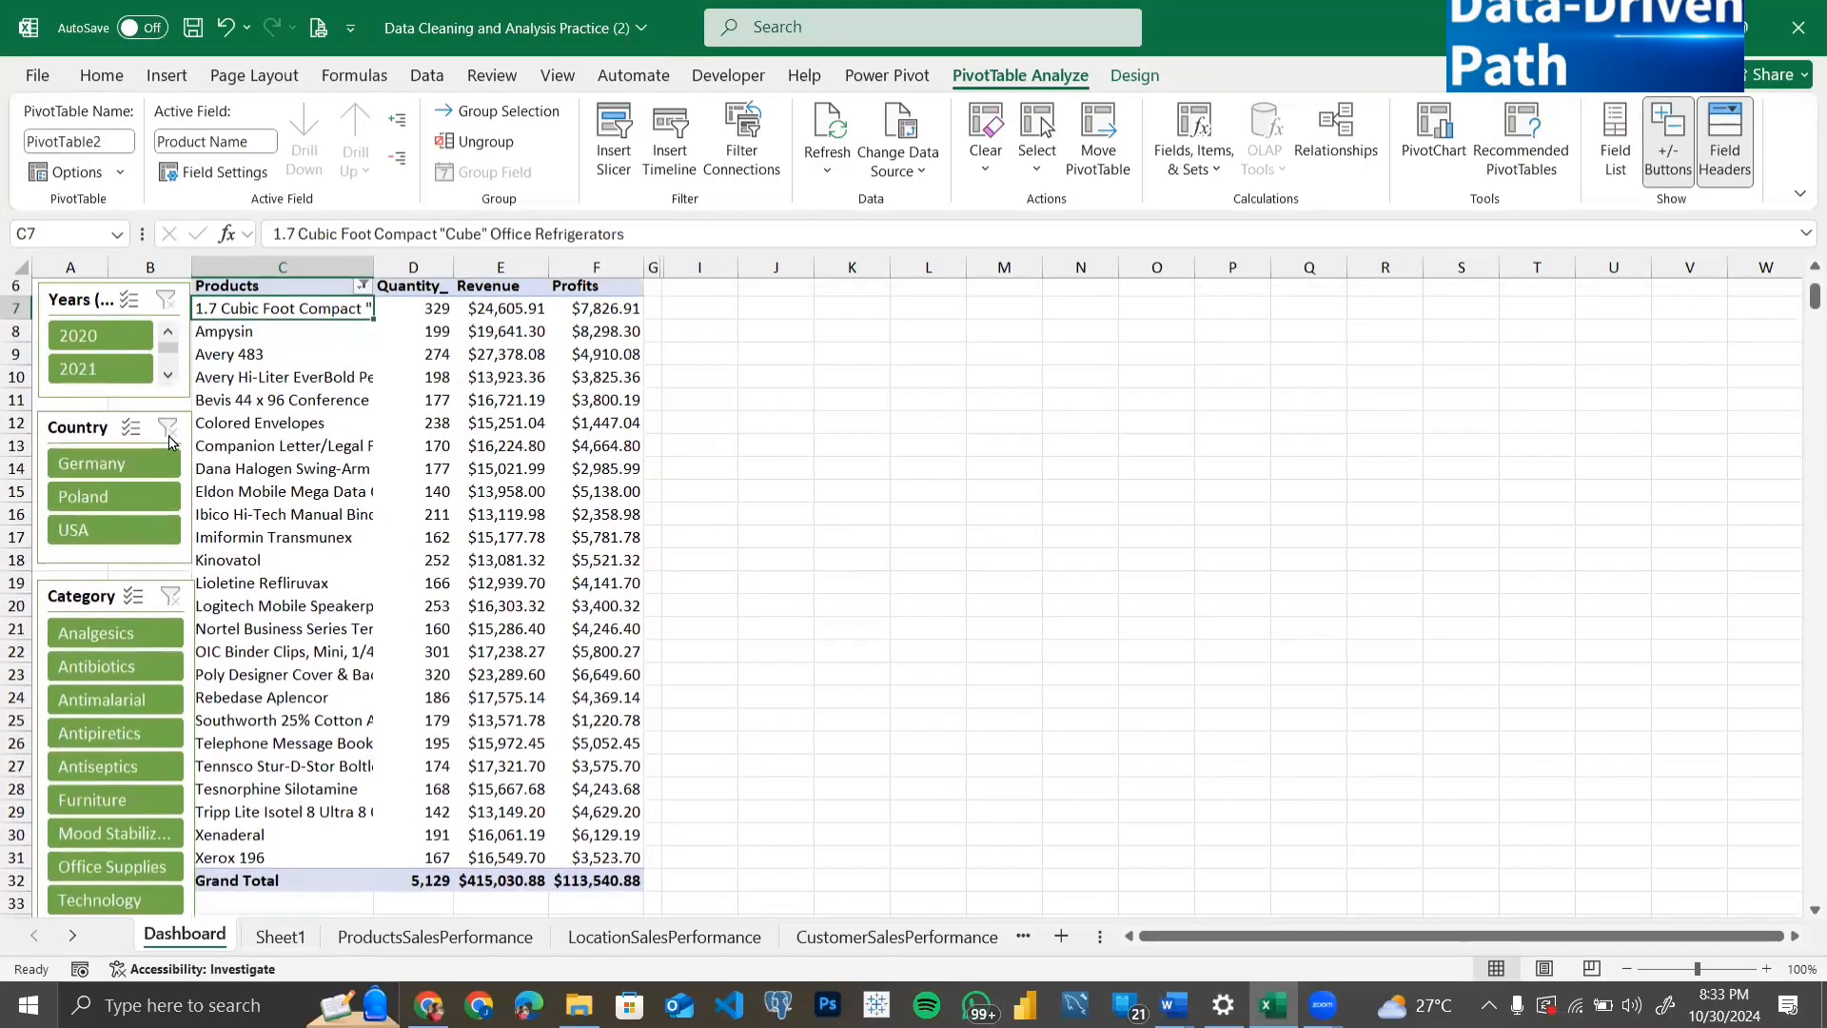
pyautogui.moveTo(92, 427); pyautogui.dragTo(92, 413)
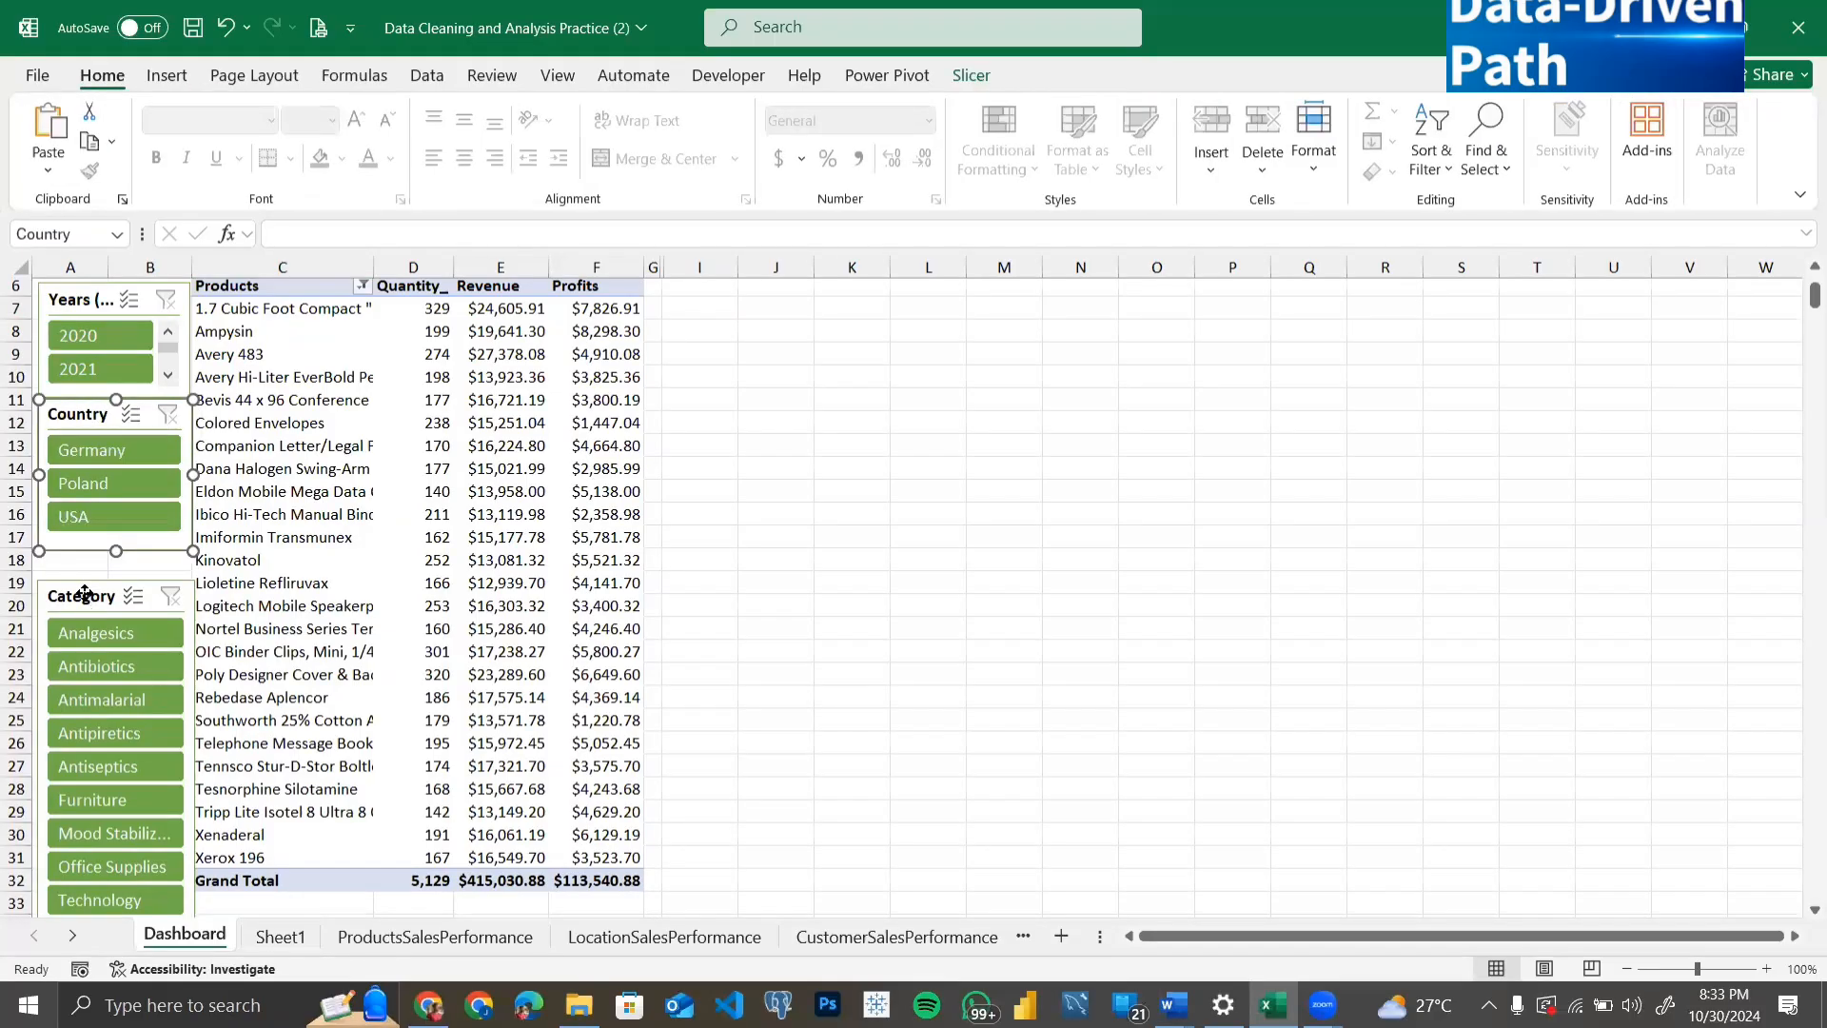
pyautogui.moveTo(86, 595); pyautogui.dragTo(78, 567)
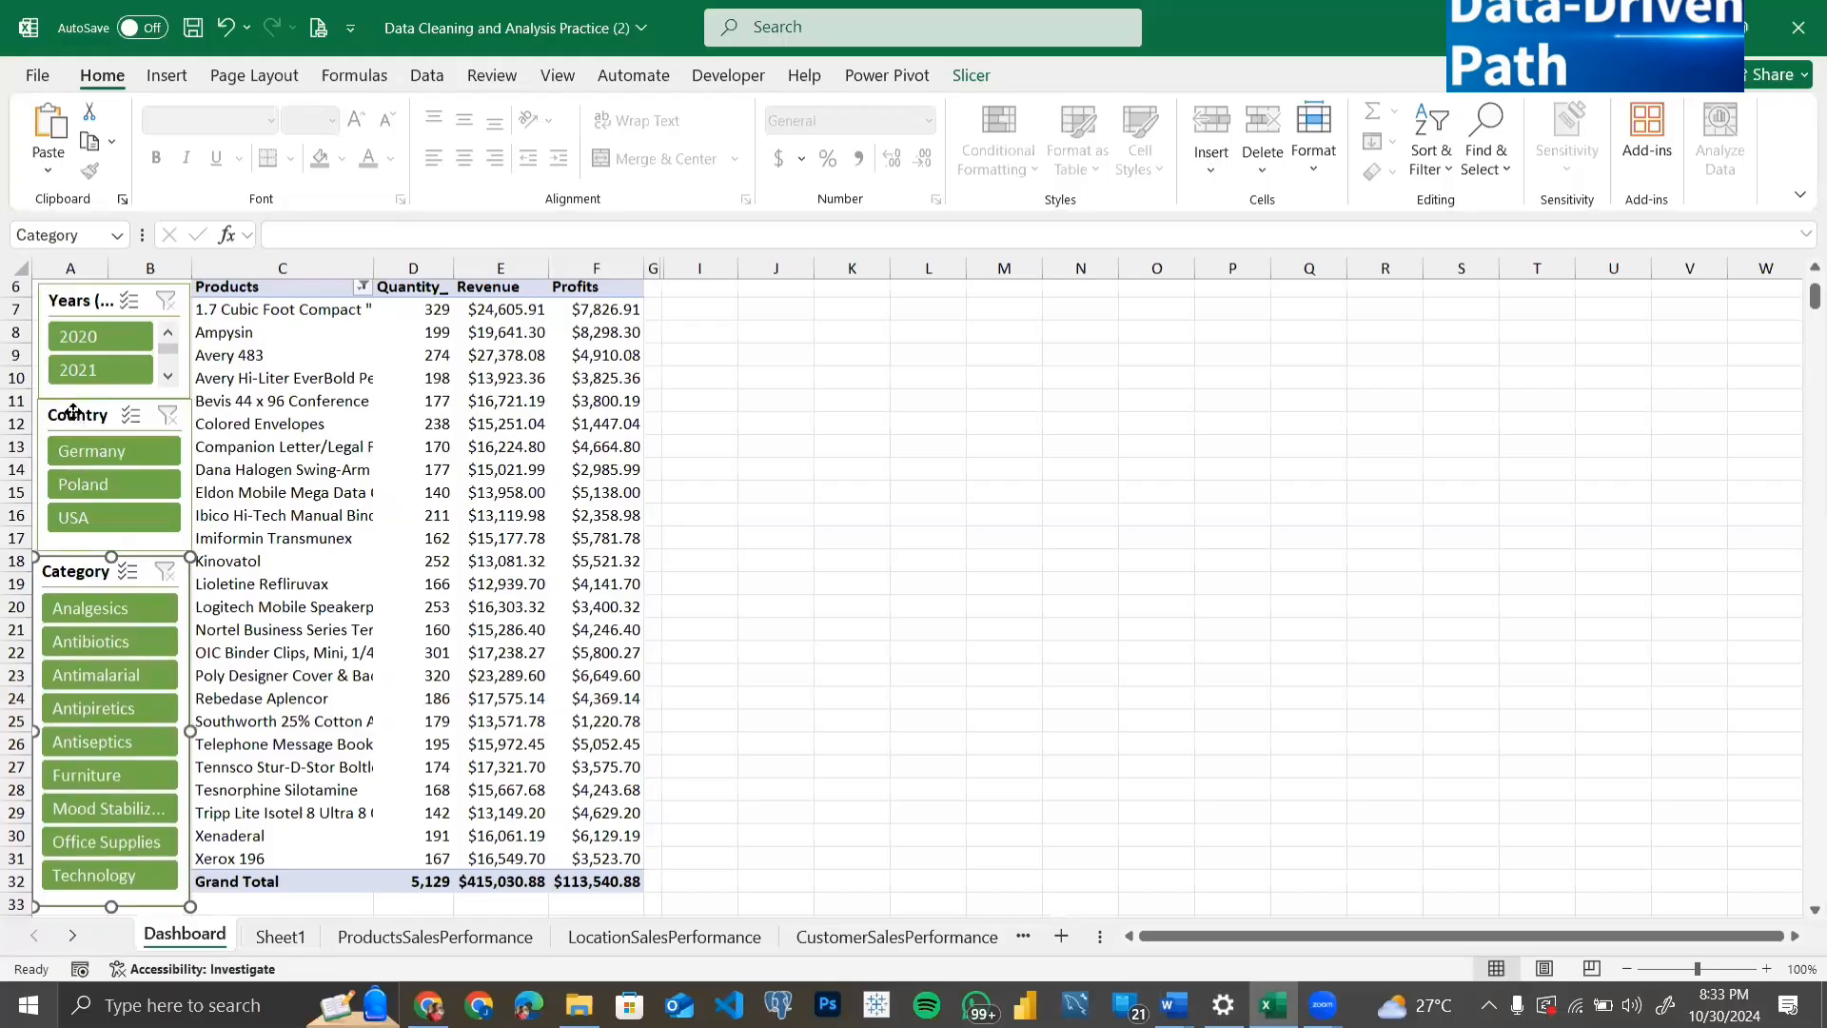
pyautogui.moveTo(74, 412); pyautogui.dragTo(67, 411)
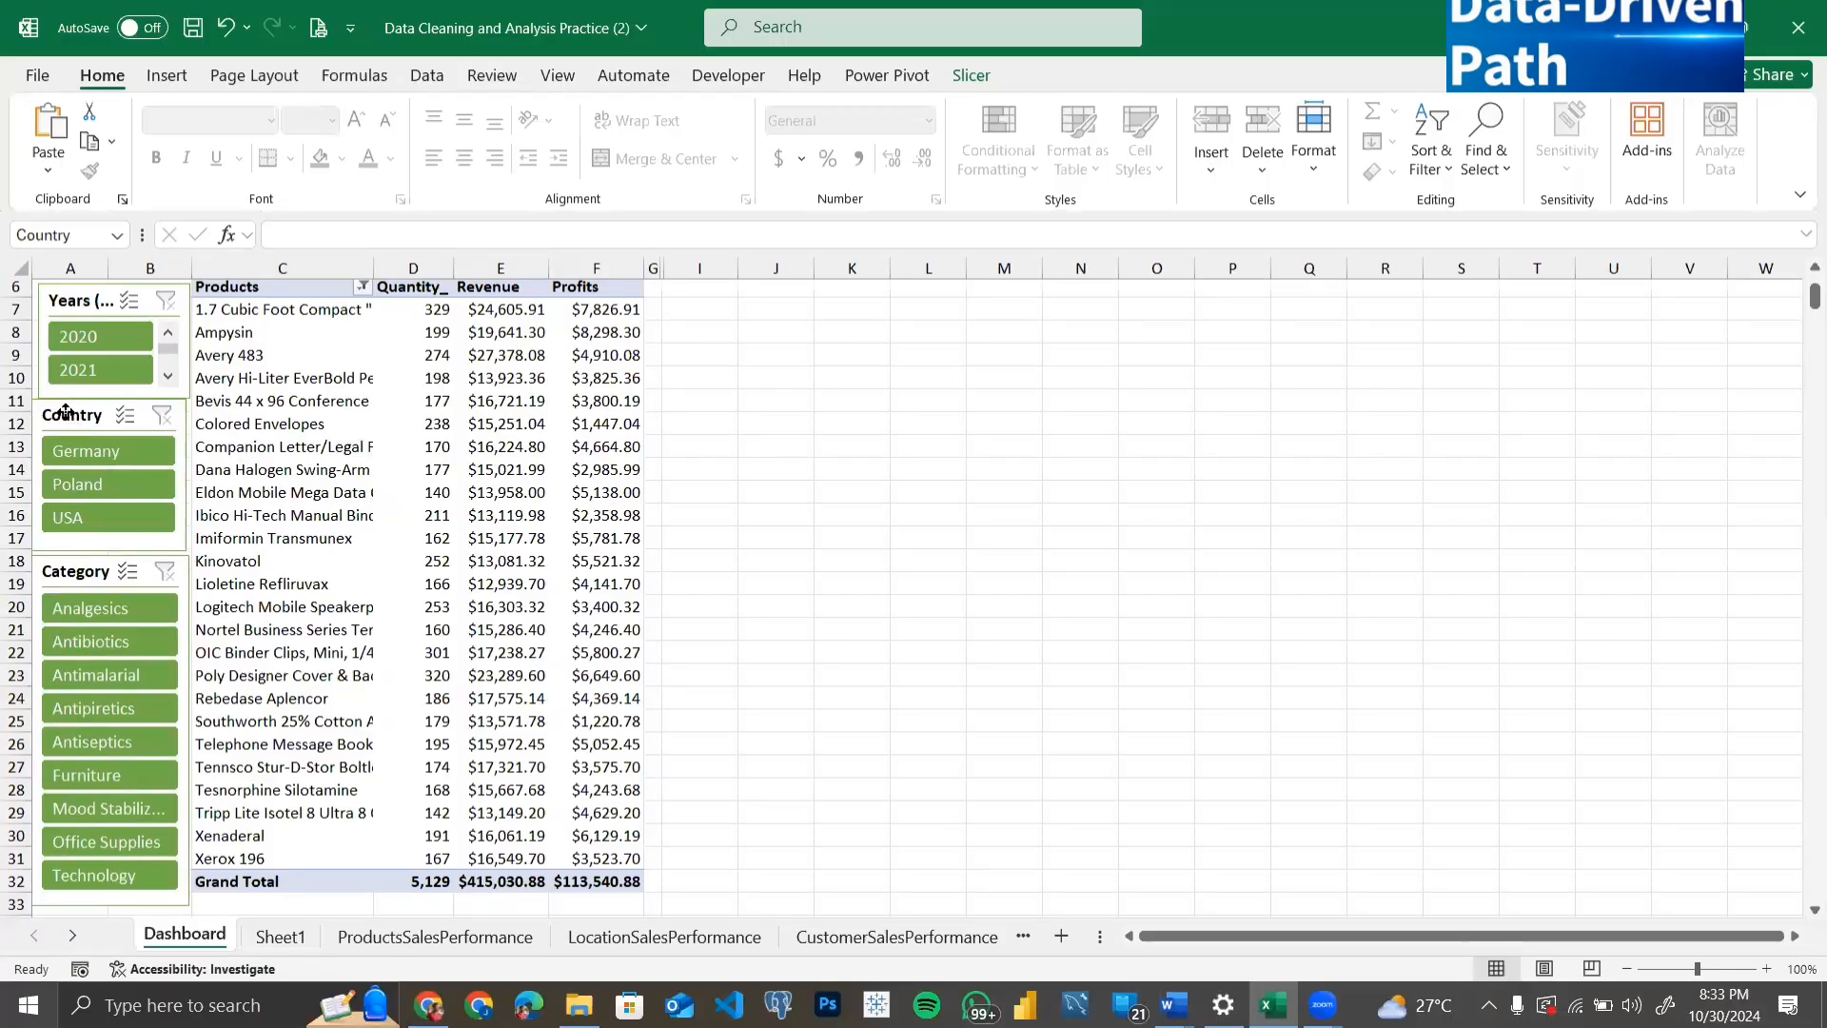
# Step: Move the Years slicer slightly up and to the left so it lines up with the Country slicer below it
pyautogui.click(66, 301)
pyautogui.moveTo(57, 298); pyautogui.dragTo(63, 291)
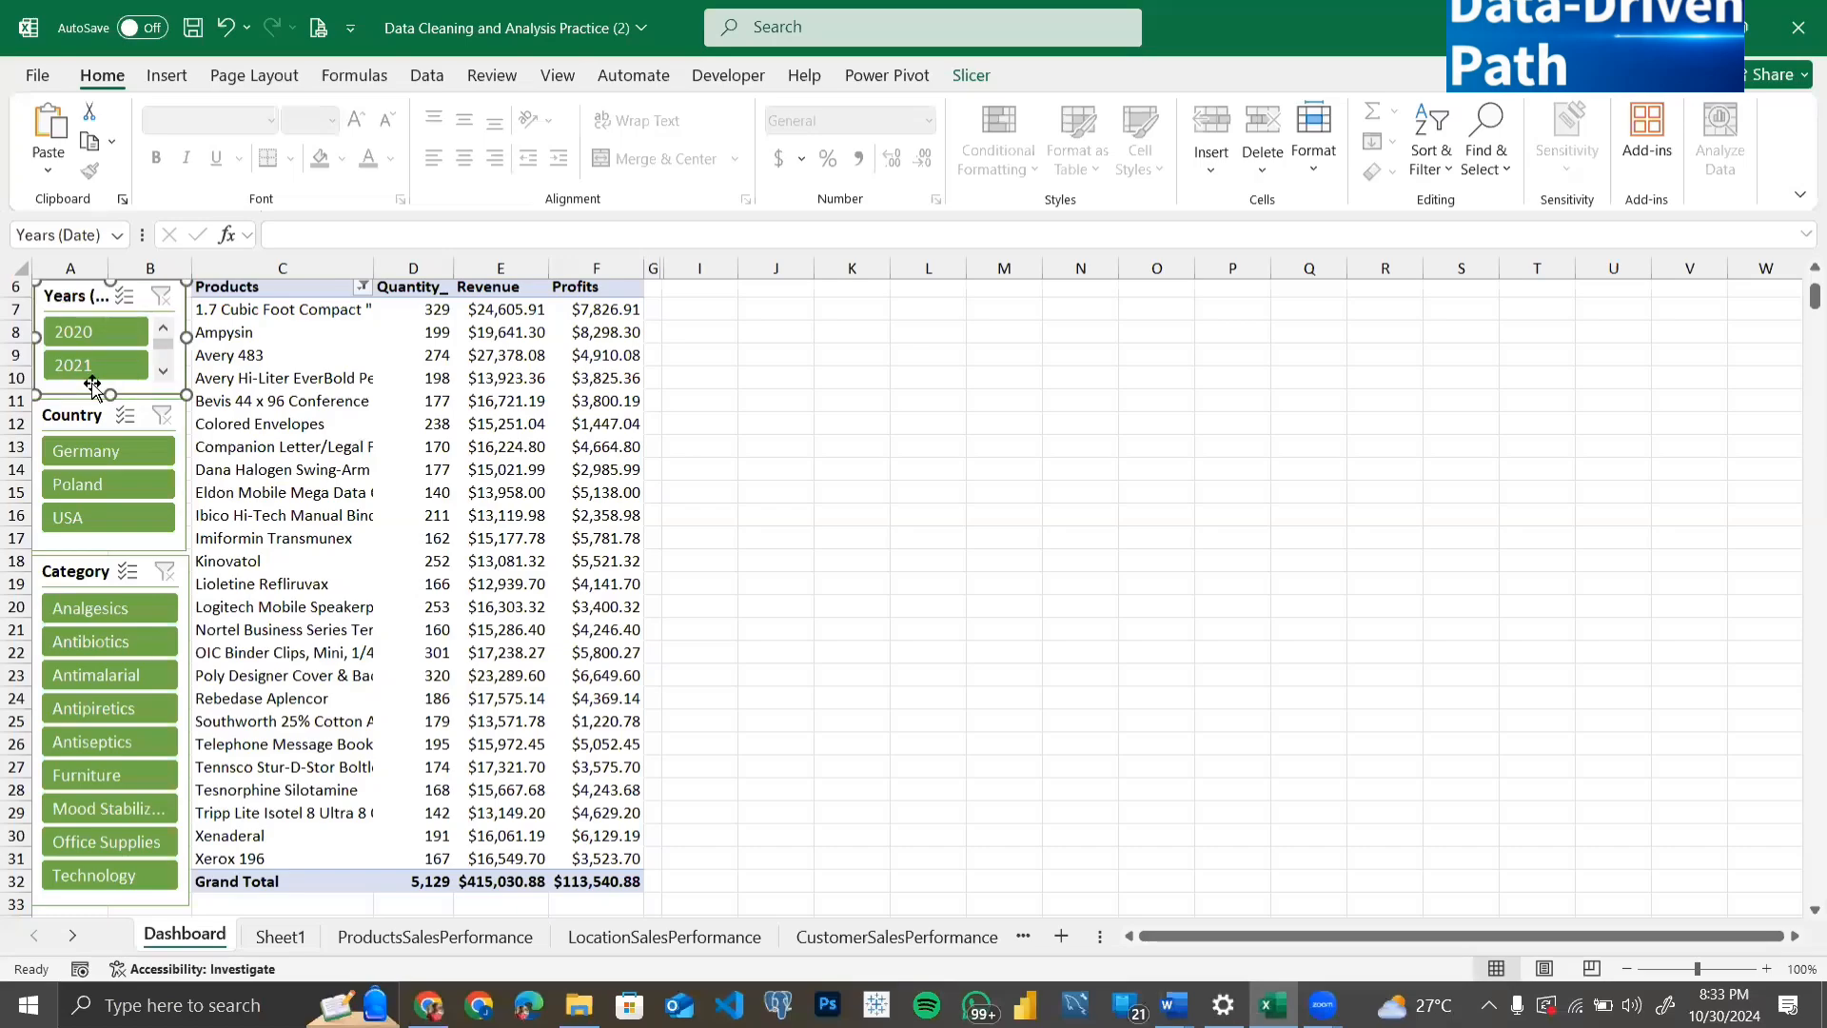
pyautogui.scroll(1, 114, 400)
pyautogui.scroll(-3, 151, 464)
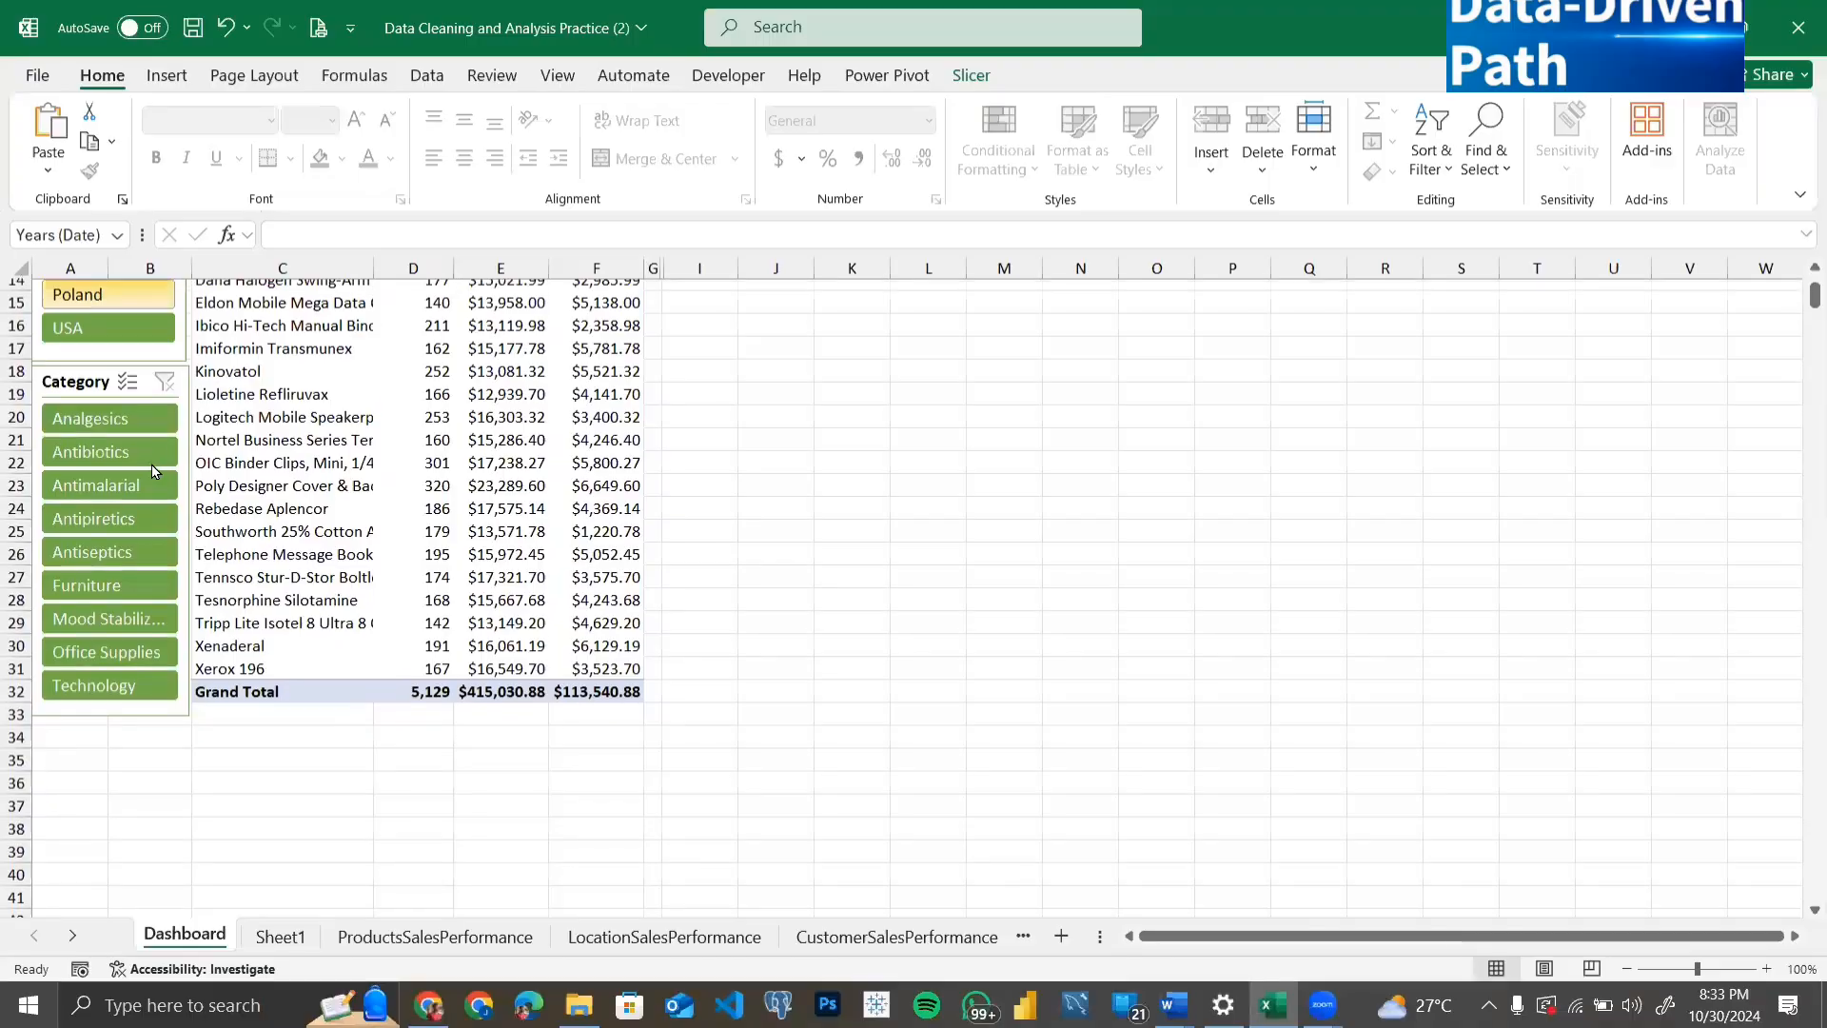
# Step: Fine-tune the top edge of the Category slicer and stretch its bottom edge slightly, level with the Grand Total row
pyautogui.scroll(1, 118, 602)
pyautogui.scroll(3, 120, 609)
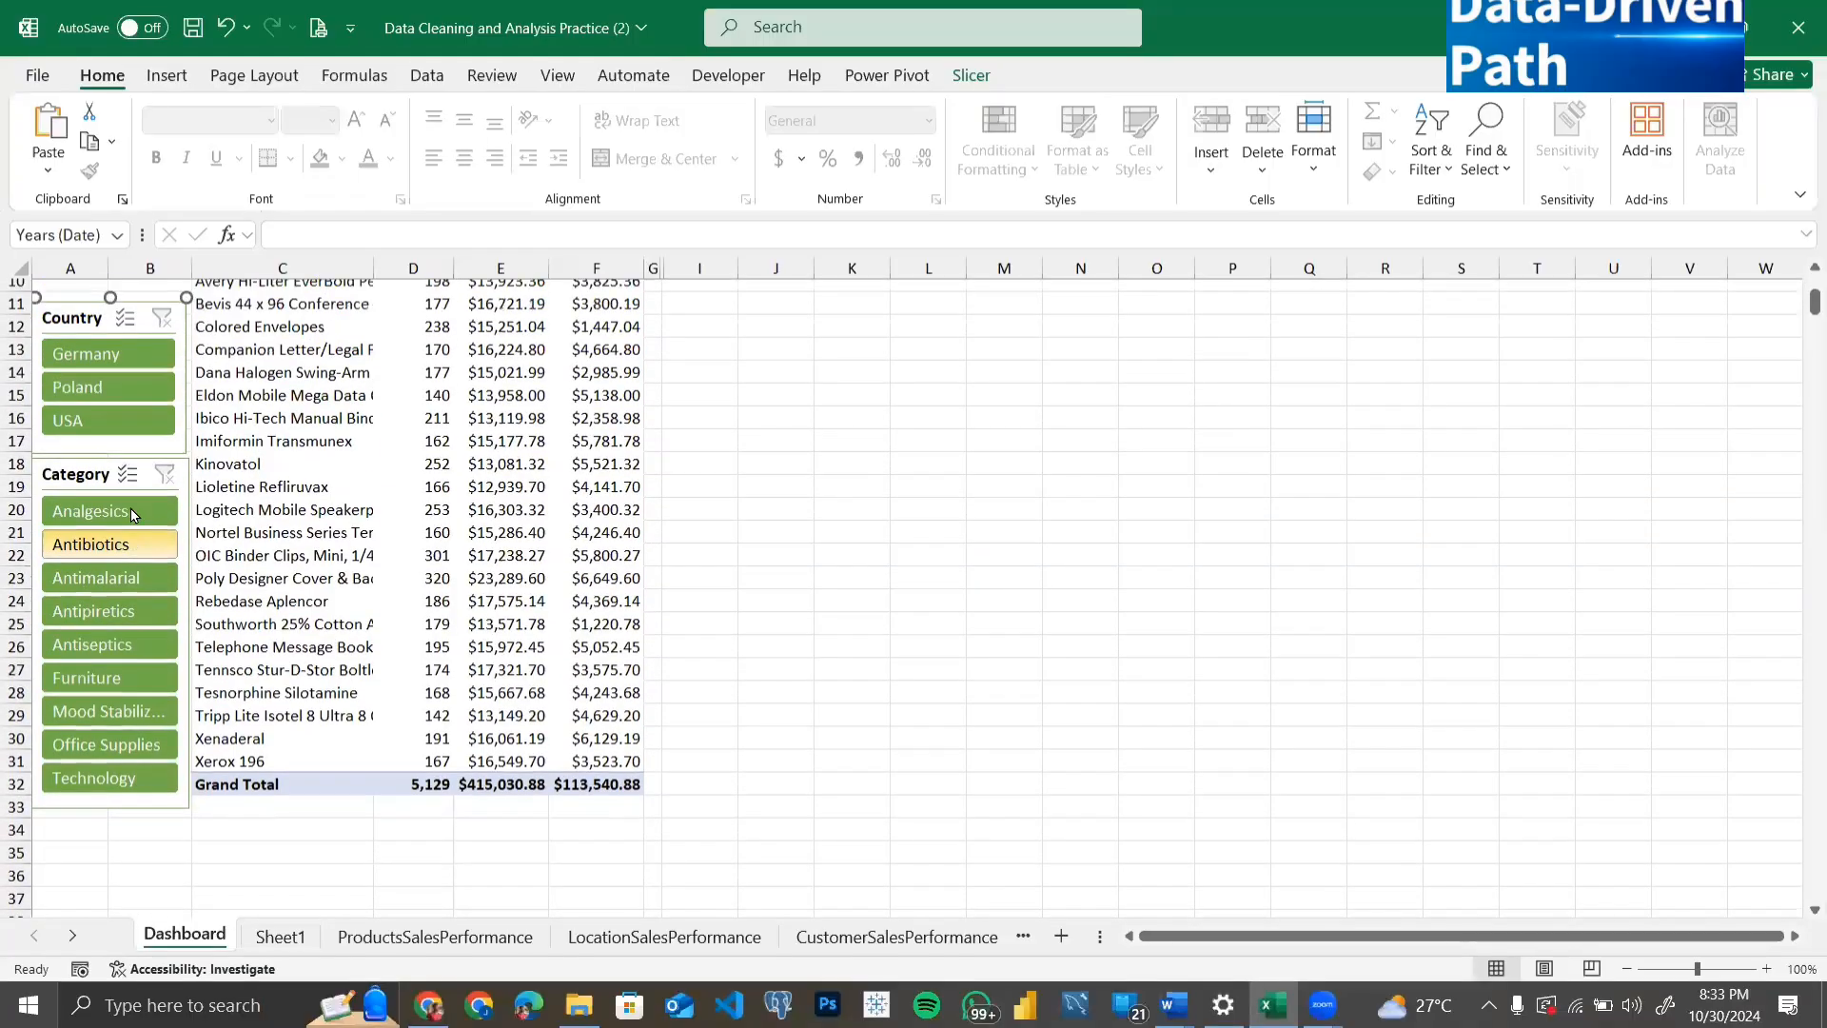
pyautogui.click(110, 463)
pyautogui.moveTo(110, 459); pyautogui.dragTo(95, 475)
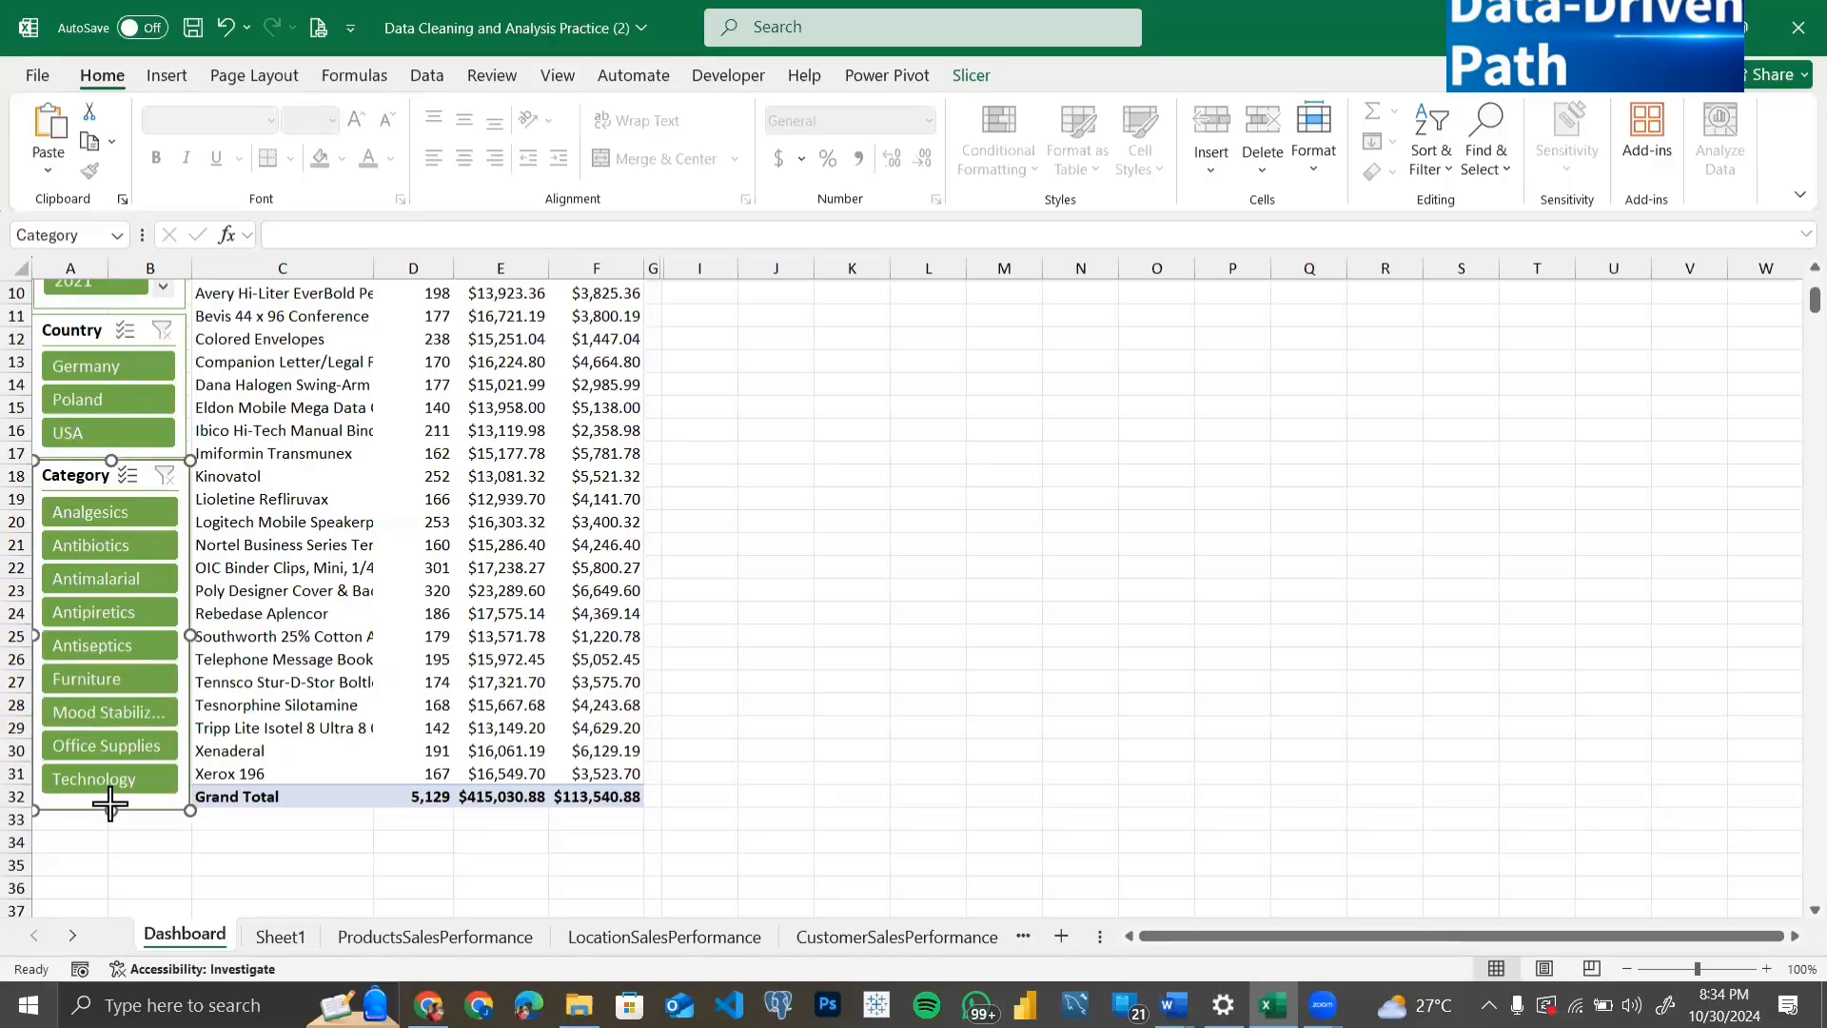
pyautogui.moveTo(110, 808); pyautogui.dragTo(111, 812)
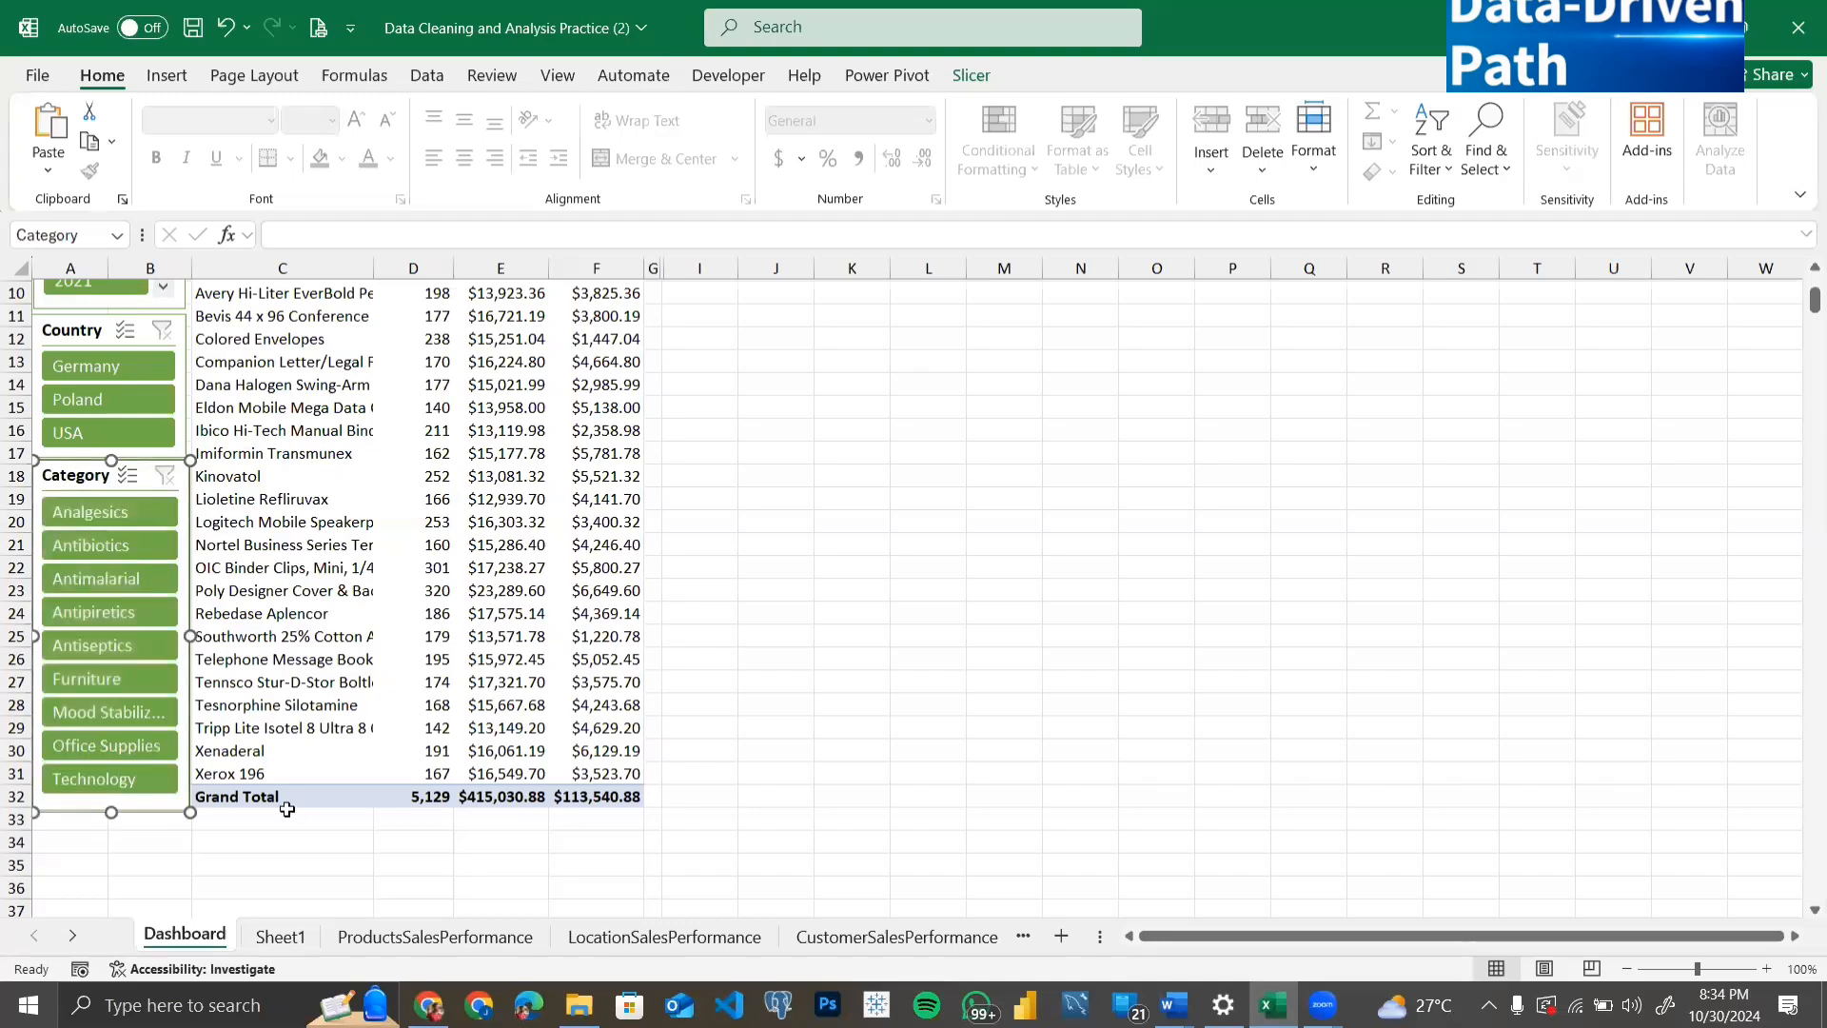
# Step: Check how the slicer stack lines up with the PivotTable from the header row down to the Grand Total
pyautogui.scroll(2, 179, 562)
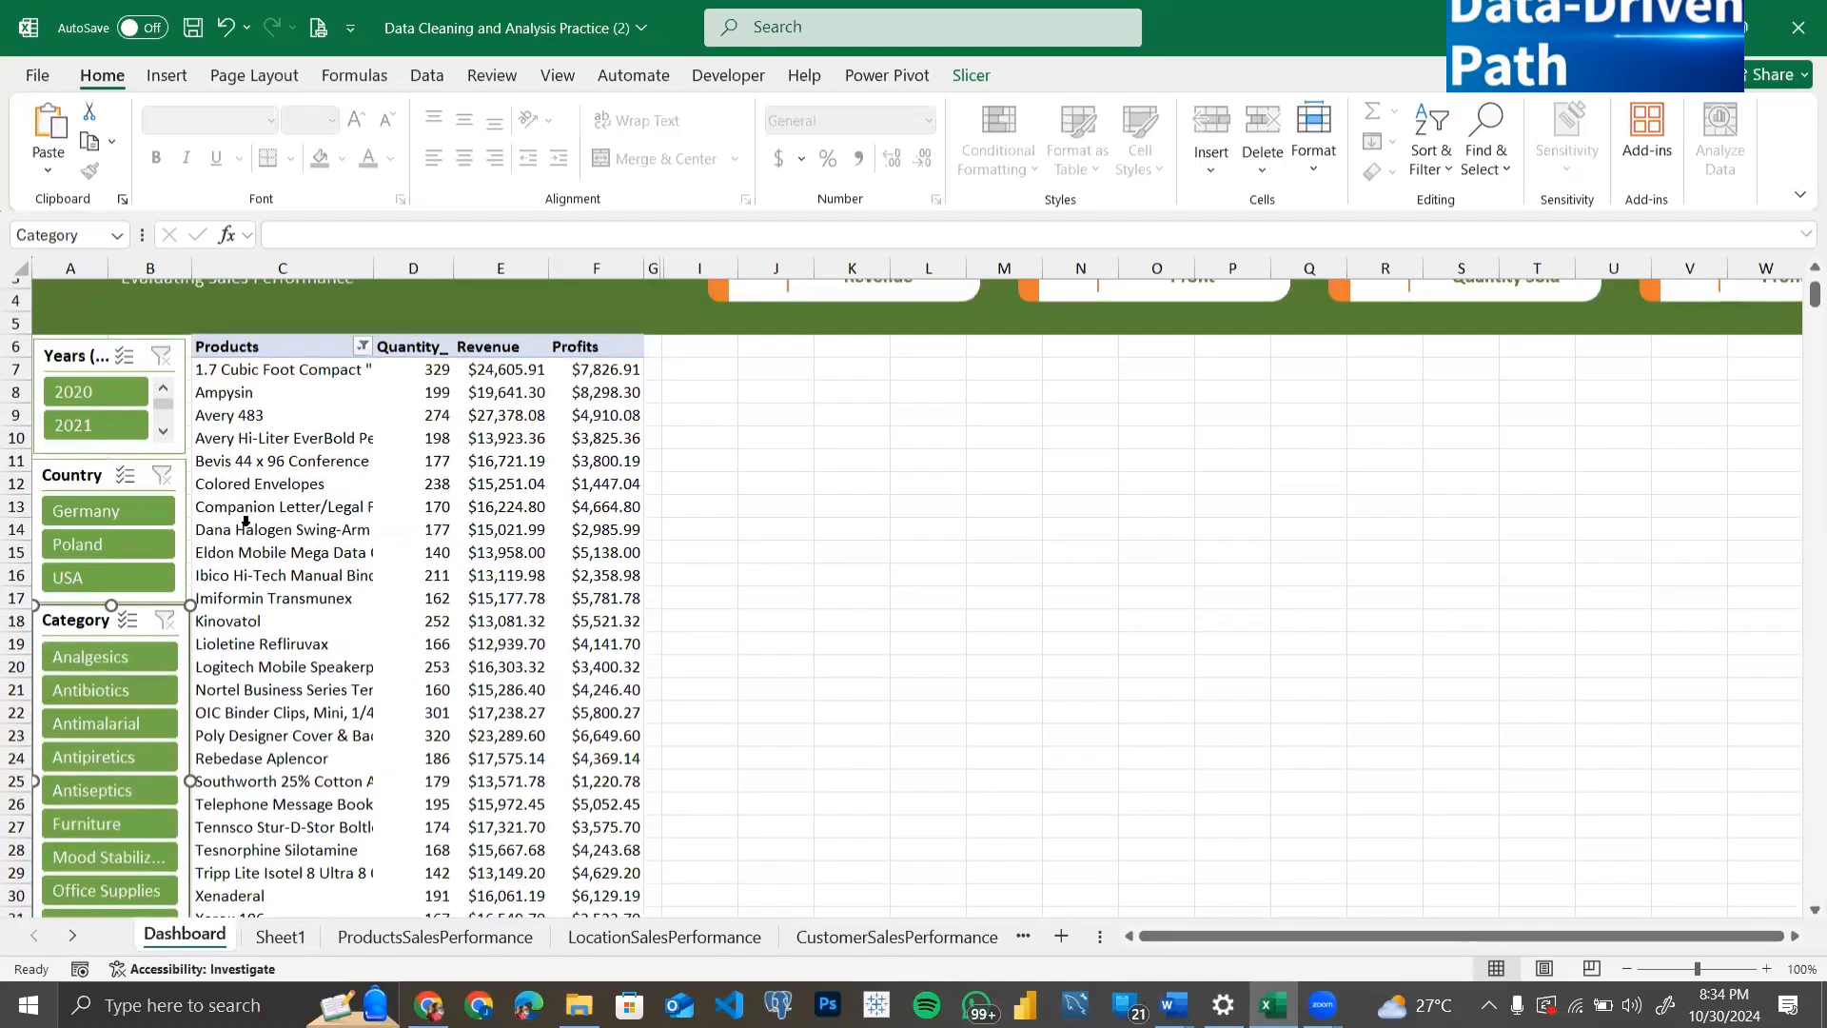
pyautogui.scroll(-1, 245, 521)
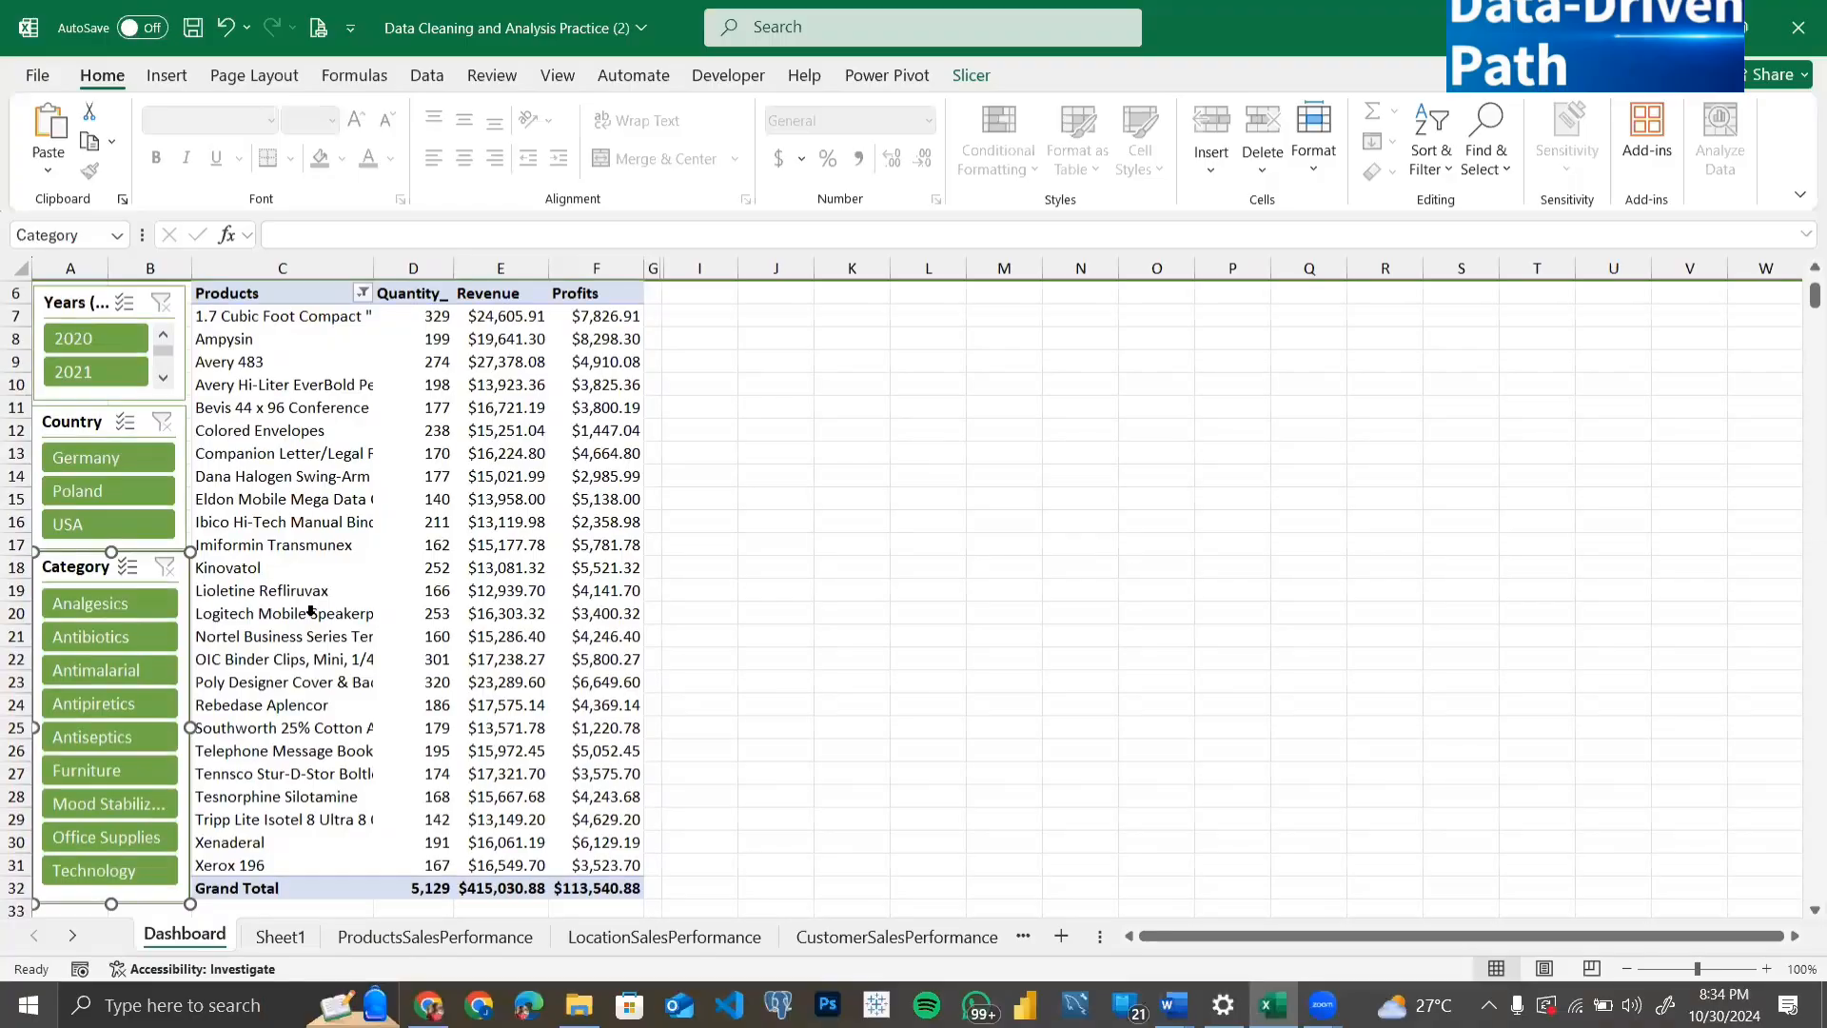
pyautogui.scroll(-2, 310, 611)
pyautogui.click(287, 790)
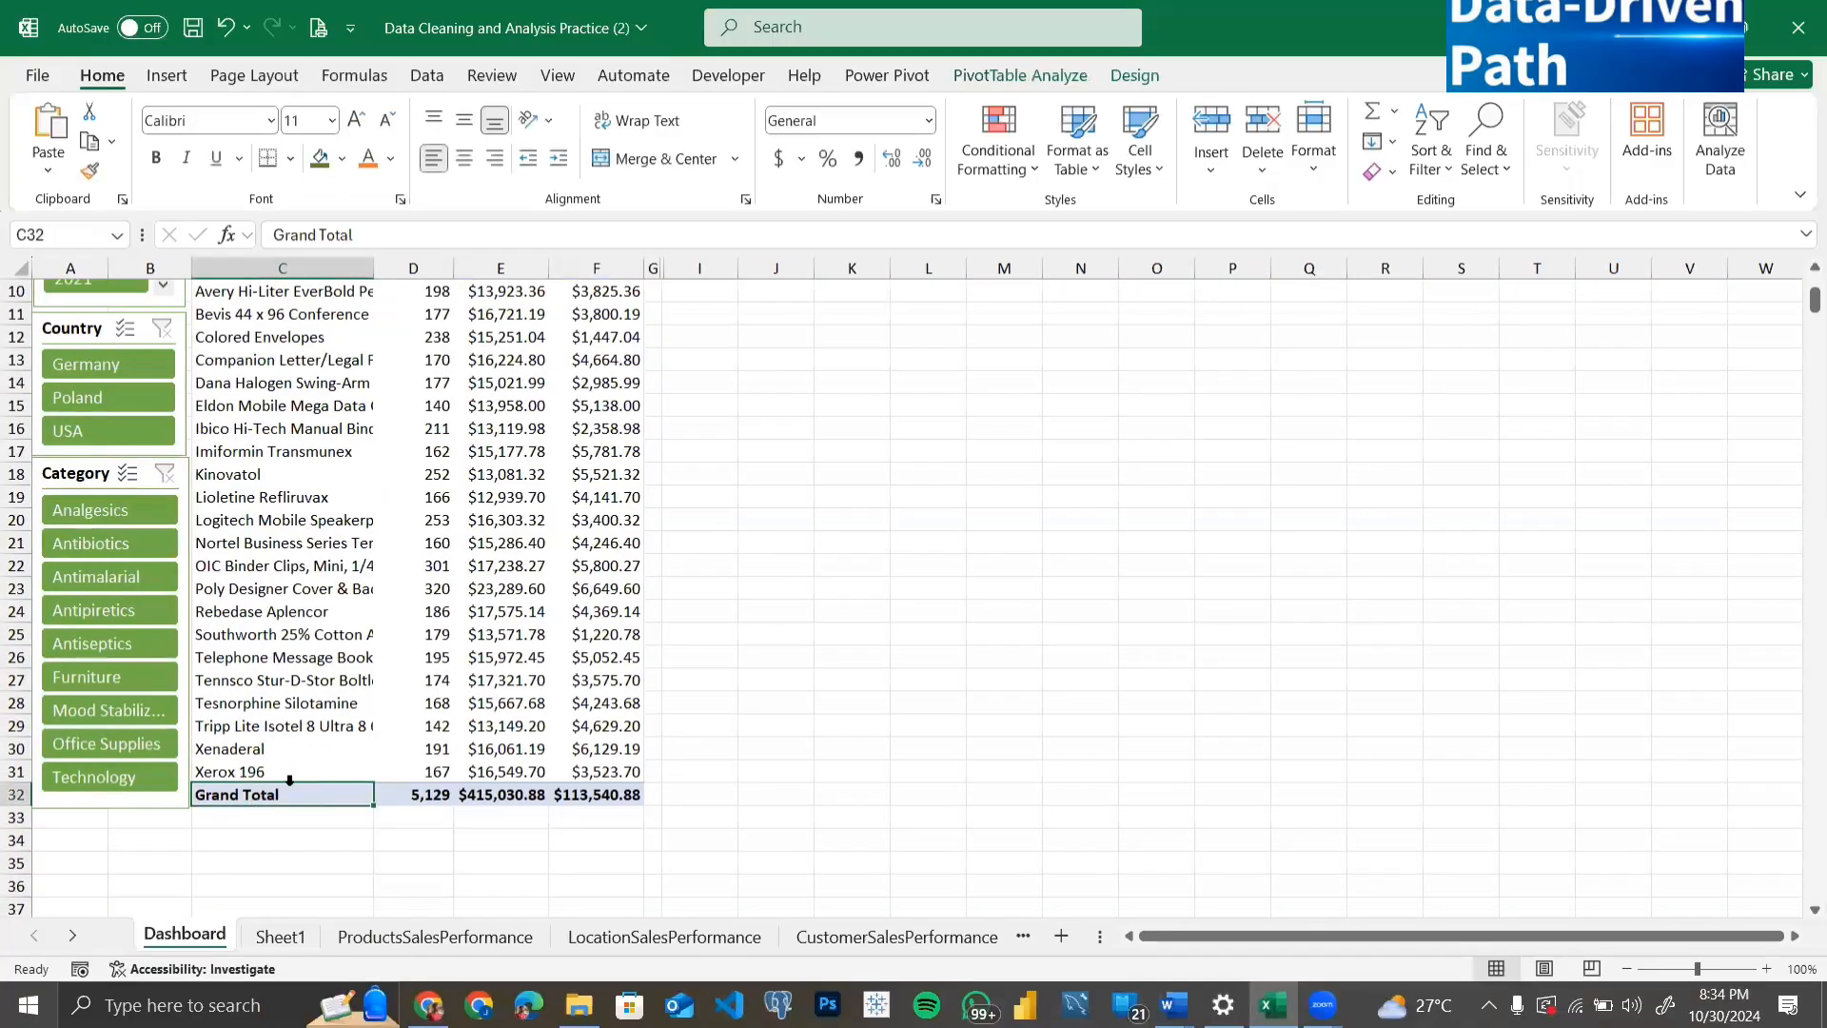
pyautogui.scroll(1, 575, 795)
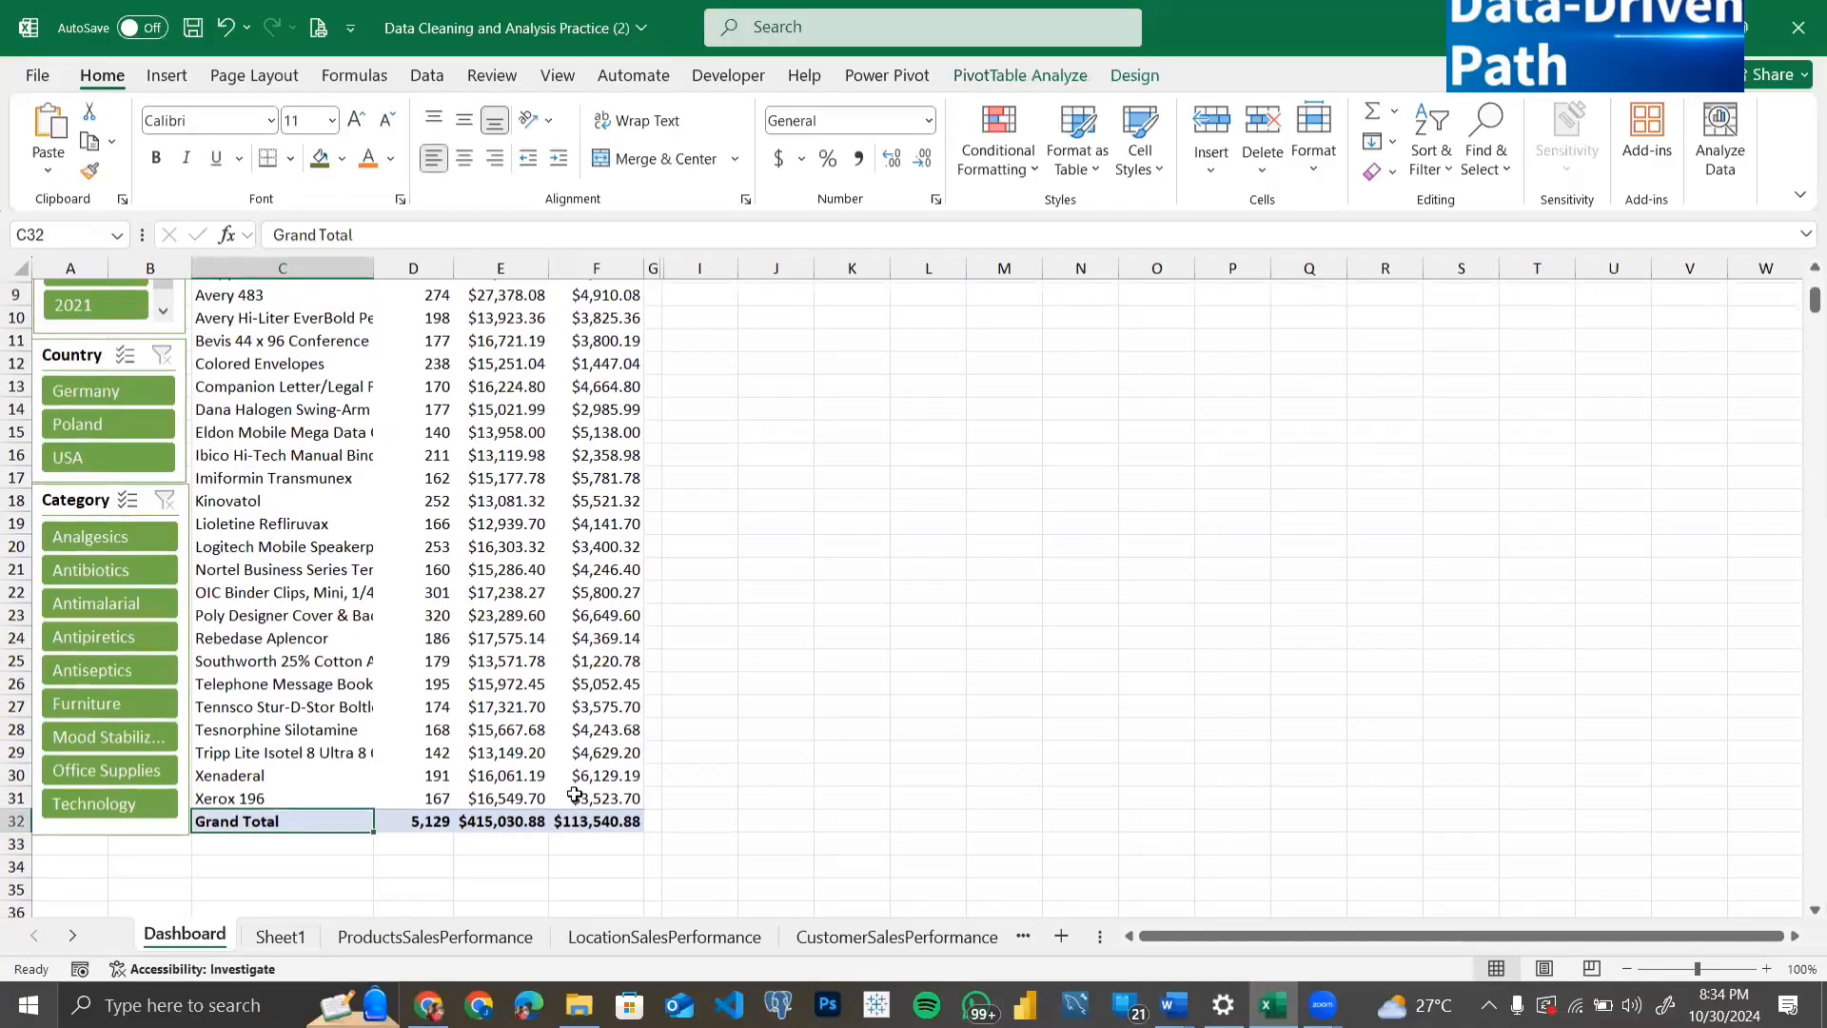
pyautogui.scroll(2, 574, 795)
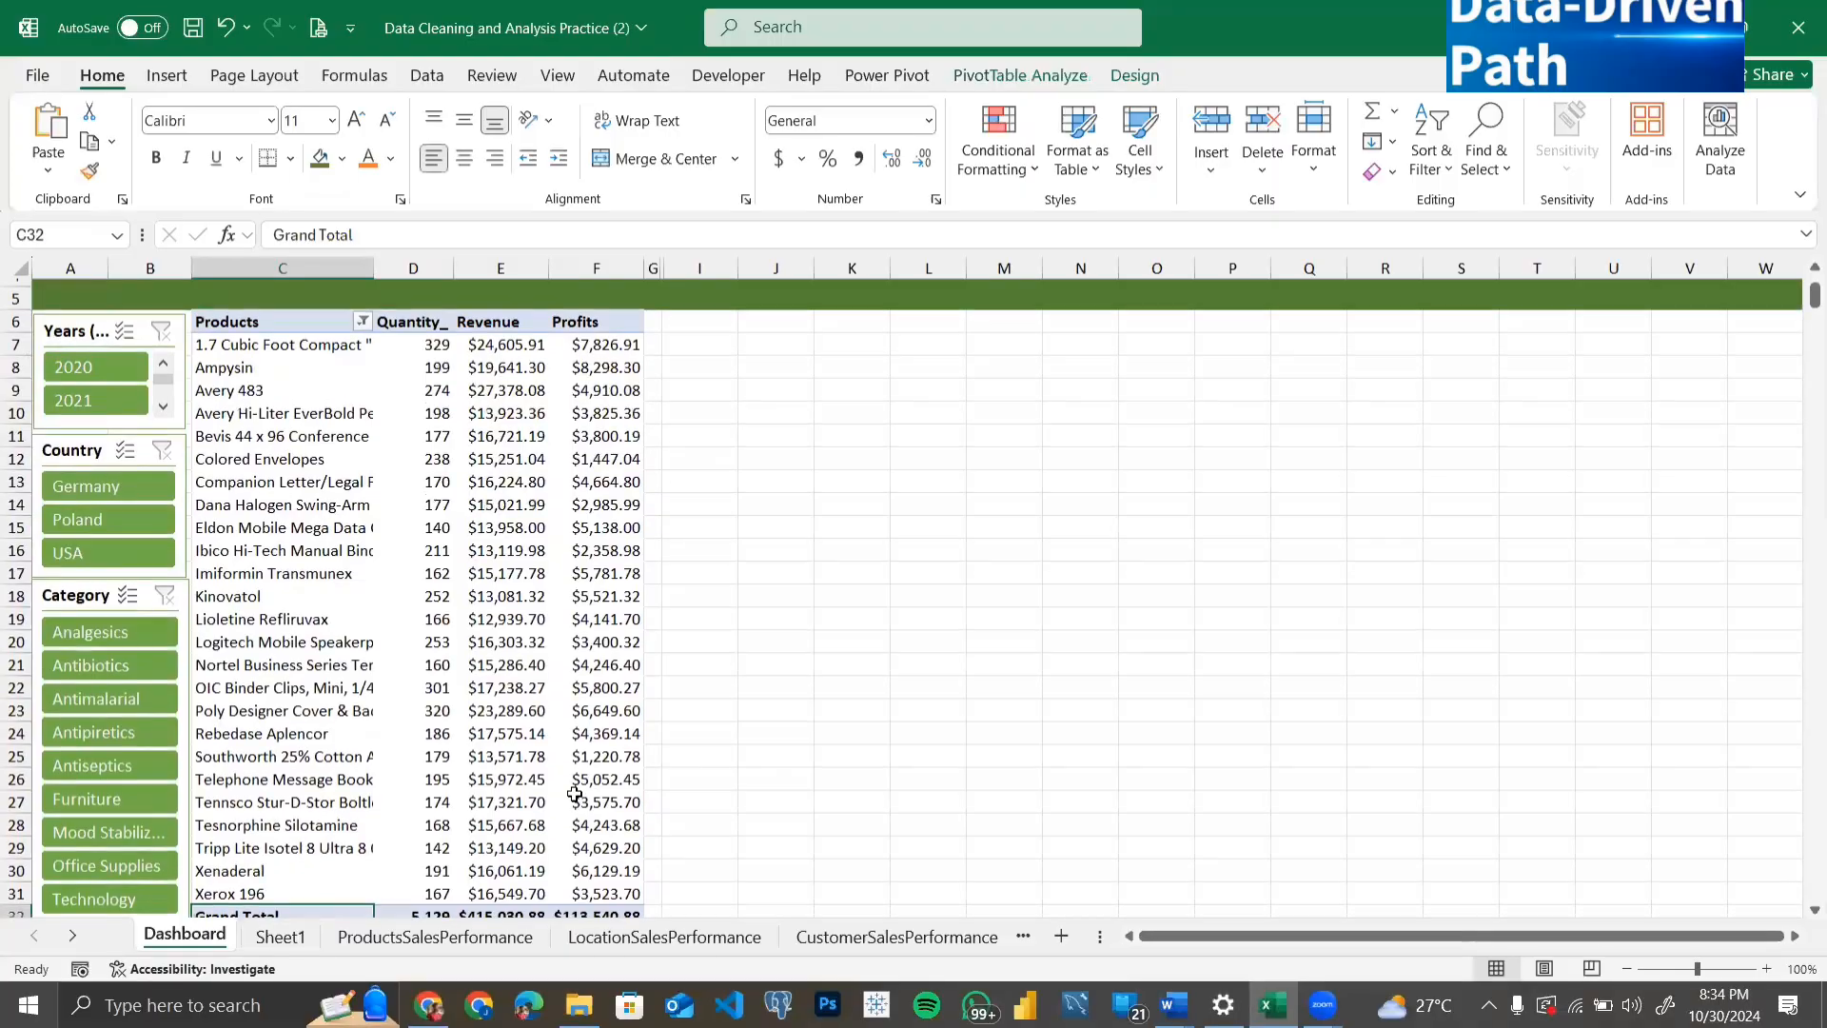
pyautogui.scroll(-1, 575, 793)
pyautogui.scroll(1, 575, 793)
pyautogui.scroll(1, 575, 794)
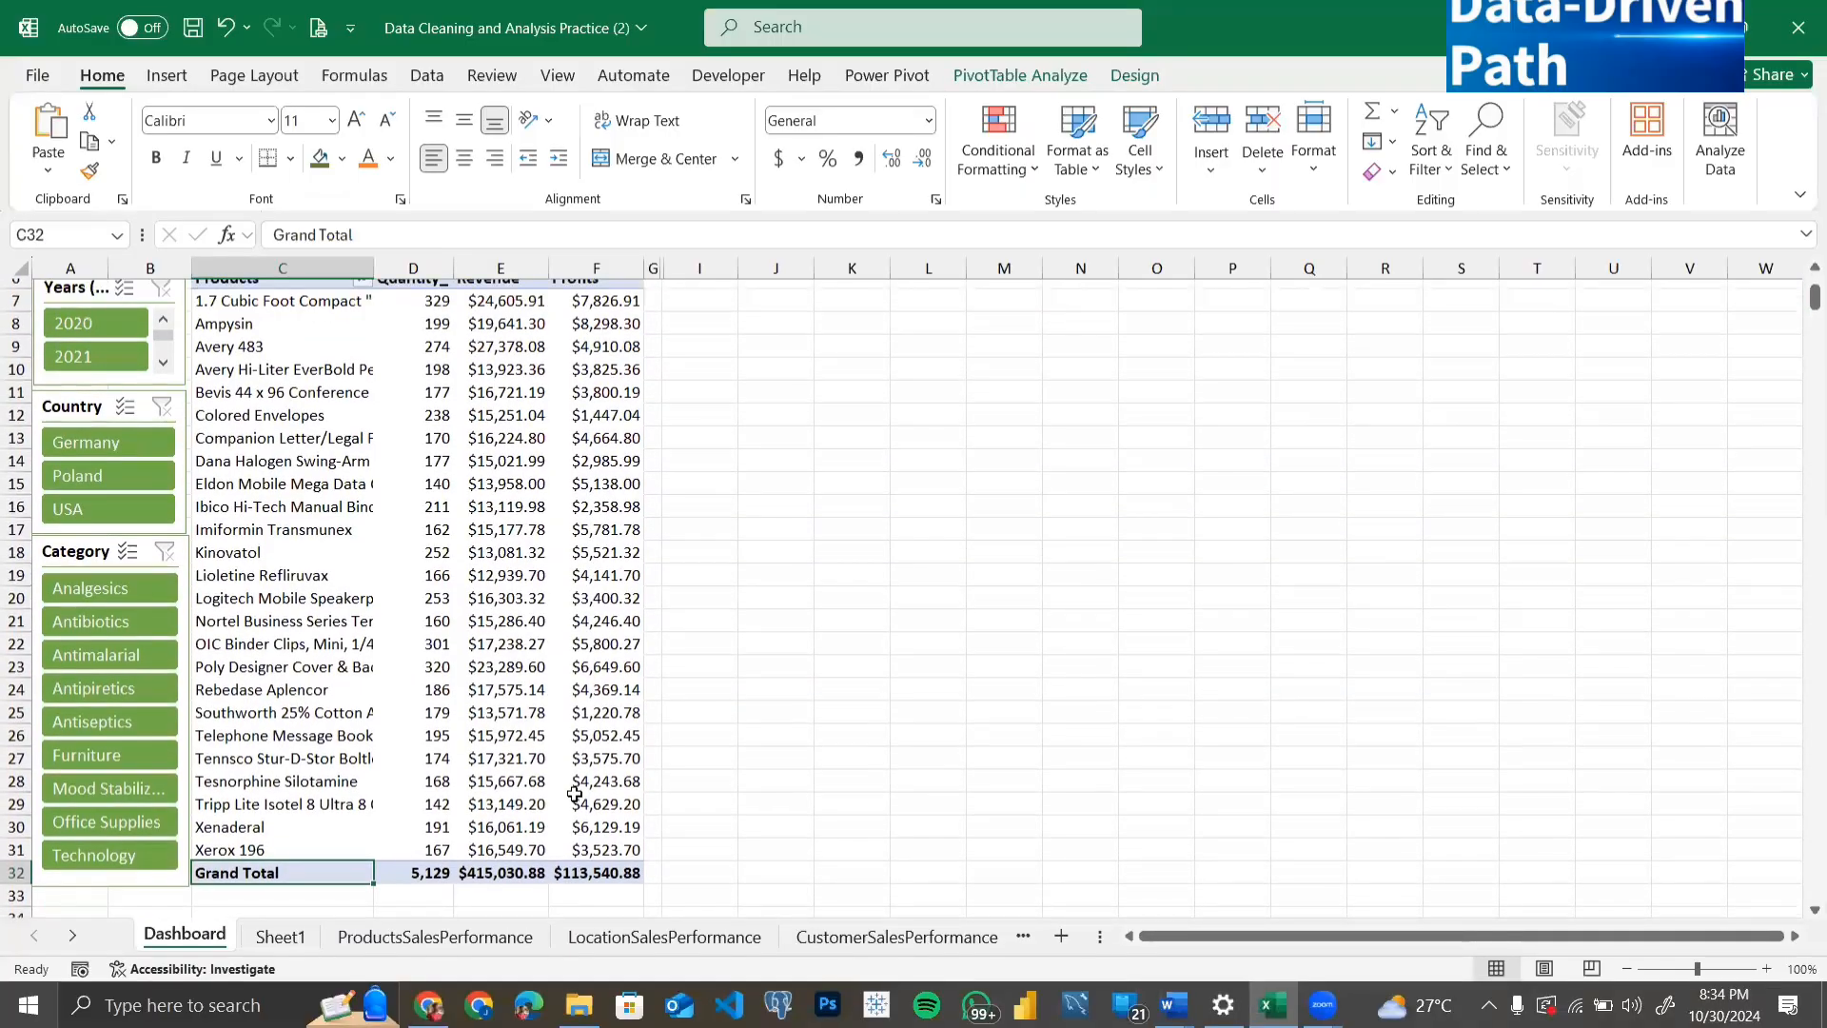
# Step: Apply green gradient data bars to the Quantity_ values in D7:D31, leaving out the Grand Total
pyautogui.moveTo(400, 461)
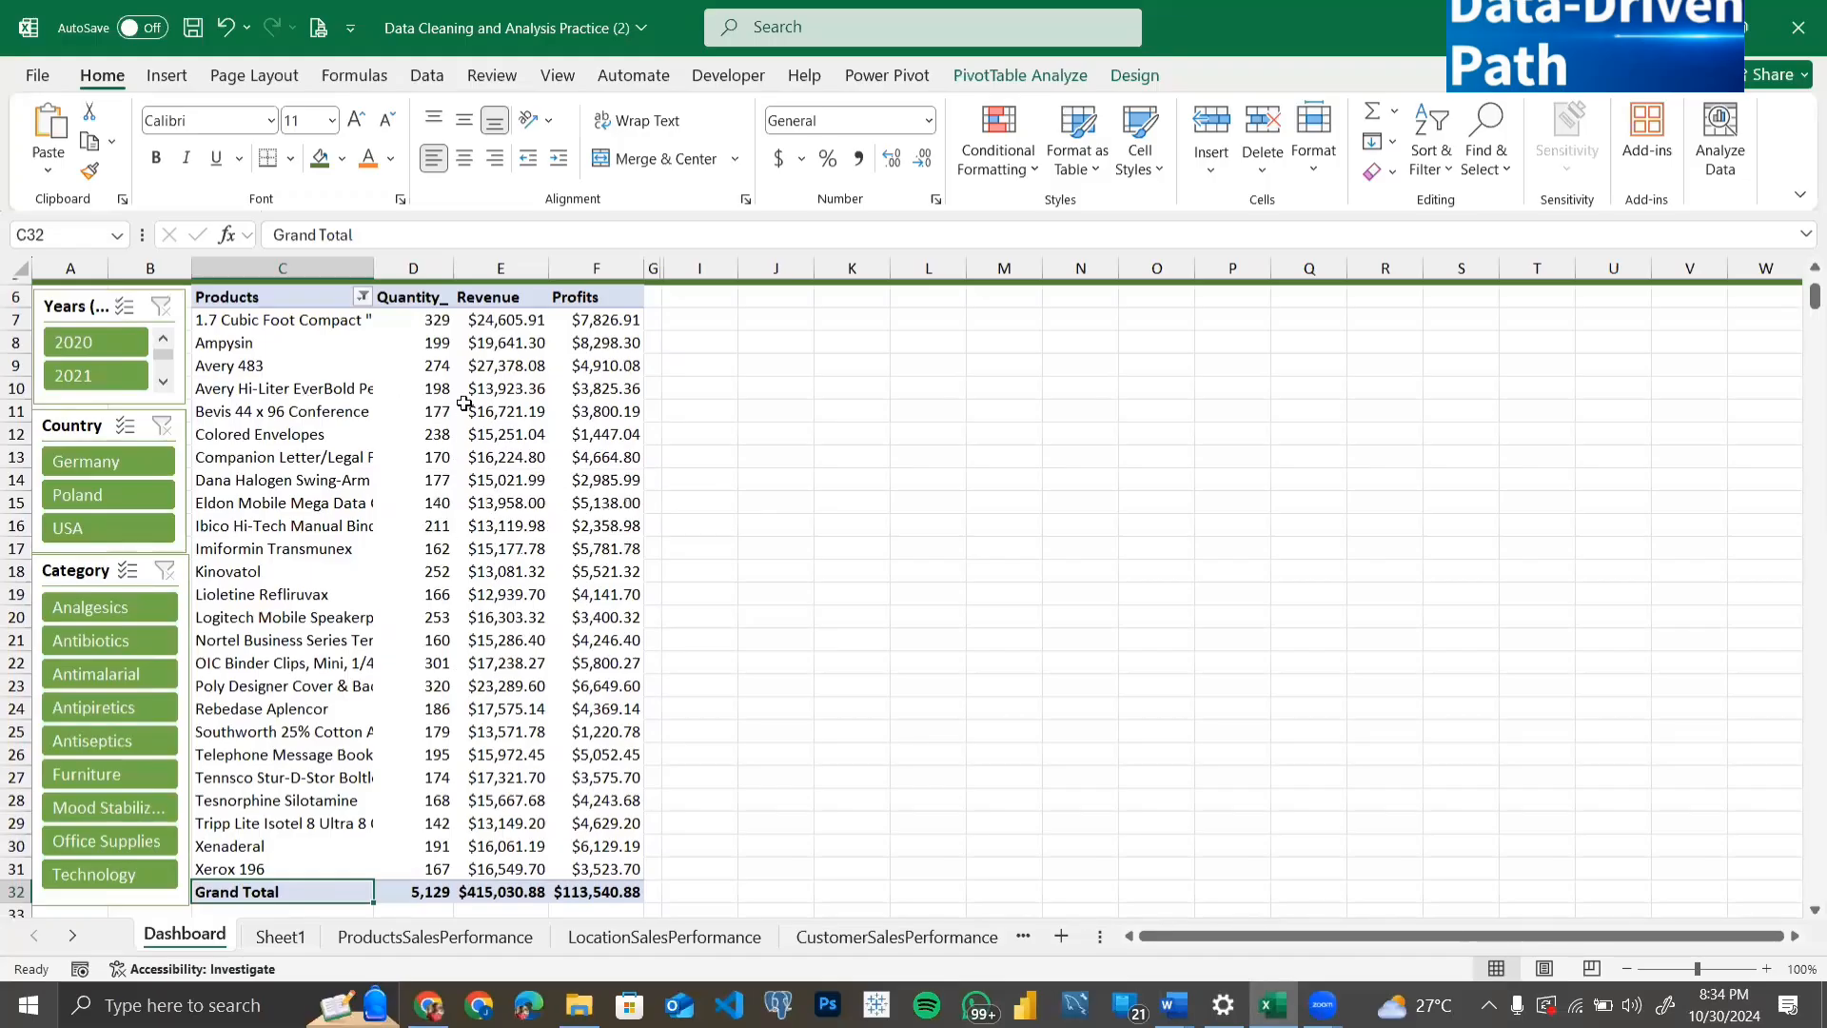
pyautogui.moveTo(410, 326)
pyautogui.moveTo(437, 378)
pyautogui.moveTo(416, 317); pyautogui.dragTo(432, 834)
pyautogui.scroll(2, 437, 696)
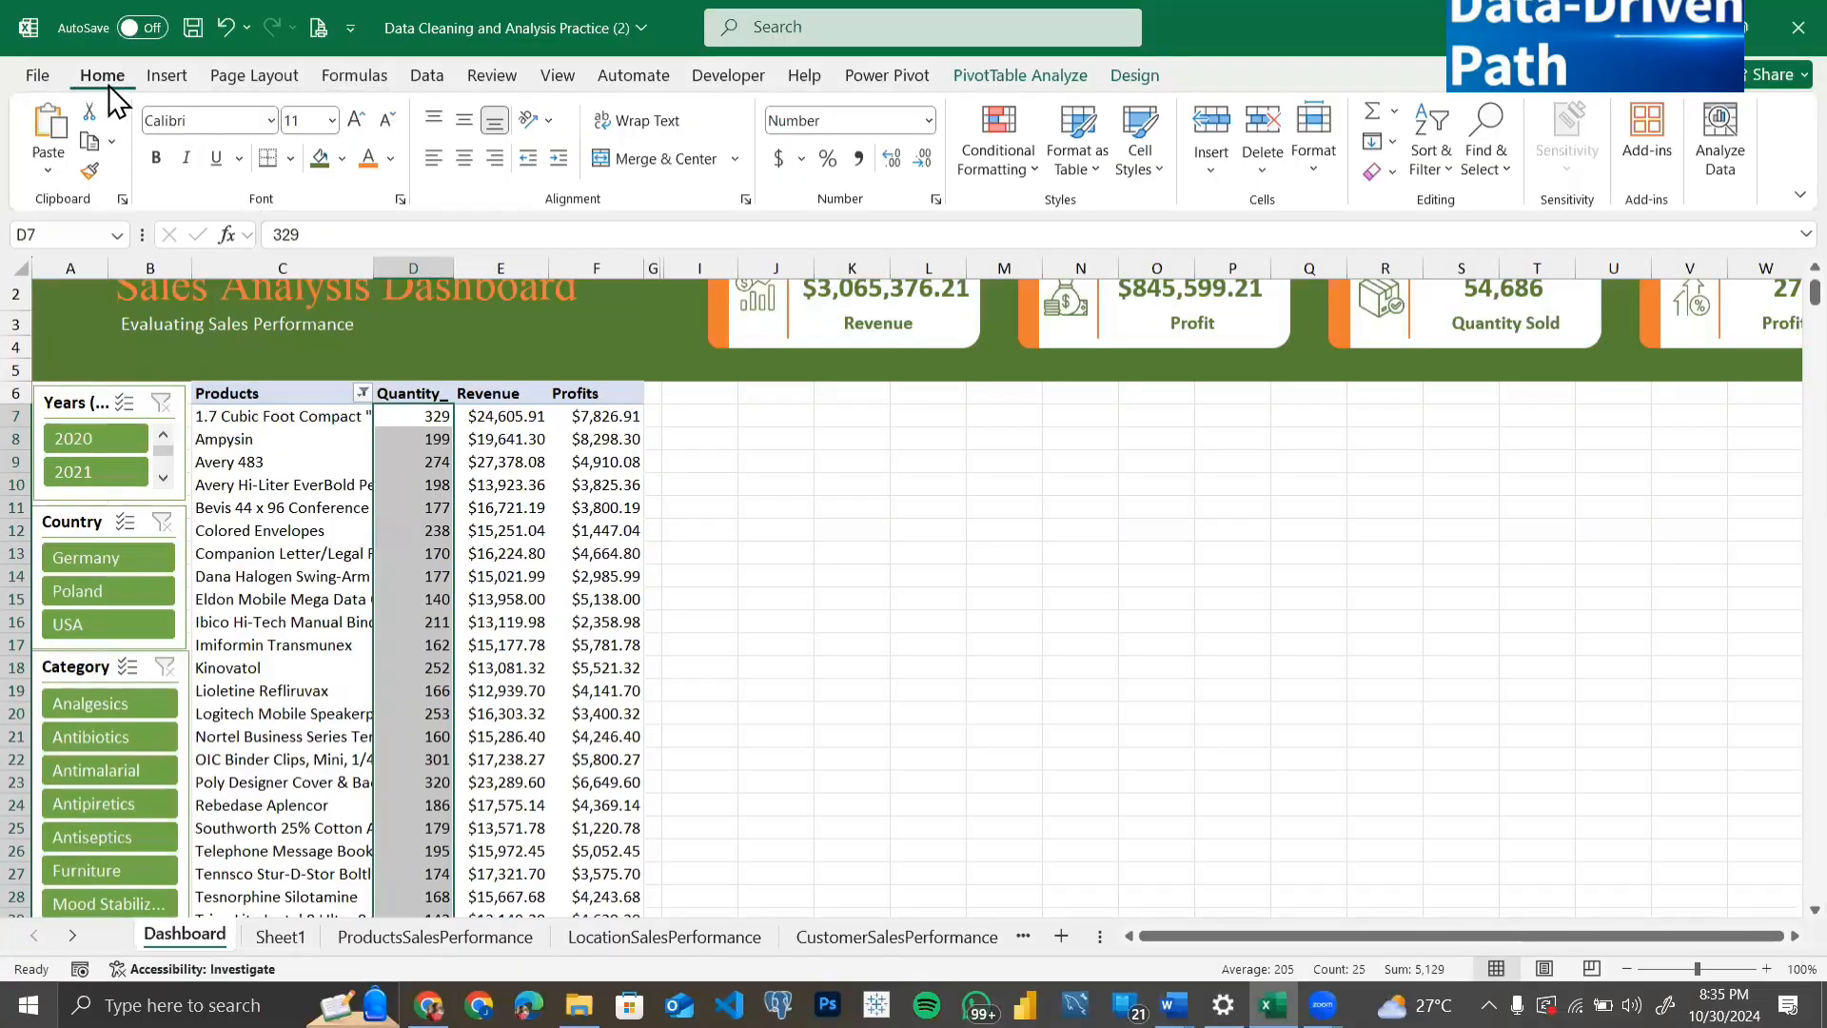
pyautogui.click(1017, 181)
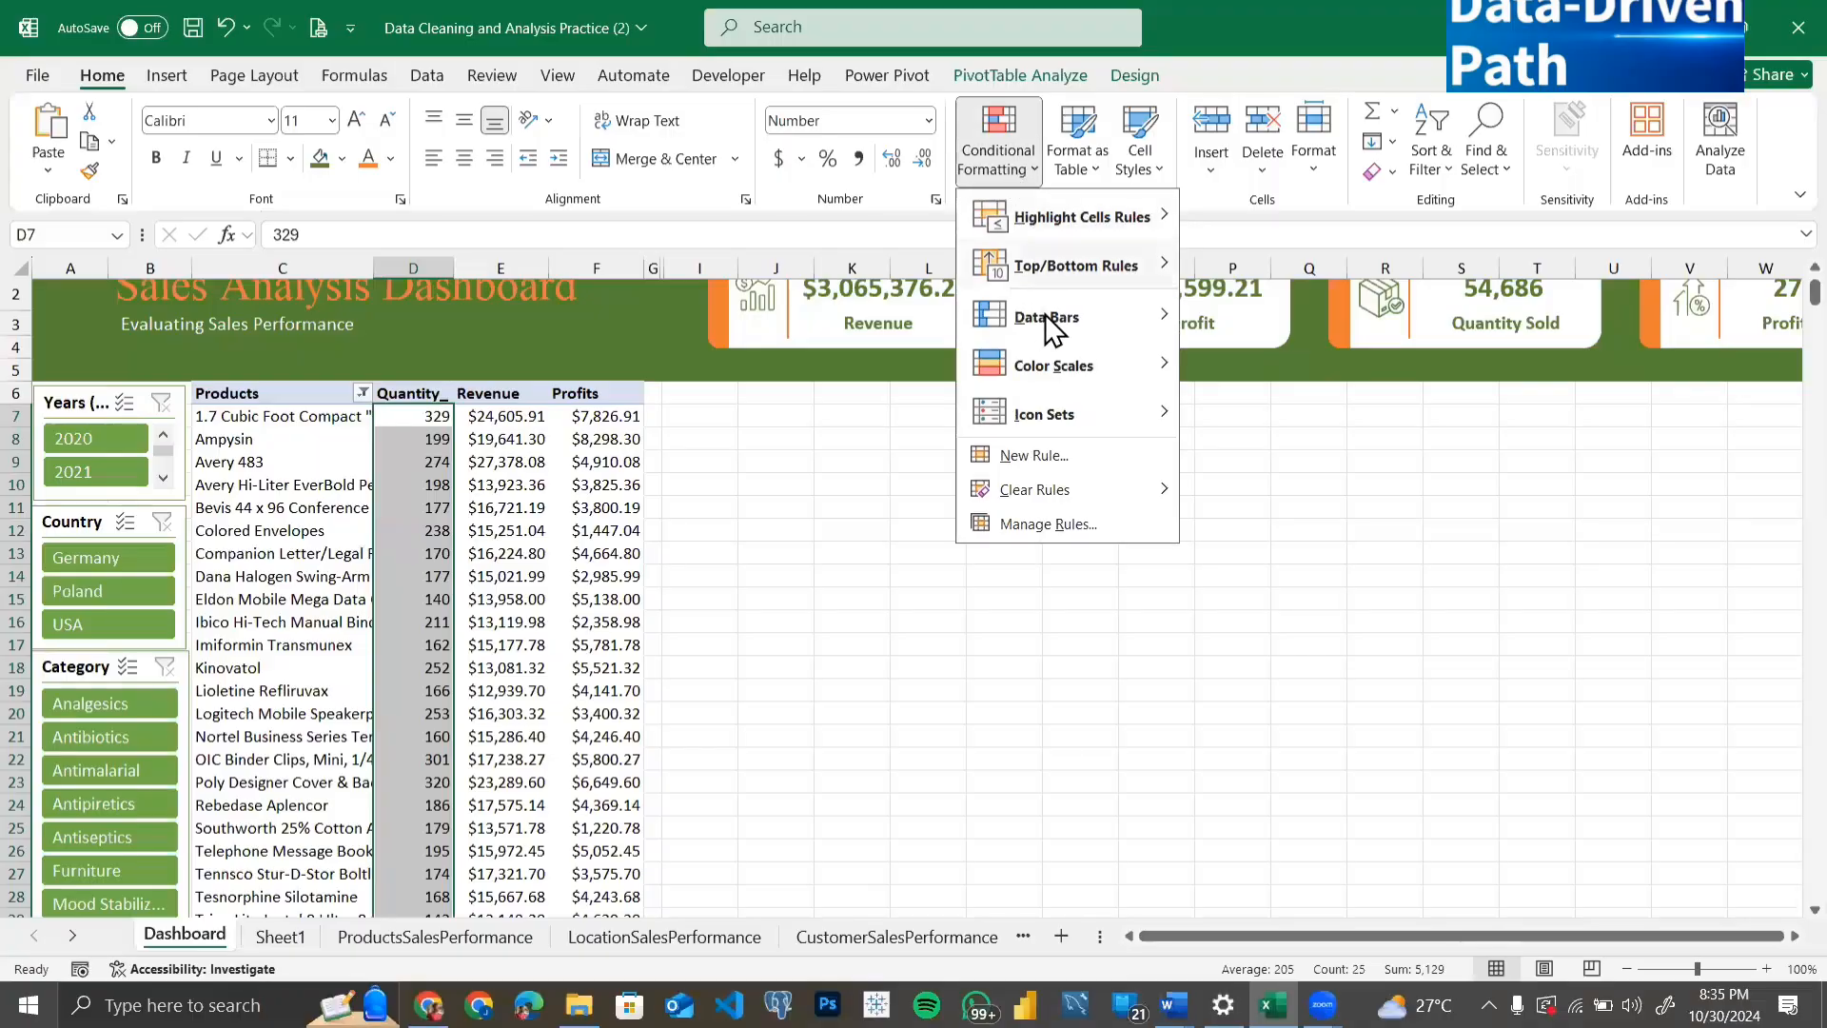
pyautogui.moveTo(1045, 318)
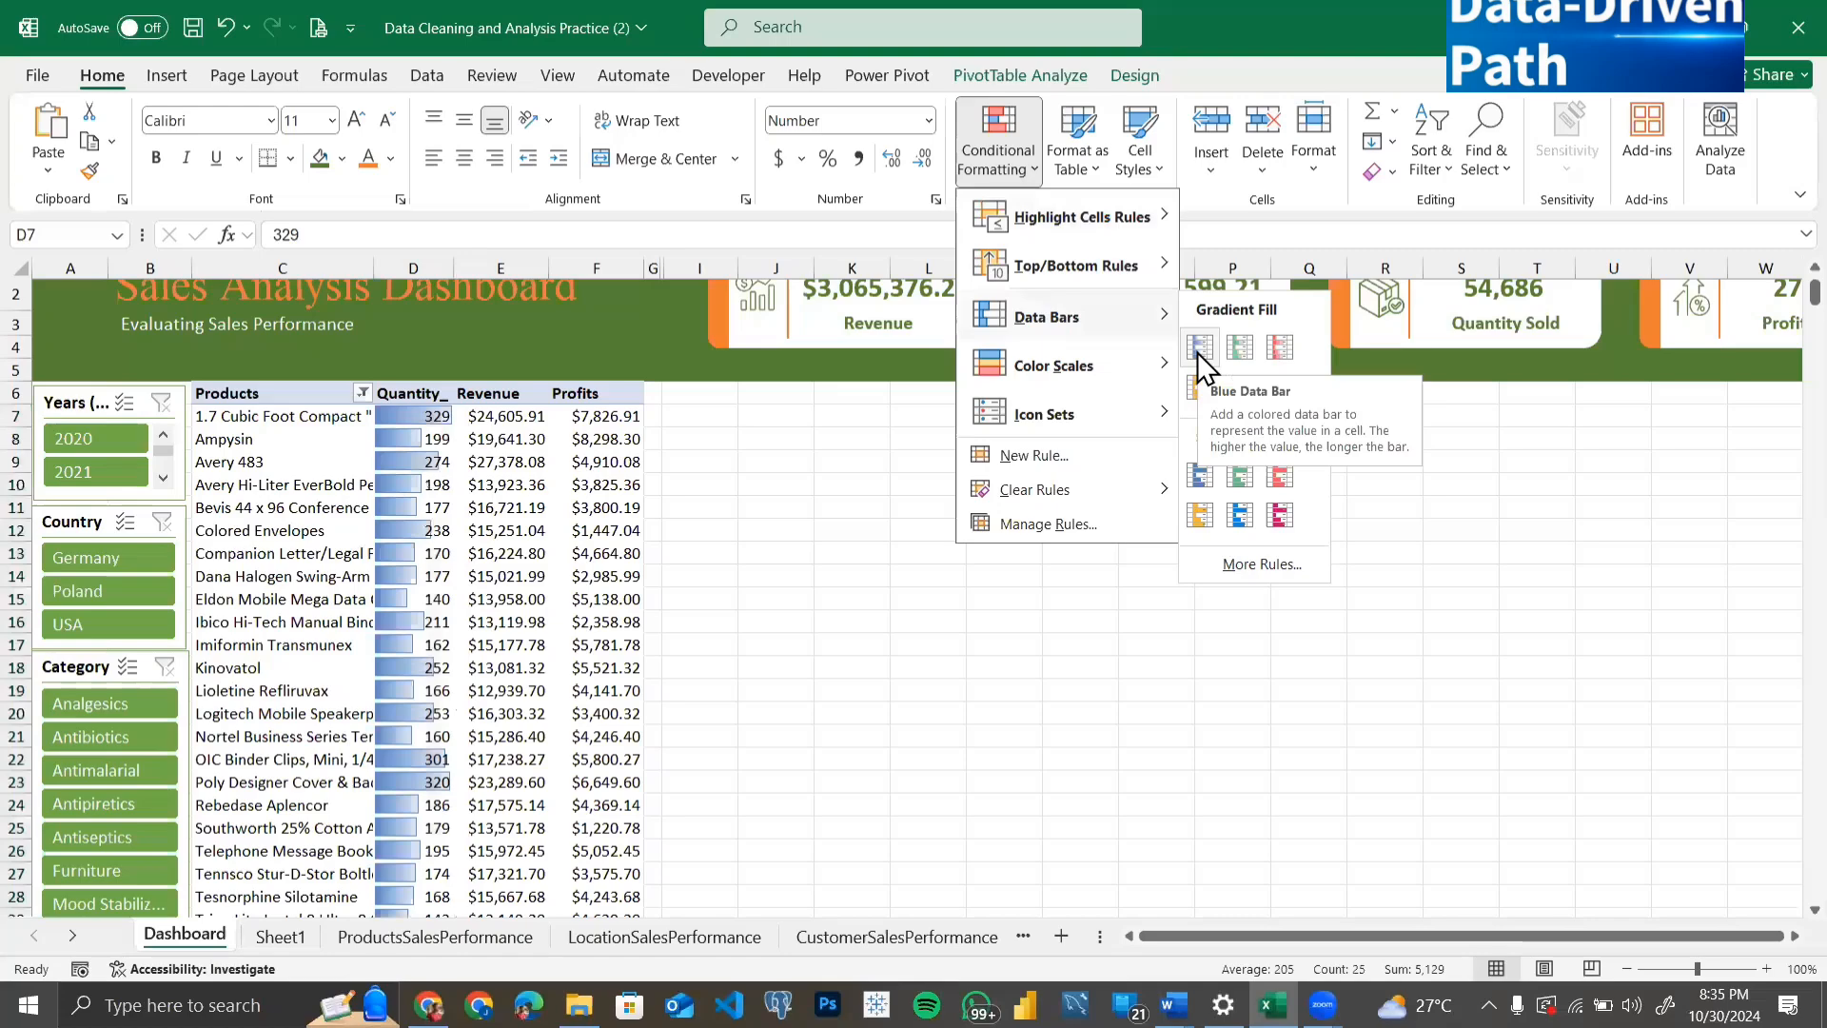
pyautogui.click(1252, 350)
pyautogui.scroll(-1, 1249, 349)
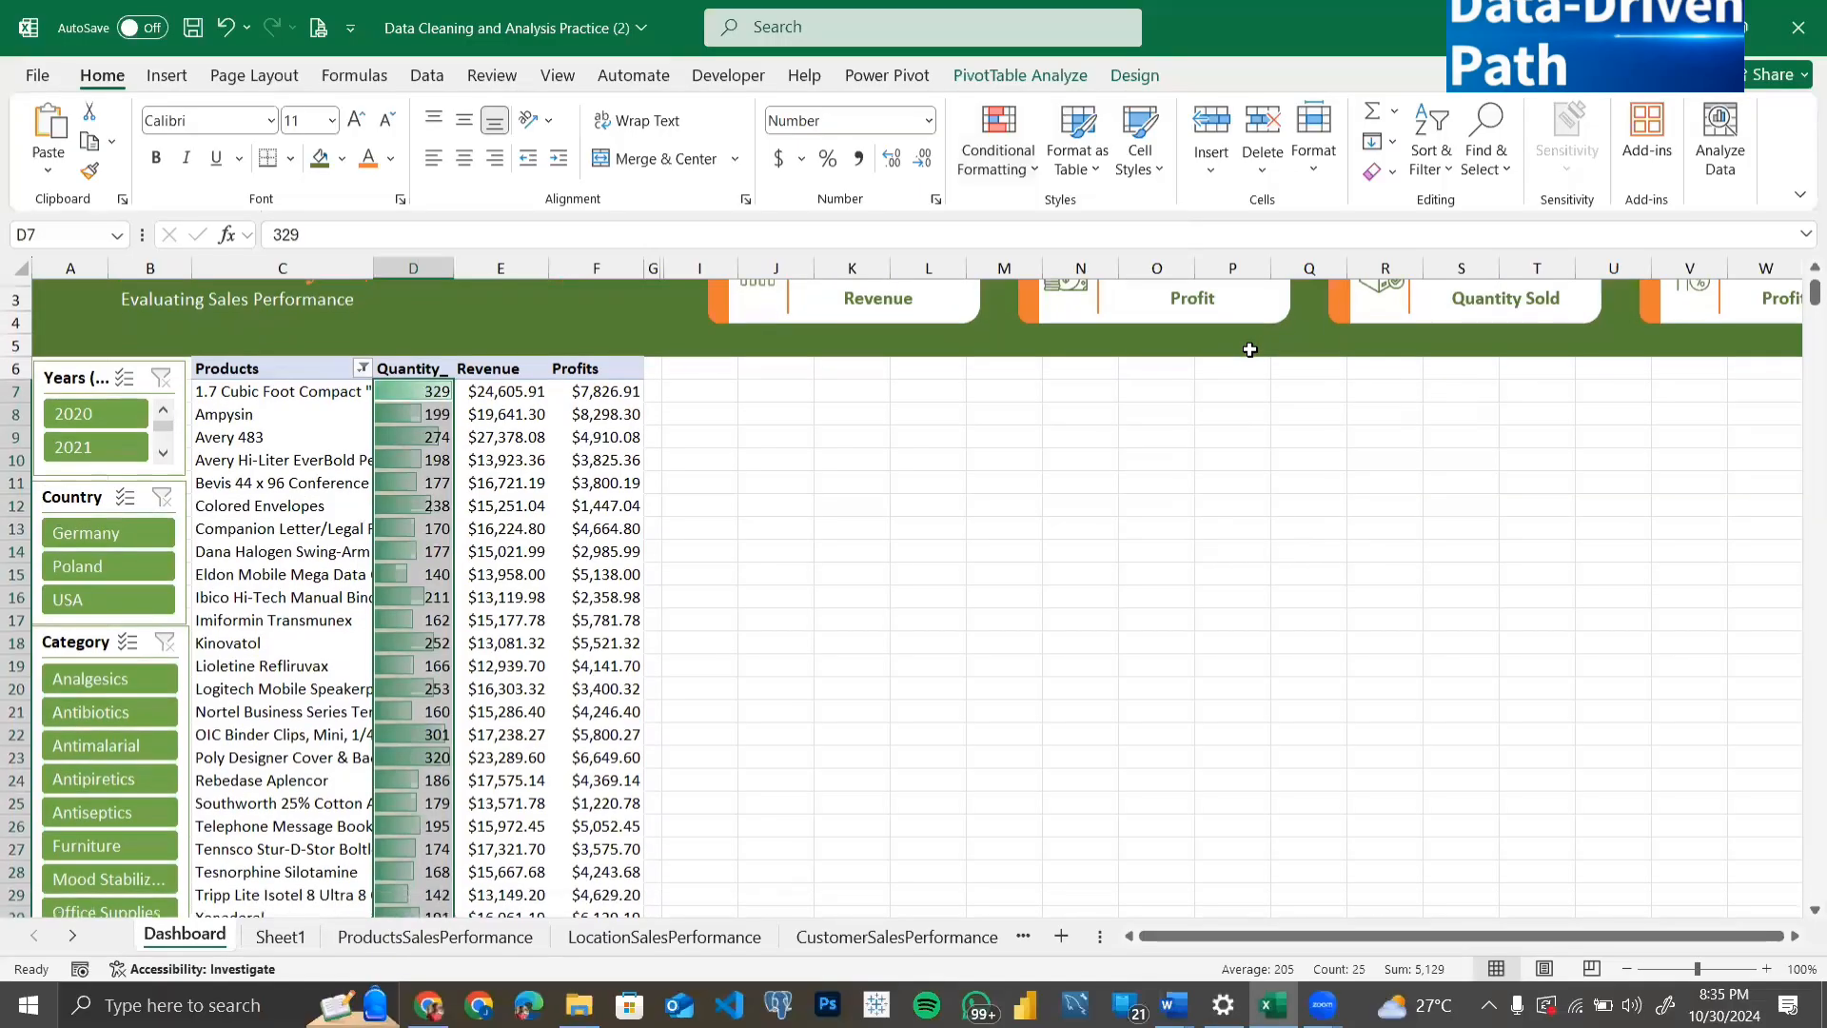
pyautogui.scroll(-1, 799, 562)
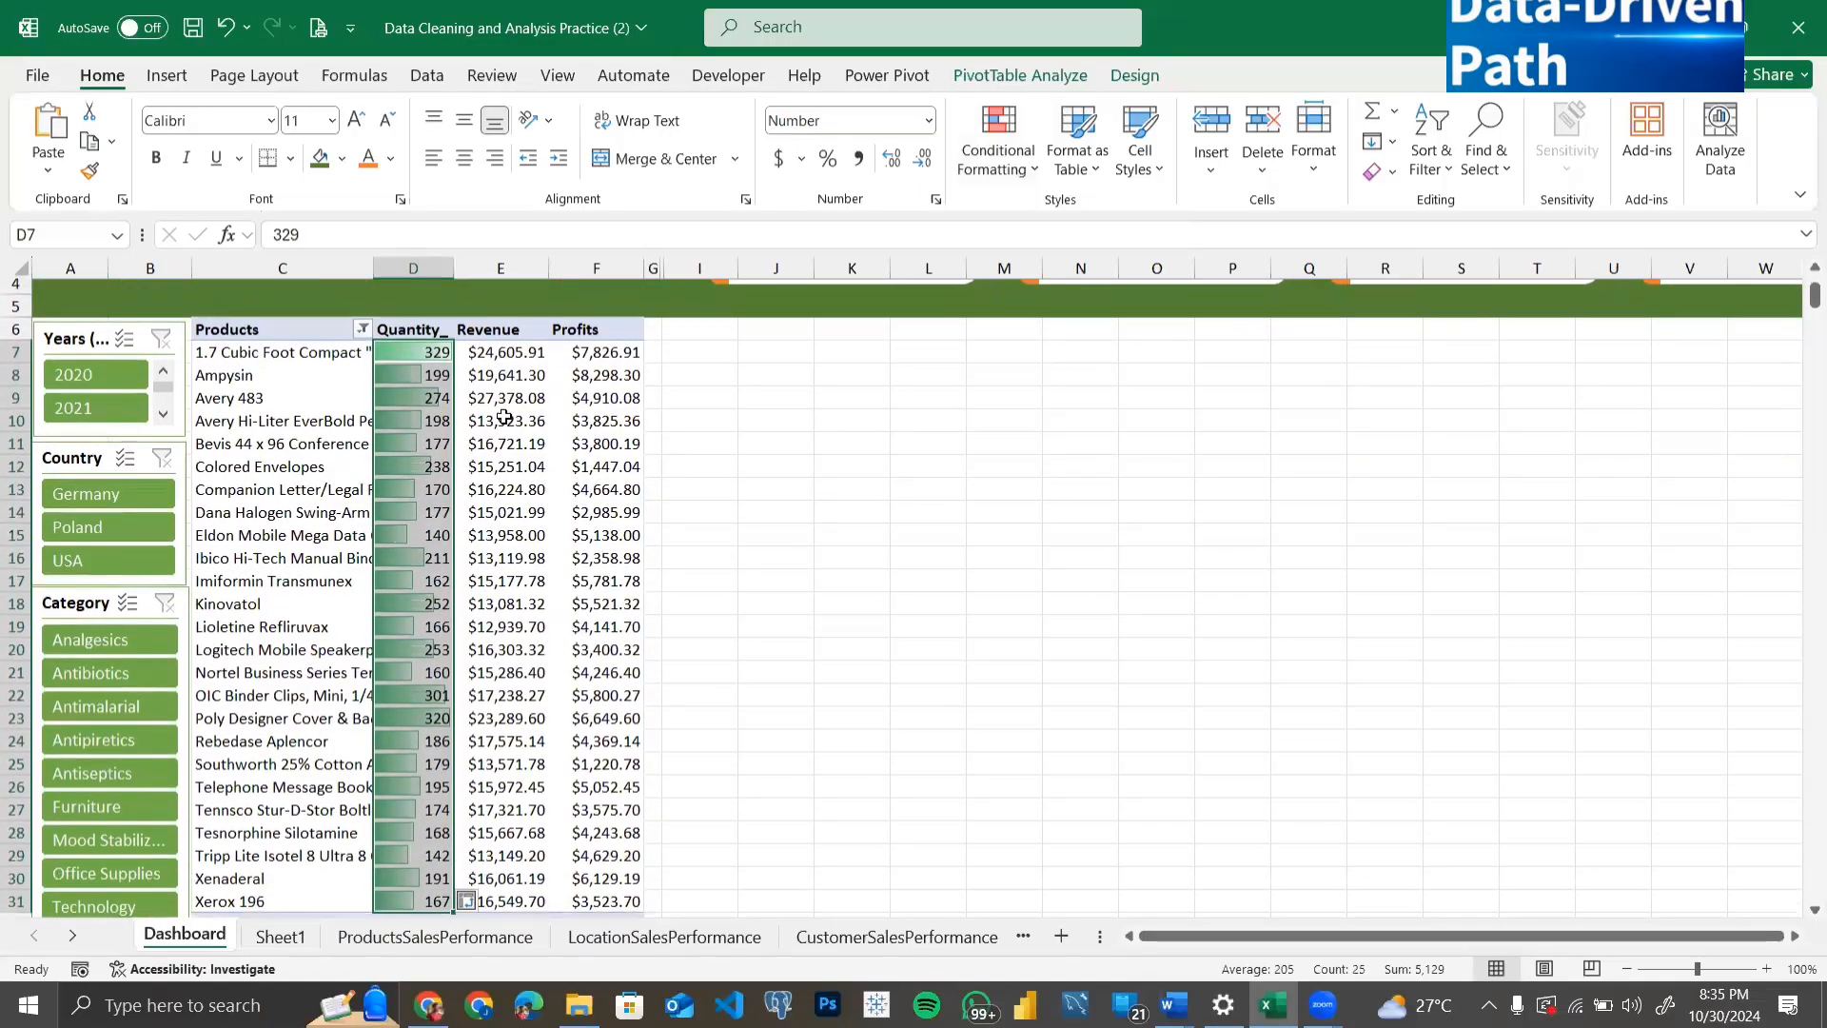
# Step: Apply orange data bars to the Revenue values in E7:E31, leaving out the Grand Total
pyautogui.moveTo(501, 352); pyautogui.dragTo(499, 841)
pyautogui.scroll(-3, 499, 830)
pyautogui.scroll(2, 576, 695)
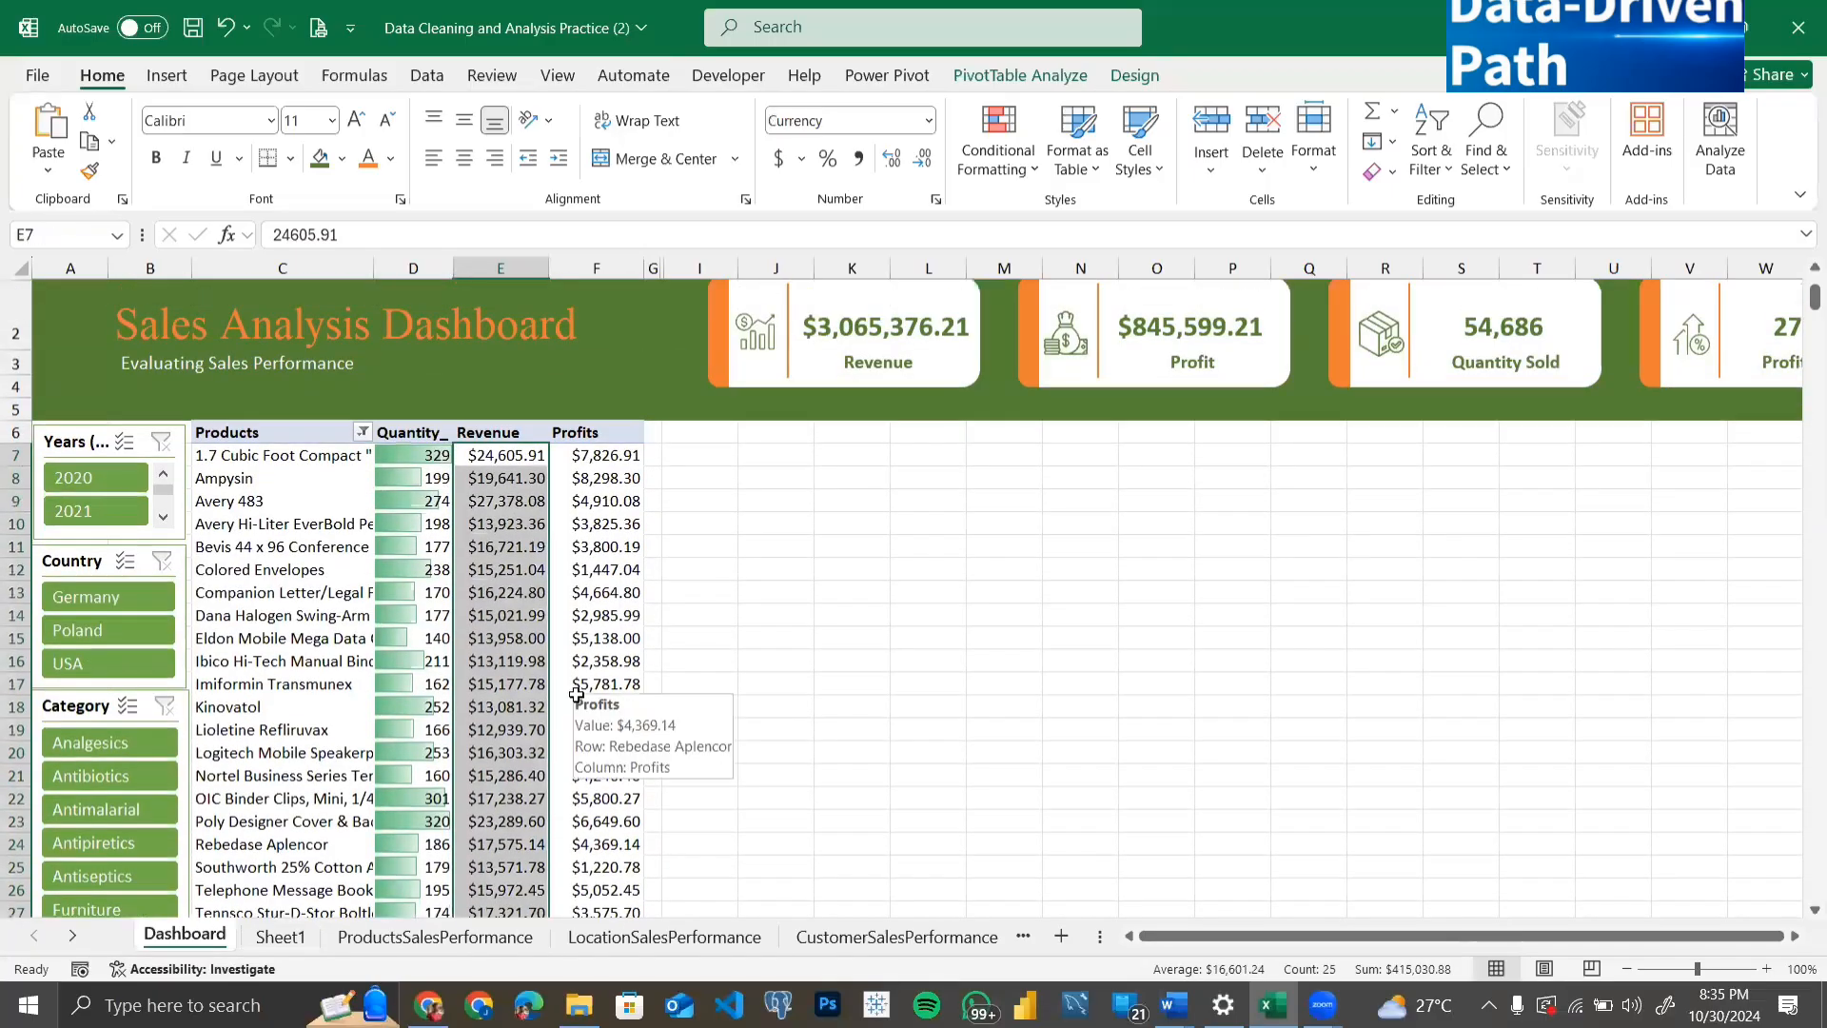
pyautogui.scroll(-2, 577, 695)
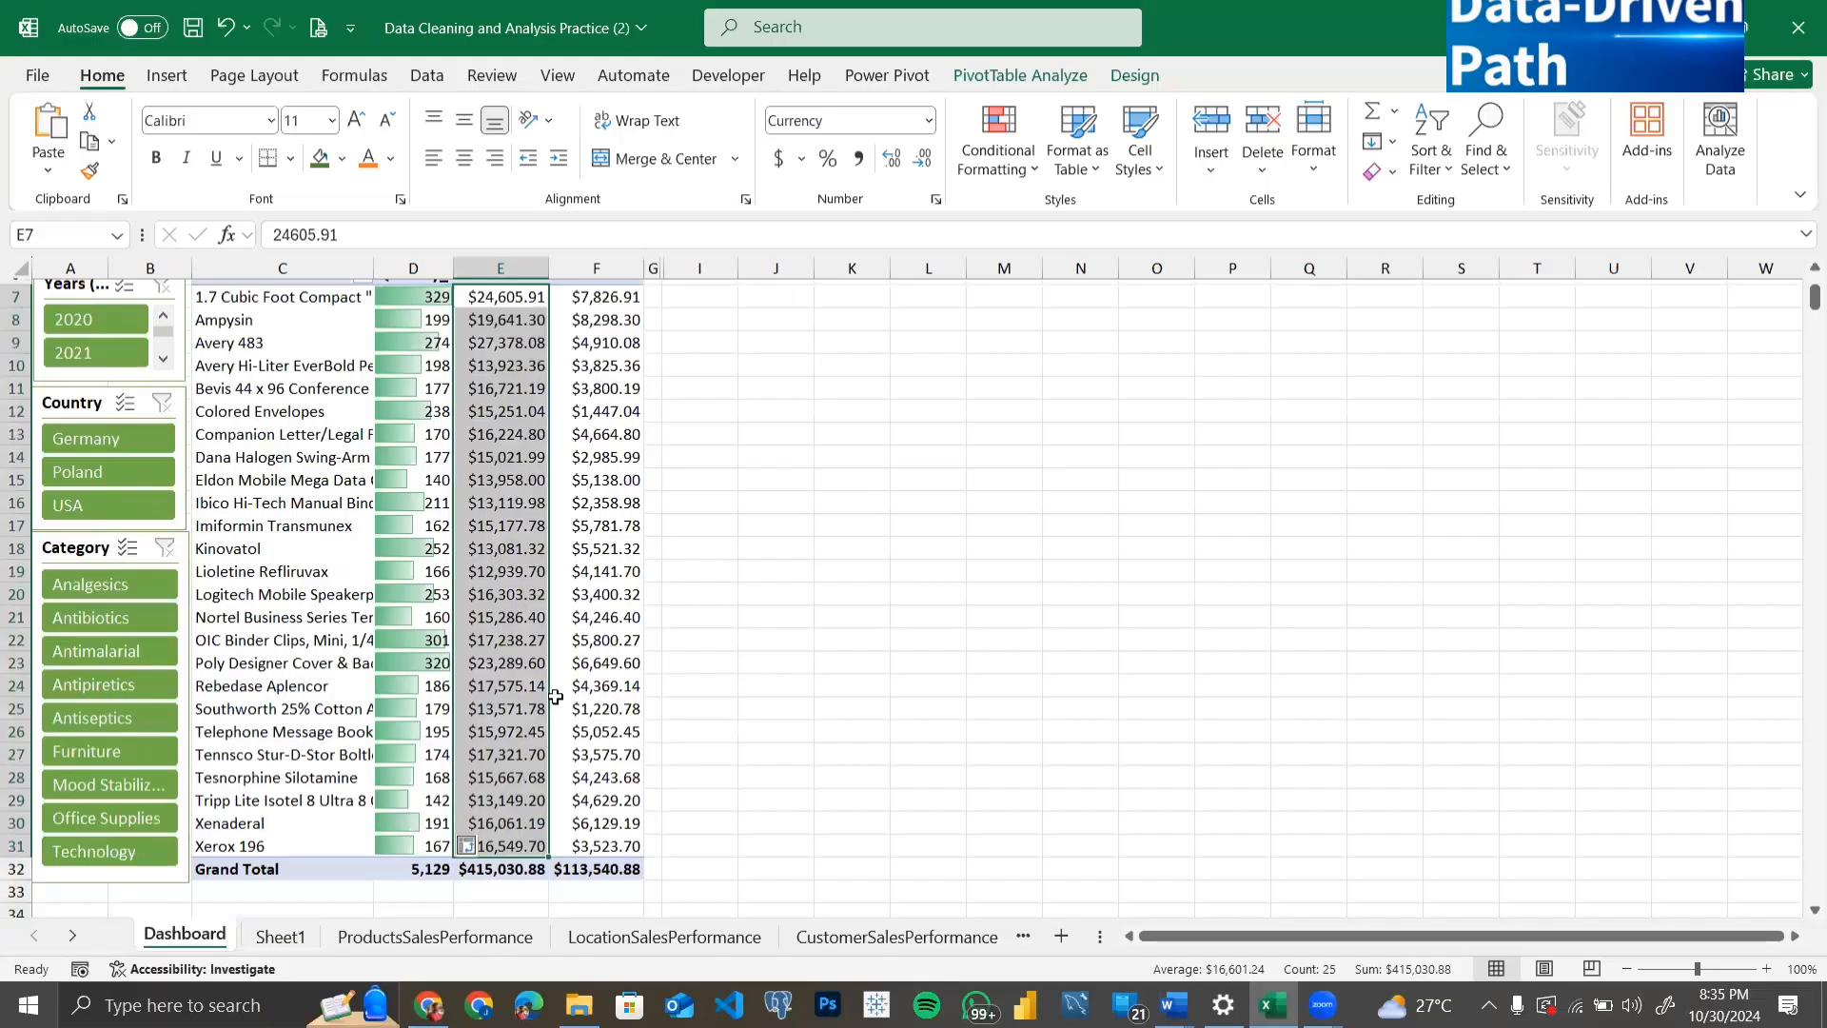
pyautogui.scroll(2, 556, 697)
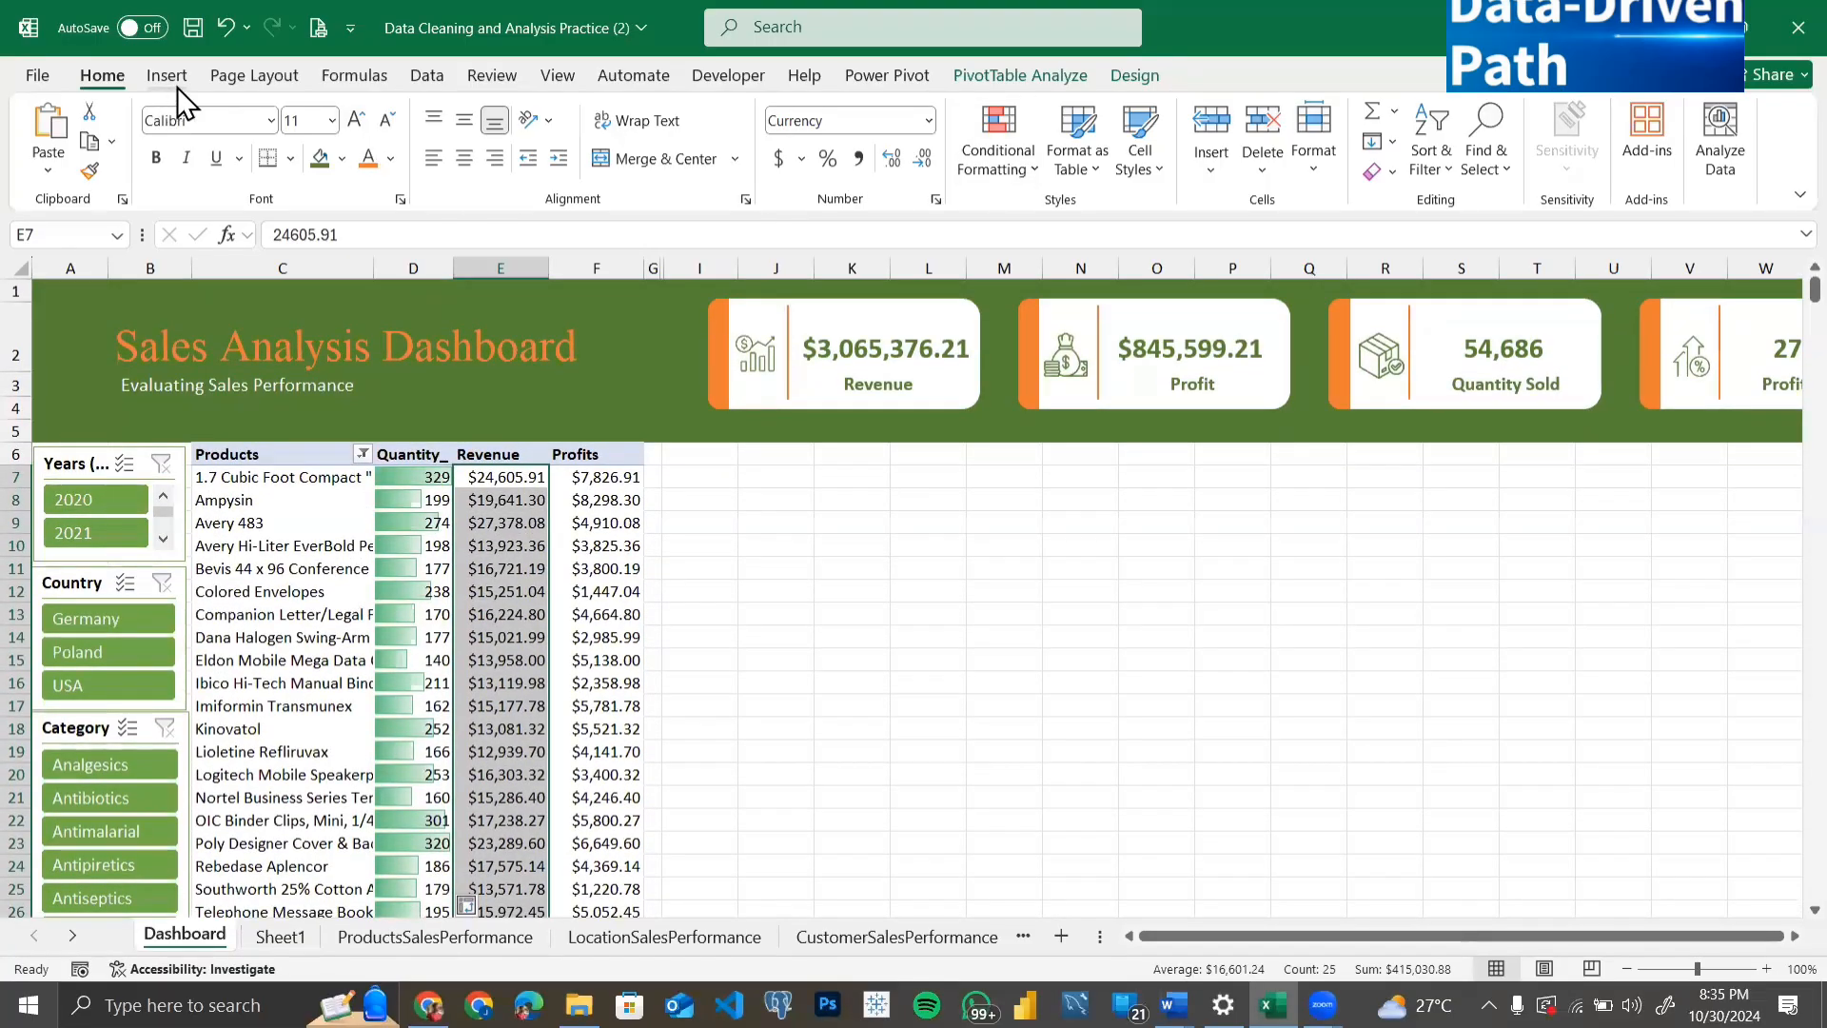
pyautogui.scroll(-1, 466, 437)
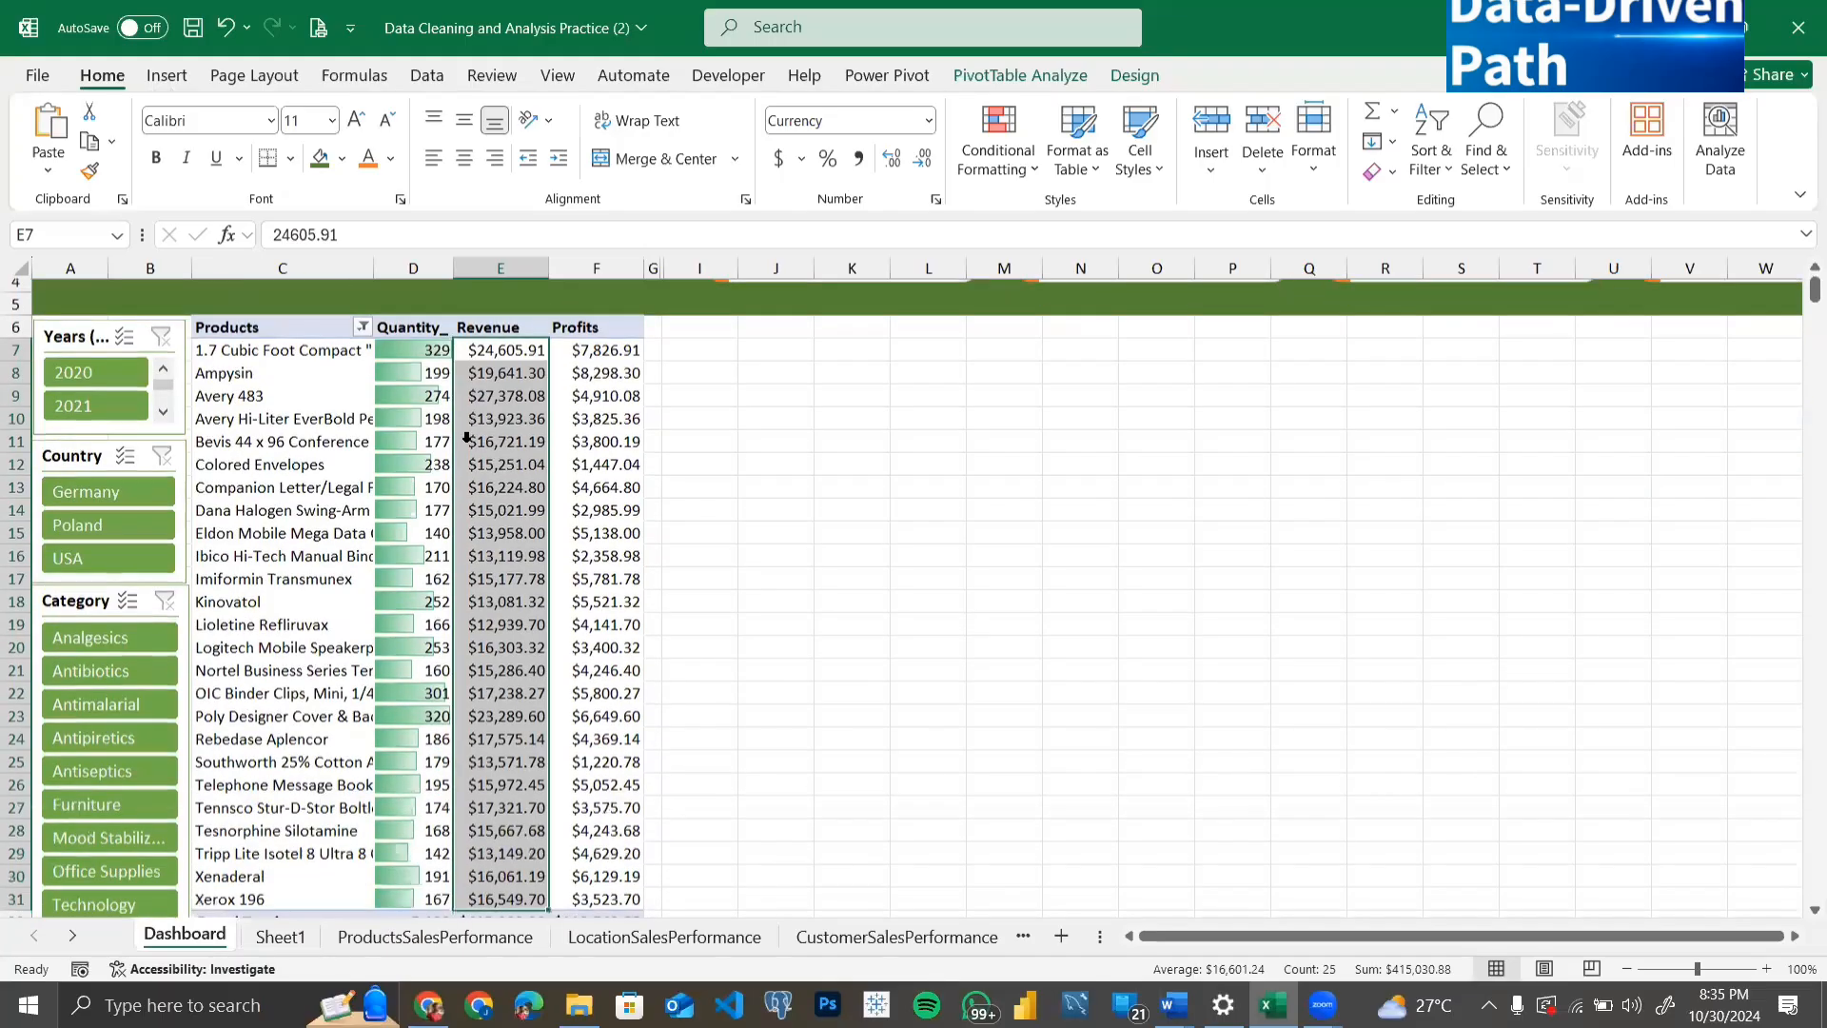
pyautogui.scroll(1, 466, 436)
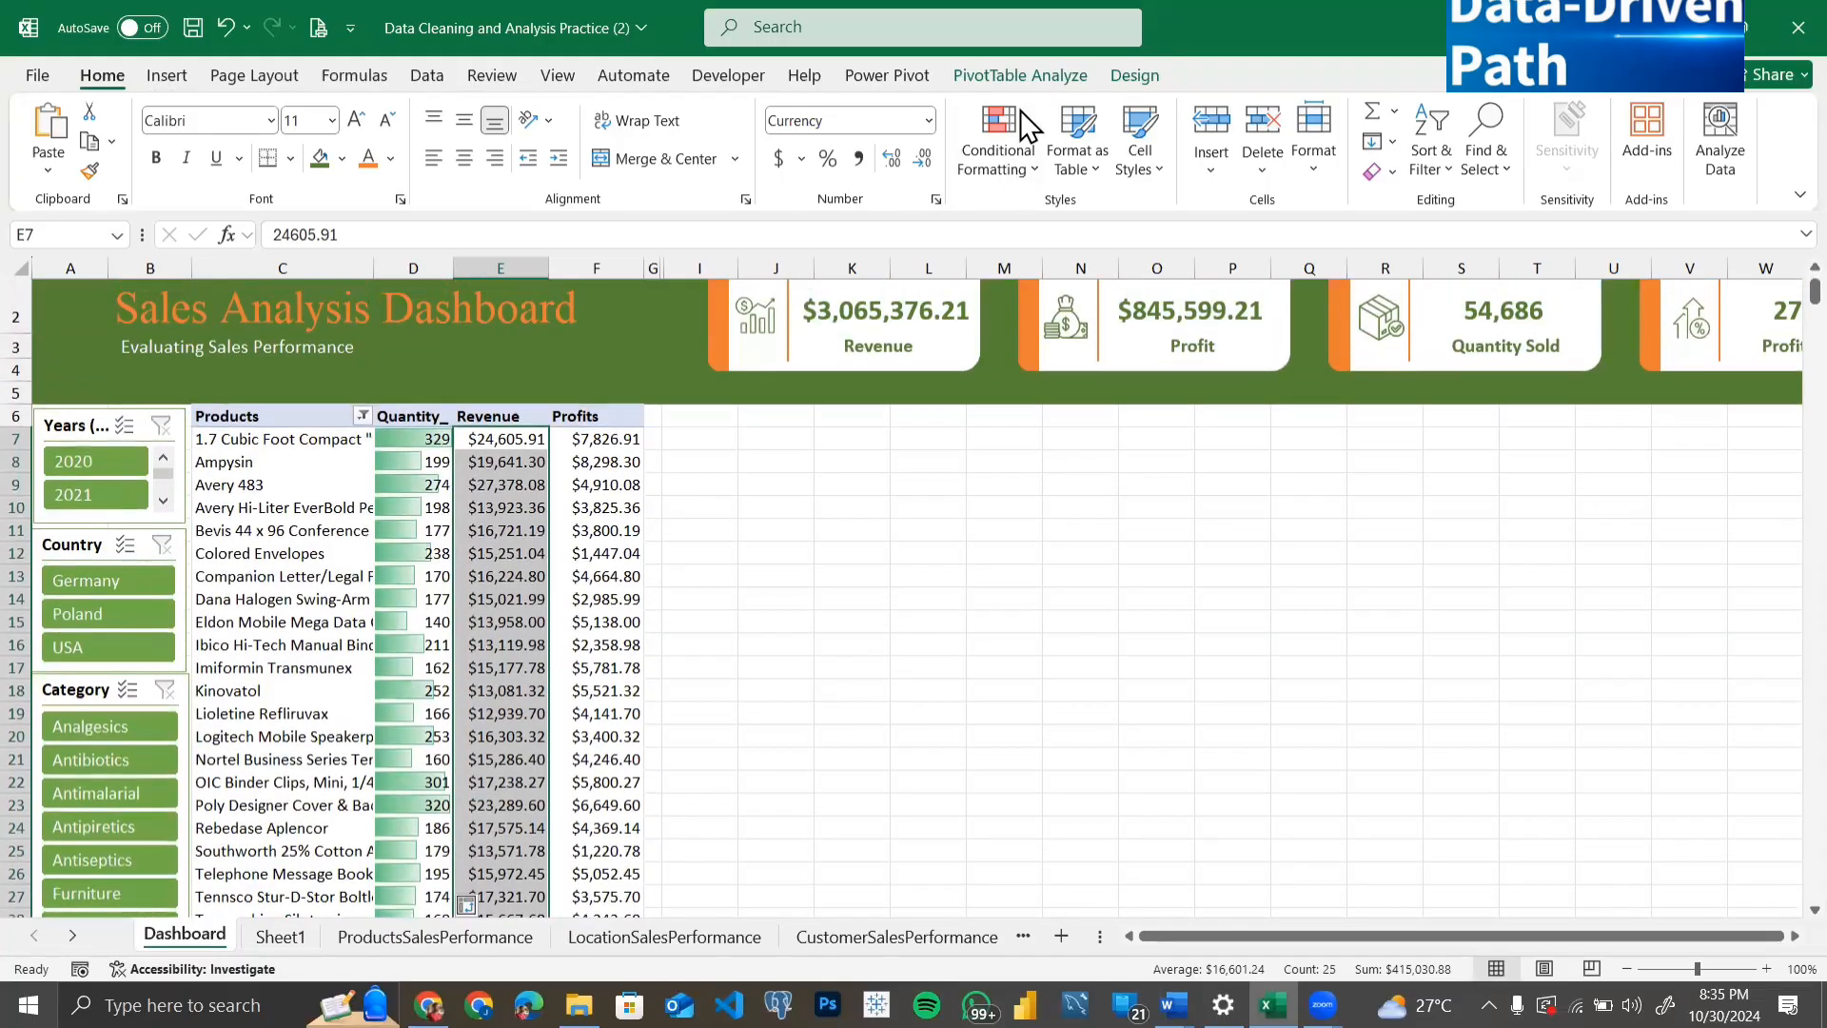
pyautogui.click(1020, 161)
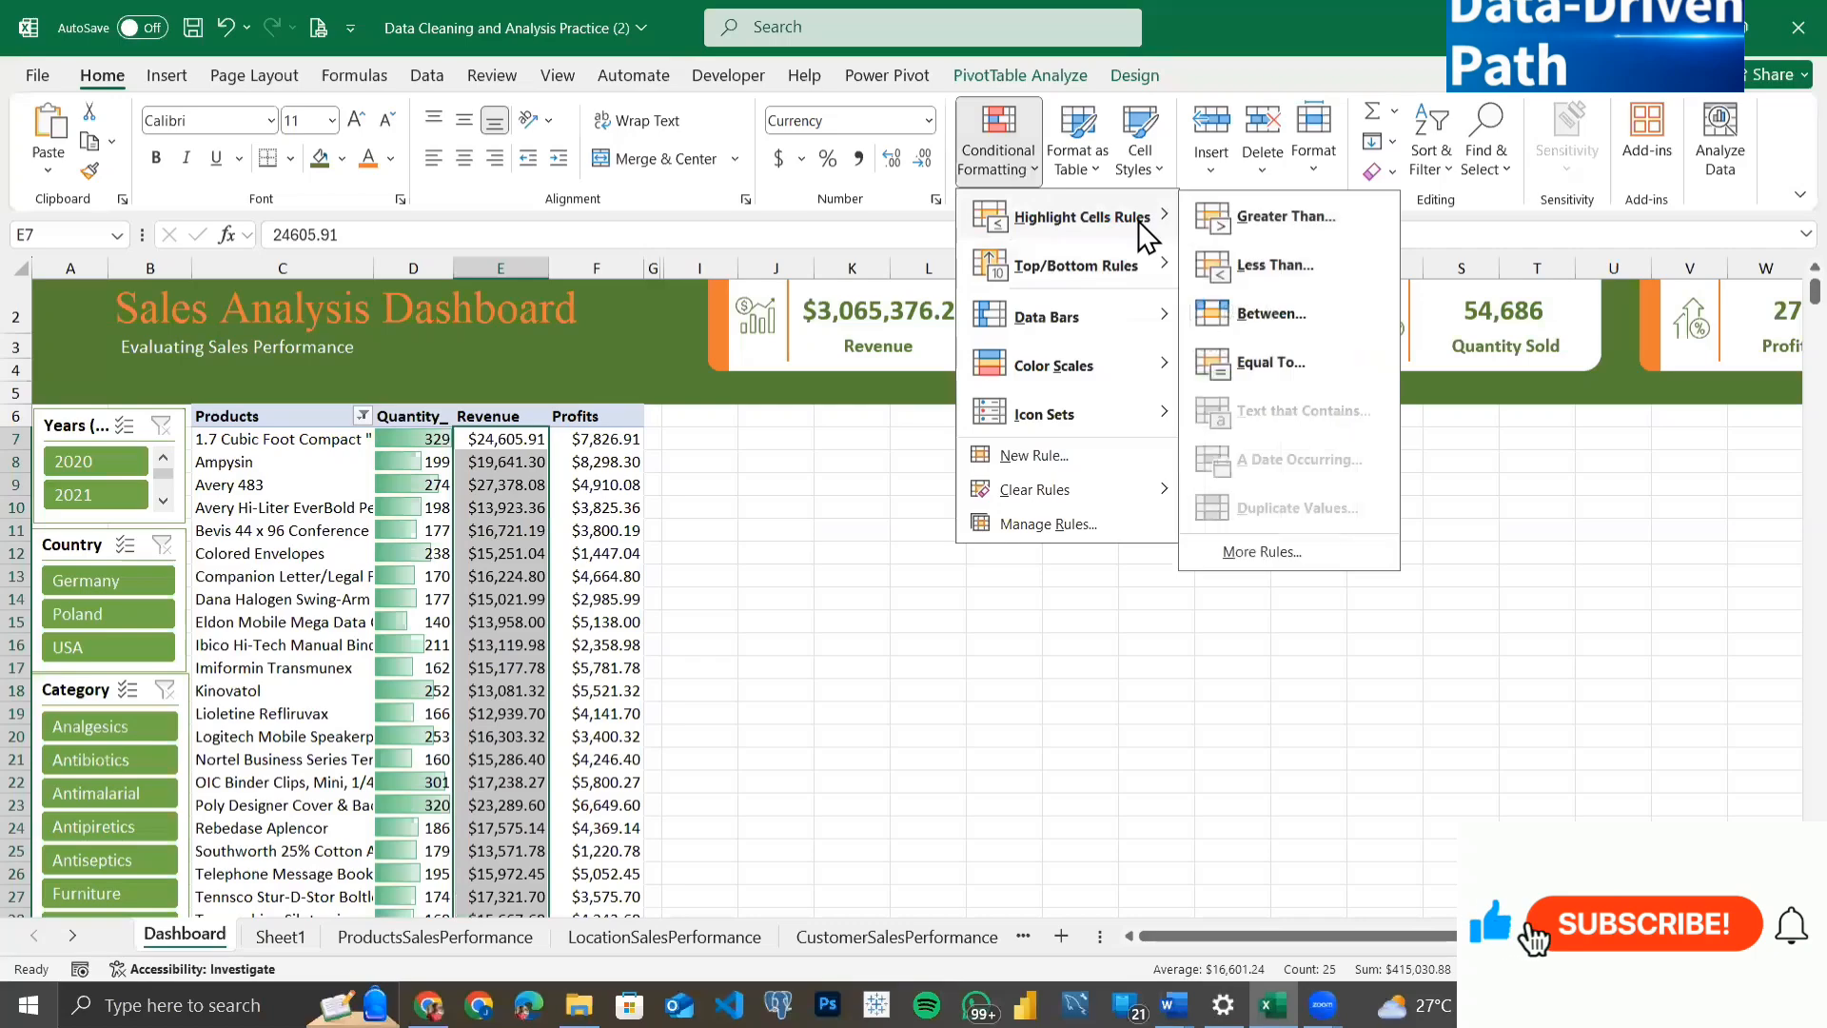
pyautogui.moveTo(1138, 314)
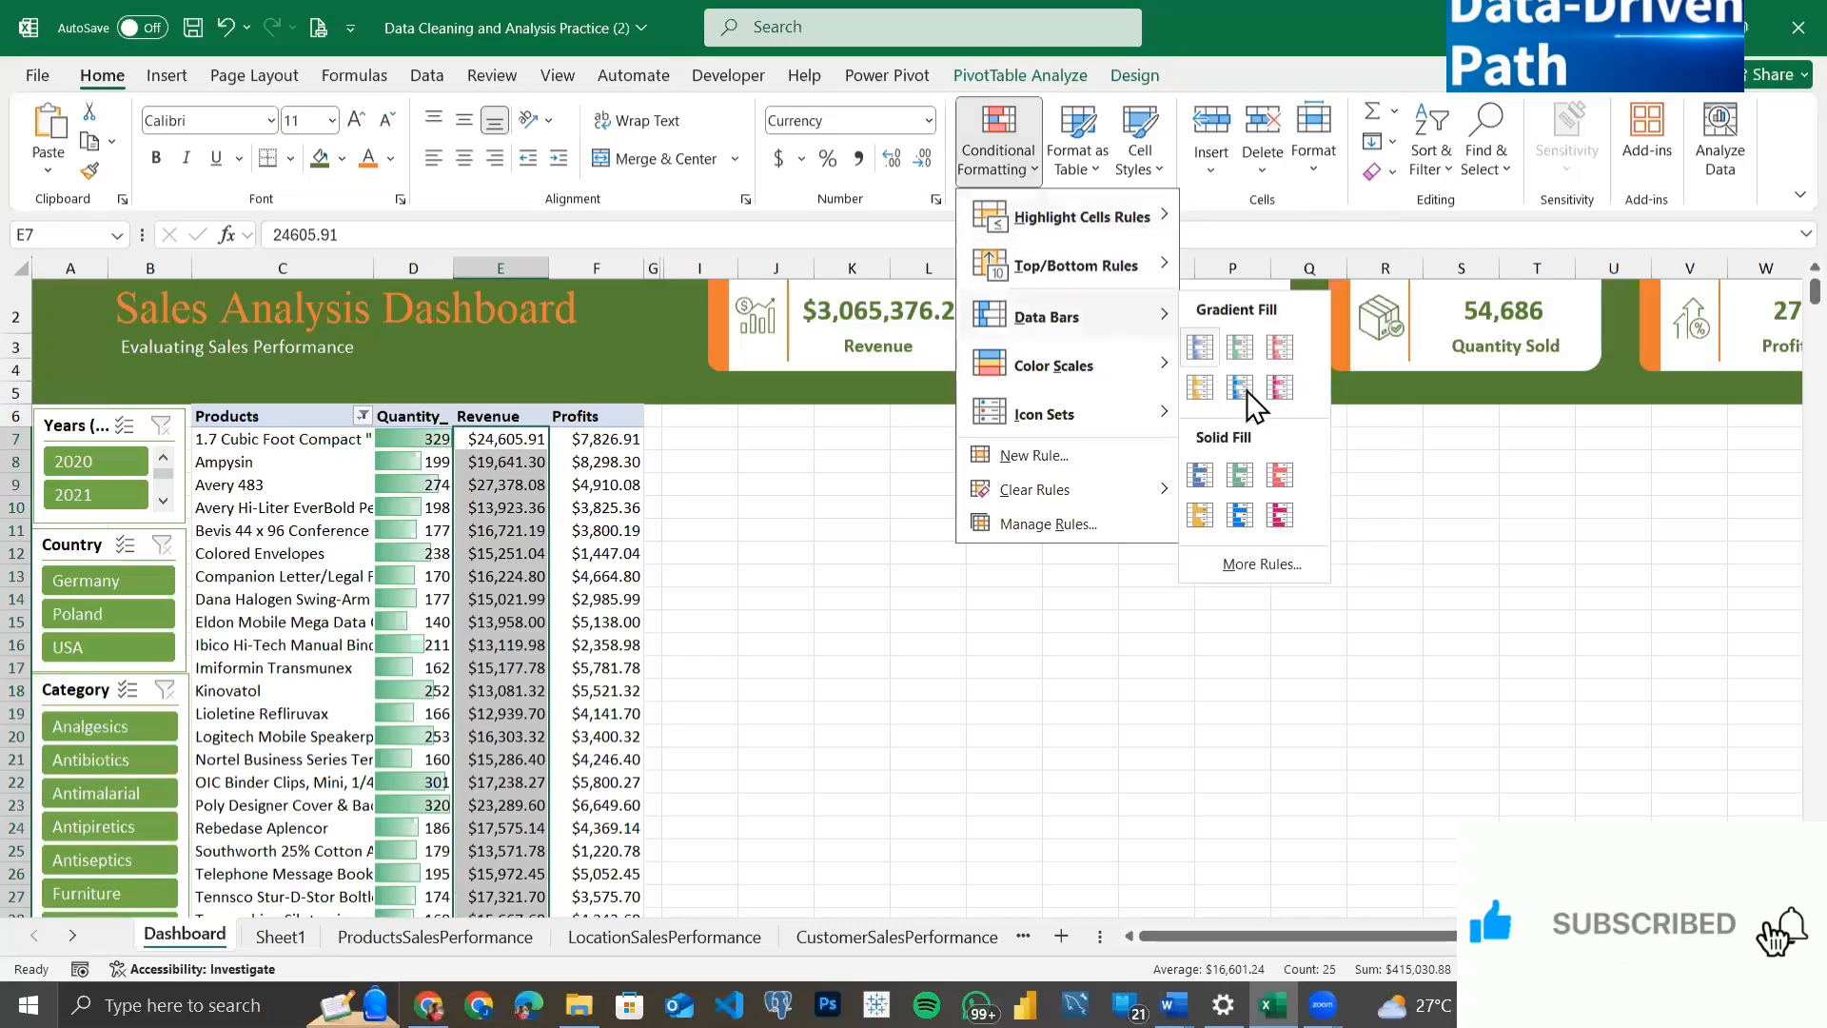
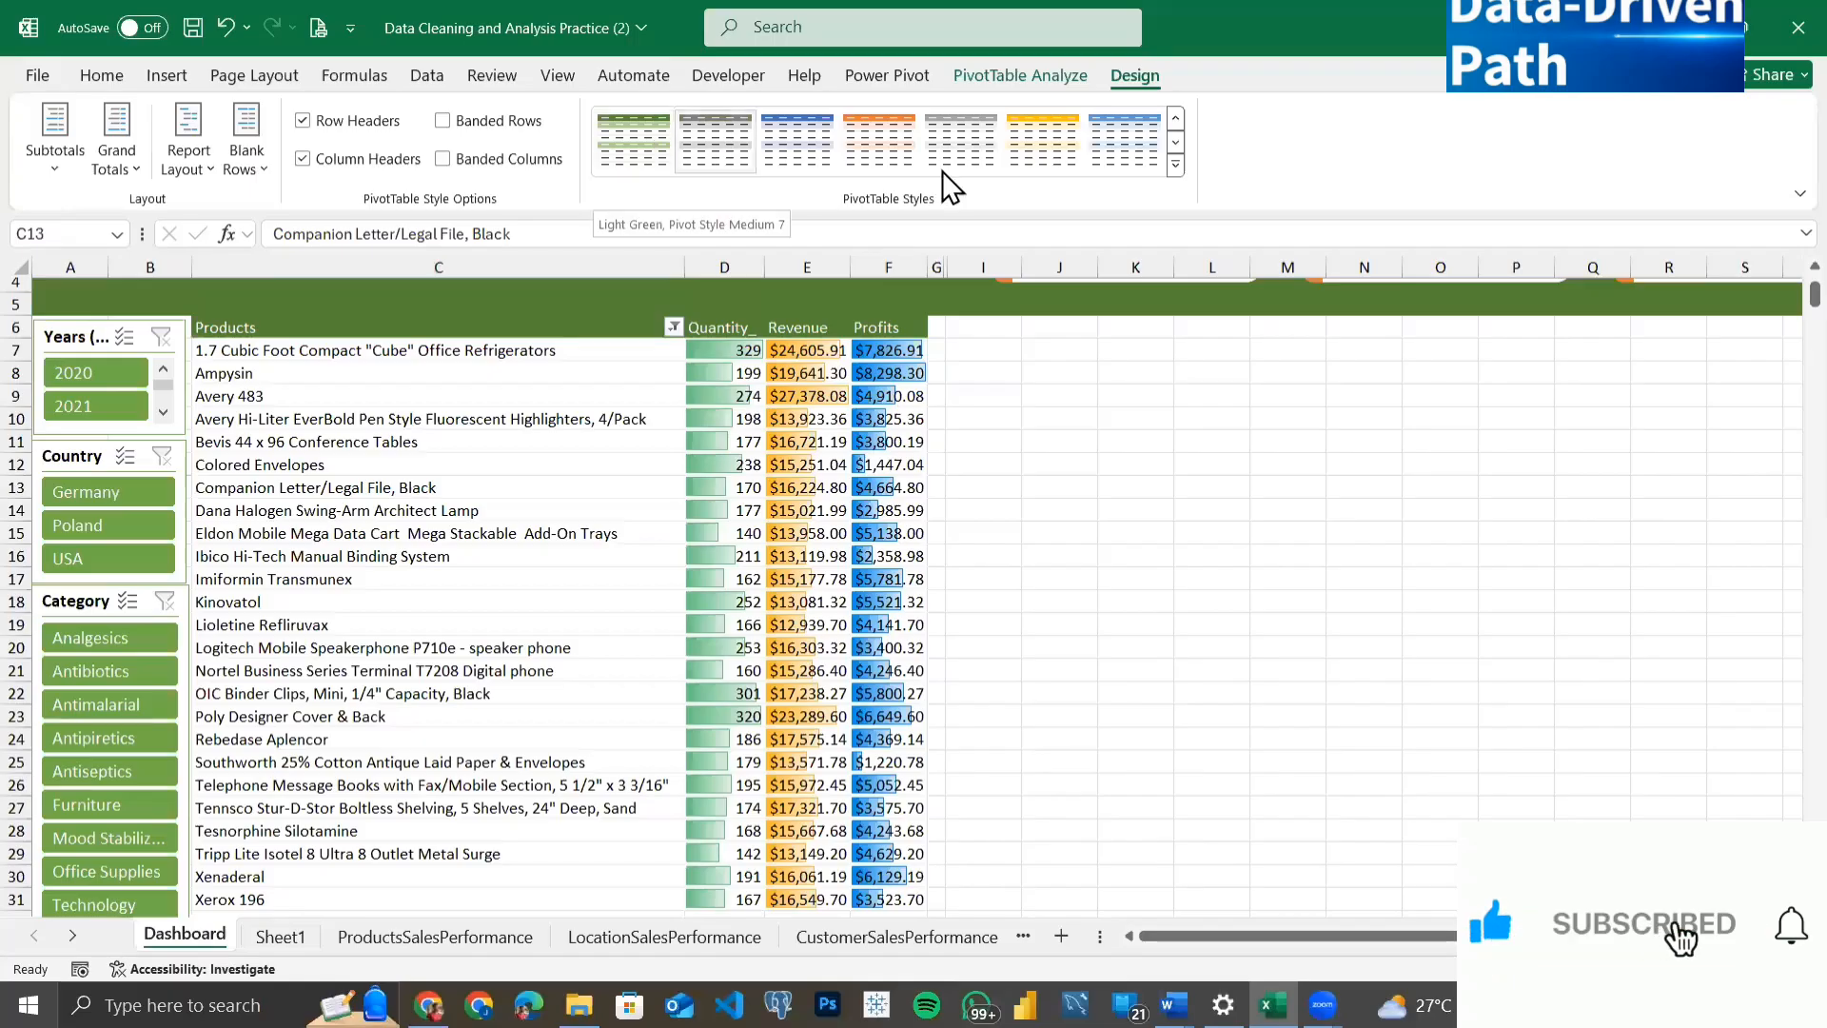
# Step: Apply a PivotTable style with a light green header and narrow column C so the long product names are cut off
pyautogui.click(1175, 118)
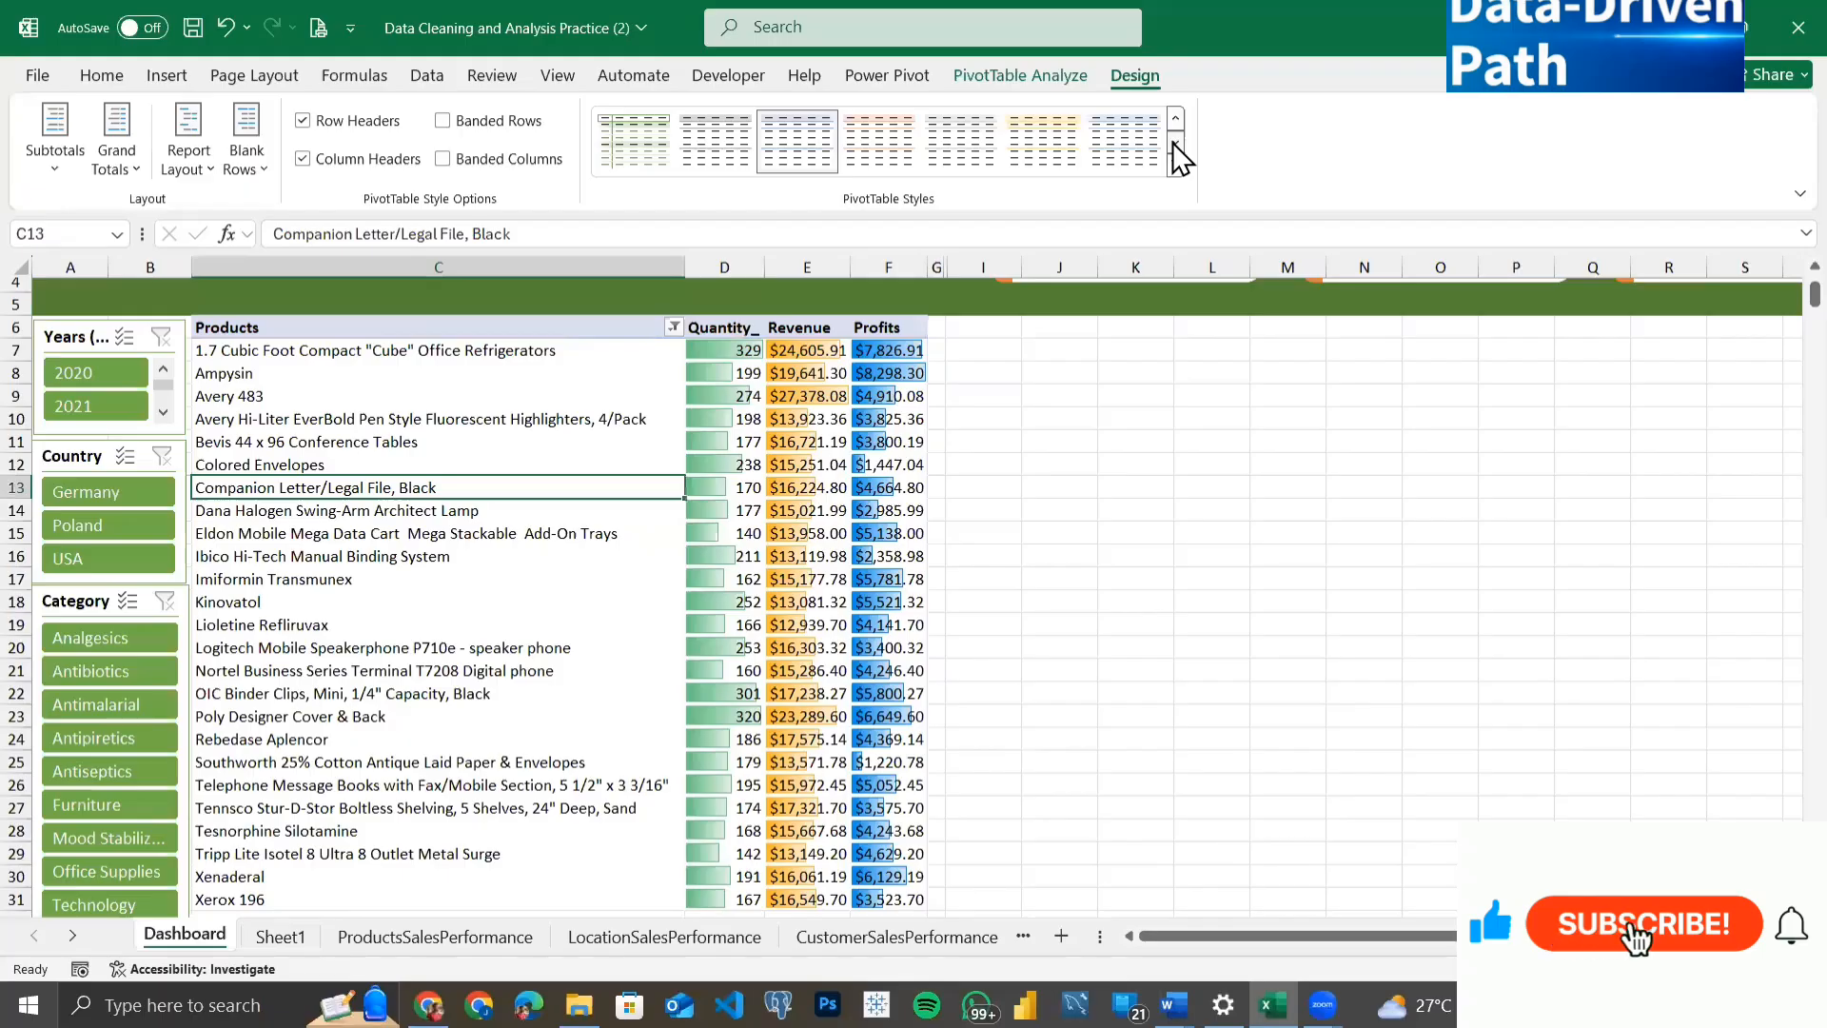
pyautogui.click(1176, 143)
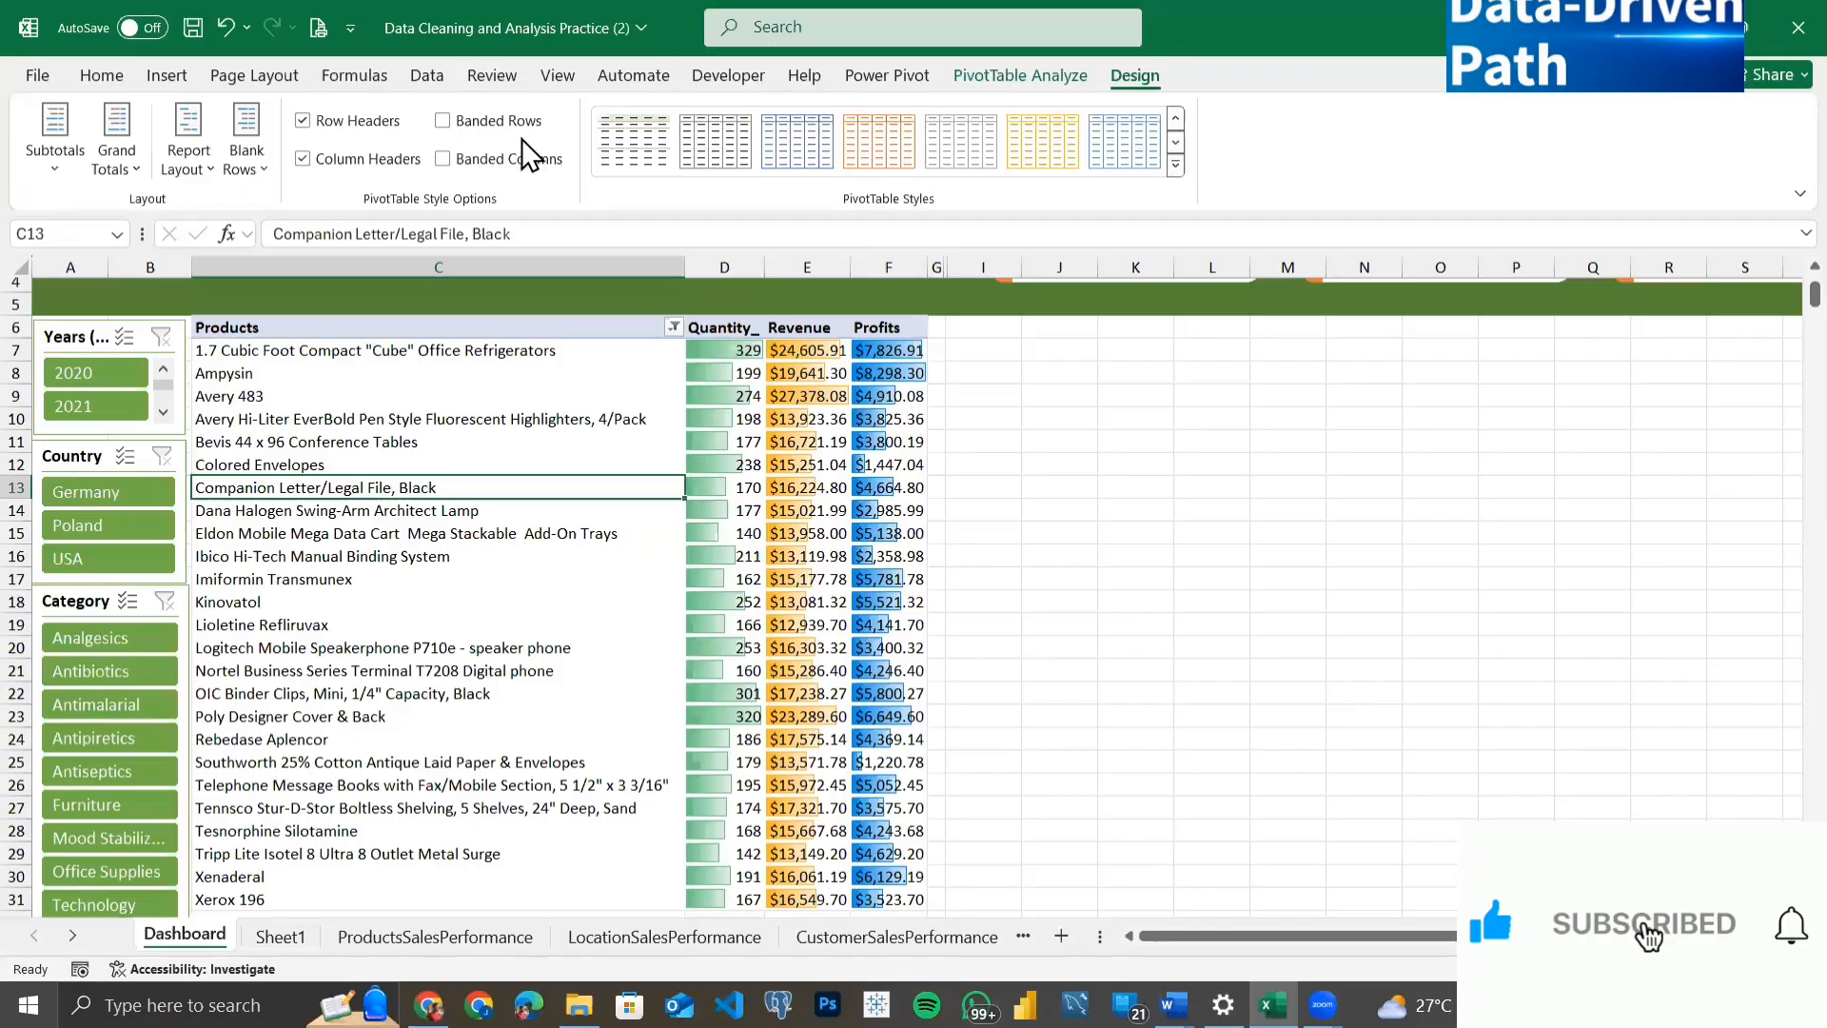
pyautogui.click(642, 136)
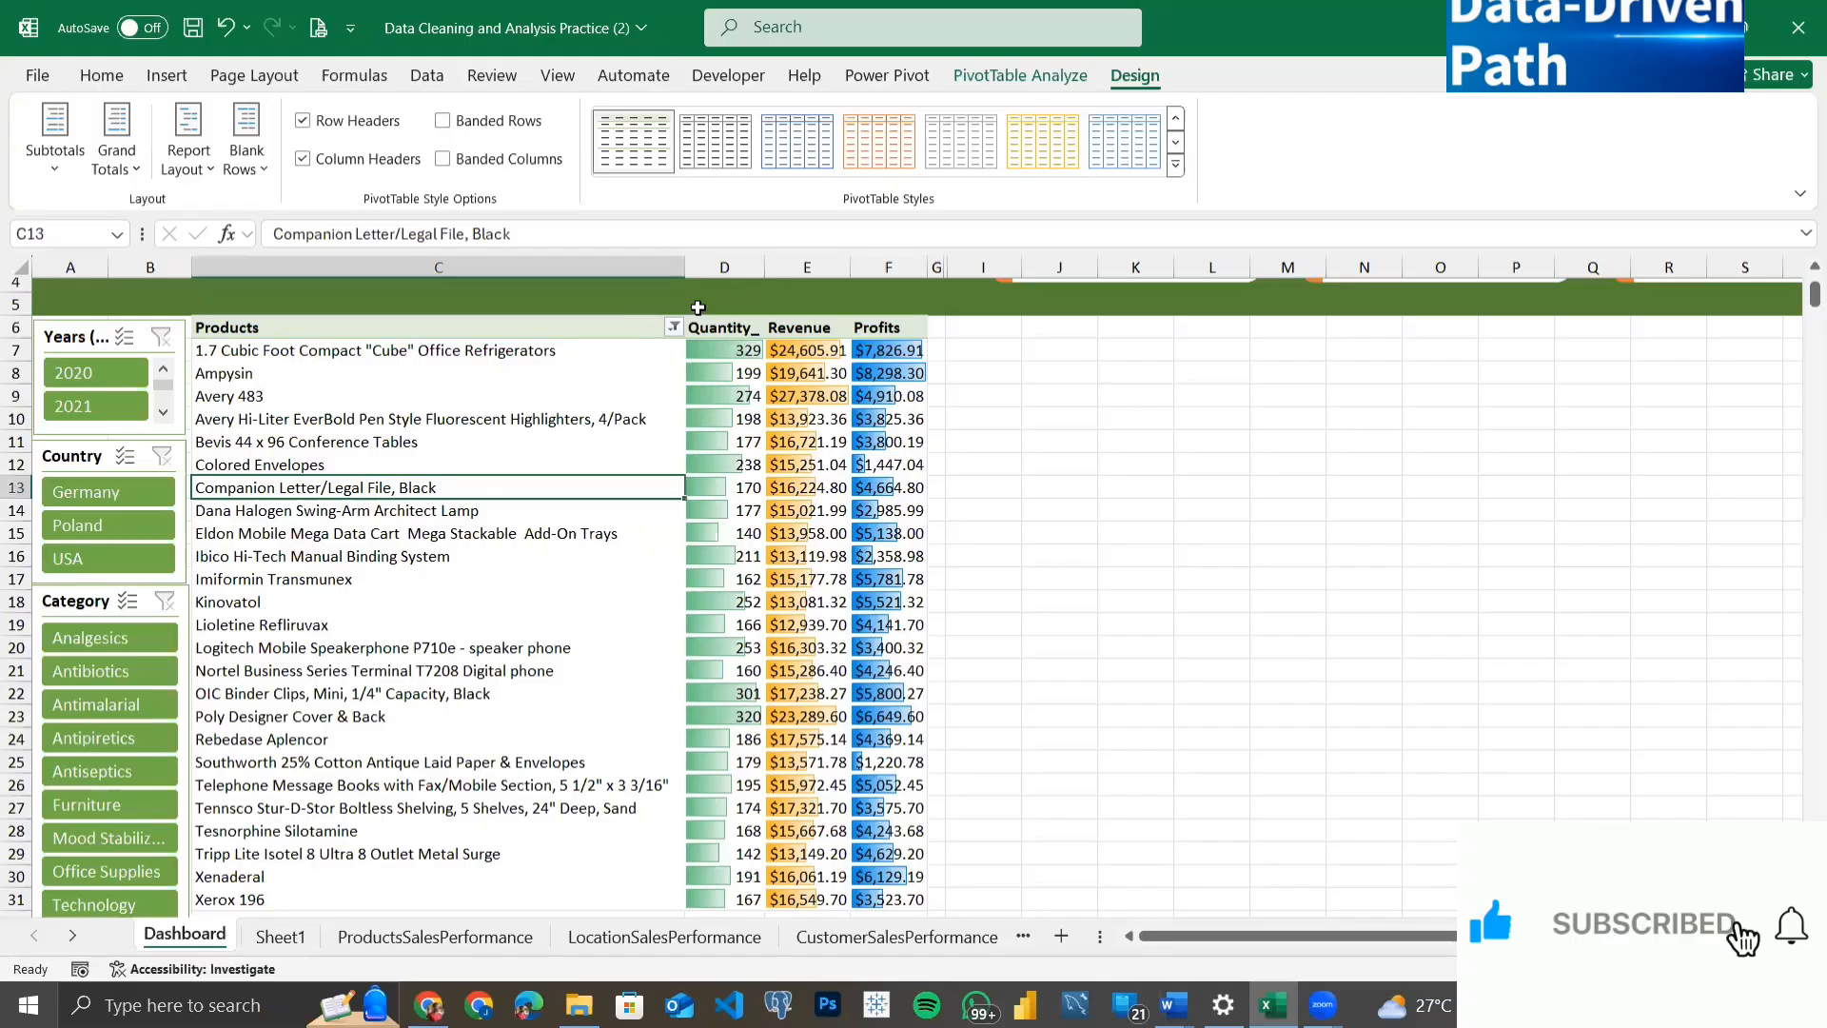
pyautogui.moveTo(684, 263); pyautogui.dragTo(401, 276)
pyautogui.scroll(2, 433, 387)
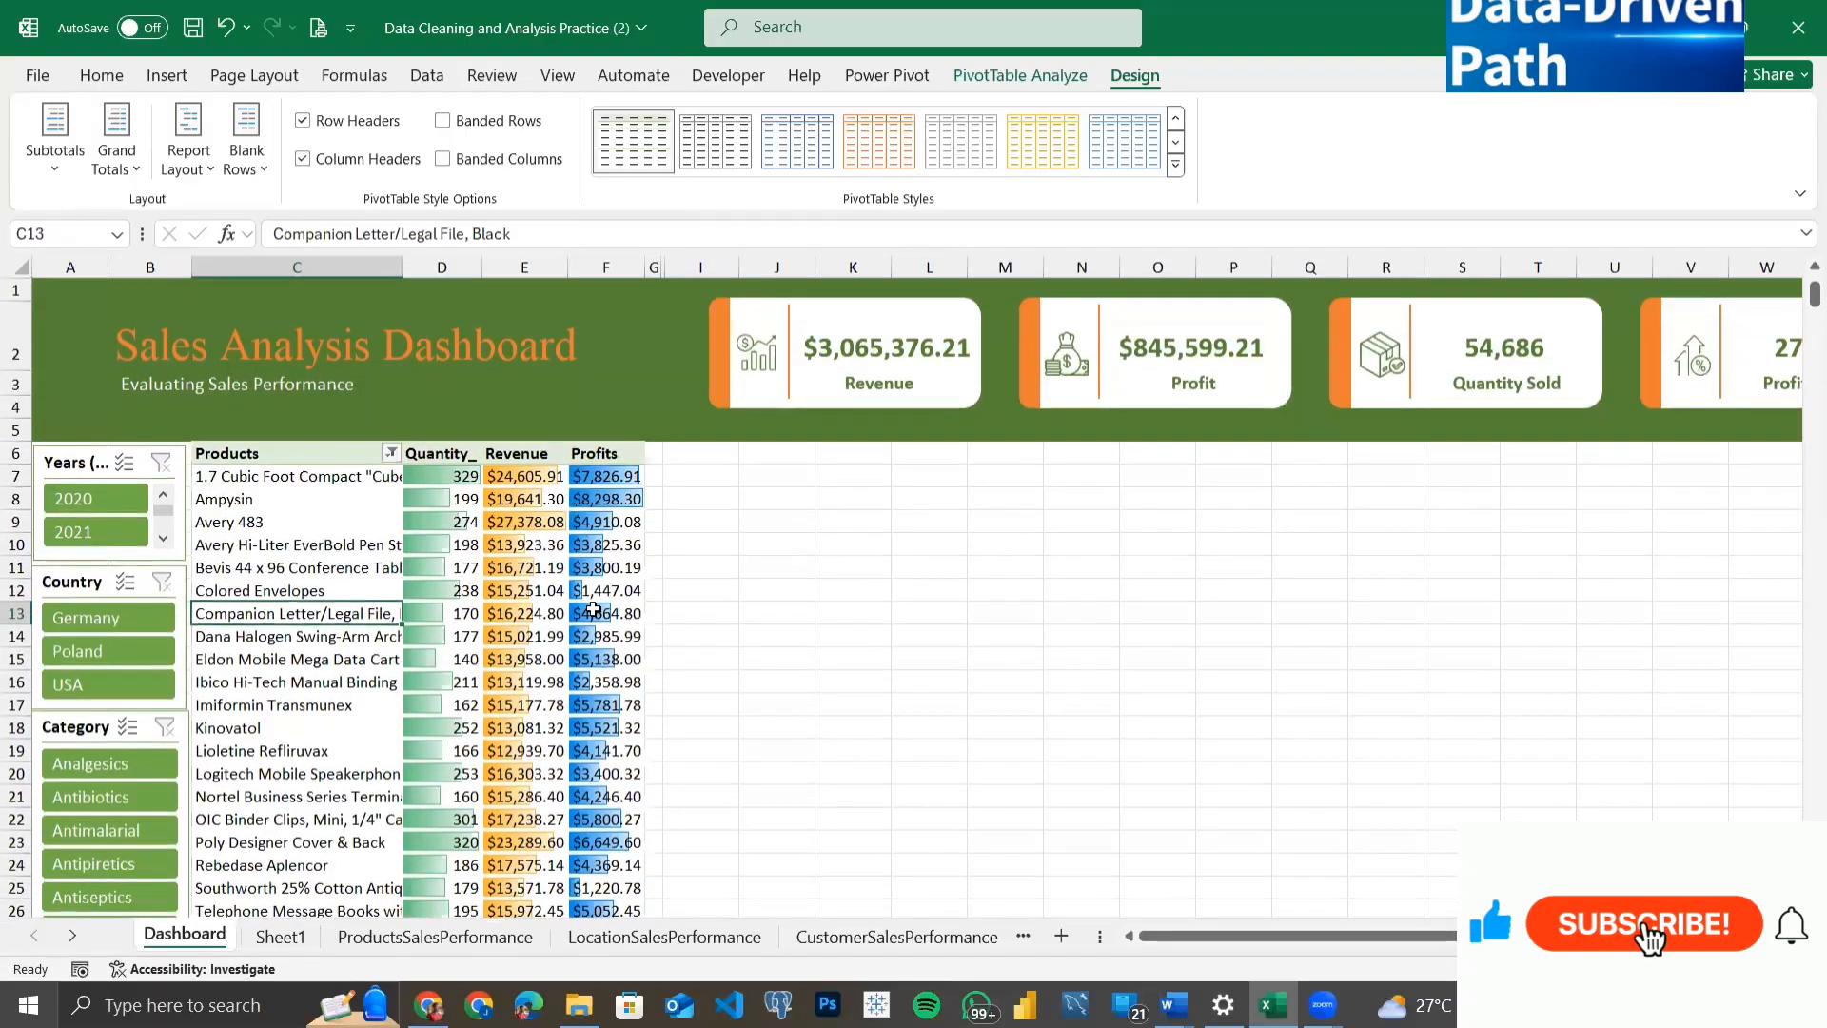
# Step: Deselect the PivotTable and increase the height of row 5 slightly to make room for a title above it
pyautogui.click(734, 631)
pyautogui.scroll(-1, 910, 677)
pyautogui.scroll(1, 910, 678)
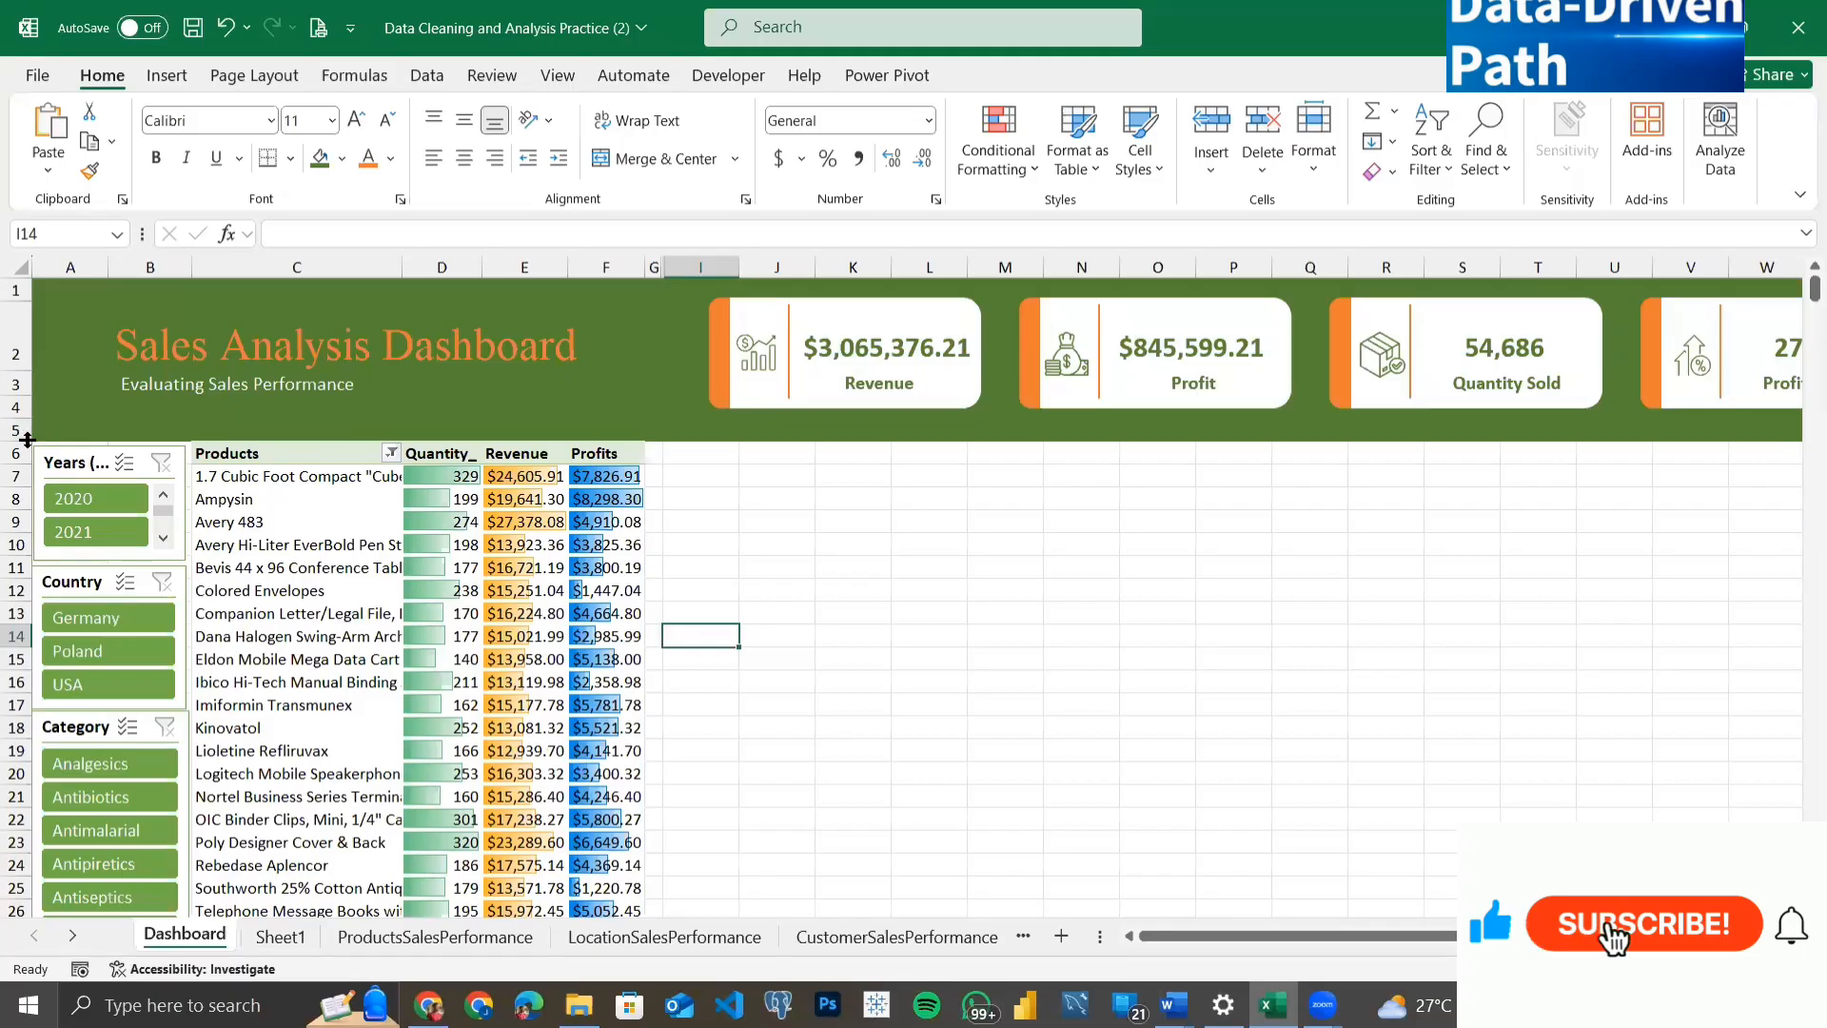
pyautogui.moveTo(21, 436); pyautogui.dragTo(27, 447)
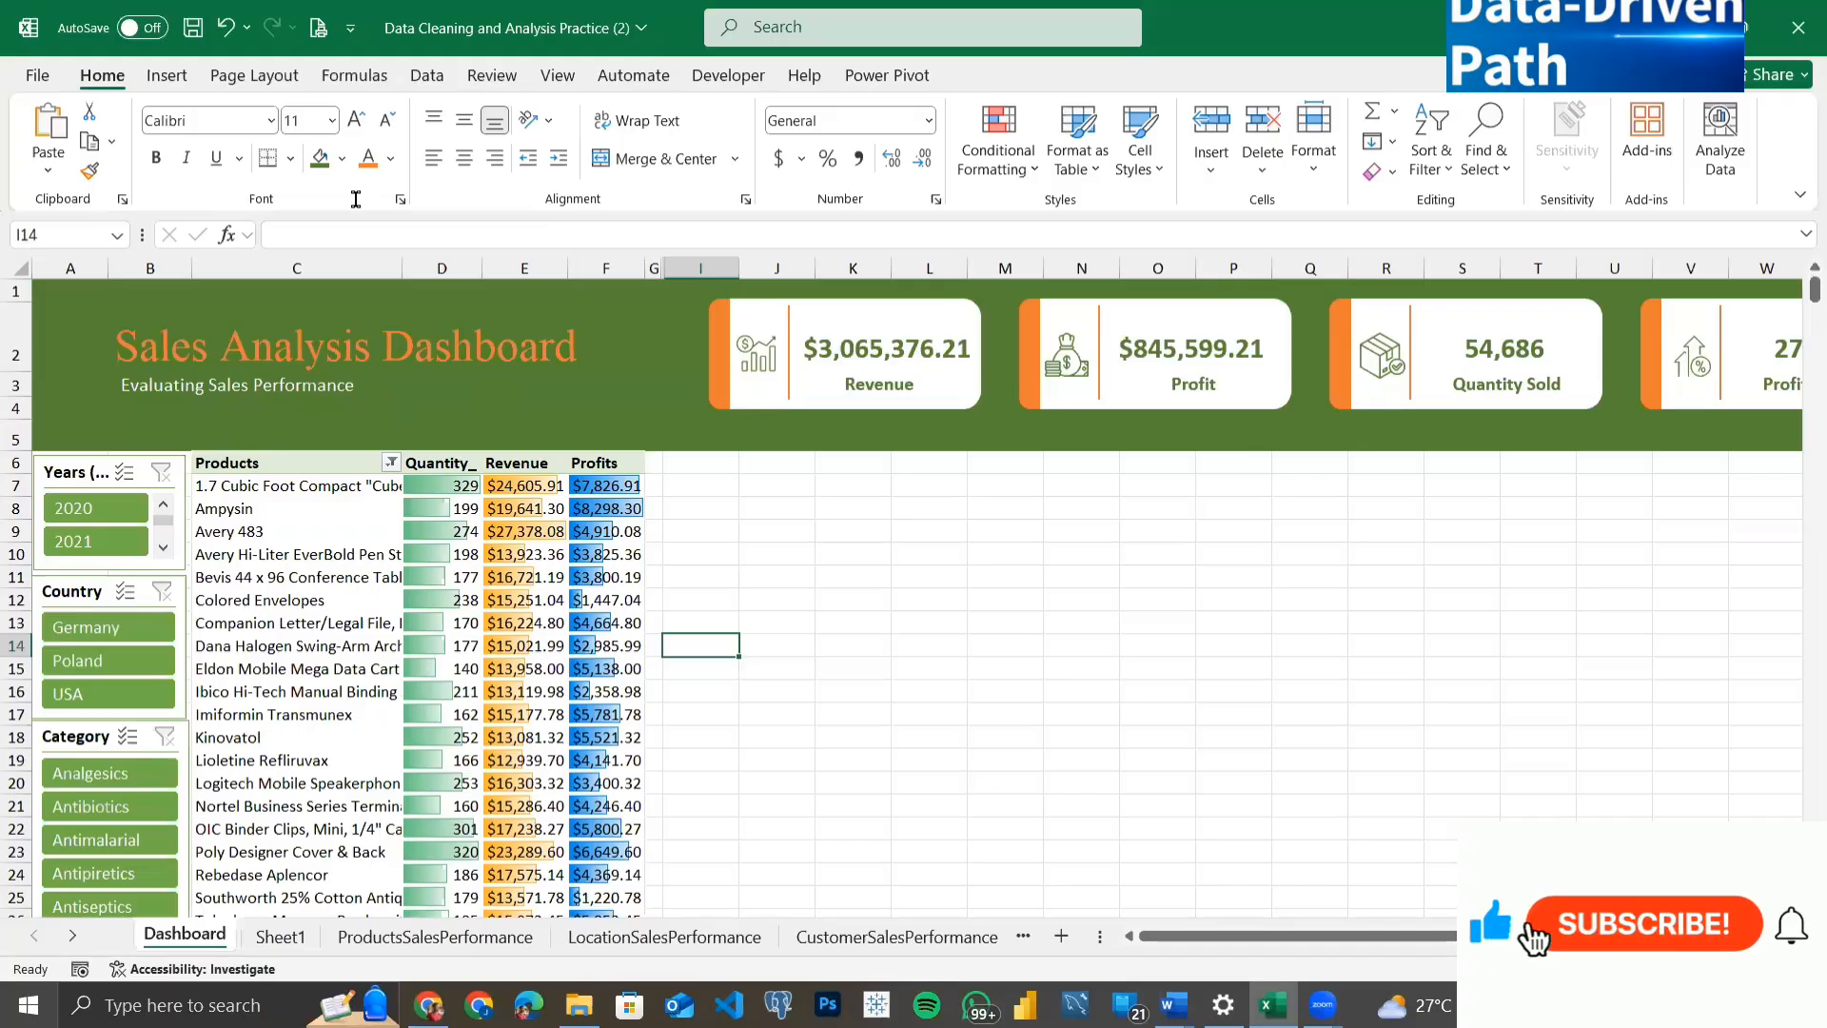
# Step: Insert a text box in row 5 across the PivotTable's width and enter the title "Top 25 Products by Sales"
pyautogui.click(170, 76)
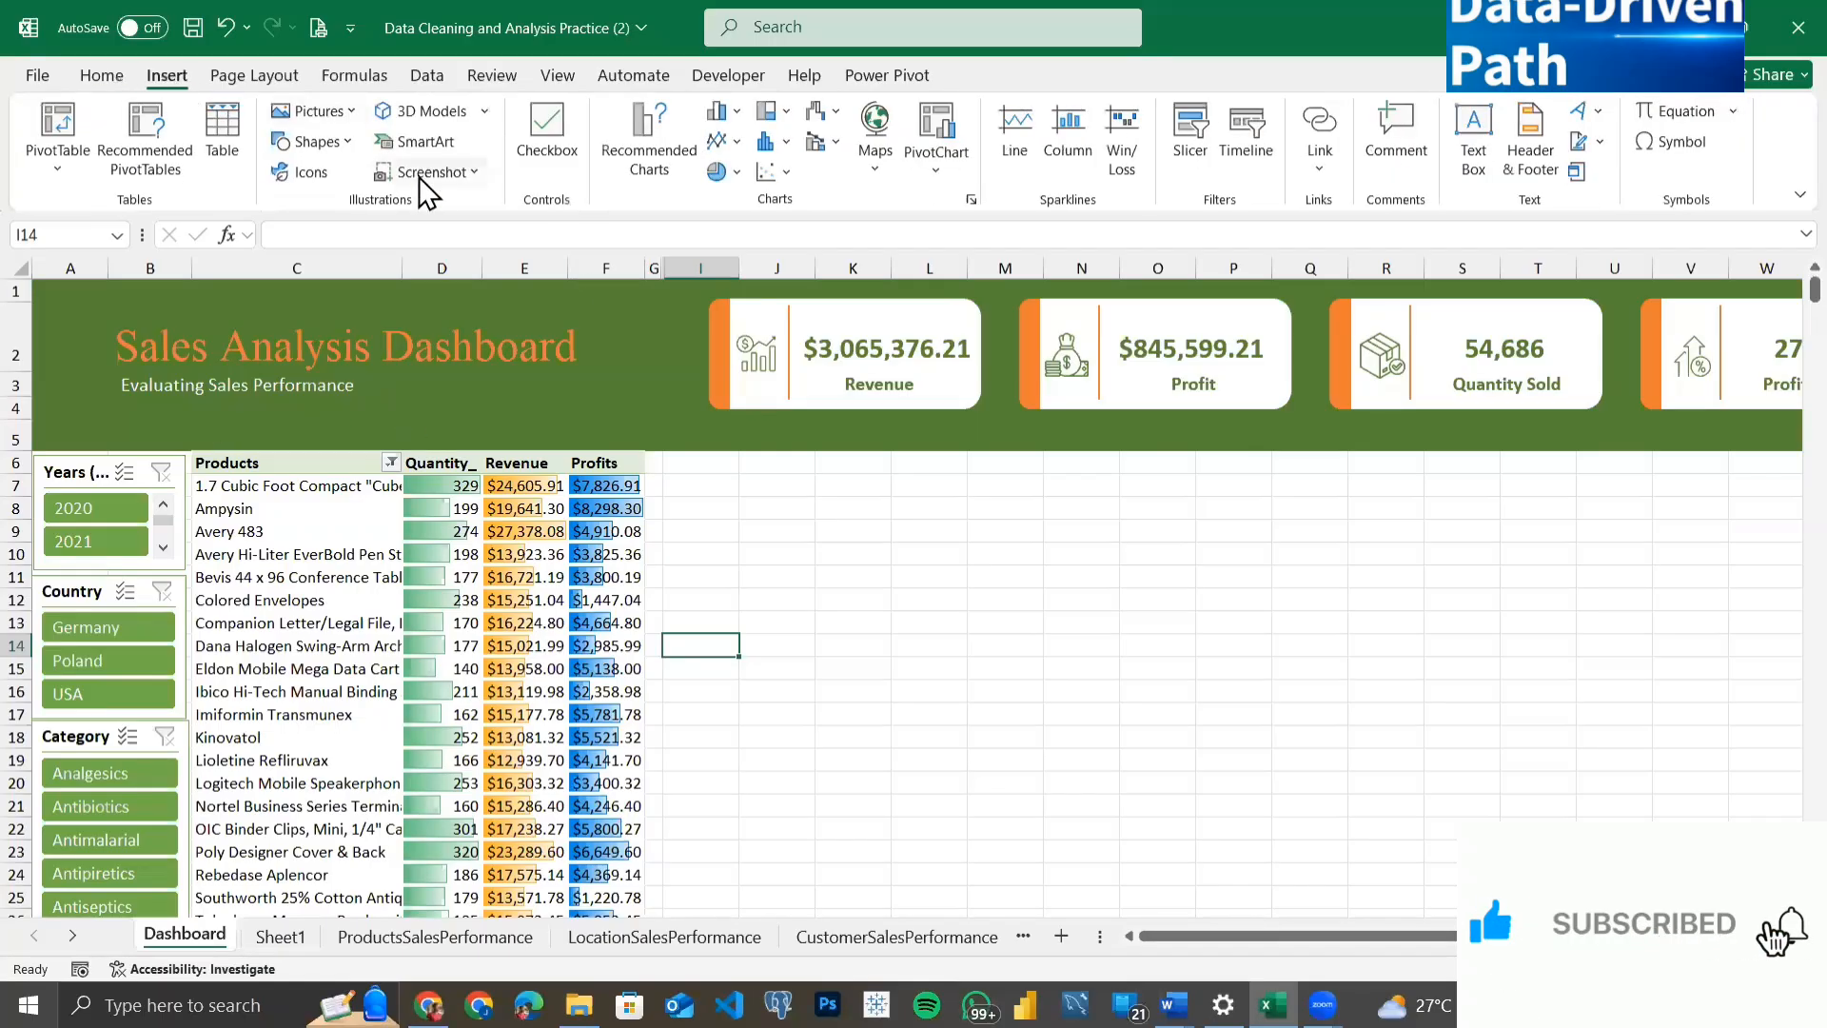
pyautogui.click(1475, 135)
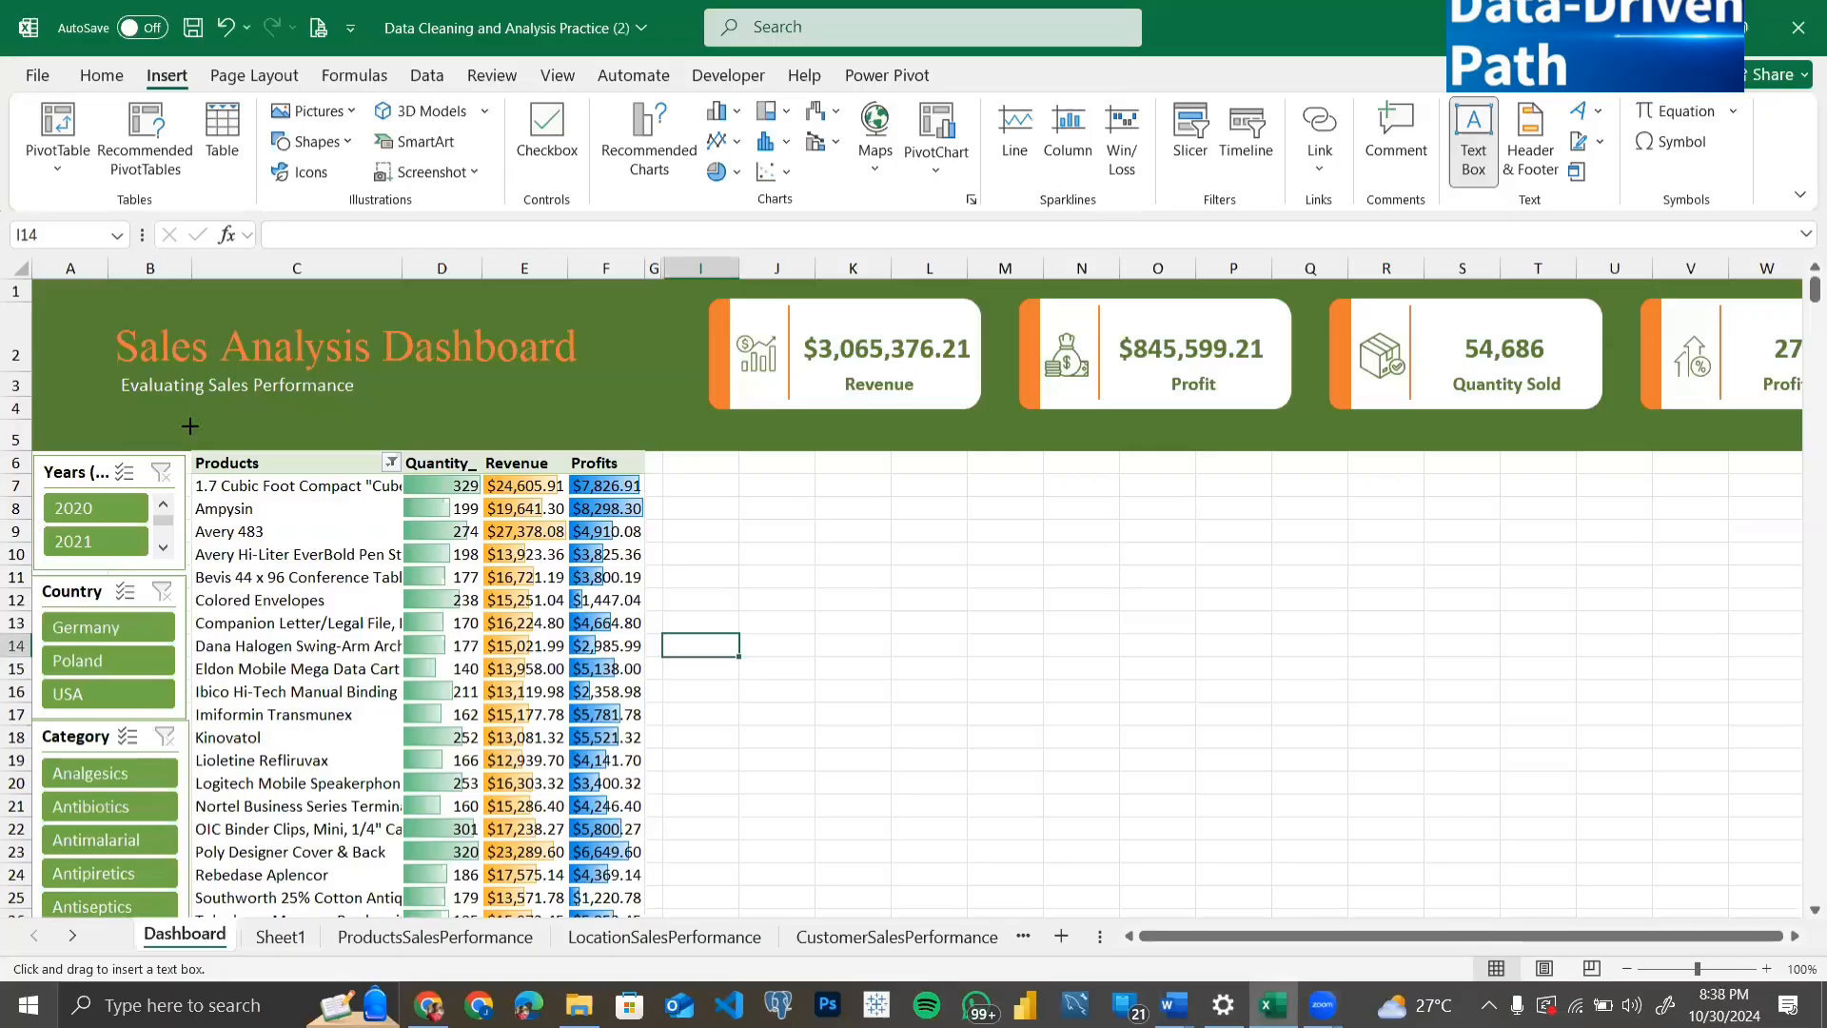
pyautogui.moveTo(190, 426); pyautogui.dragTo(648, 449)
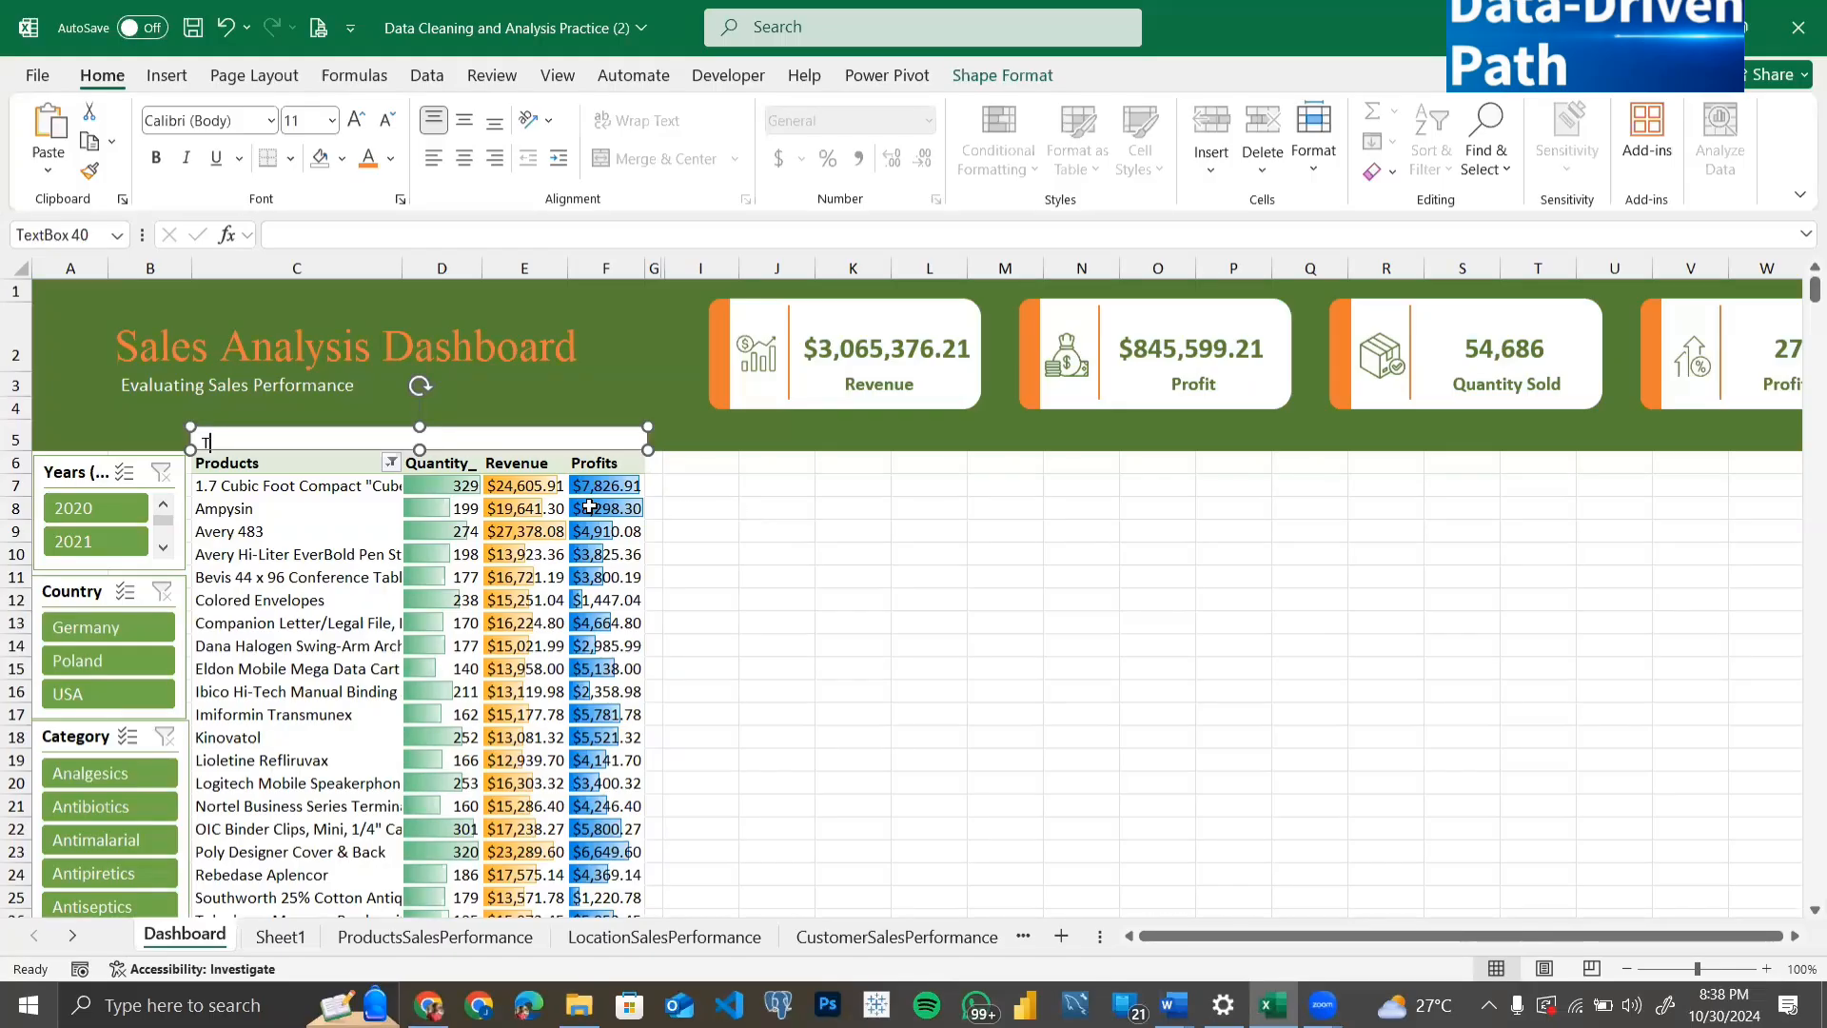
pyautogui.write('Top 25 Products by Sales')
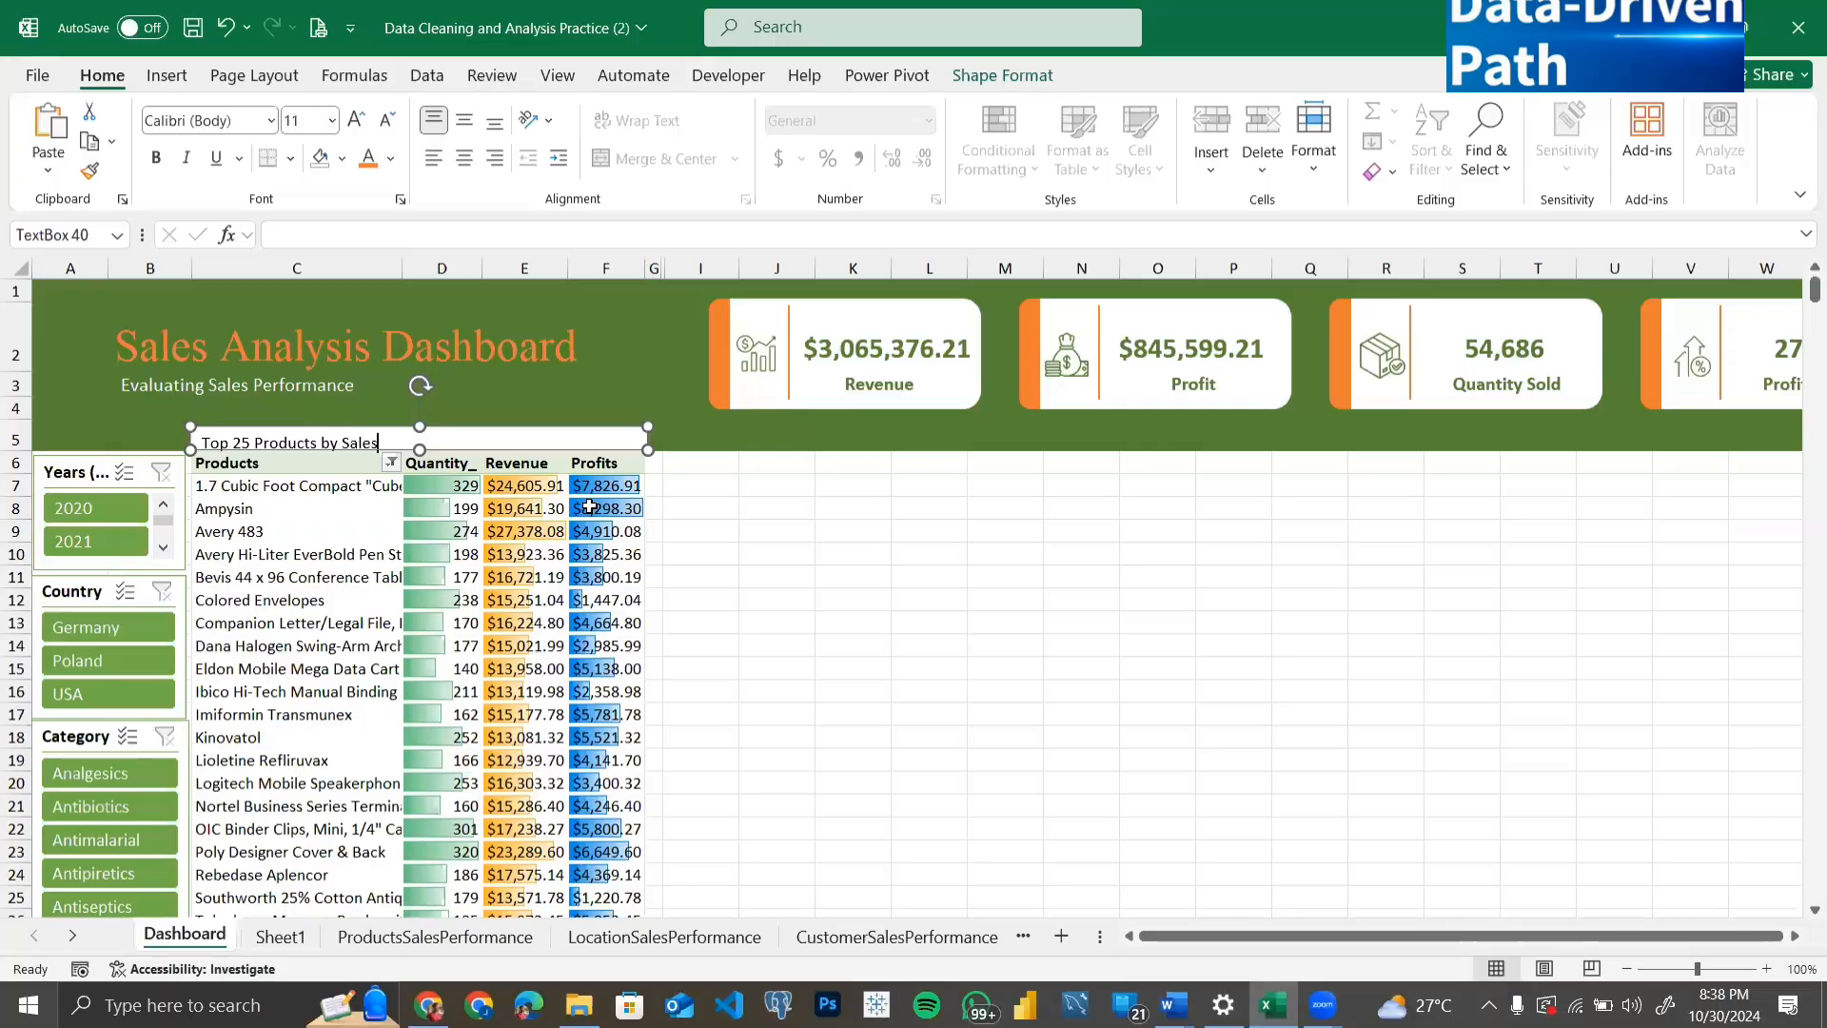
# Step: Align the "Top 25 Products by Sales" title to the left and centre it vertically within its text box
pyautogui.click(434, 158)
pyautogui.click(461, 121)
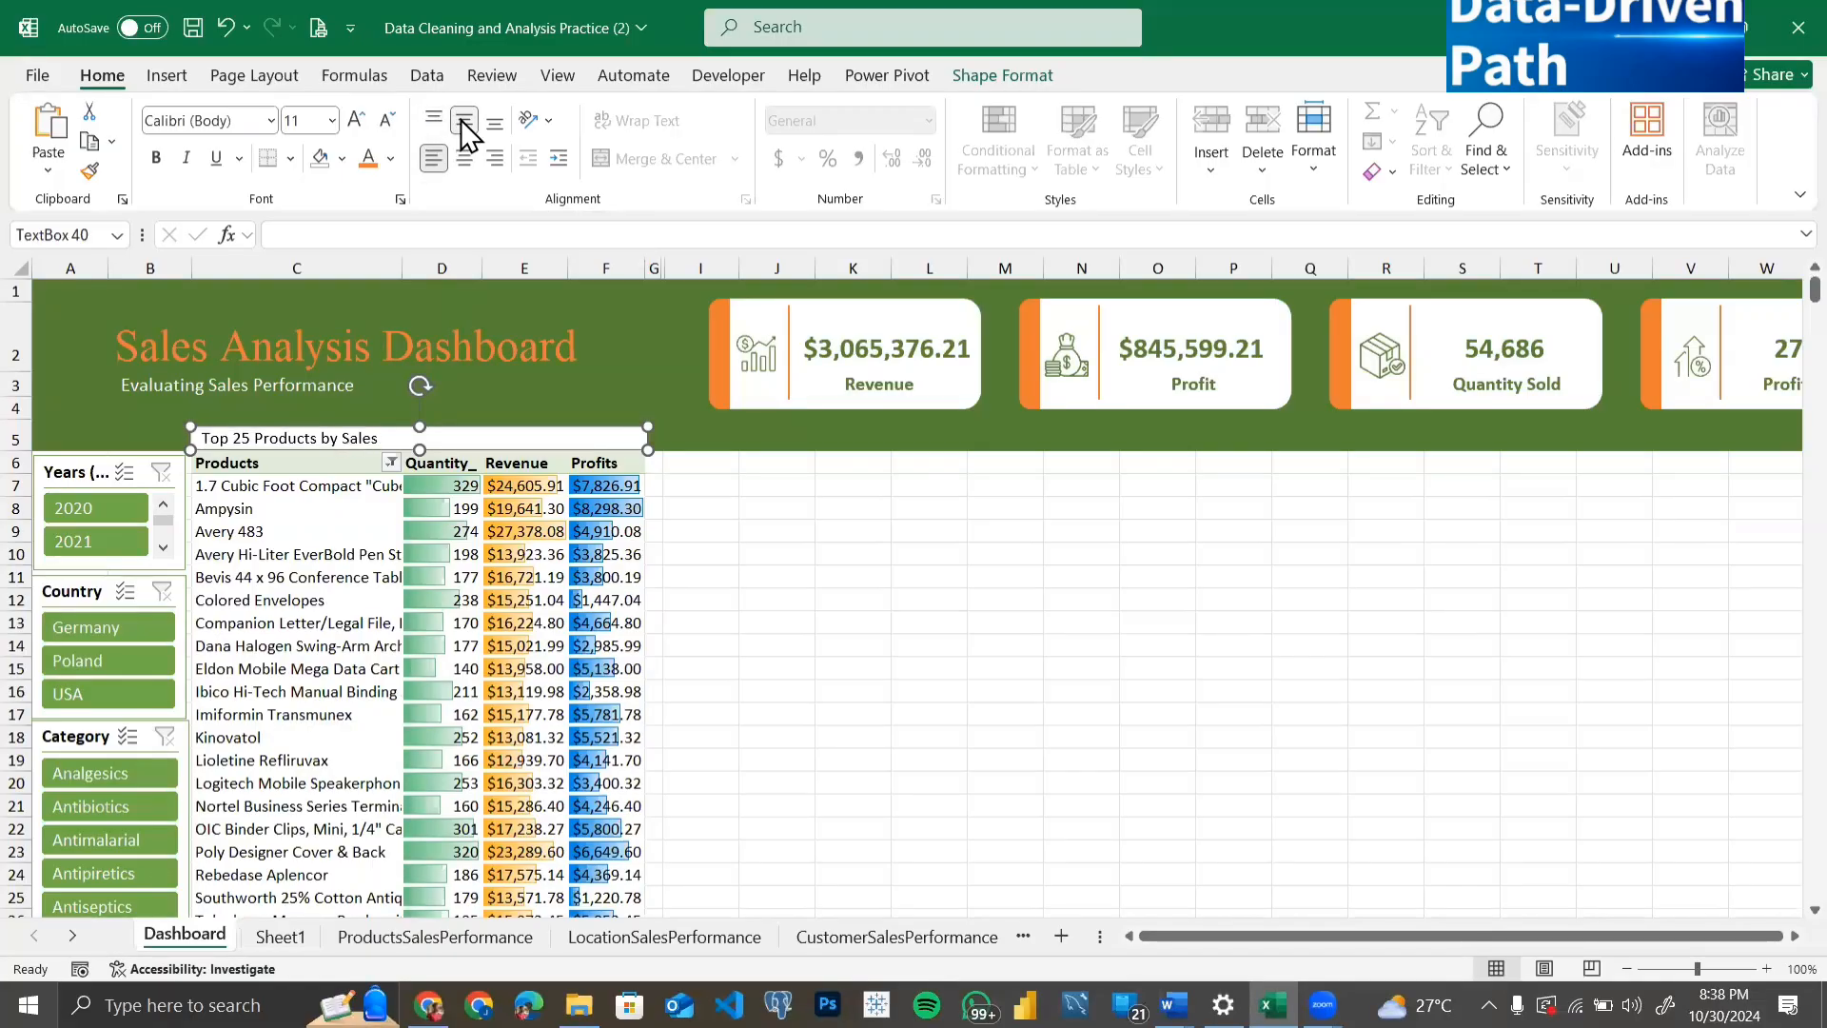
pyautogui.click(489, 120)
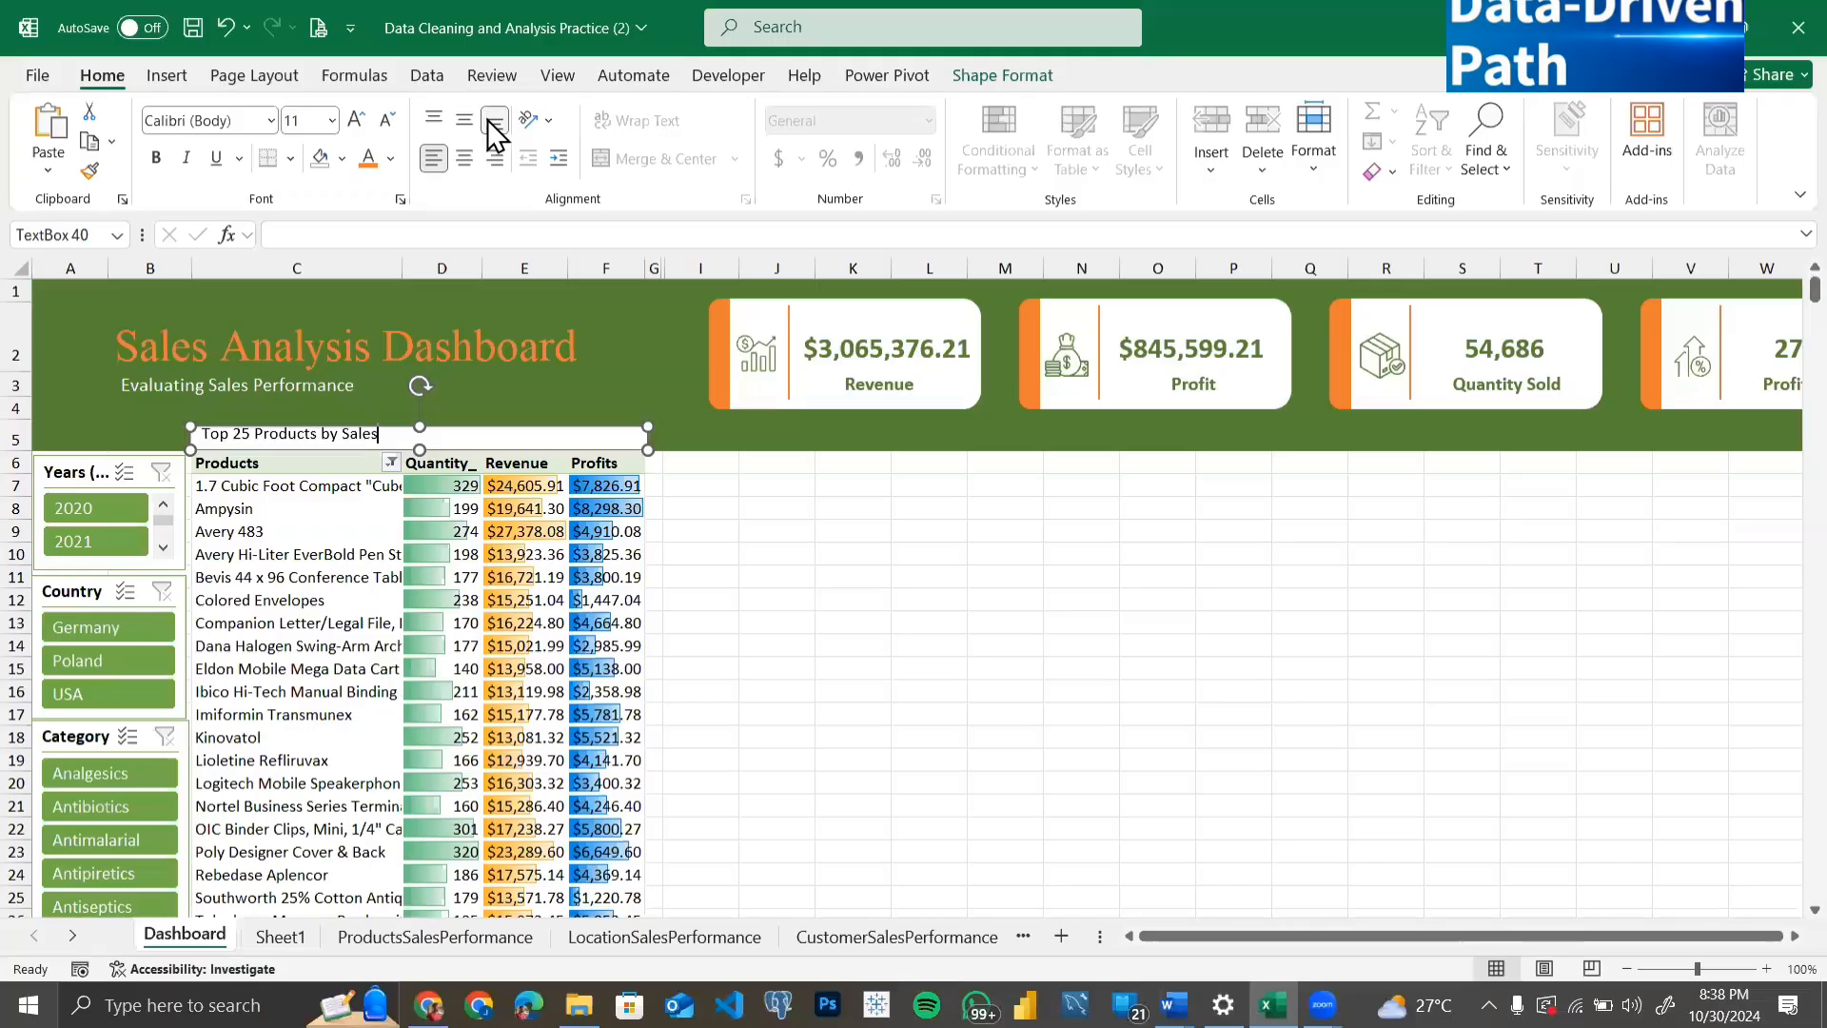
pyautogui.click(464, 121)
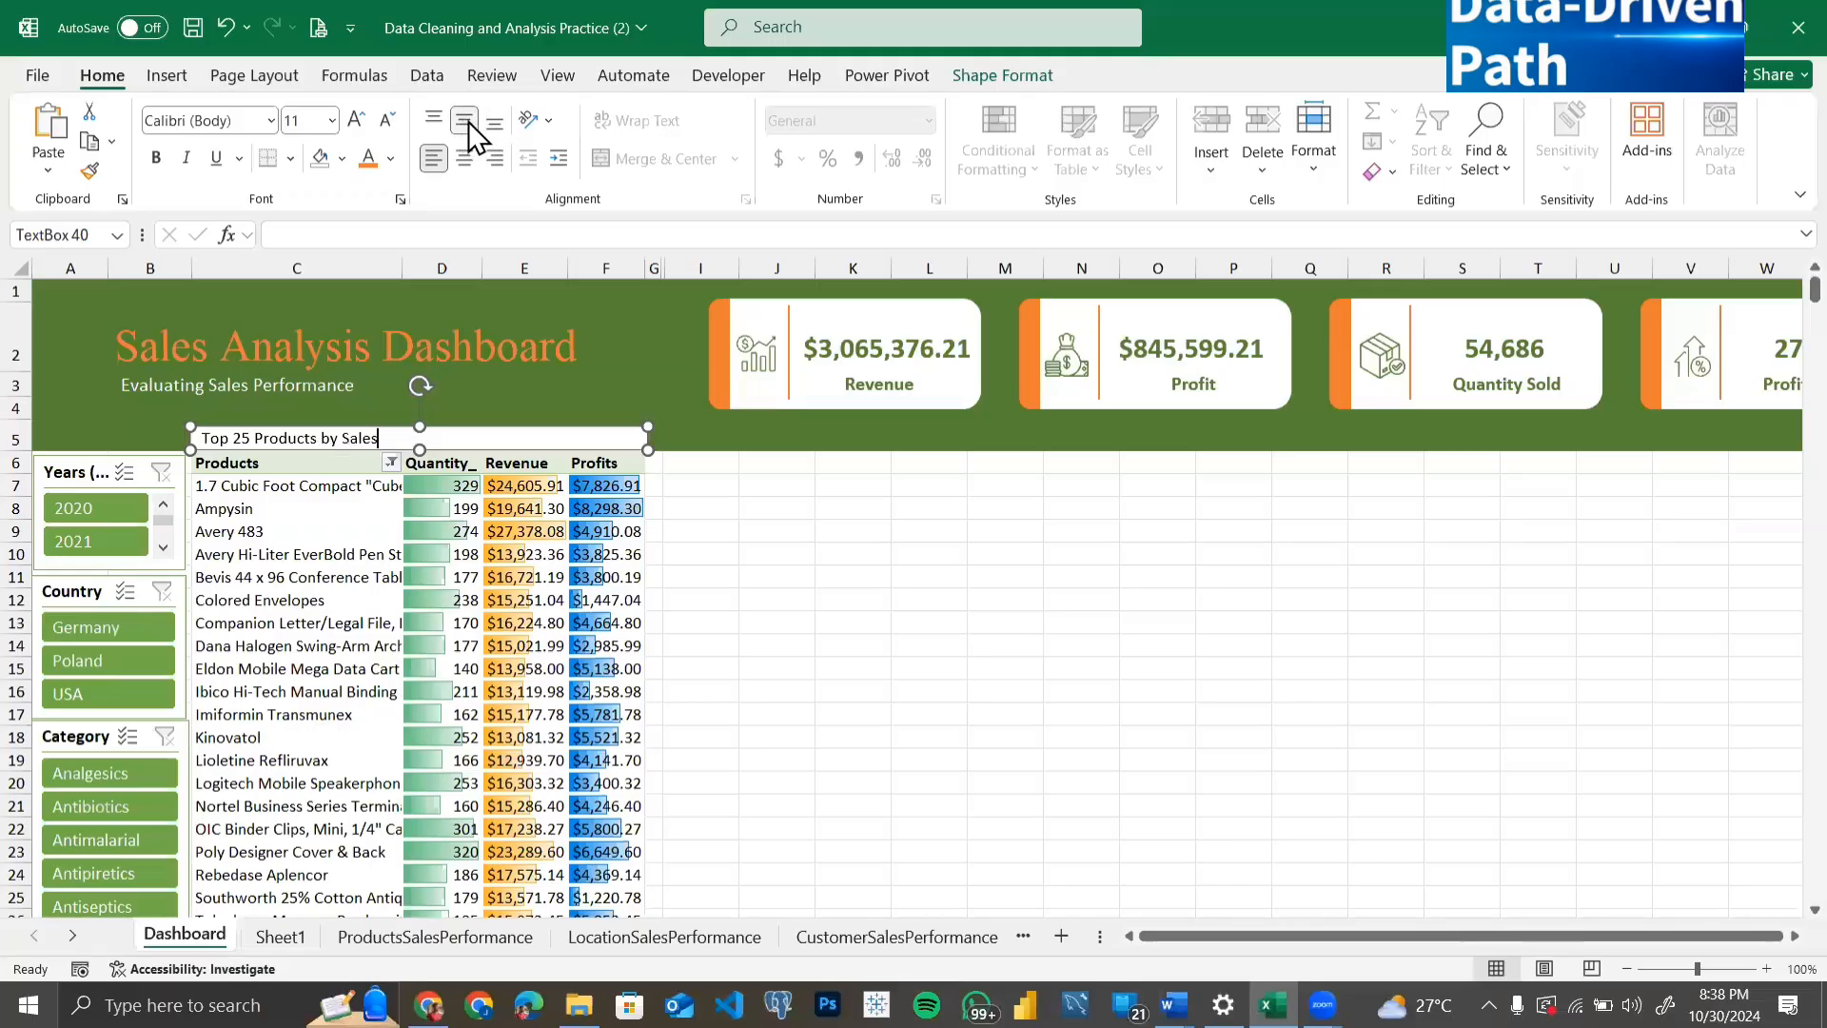
pyautogui.click(434, 158)
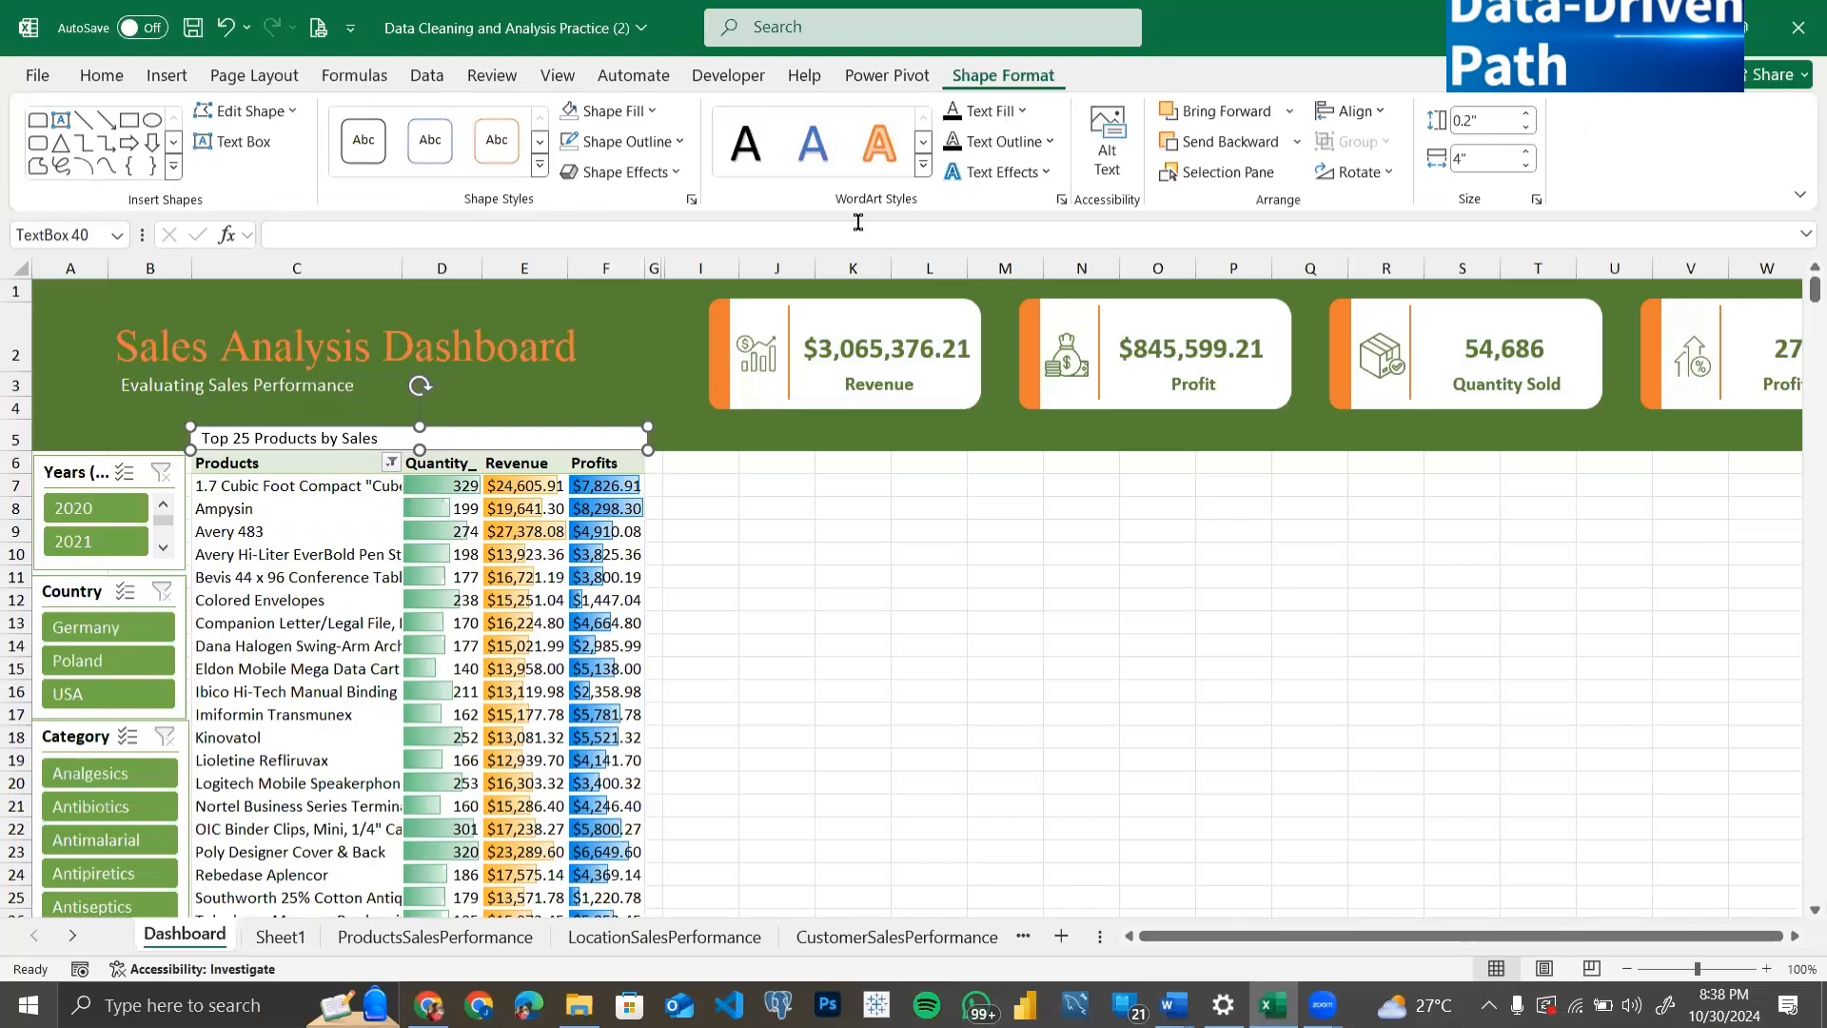
# Step: Remove the outline from the title text box and deselect it
pyautogui.click(679, 143)
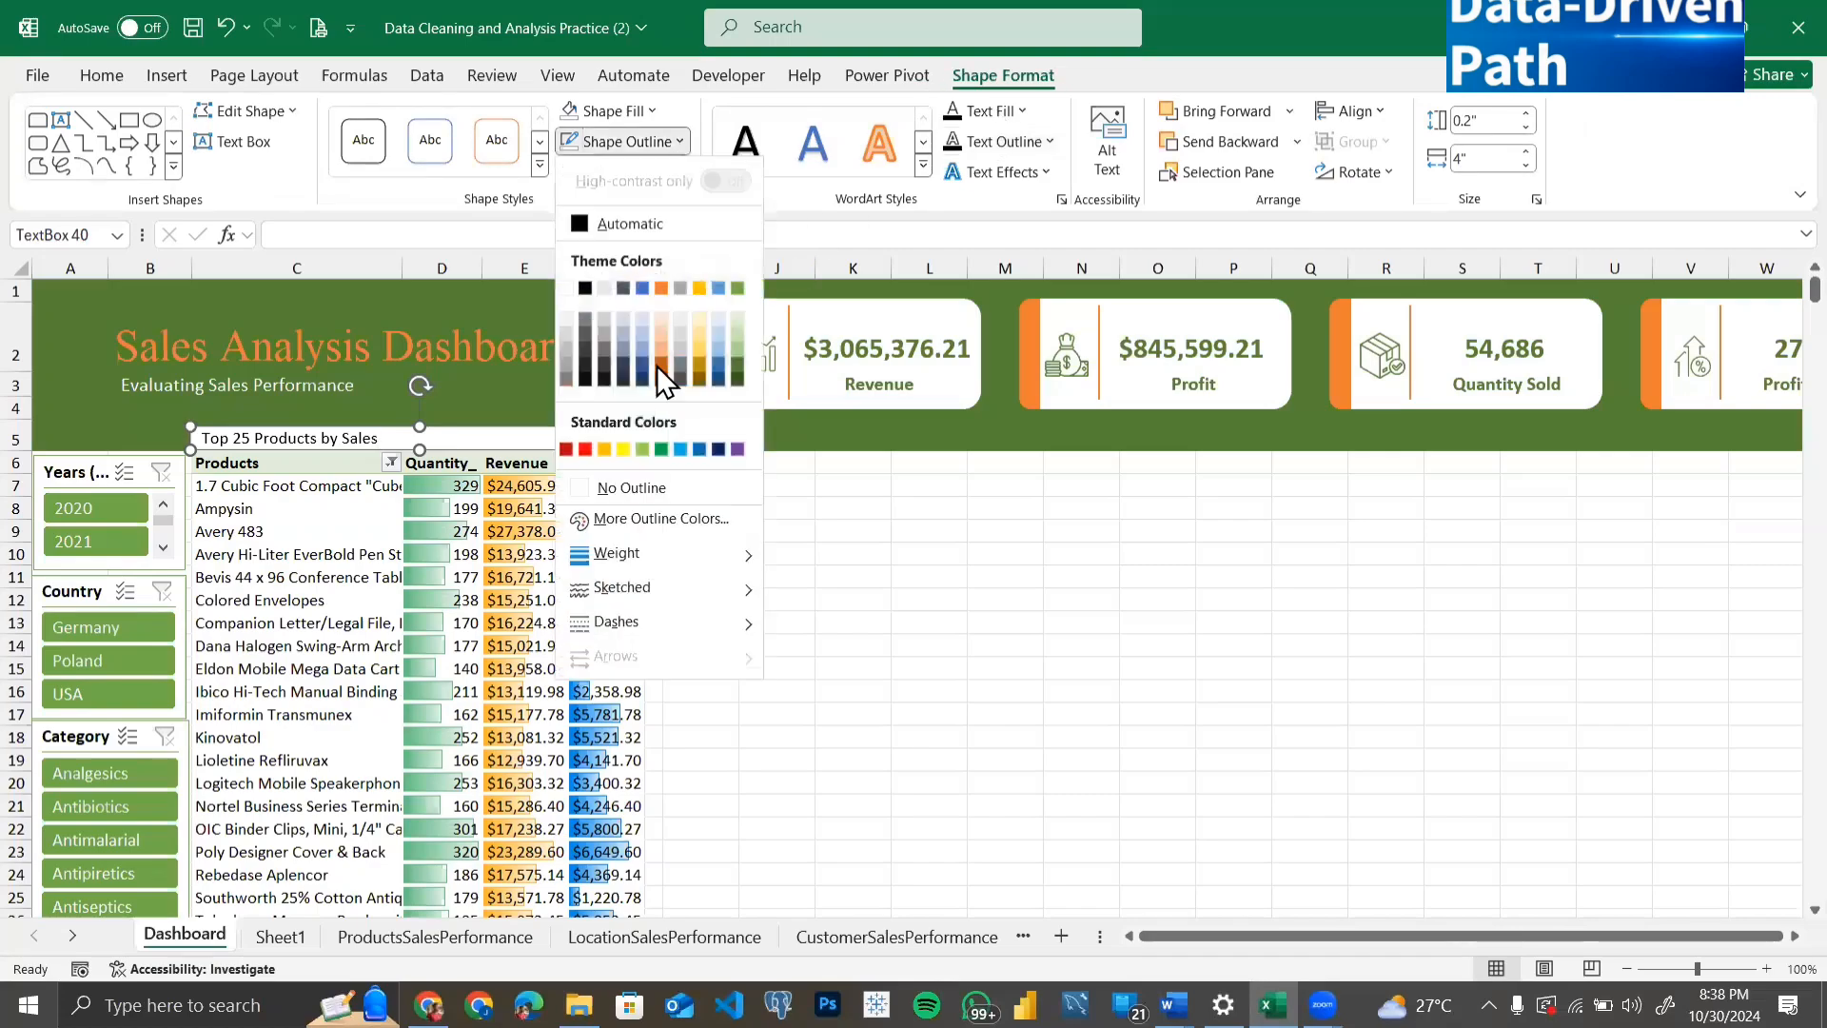
pyautogui.click(623, 487)
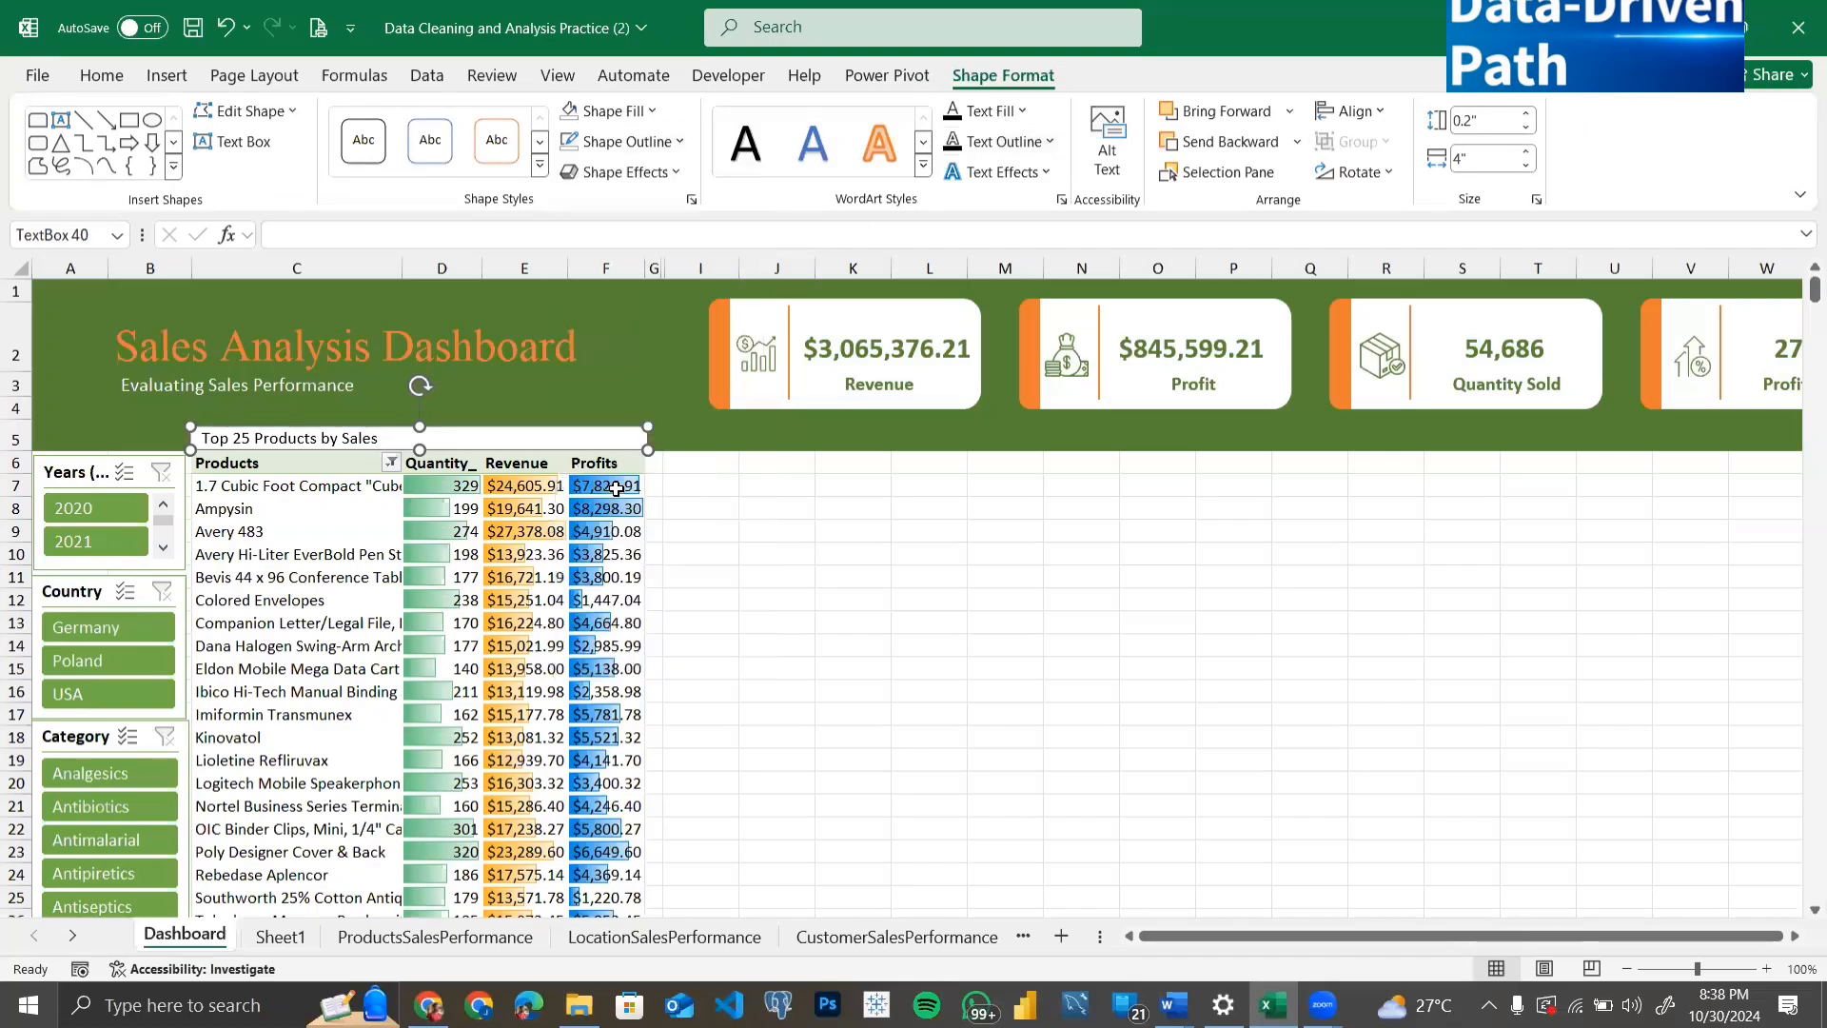
pyautogui.click(709, 495)
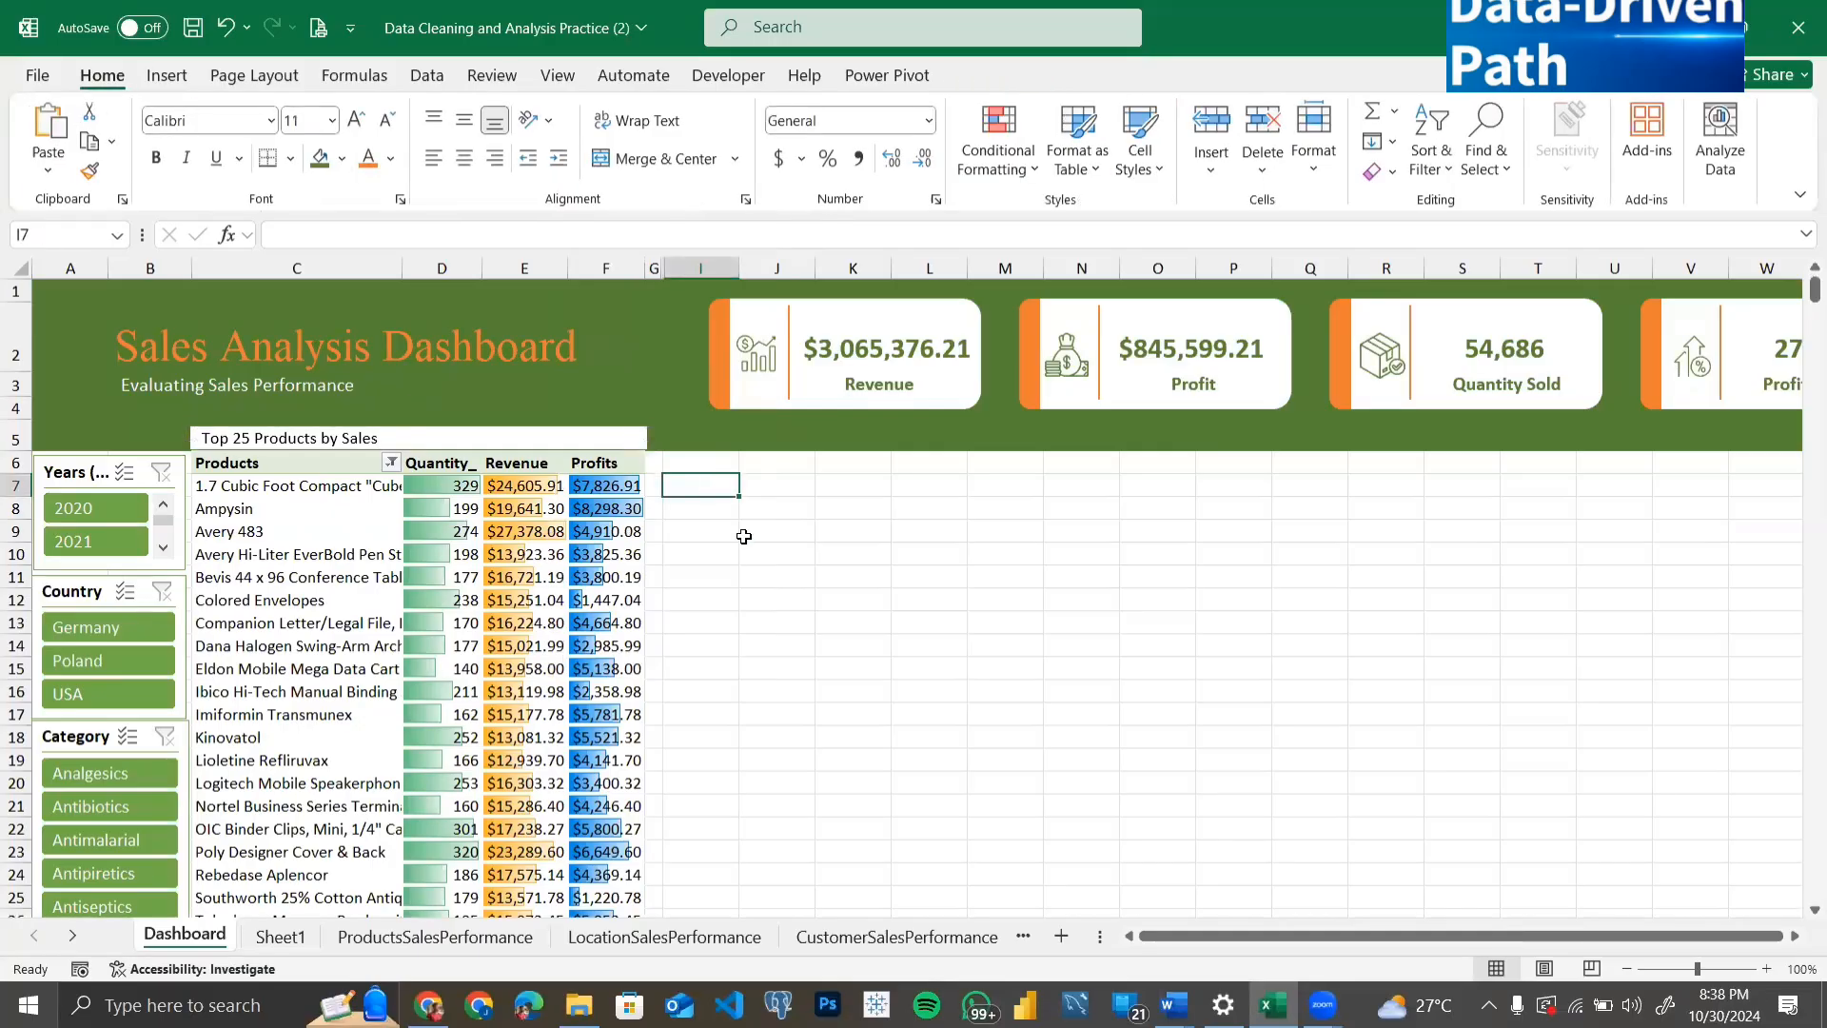
# Step: Fit the title text box exactly to the width of columns C to F and place it directly on the PivotTable's header row
pyautogui.scroll(15, 747, 525)
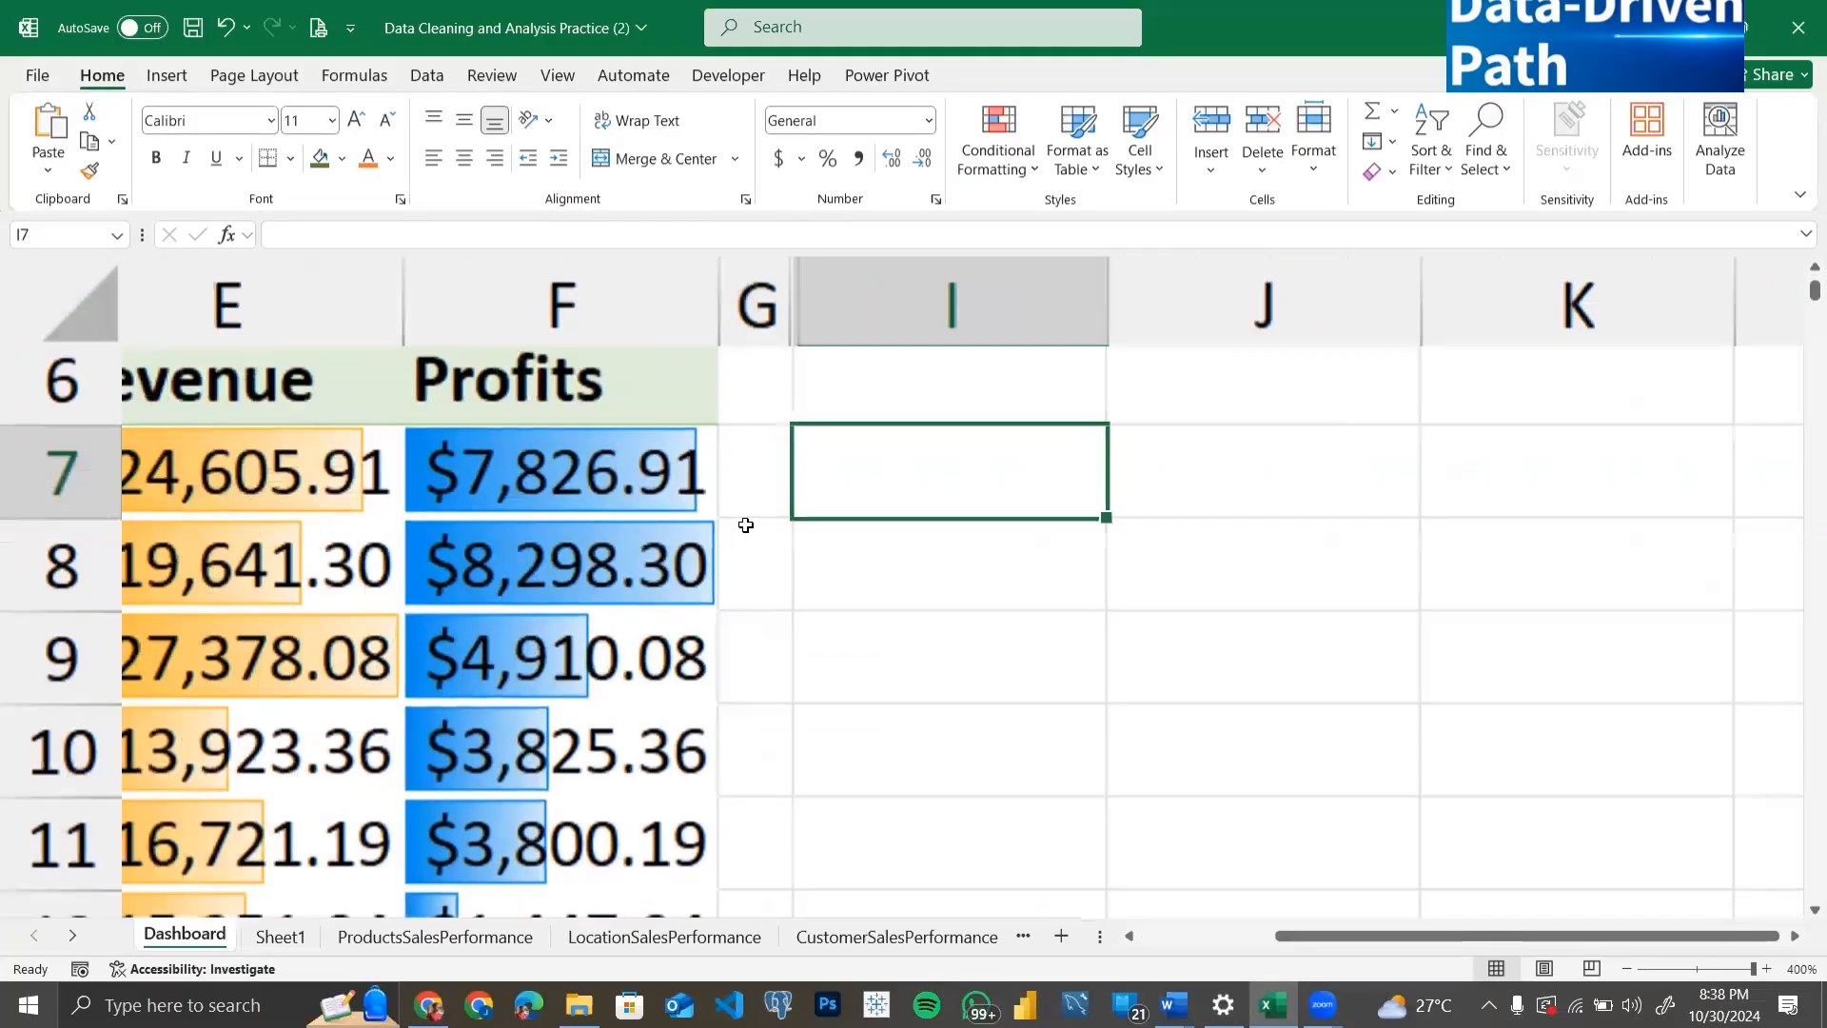
pyautogui.scroll(-6, 746, 525)
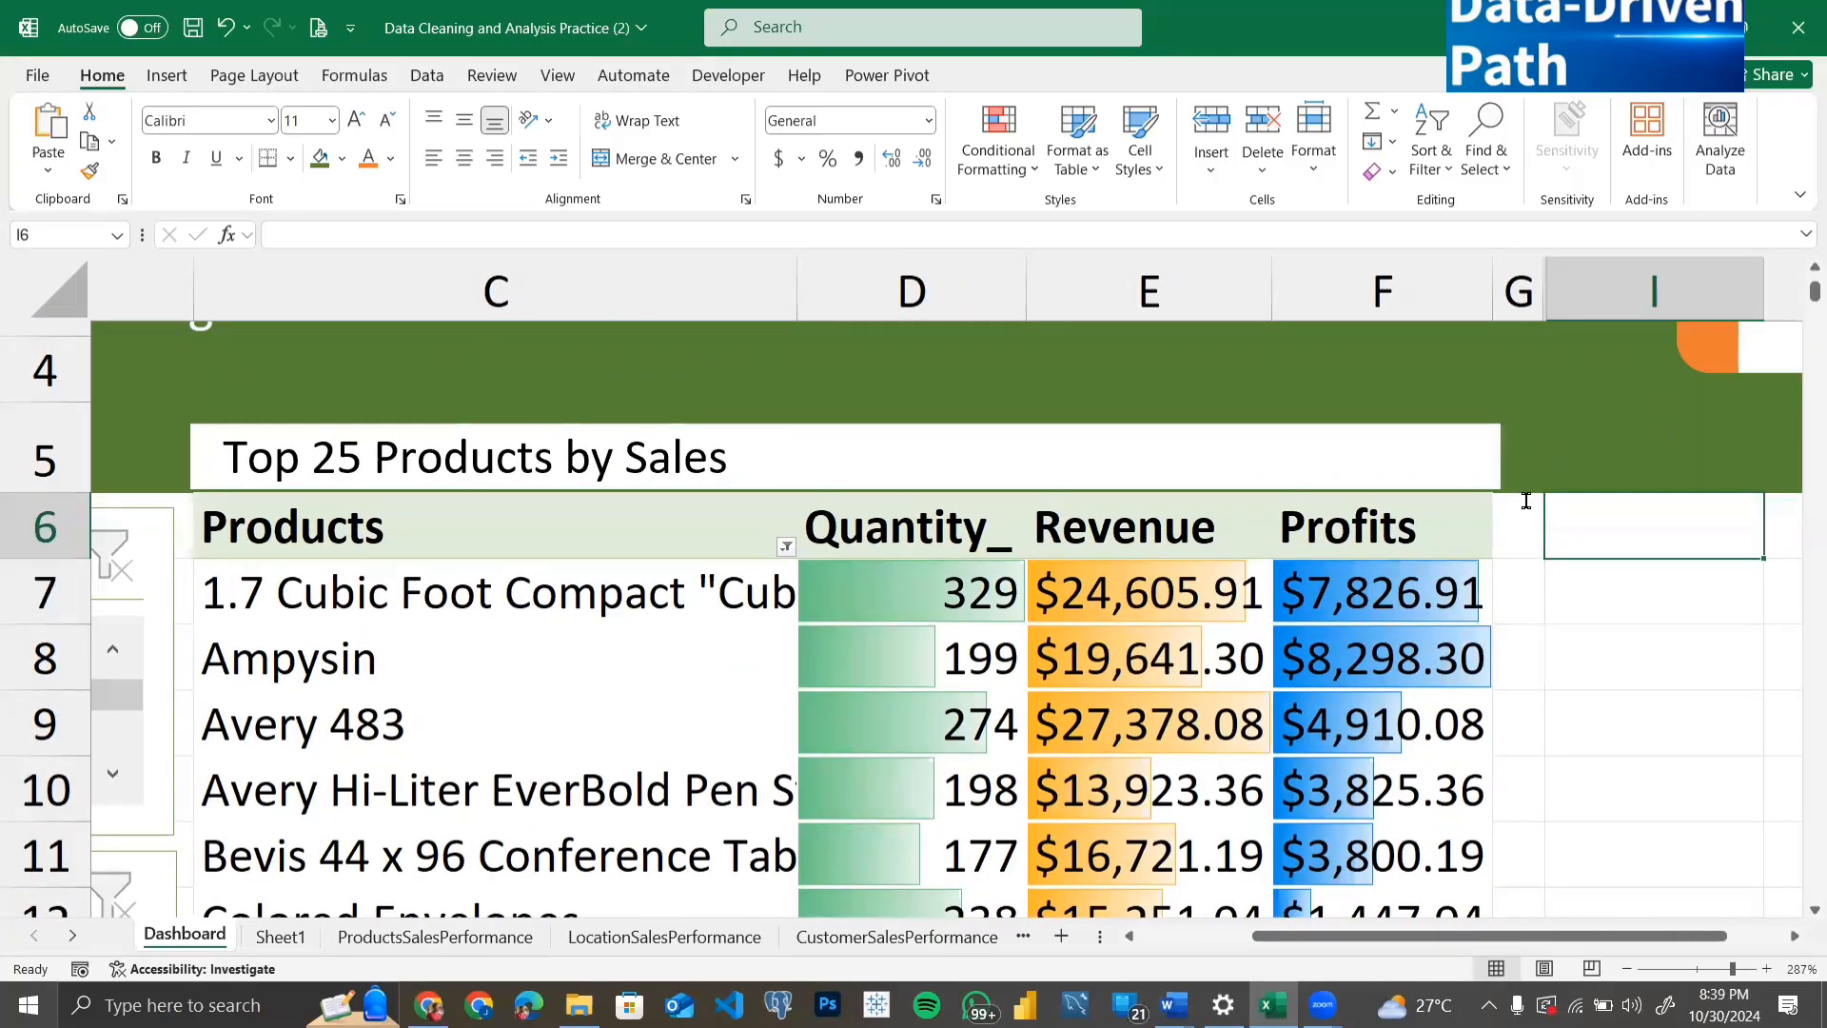
pyautogui.click(1414, 425)
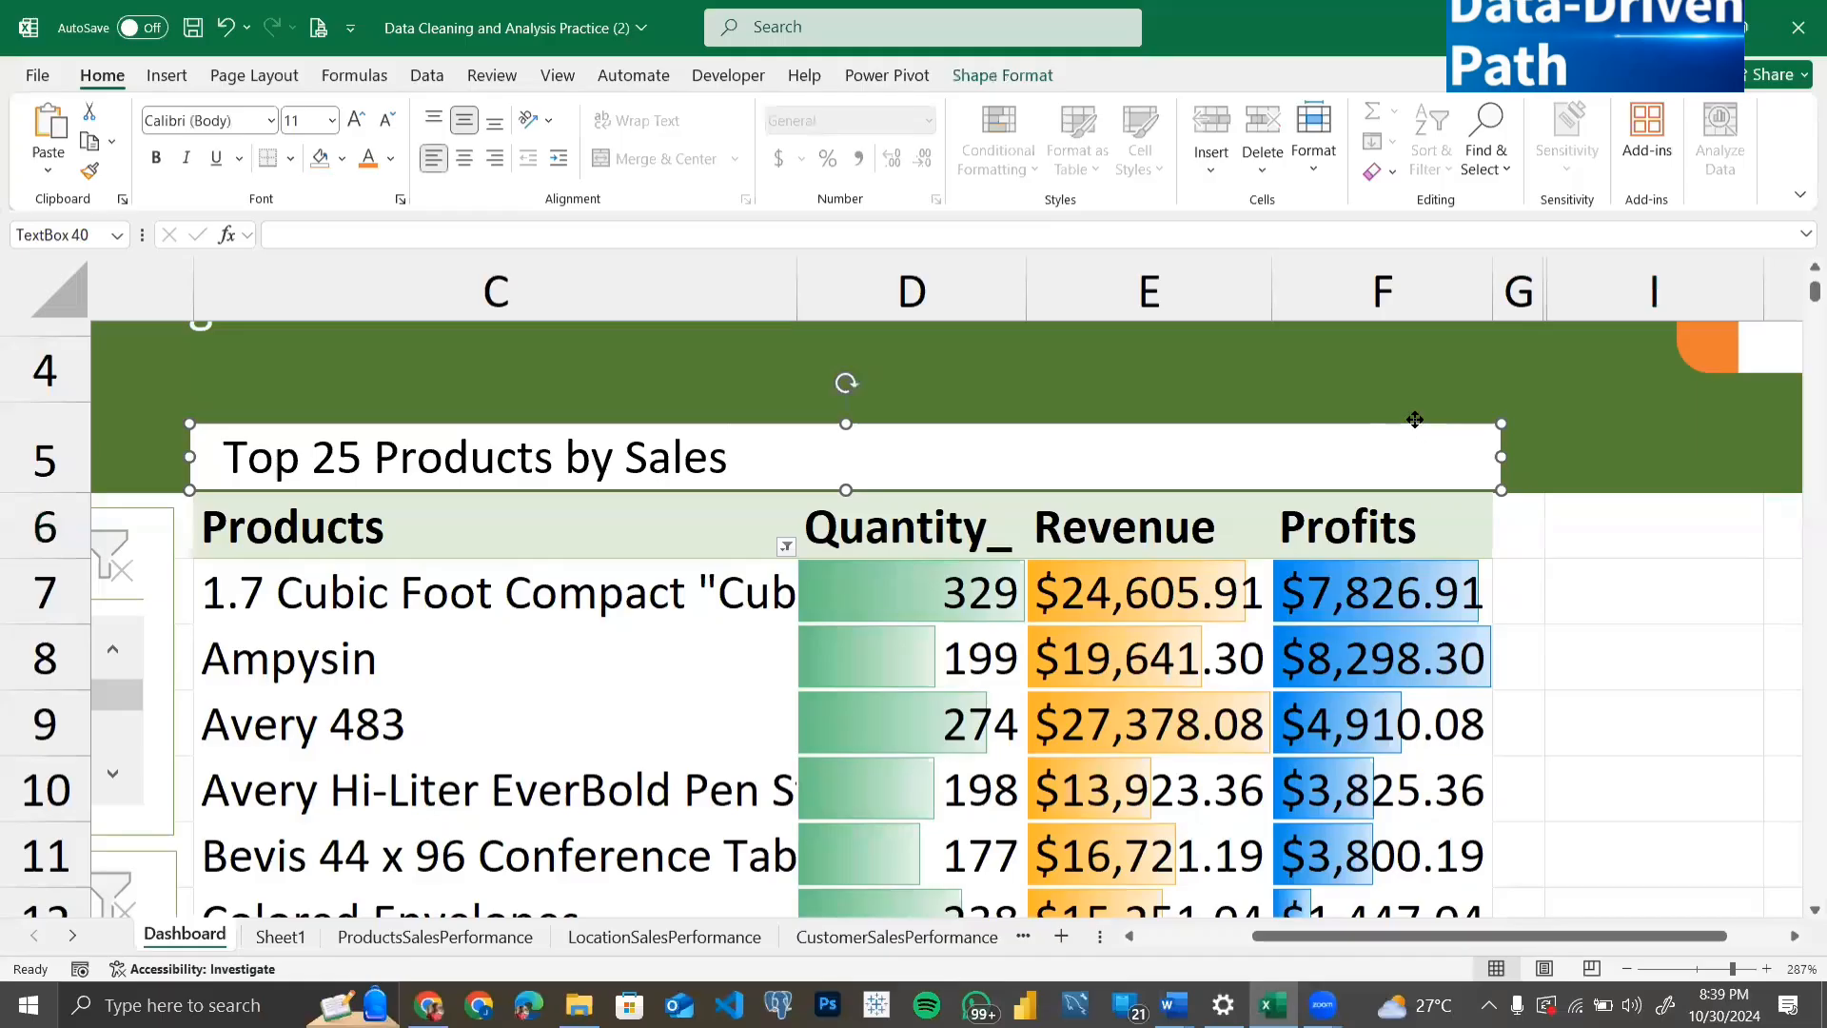
pyautogui.moveTo(1409, 420); pyautogui.dragTo(1491, 463)
pyautogui.press('Escape')
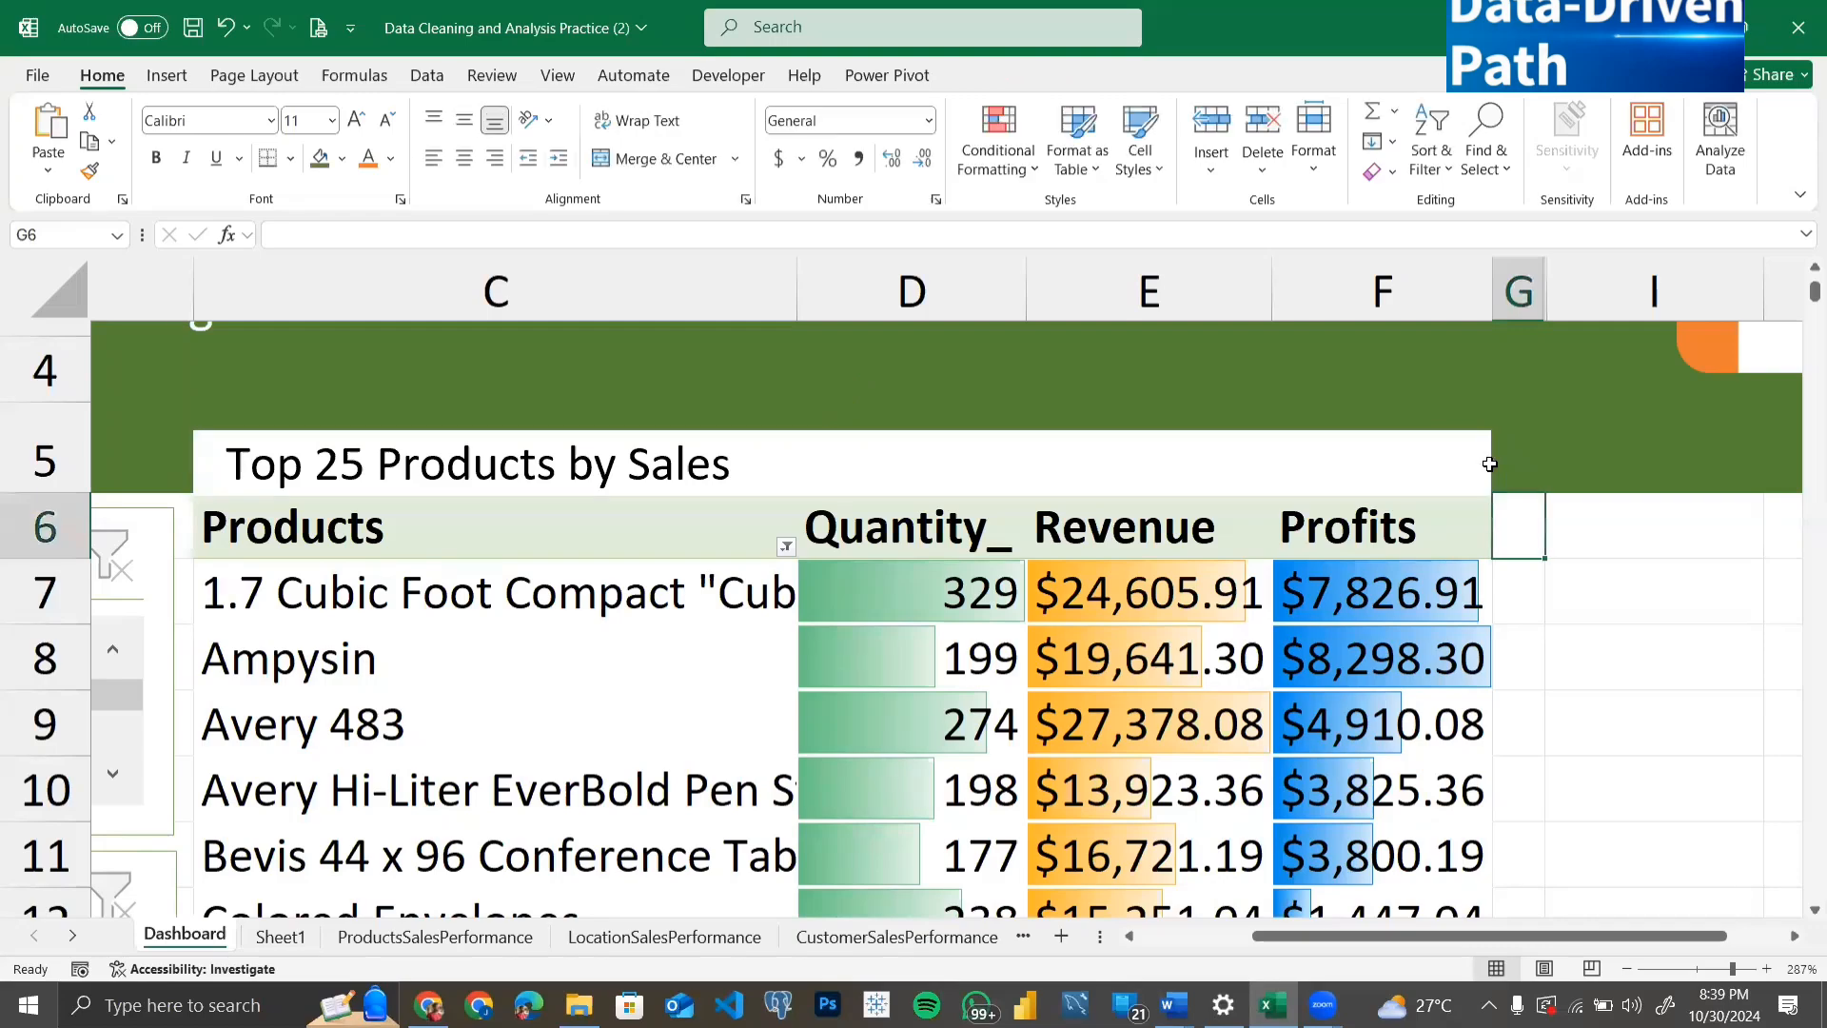
pyautogui.click(1626, 716)
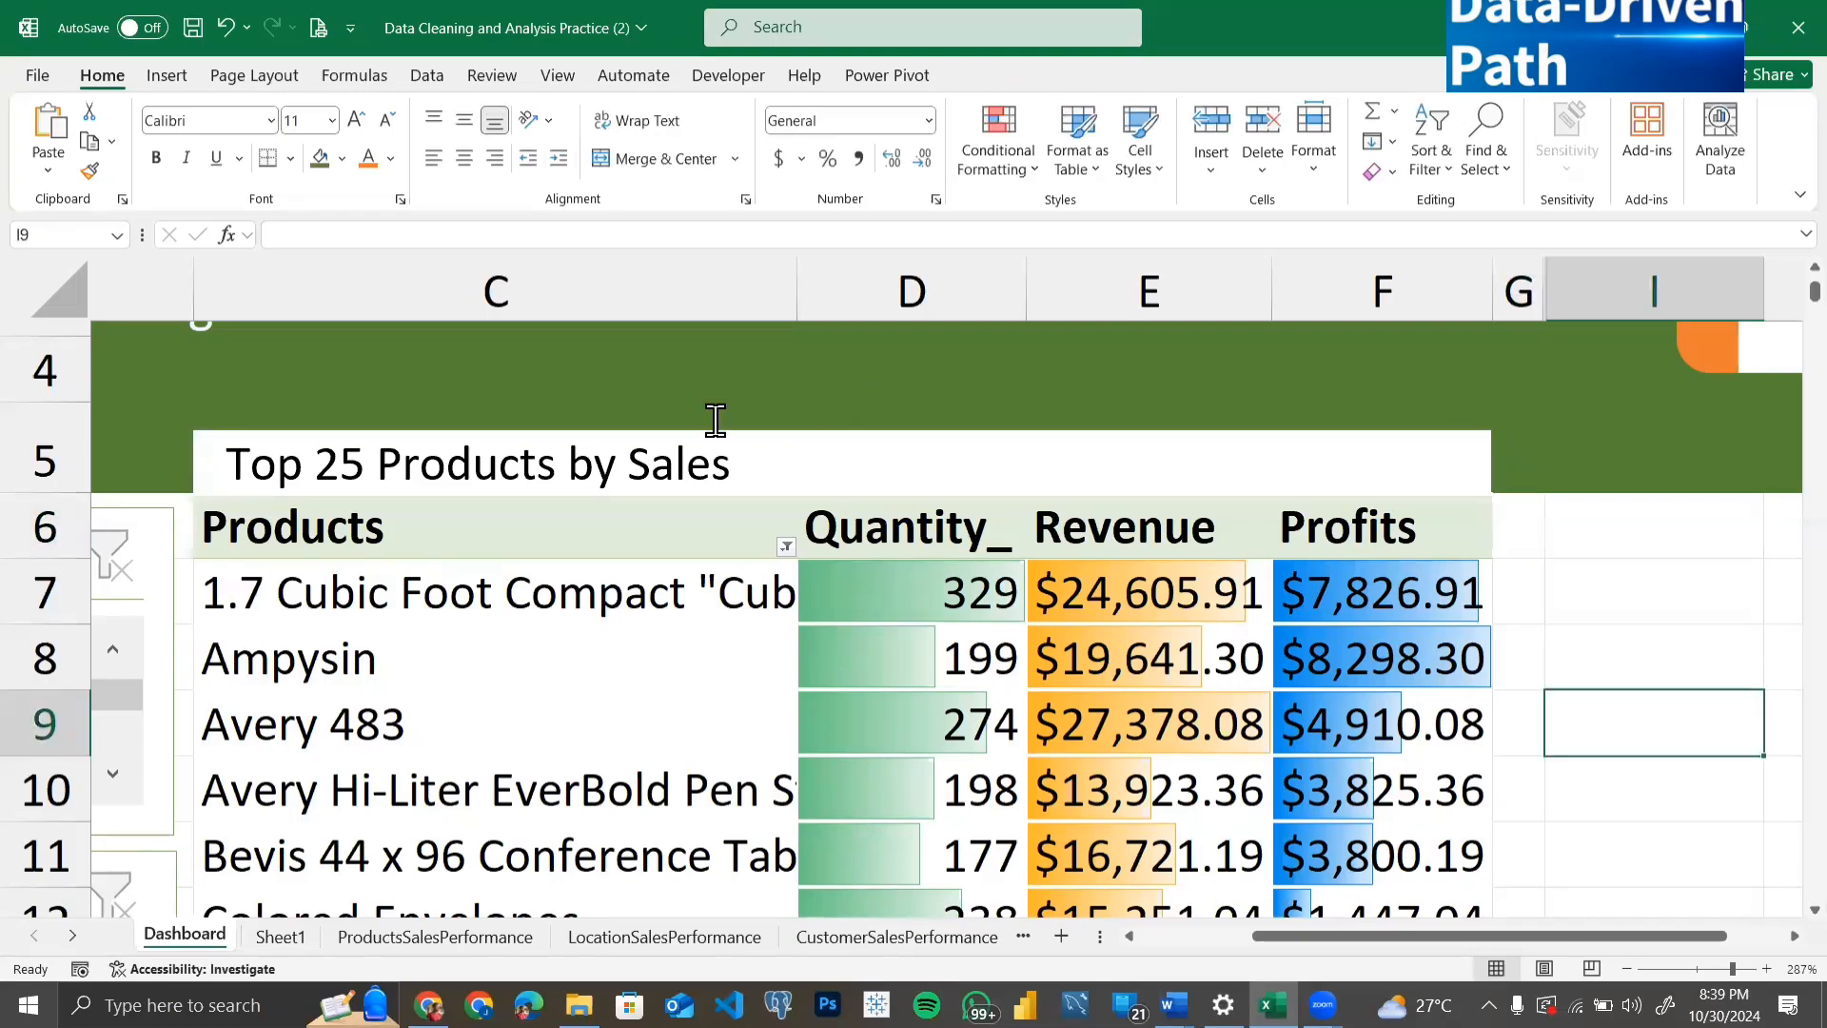
# Step: Make the whole title "Top 25 Products by Sales" bold and colour its text dark green
pyautogui.click(624, 460)
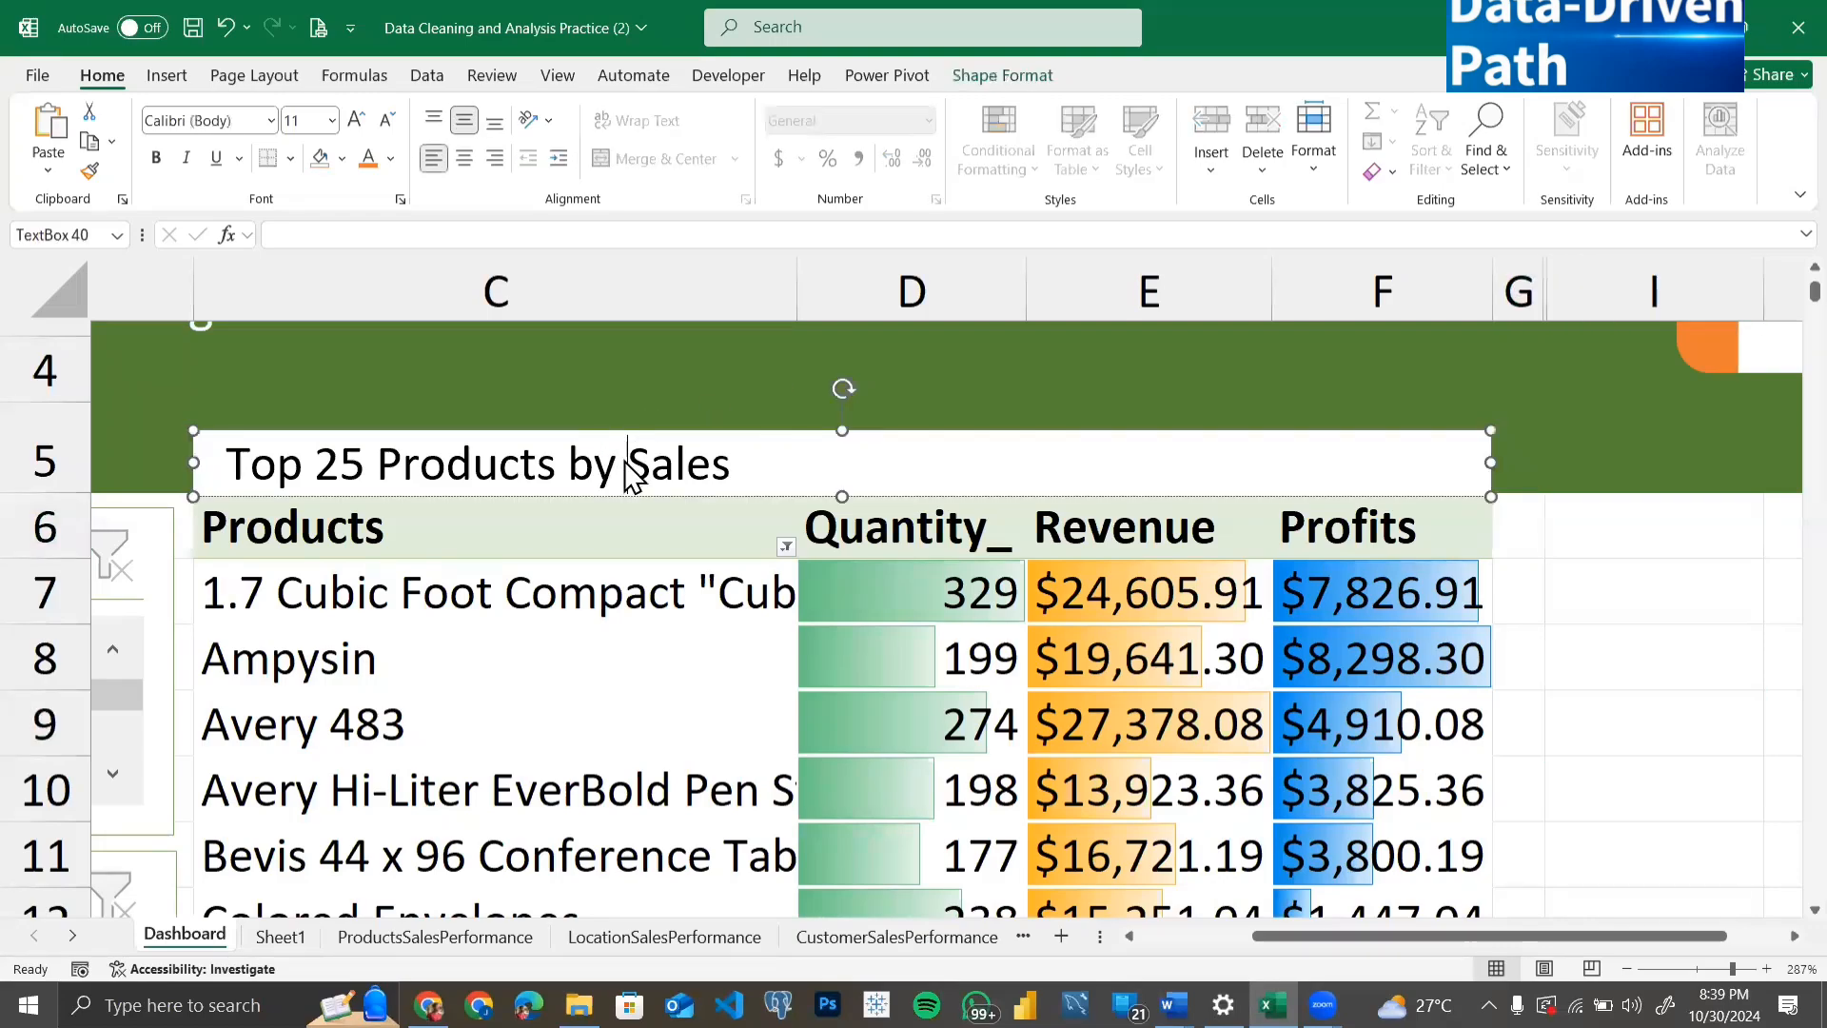
pyautogui.hotkey('ctrl', 'a')
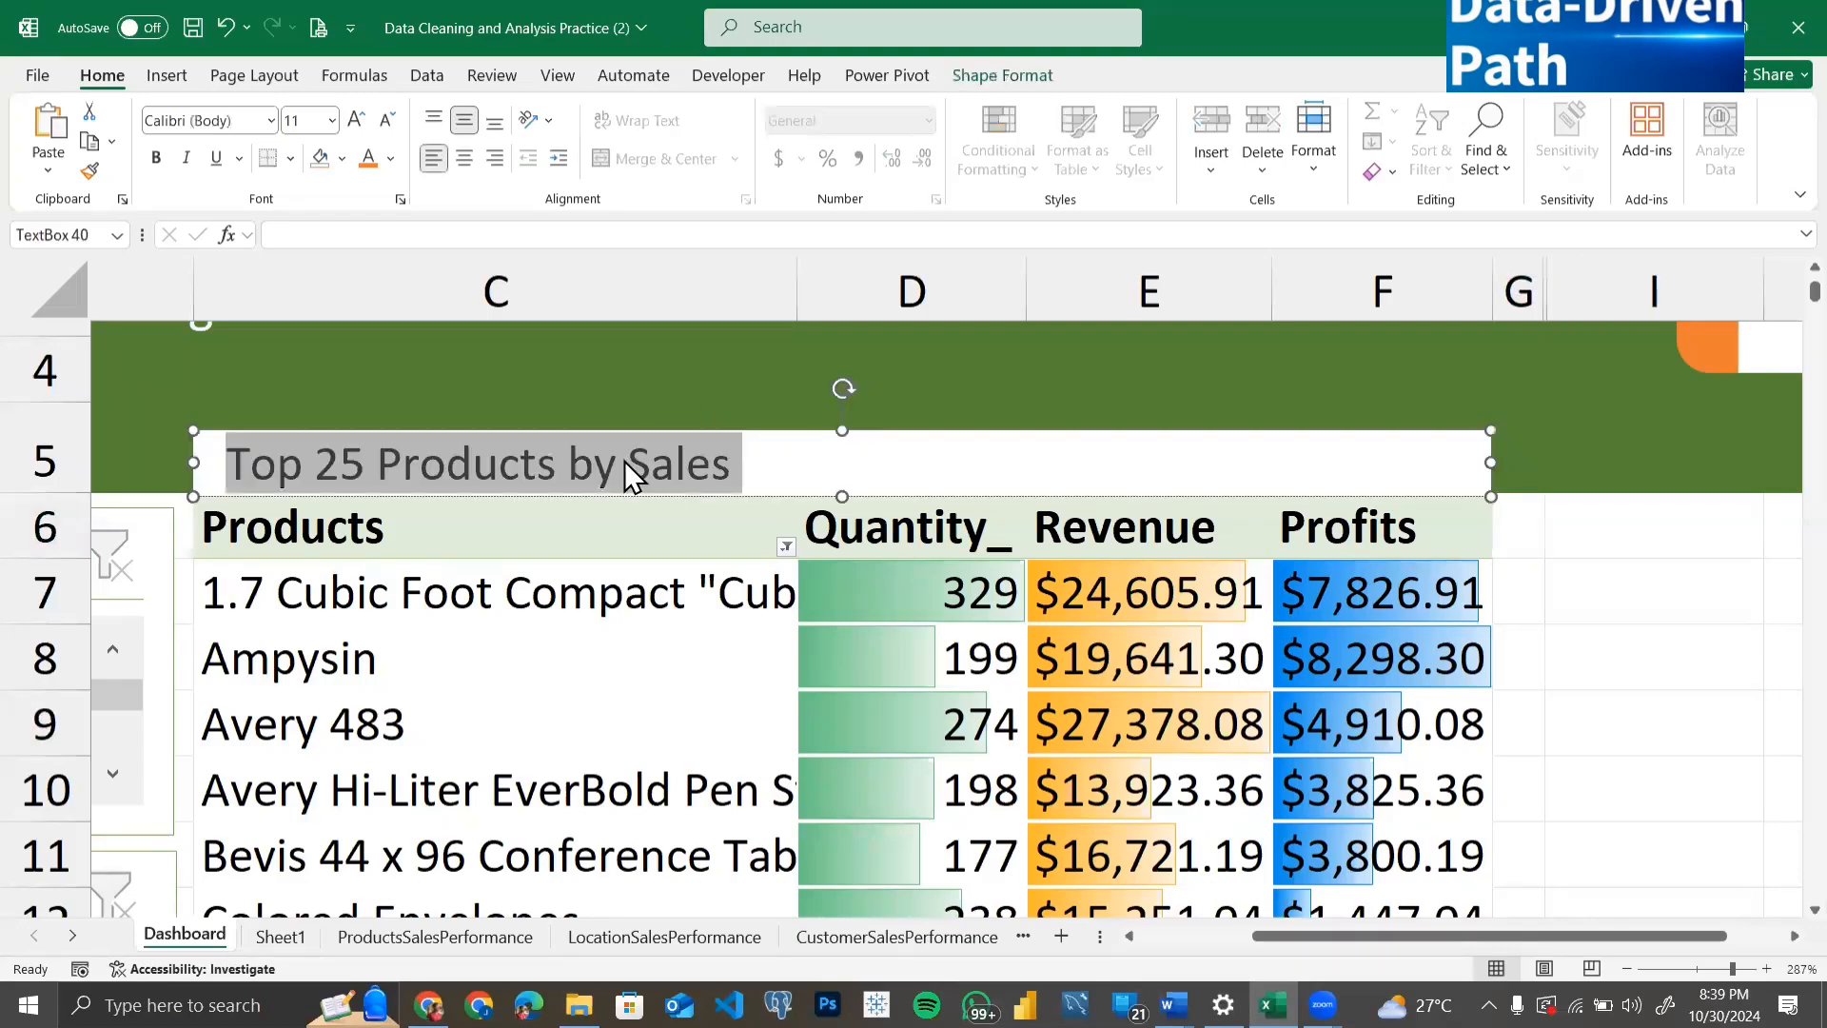
pyautogui.click(156, 158)
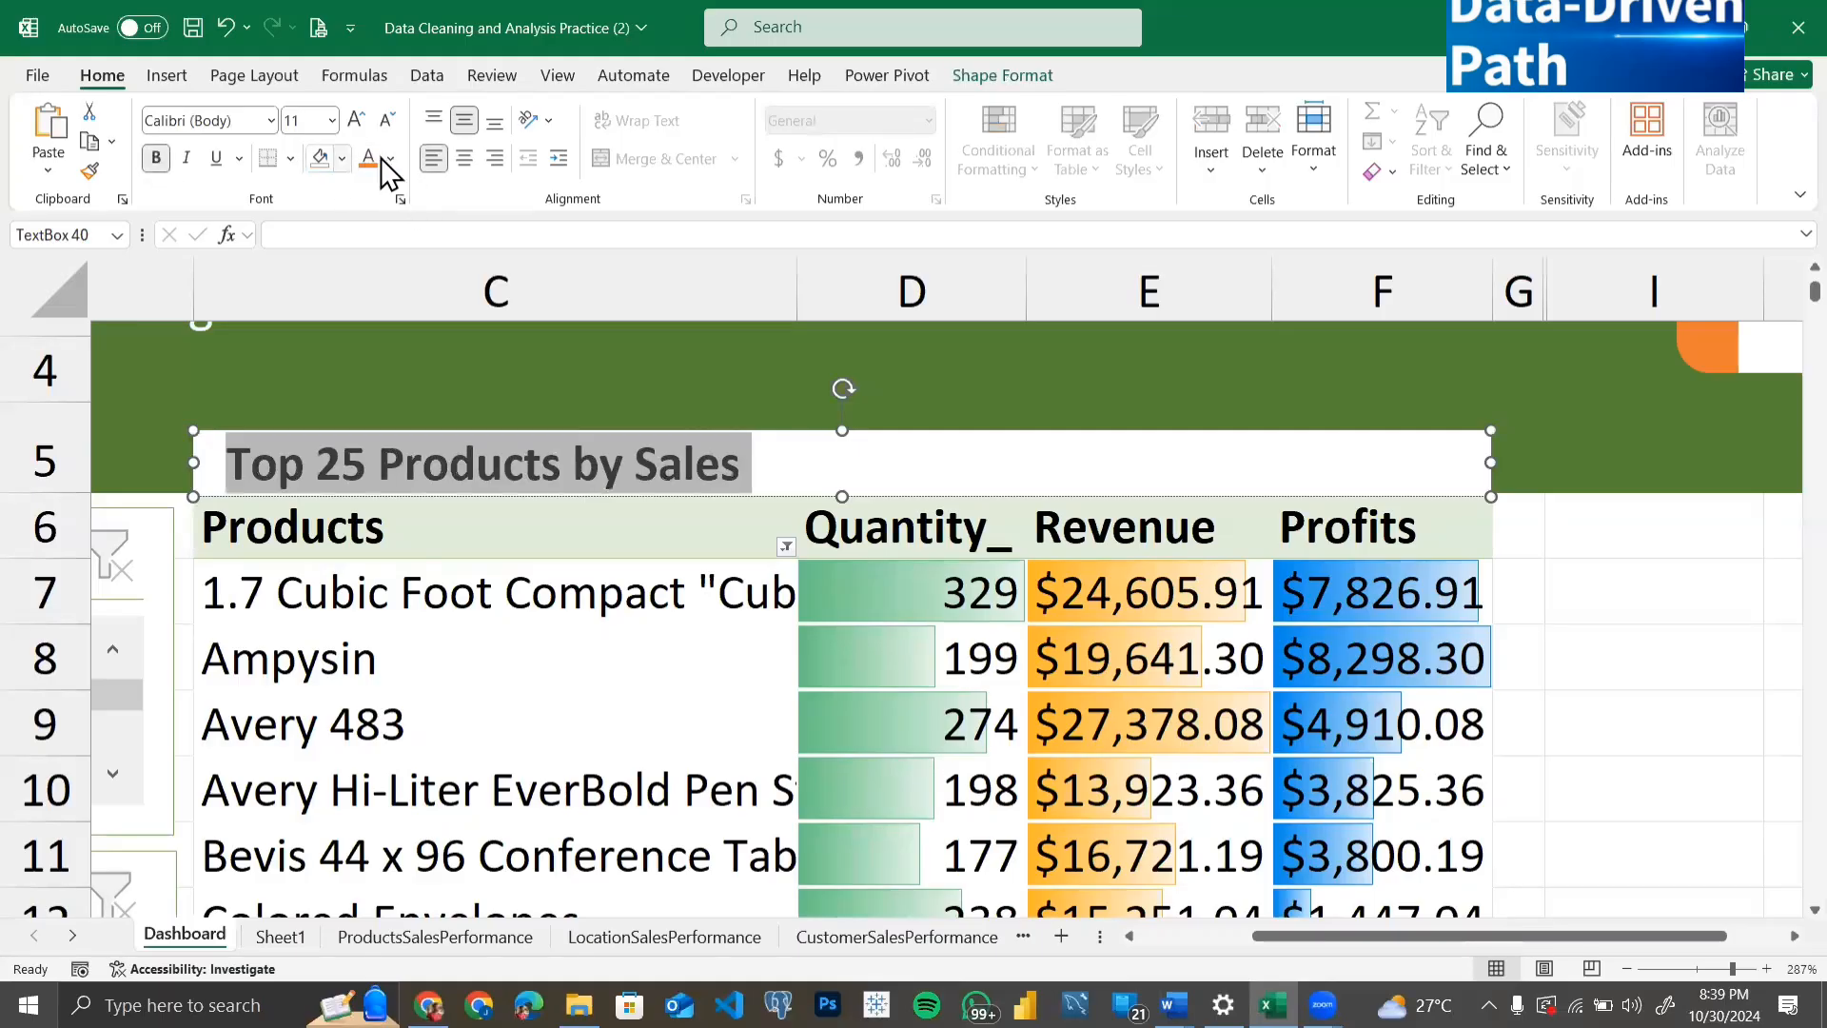
pyautogui.click(388, 164)
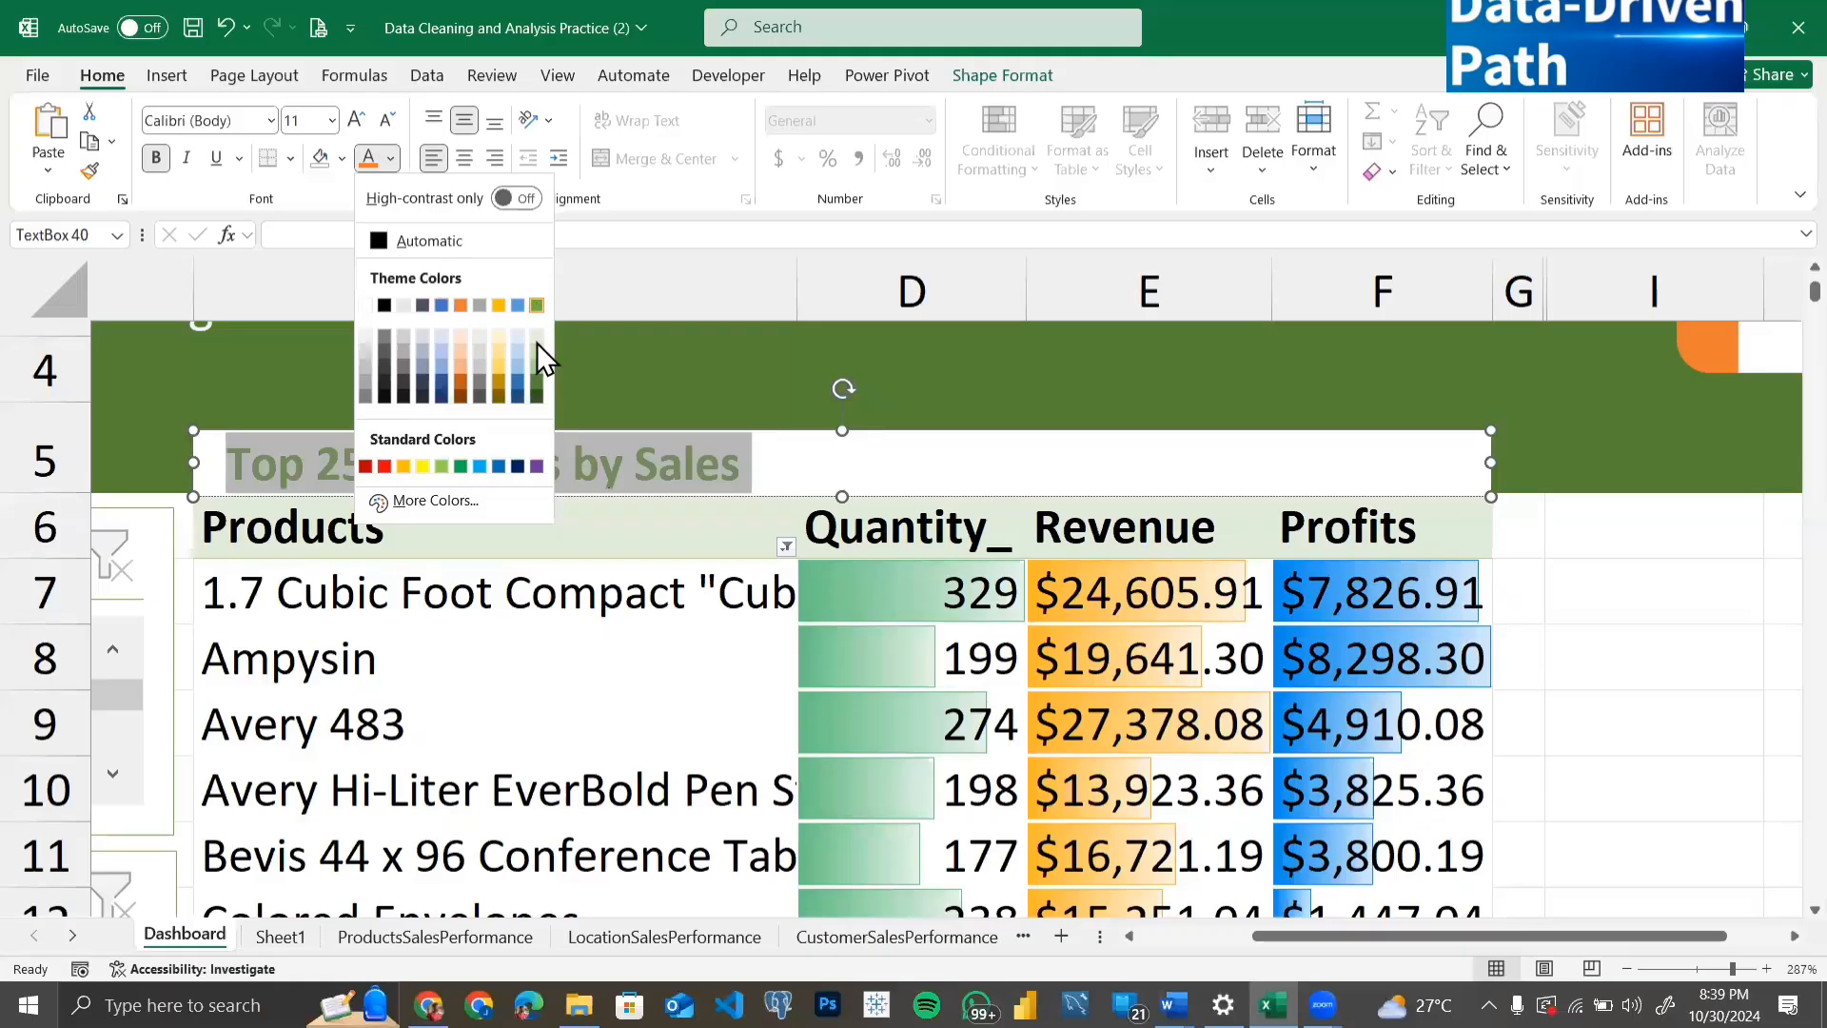
pyautogui.click(536, 382)
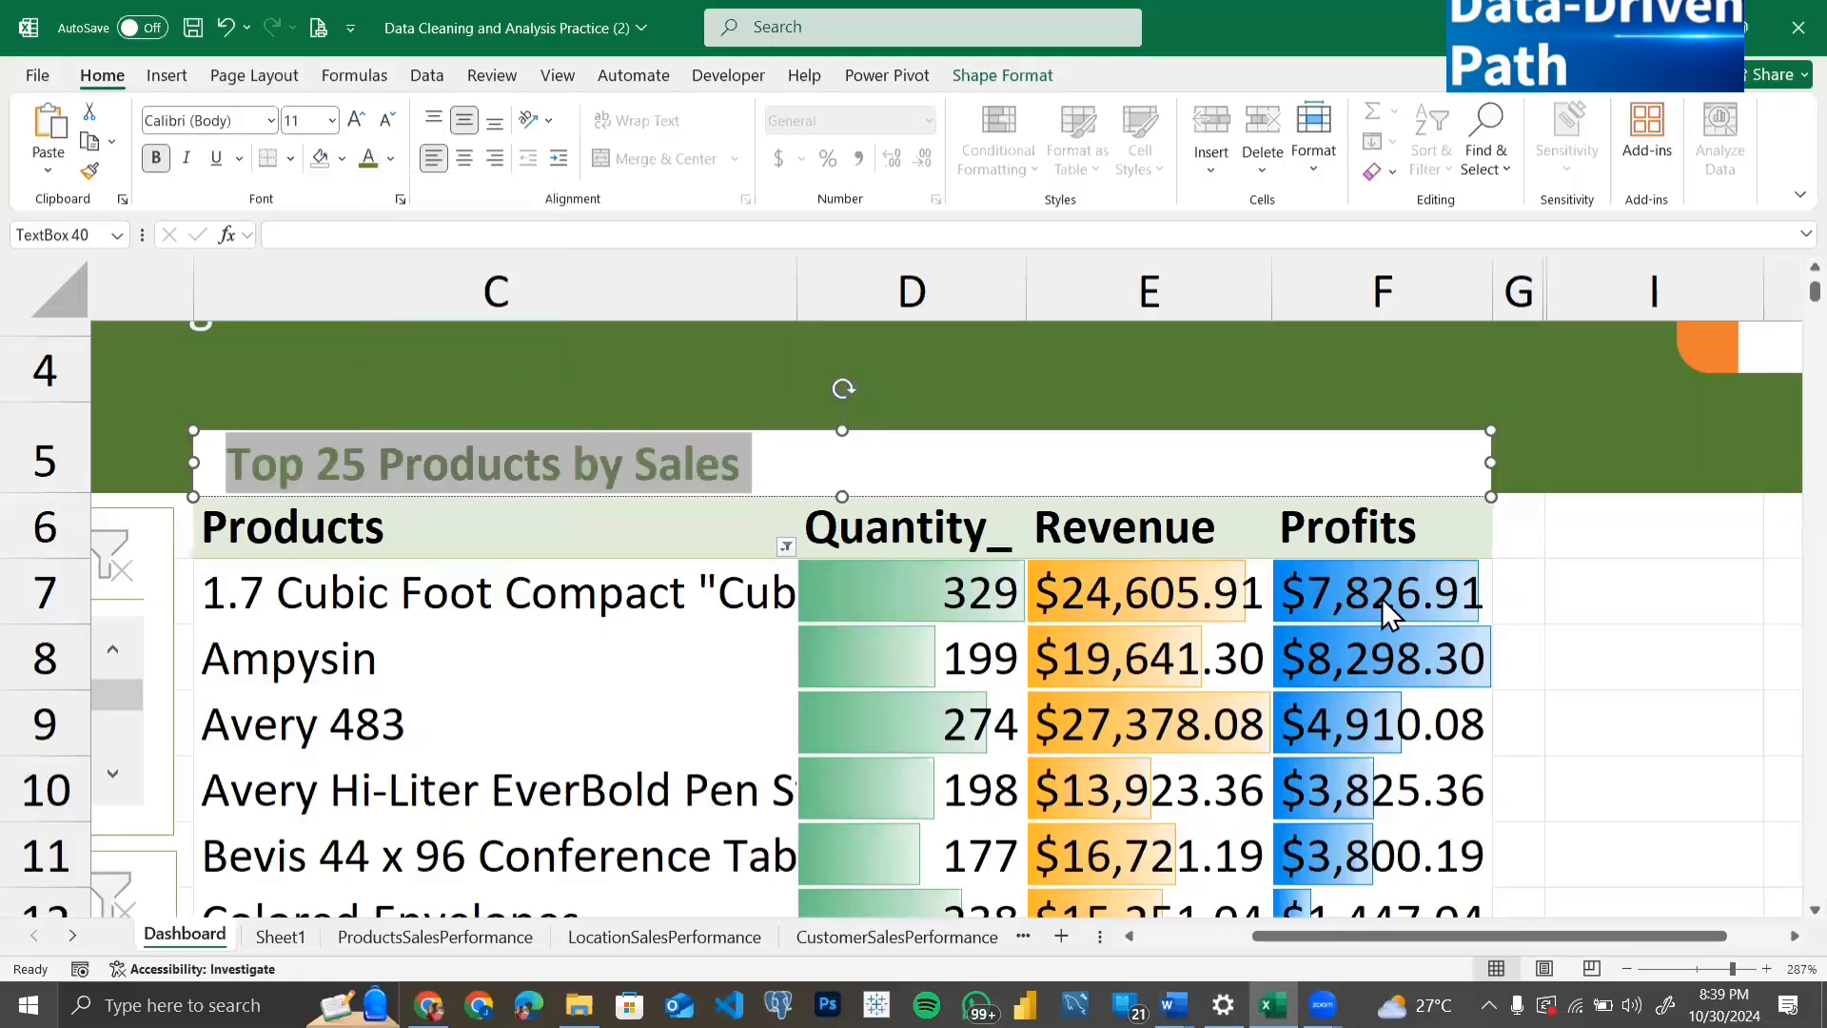
pyautogui.click(1563, 625)
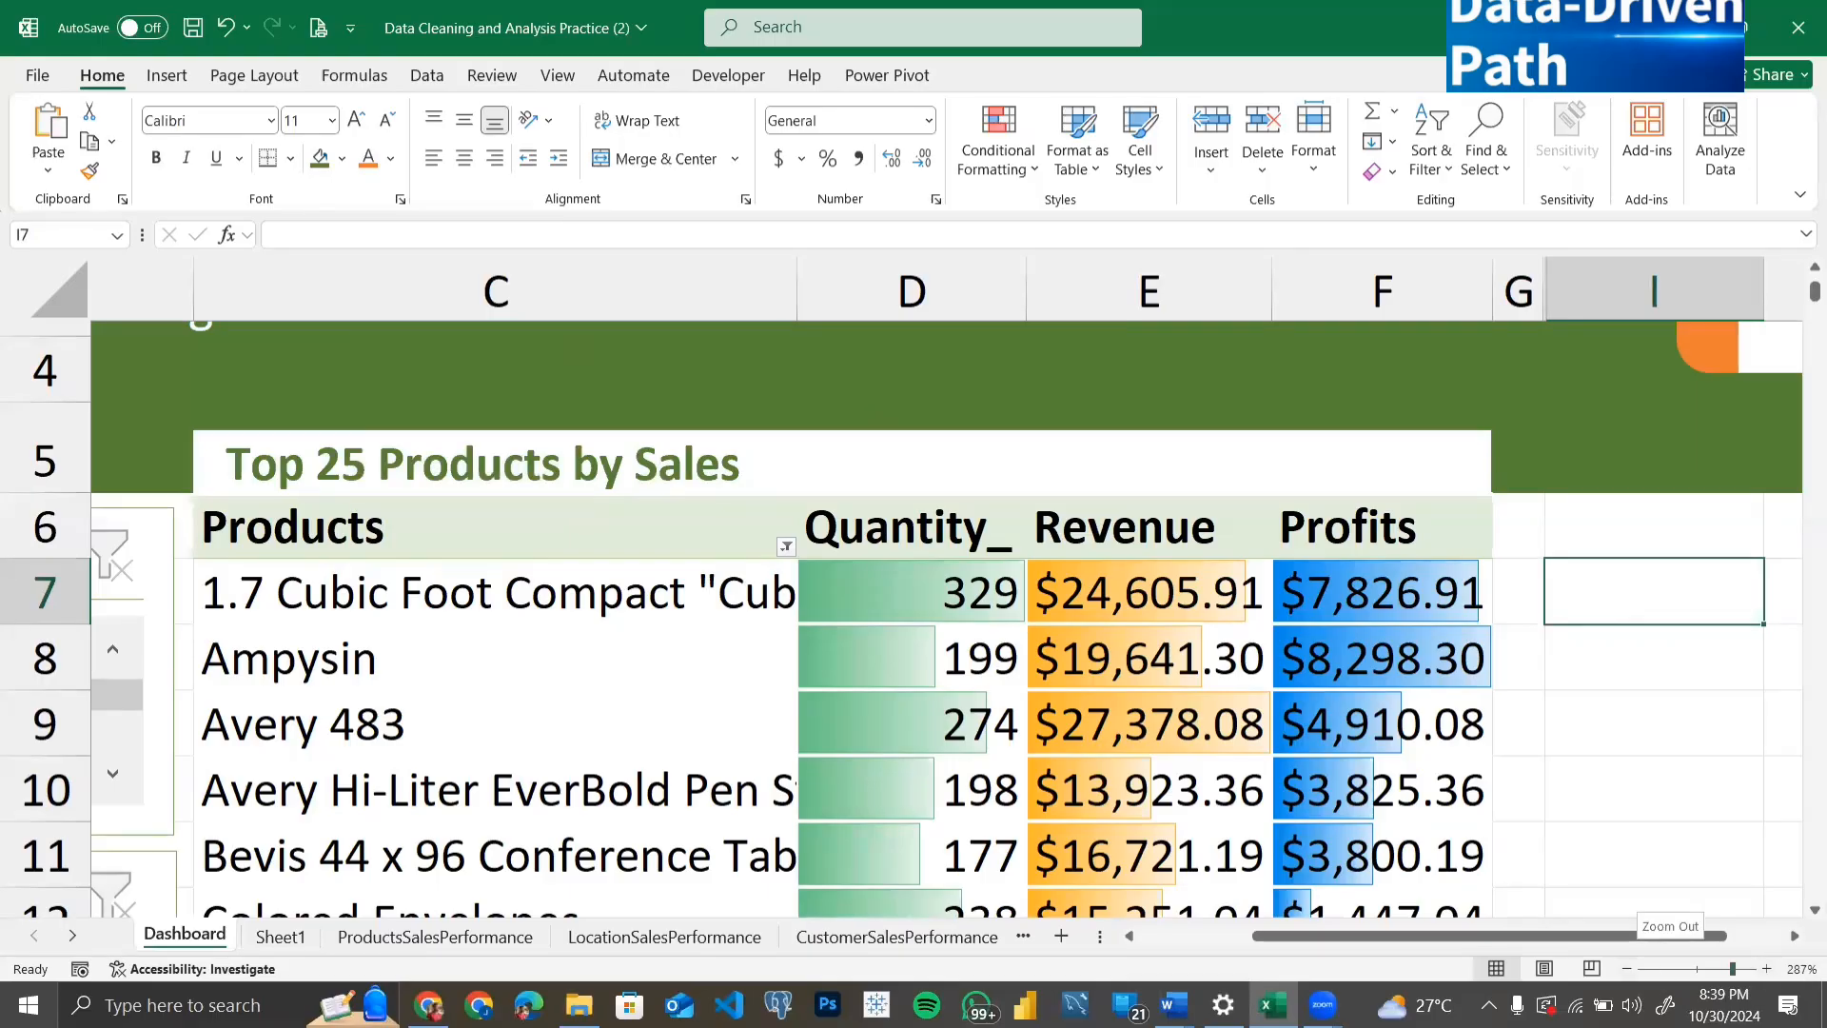
# Step: Return the sheet to about 100% zoom and widen the Revenue and Profits columns so their amounts display fully
pyautogui.click(1699, 967)
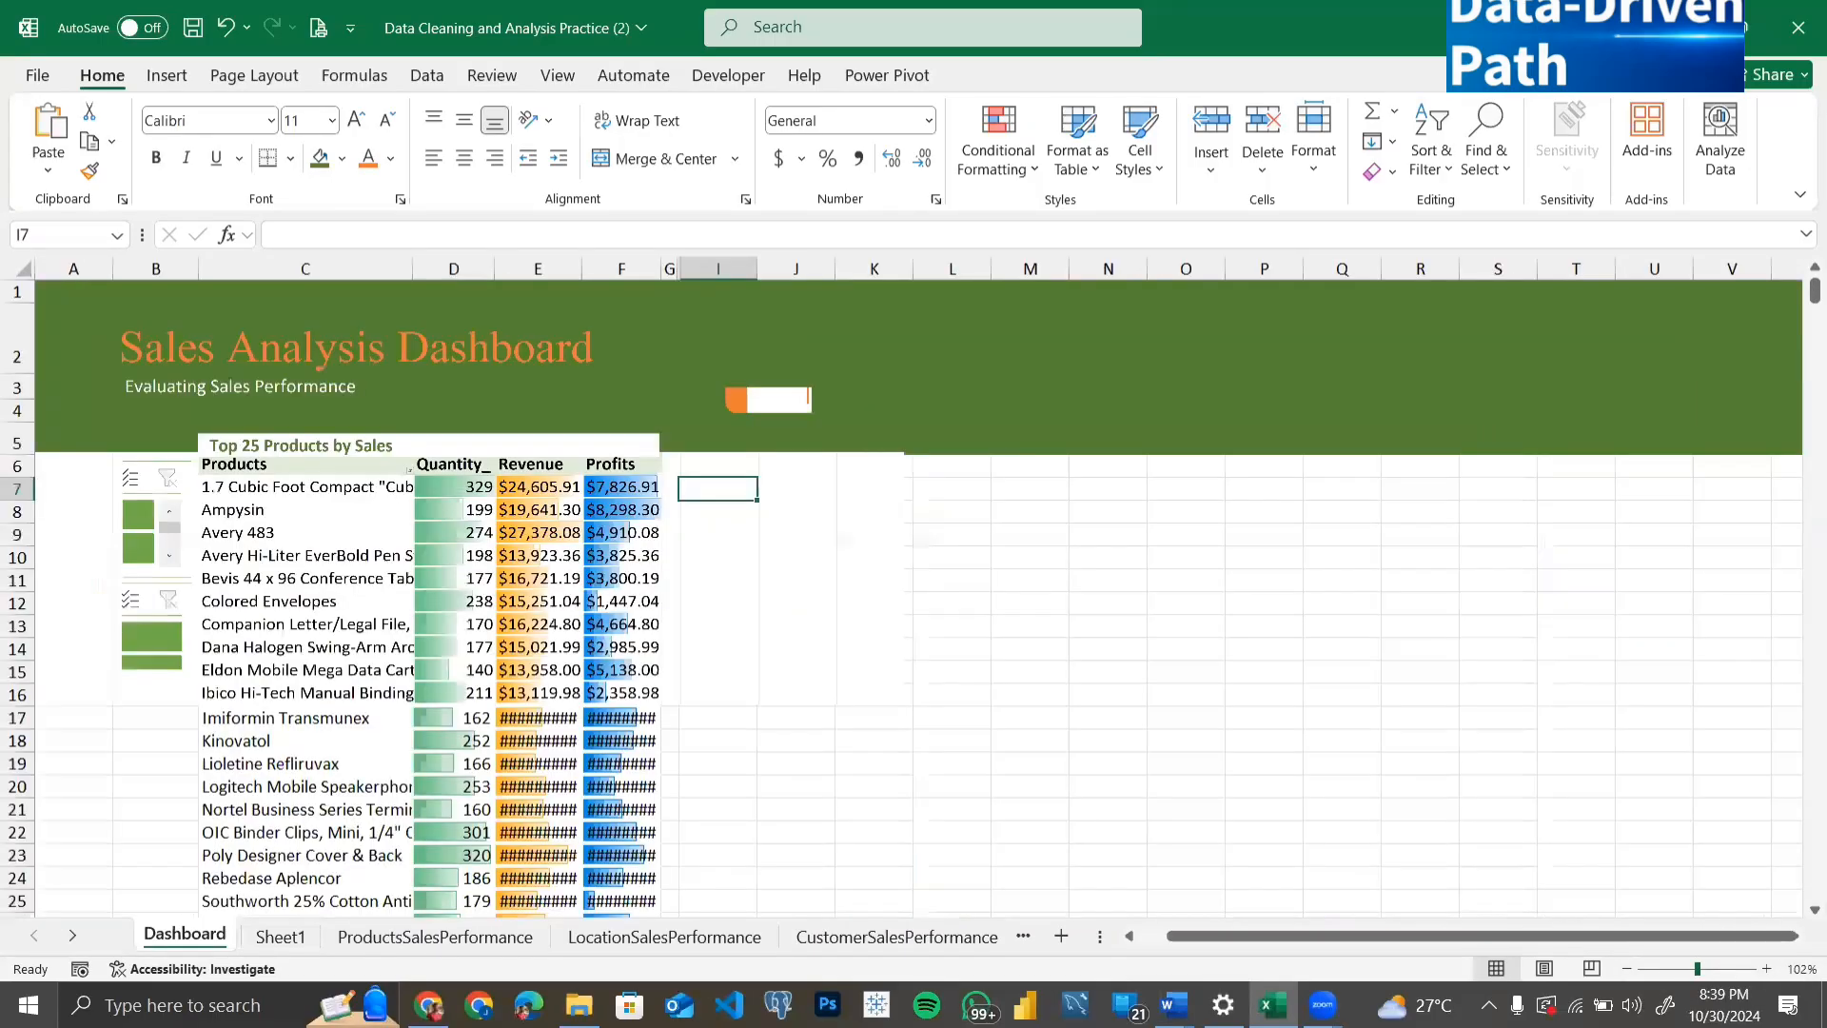
pyautogui.click(1014, 666)
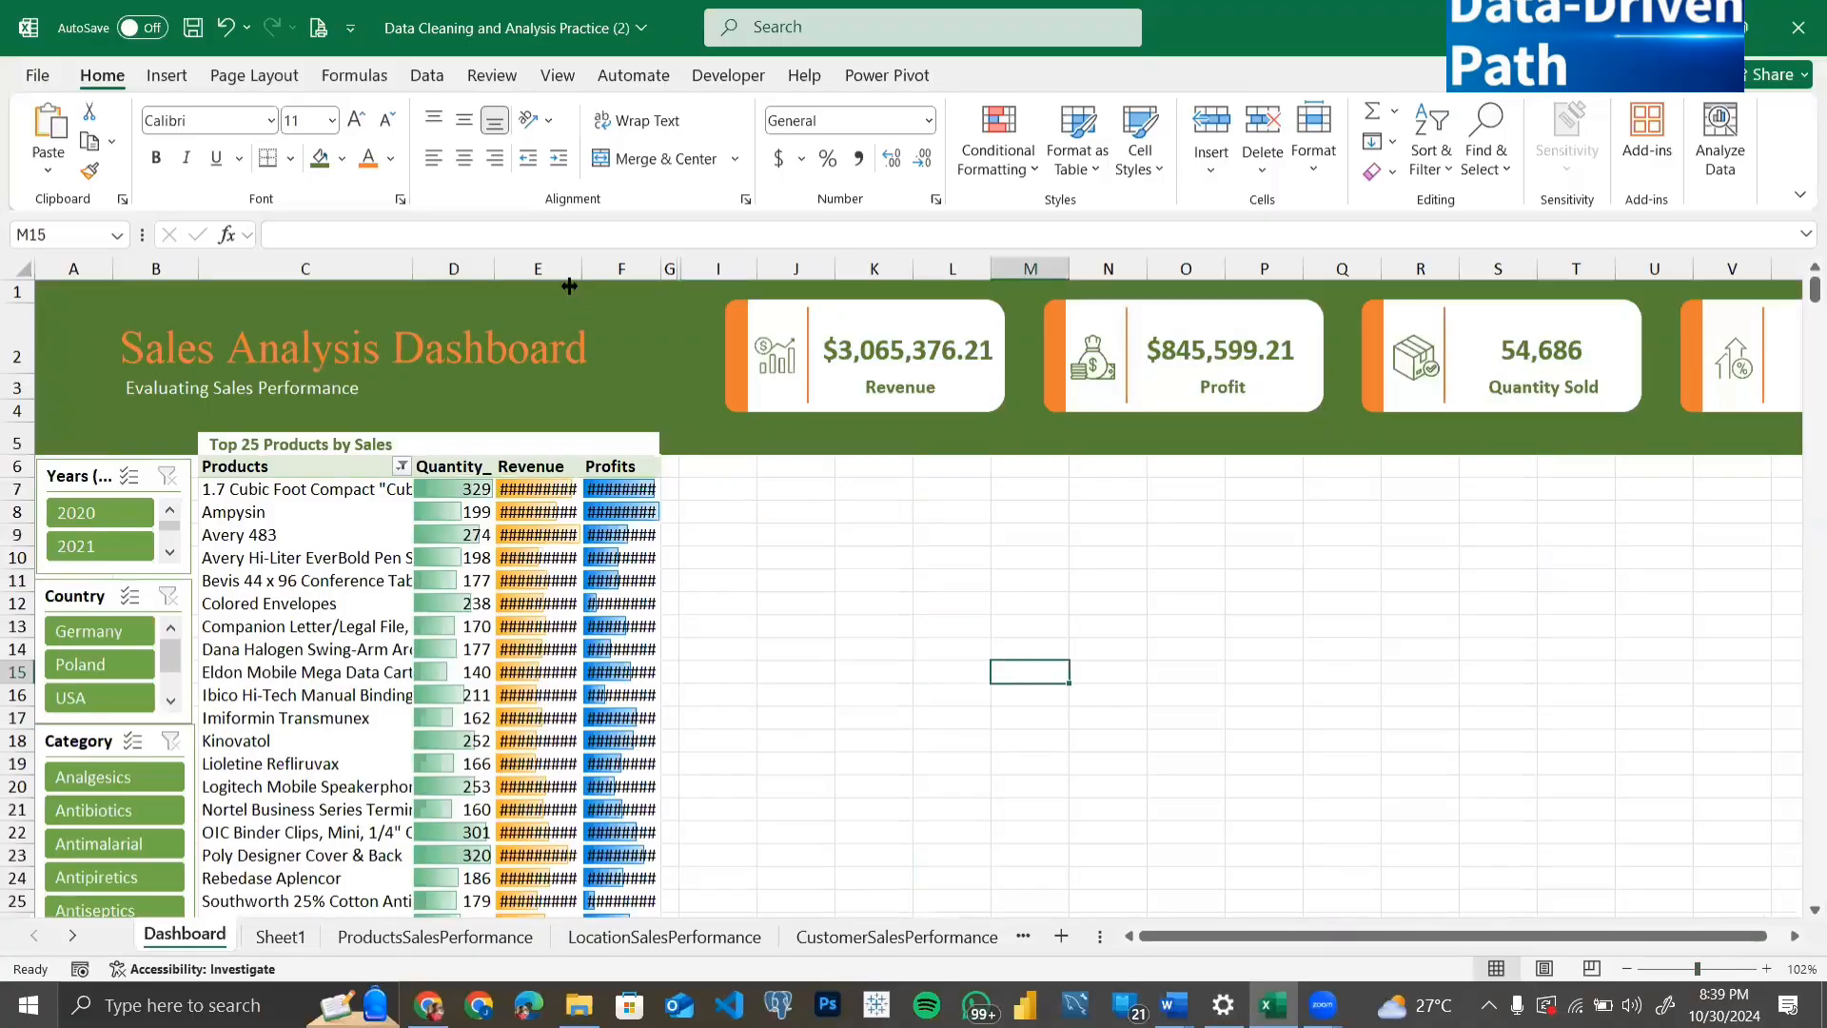
pyautogui.moveTo(580, 270); pyautogui.dragTo(673, 274)
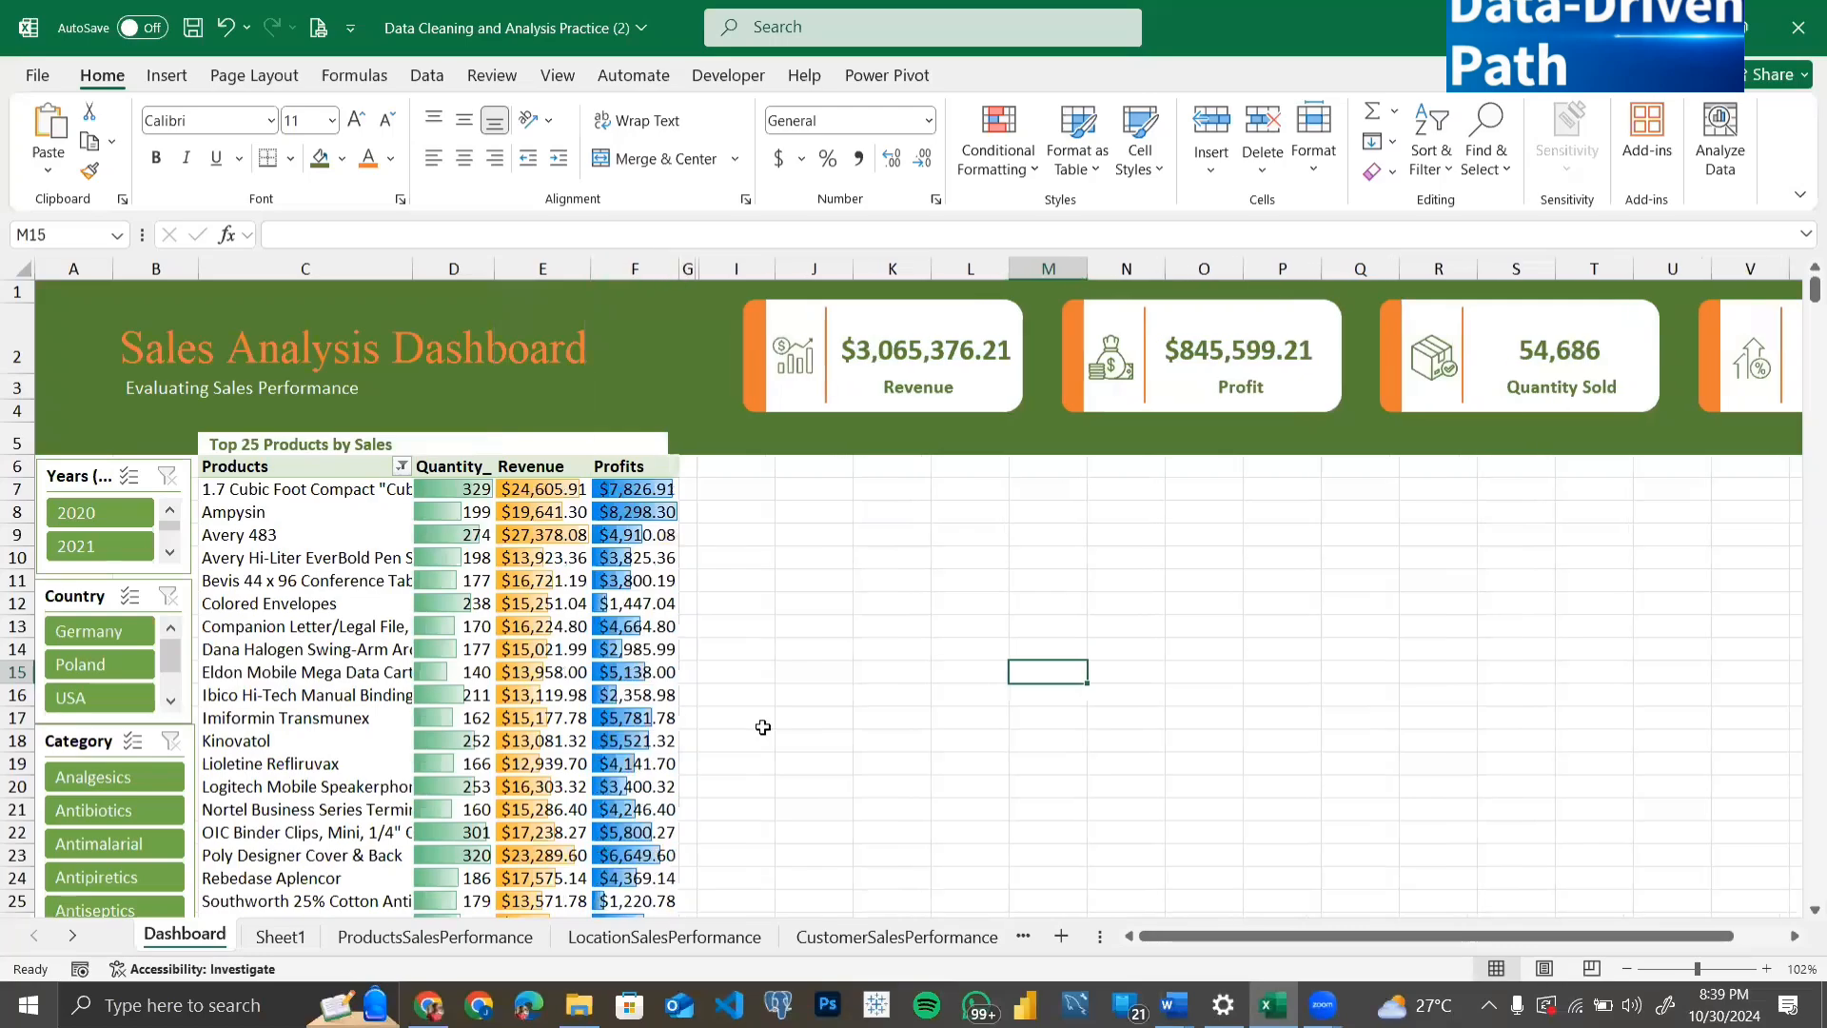
# Step: Narrow the empty spacer column G beside the PivotTable to almost nothing
pyautogui.scroll(-3, 764, 727)
pyautogui.scroll(3, 763, 727)
pyautogui.scroll(-1, 850, 731)
pyautogui.scroll(-1, 868, 698)
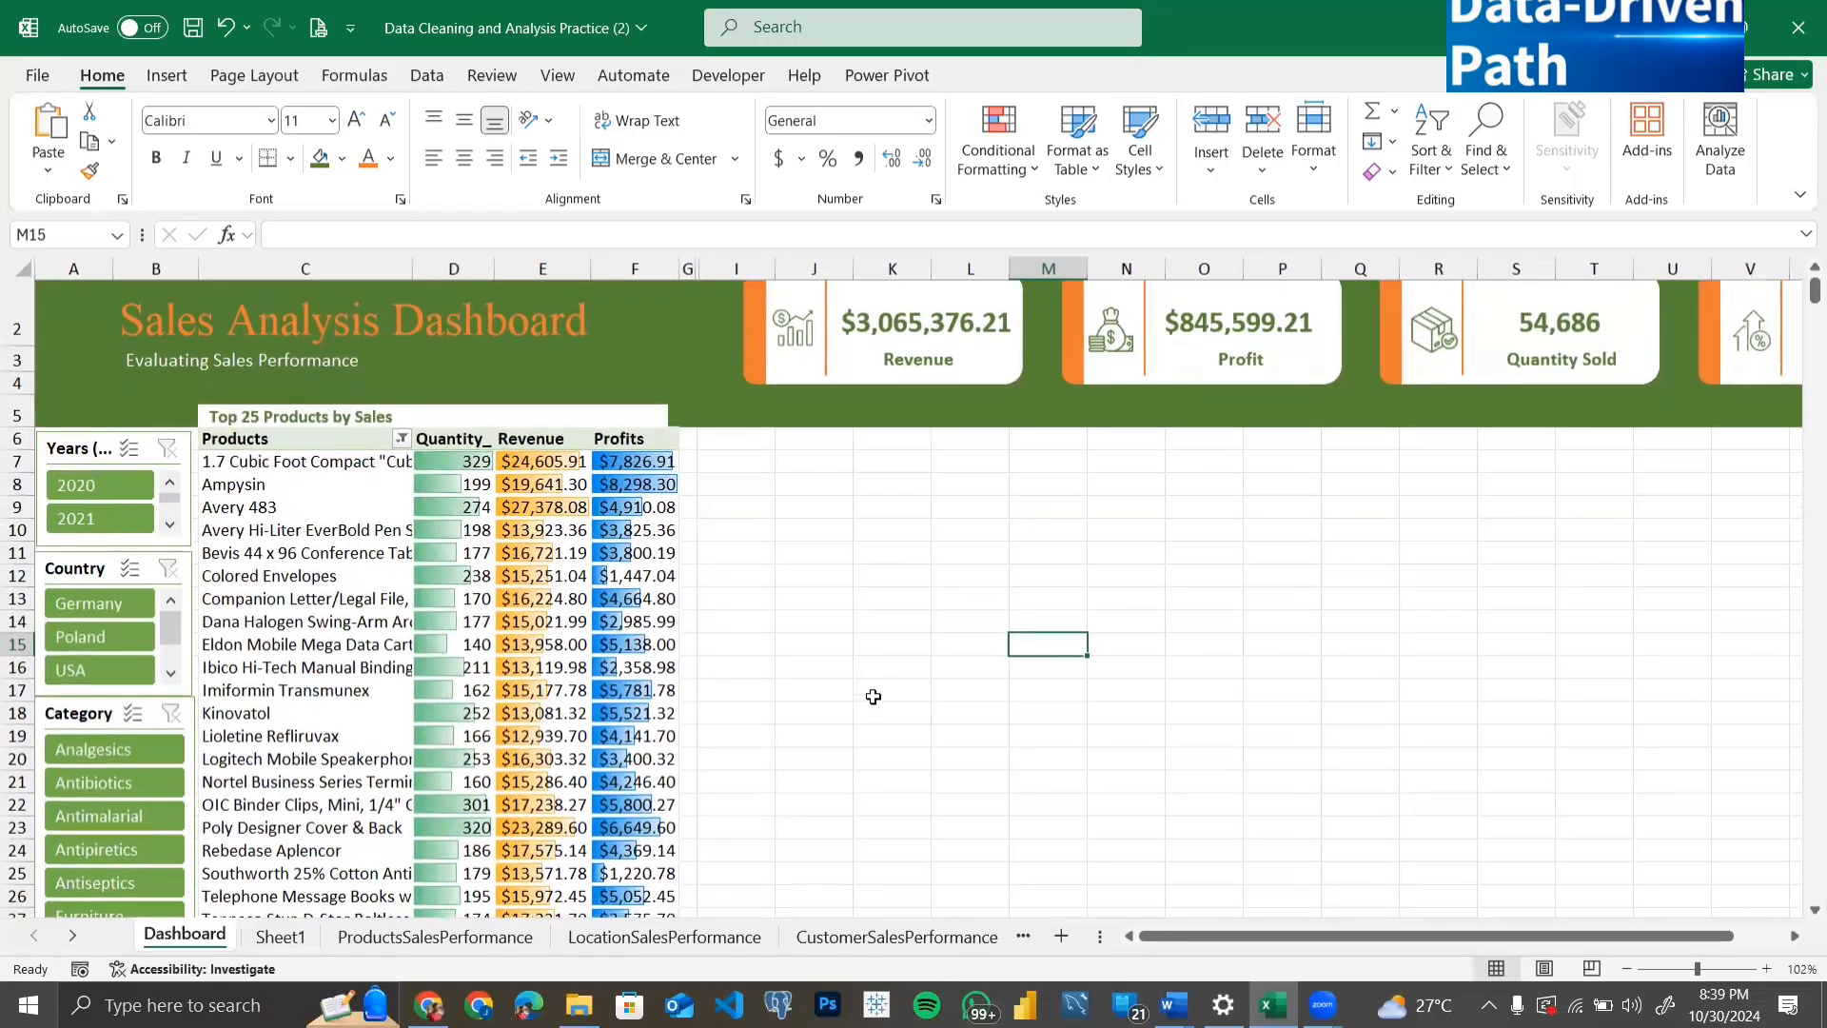
pyautogui.scroll(2, 869, 698)
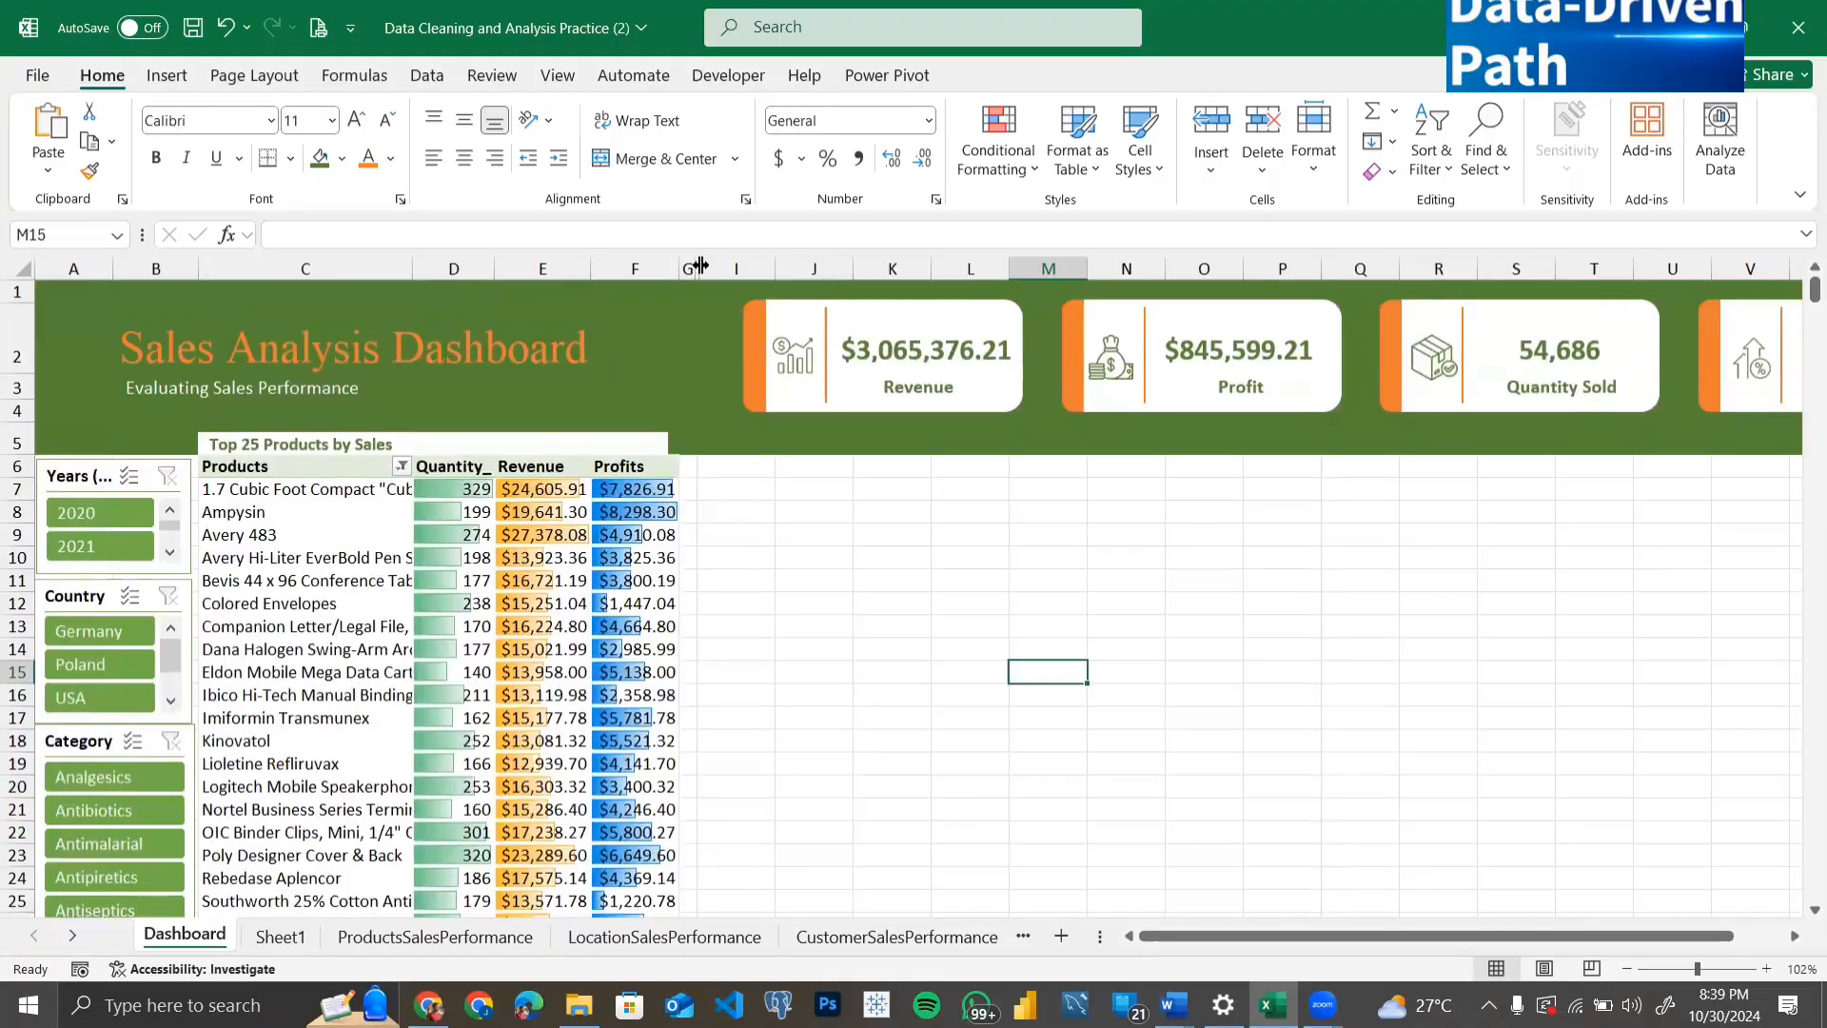
pyautogui.moveTo(699, 266); pyautogui.dragTo(682, 268)
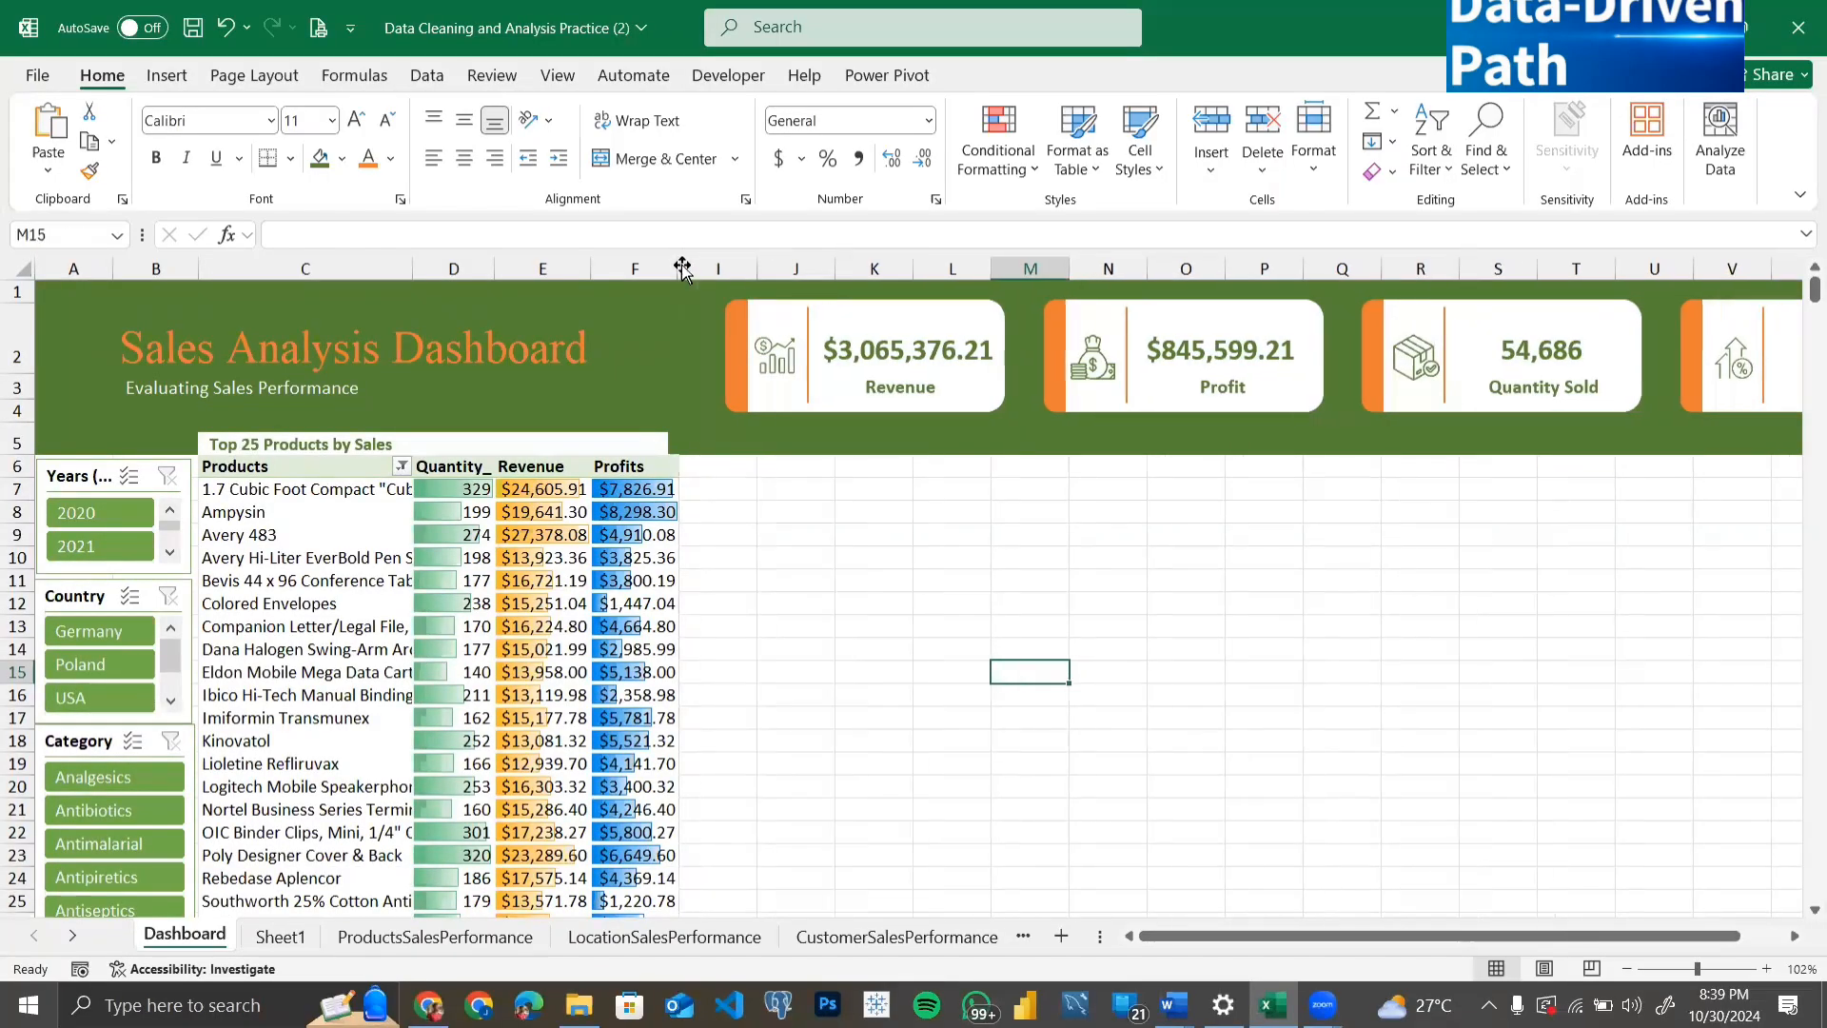
pyautogui.click(749, 553)
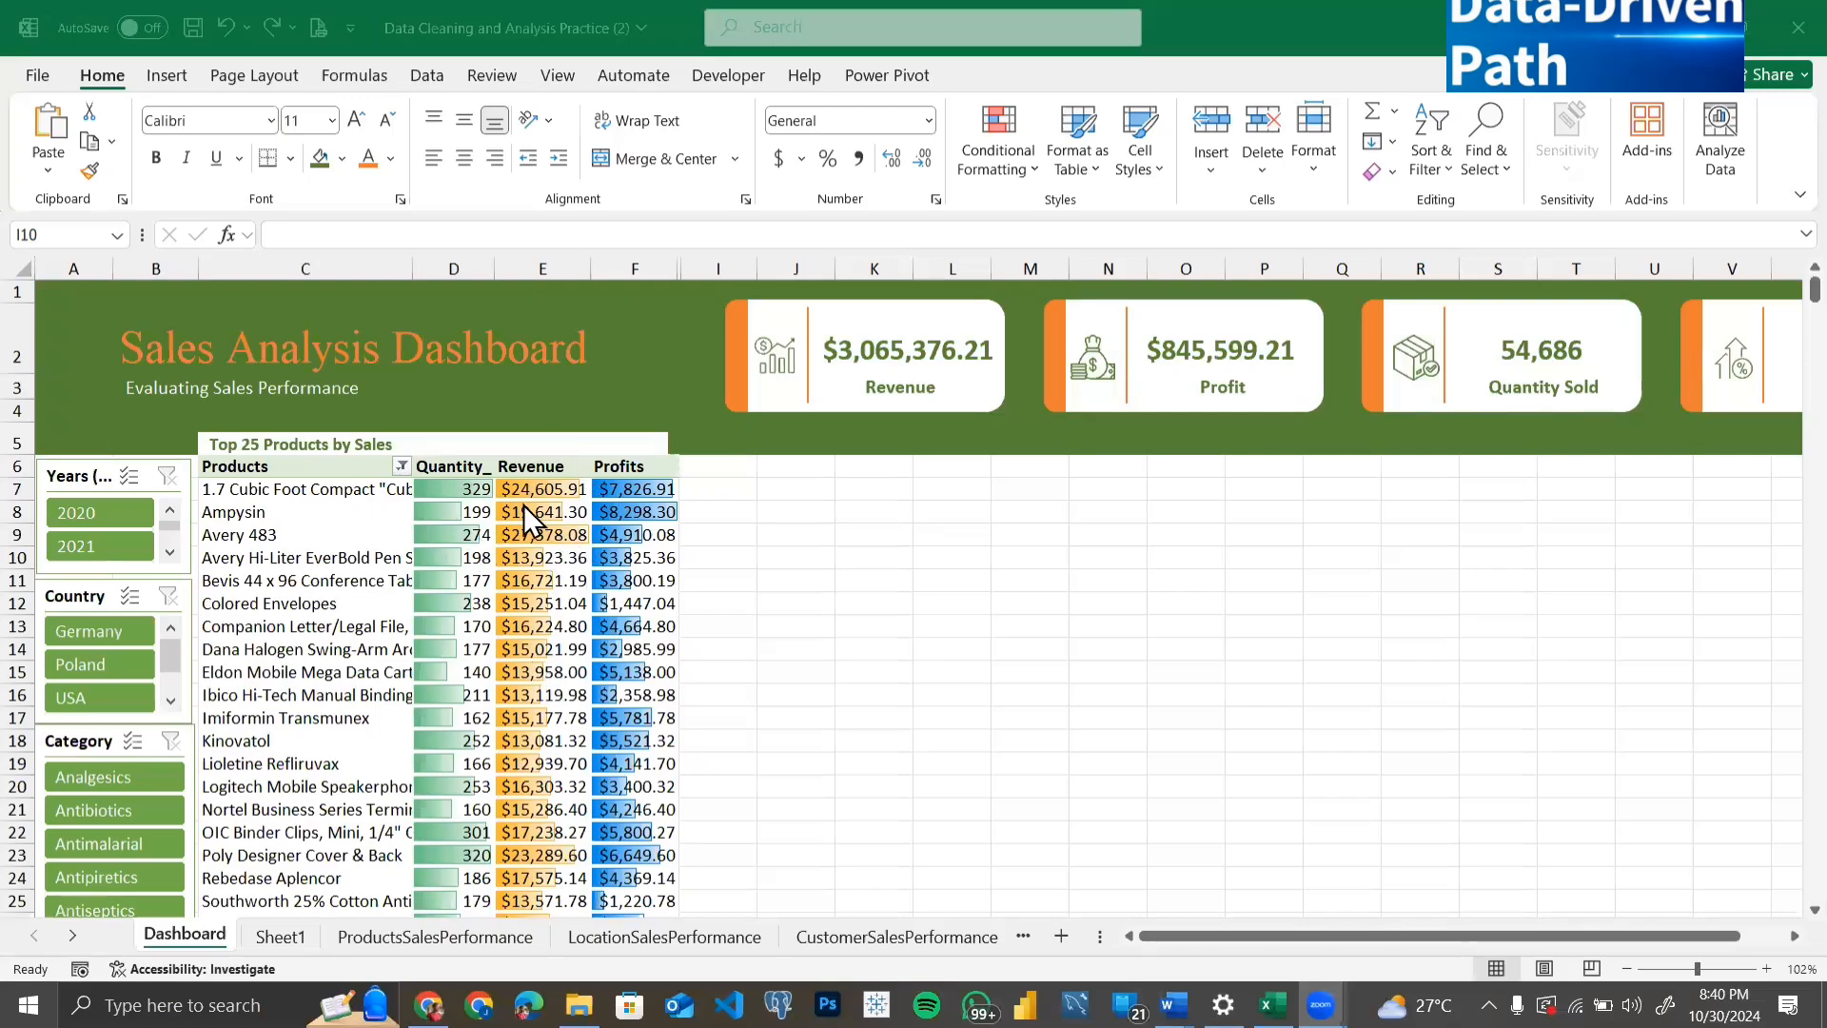
# Step: Examine the data bars to identify the products with the highest Quantity, Revenue and Profits values
pyautogui.scroll(-20, 537, 561)
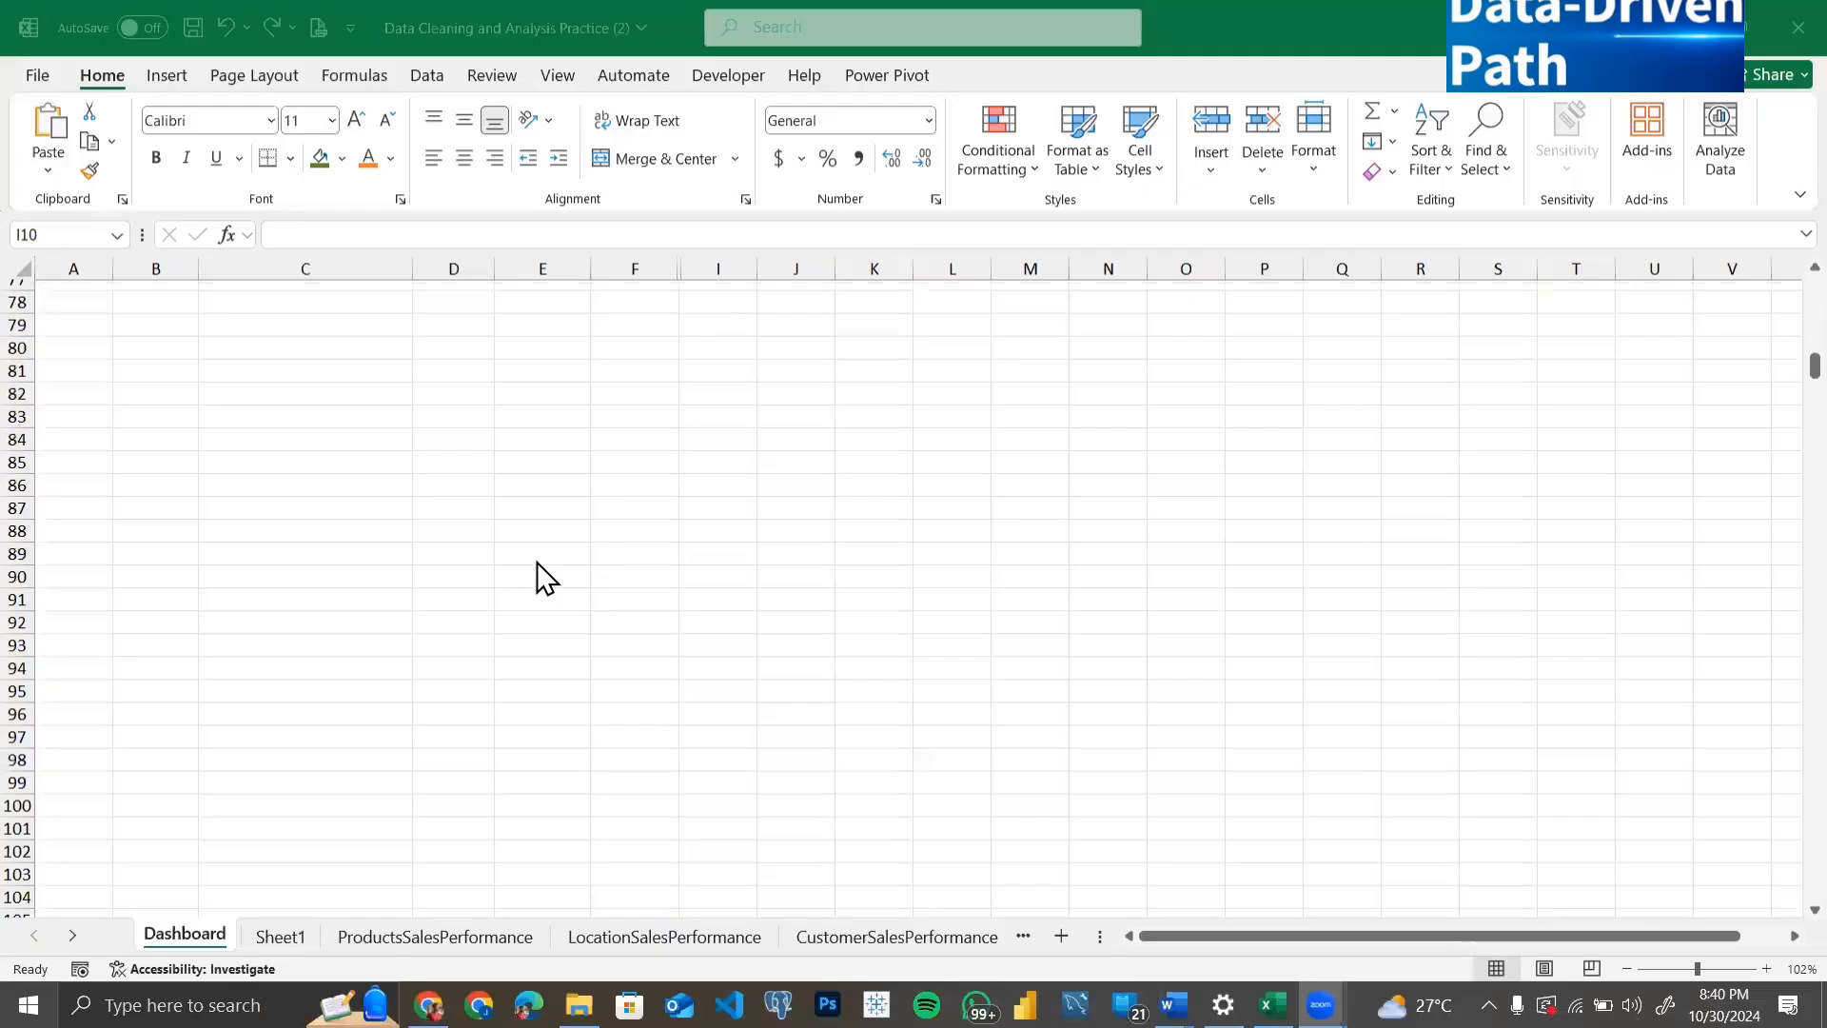
pyautogui.scroll(20, 571, 576)
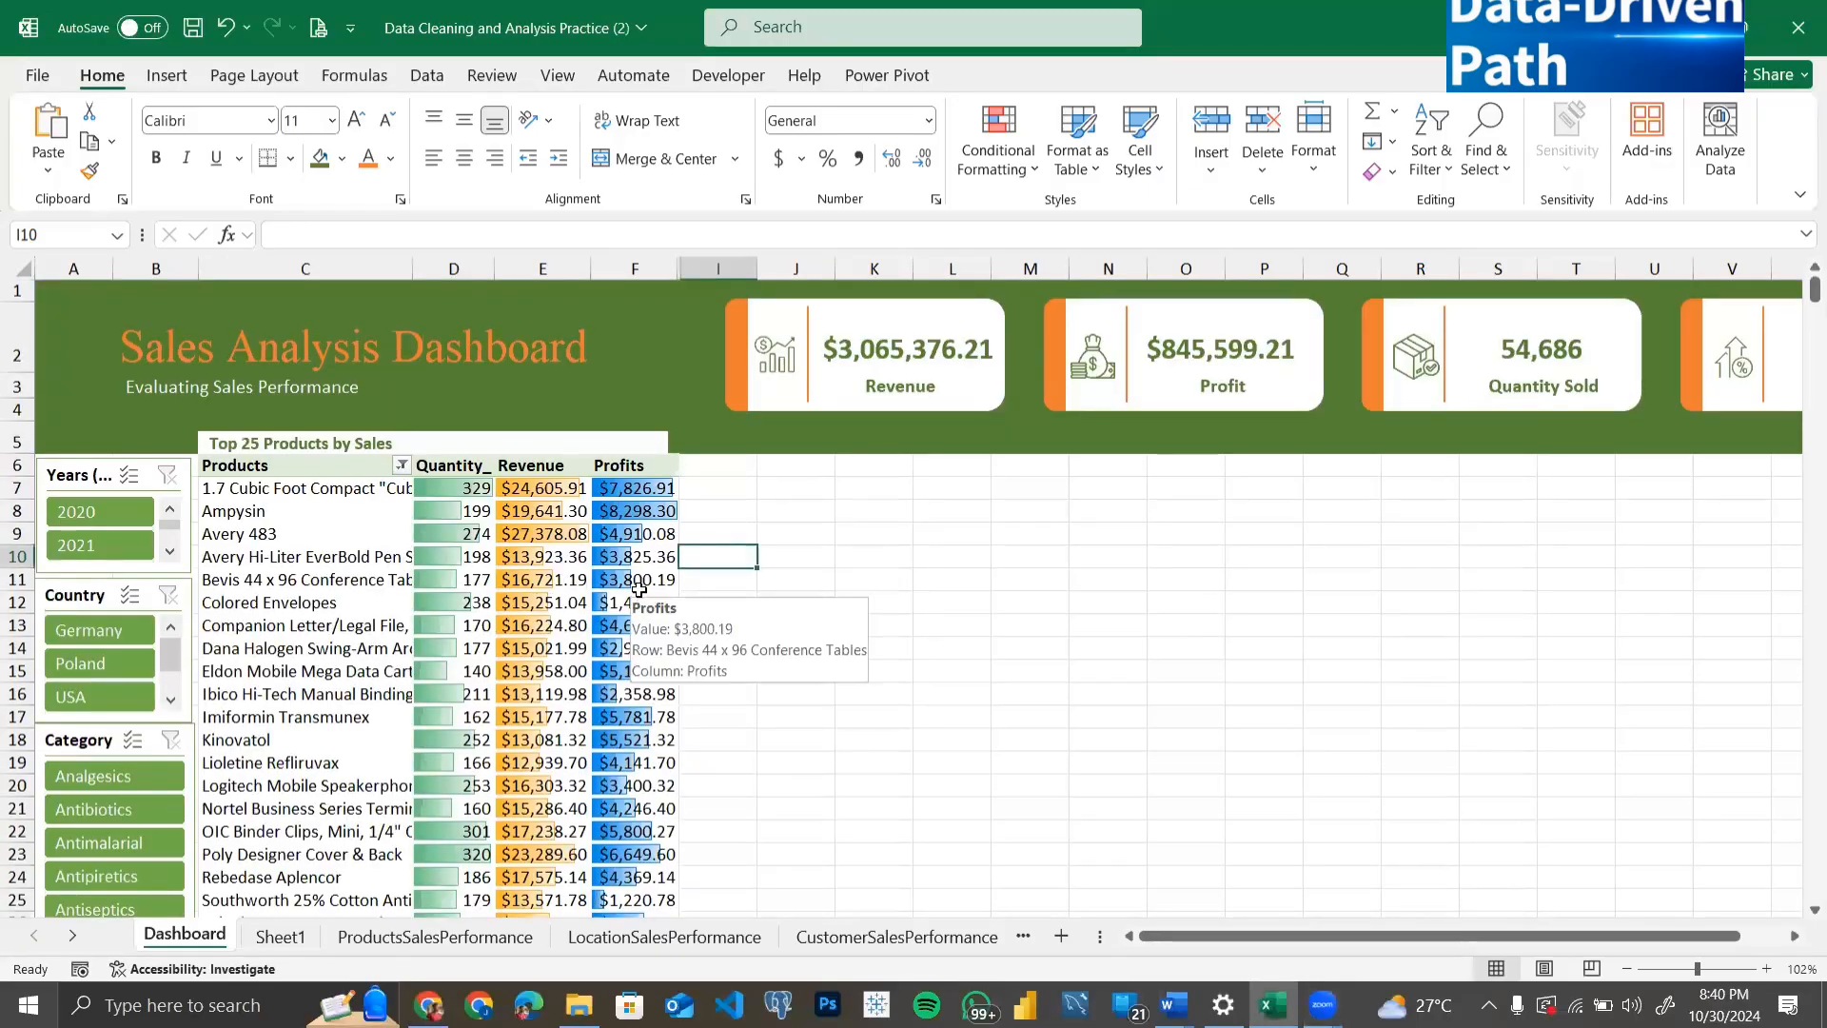
pyautogui.scroll(-2, 640, 590)
pyautogui.scroll(1, 640, 590)
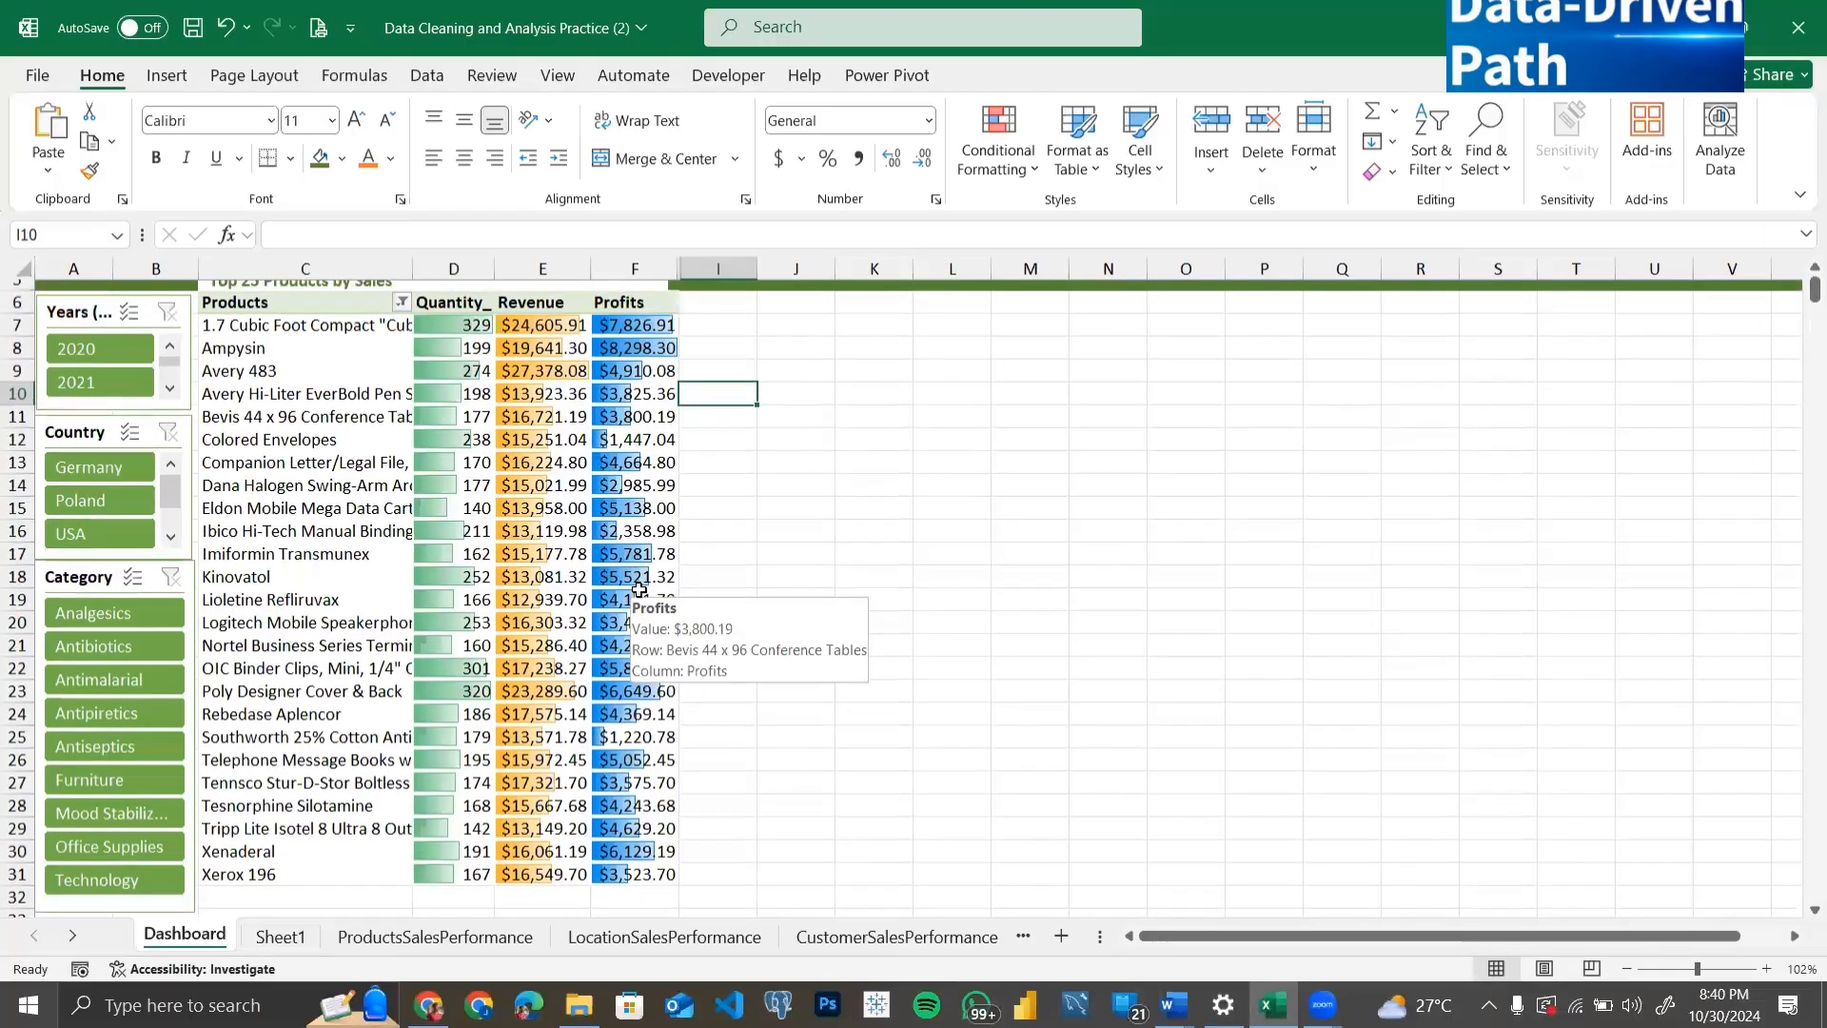
pyautogui.click(550, 372)
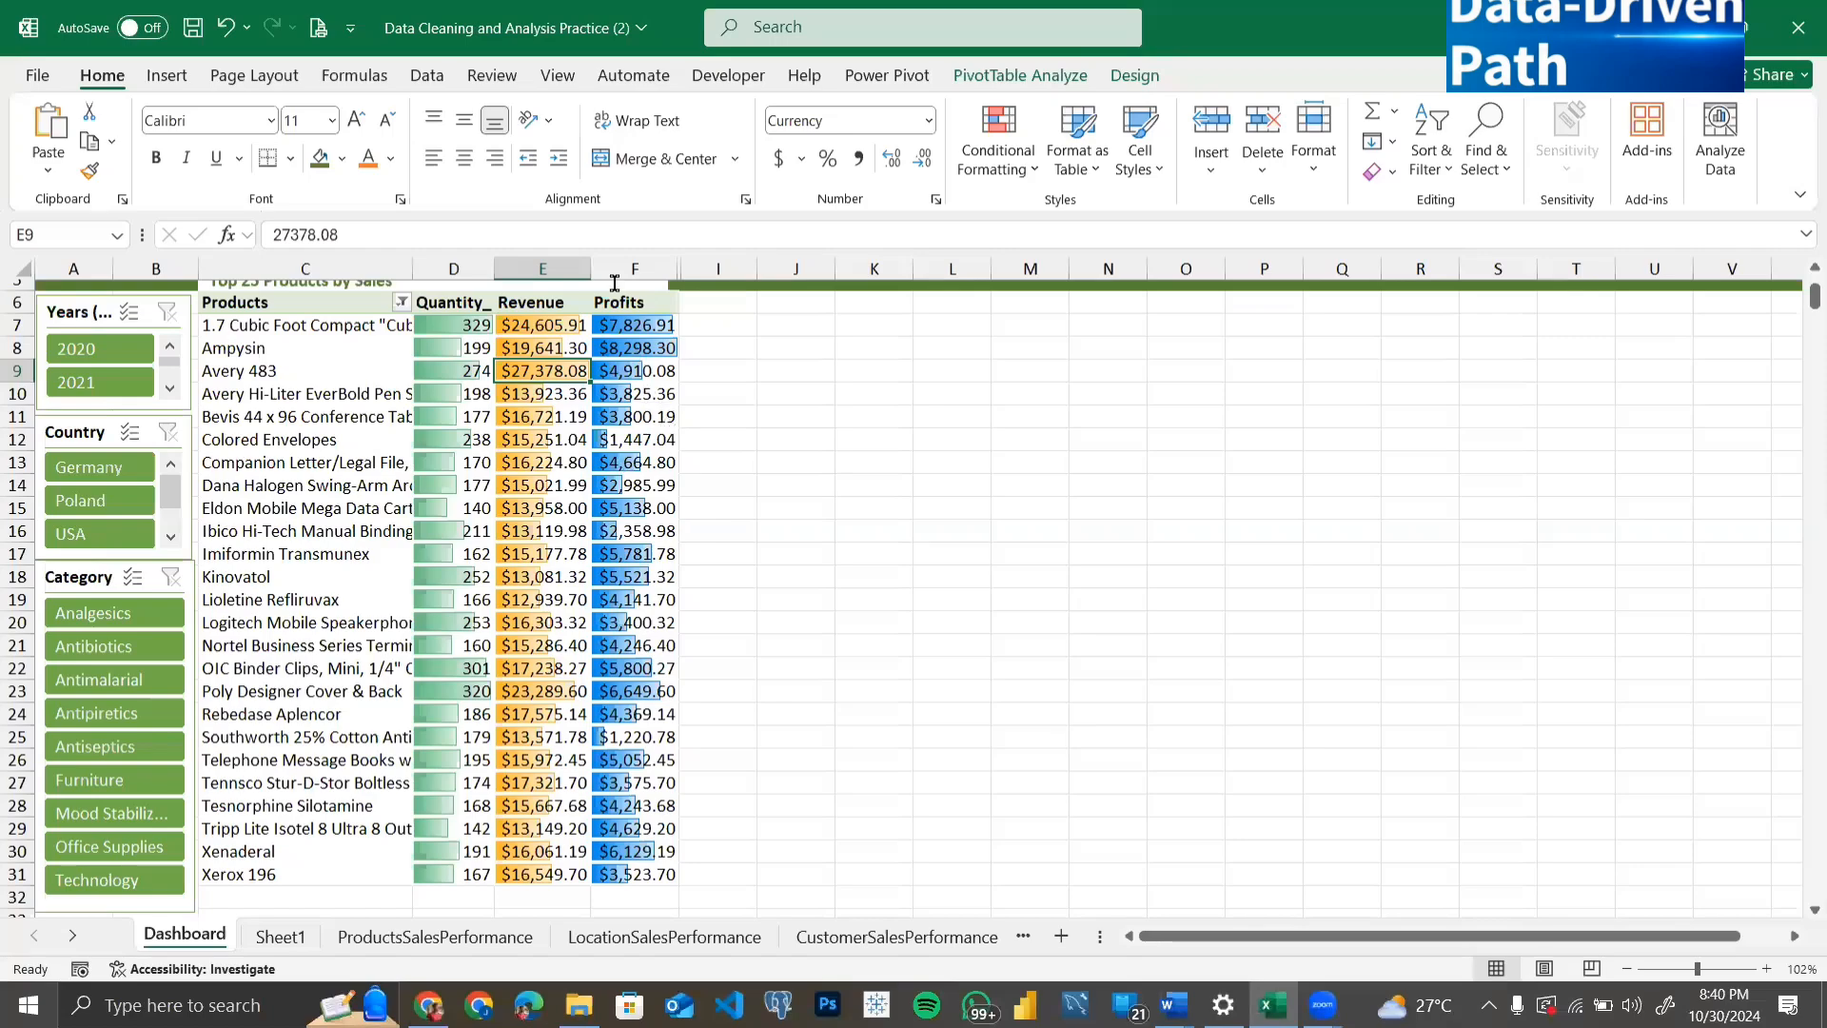
pyautogui.click(618, 348)
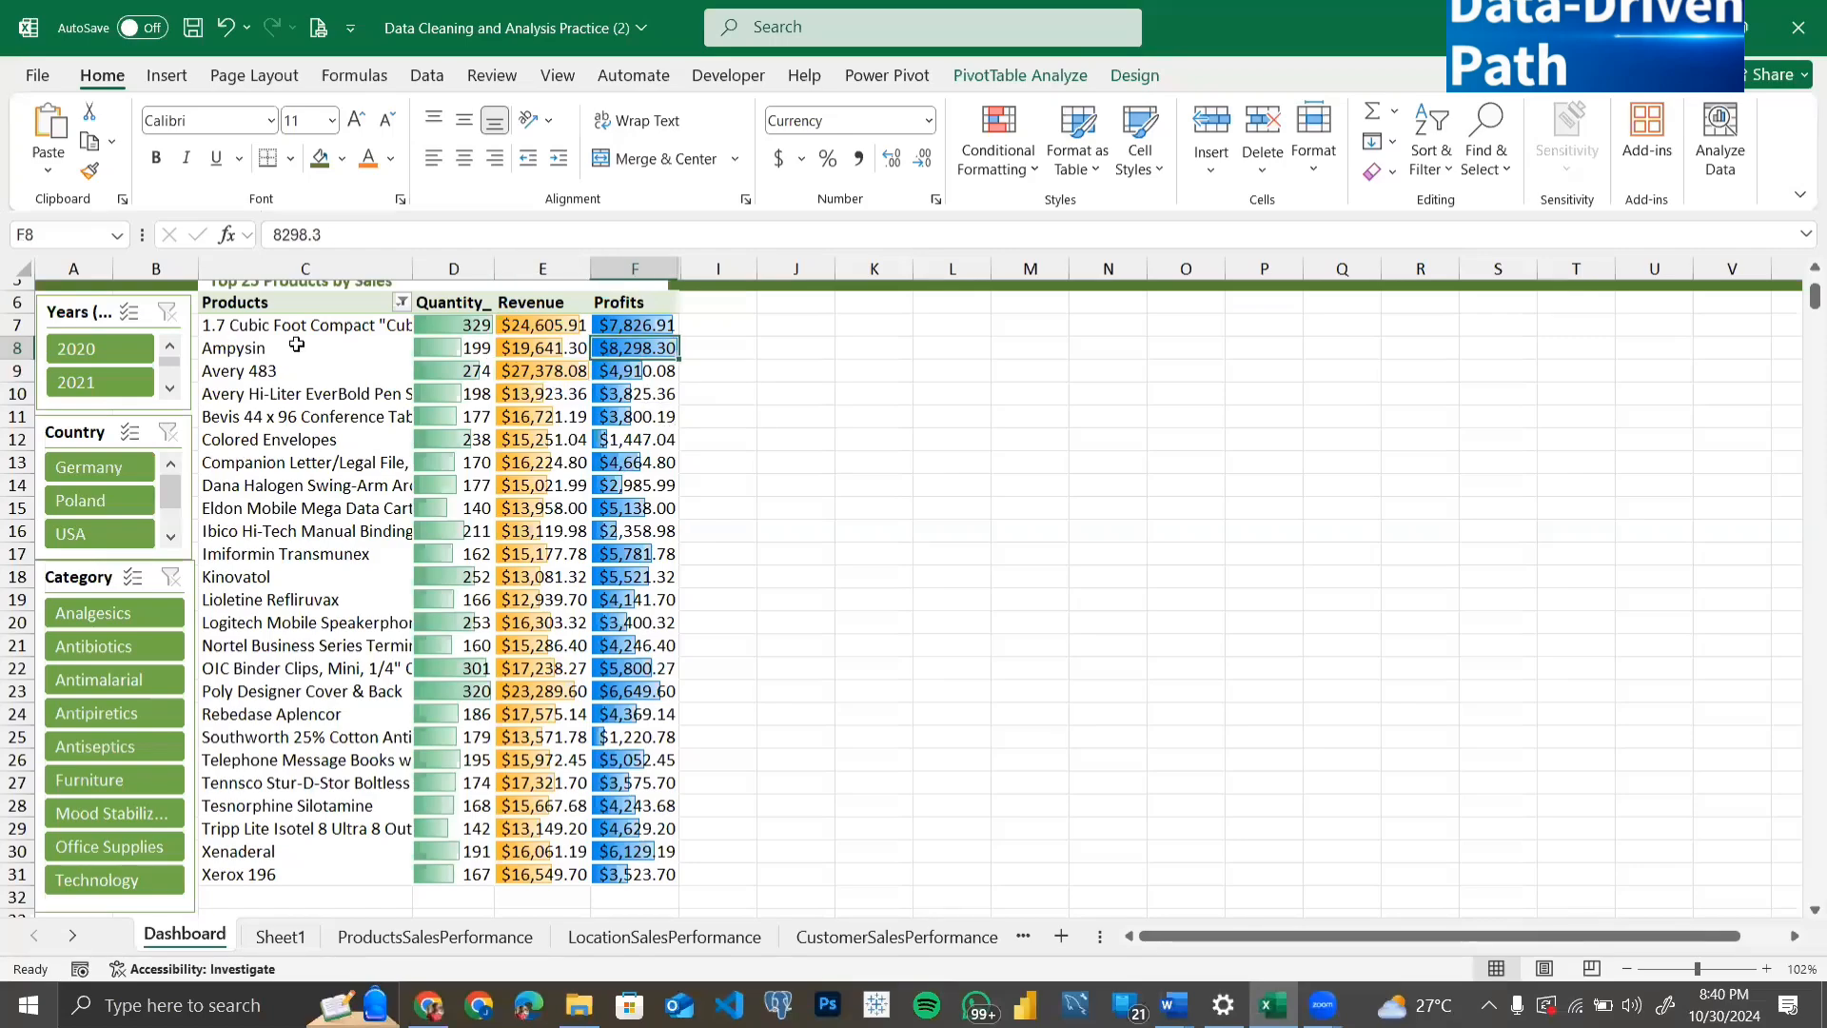
pyautogui.click(280, 348)
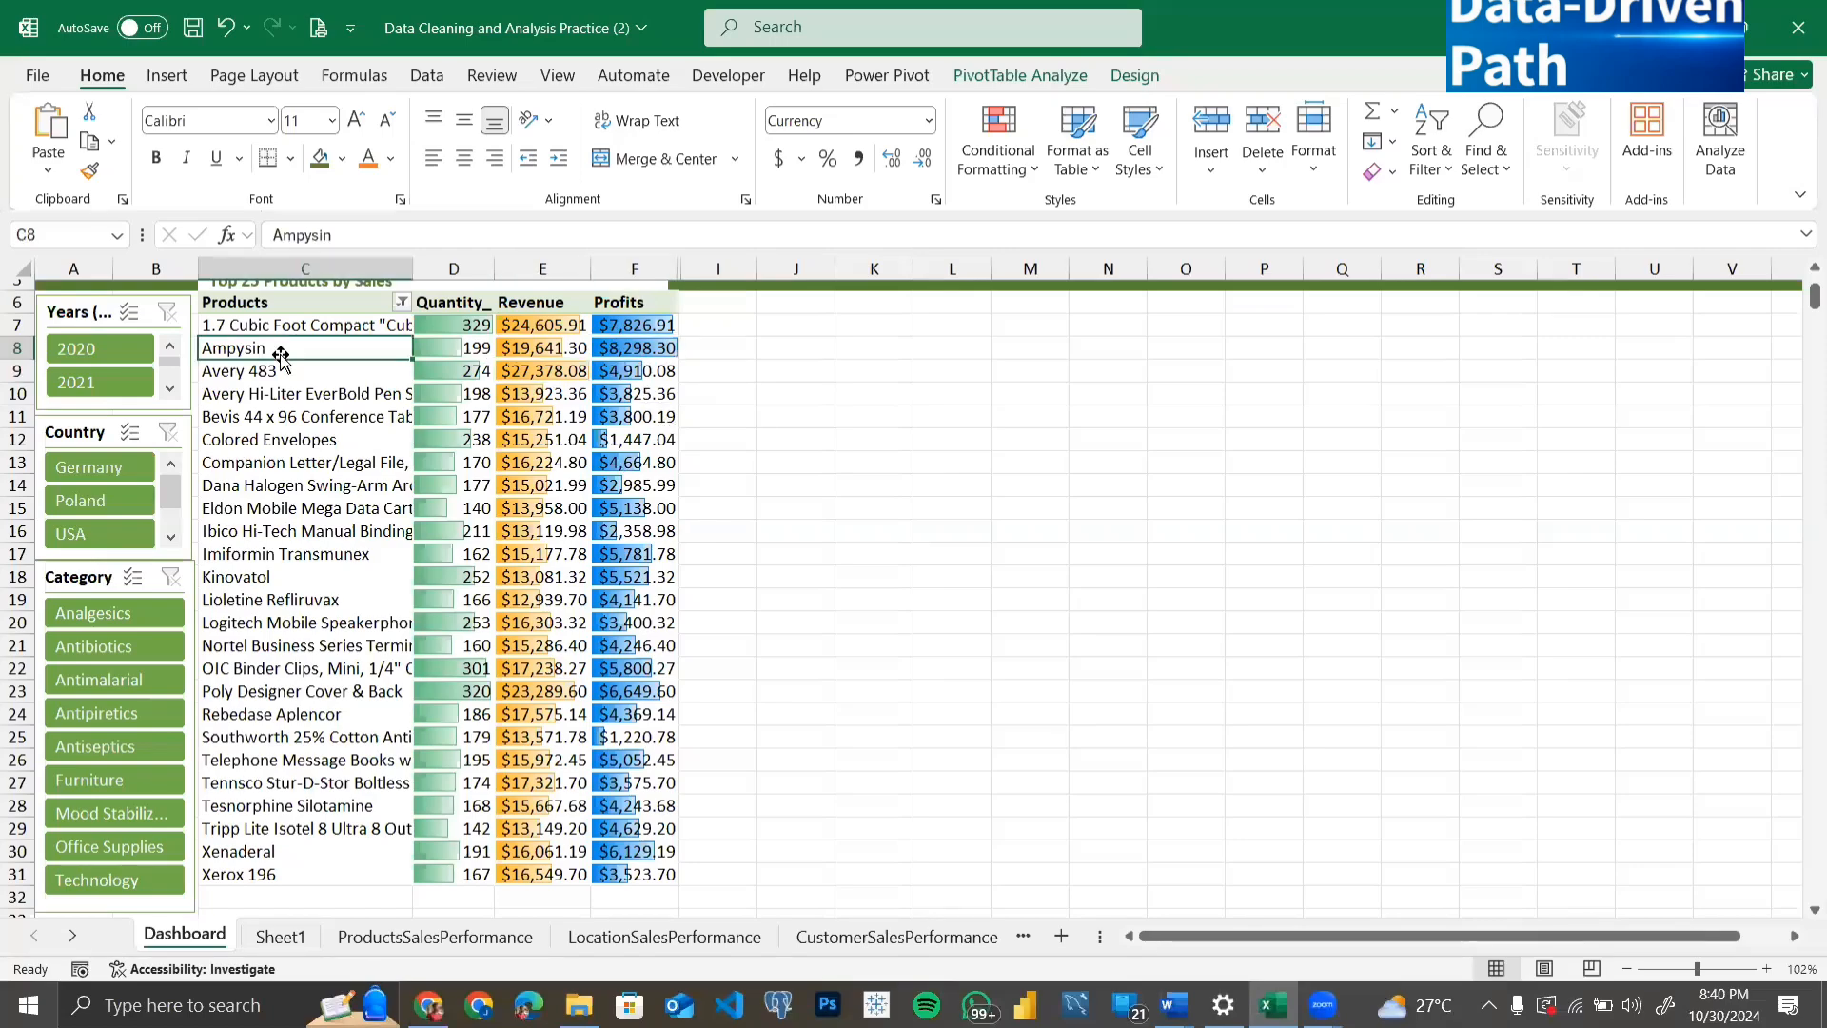
pyautogui.click(548, 371)
pyautogui.click(285, 371)
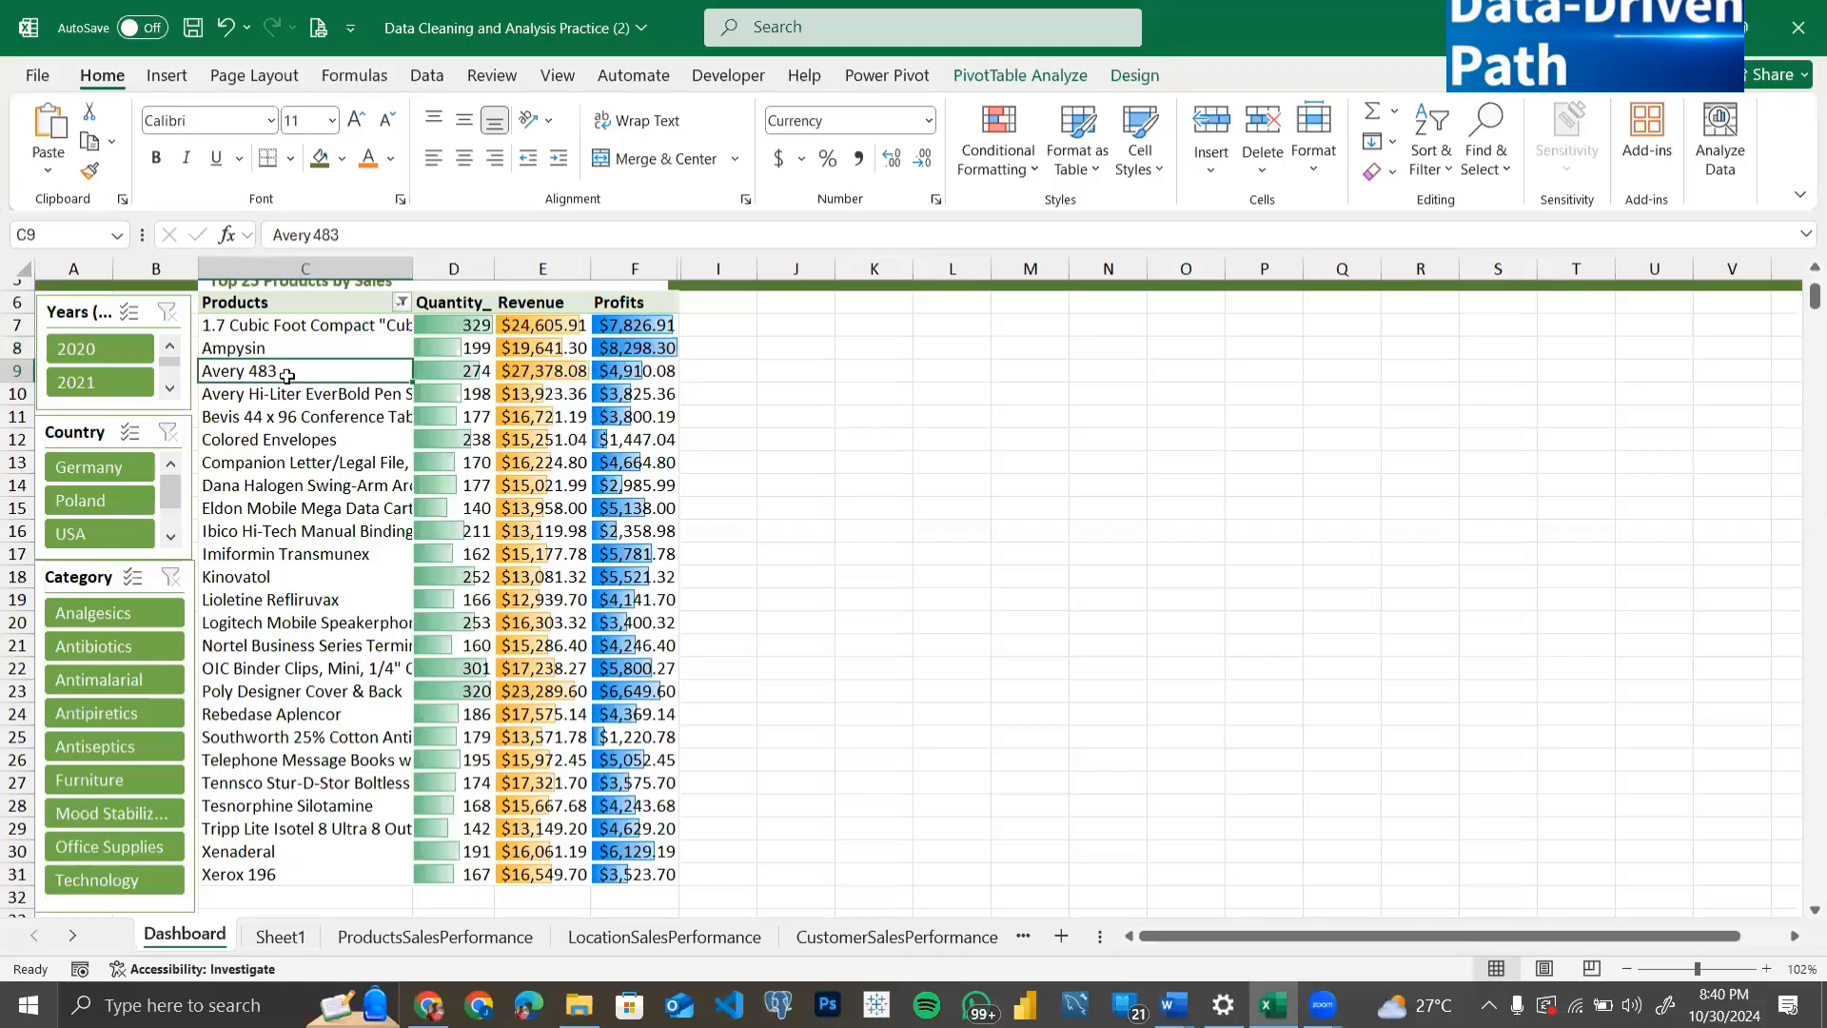
pyautogui.click(453, 322)
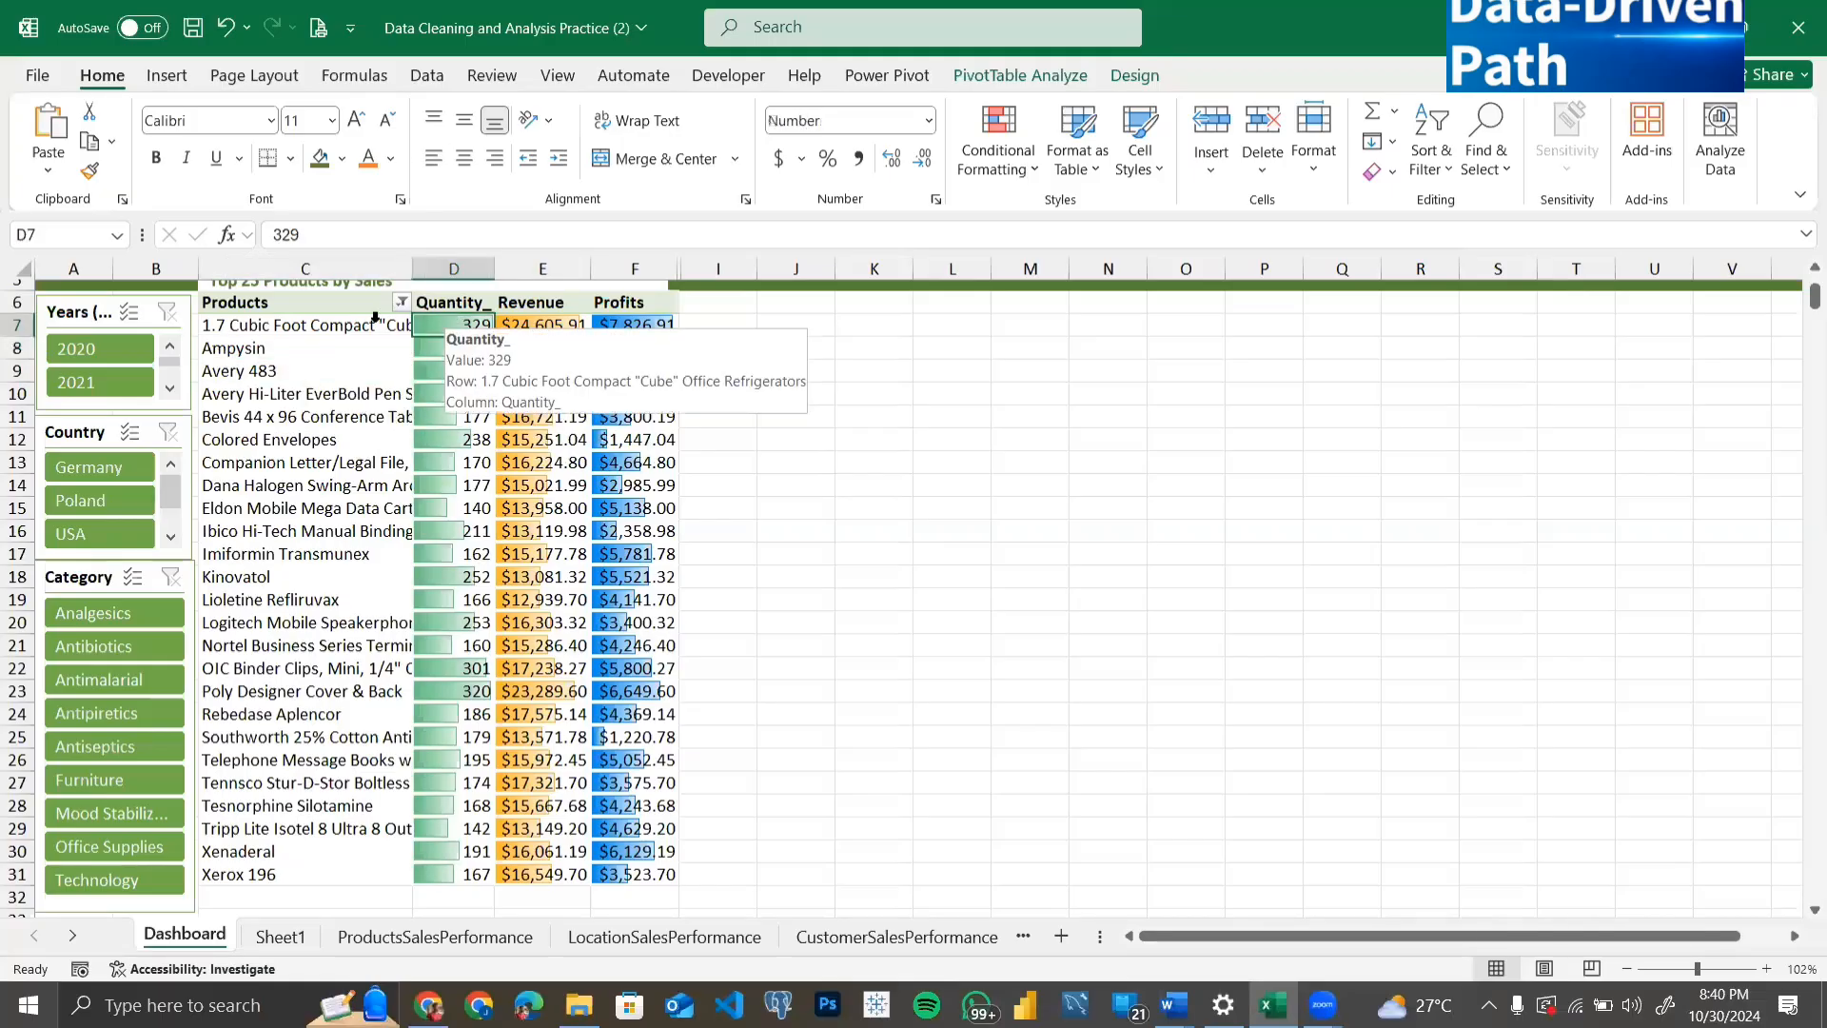
pyautogui.click(324, 334)
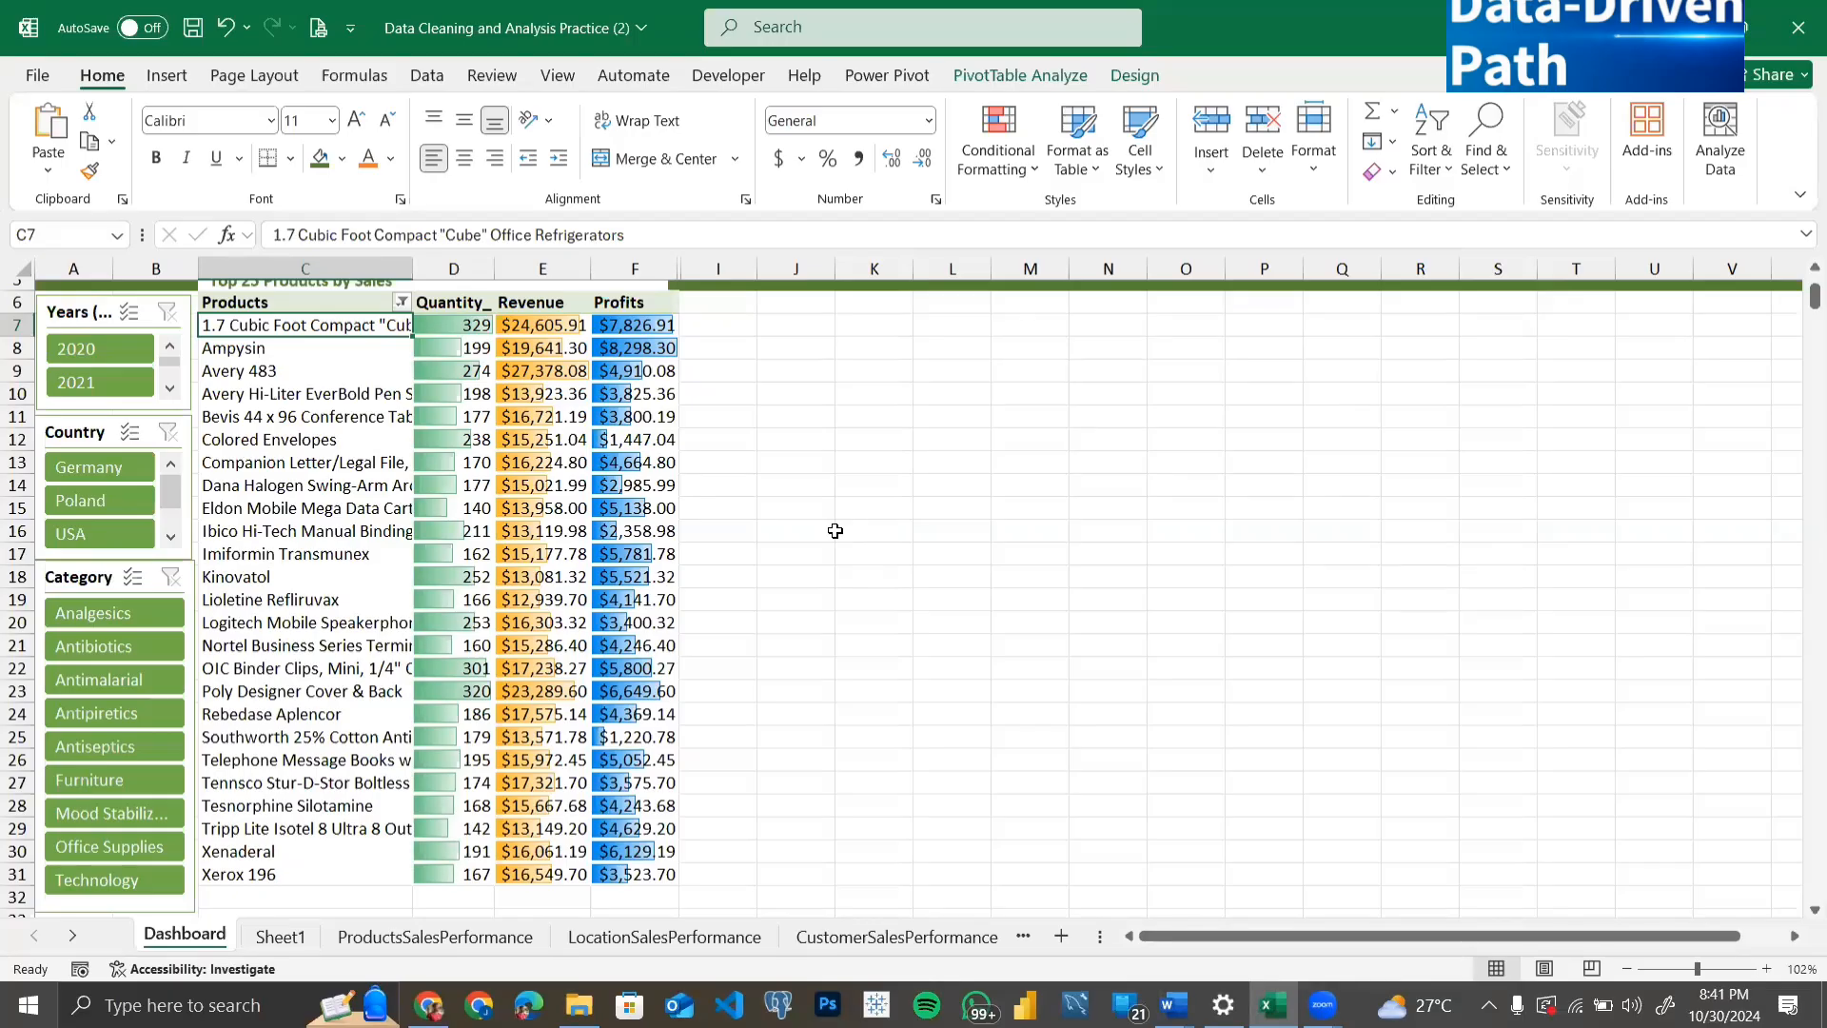
pyautogui.click(772, 368)
pyautogui.scroll(2, 772, 368)
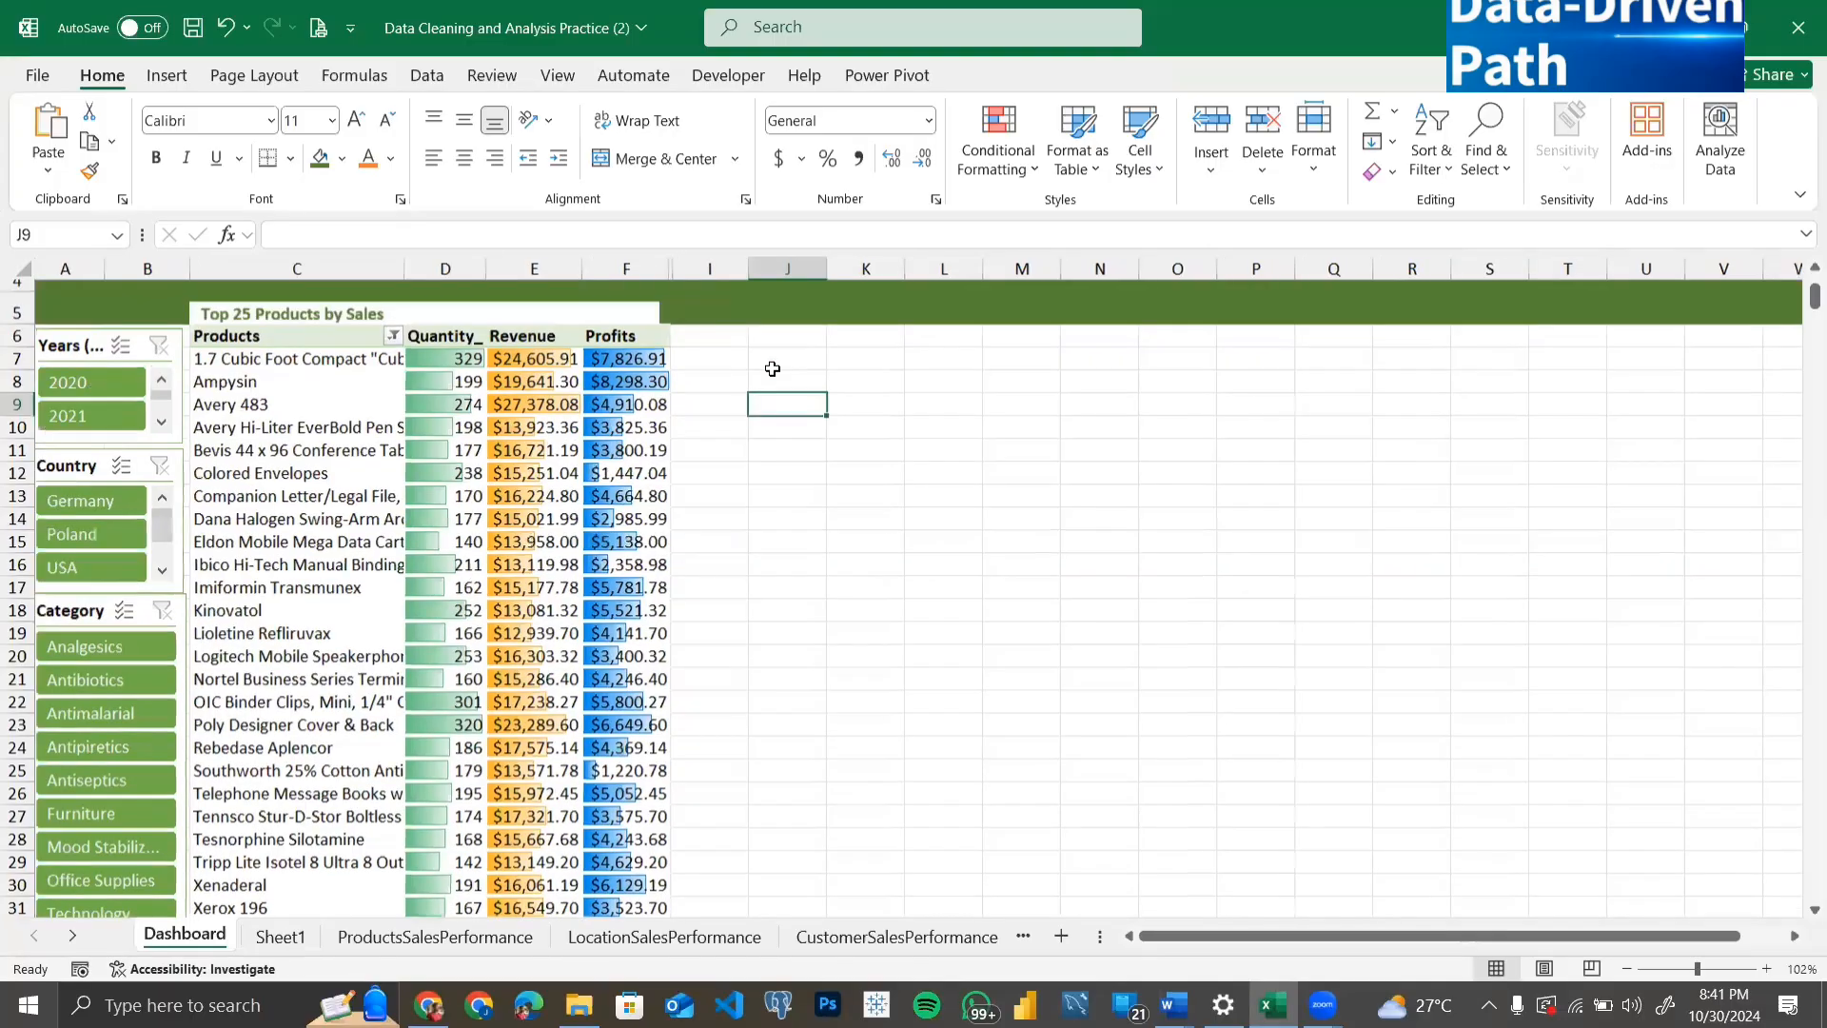
pyautogui.hscroll(-1, 772, 369)
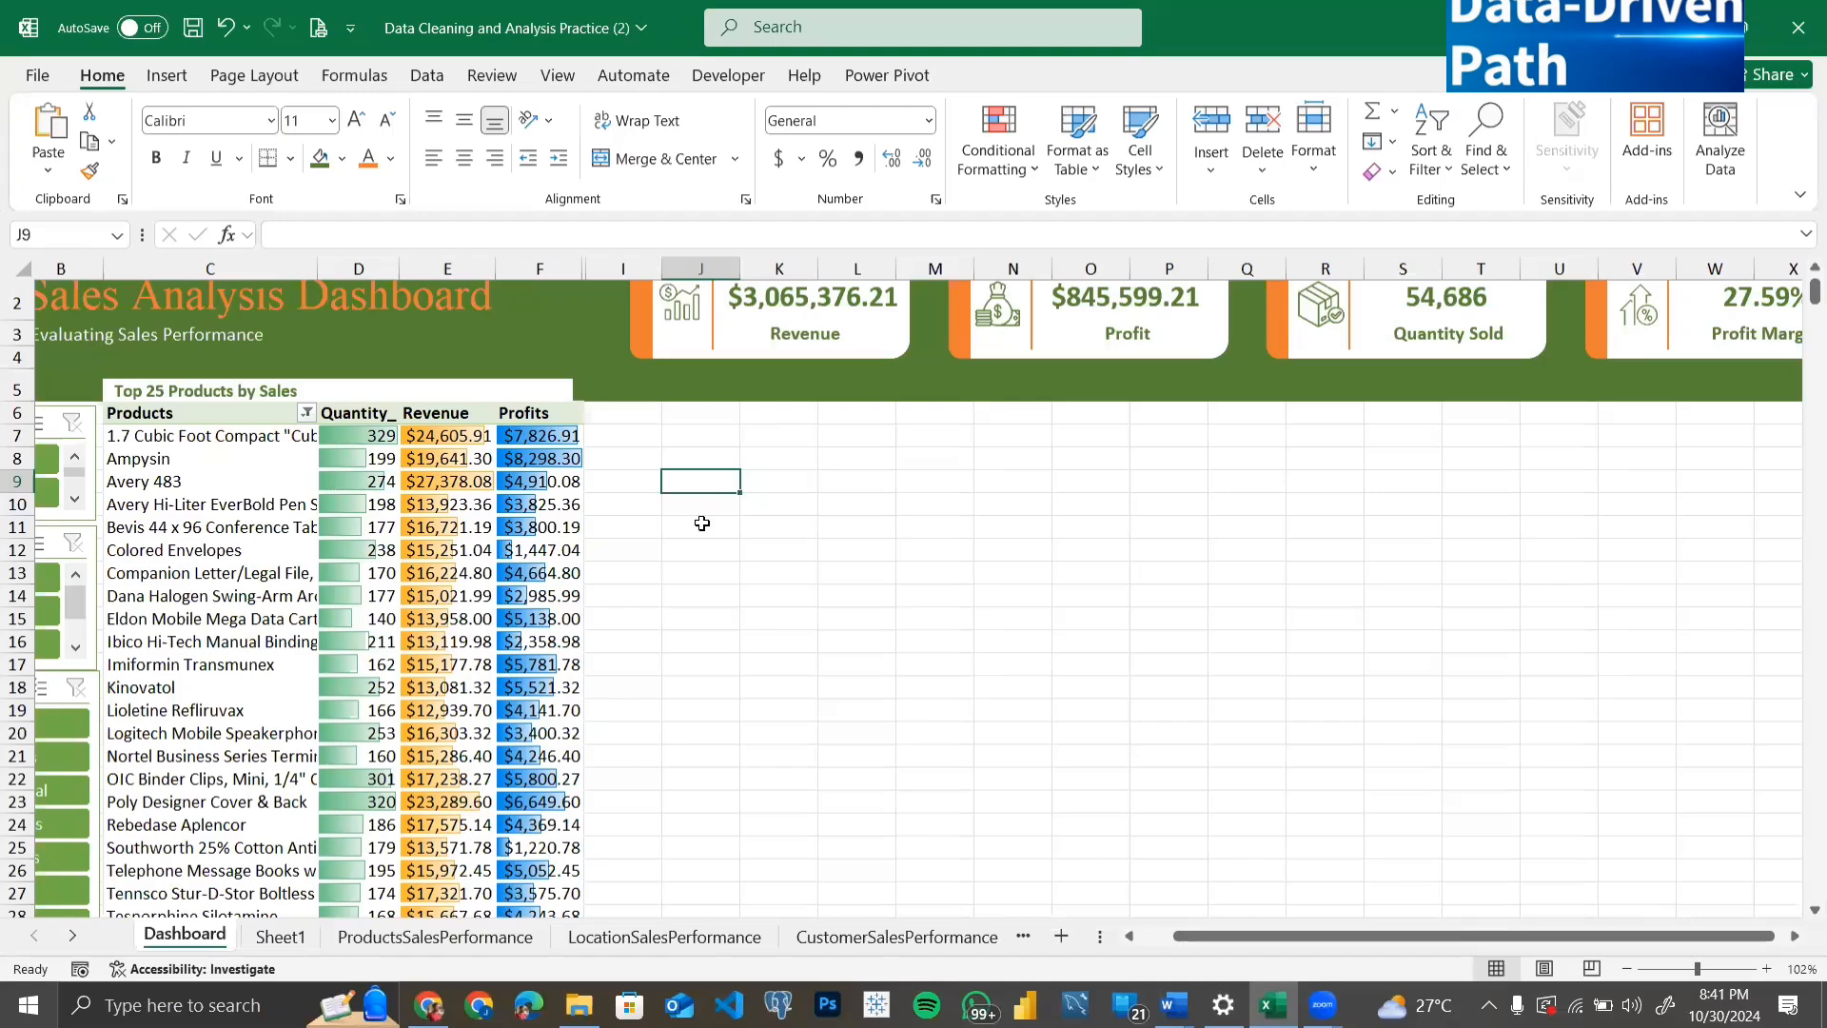
pyautogui.hscroll(-1, 702, 523)
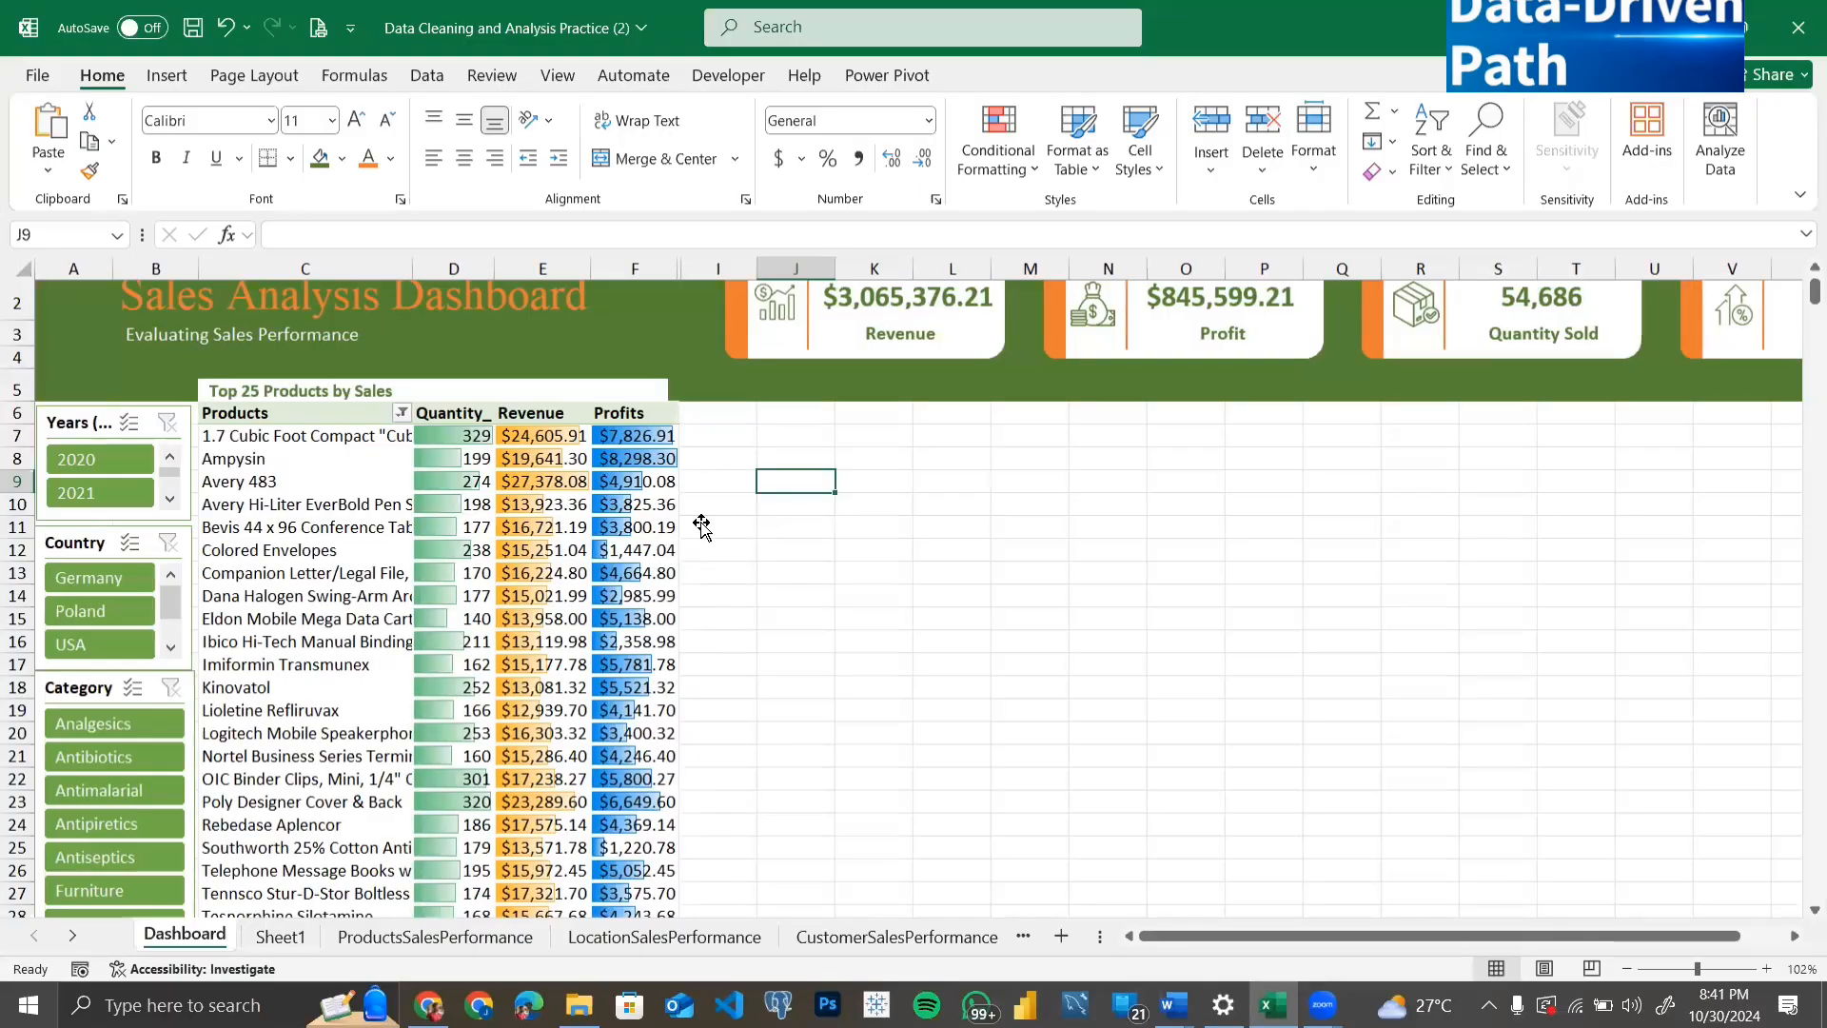
pyautogui.scroll(1, 910, 563)
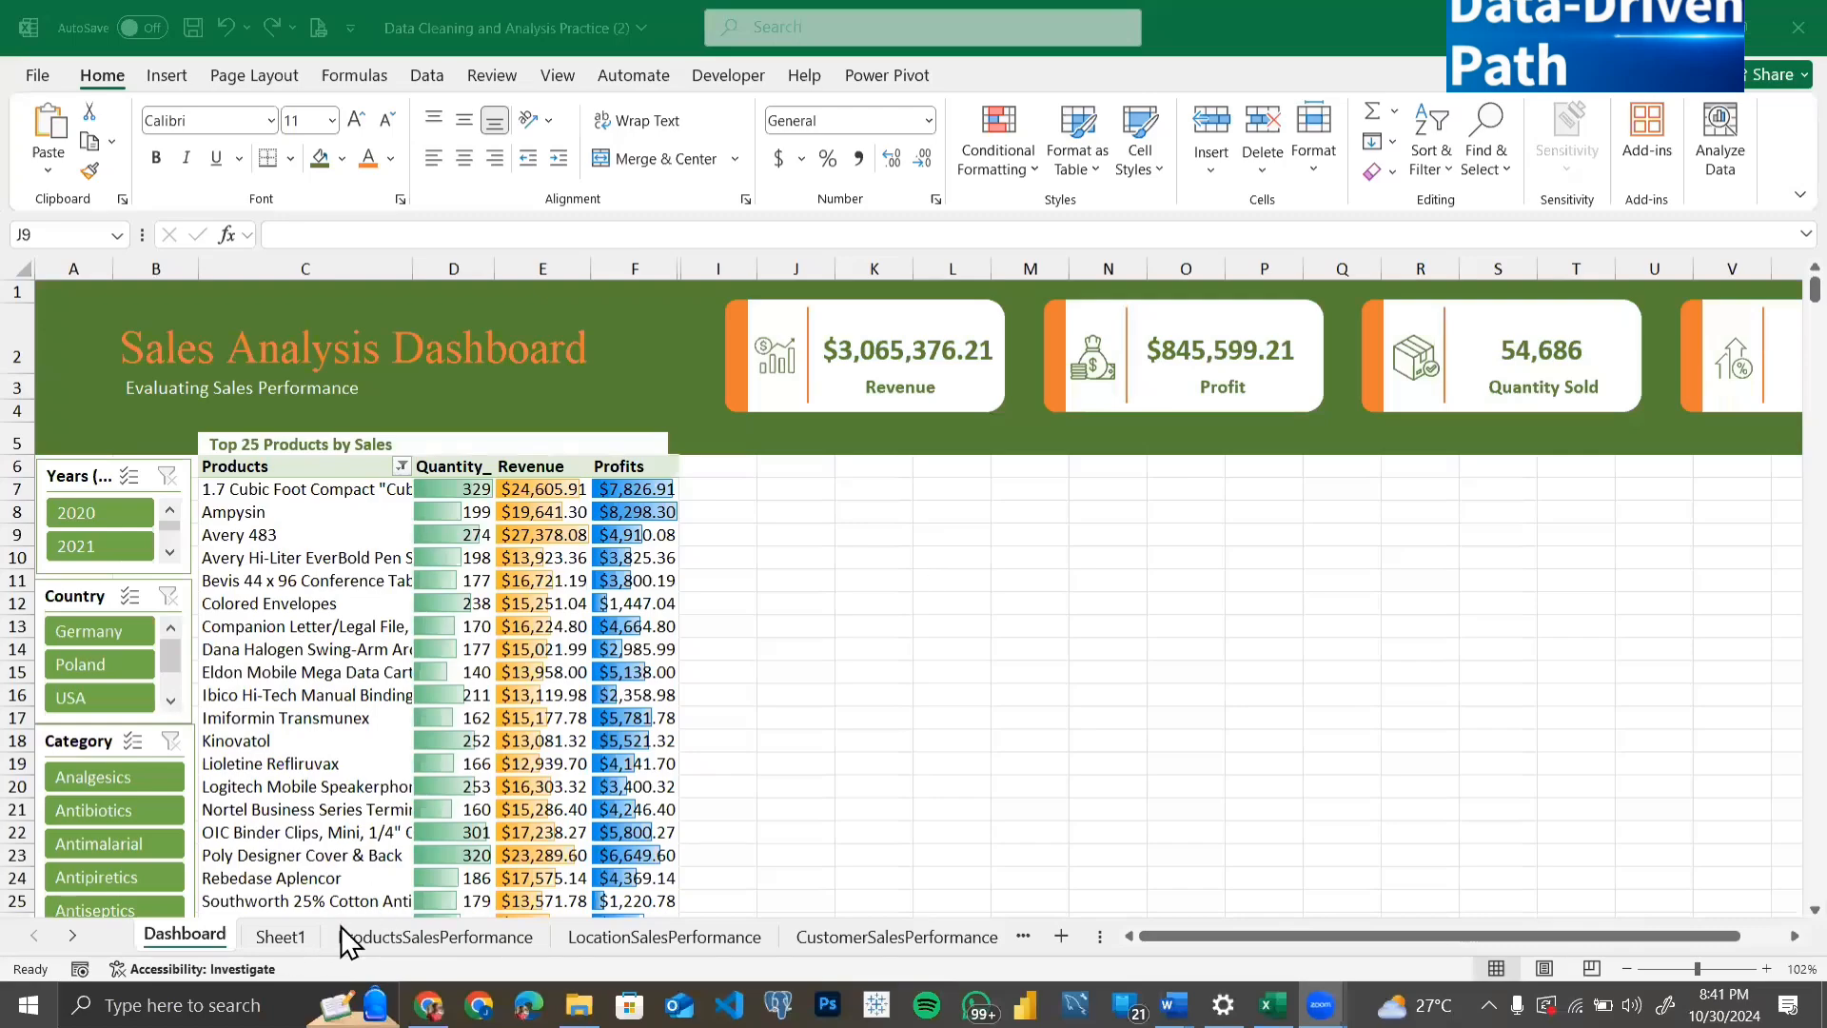
# Step: On the ProductsSalesPerformance sheet, move the Total Sales by Product Category chart off the Sales Percentage PivotTable into the space above Top 25 Products
pyautogui.click(451, 940)
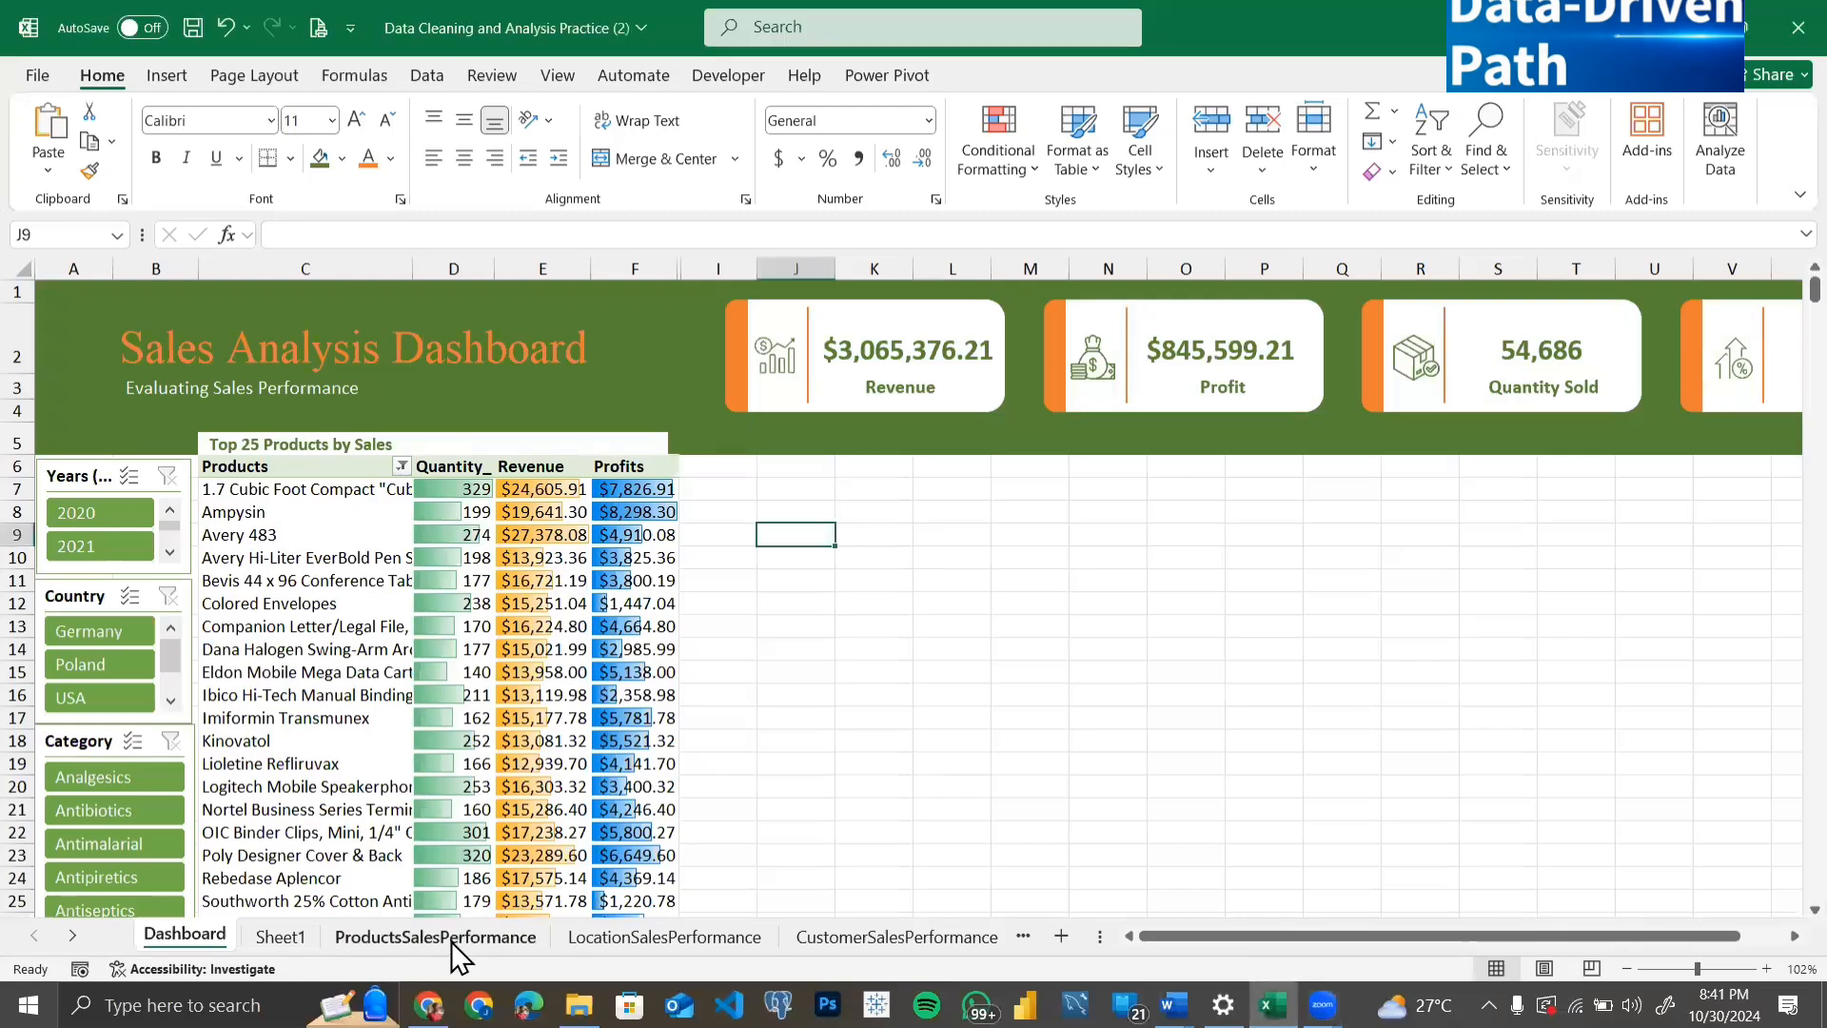
pyautogui.hscroll(1, 1100, 750)
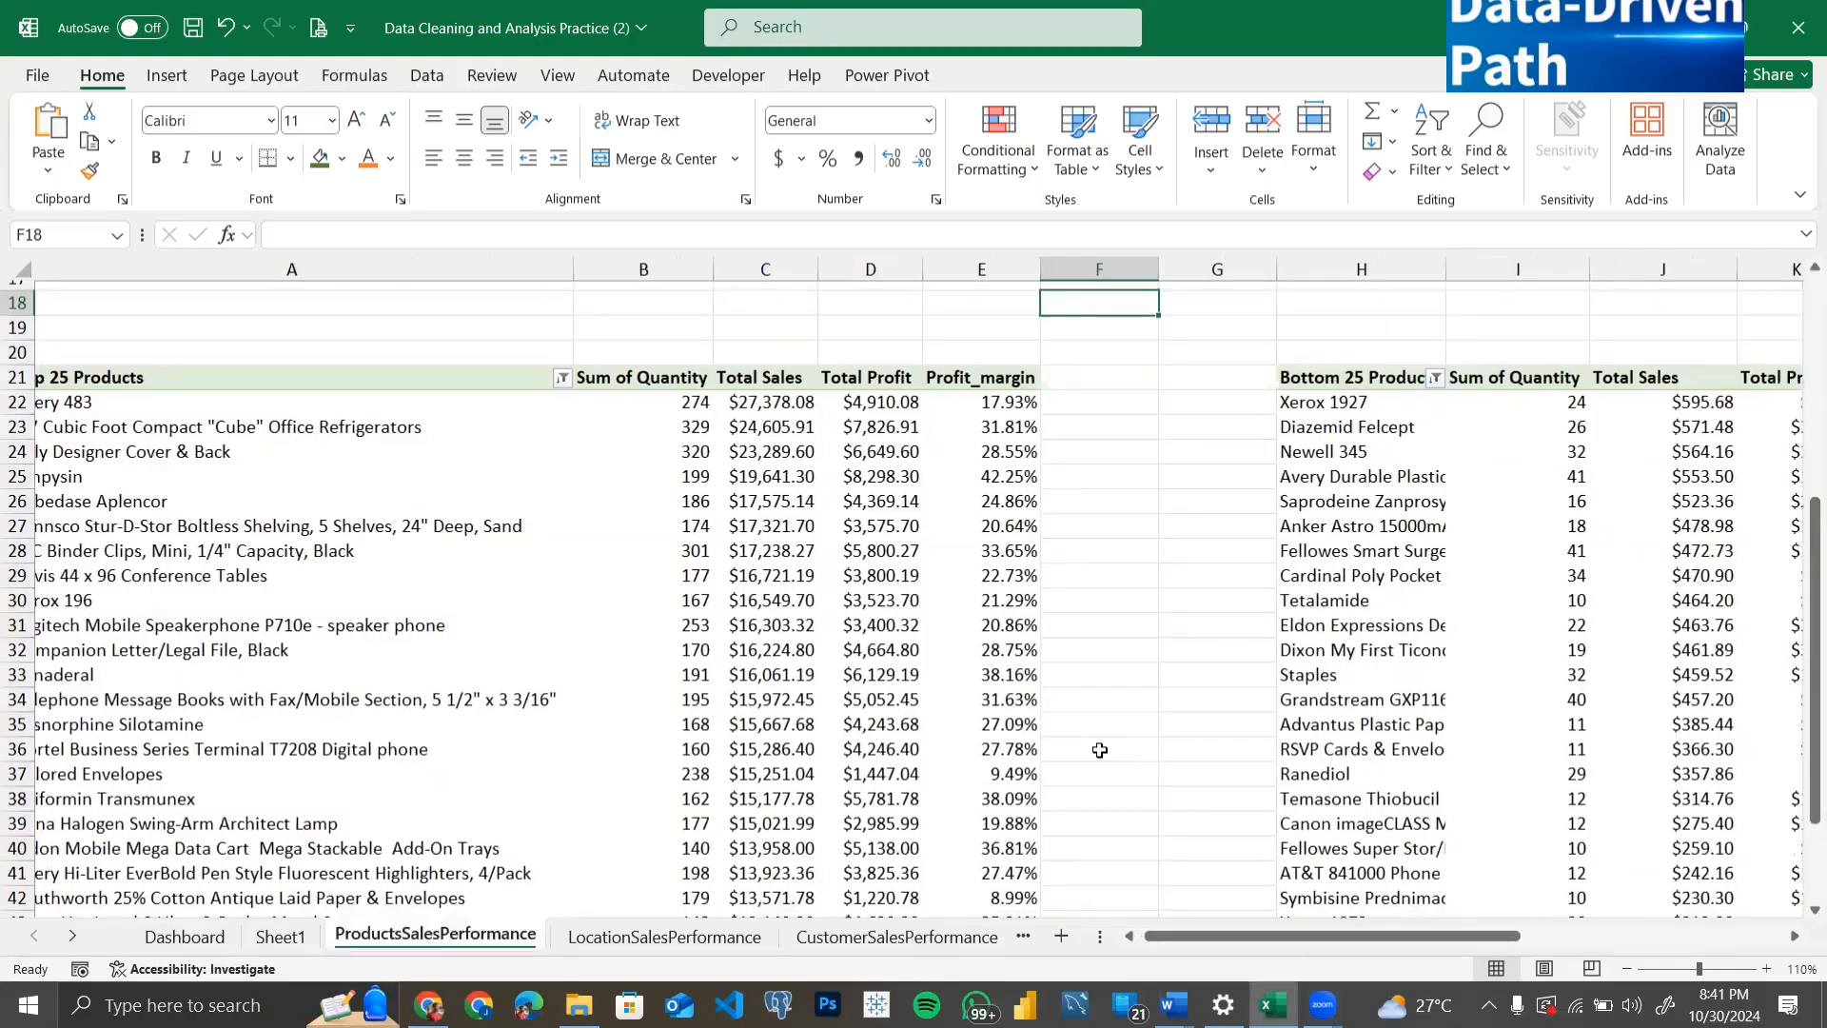
pyautogui.scroll(-2, 1100, 749)
pyautogui.scroll(7, 1100, 750)
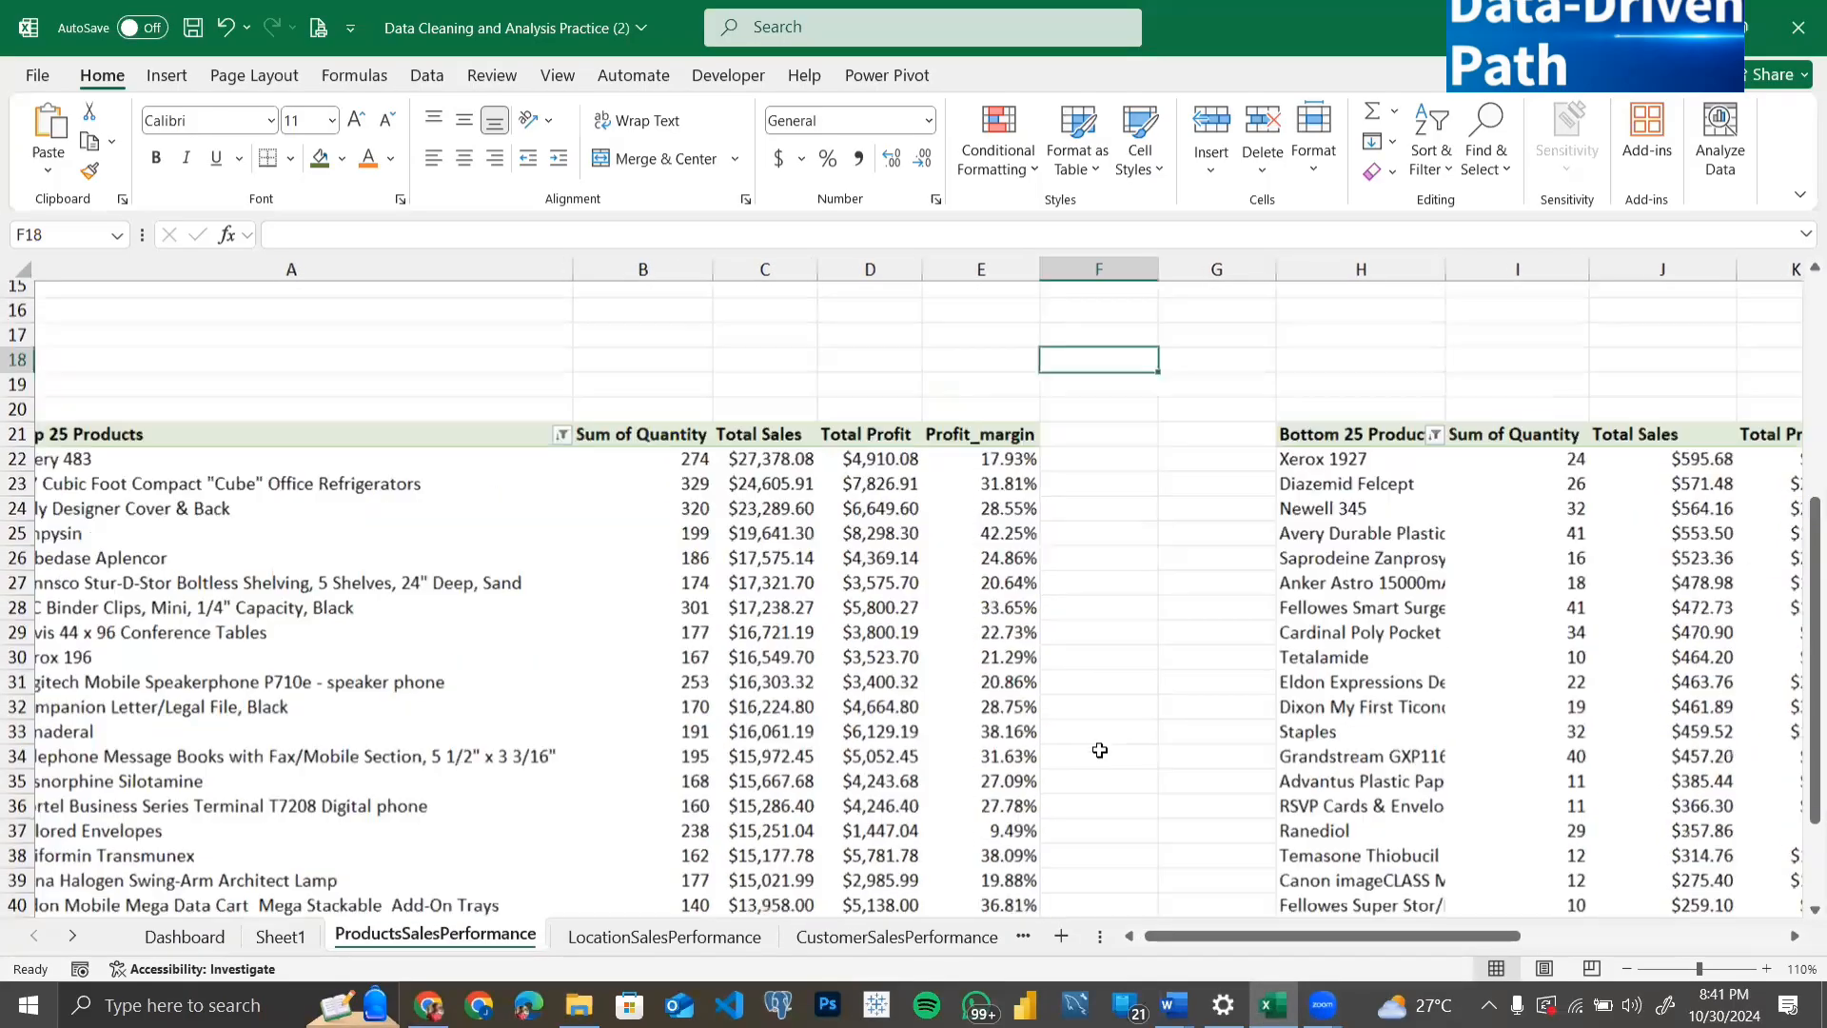
pyautogui.hscroll(-1, 1100, 750)
pyautogui.hscroll(-1, 1100, 749)
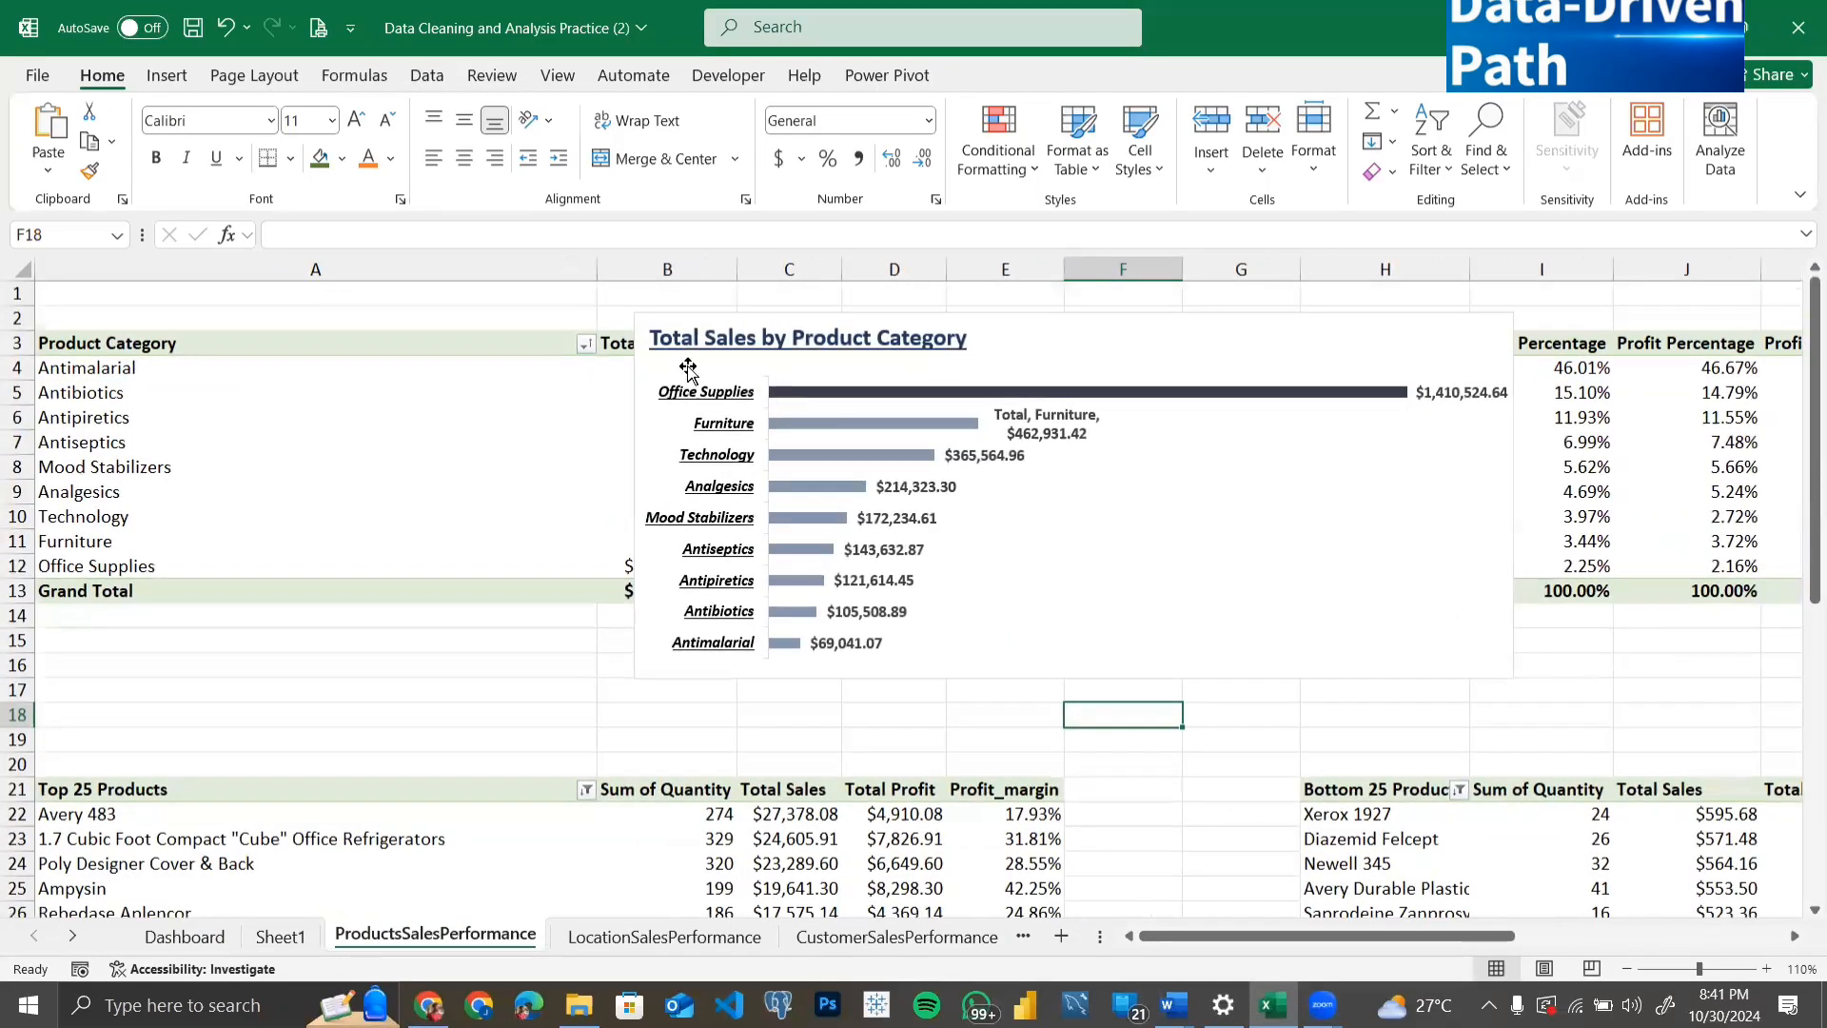
pyautogui.moveTo(1130, 508); pyautogui.dragTo(923, 569)
pyautogui.moveTo(640, 482); pyautogui.dragTo(613, 442)
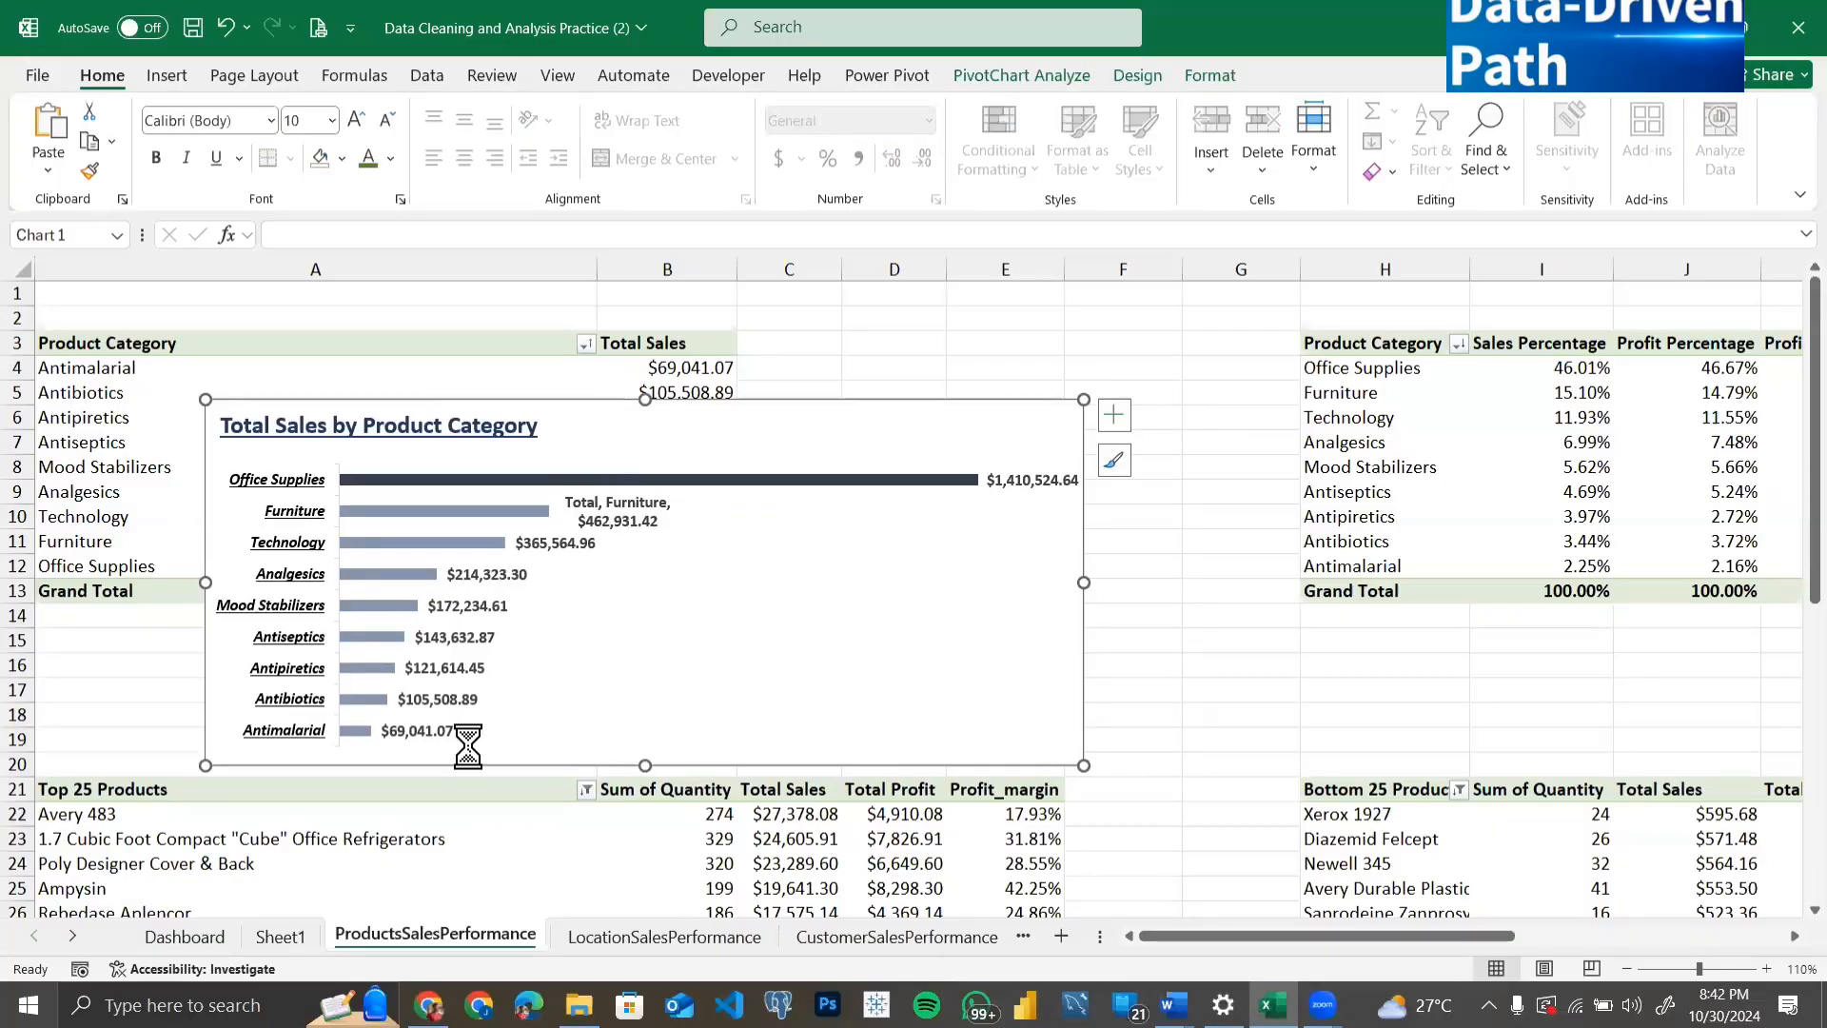
# Step: Copy the Total Sales by Product Category chart to the Dashboard sheet, place it beside the top-25 PivotTable and narrow it slightly
pyautogui.press('Delete')
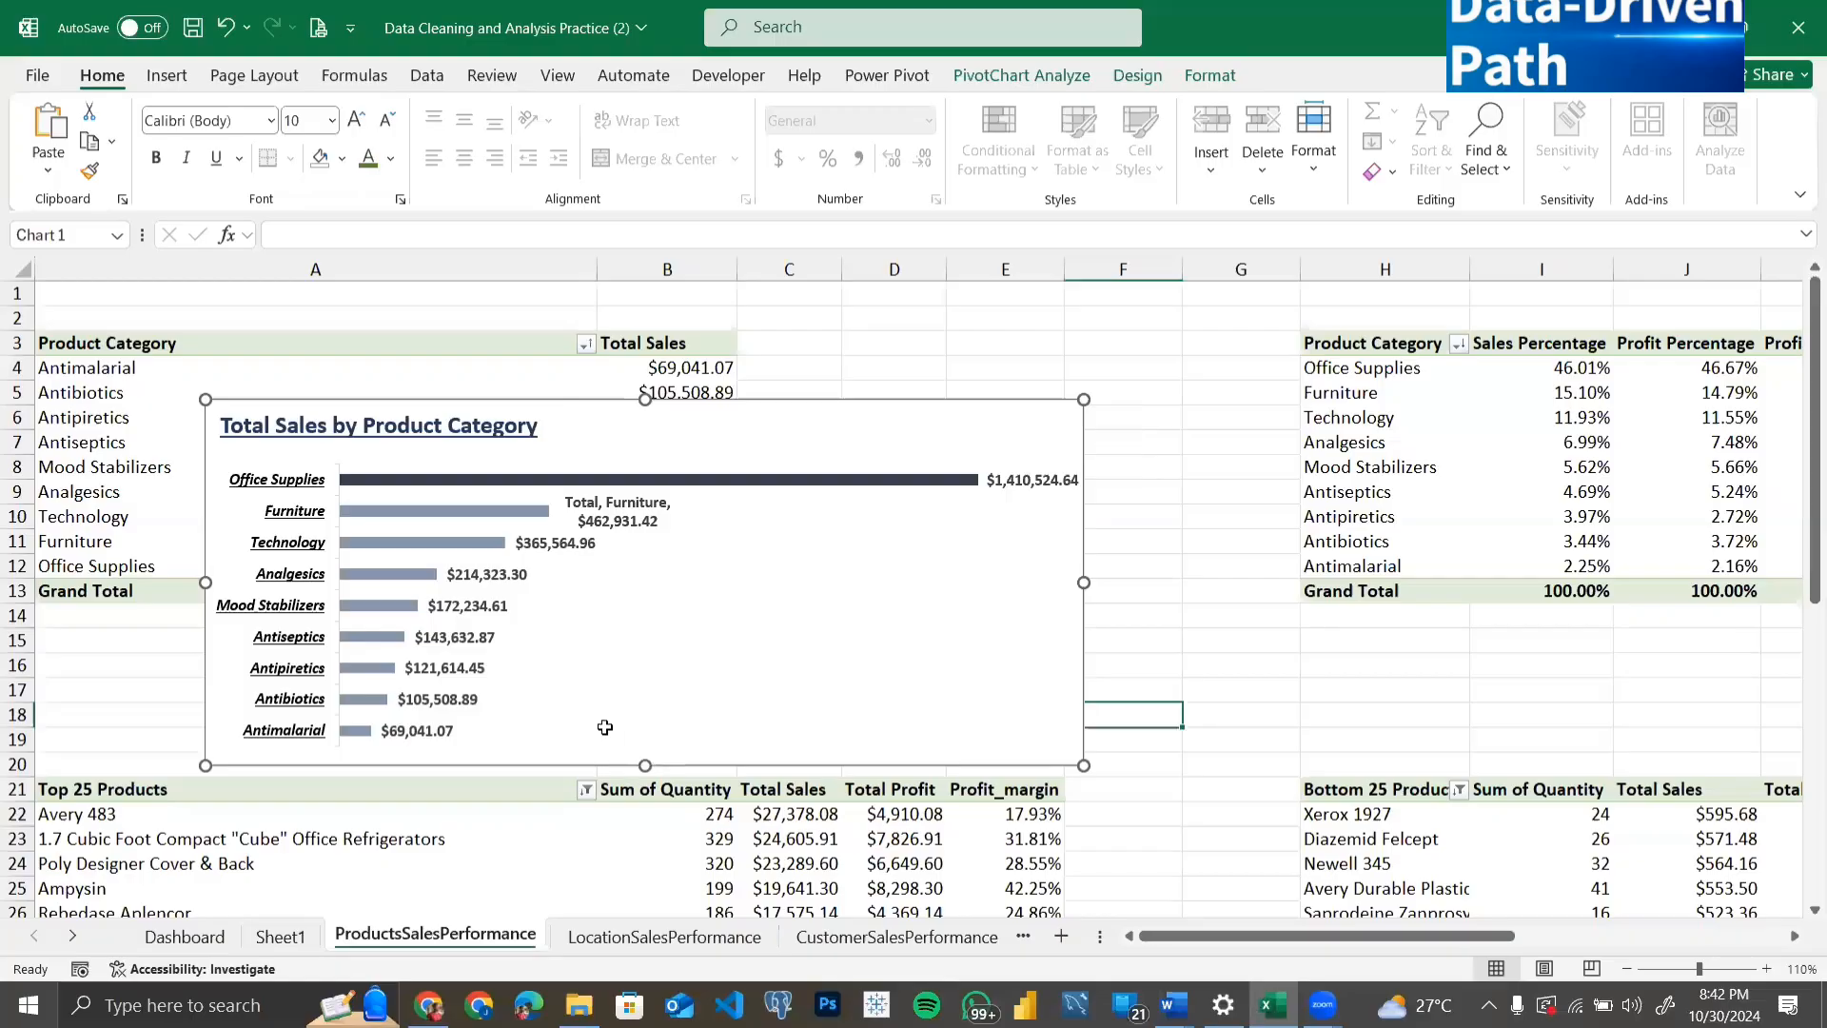
pyautogui.click(186, 937)
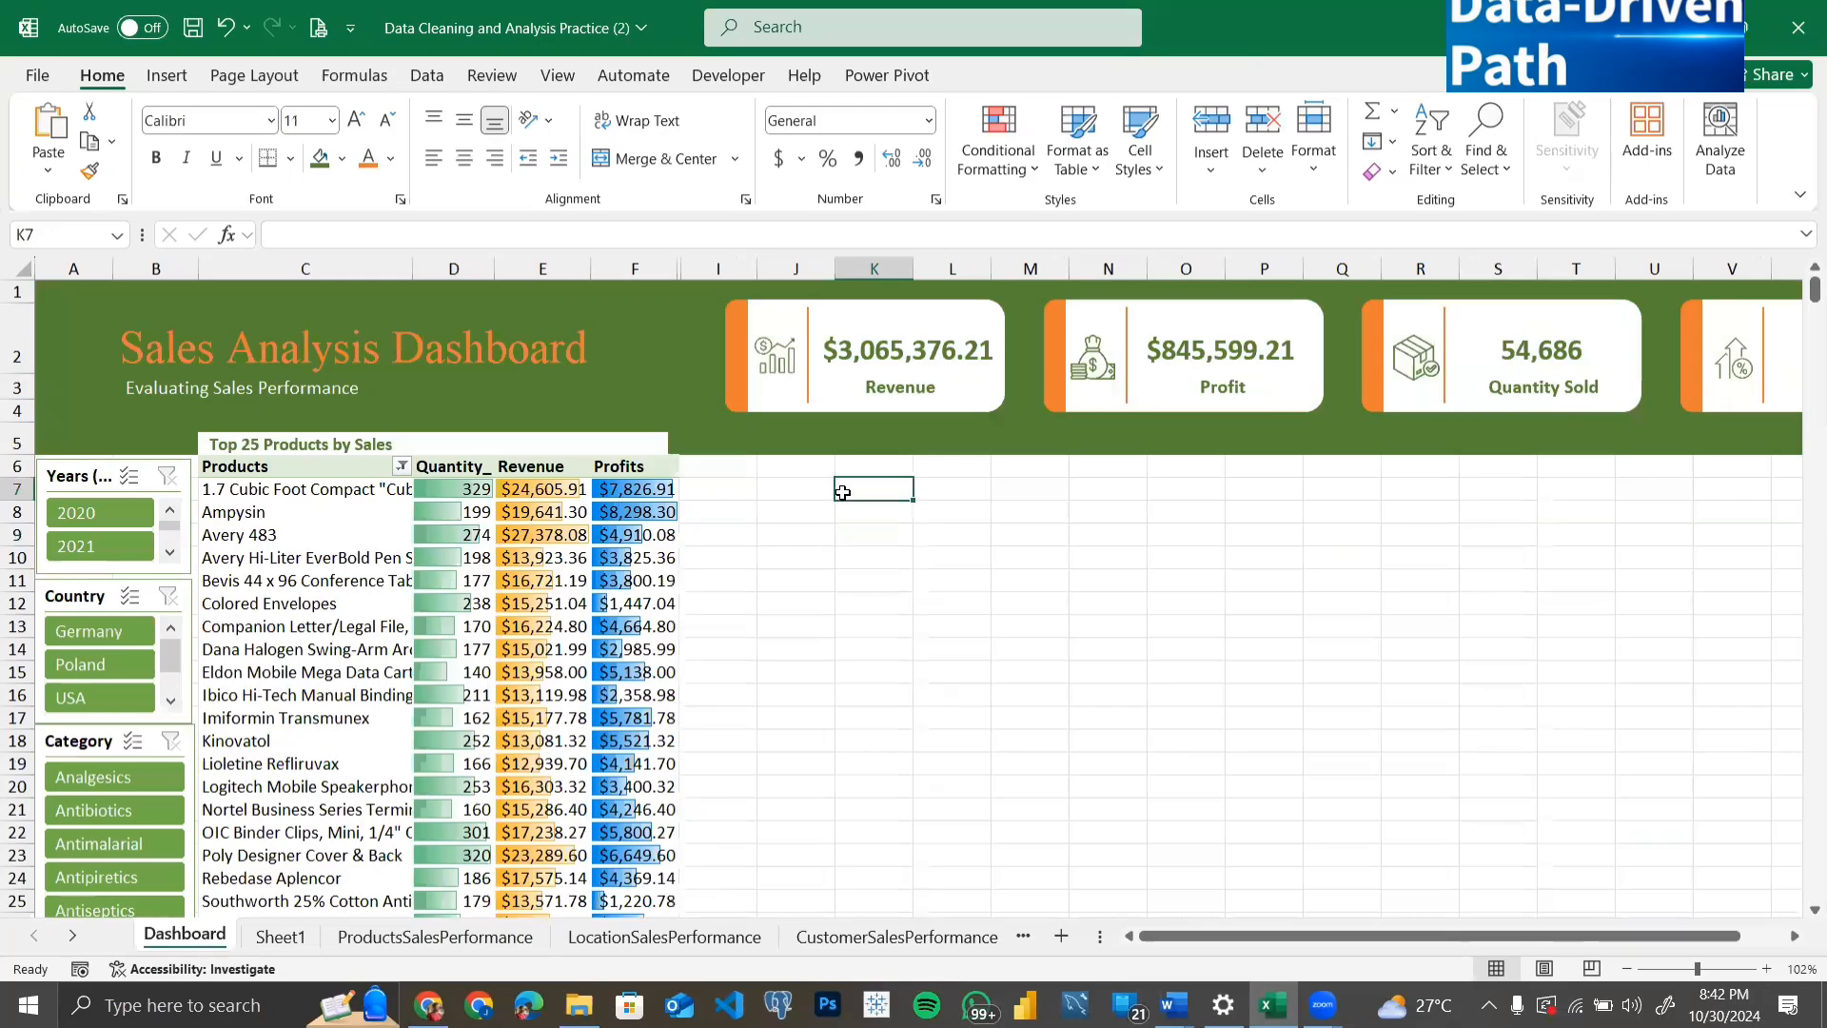
pyautogui.hotkey('ctrl', 'v')
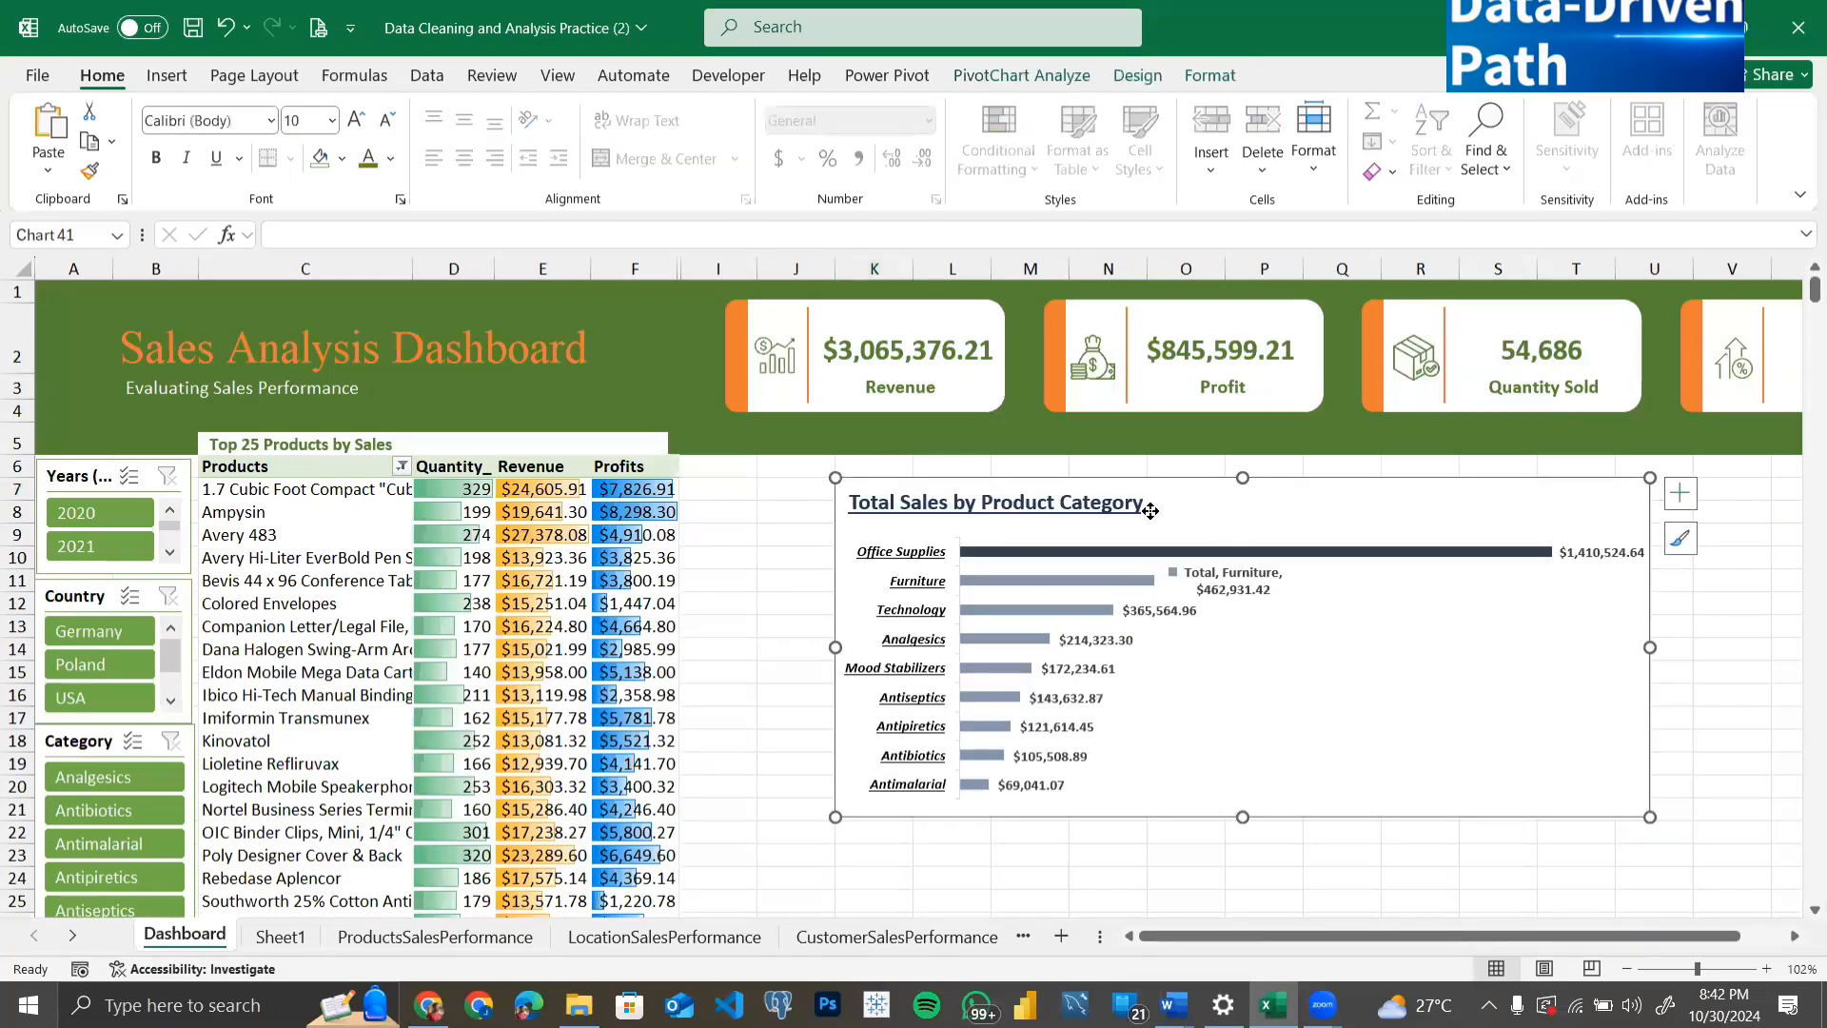
pyautogui.moveTo(1150, 511); pyautogui.dragTo(1082, 479)
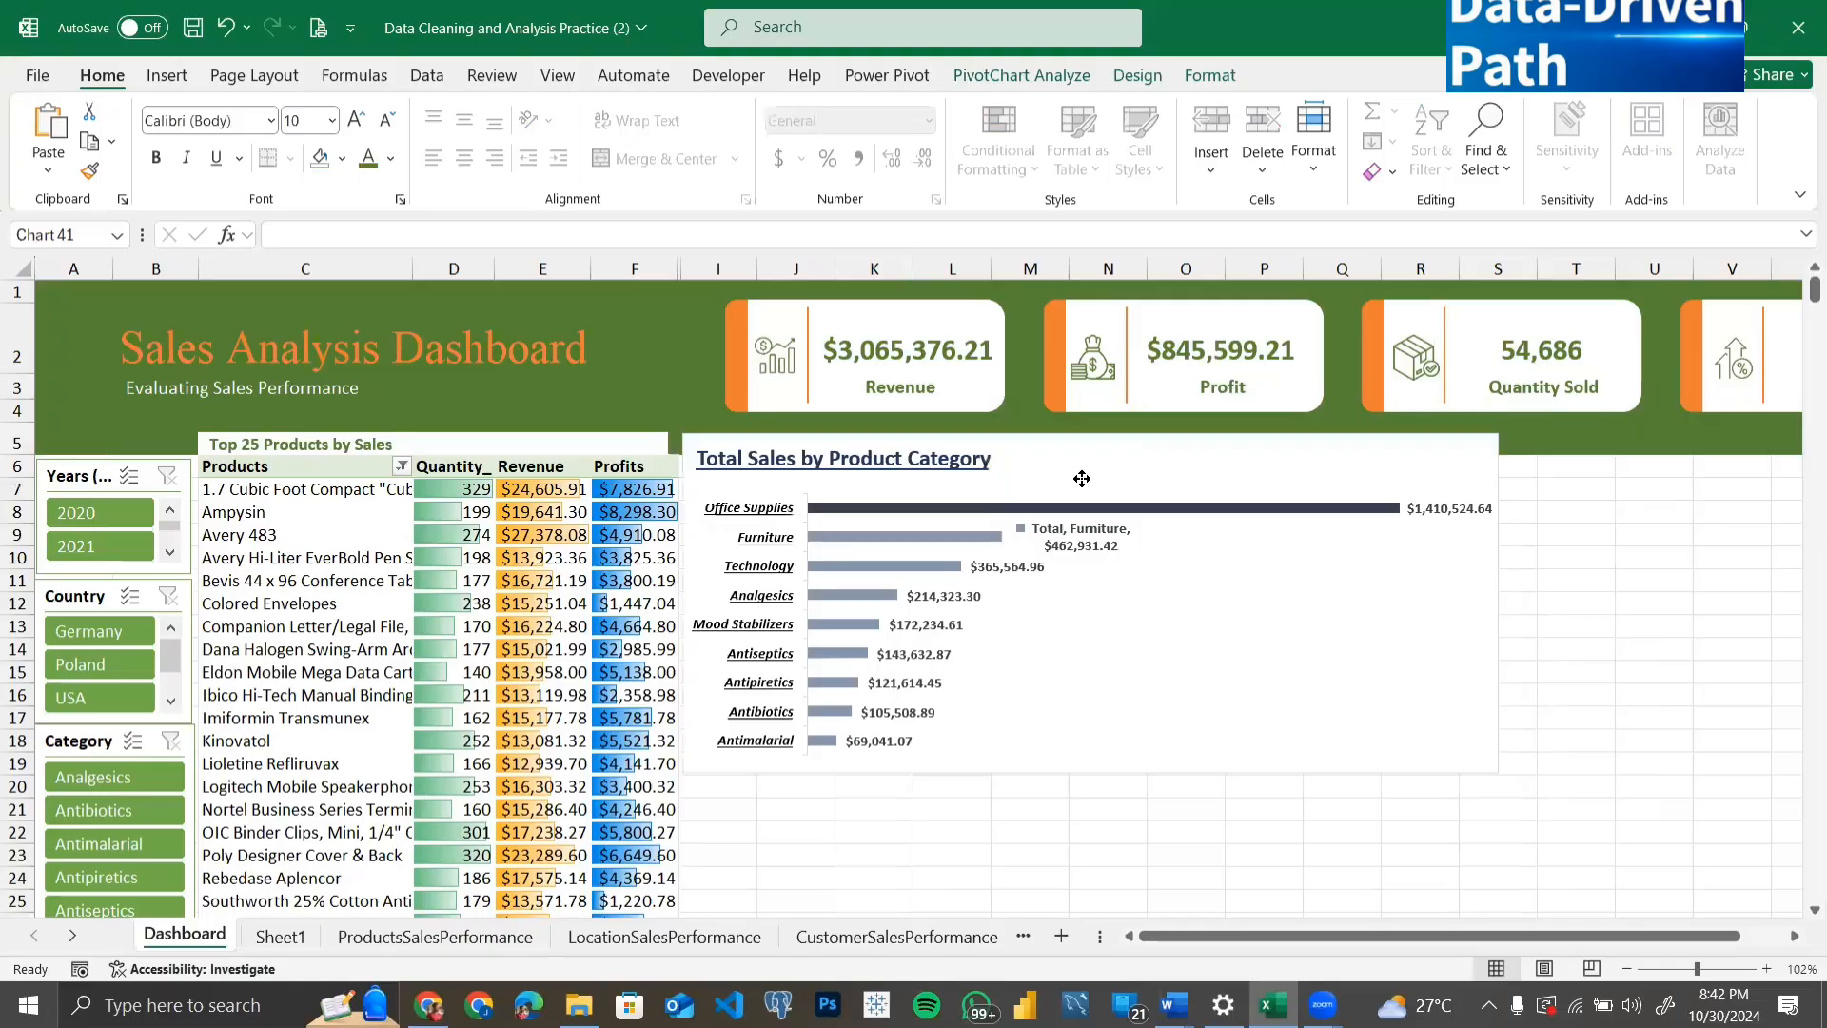
pyautogui.click(1082, 479)
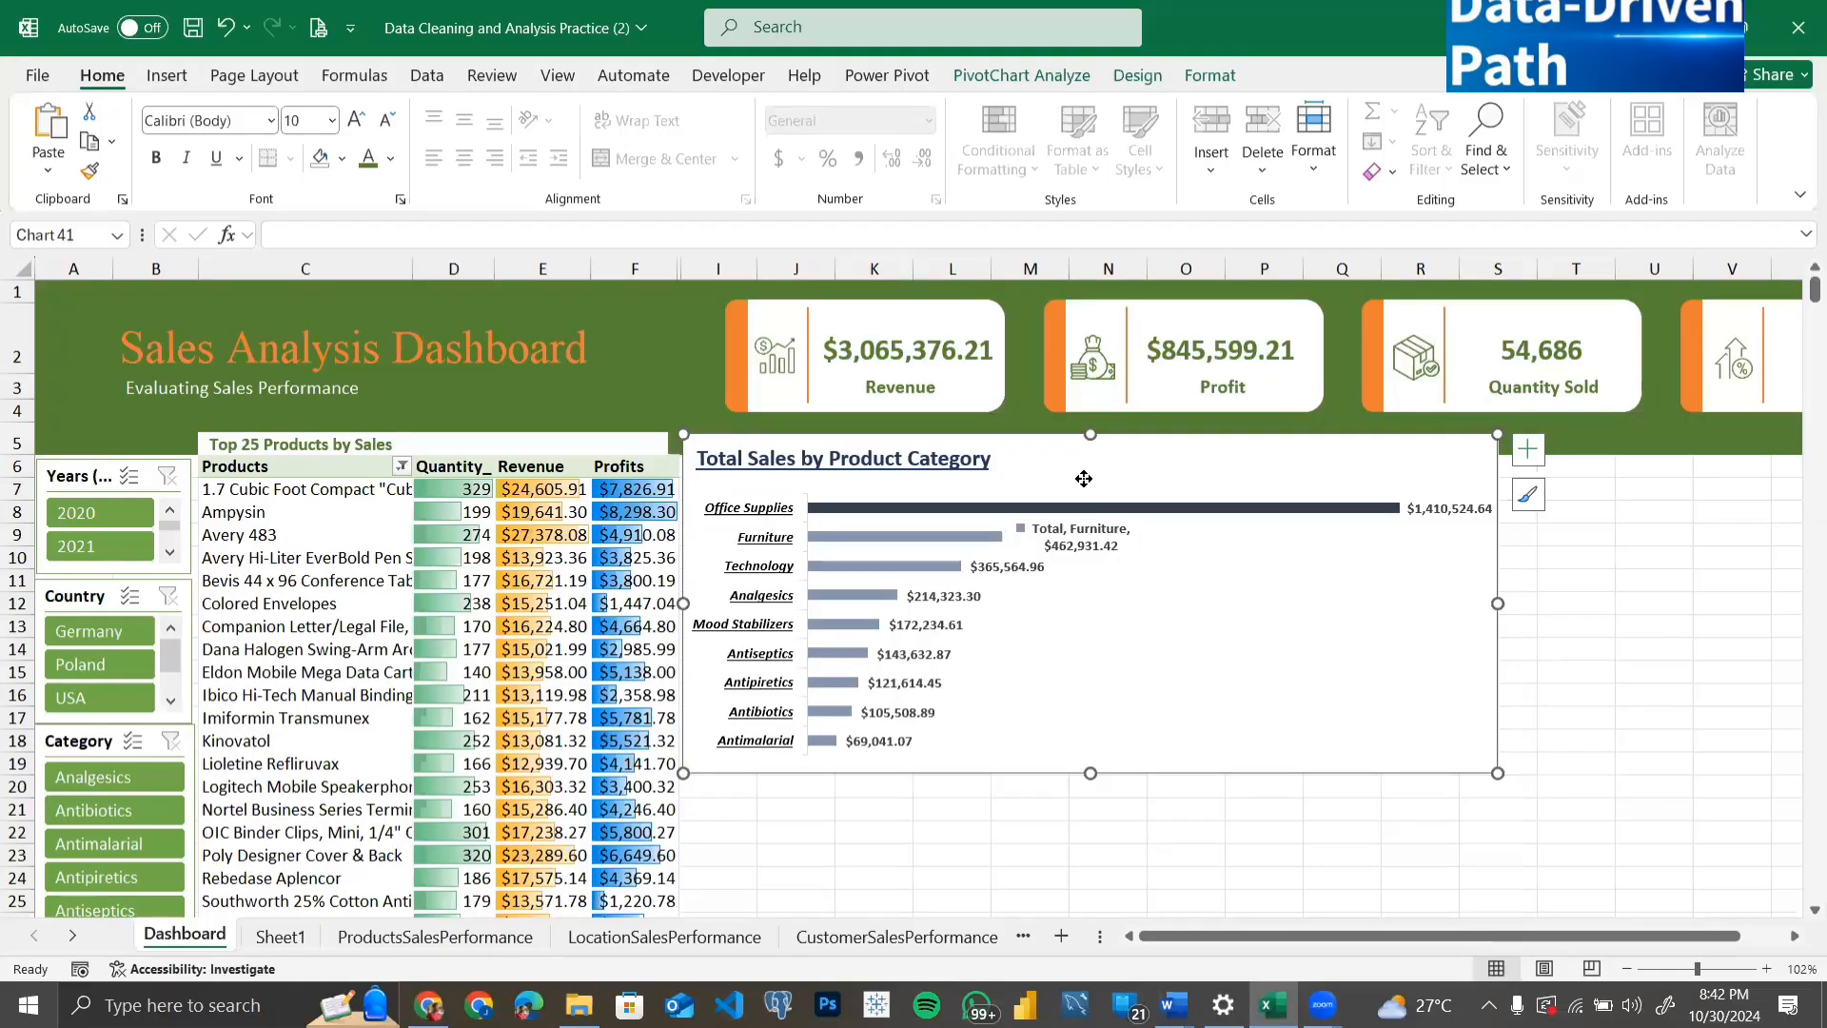
pyautogui.moveTo(1084, 478); pyautogui.dragTo(1088, 478)
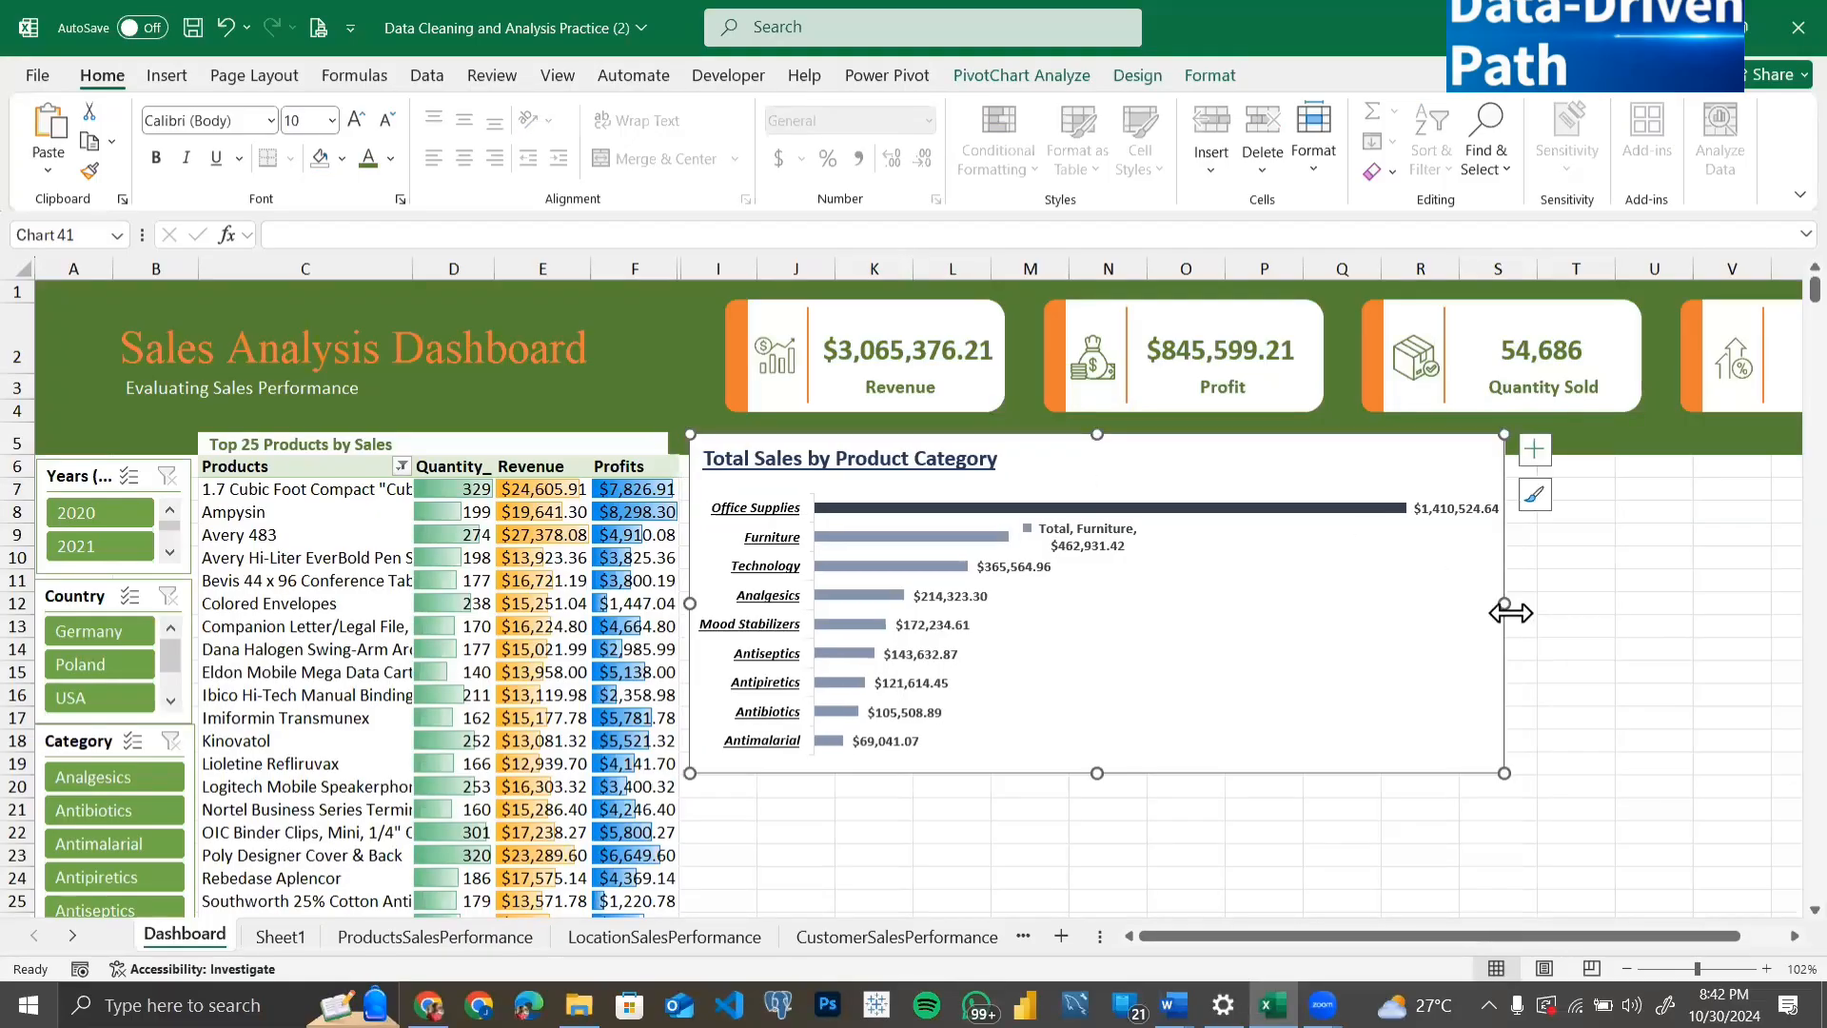
pyautogui.moveTo(1503, 603)
pyautogui.mouseDown()
pyautogui.moveTo(1162, 603)
pyautogui.moveTo(1473, 602)
pyautogui.mouseUp()
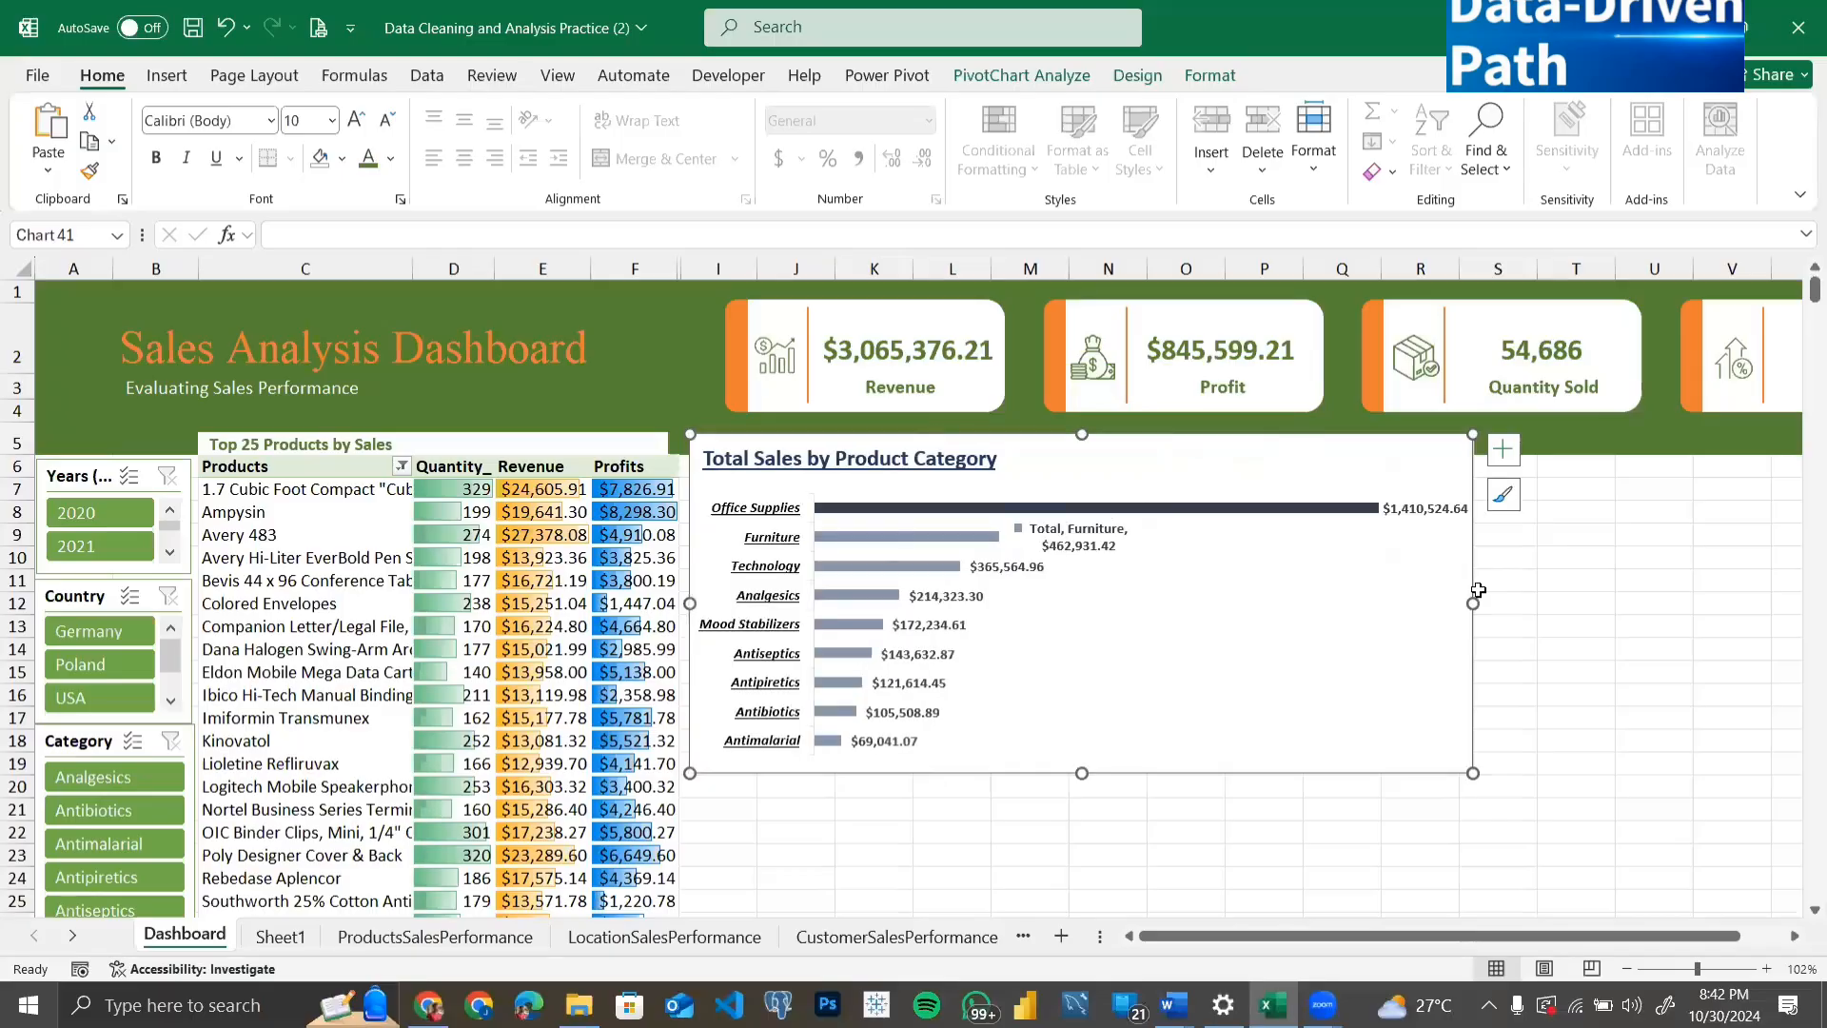
pyautogui.click(1058, 529)
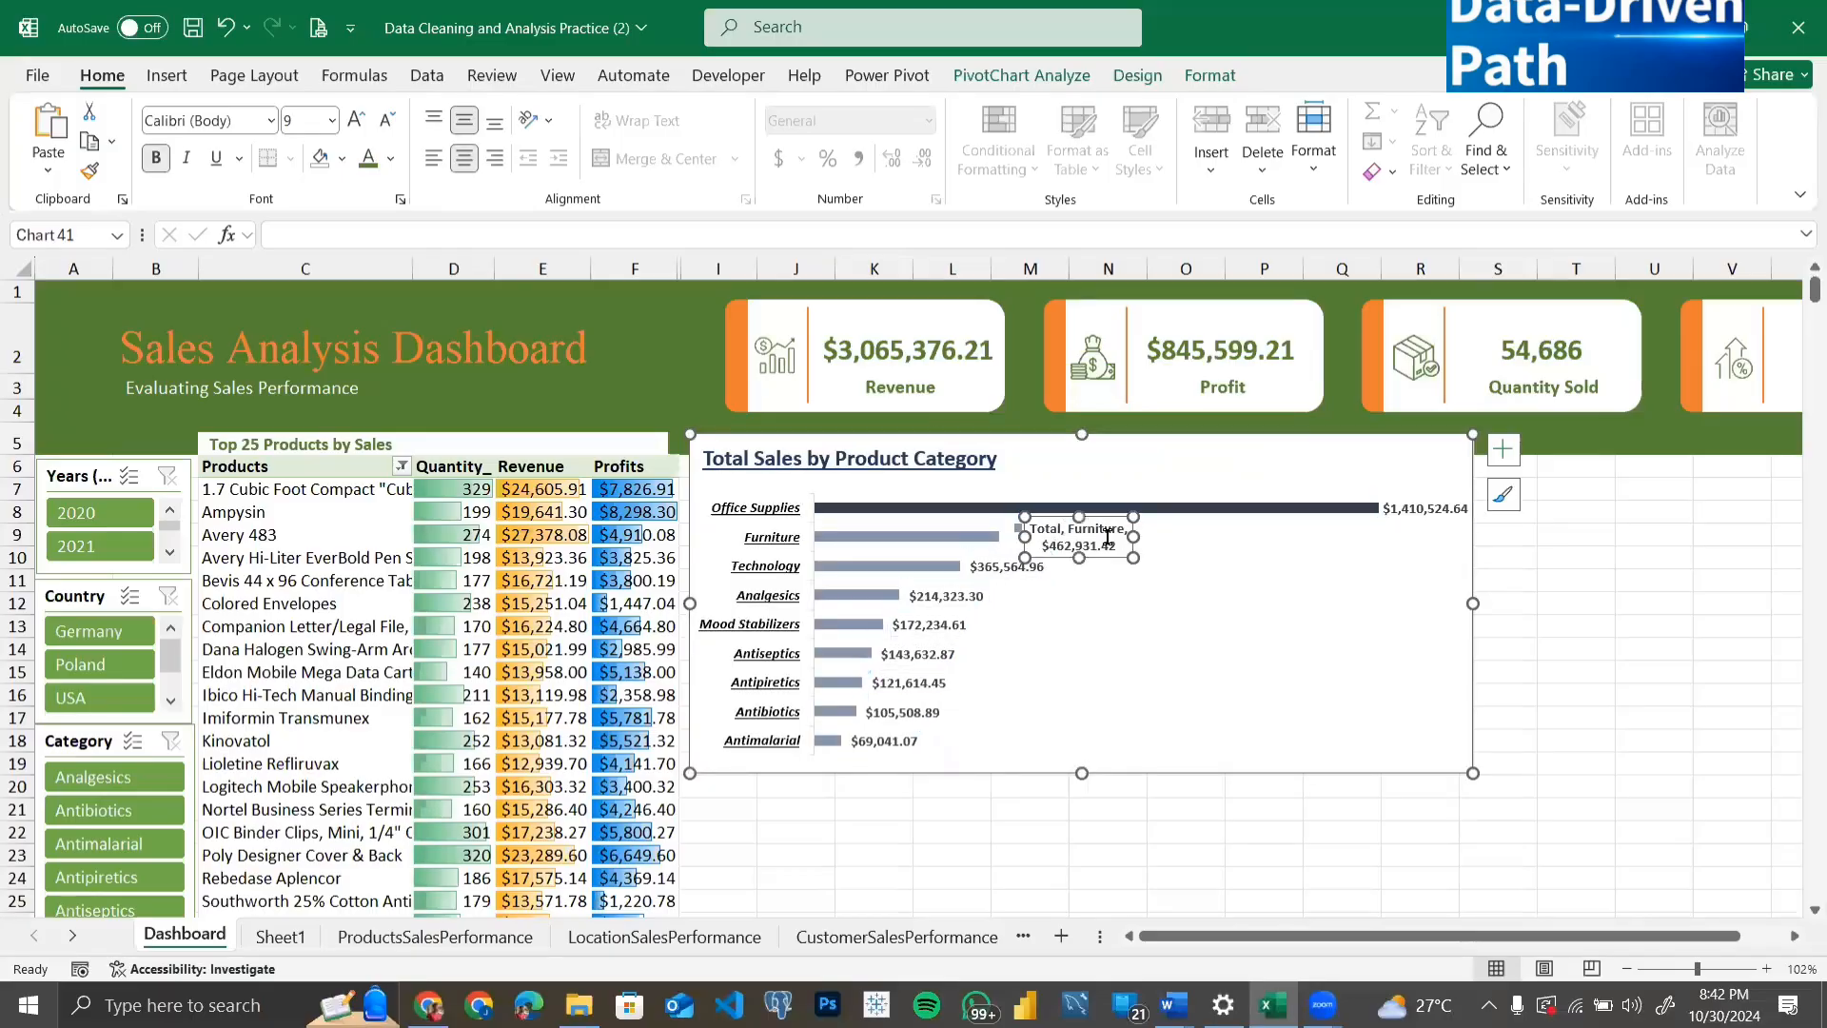
pyautogui.click(1191, 619)
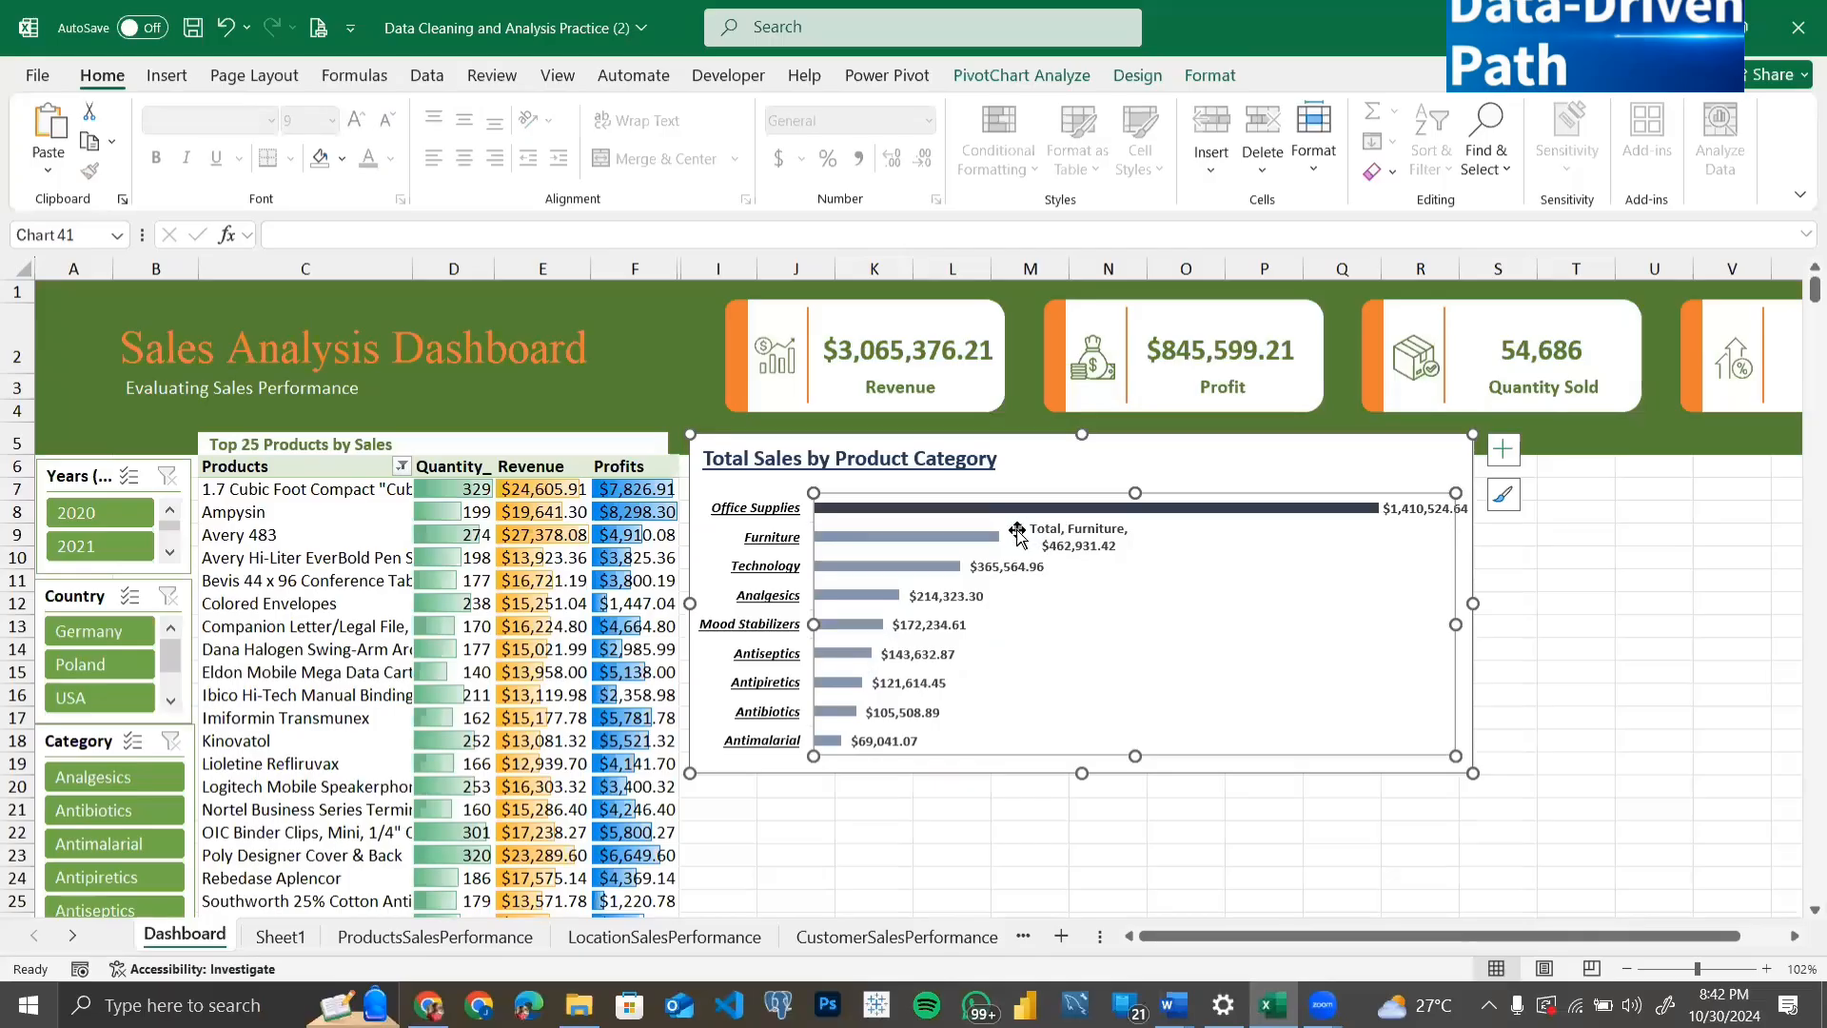
pyautogui.click(1064, 538)
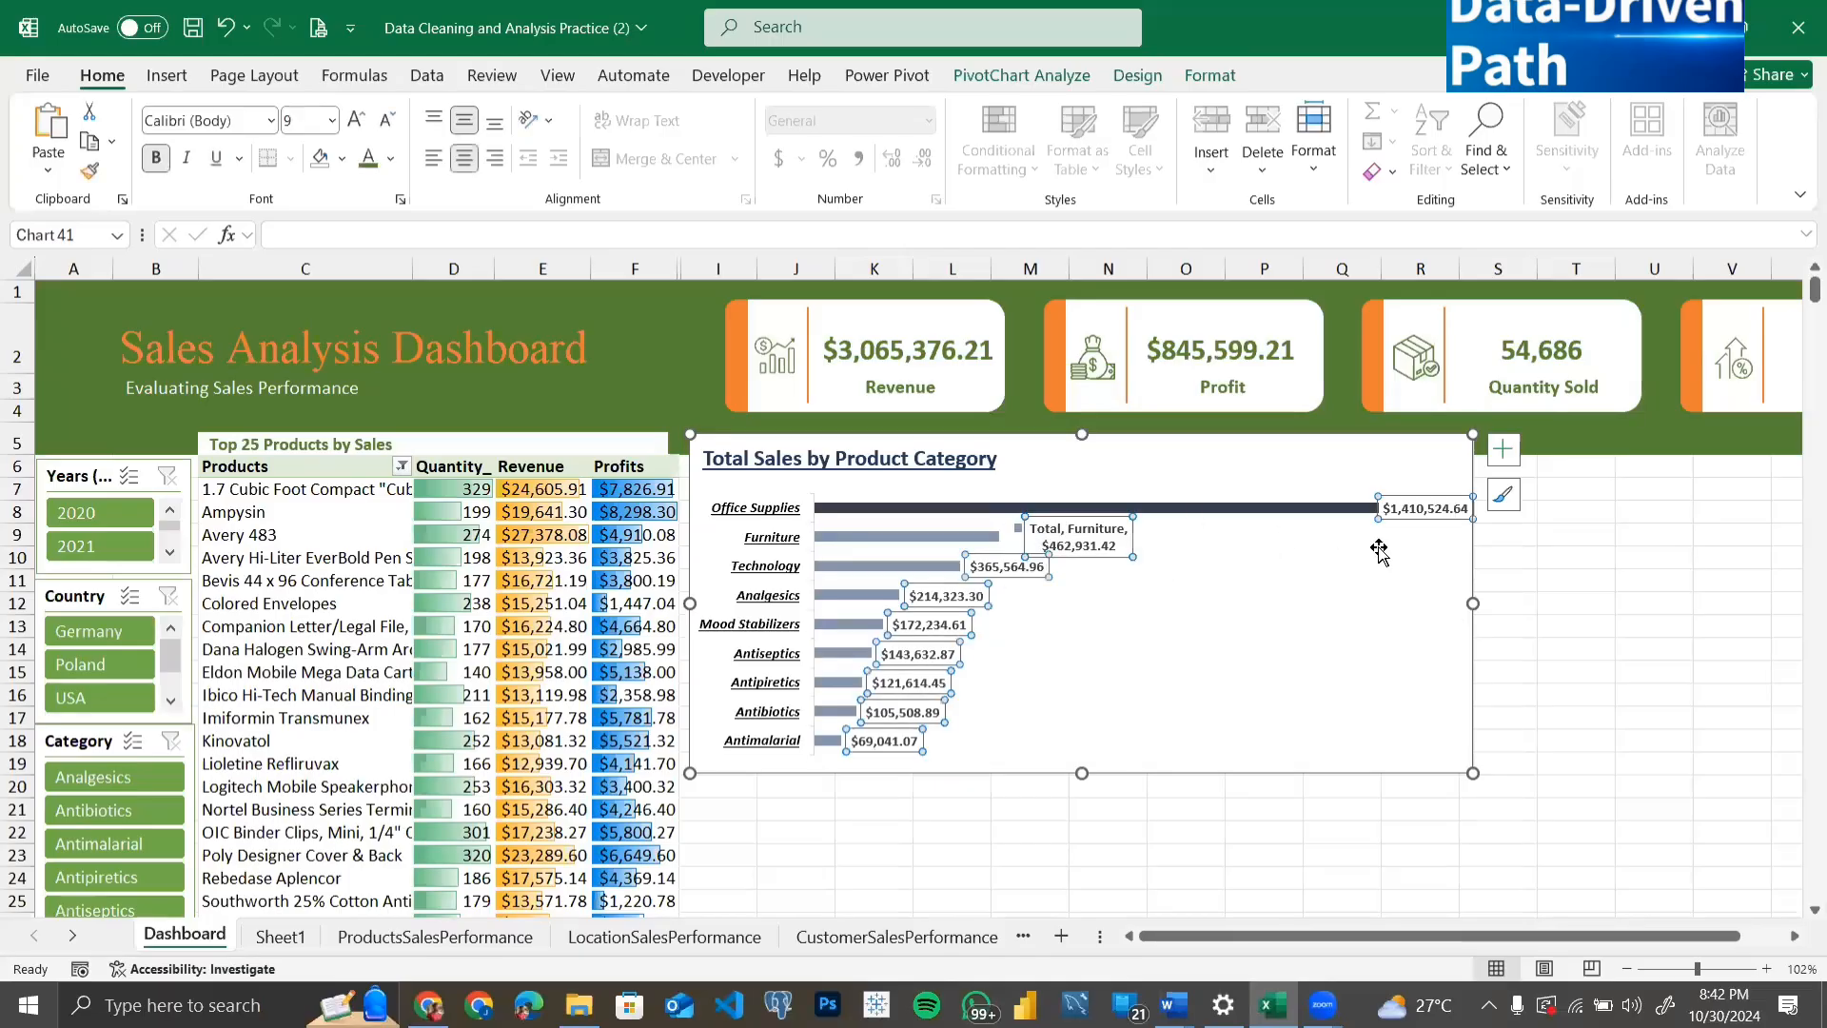
pyautogui.click(1504, 451)
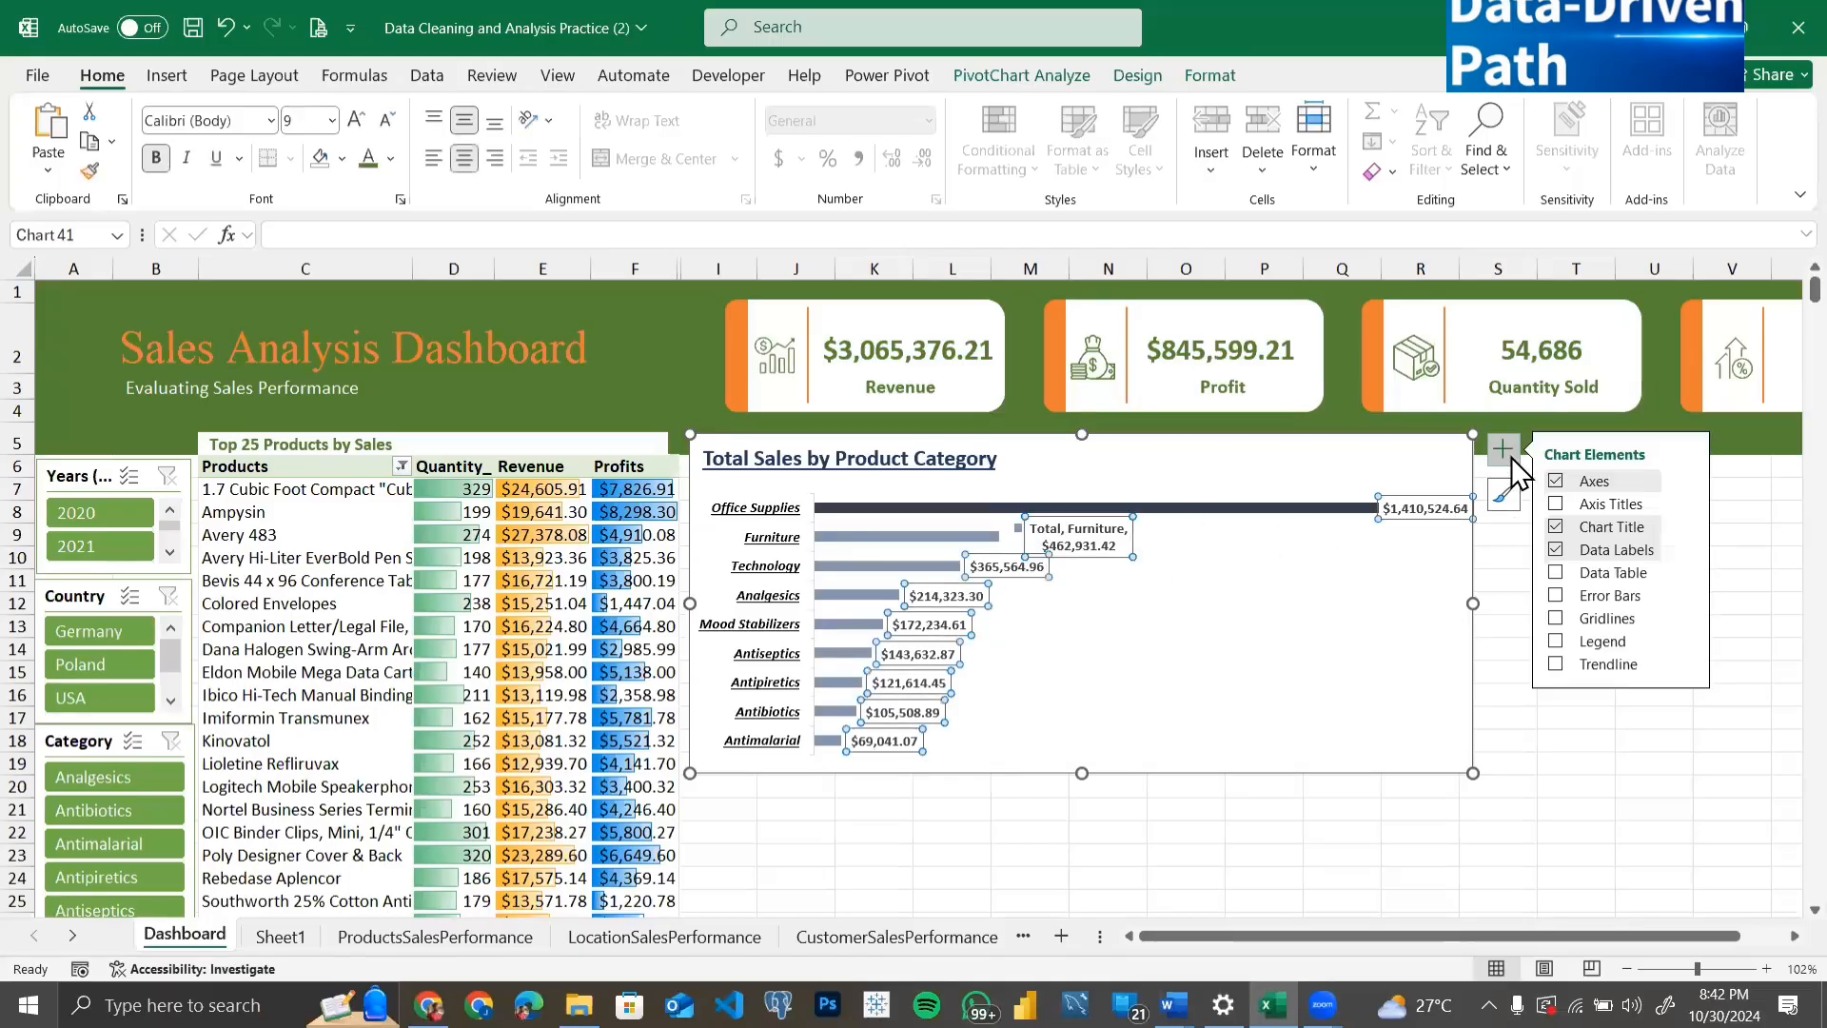
pyautogui.click(1557, 642)
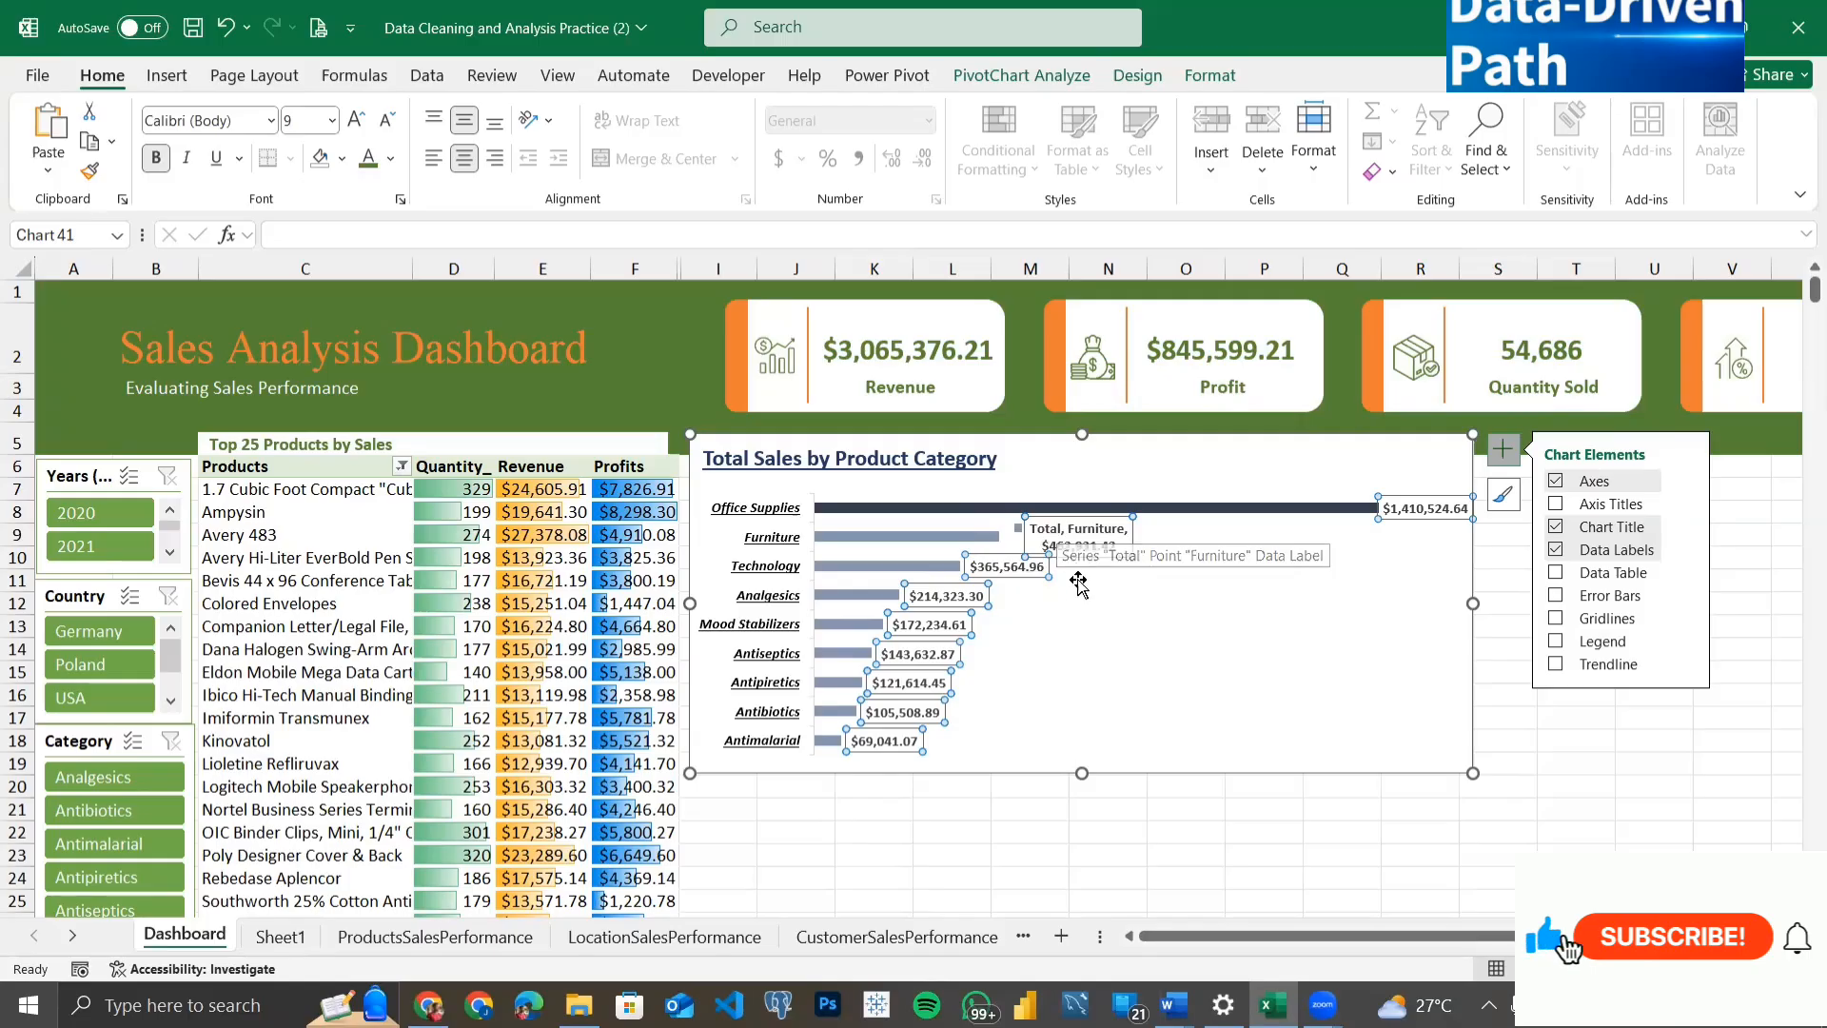
pyautogui.click(476, 940)
pyautogui.click(184, 936)
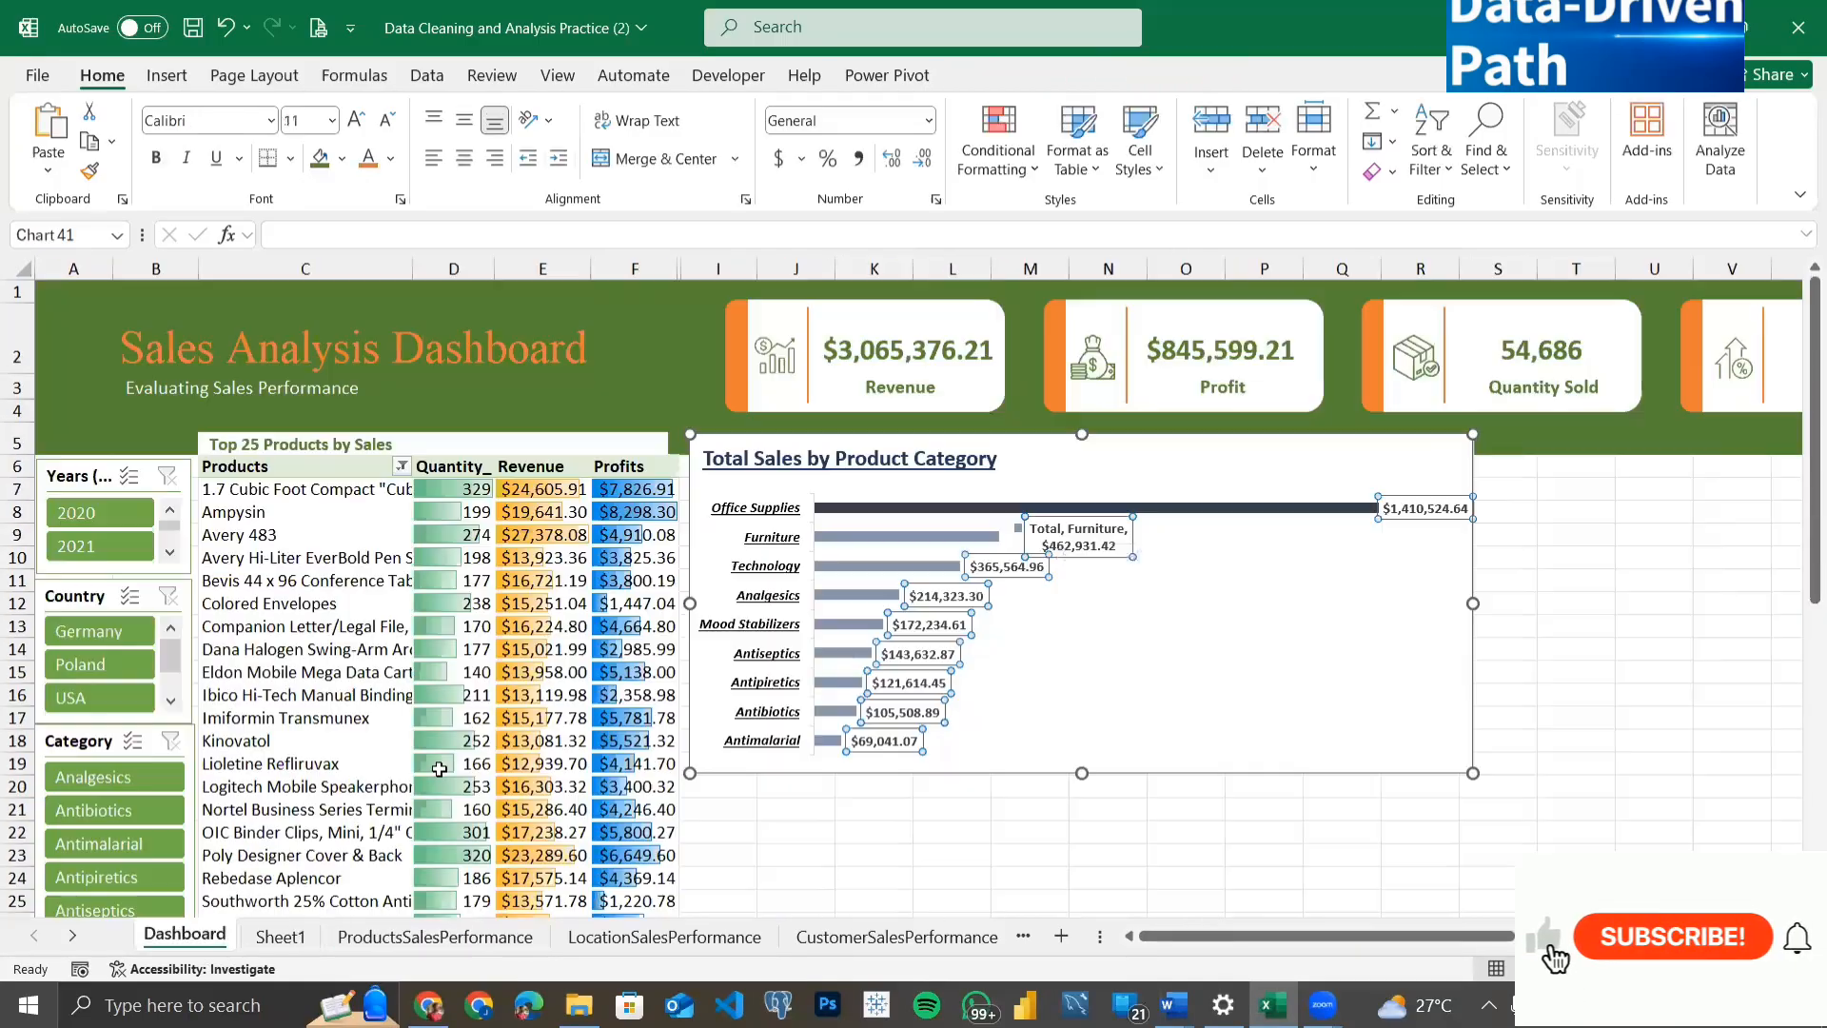
# Step: Delete the Furniture bar's data label, switch the chart's data labels off and turn them back on to reset them all
pyautogui.click(1087, 533)
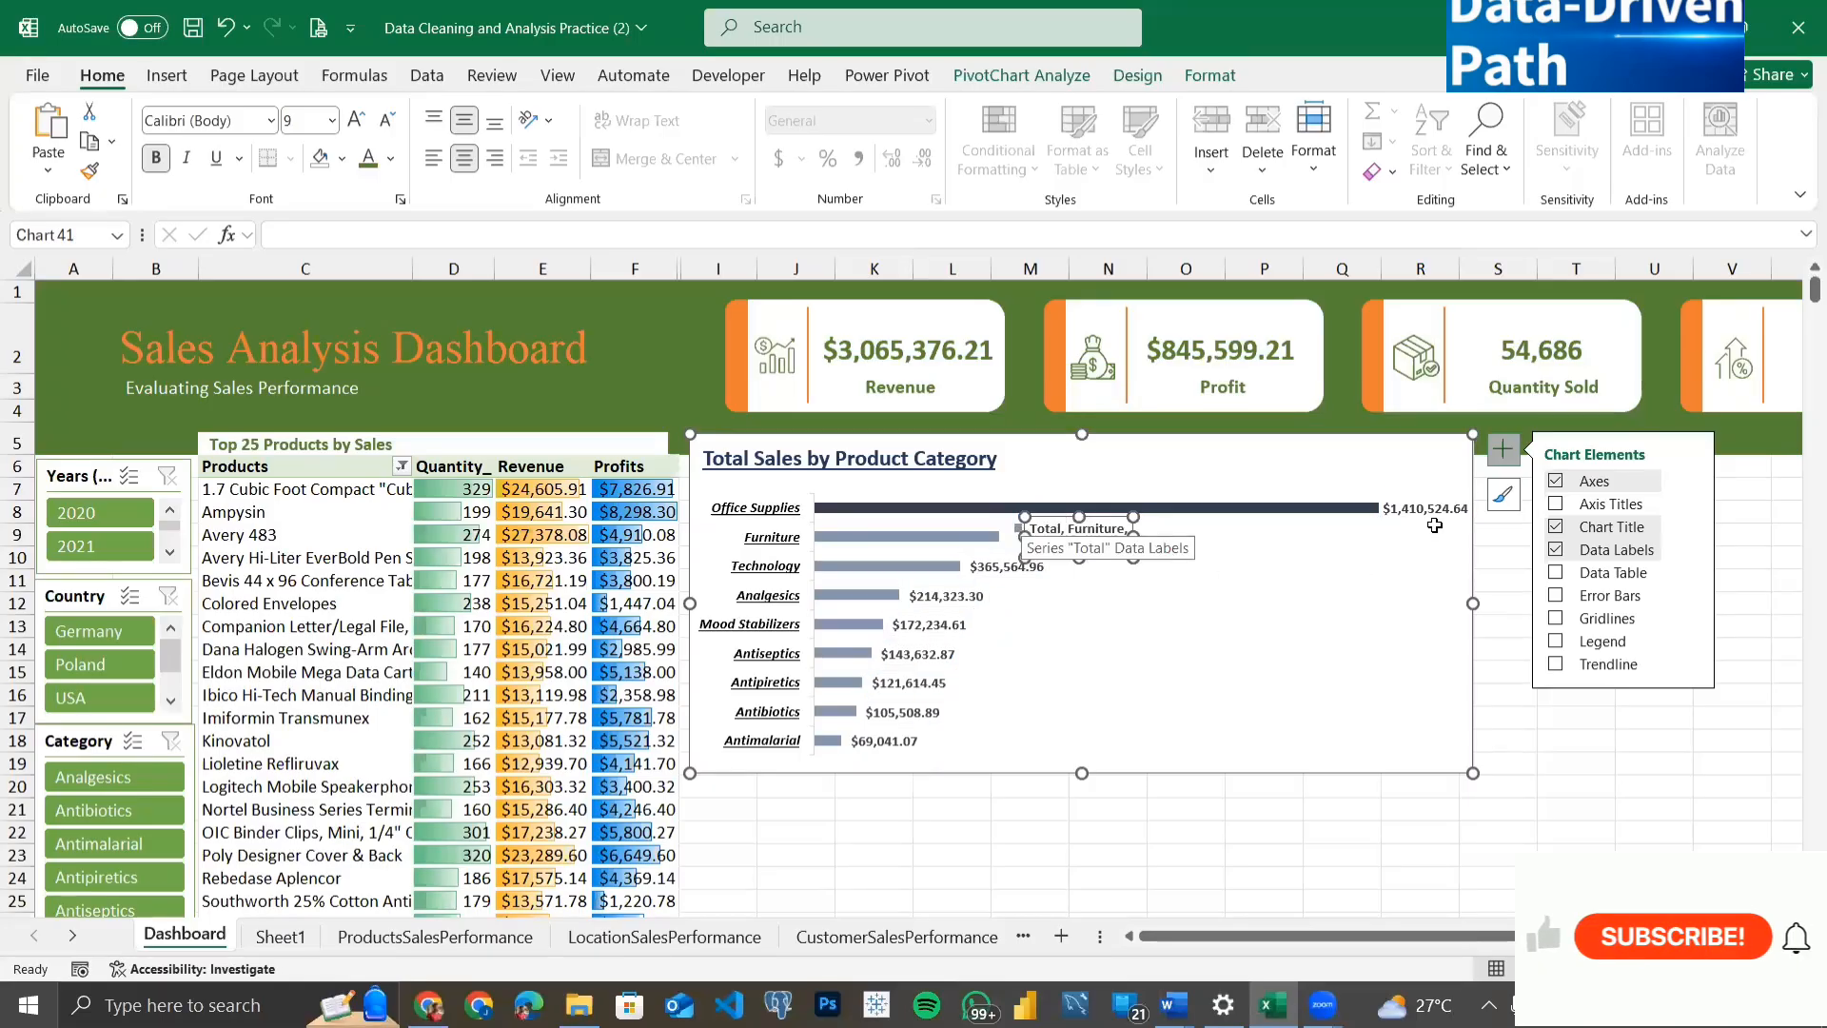
pyautogui.press('Delete')
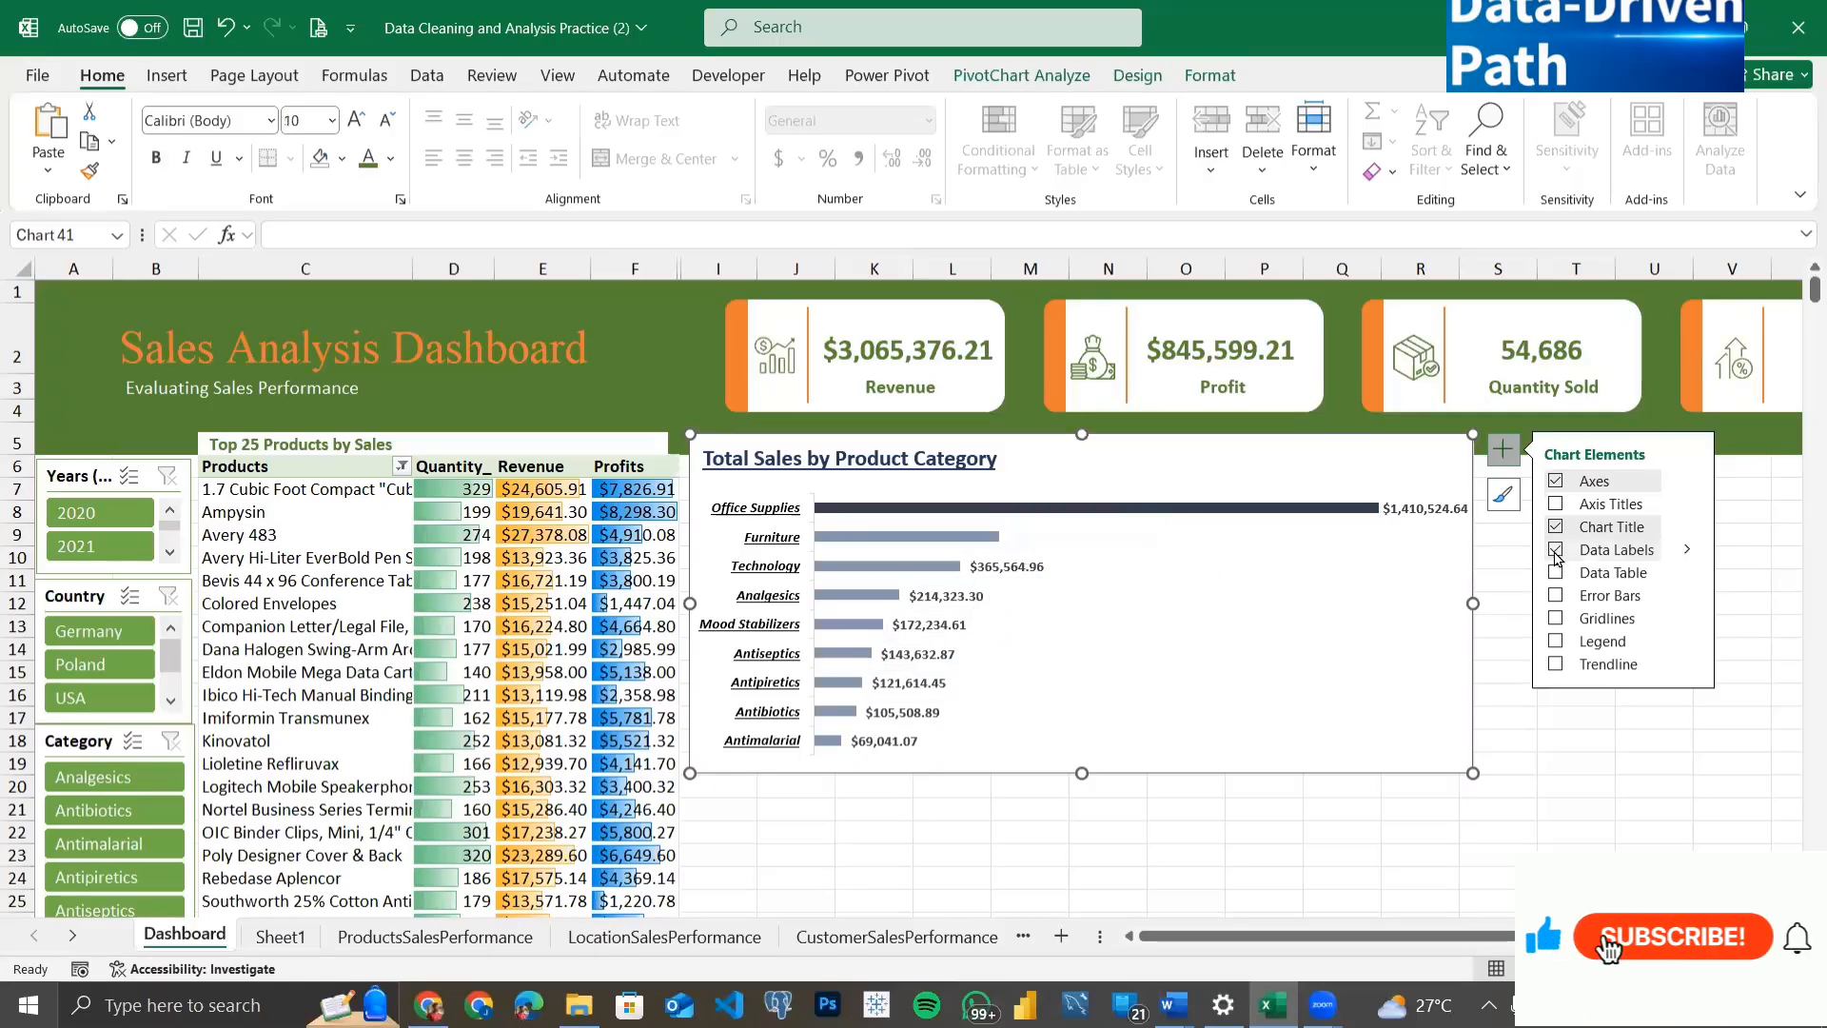
pyautogui.click(1556, 555)
pyautogui.click(1556, 555)
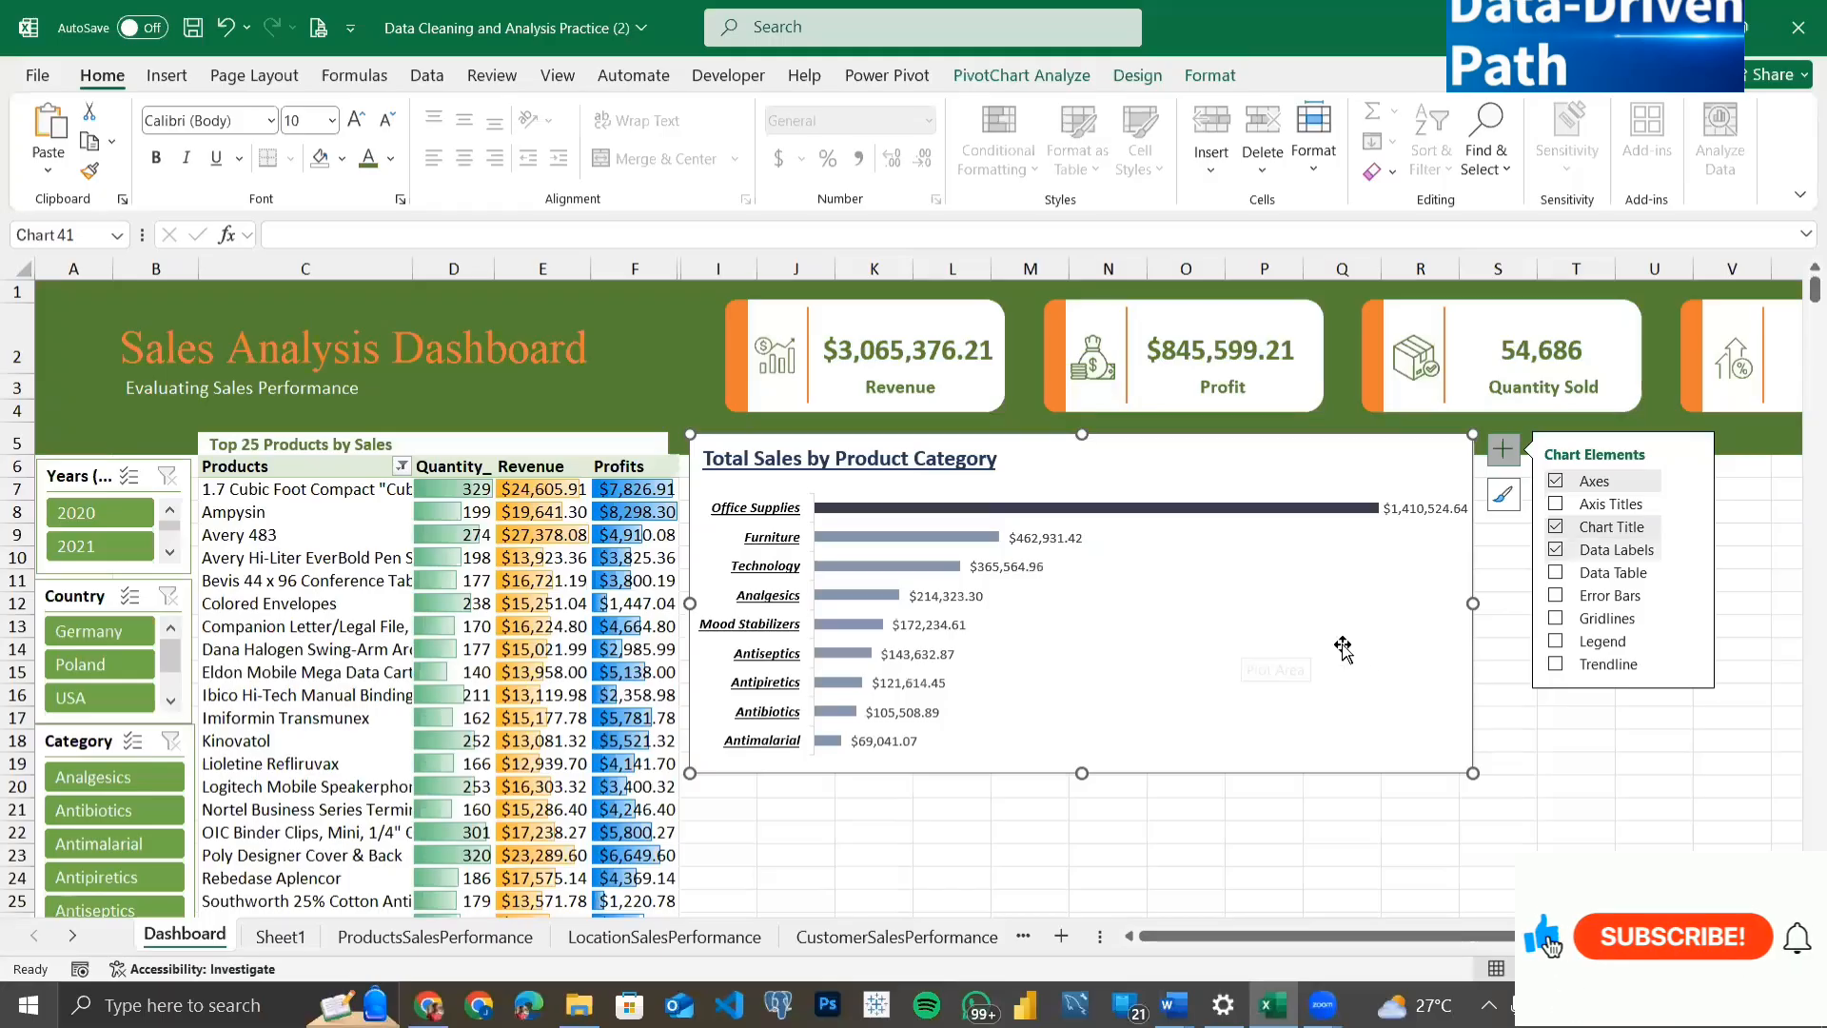
# Step: Narrow the Total Sales by Product Category chart so that its right edge ends at column O
pyautogui.click(1449, 656)
pyautogui.click(1478, 609)
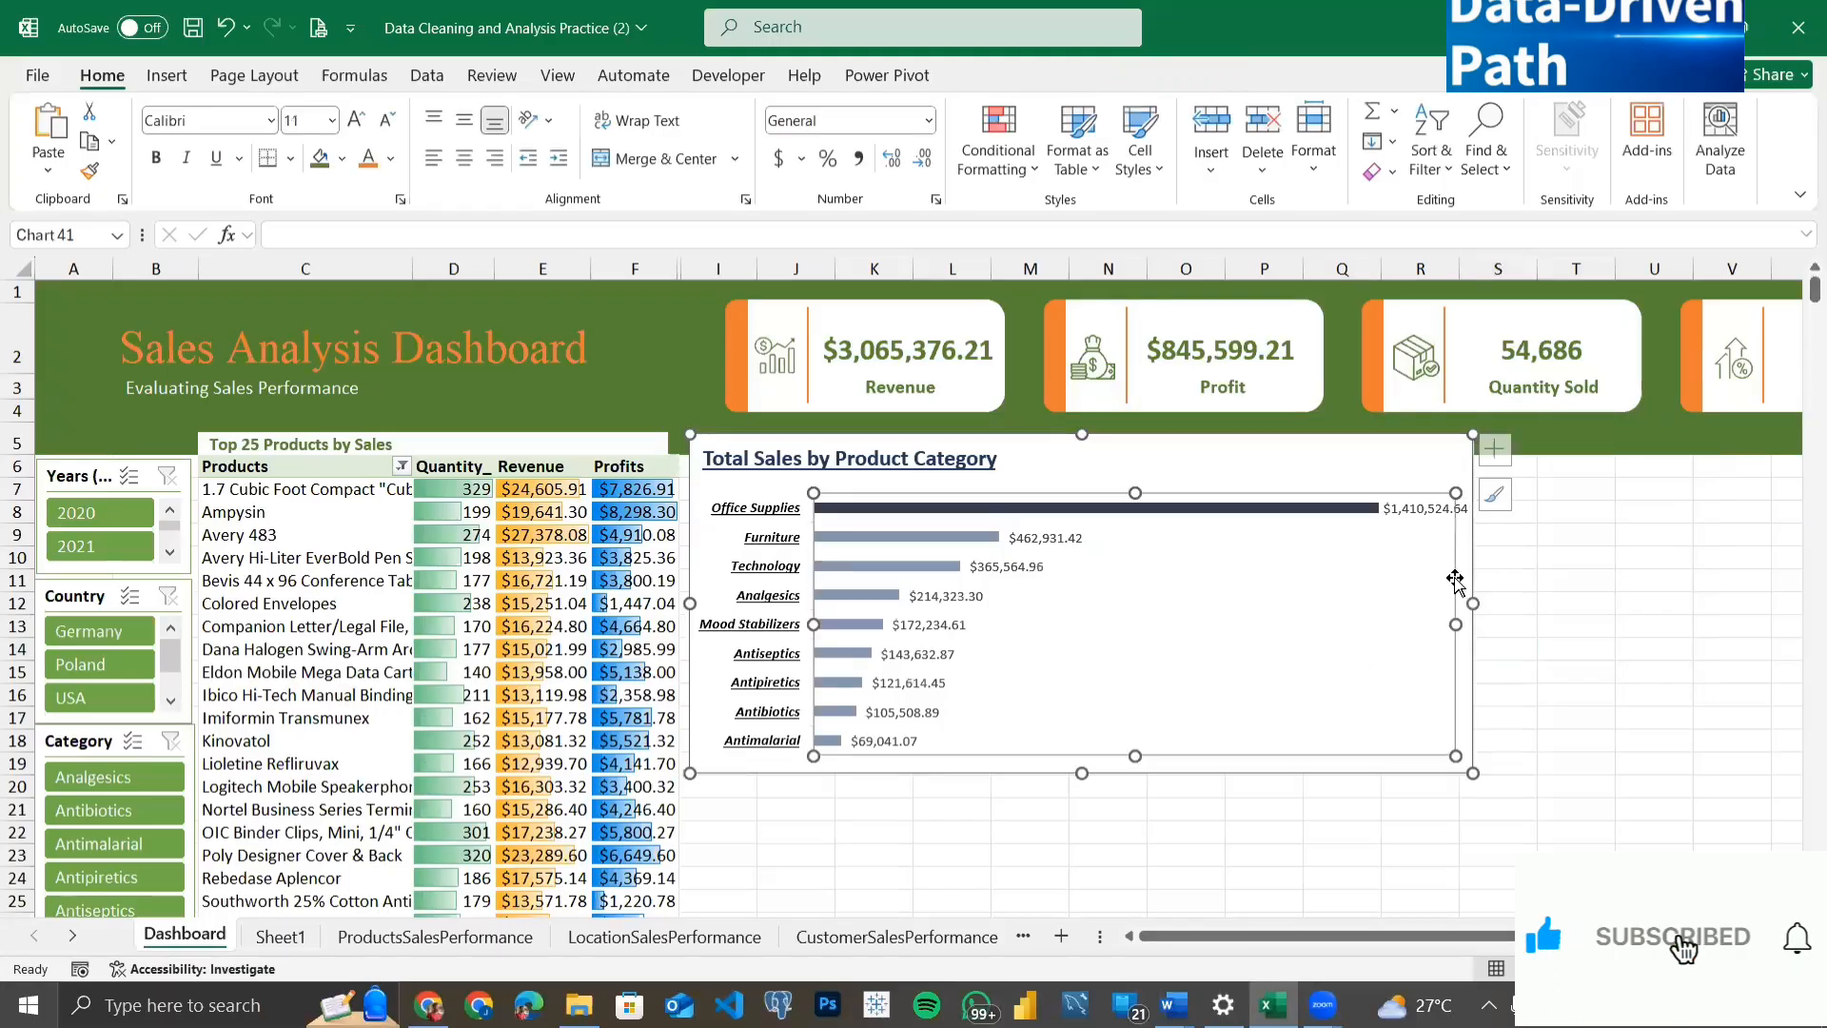
pyautogui.click(1456, 586)
pyautogui.click(1474, 597)
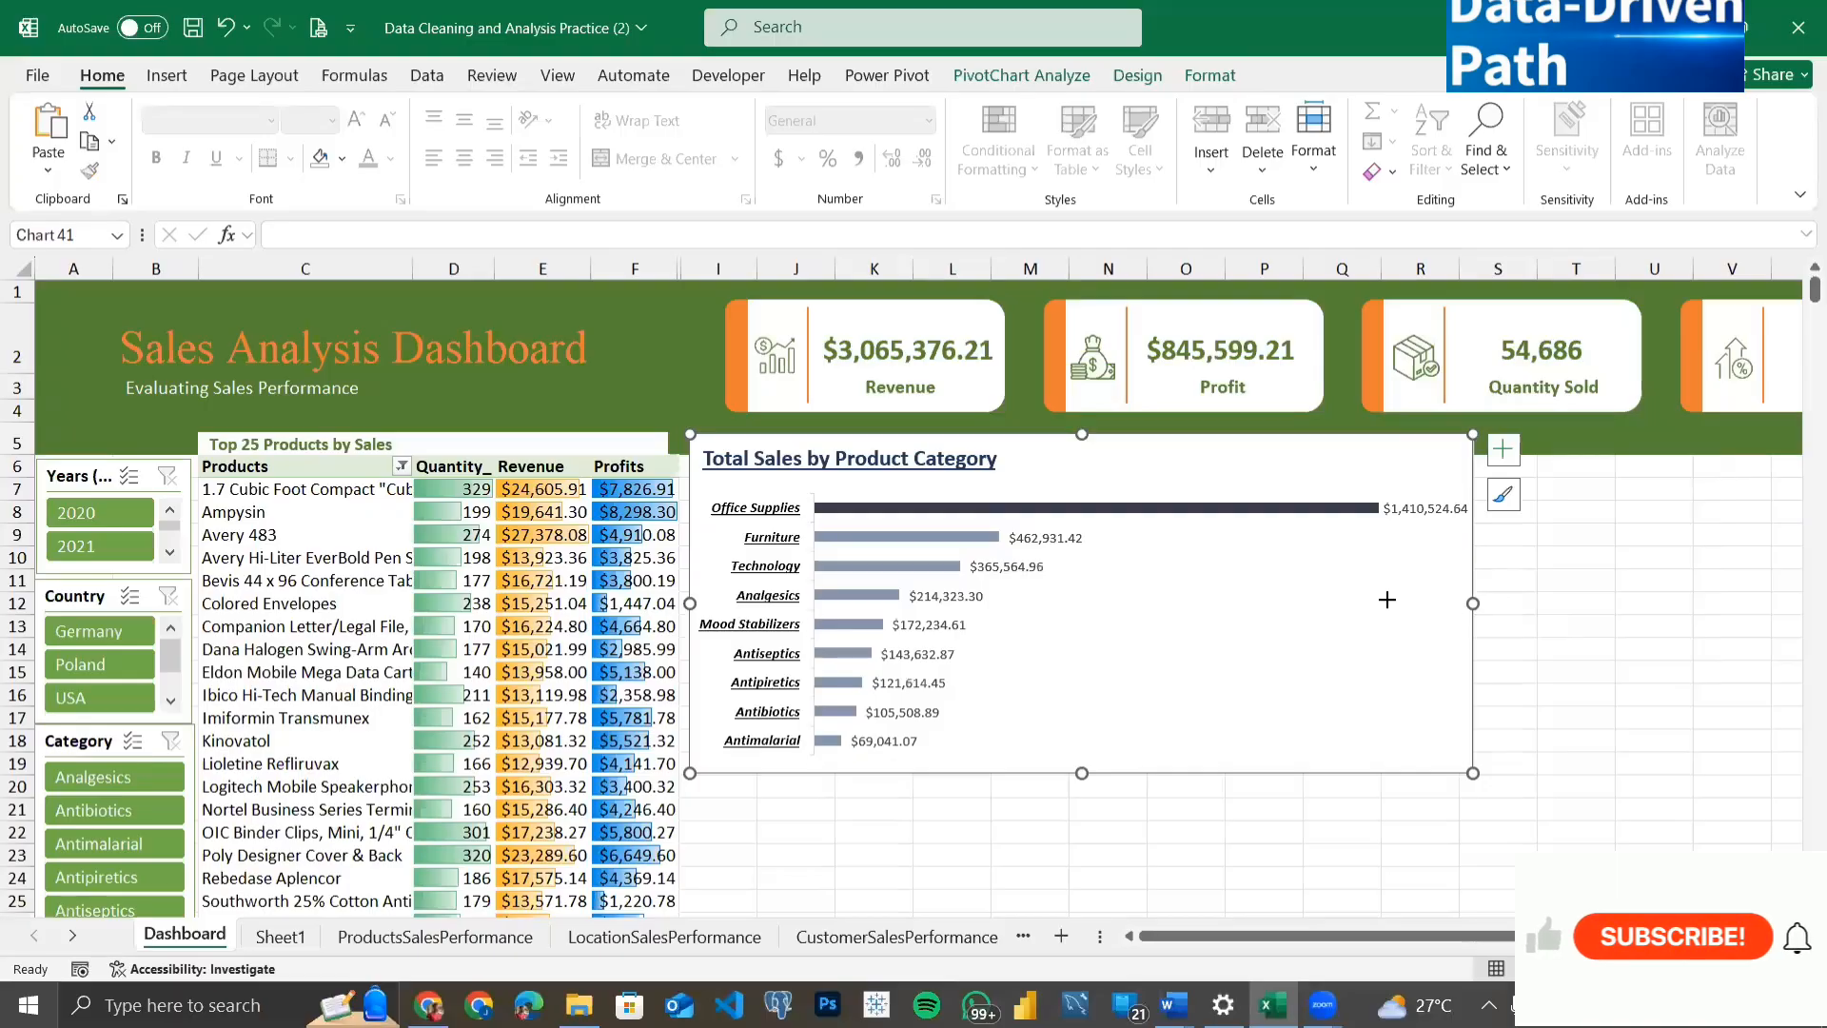
pyautogui.moveTo(1389, 602); pyautogui.dragTo(1195, 600)
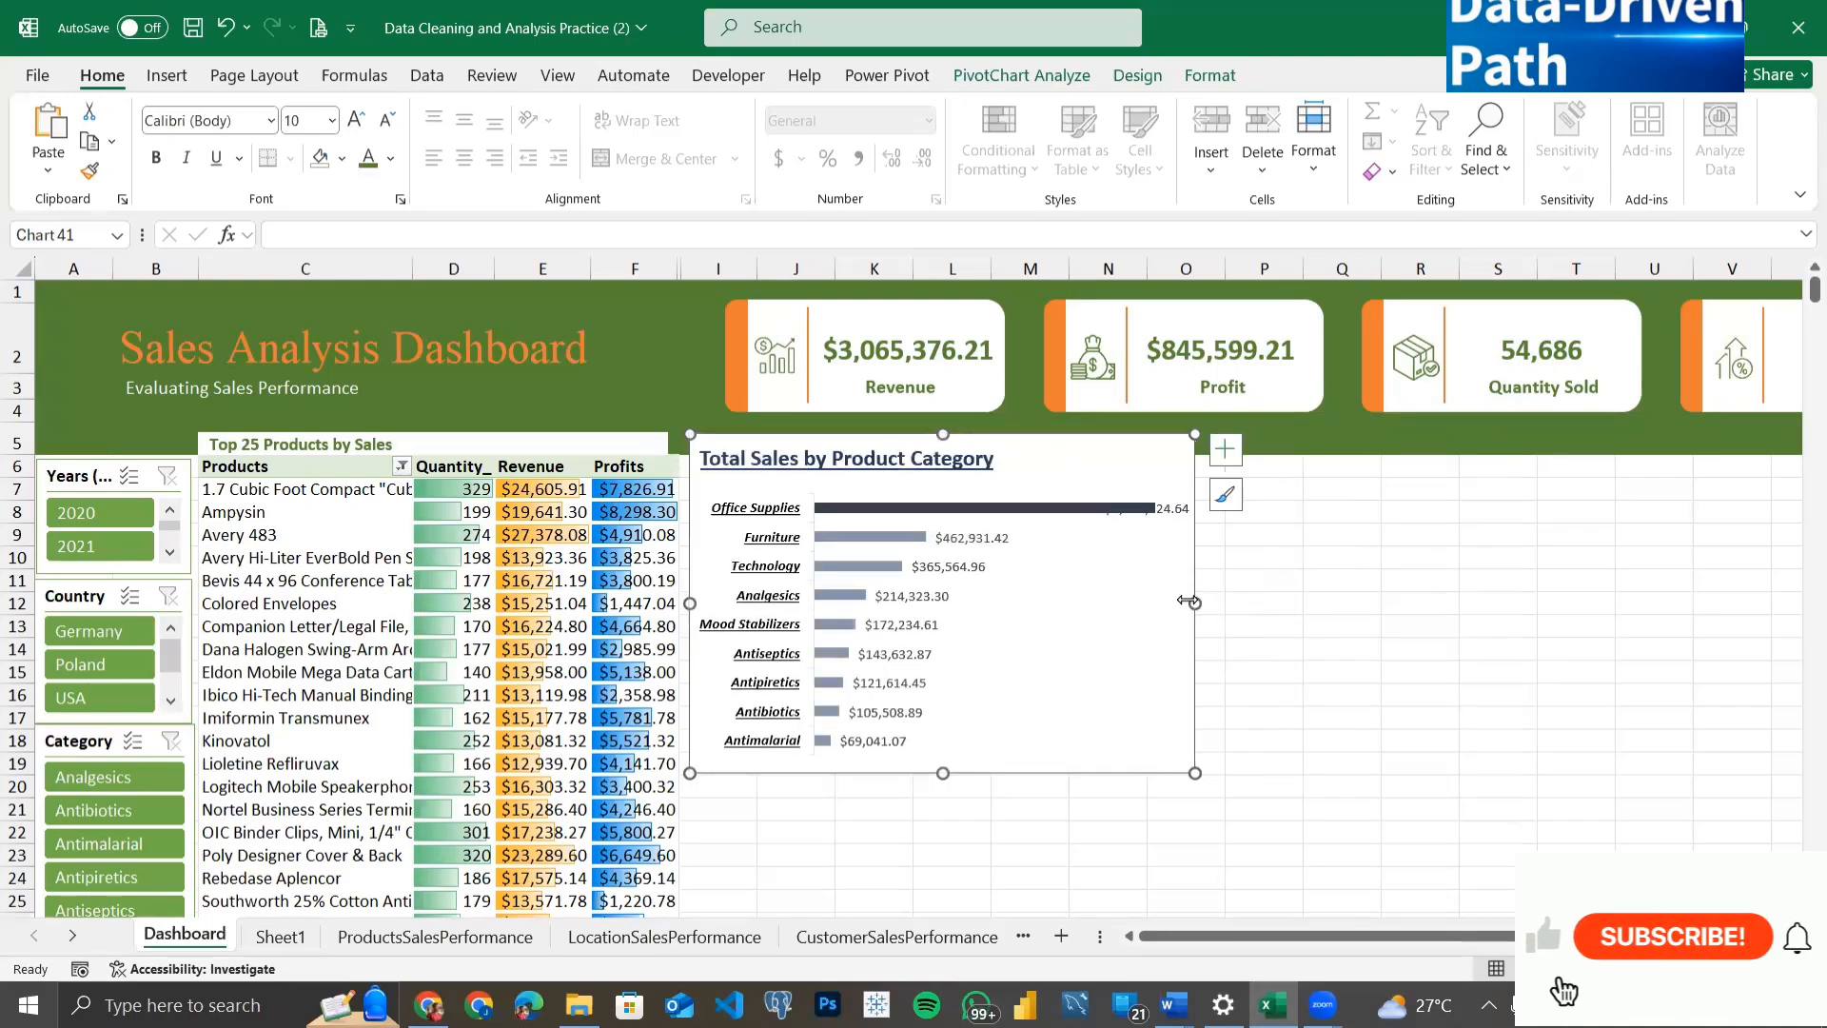
pyautogui.moveTo(1190, 602)
pyautogui.mouseDown()
pyautogui.moveTo(1149, 601)
pyautogui.moveTo(1189, 603)
pyautogui.mouseUp()
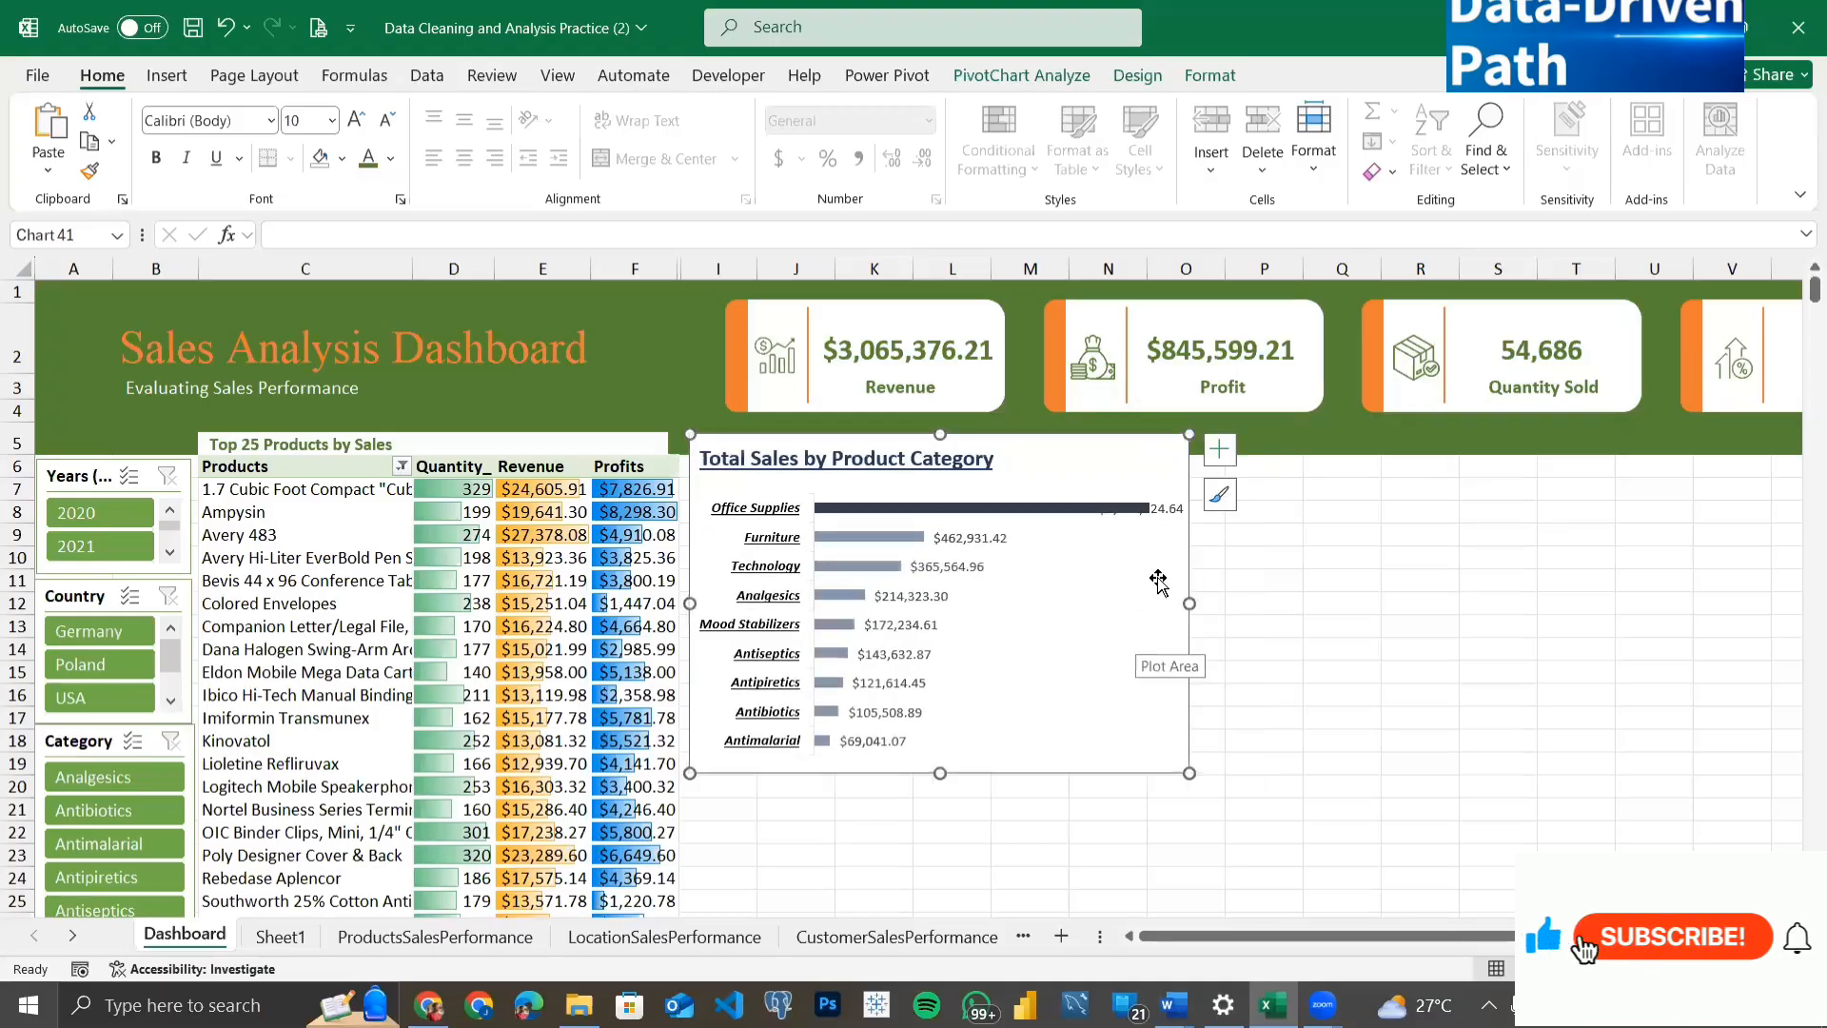
# Step: Move the Office Supplies data label inside the end of its bar and colour its text white
pyautogui.click(1163, 511)
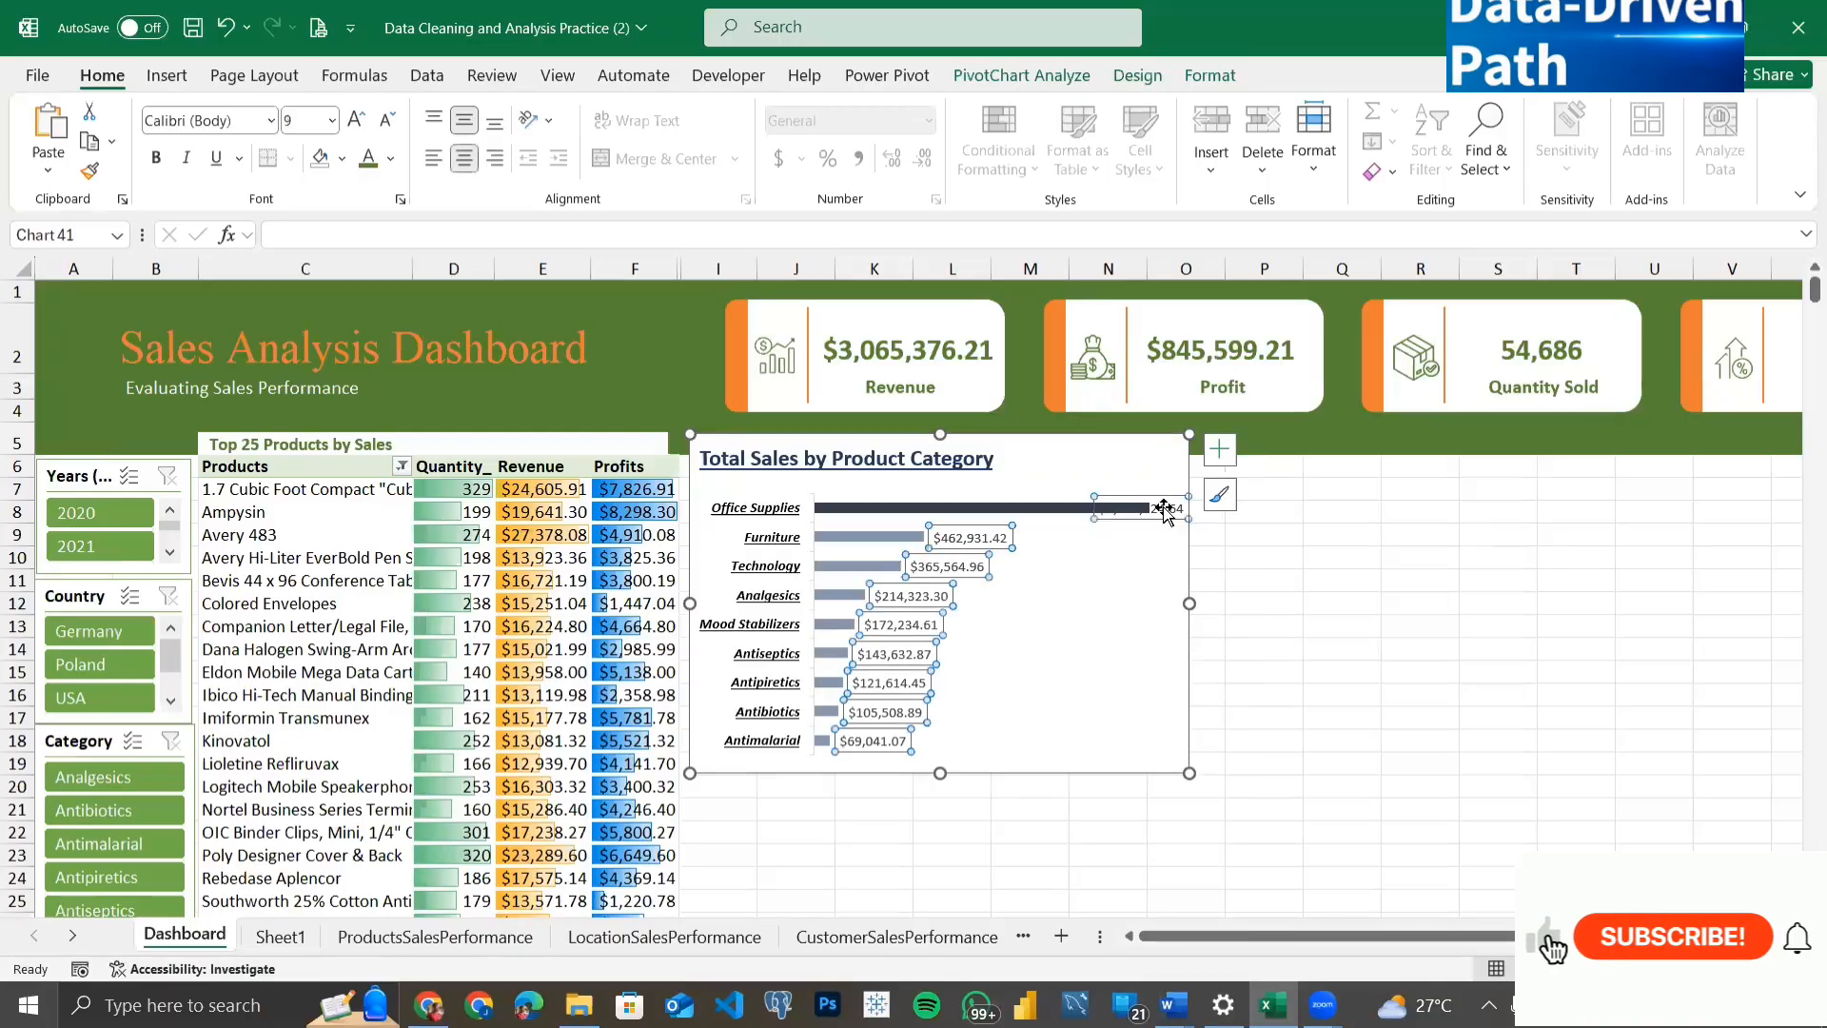
pyautogui.click(1167, 507)
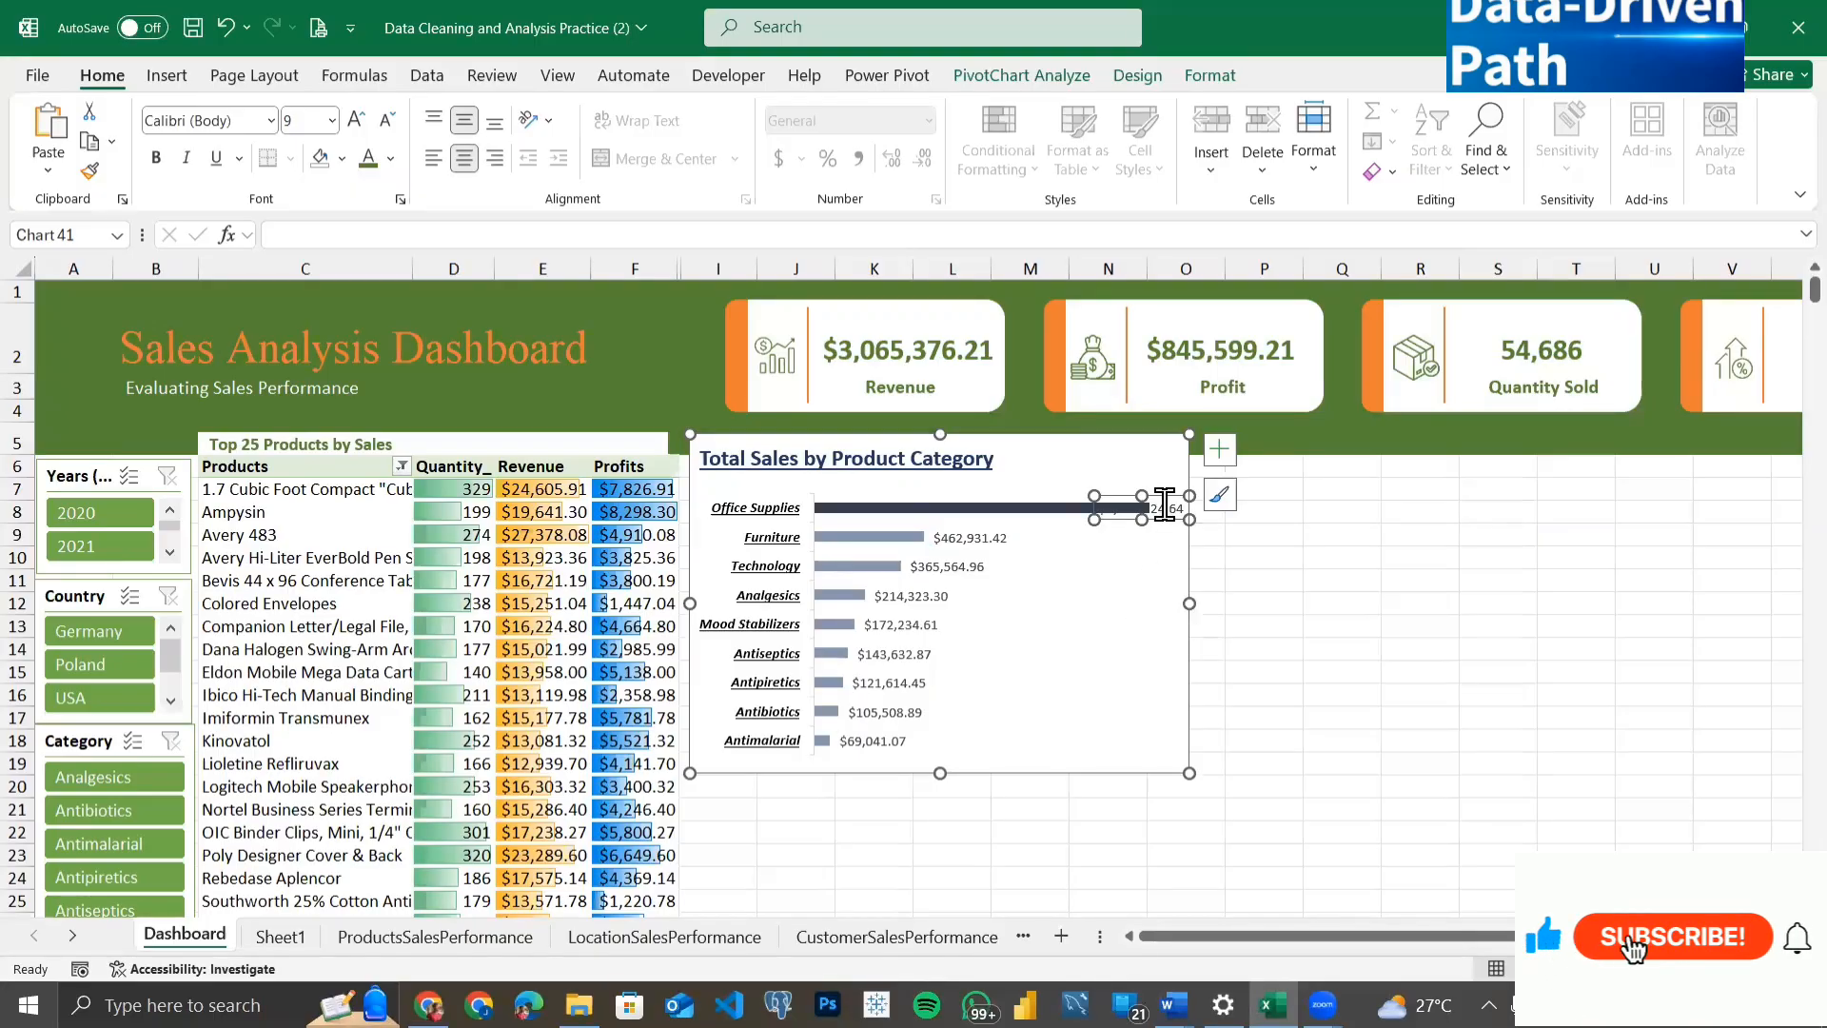
pyautogui.moveTo(1140, 517); pyautogui.dragTo(1121, 517)
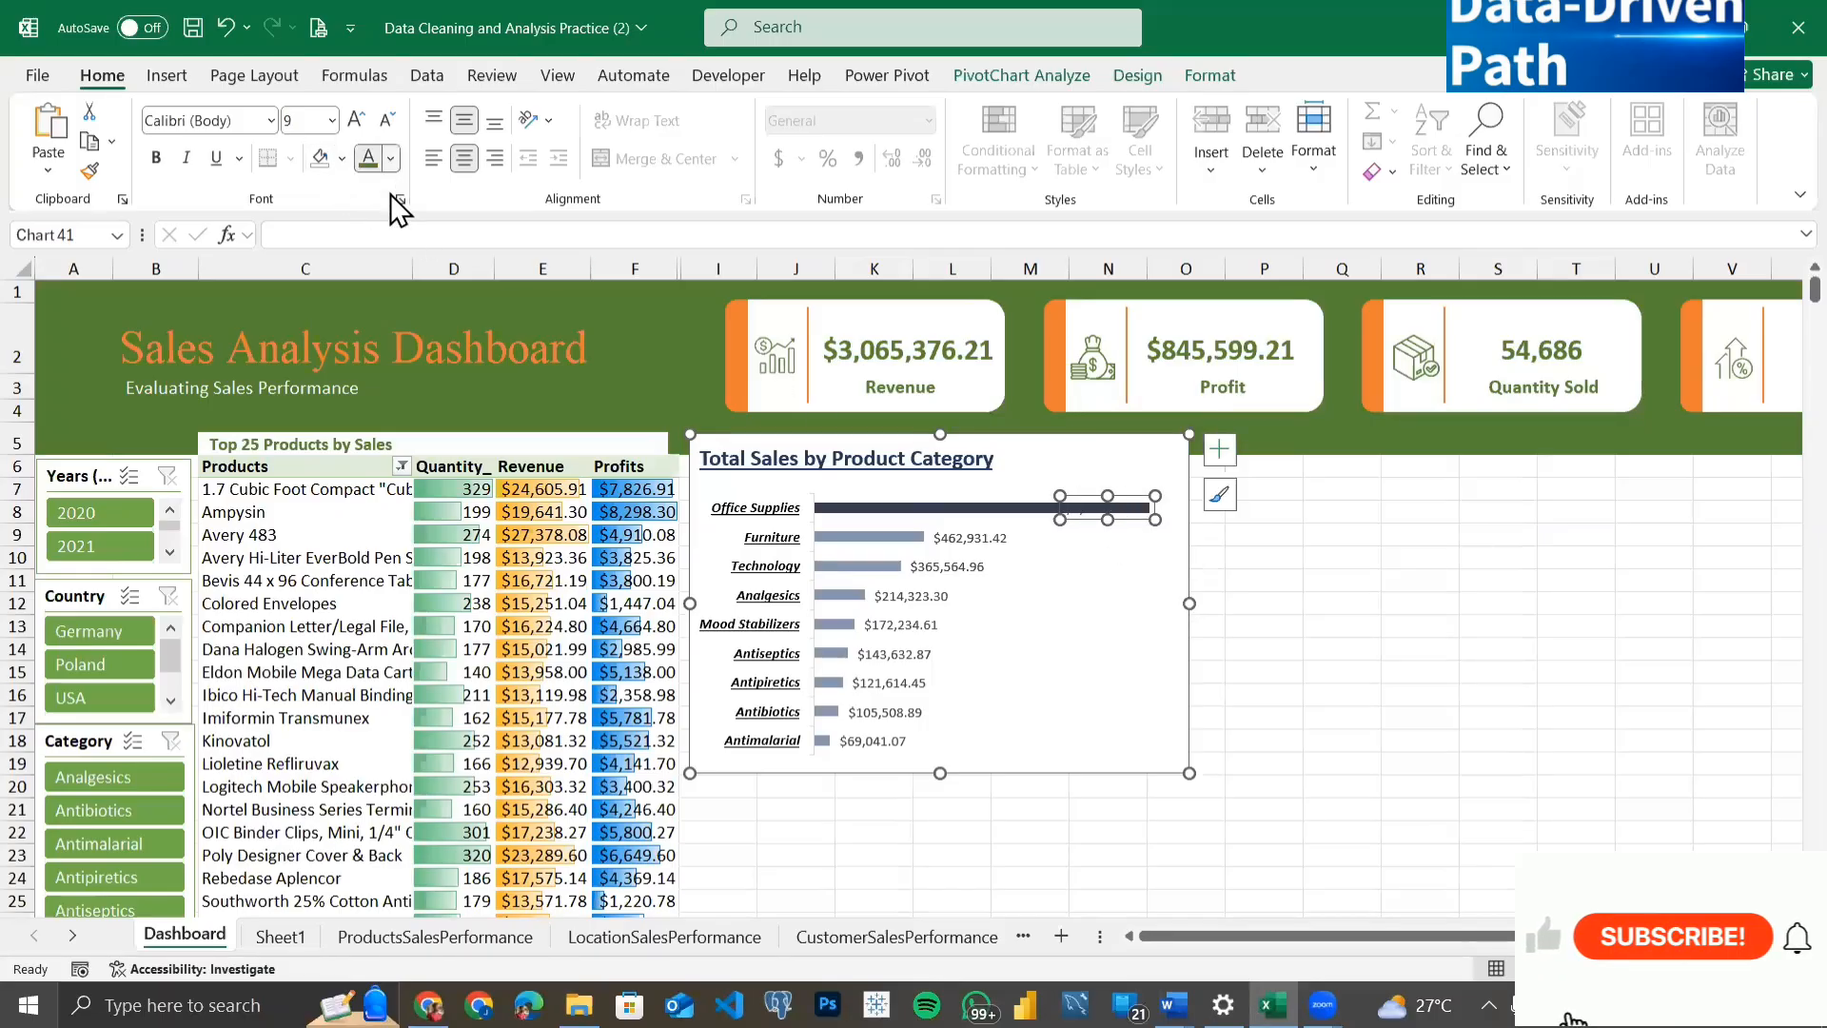
pyautogui.click(392, 159)
pyautogui.click(366, 306)
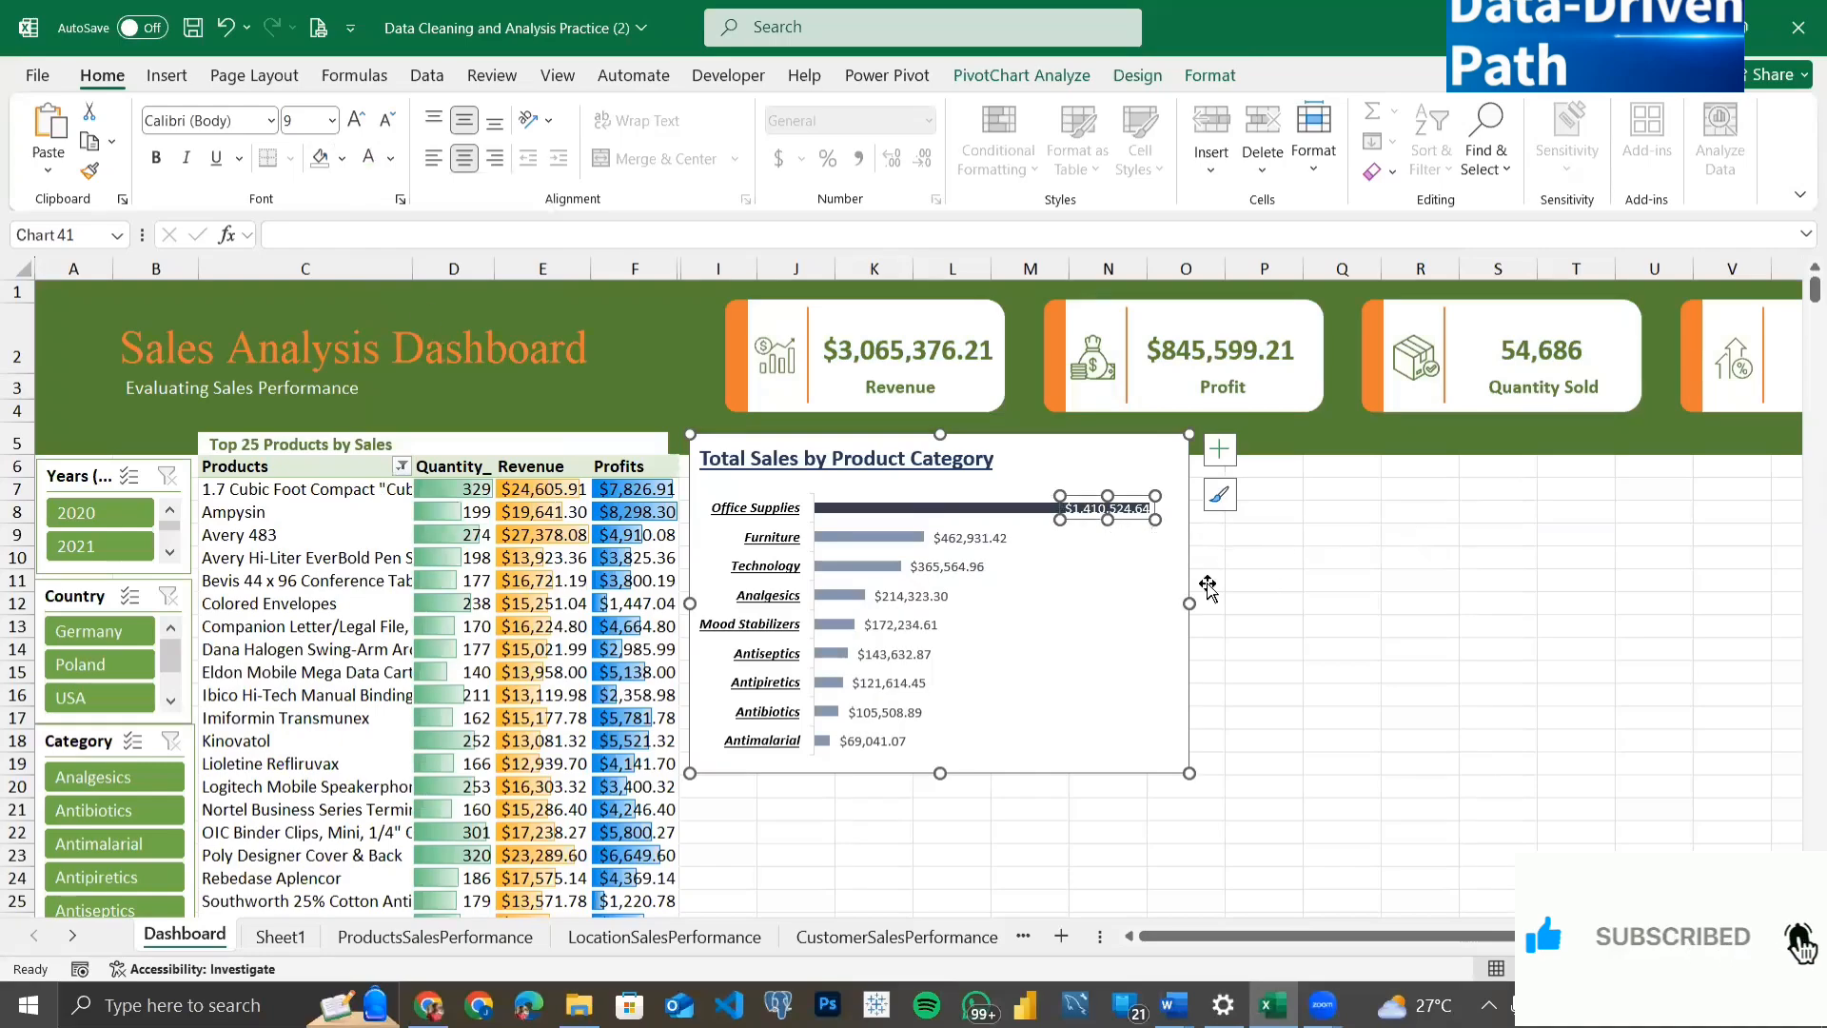
pyautogui.click(1264, 581)
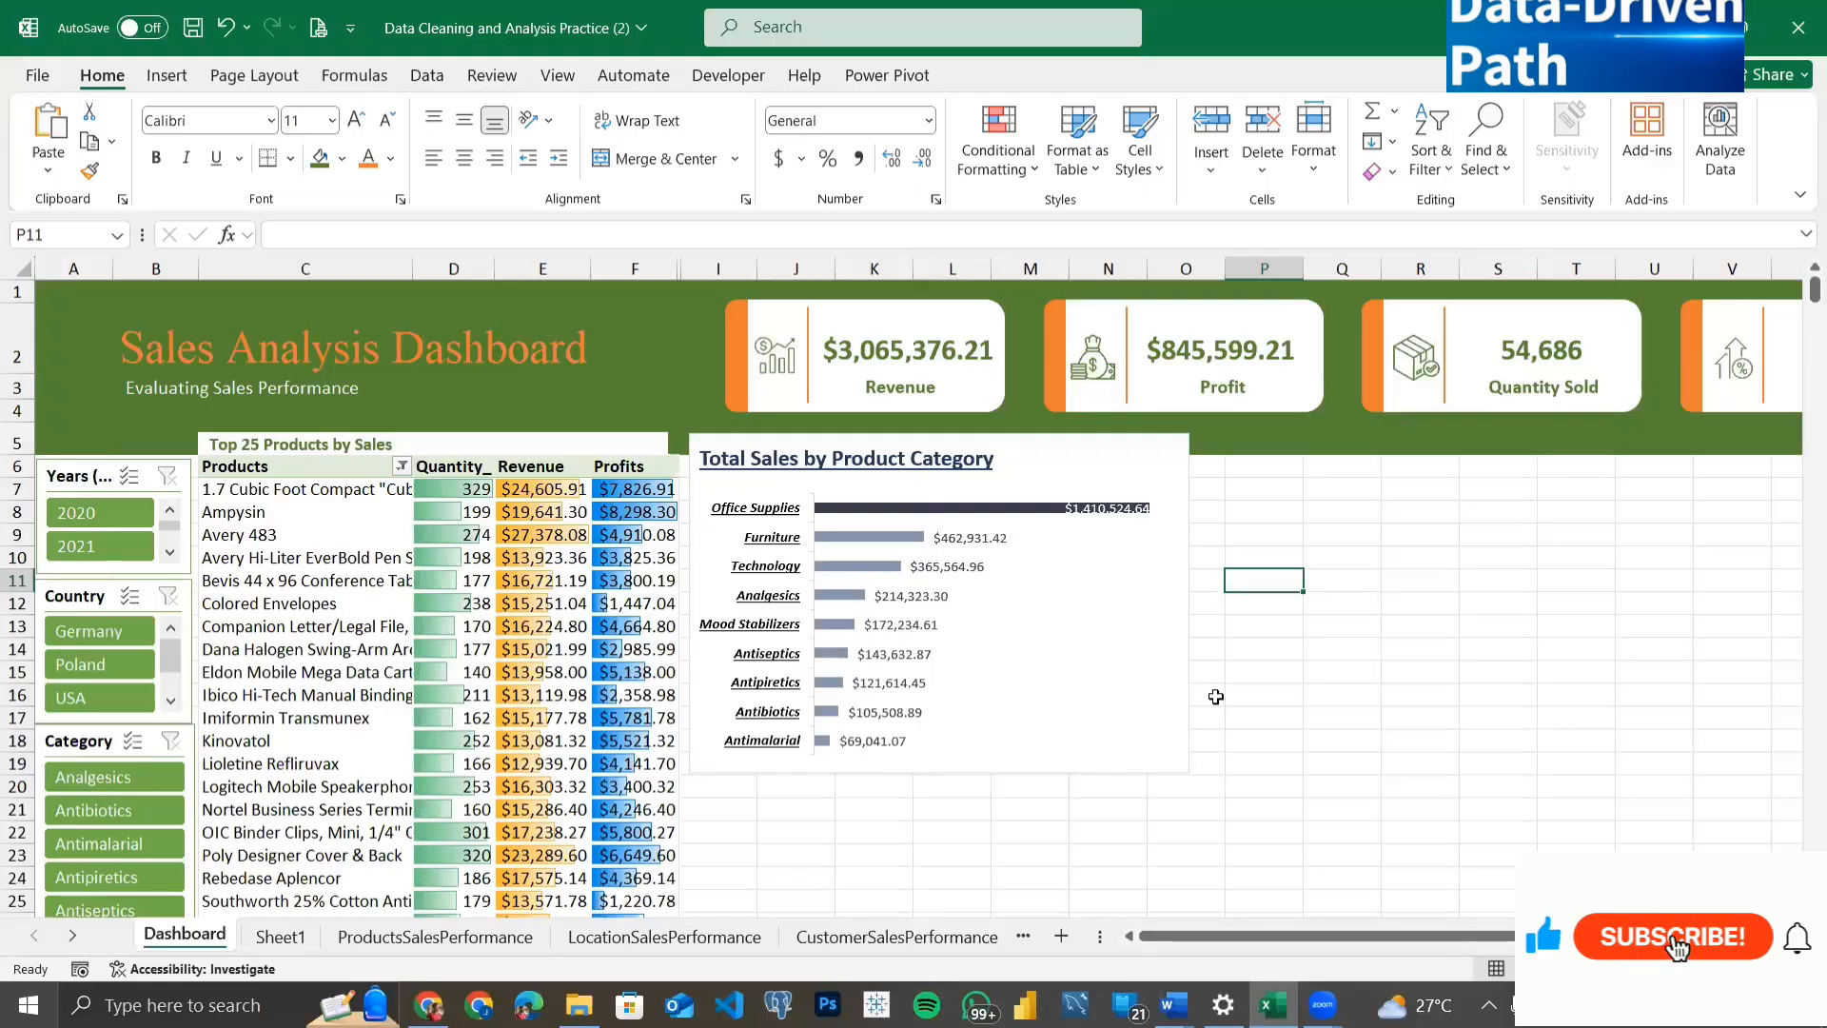
# Step: Fill only the Office Supplies bar of the Total Sales by Product Category chart with dark green
pyautogui.click(982, 509)
pyautogui.click(982, 508)
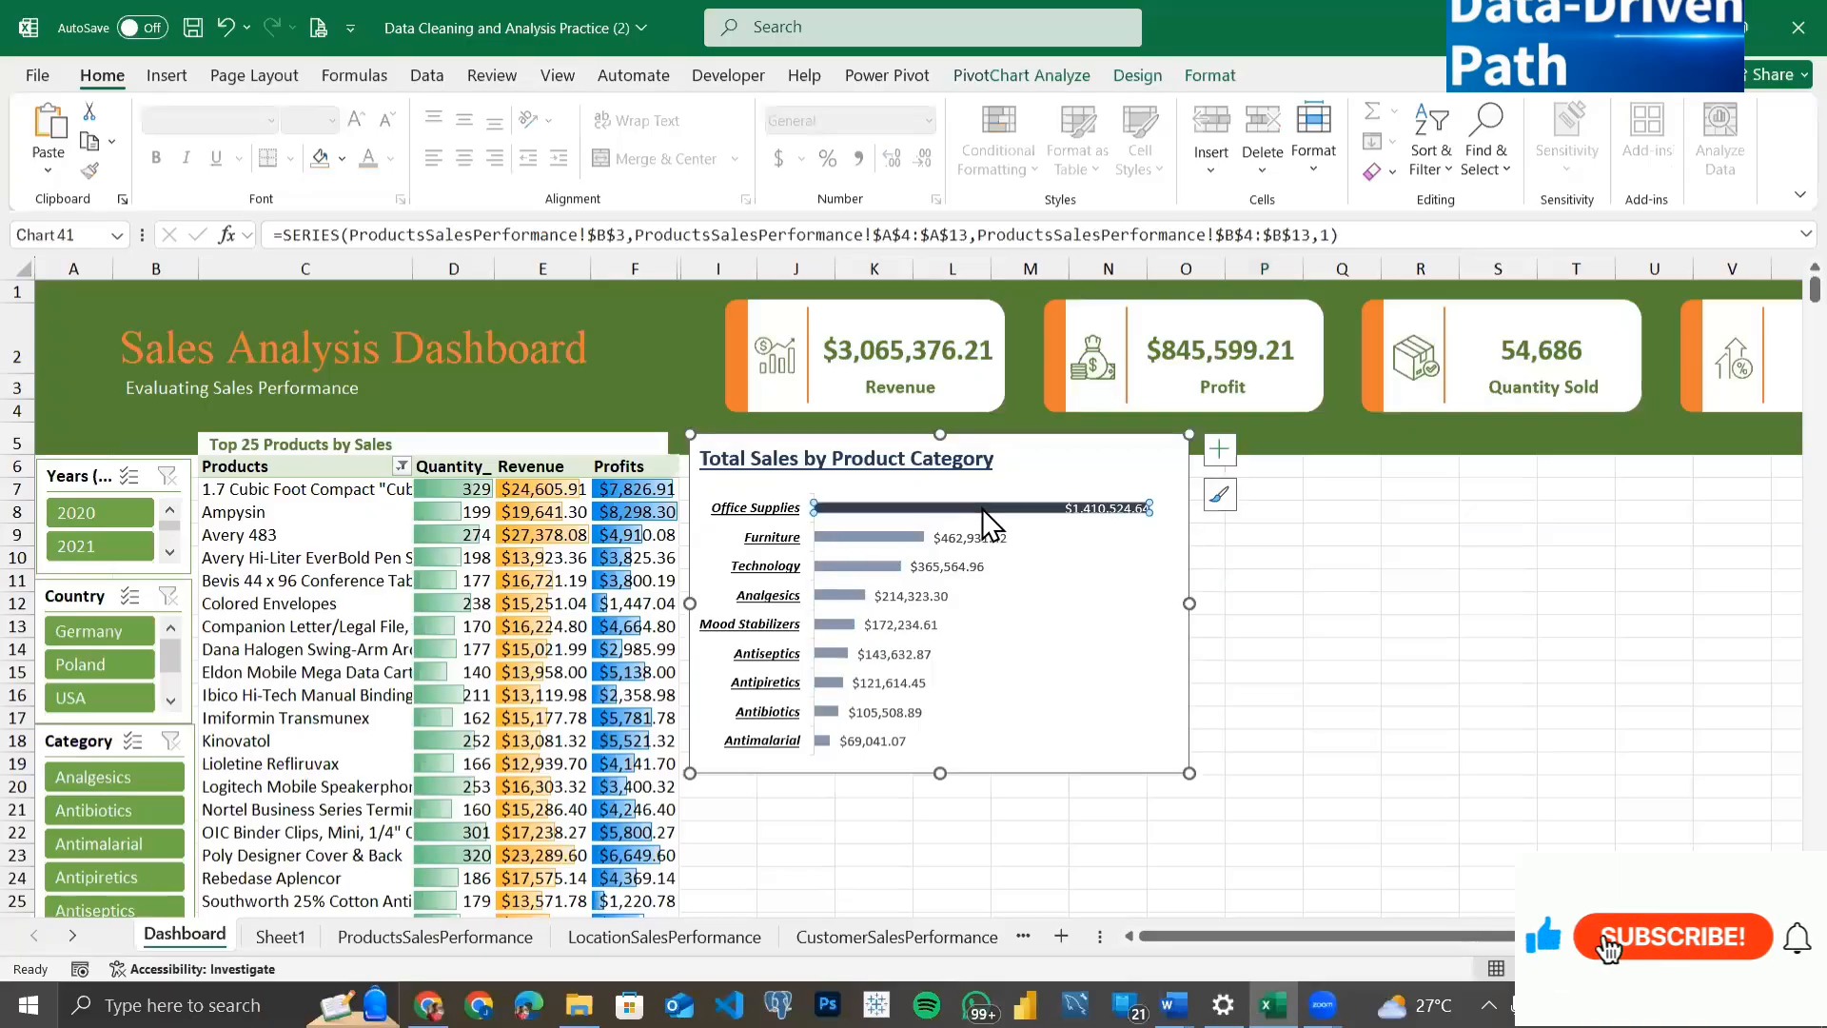
pyautogui.click(342, 159)
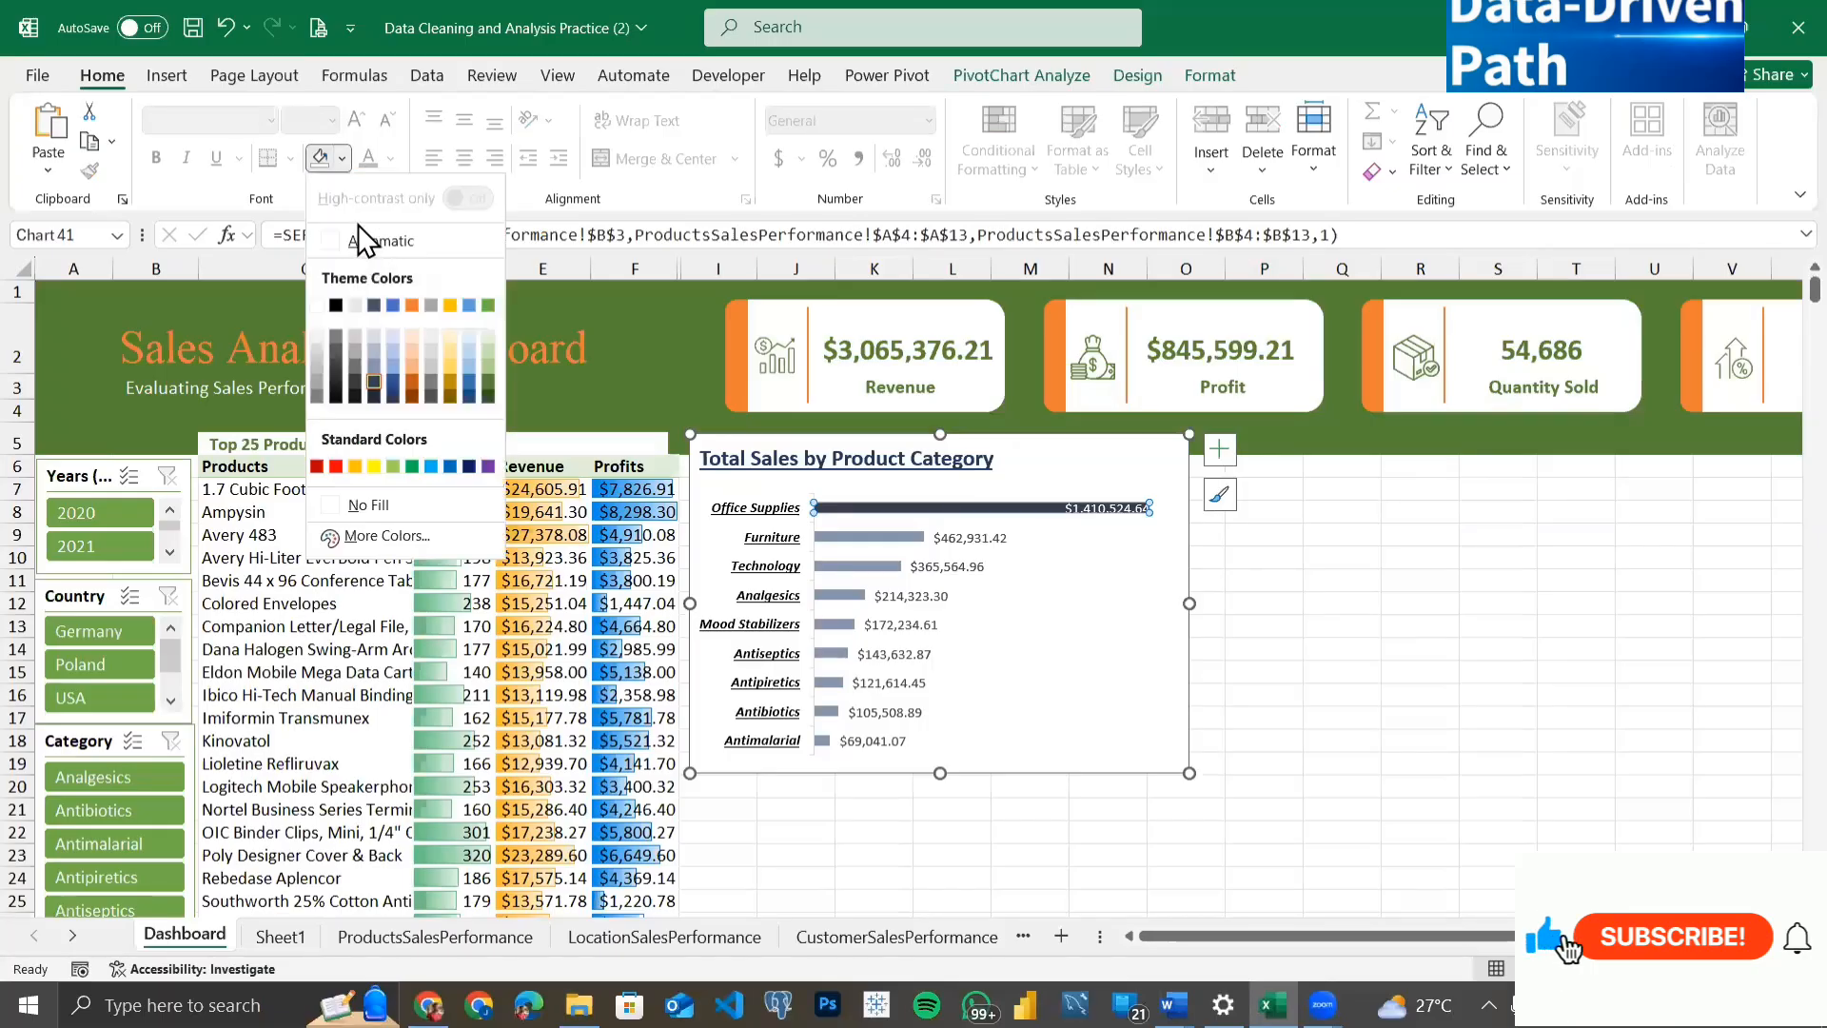
pyautogui.click(486, 382)
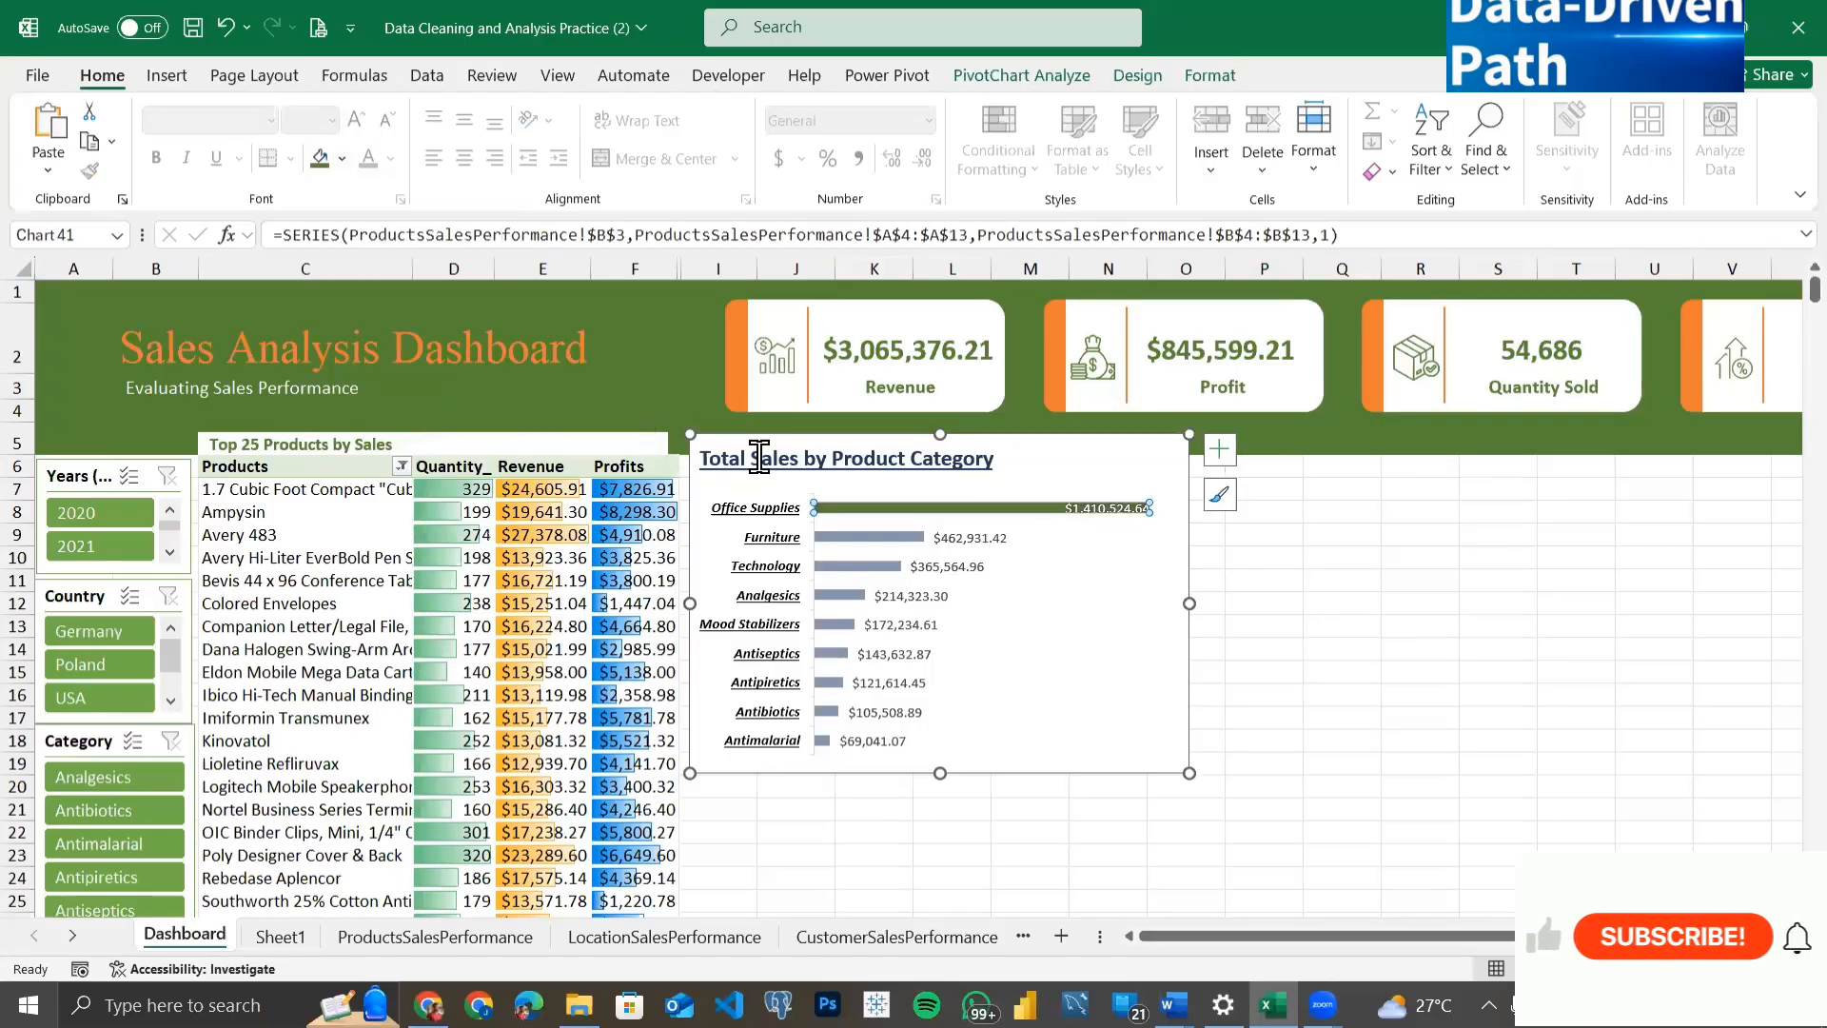
# Step: Change the font colour of the Total Sales by Product Category chart title to dark green
pyautogui.click(807, 460)
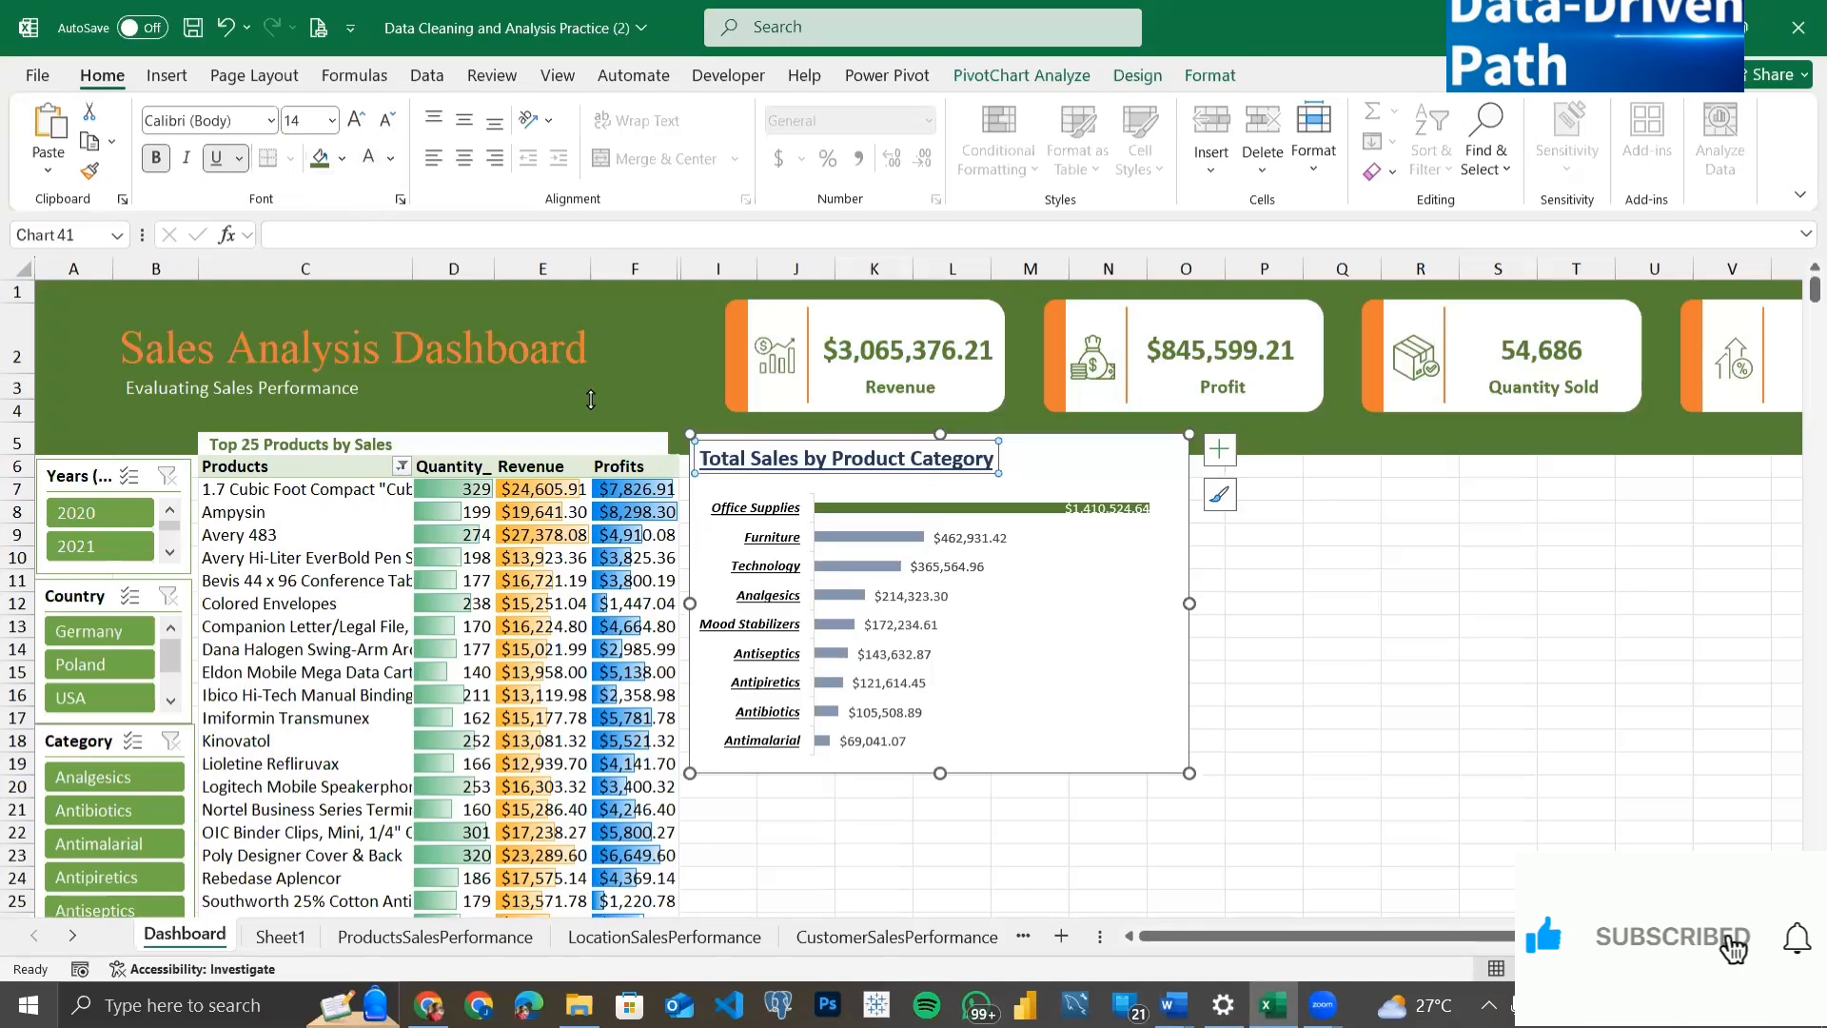
pyautogui.click(391, 162)
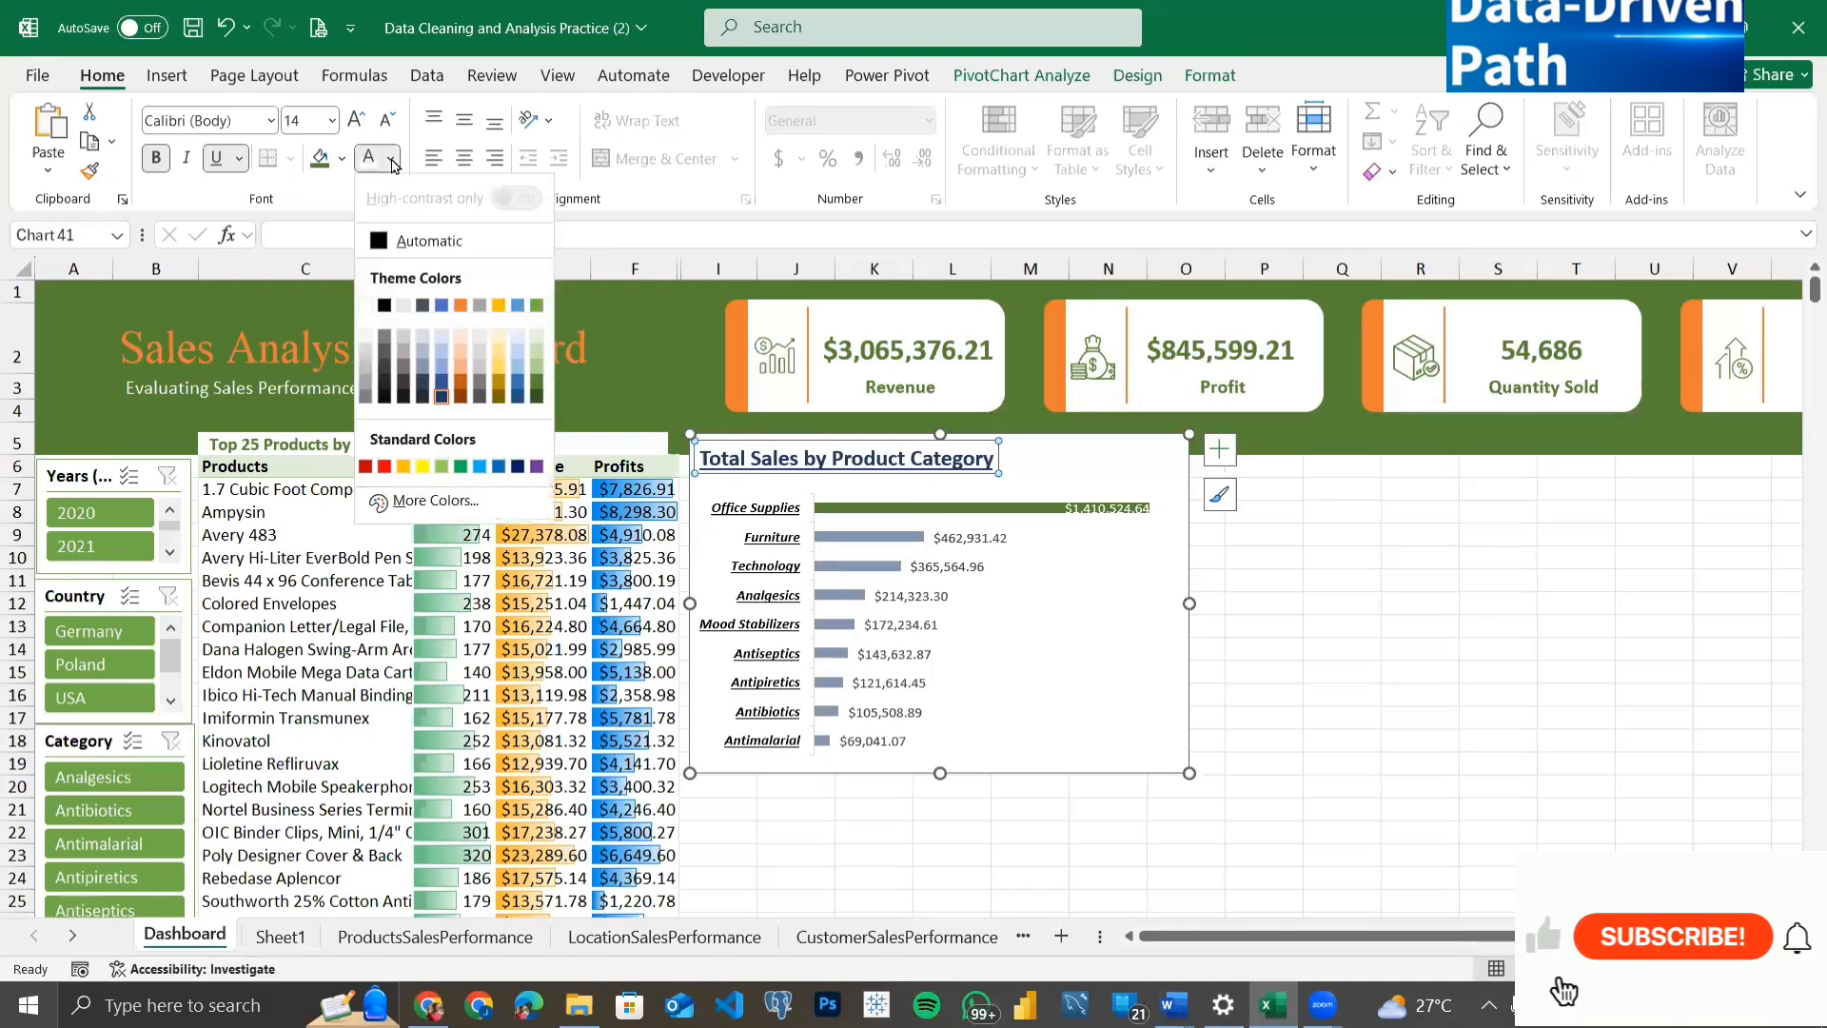
pyautogui.click(538, 383)
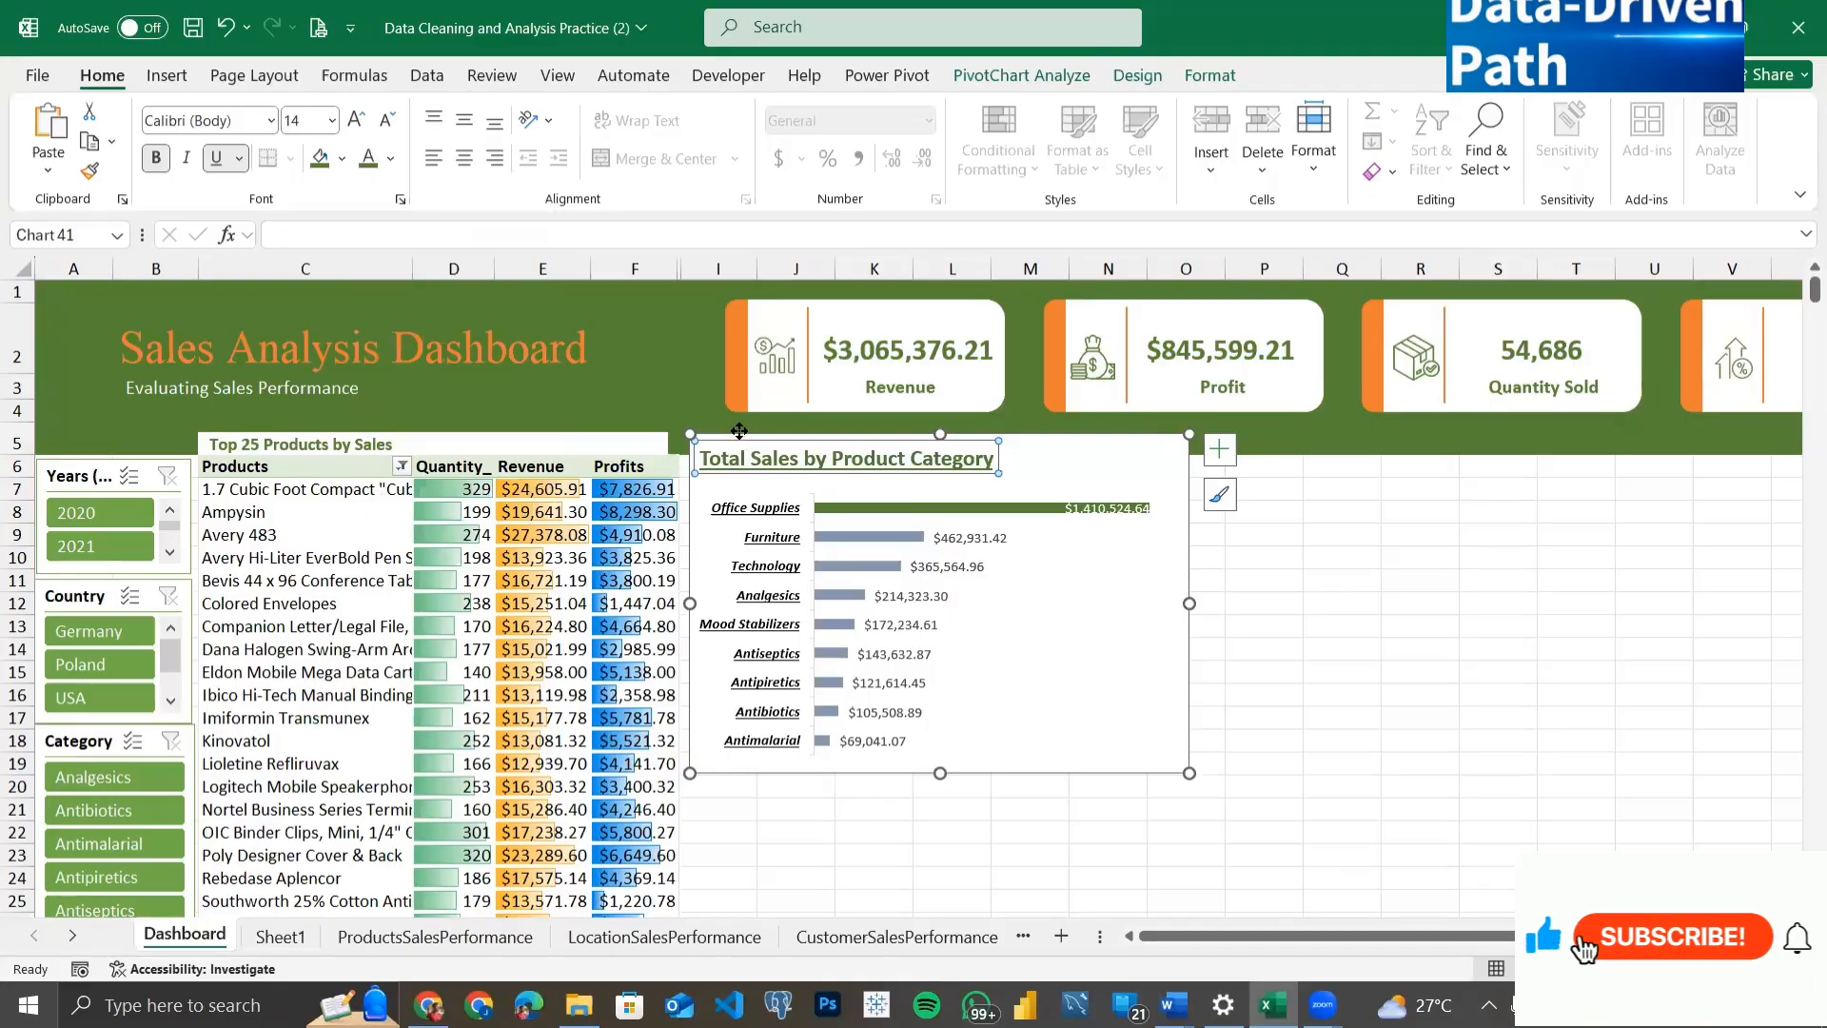
# Step: Move the title closer to the chart's upper-left corner and shorten the chart so that it ends at row 18
pyautogui.moveTo(740, 436); pyautogui.dragTo(734, 432)
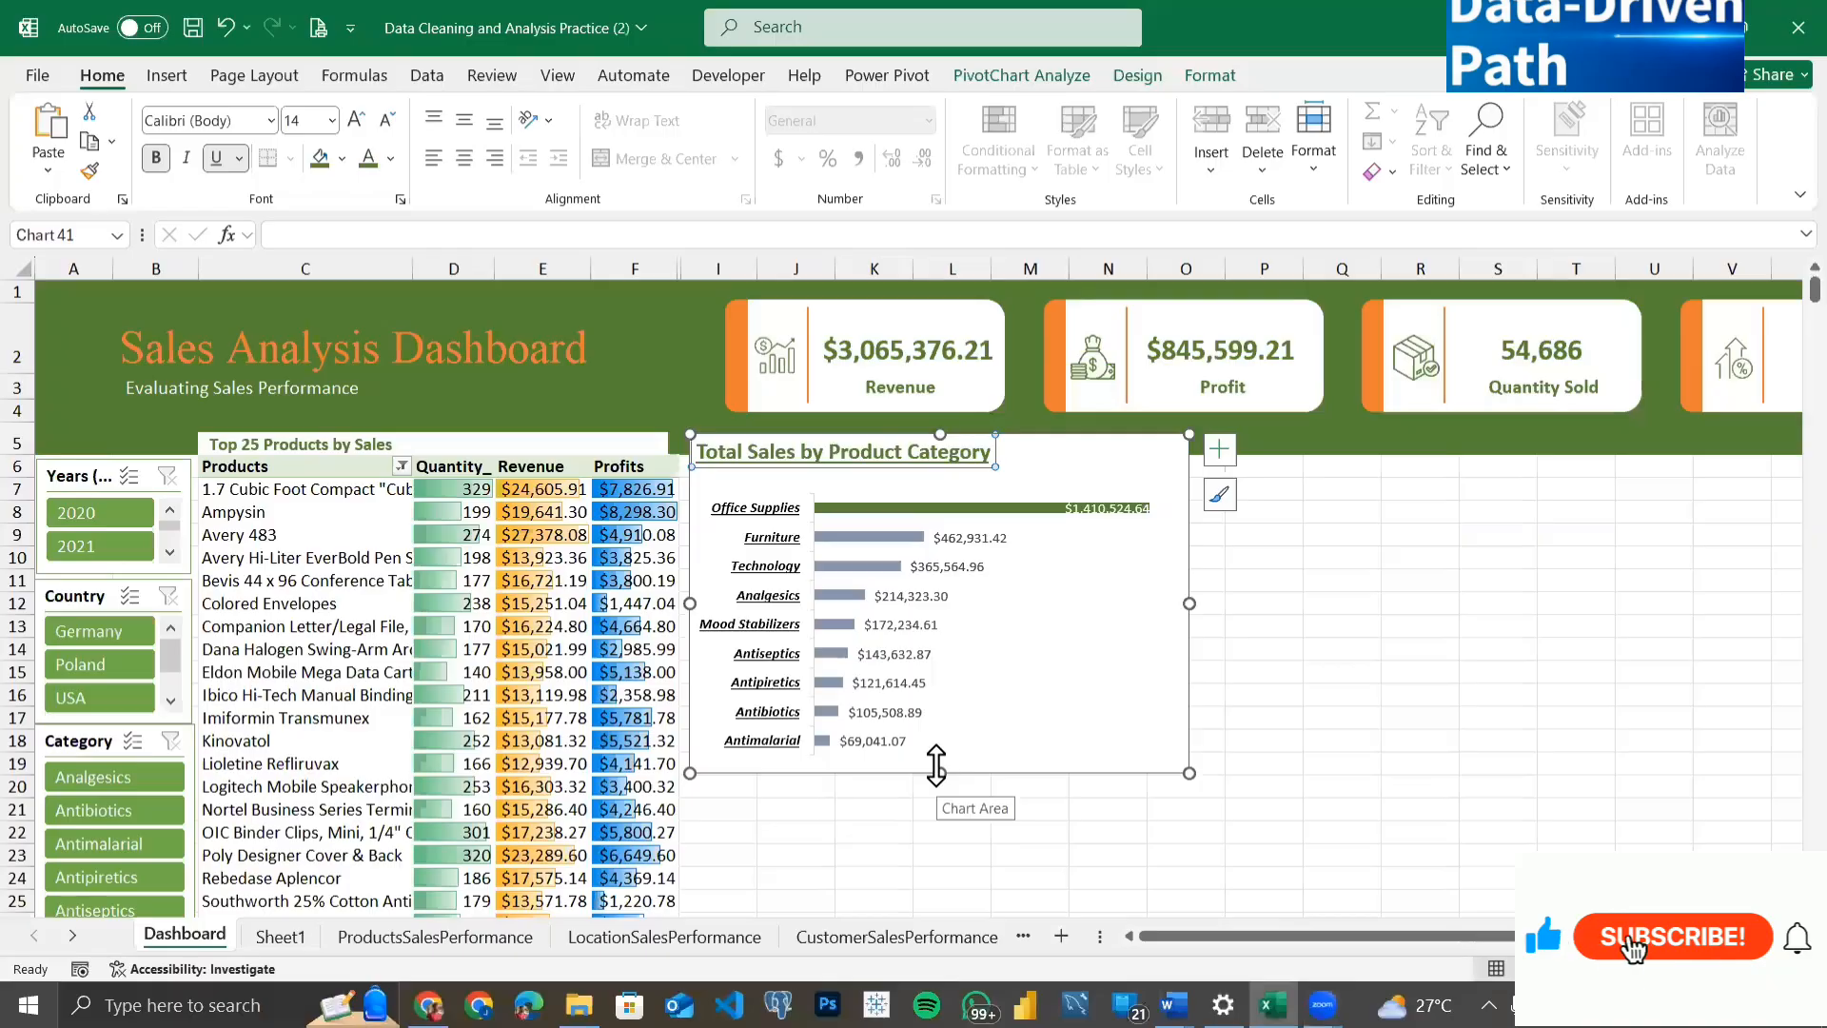
pyautogui.moveTo(937, 764); pyautogui.dragTo(938, 740)
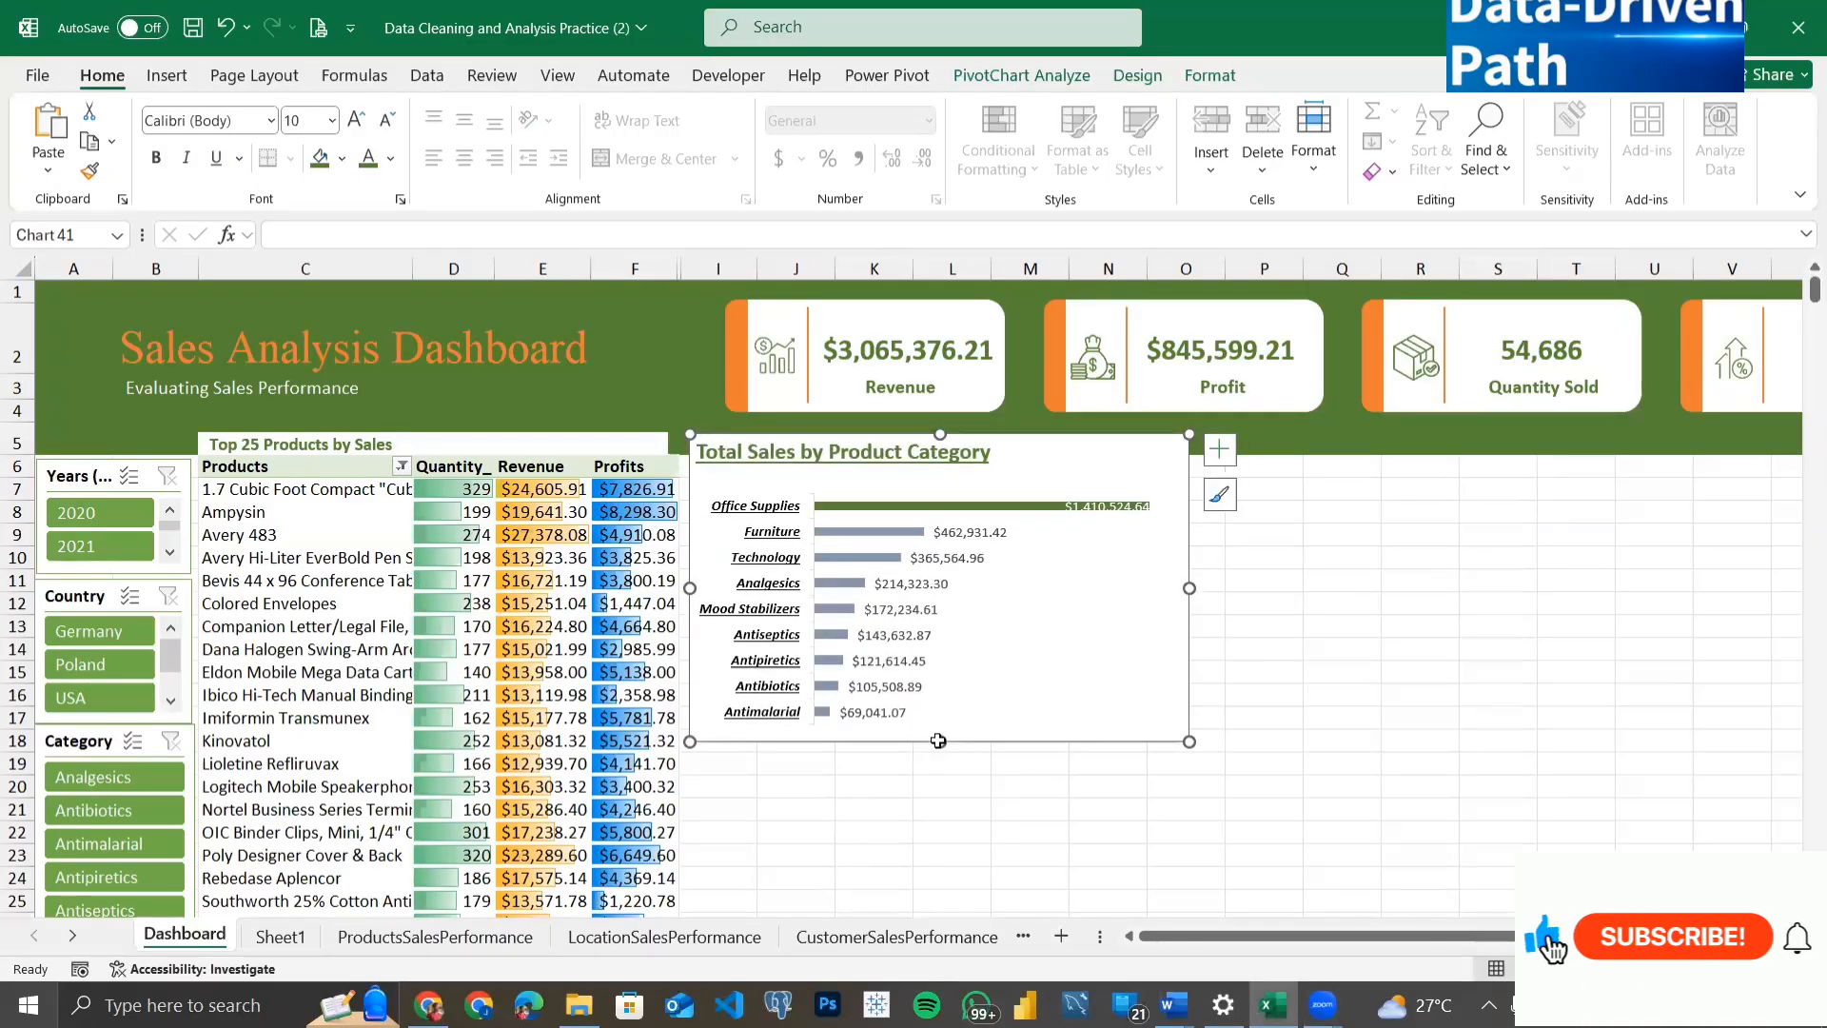
pyautogui.click(920, 801)
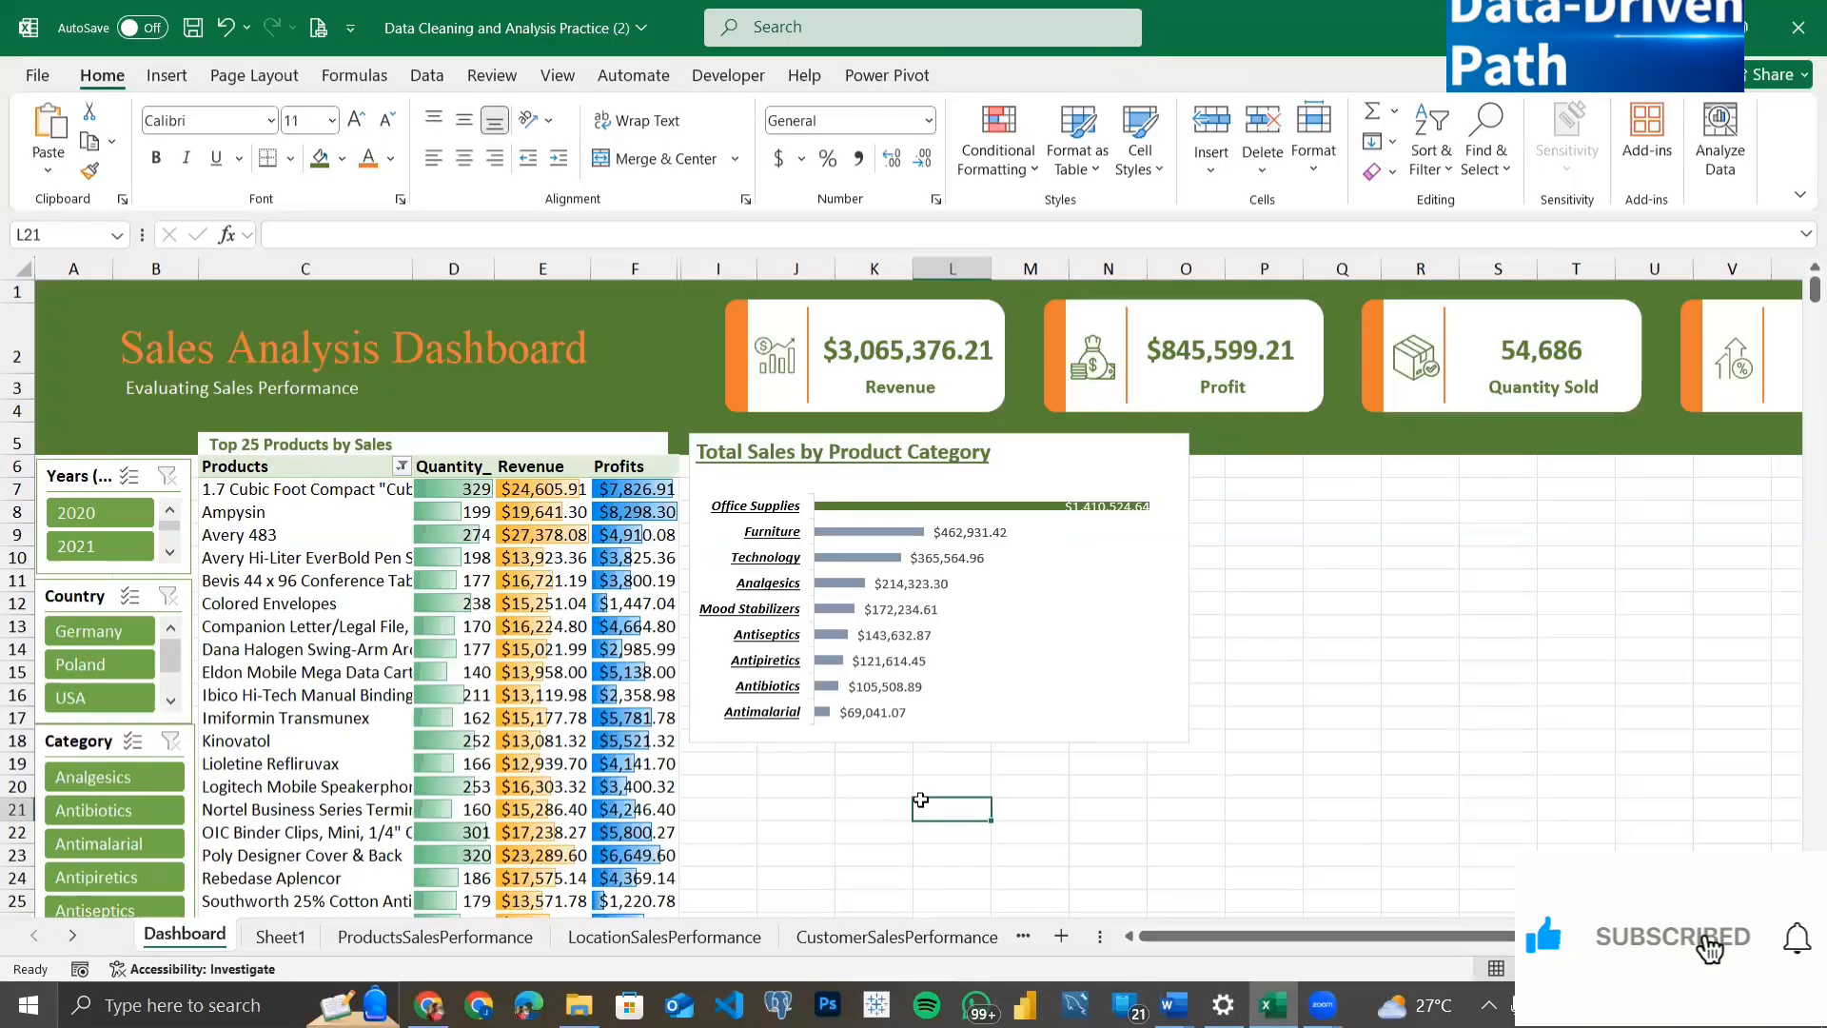
# Step: Examine the Dashboard layout around the KPI cards, slicers, top-25 table and category chart, including the free space beneath and beside the chart
pyautogui.scroll(-2, 904, 807)
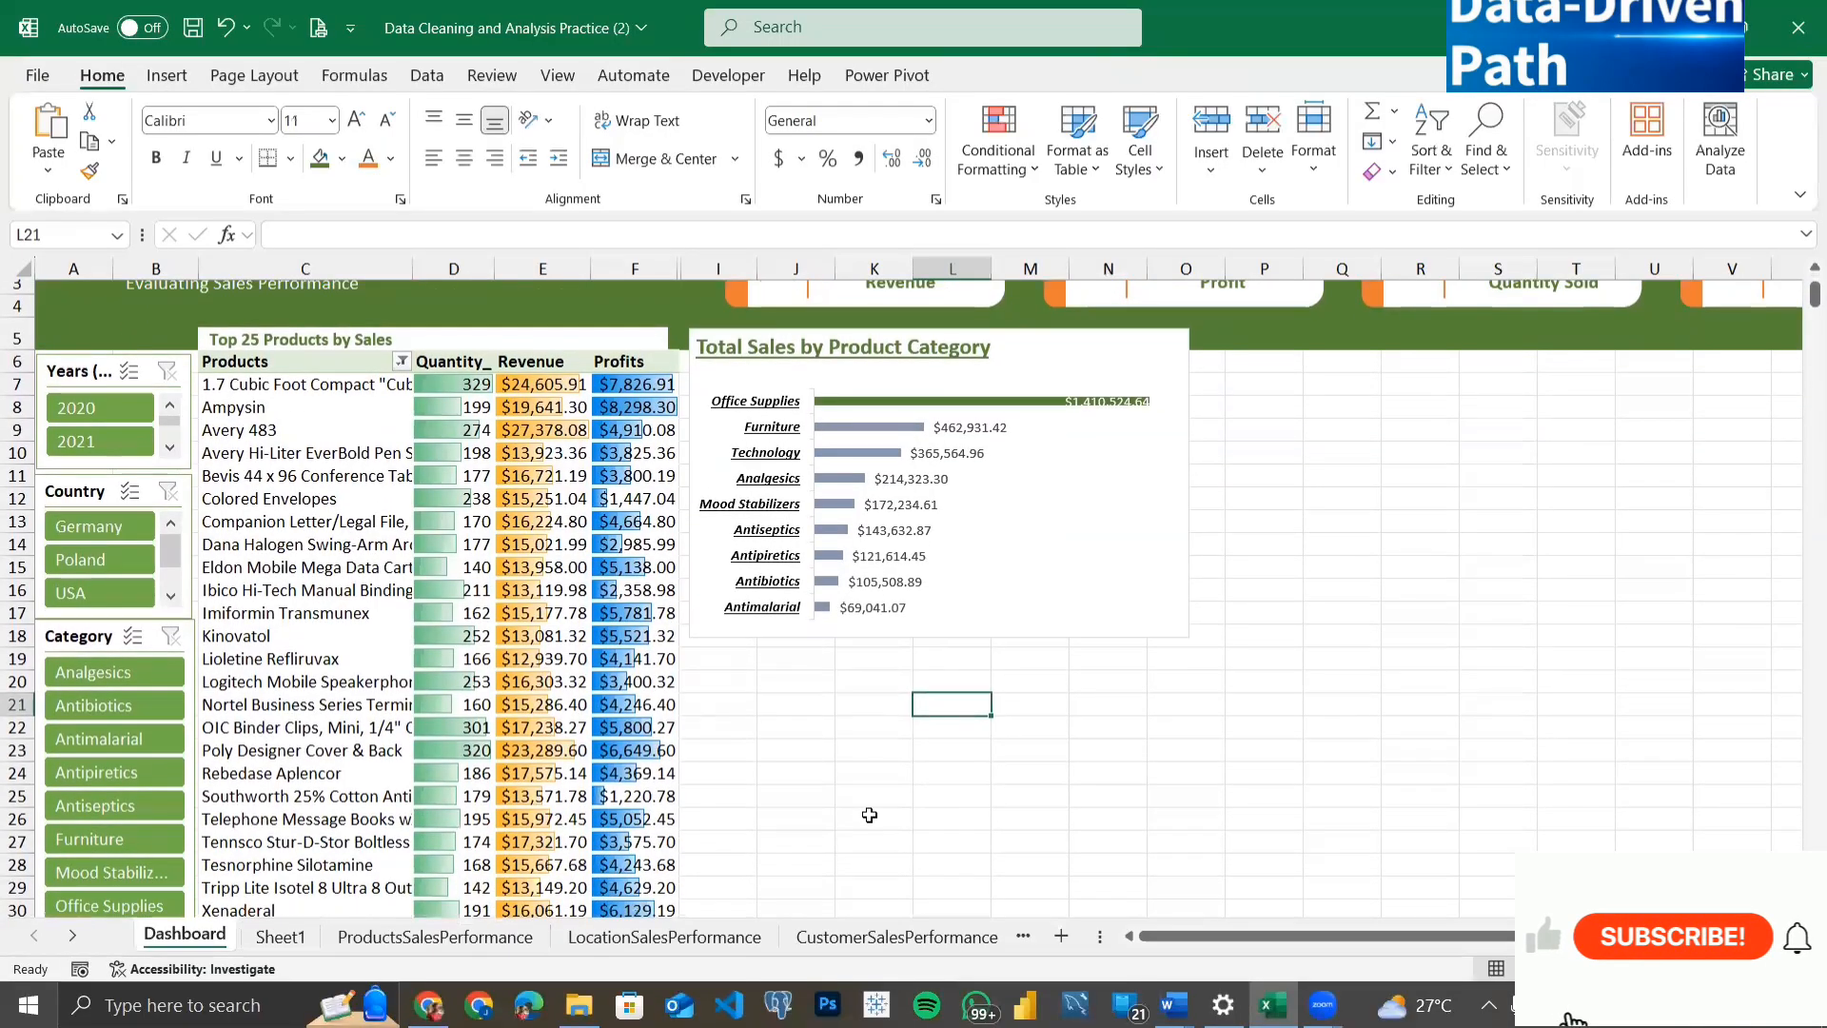
pyautogui.hscroll(2, 869, 814)
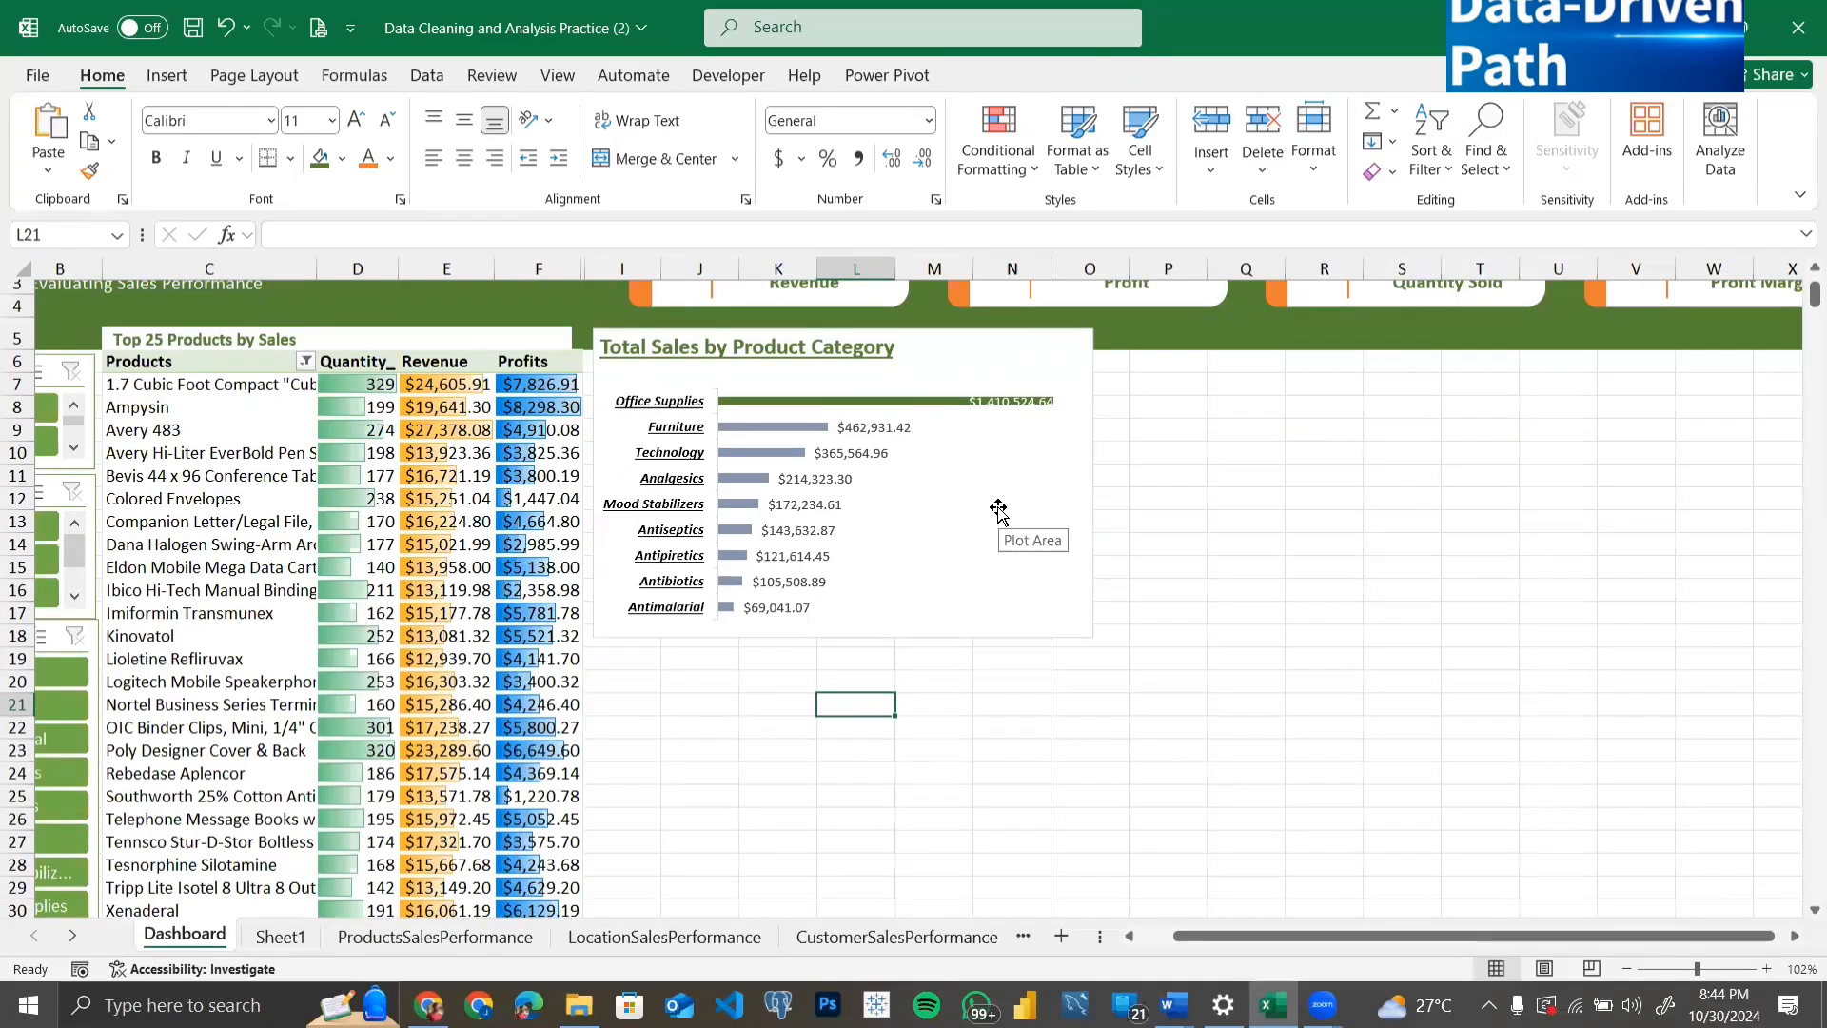
pyautogui.scroll(1, 998, 511)
pyautogui.hscroll(2, 998, 511)
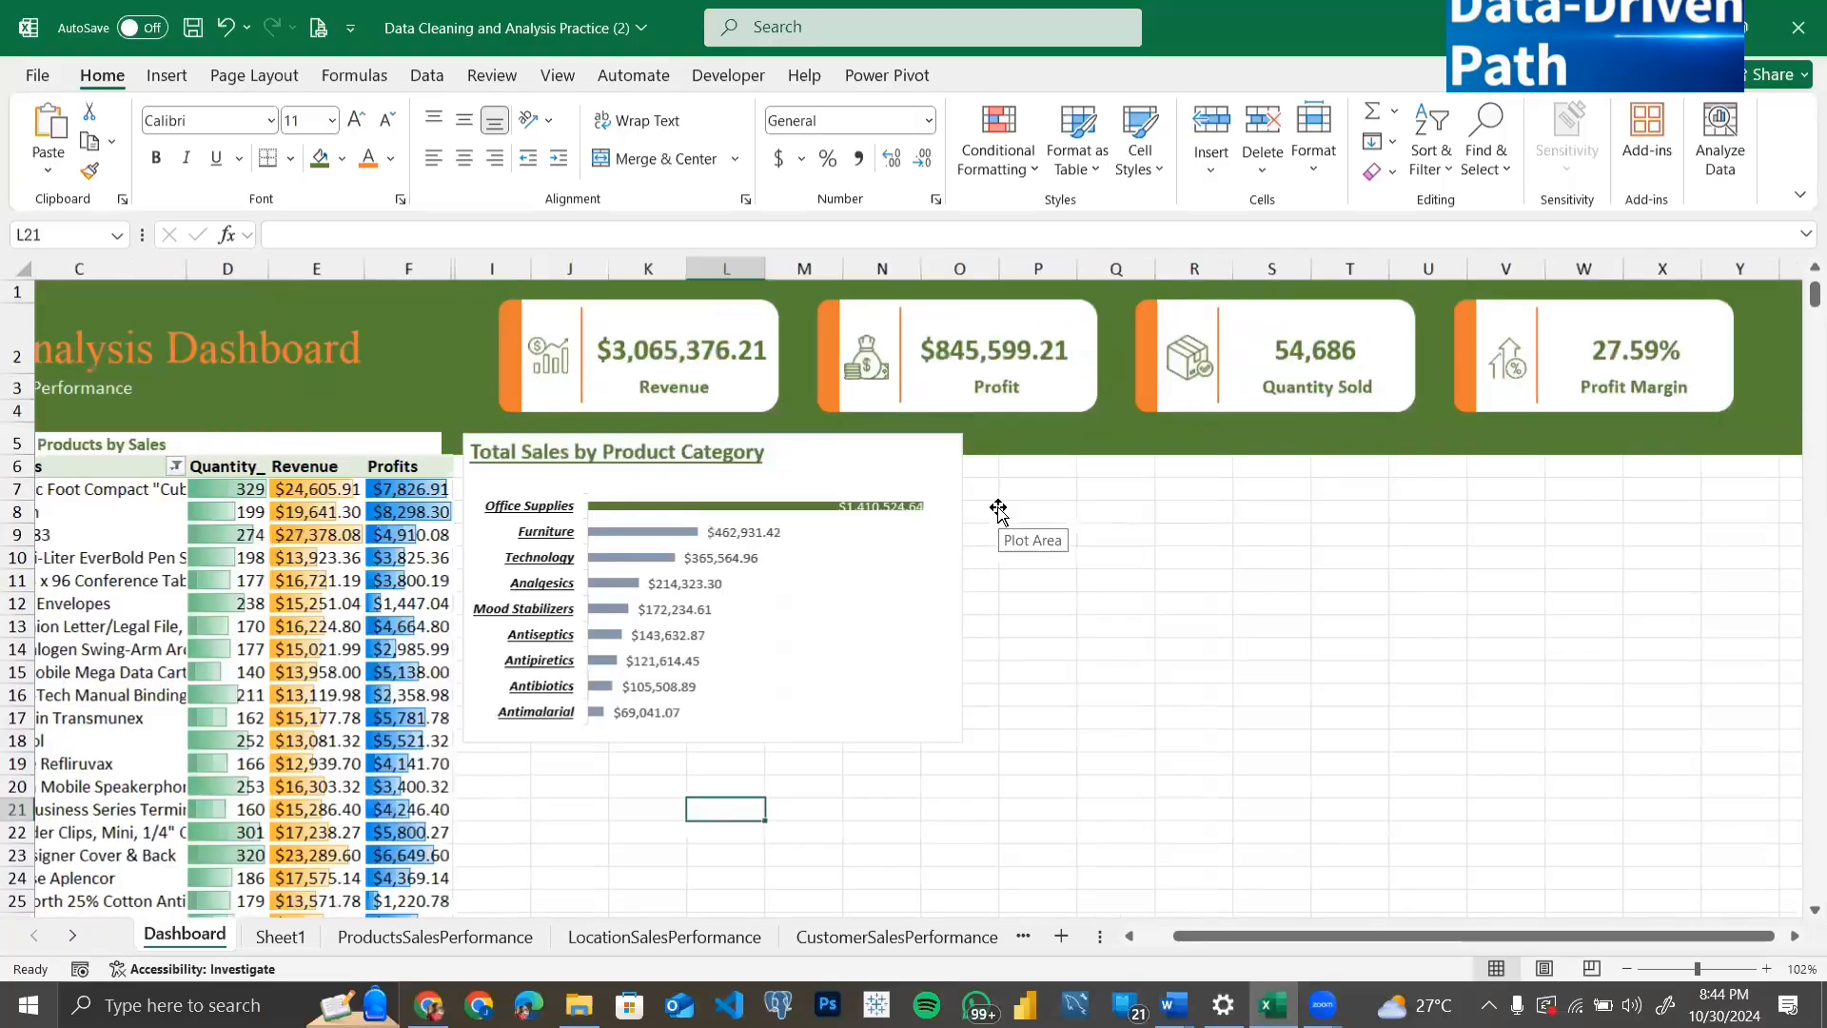
pyautogui.scroll(-3, 998, 511)
pyautogui.hscroll(-2, 998, 511)
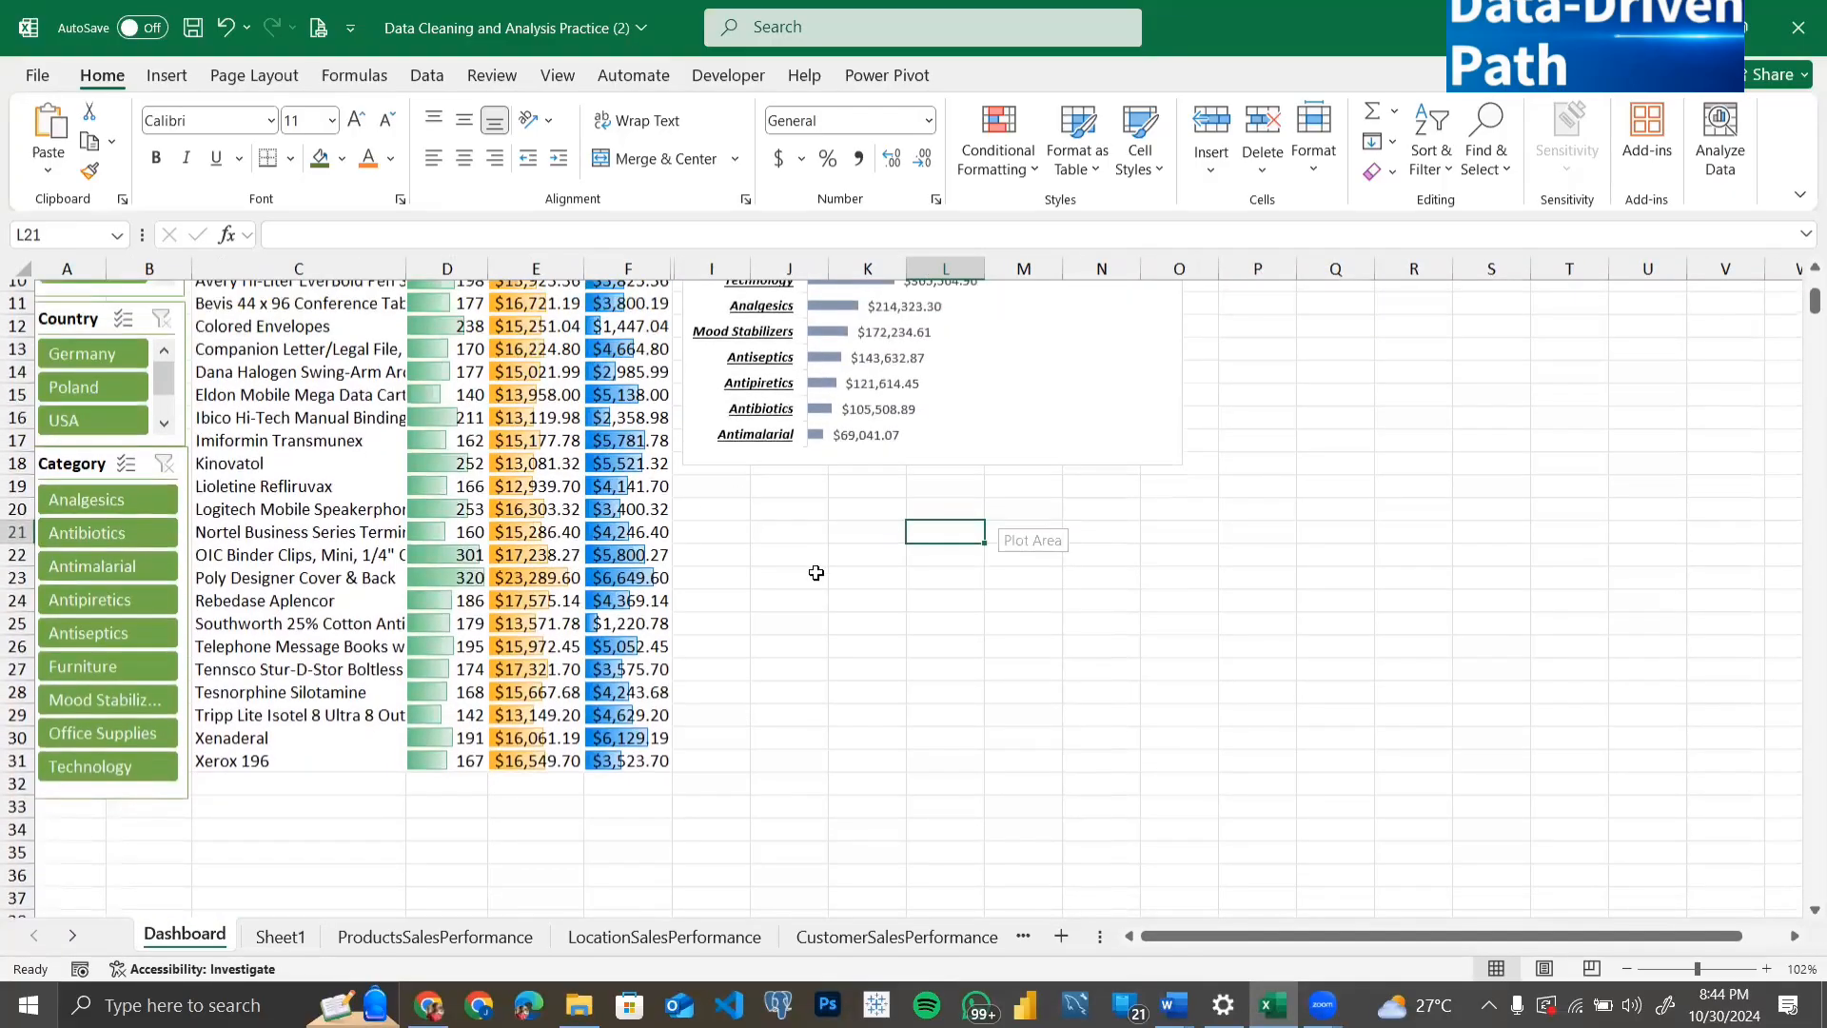
pyautogui.scroll(2, 817, 573)
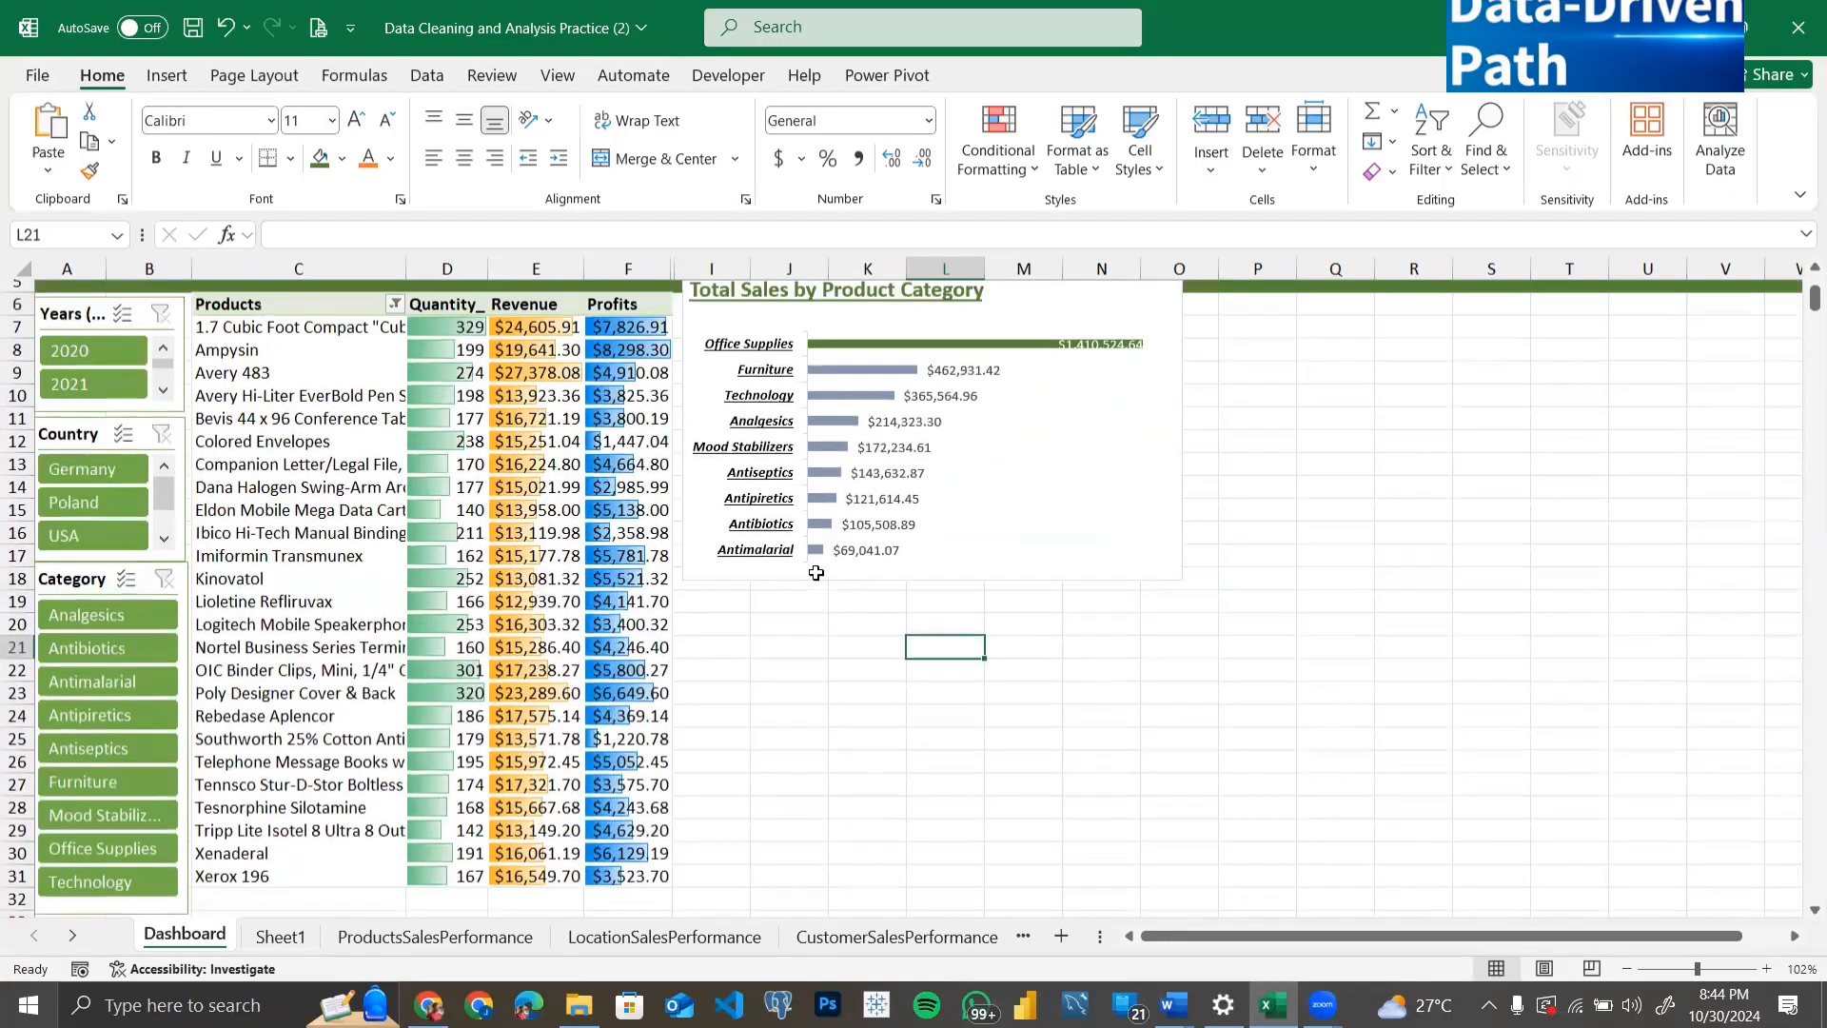
pyautogui.scroll(1, 817, 573)
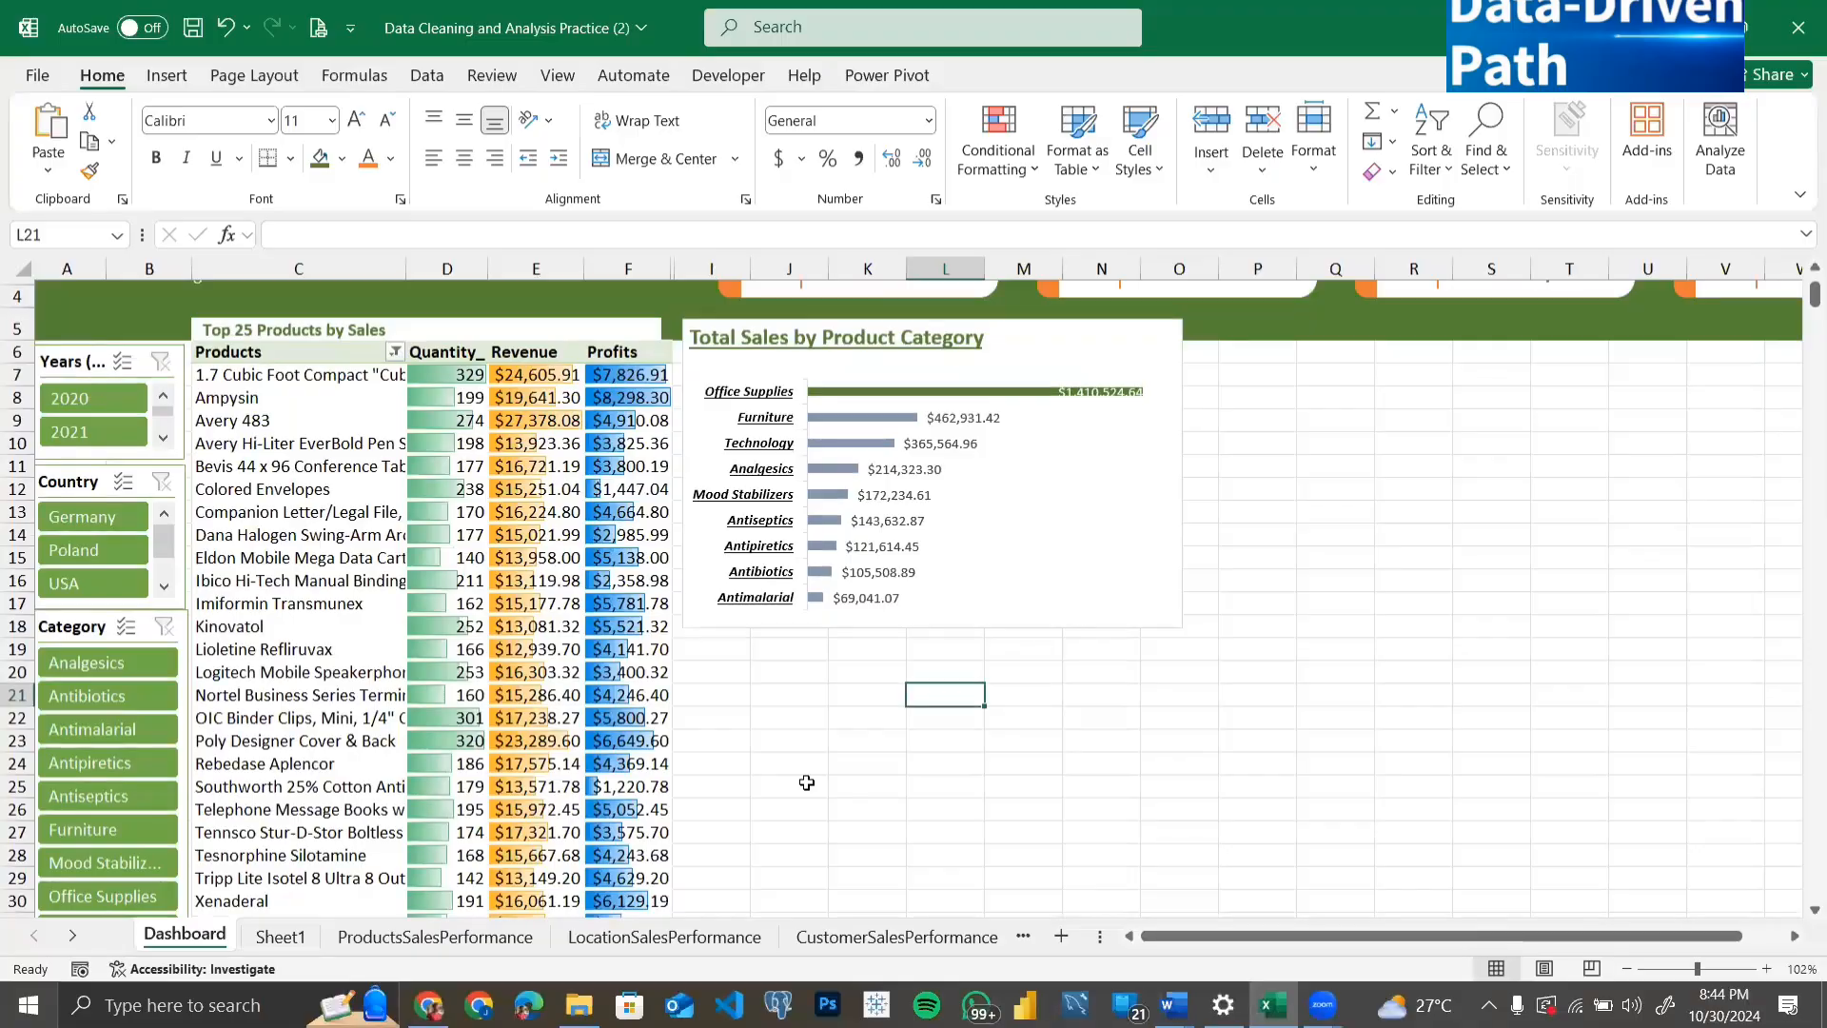
pyautogui.scroll(-1, 807, 782)
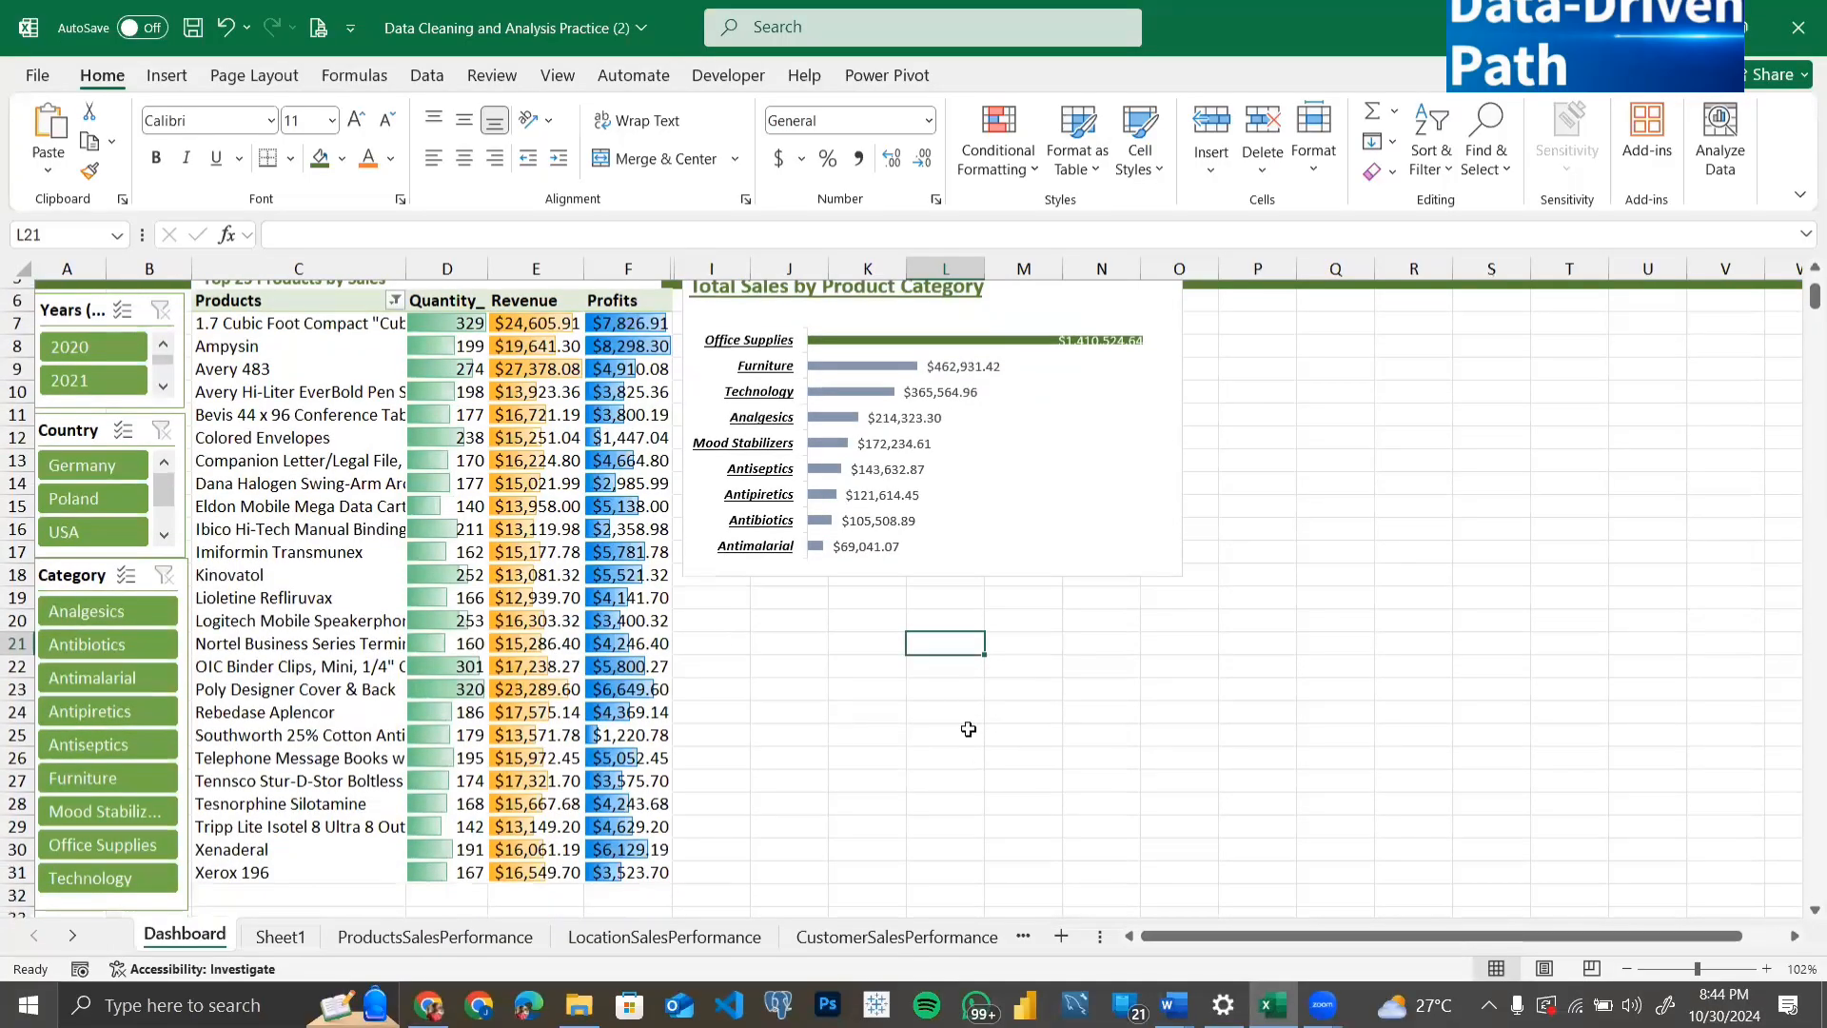
pyautogui.hscroll(1, 925, 727)
pyautogui.scroll(2, 925, 727)
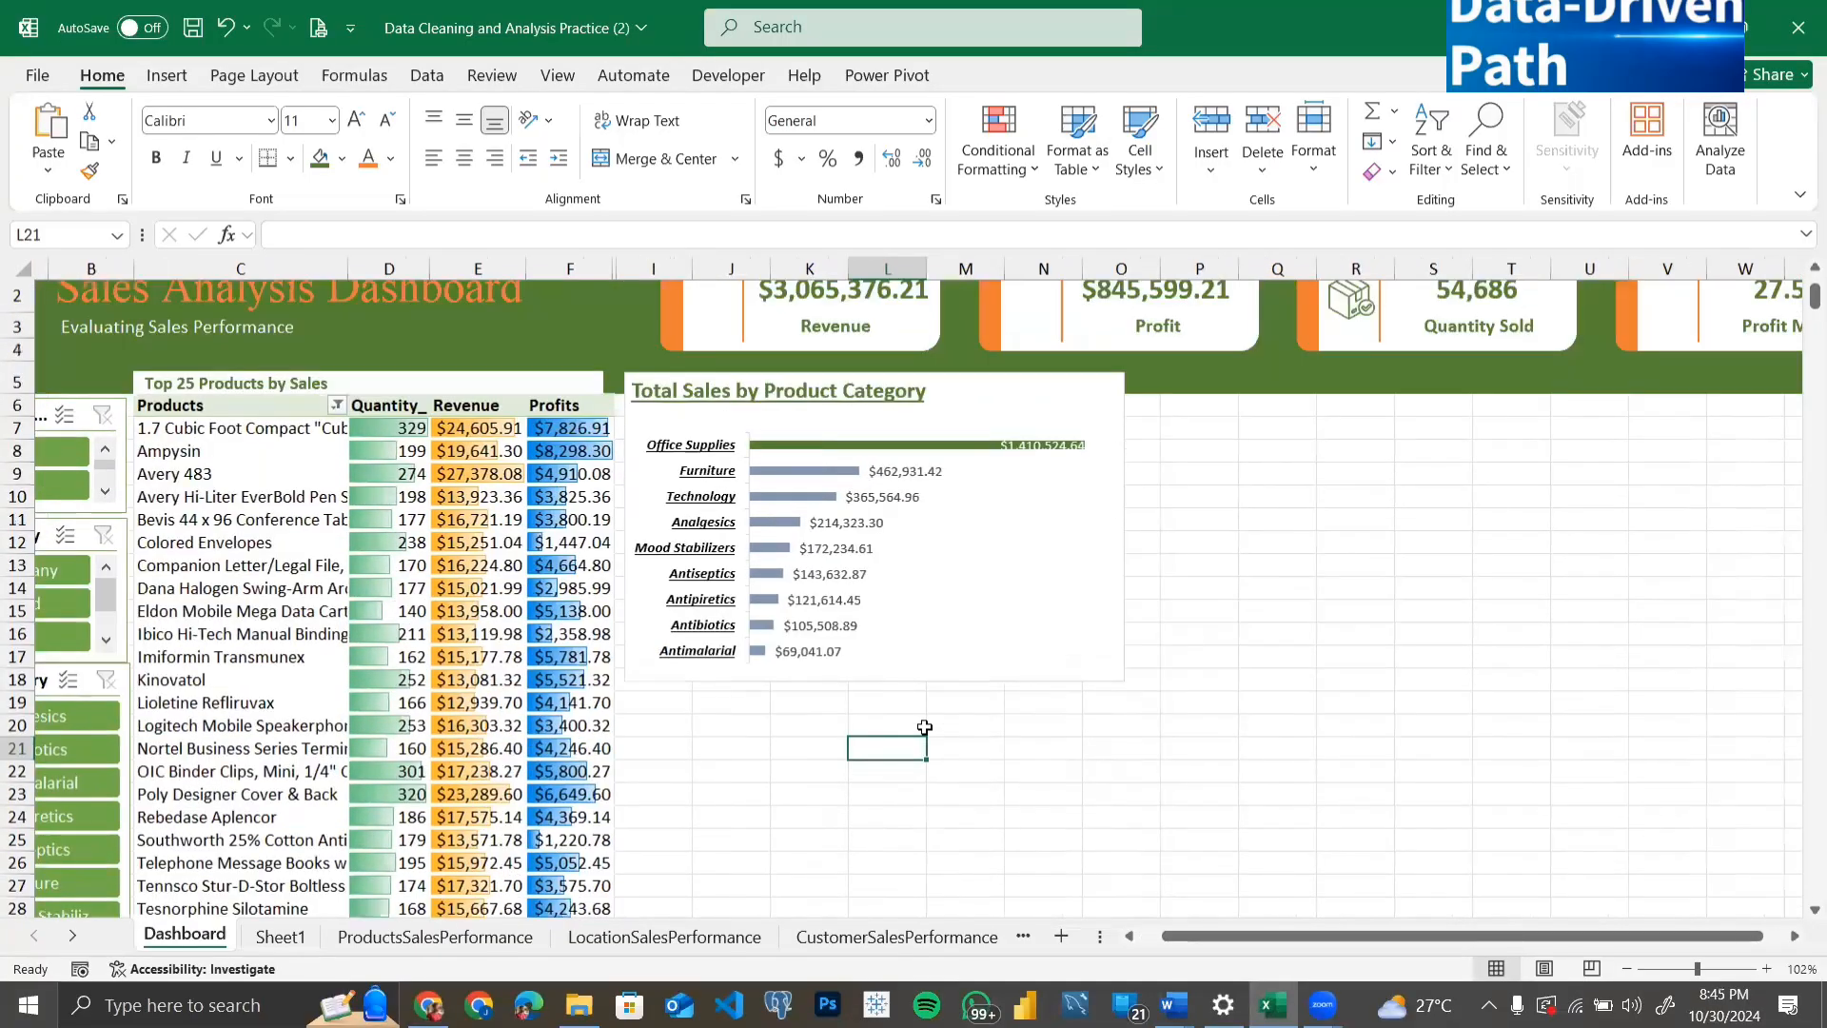
pyautogui.scroll(1, 926, 728)
pyautogui.hscroll(2, 925, 727)
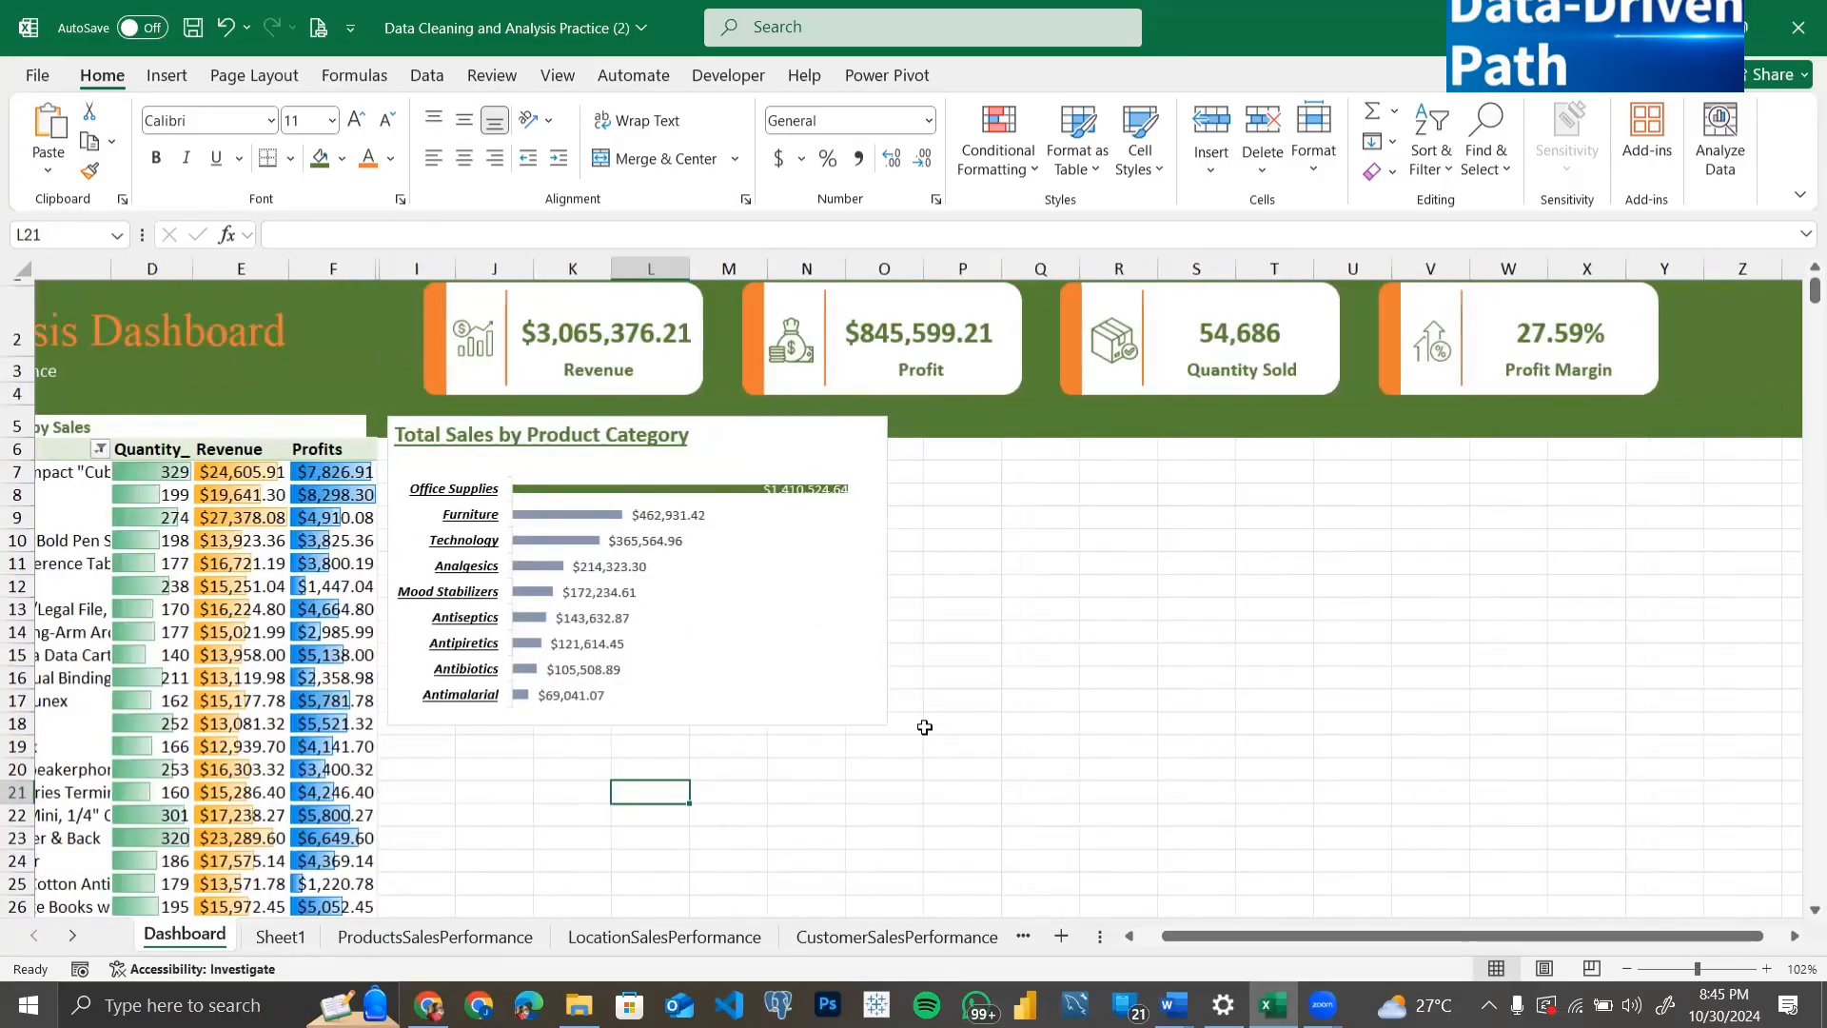
pyautogui.hscroll(-2, 925, 727)
pyautogui.scroll(-3, 925, 727)
pyautogui.hscroll(-1, 925, 727)
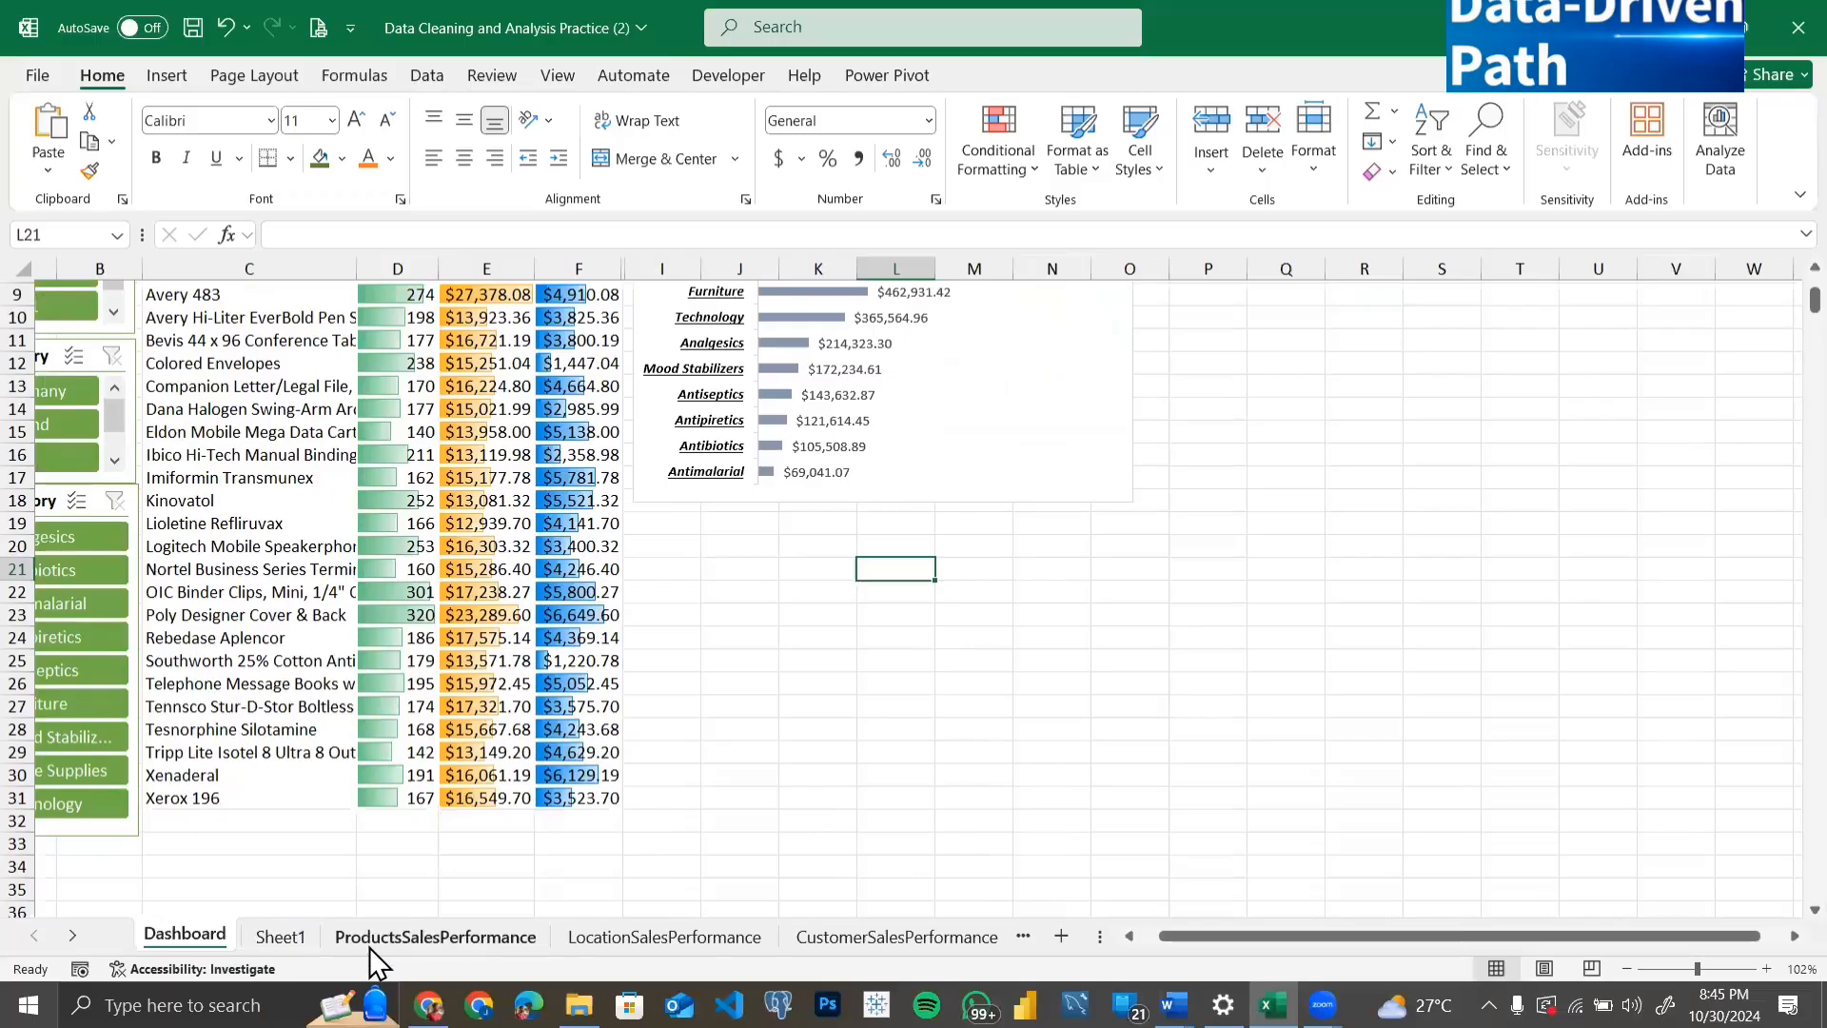
# Step: Insert a pie PivotChart from the country PivotTable at A3 on the LocationSalesPerformance sheet
pyautogui.click(653, 943)
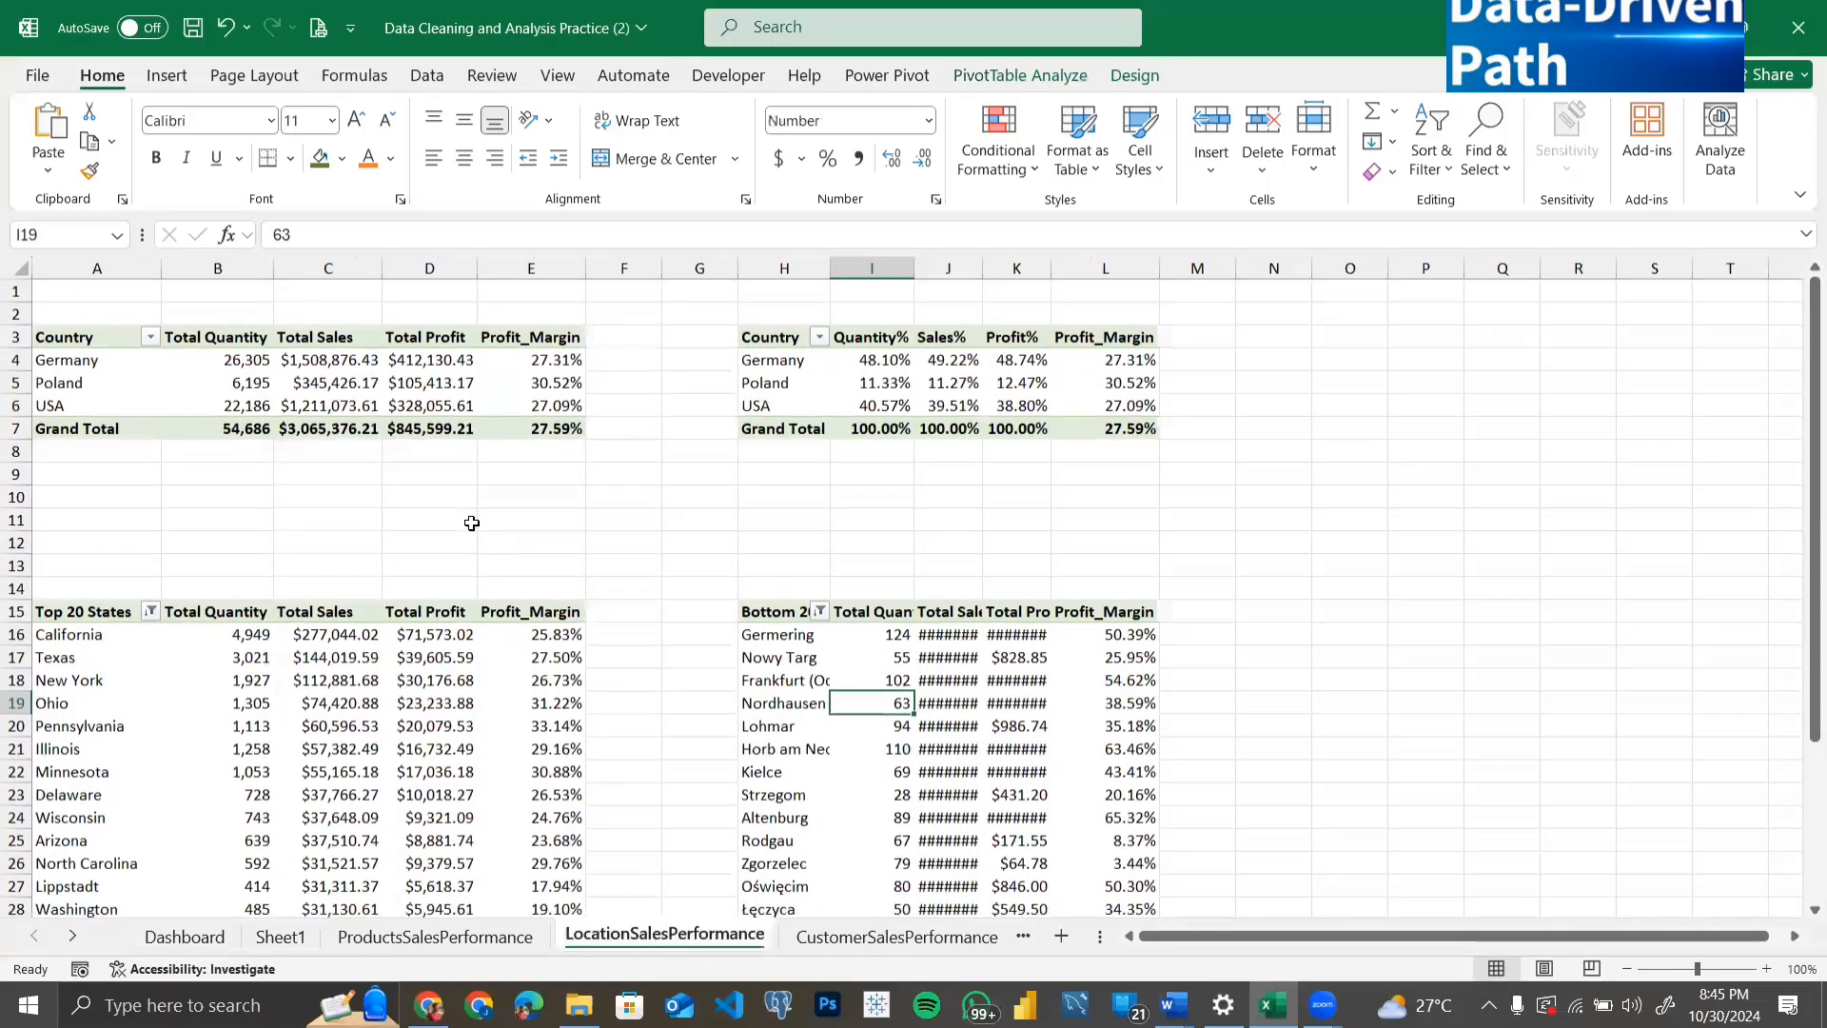
pyautogui.click(243, 383)
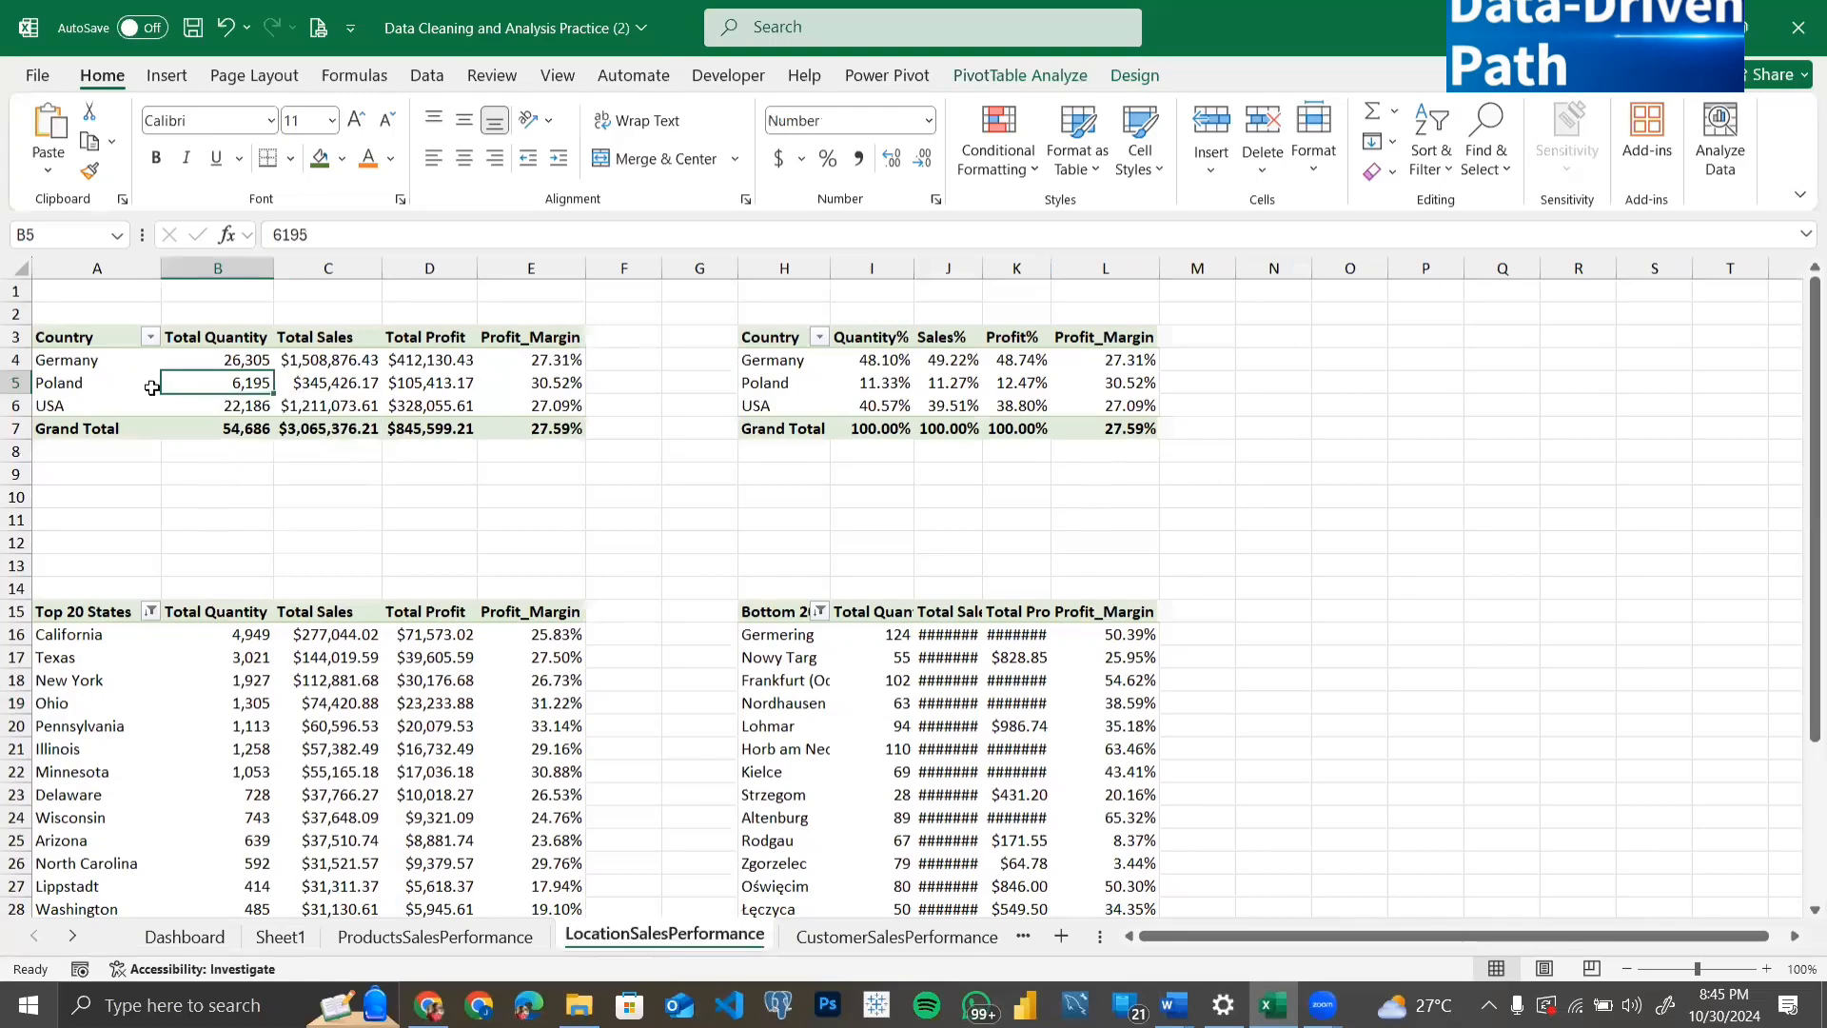
pyautogui.click(105, 390)
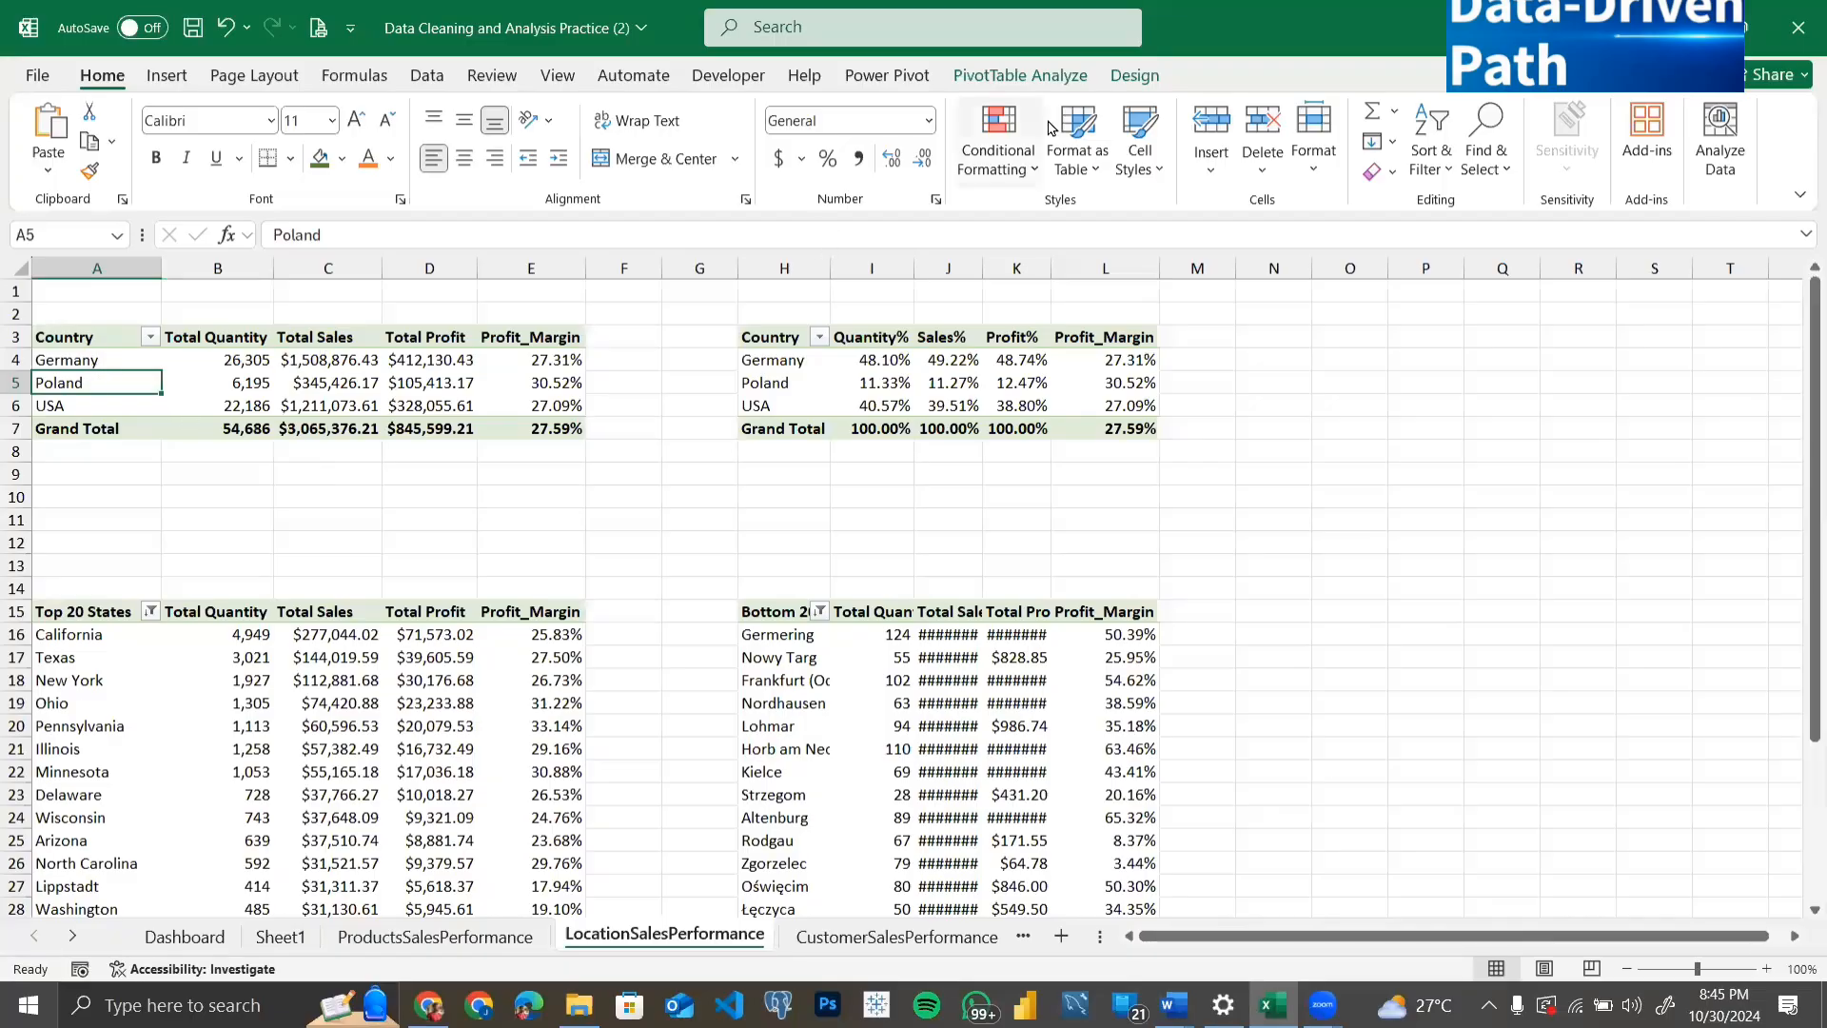
pyautogui.hotkey('alt', 'j')
pyautogui.press('t')
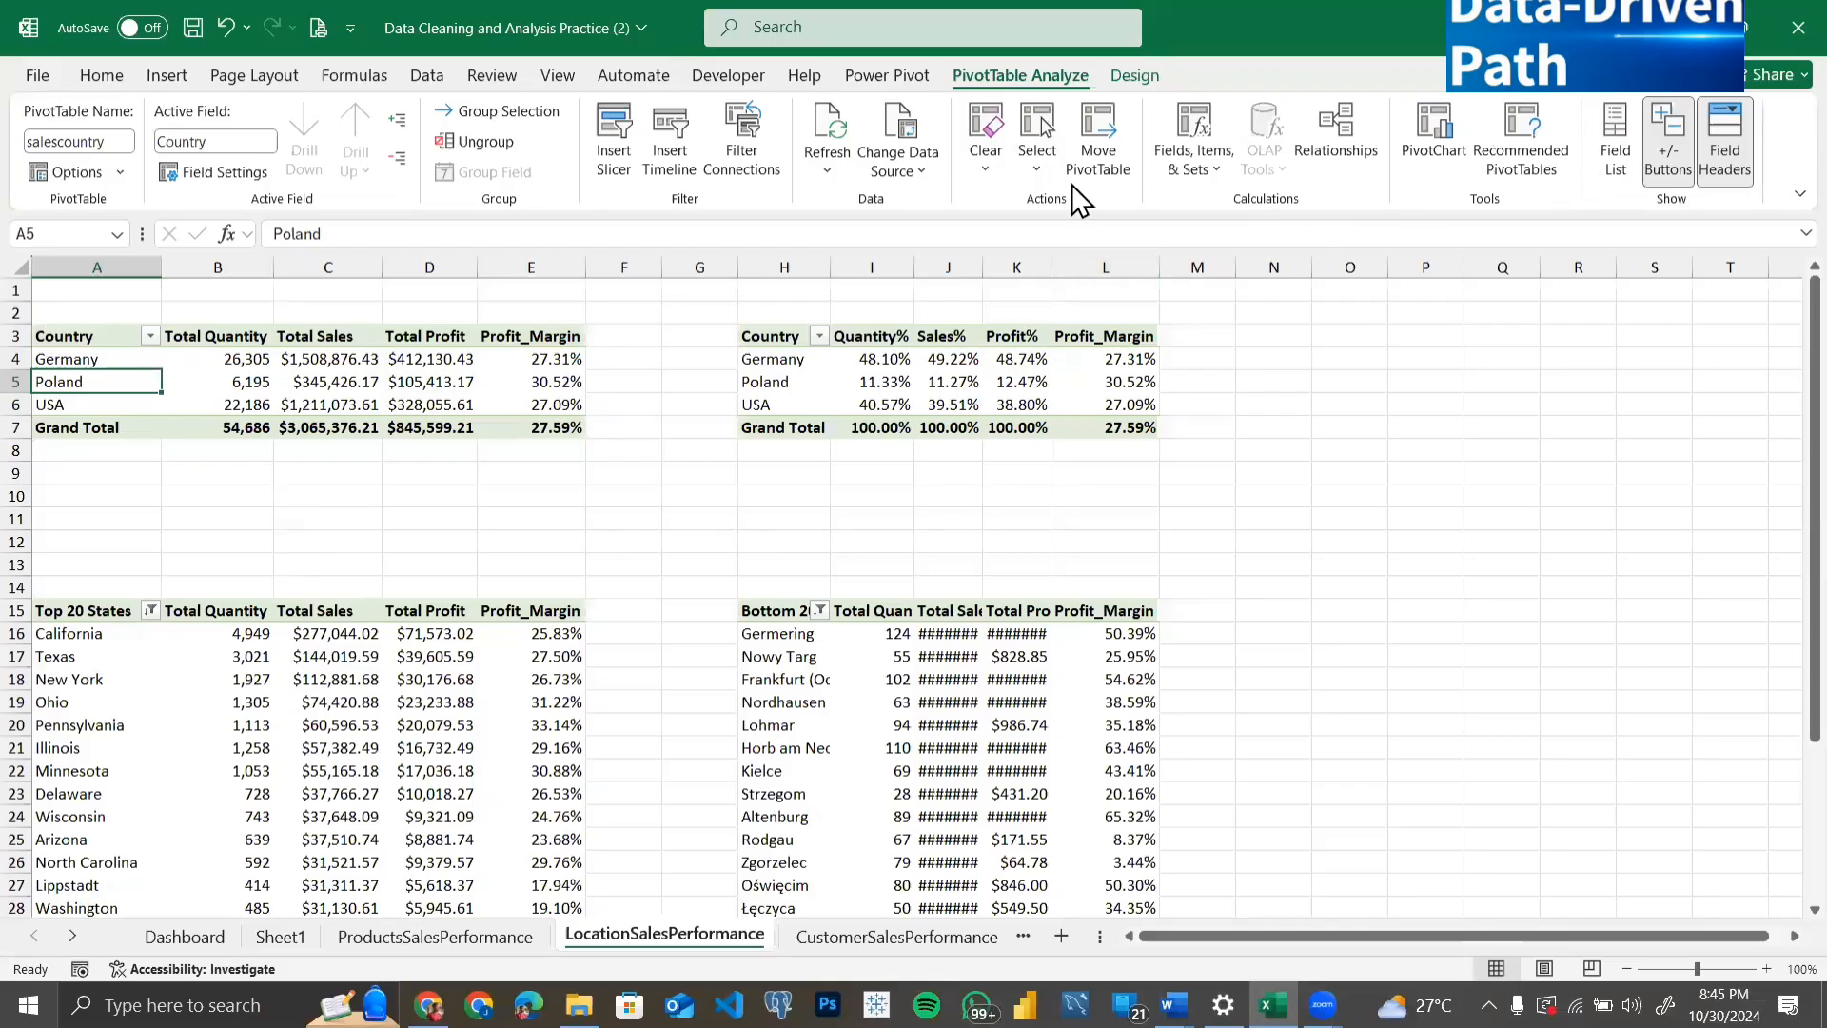
pyautogui.click(1435, 114)
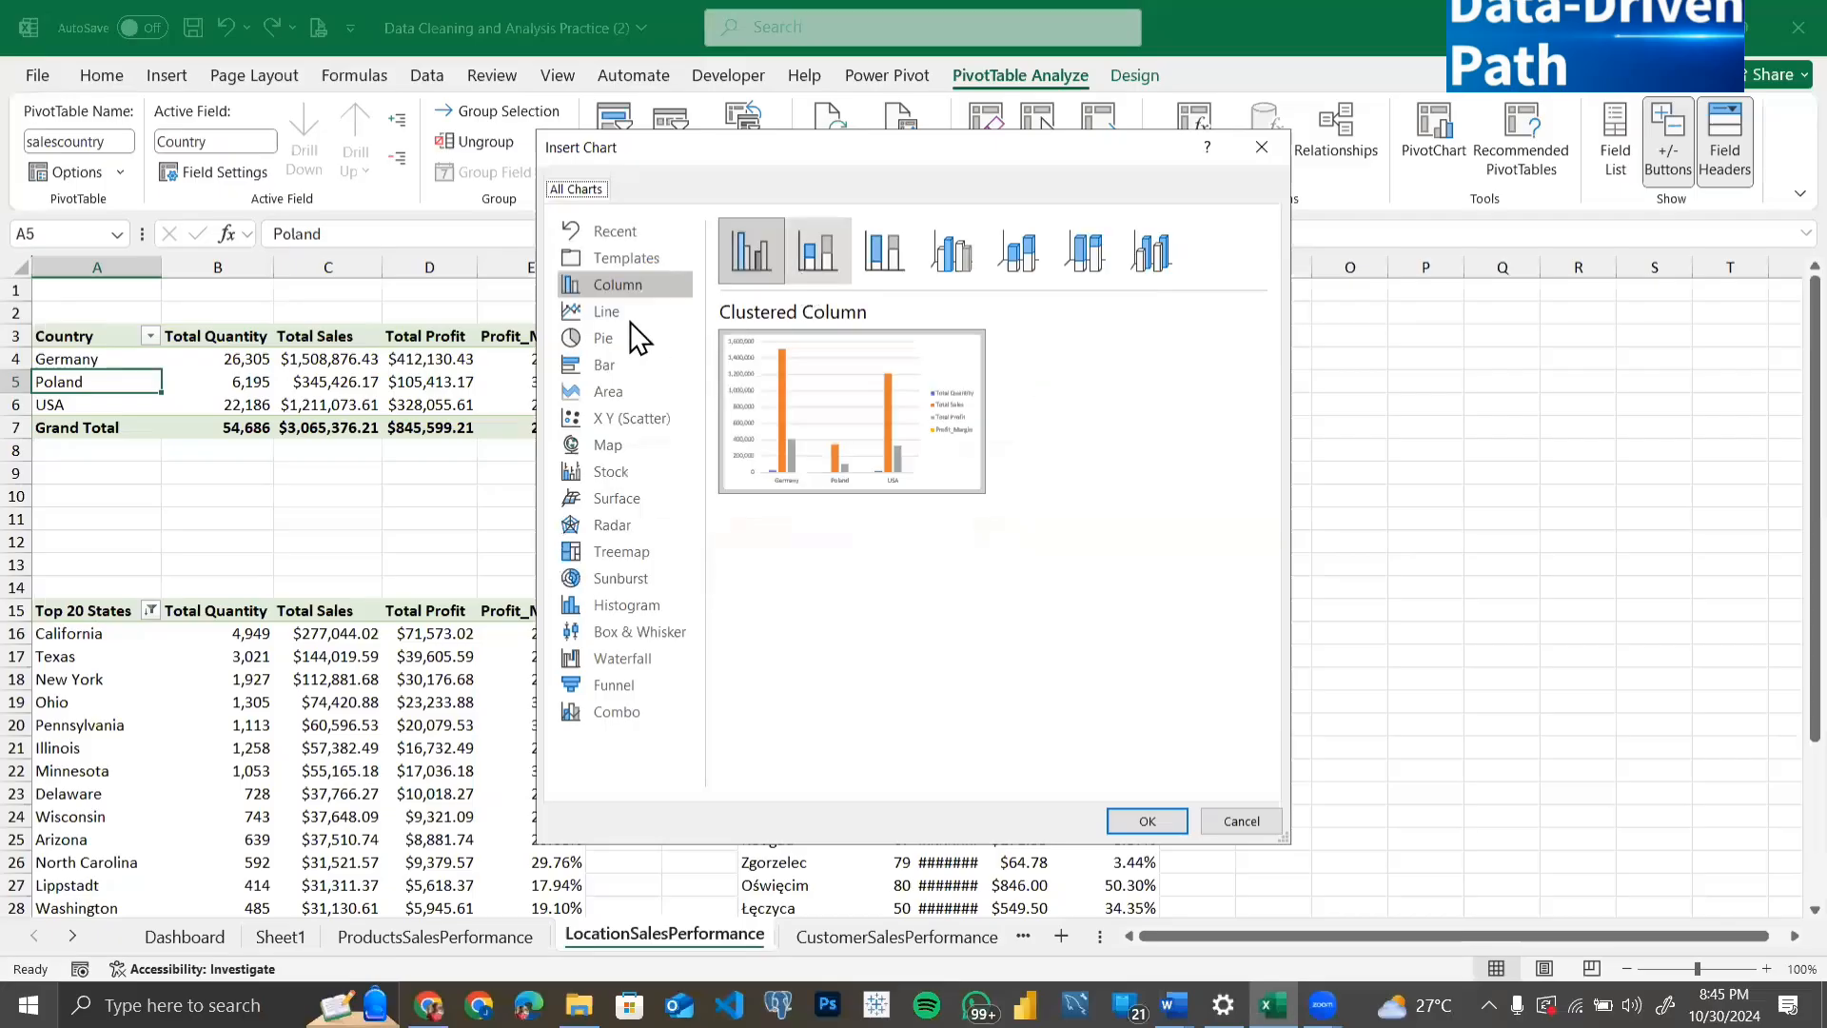
pyautogui.click(605, 366)
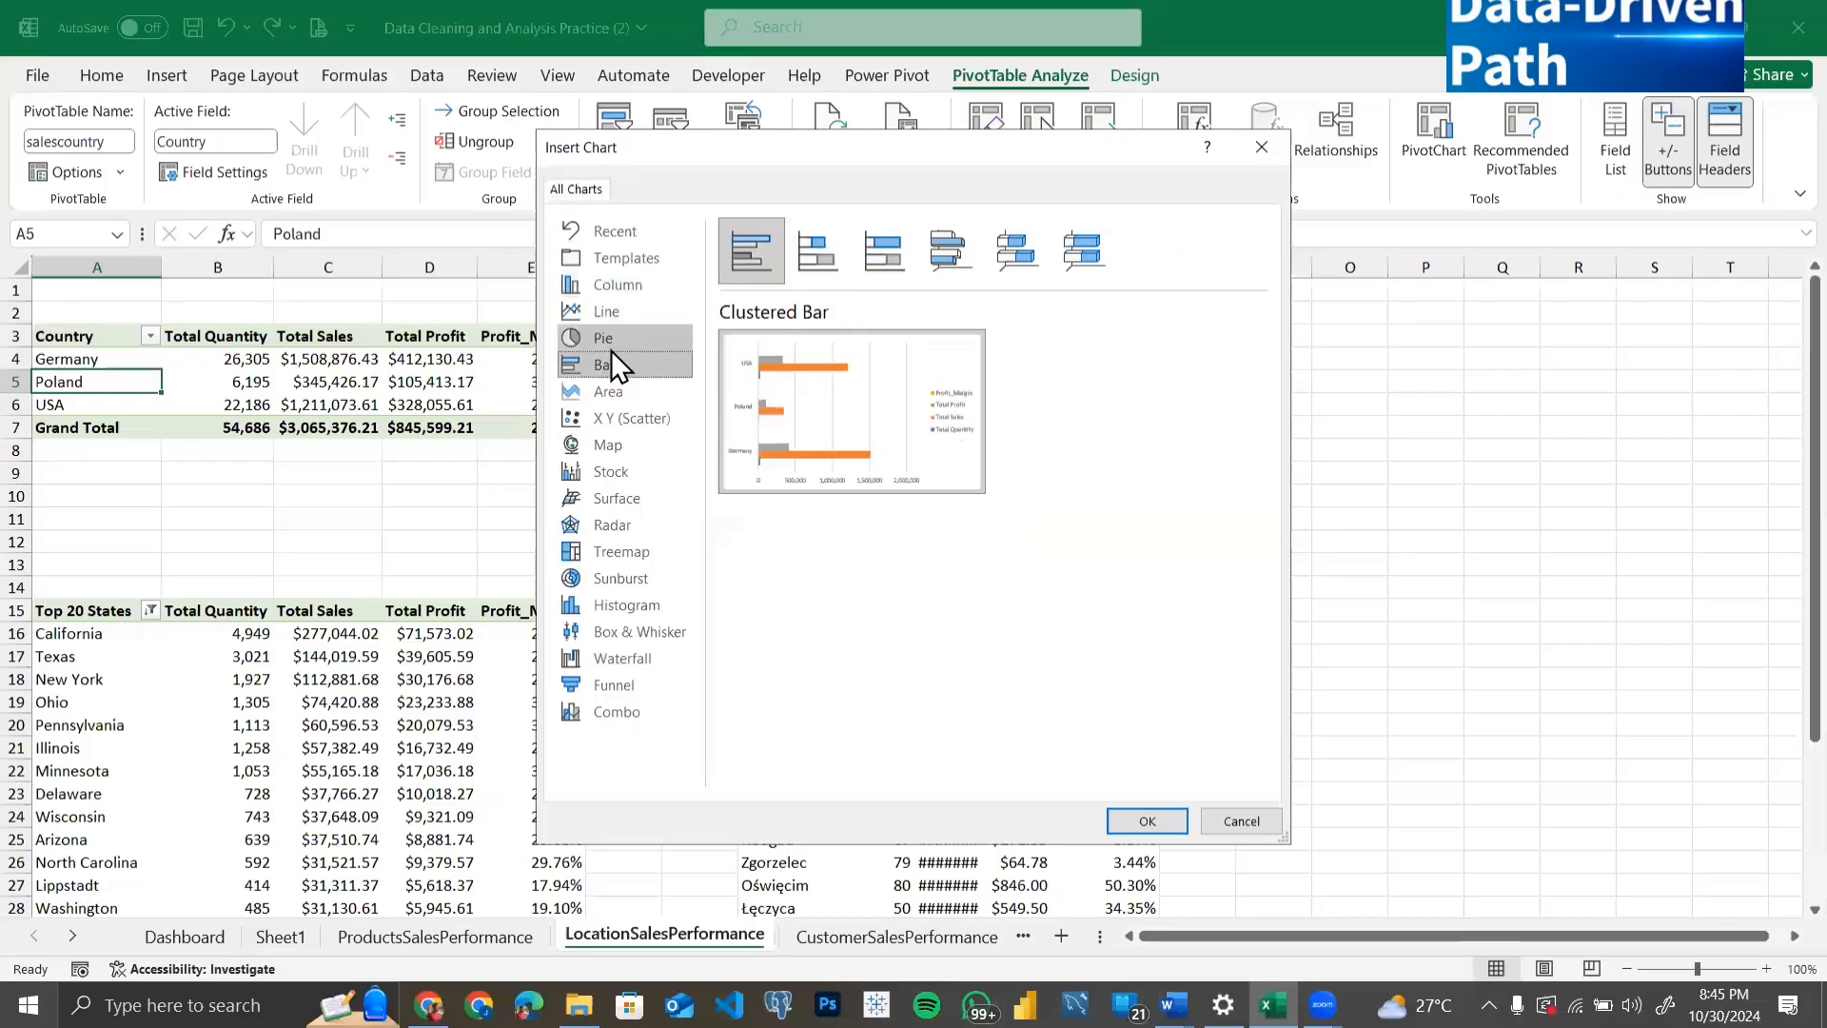
pyautogui.click(611, 349)
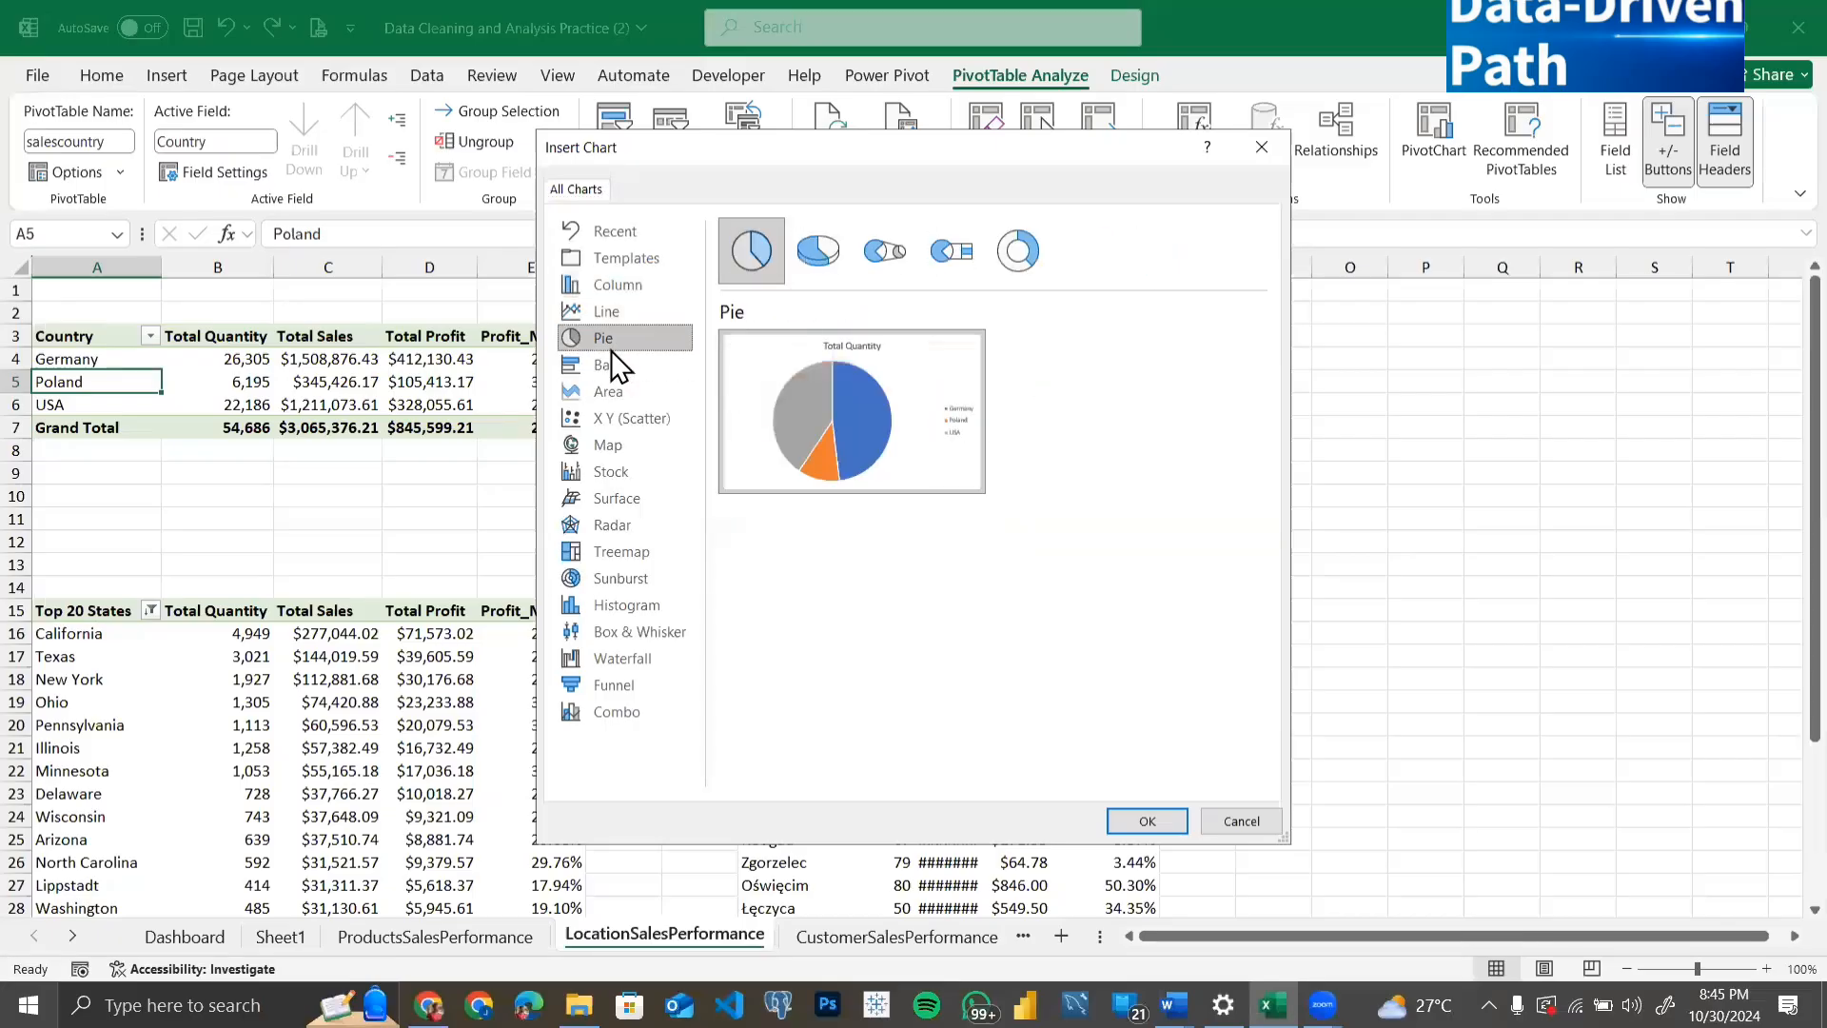
pyautogui.moveTo(845, 451)
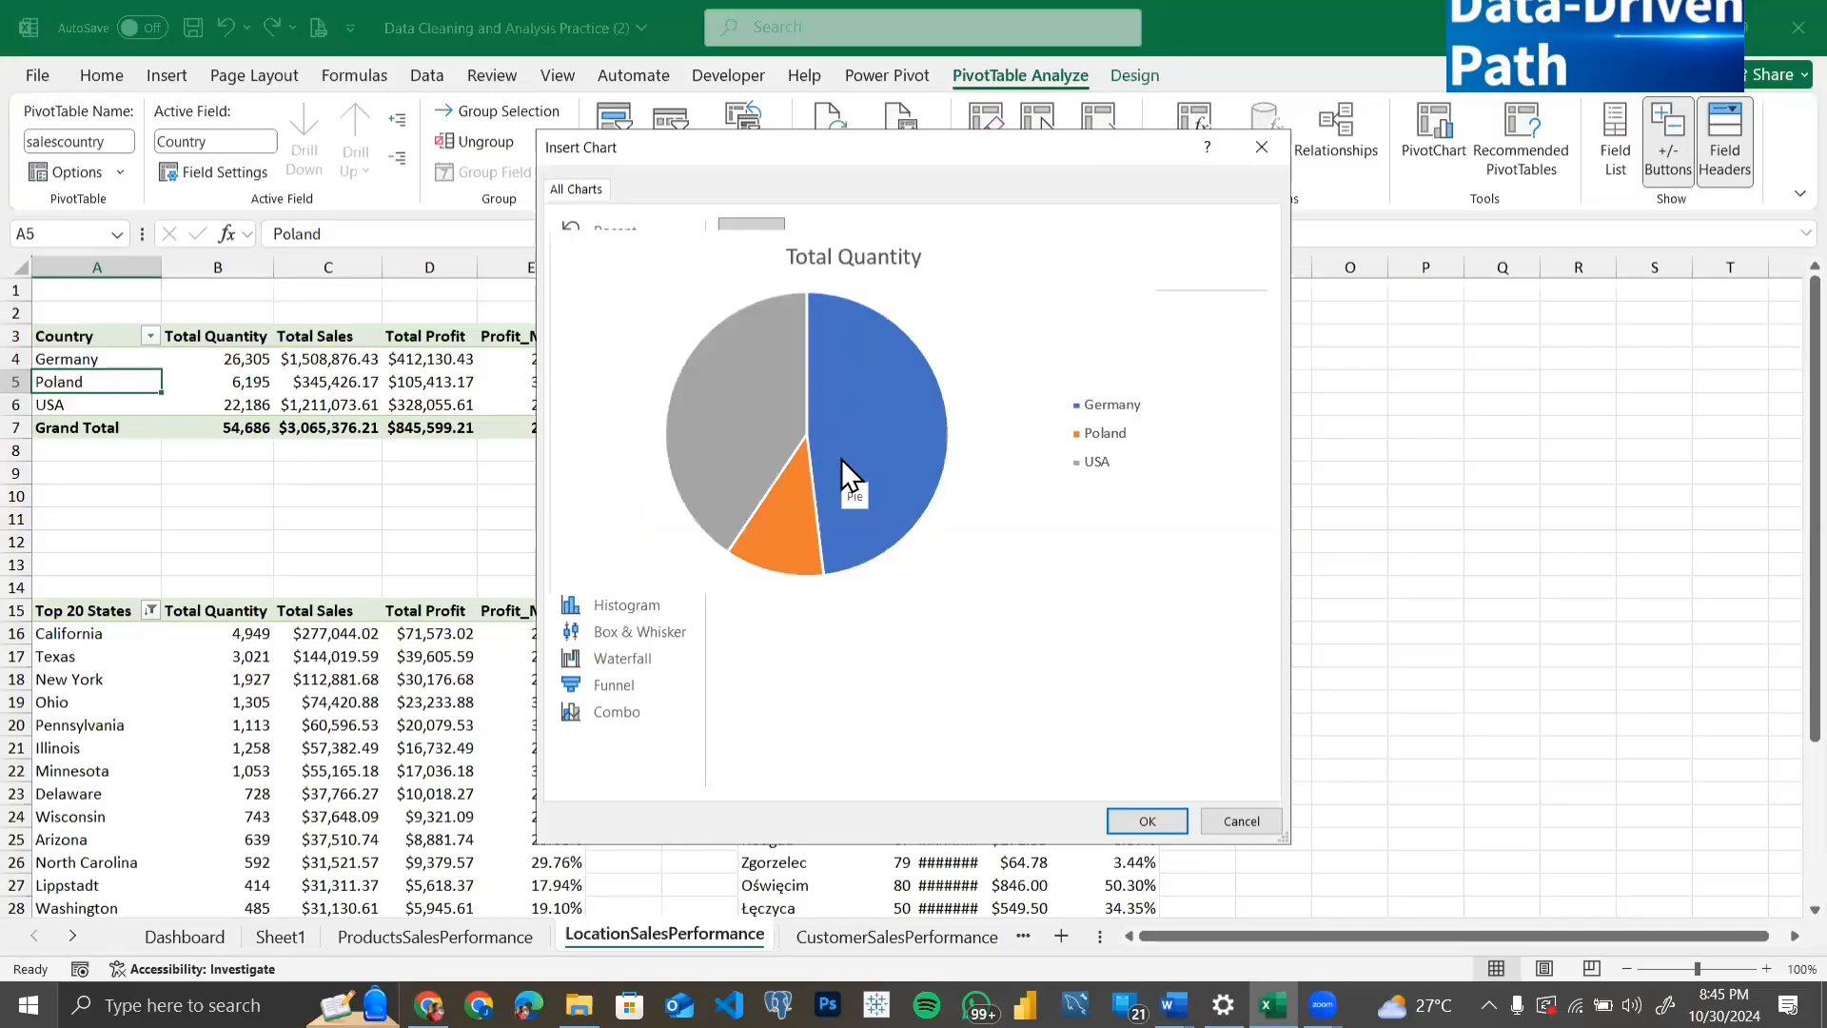
pyautogui.click(1132, 824)
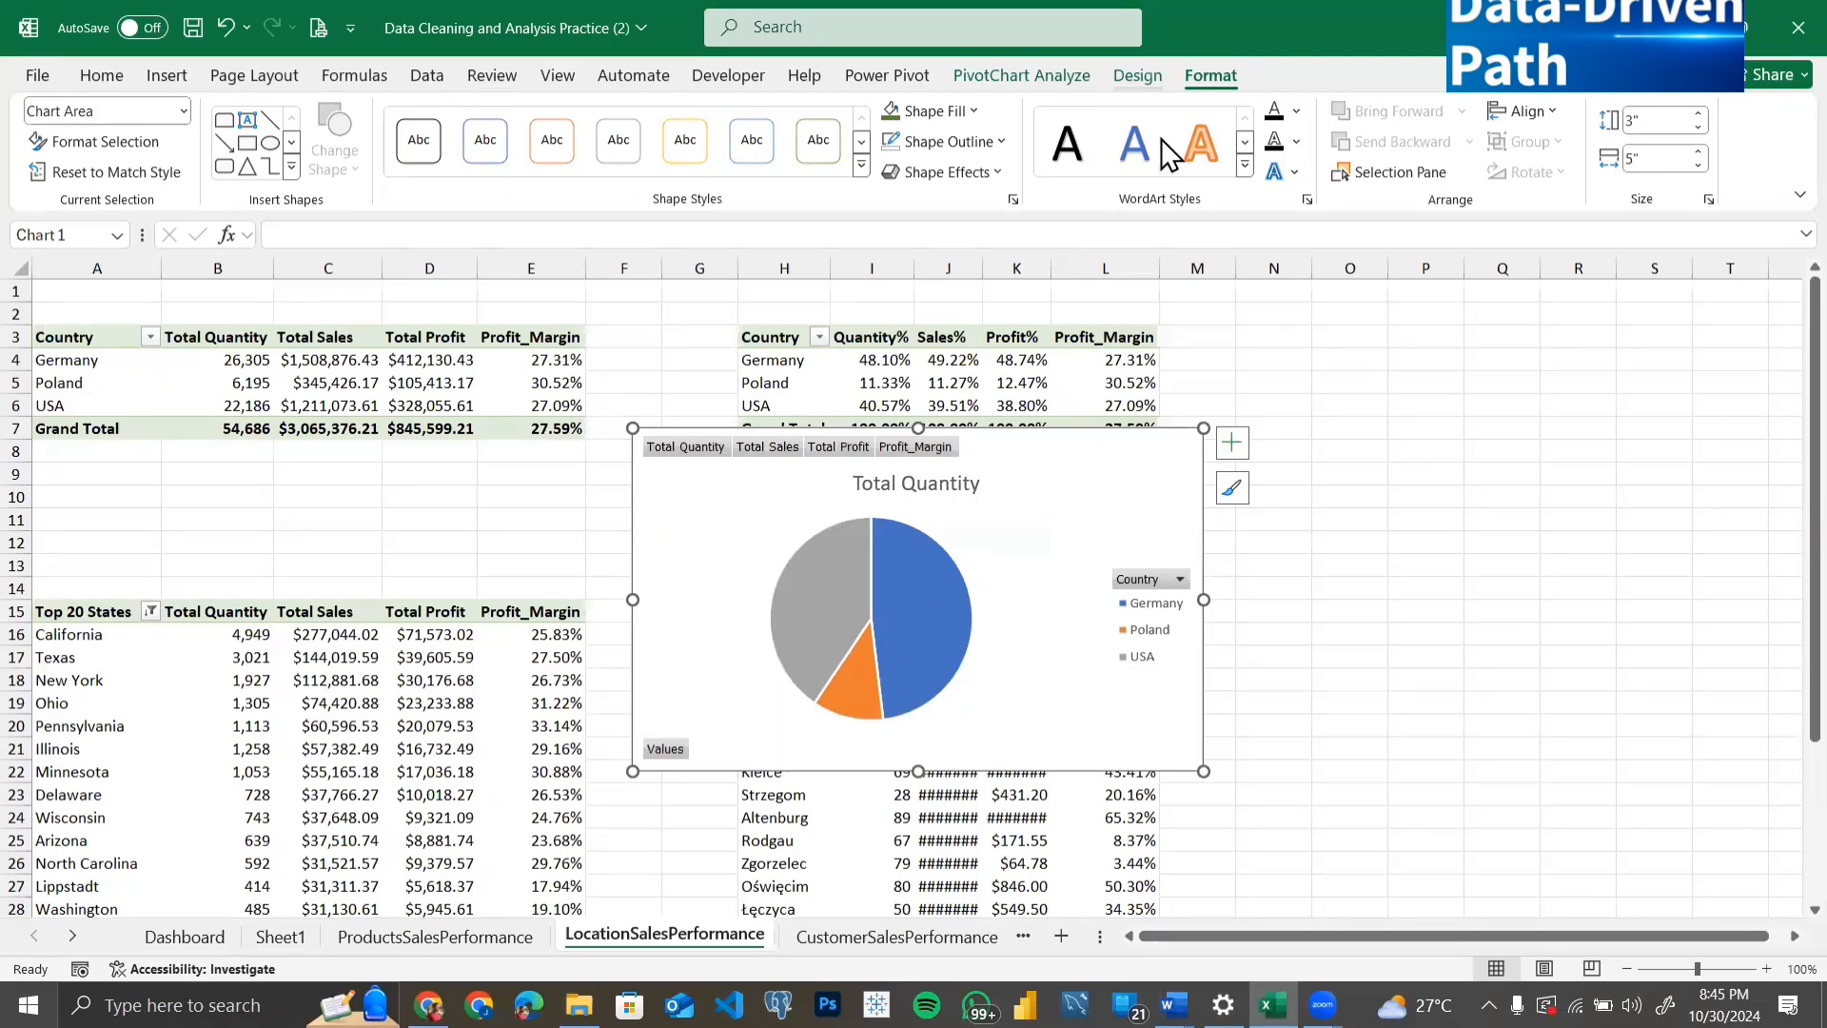
# Step: Remove Total Quantity, Total Profit and Profit_Margin from the pie chart's values, keeping only Total Sales by Country
pyautogui.click(1021, 75)
pyautogui.click(1281, 133)
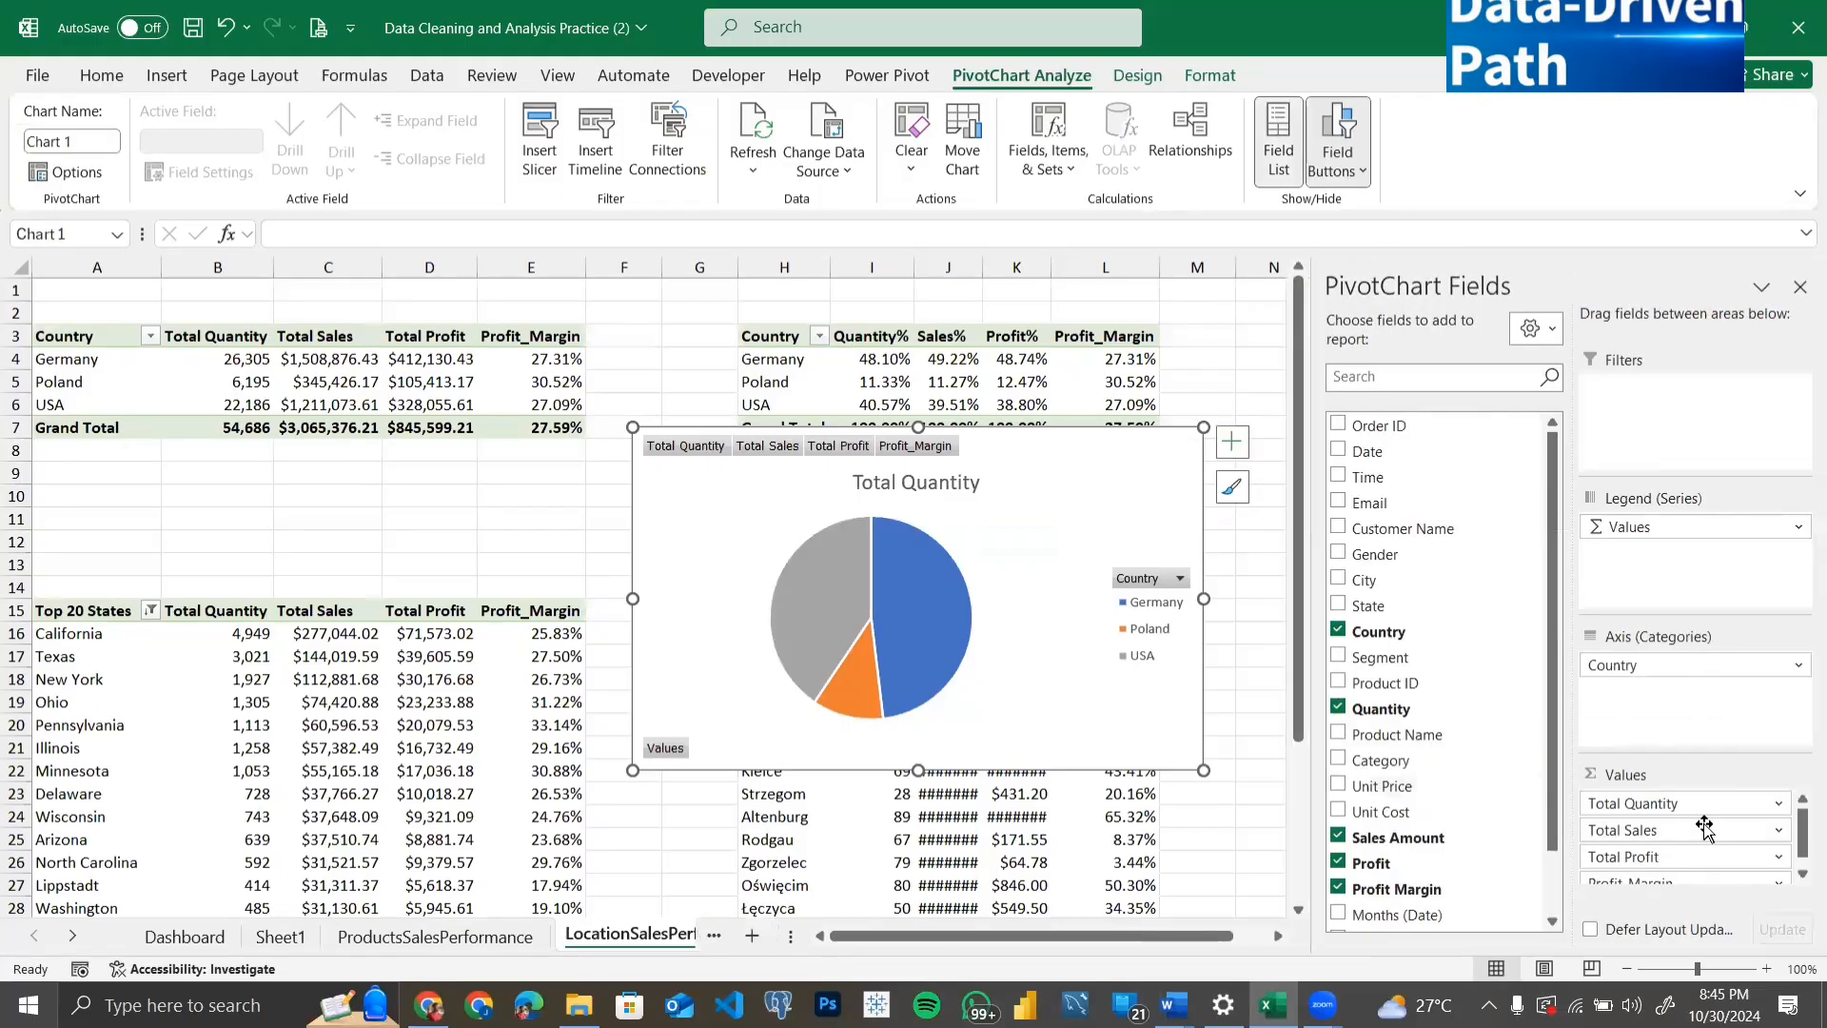
pyautogui.scroll(-1, 1675, 818)
pyautogui.scroll(1, 1664, 804)
pyautogui.moveTo(1663, 803); pyautogui.dragTo(1473, 769)
pyautogui.moveTo(1668, 834); pyautogui.dragTo(1456, 808)
pyautogui.moveTo(1631, 831); pyautogui.dragTo(1462, 805)
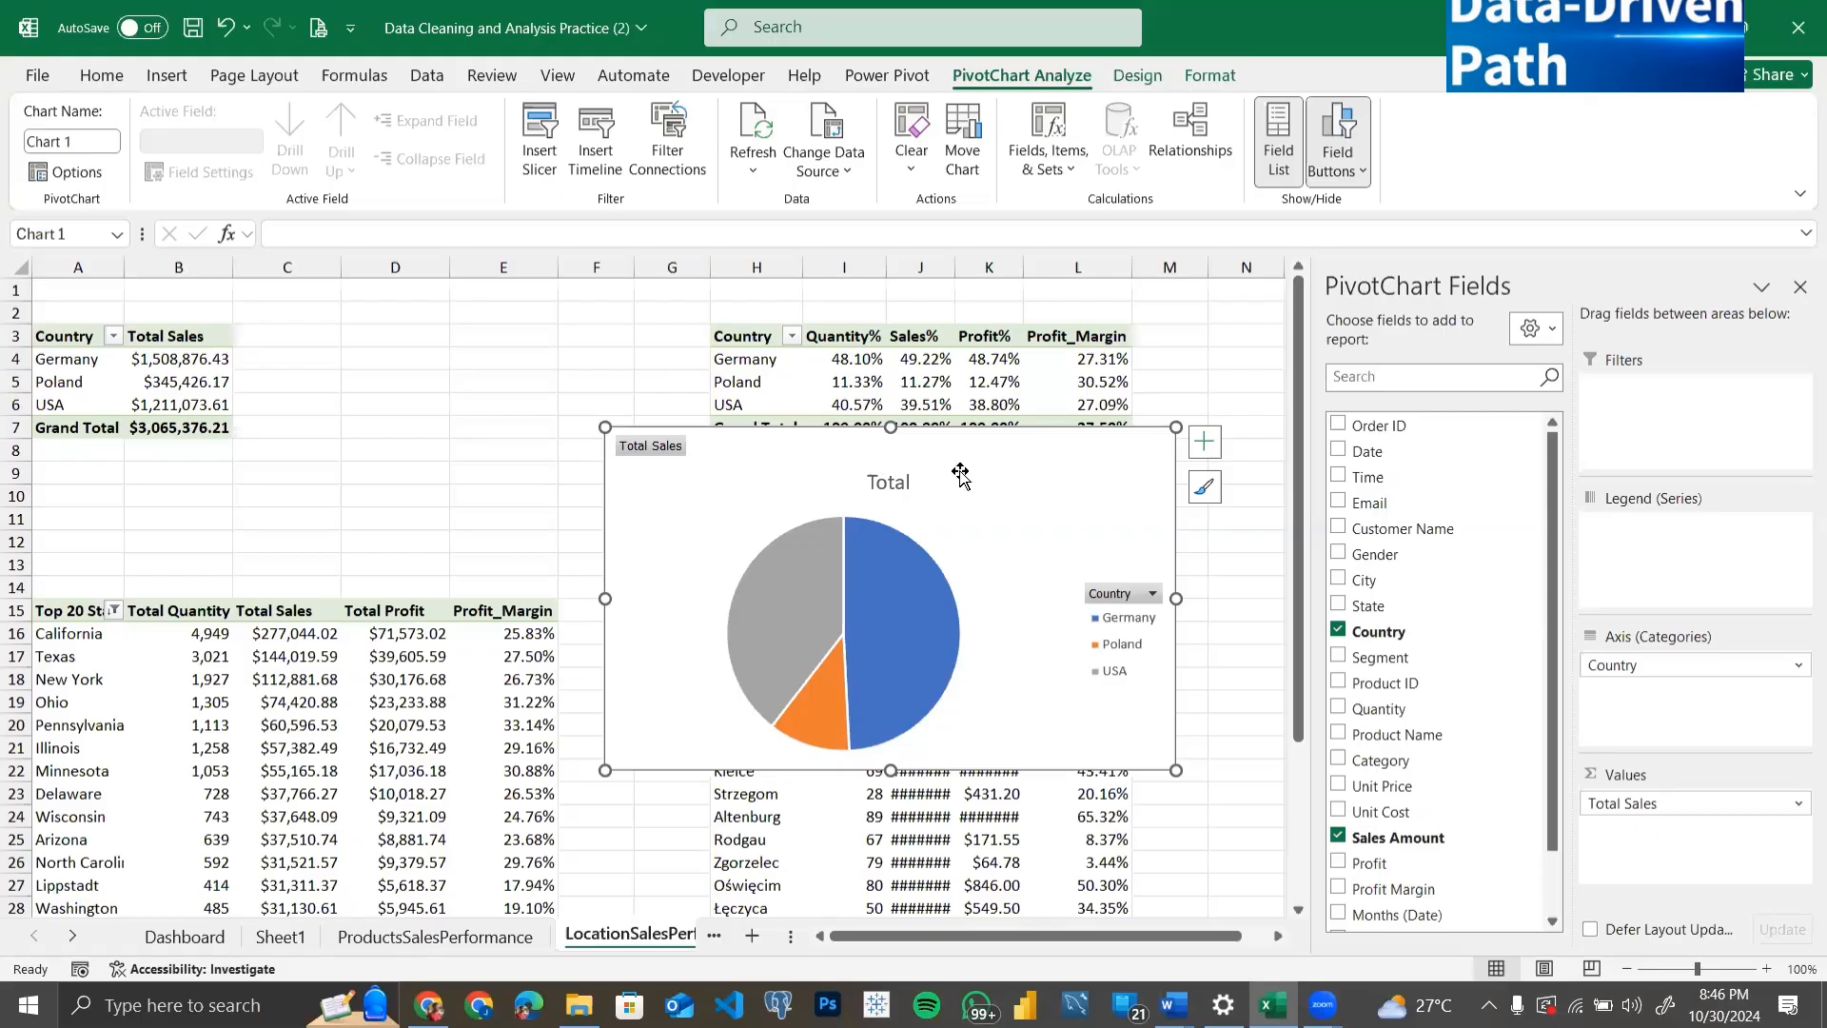
# Step: Cut the country pie chart from LocationSalesPerformance and paste it onto the Dashboard sheet
pyautogui.press('Delete')
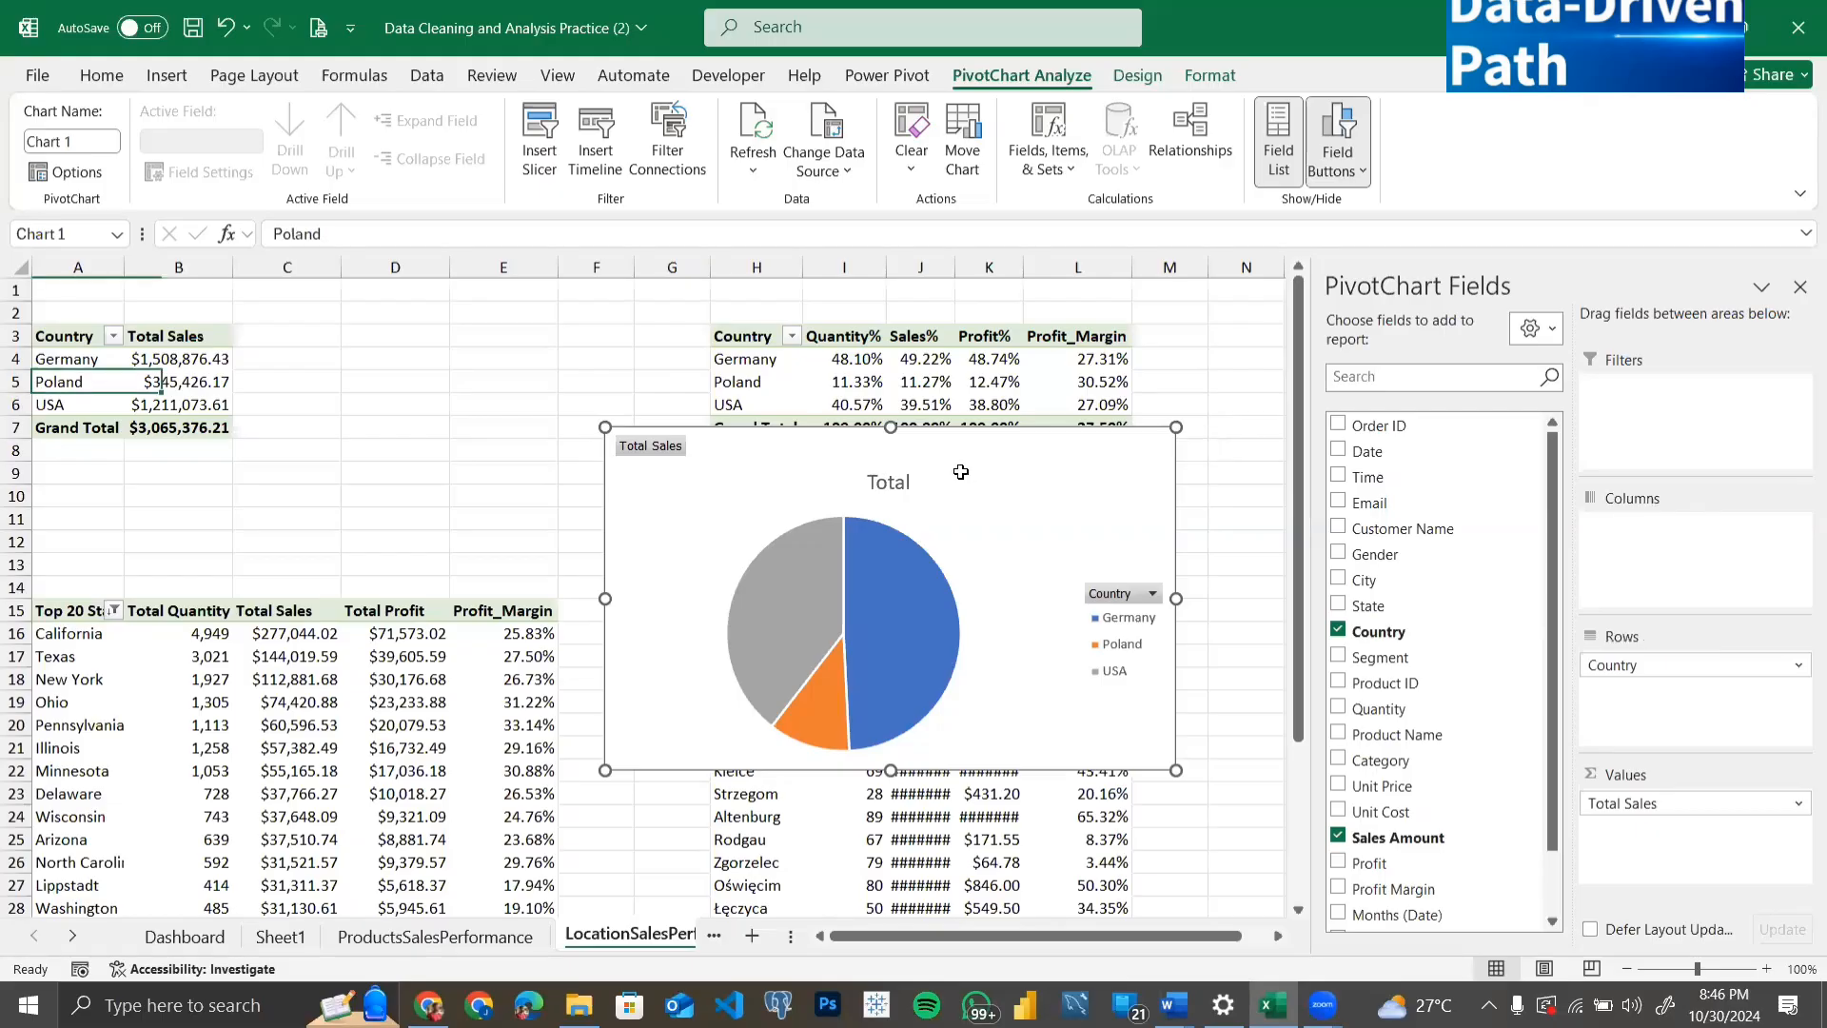
pyautogui.click(185, 936)
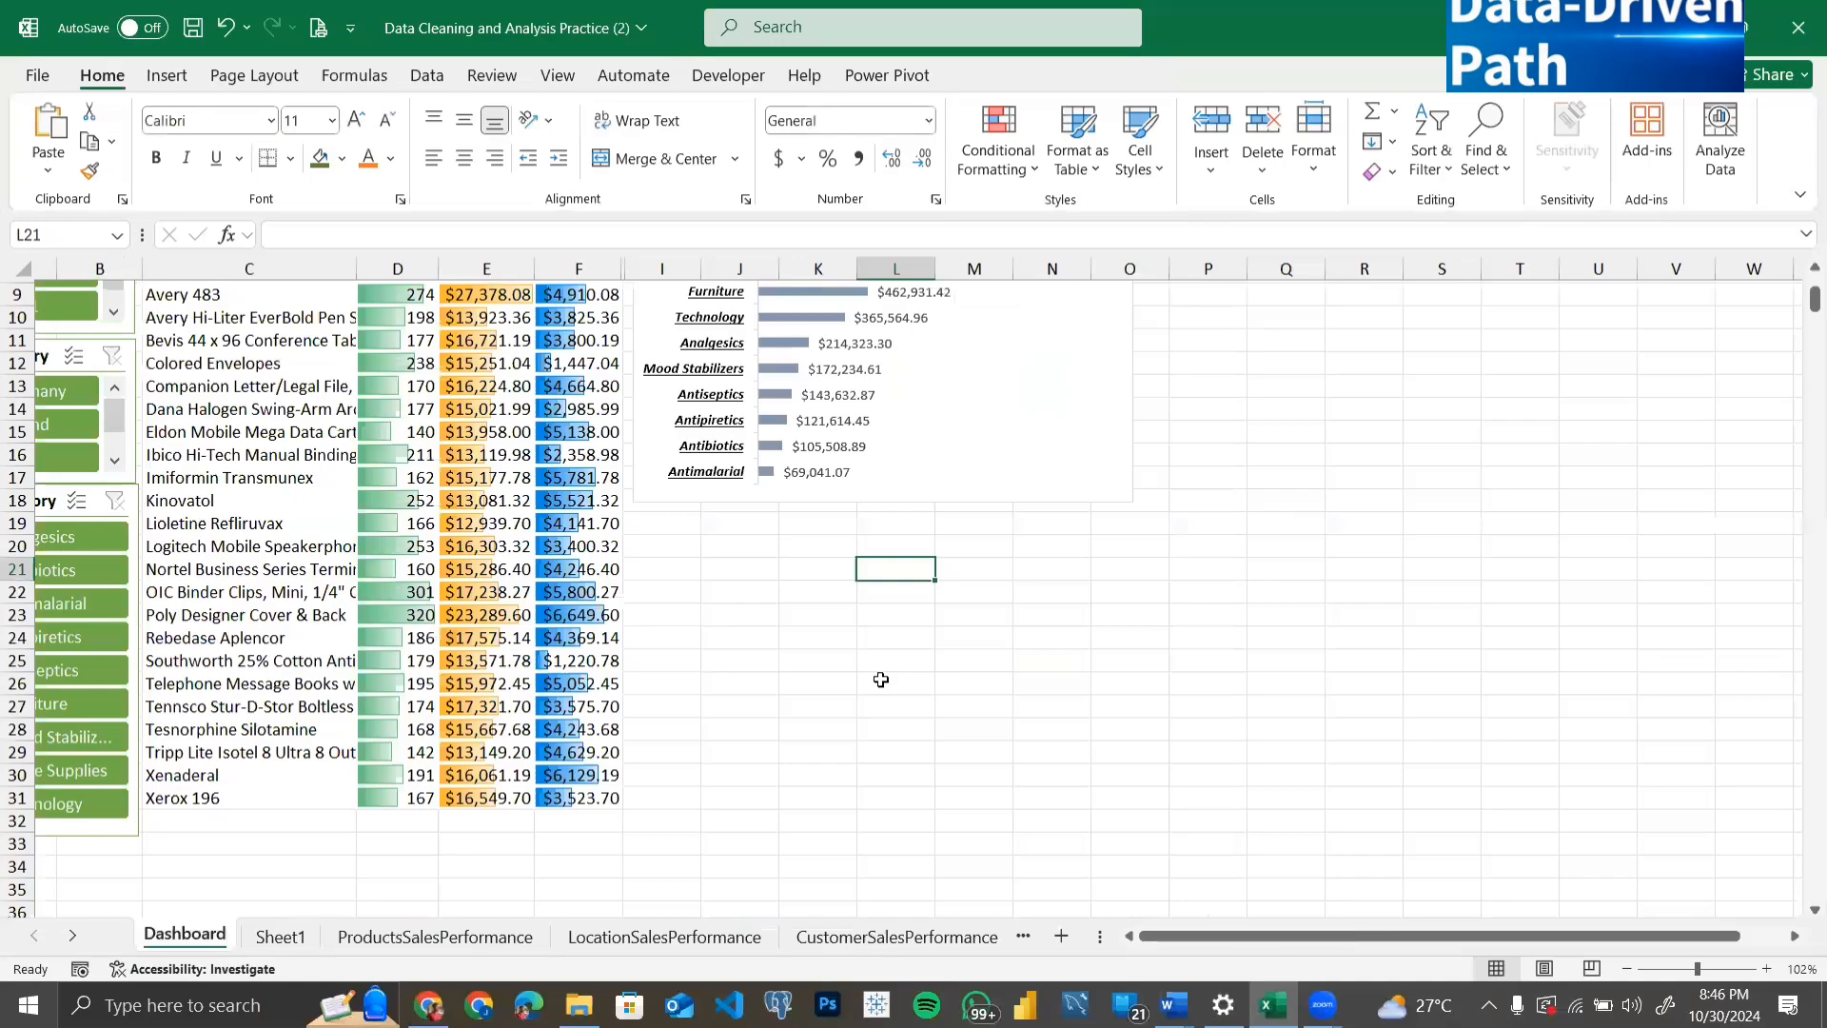
pyautogui.hotkey('ctrl', 'v')
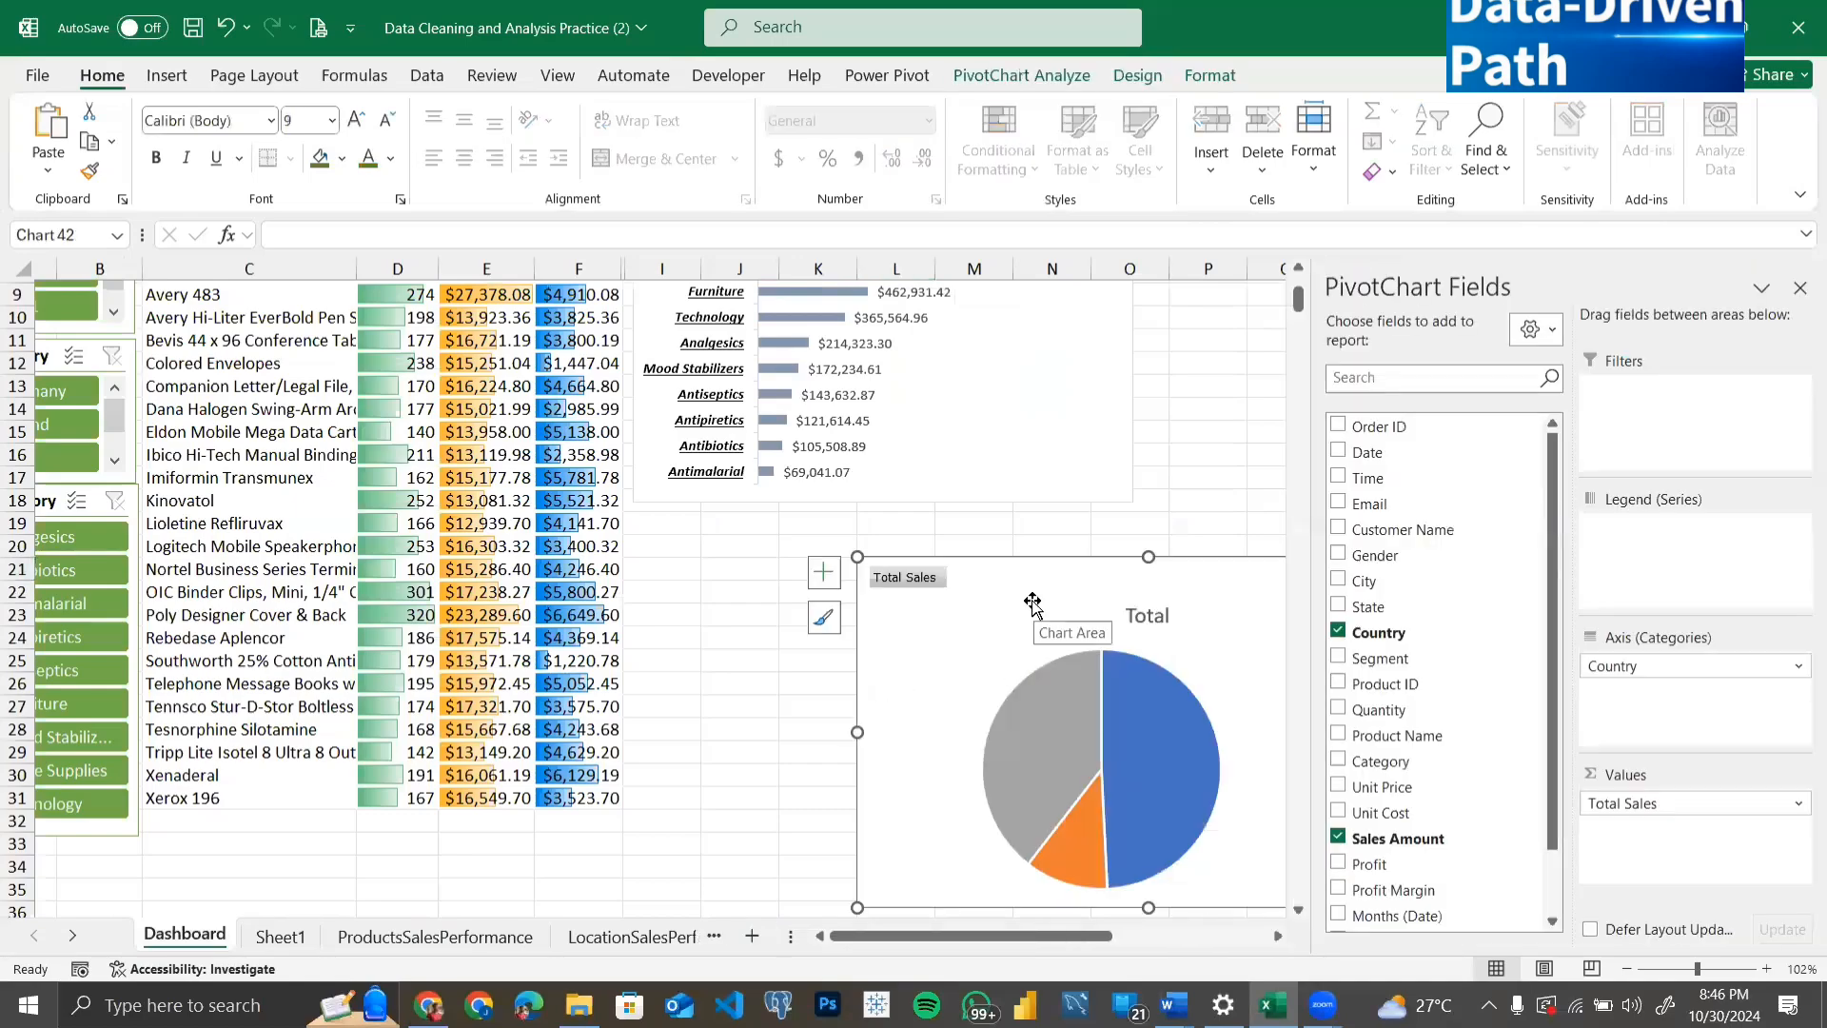
# Step: Close the PivotChart field list, place the pie chart directly below the category chart and narrow it to end in column N
pyautogui.click(1801, 288)
pyautogui.moveTo(1223, 605); pyautogui.dragTo(1067, 562)
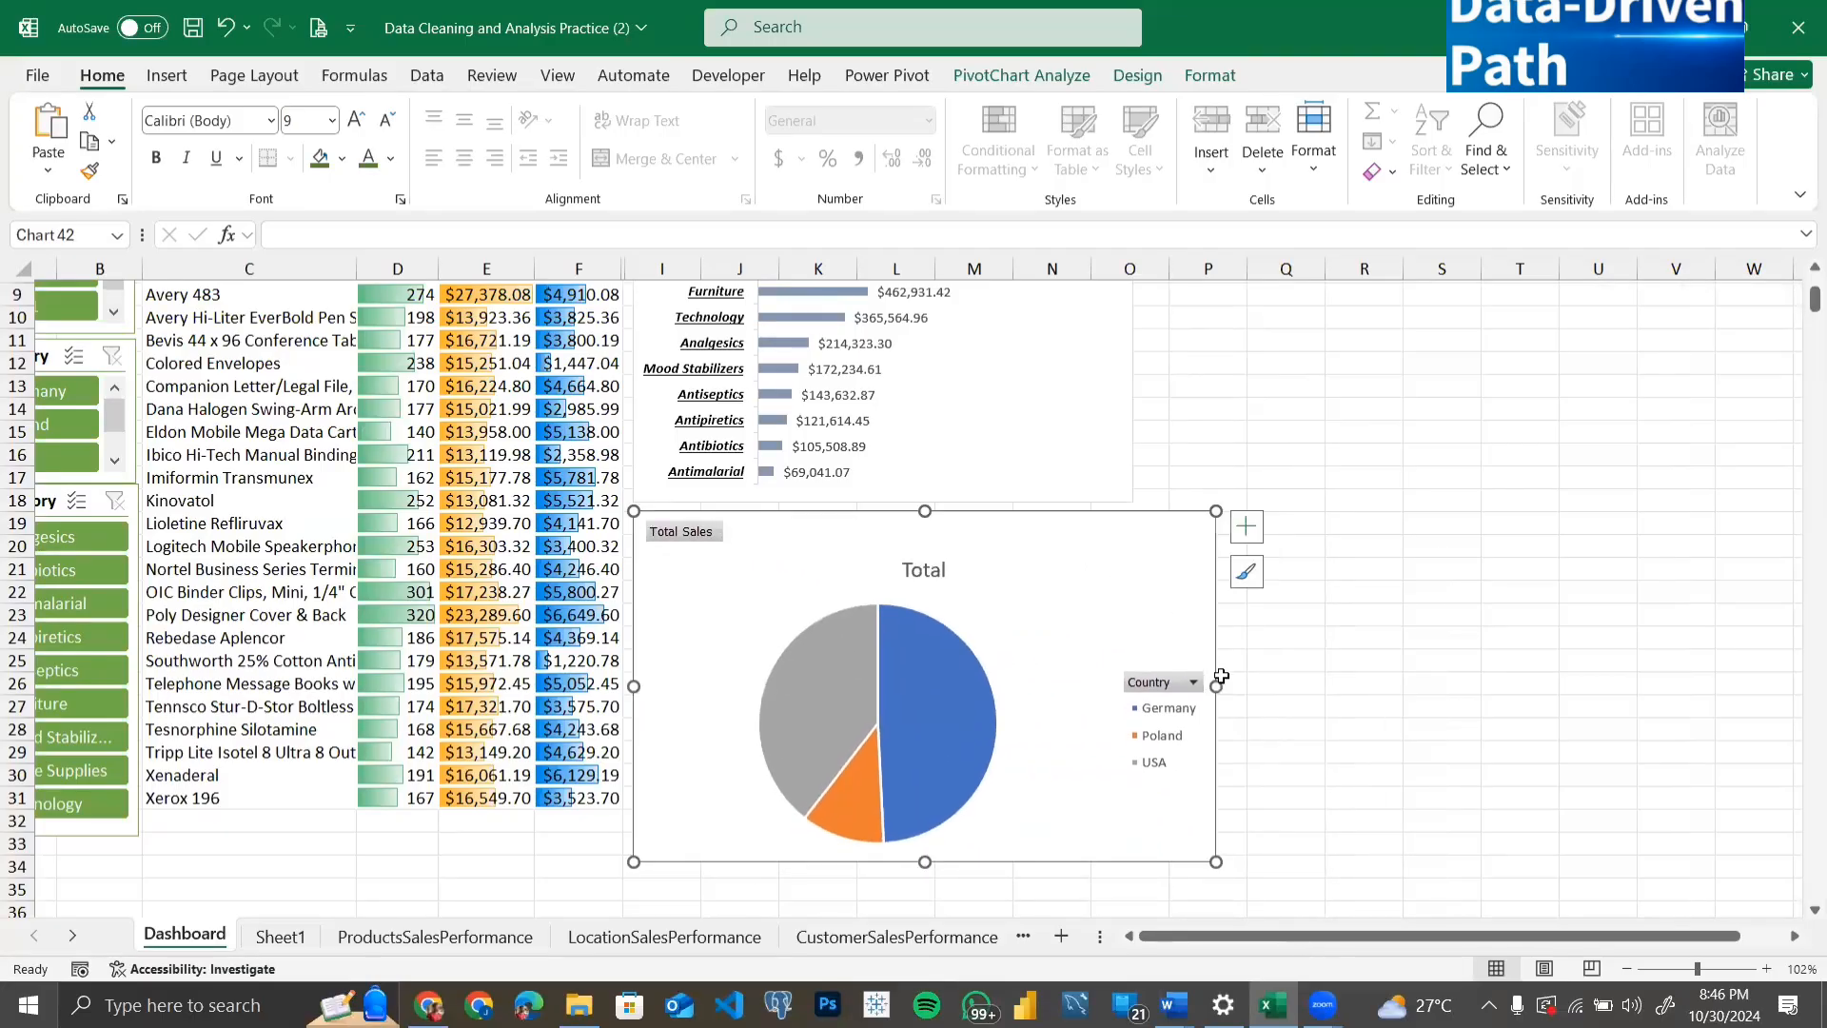
pyautogui.moveTo(1217, 685); pyautogui.dragTo(1044, 685)
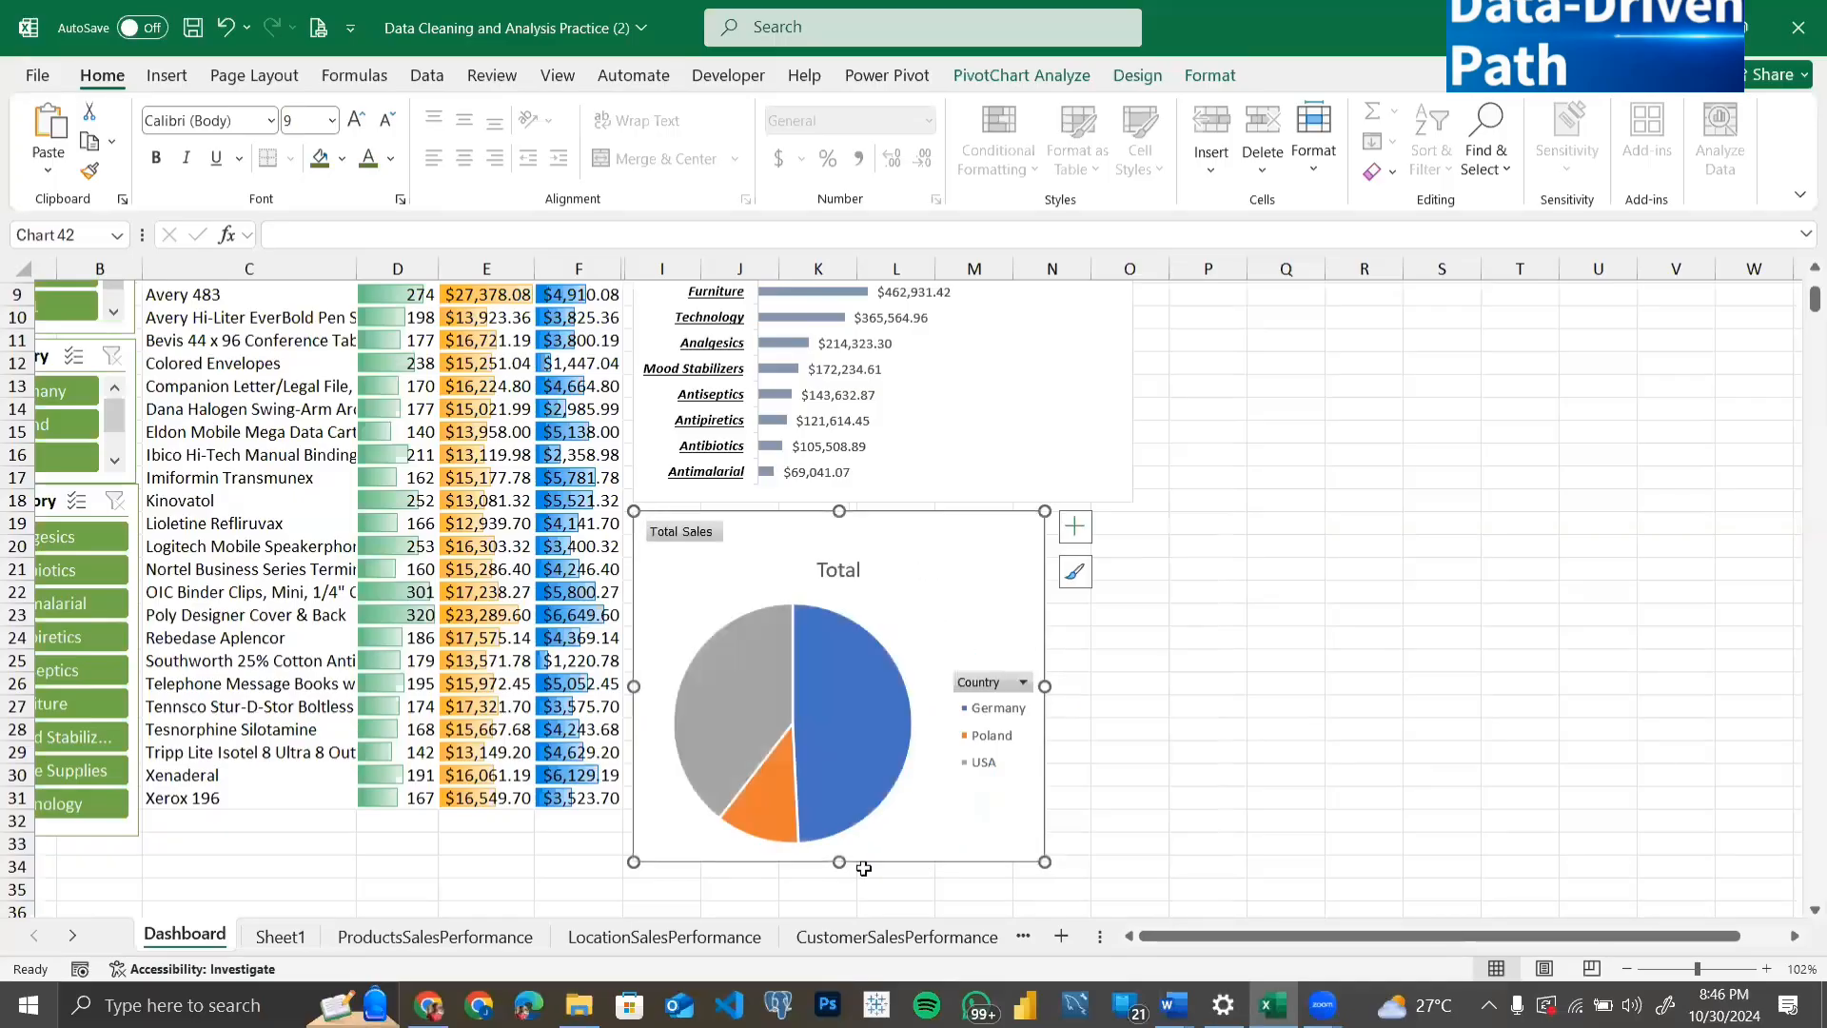
# Step: Shorten the country pie chart to end at row 31 and hide all field buttons on it
pyautogui.moveTo(839, 861); pyautogui.dragTo(842, 806)
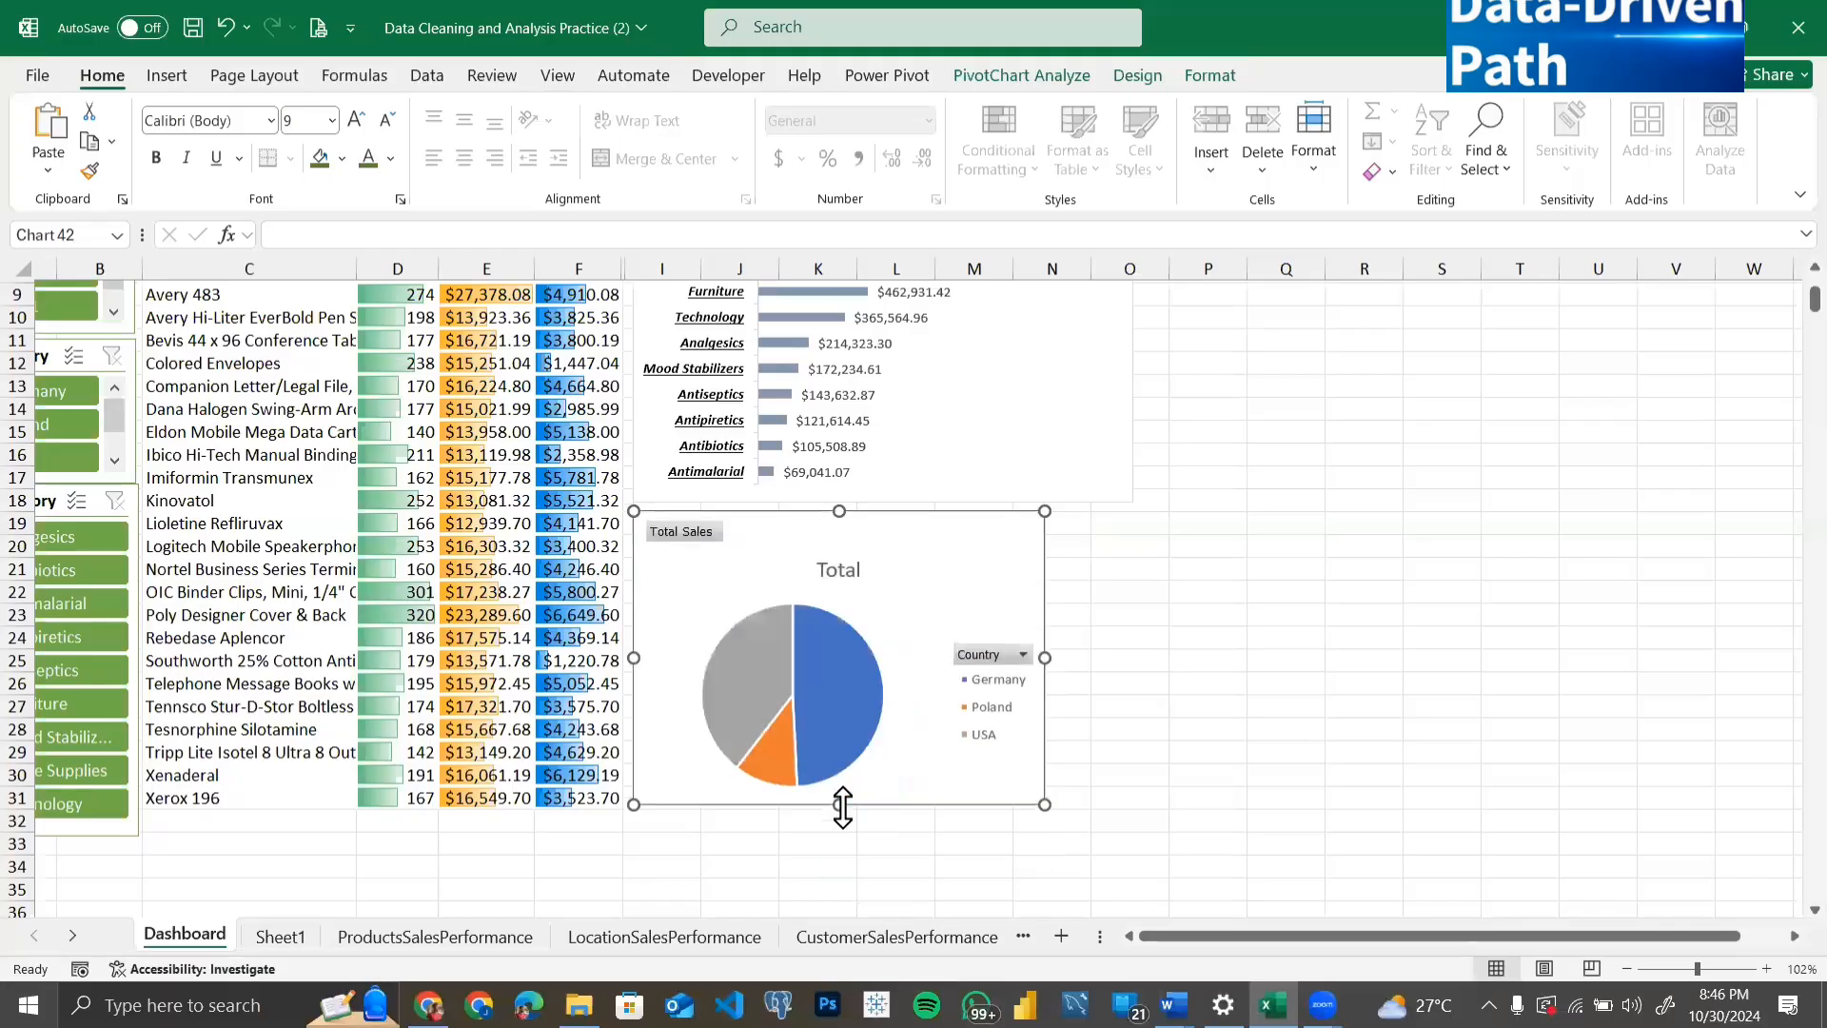
pyautogui.rightClick(701, 535)
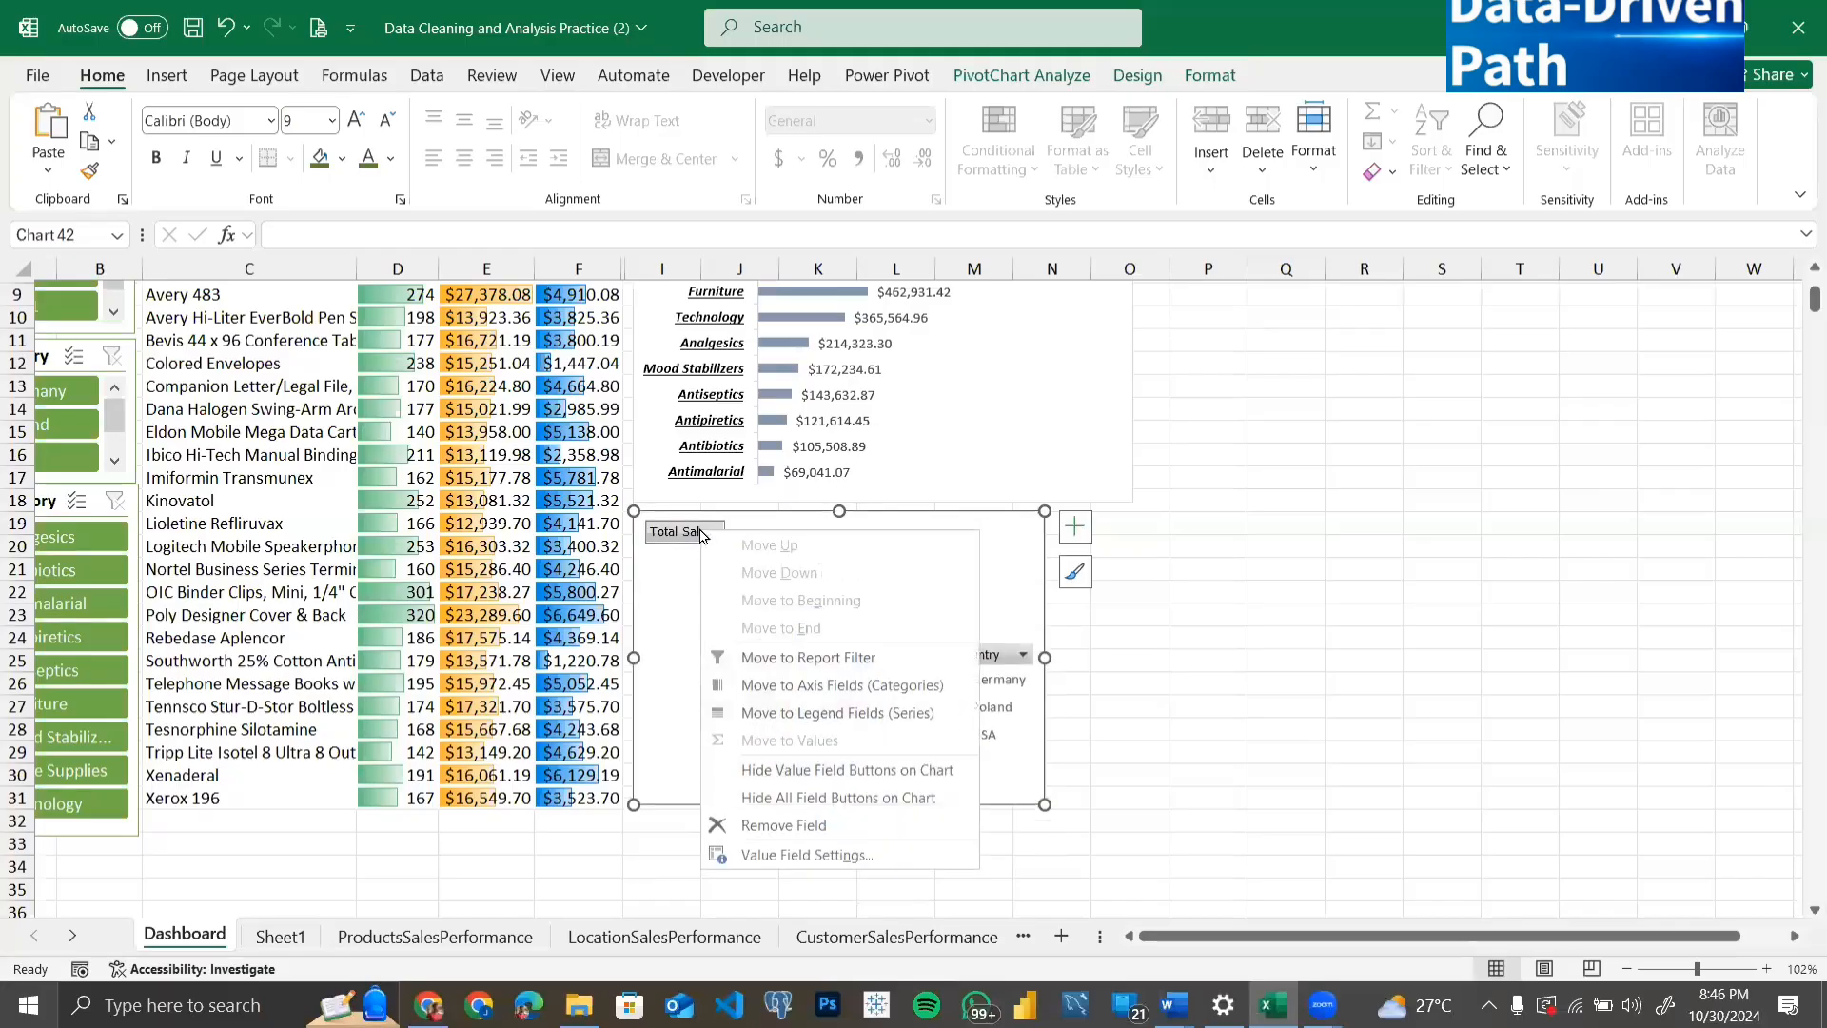
pyautogui.click(827, 797)
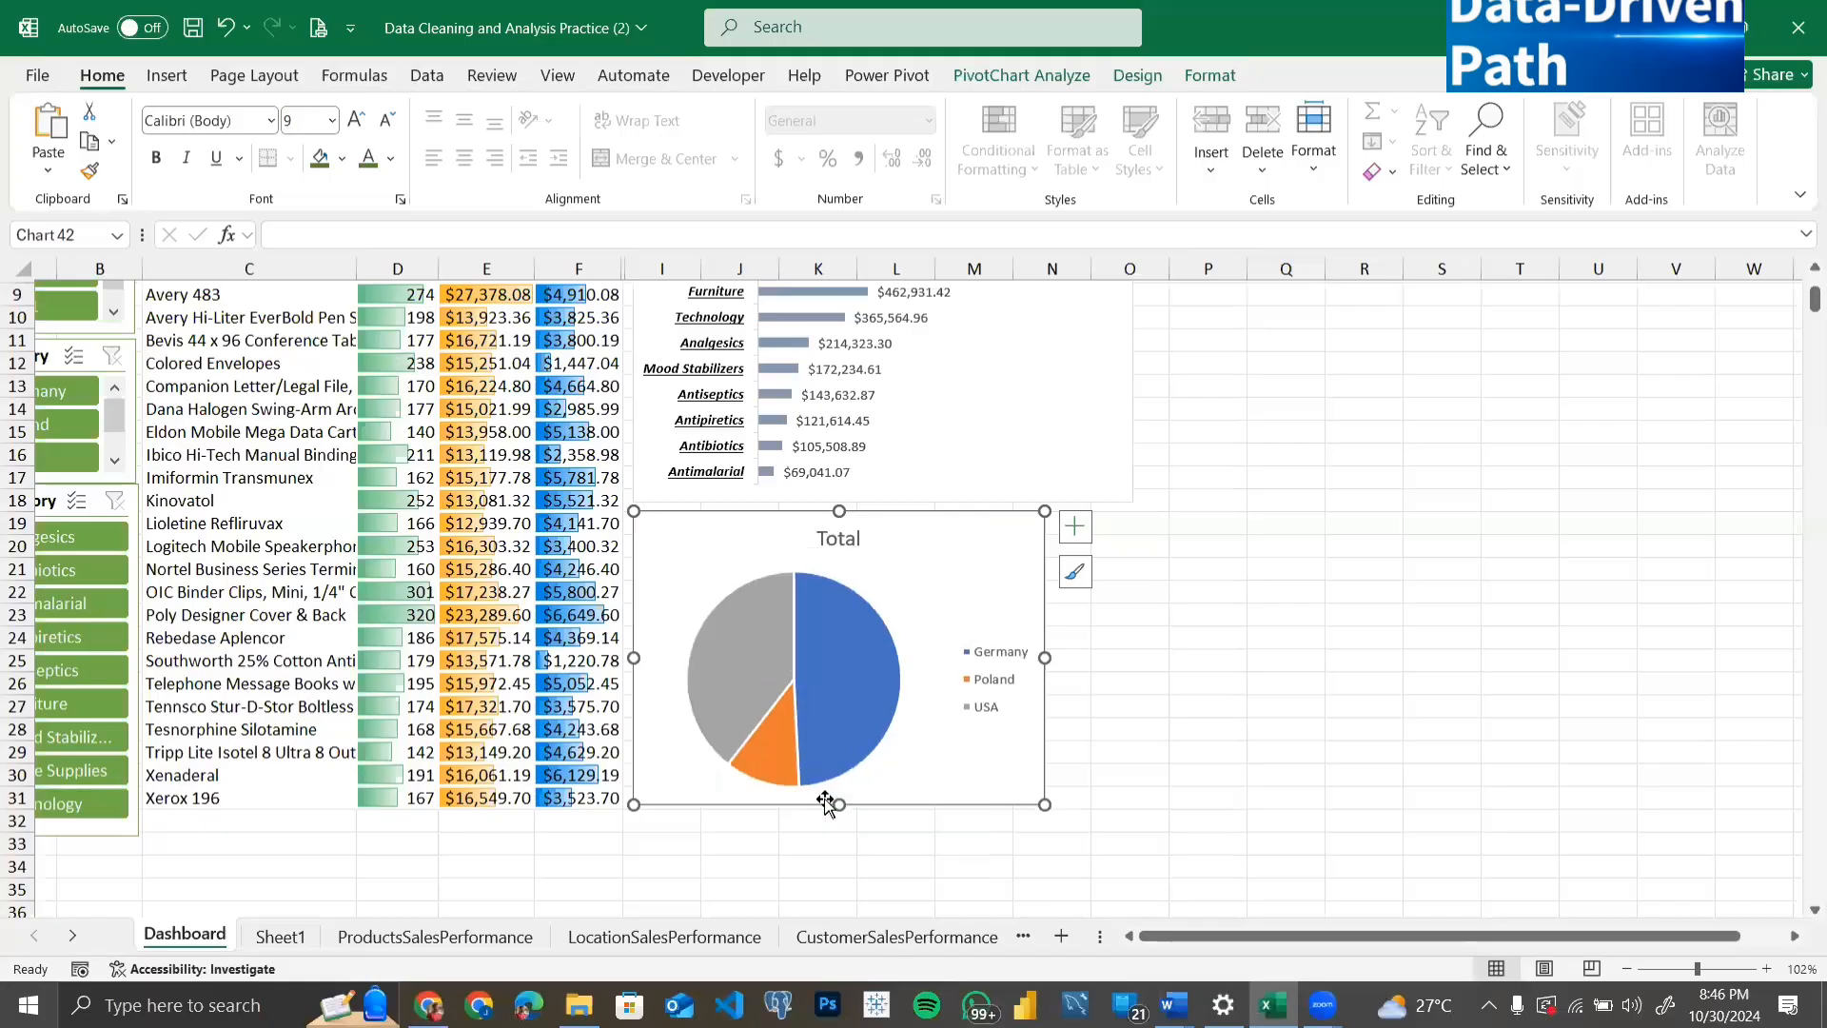
# Step: Replace the pie chart's title with "Revenue by Country"
pyautogui.doubleClick(834, 538)
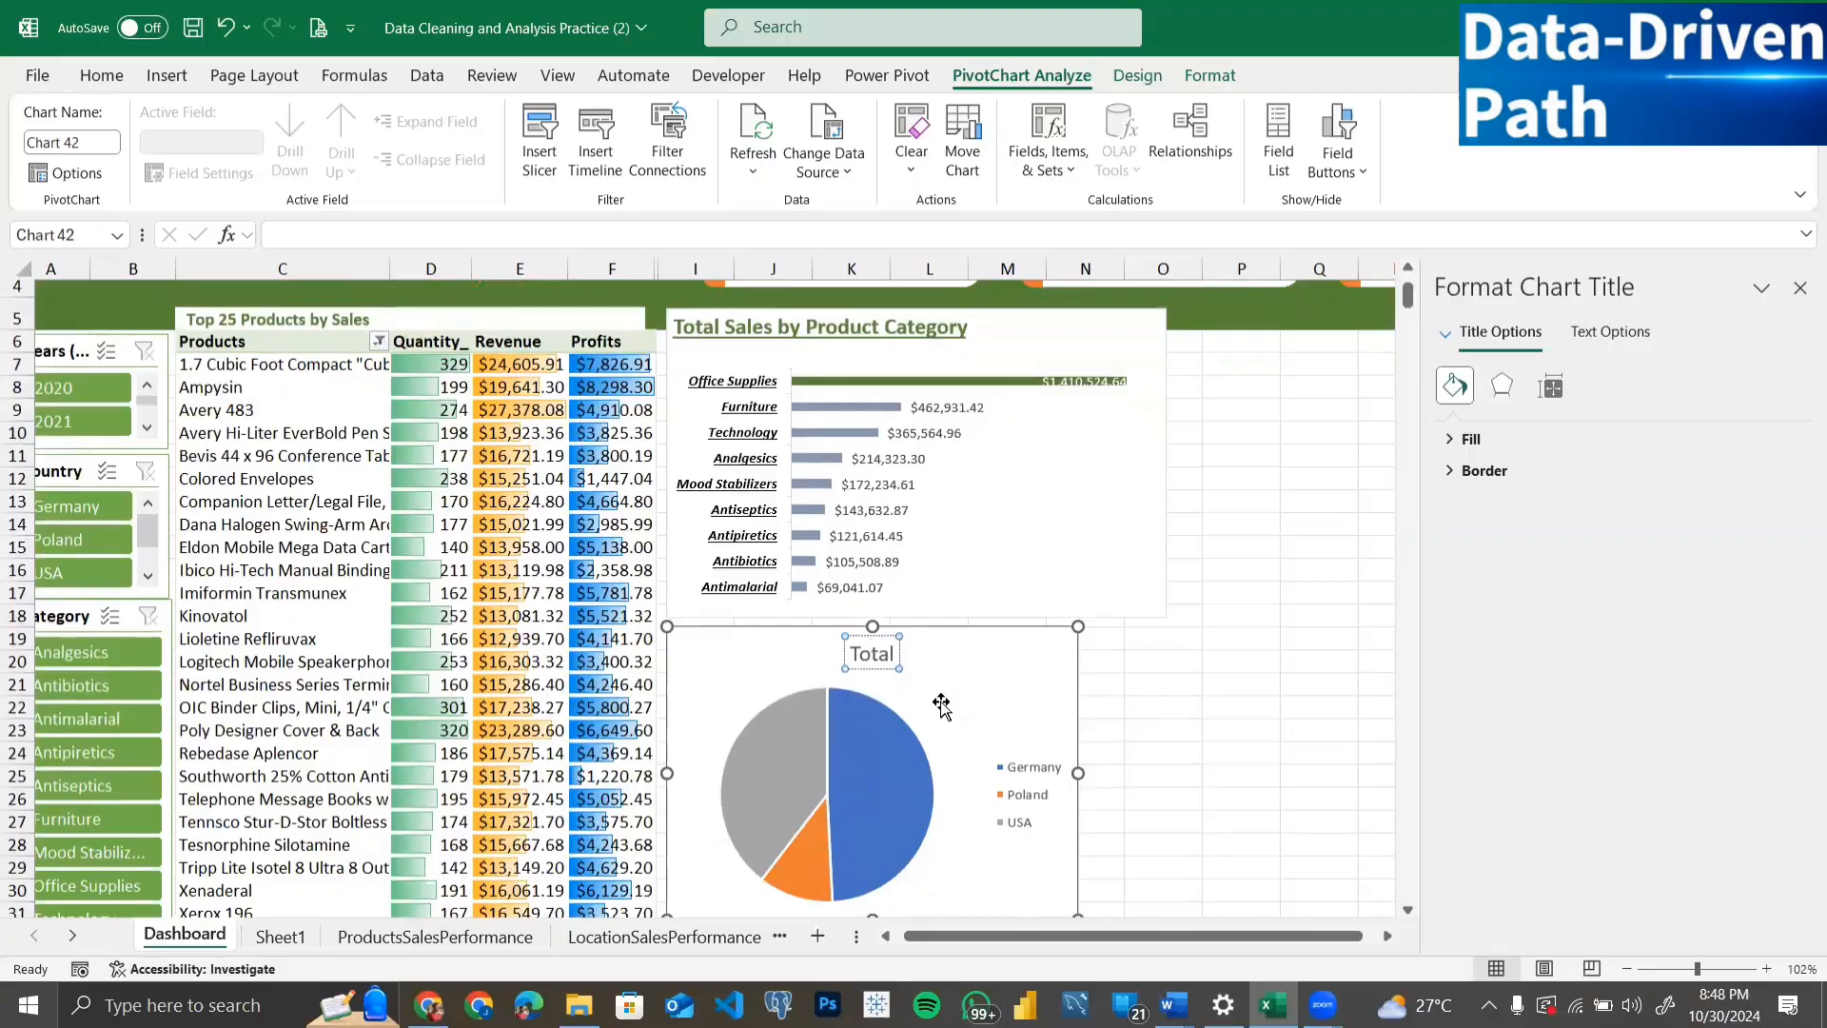
pyautogui.hotkey('ctrl', 'a')
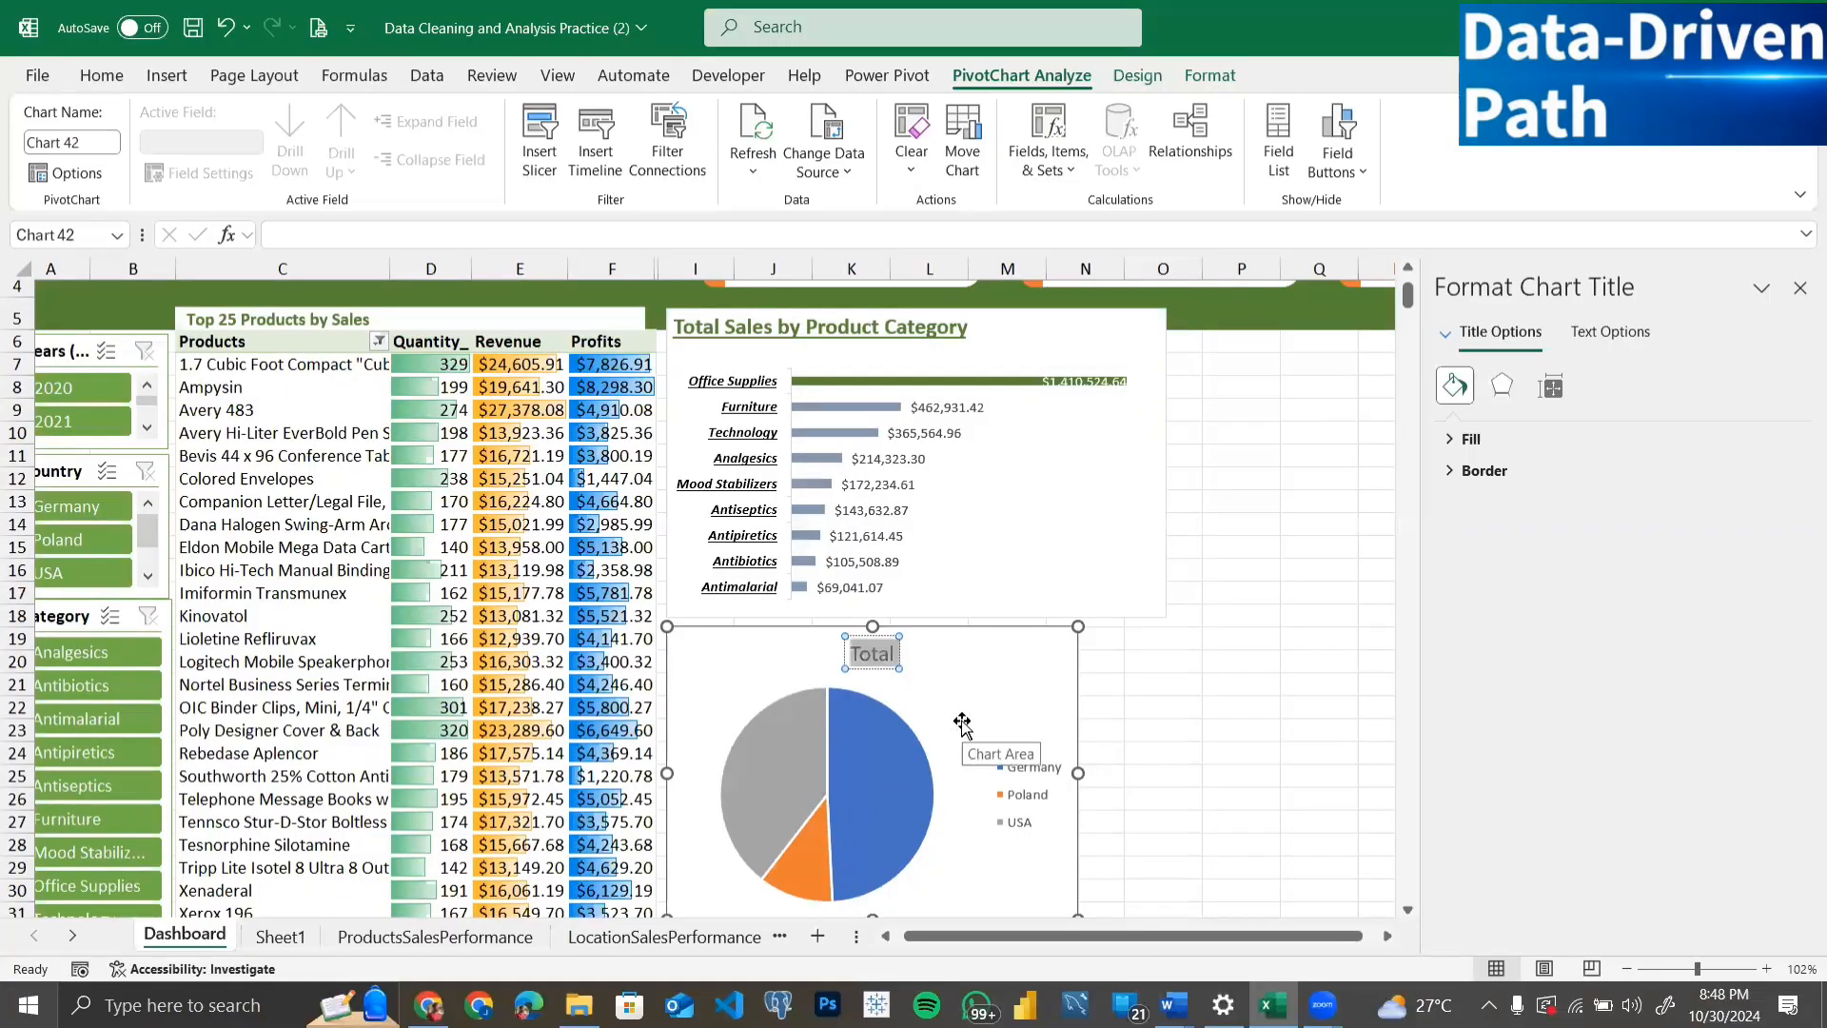
pyautogui.write('Sa')
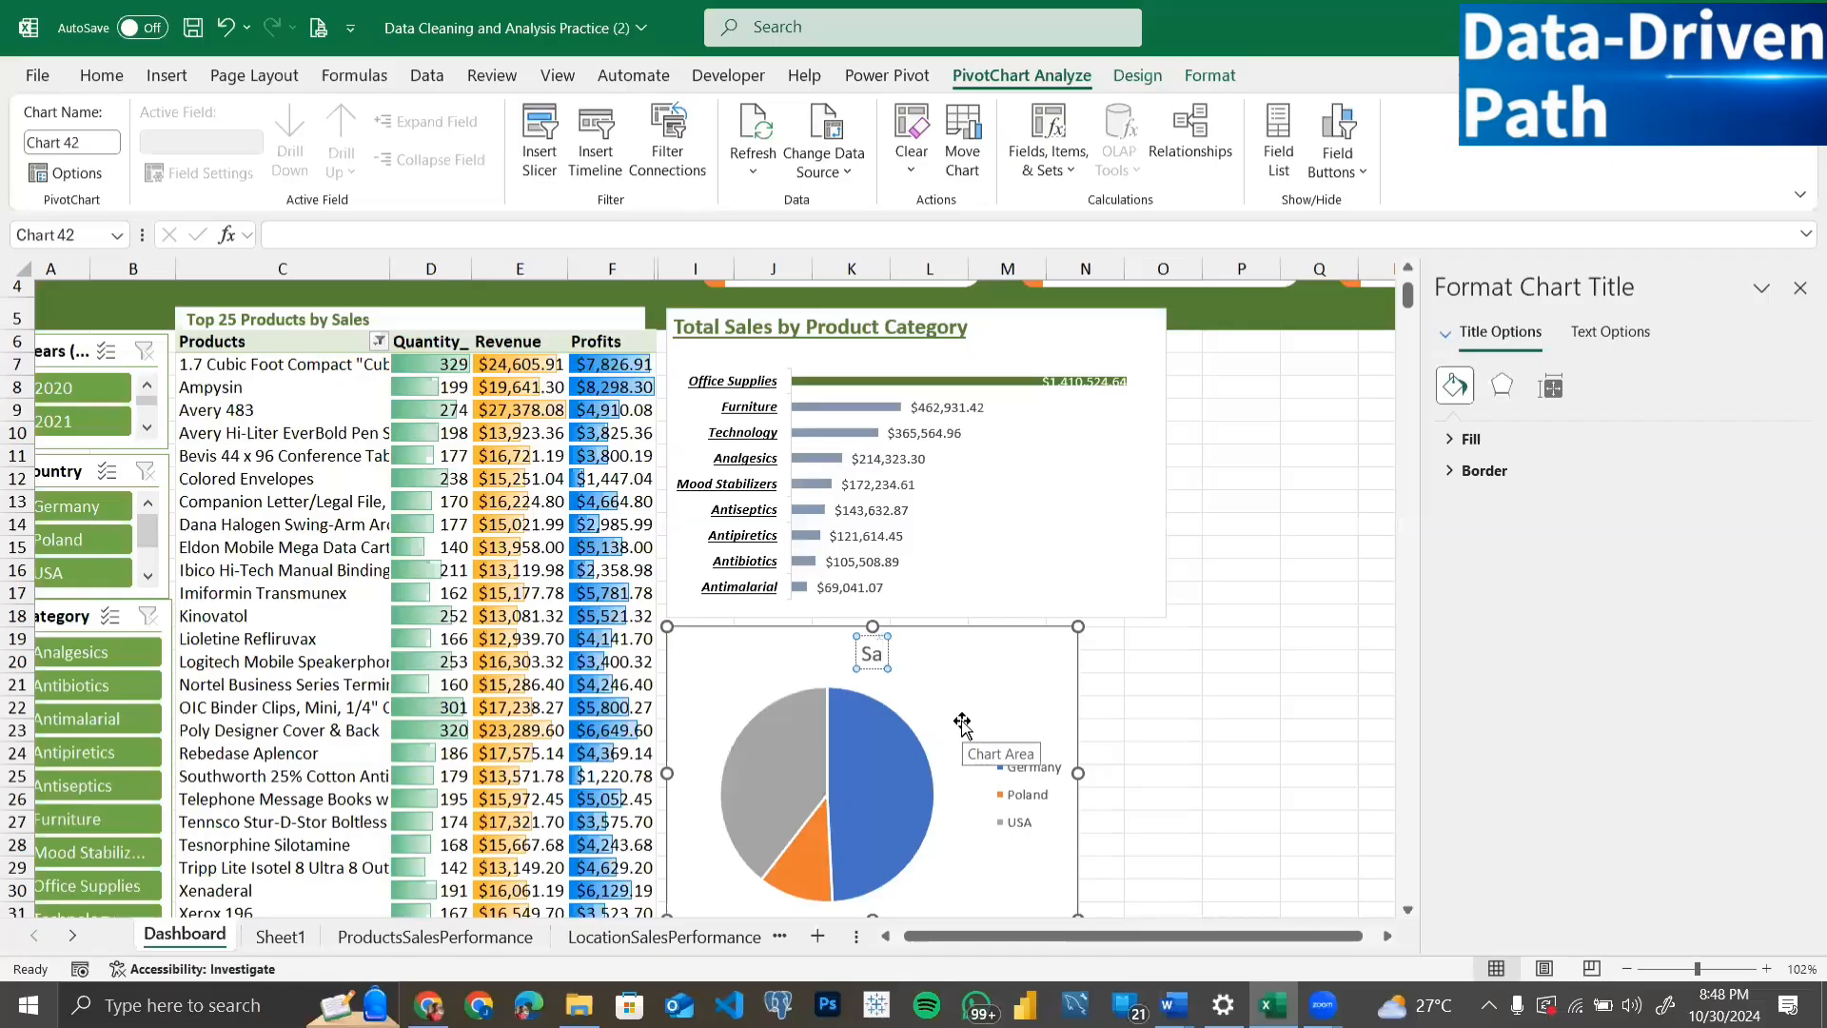
pyautogui.write('les')
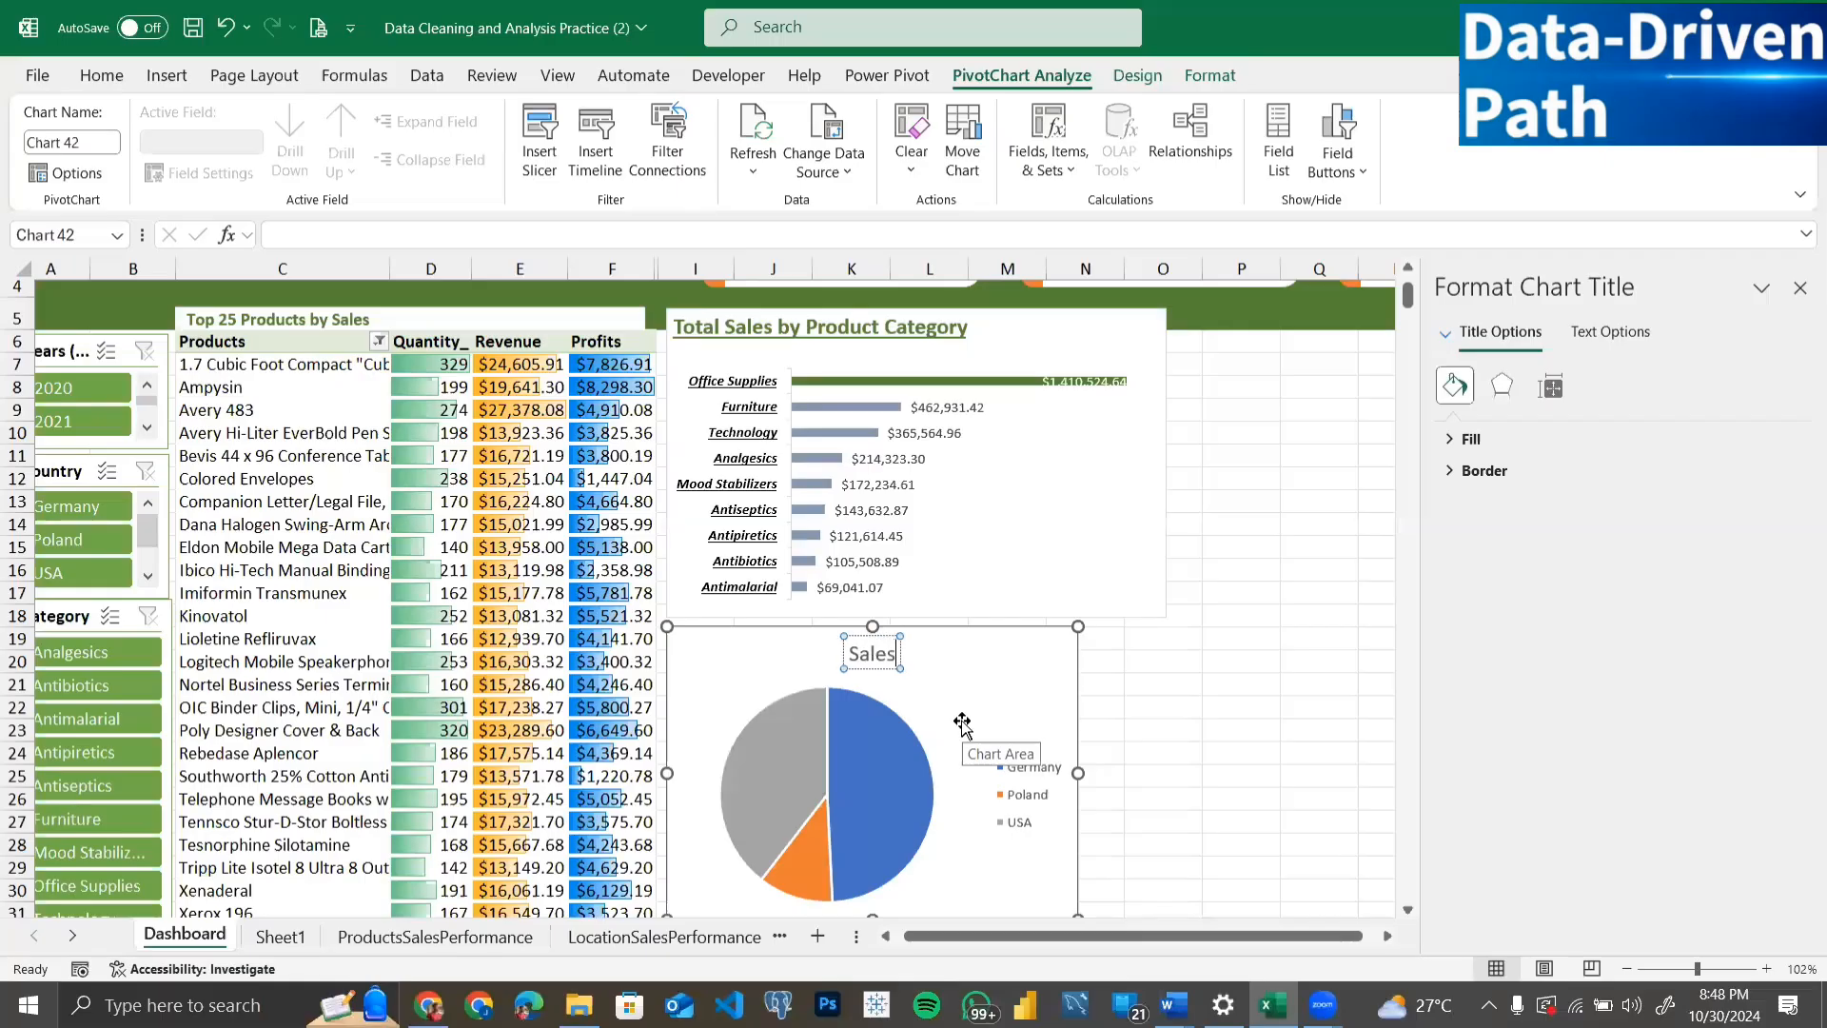
pyautogui.press('BackSpace')
pyautogui.press('BackSpace')
pyautogui.press('BackSpace')
pyautogui.press('BackSpace')
pyautogui.press('BackSpace')
pyautogui.write('Revenue')
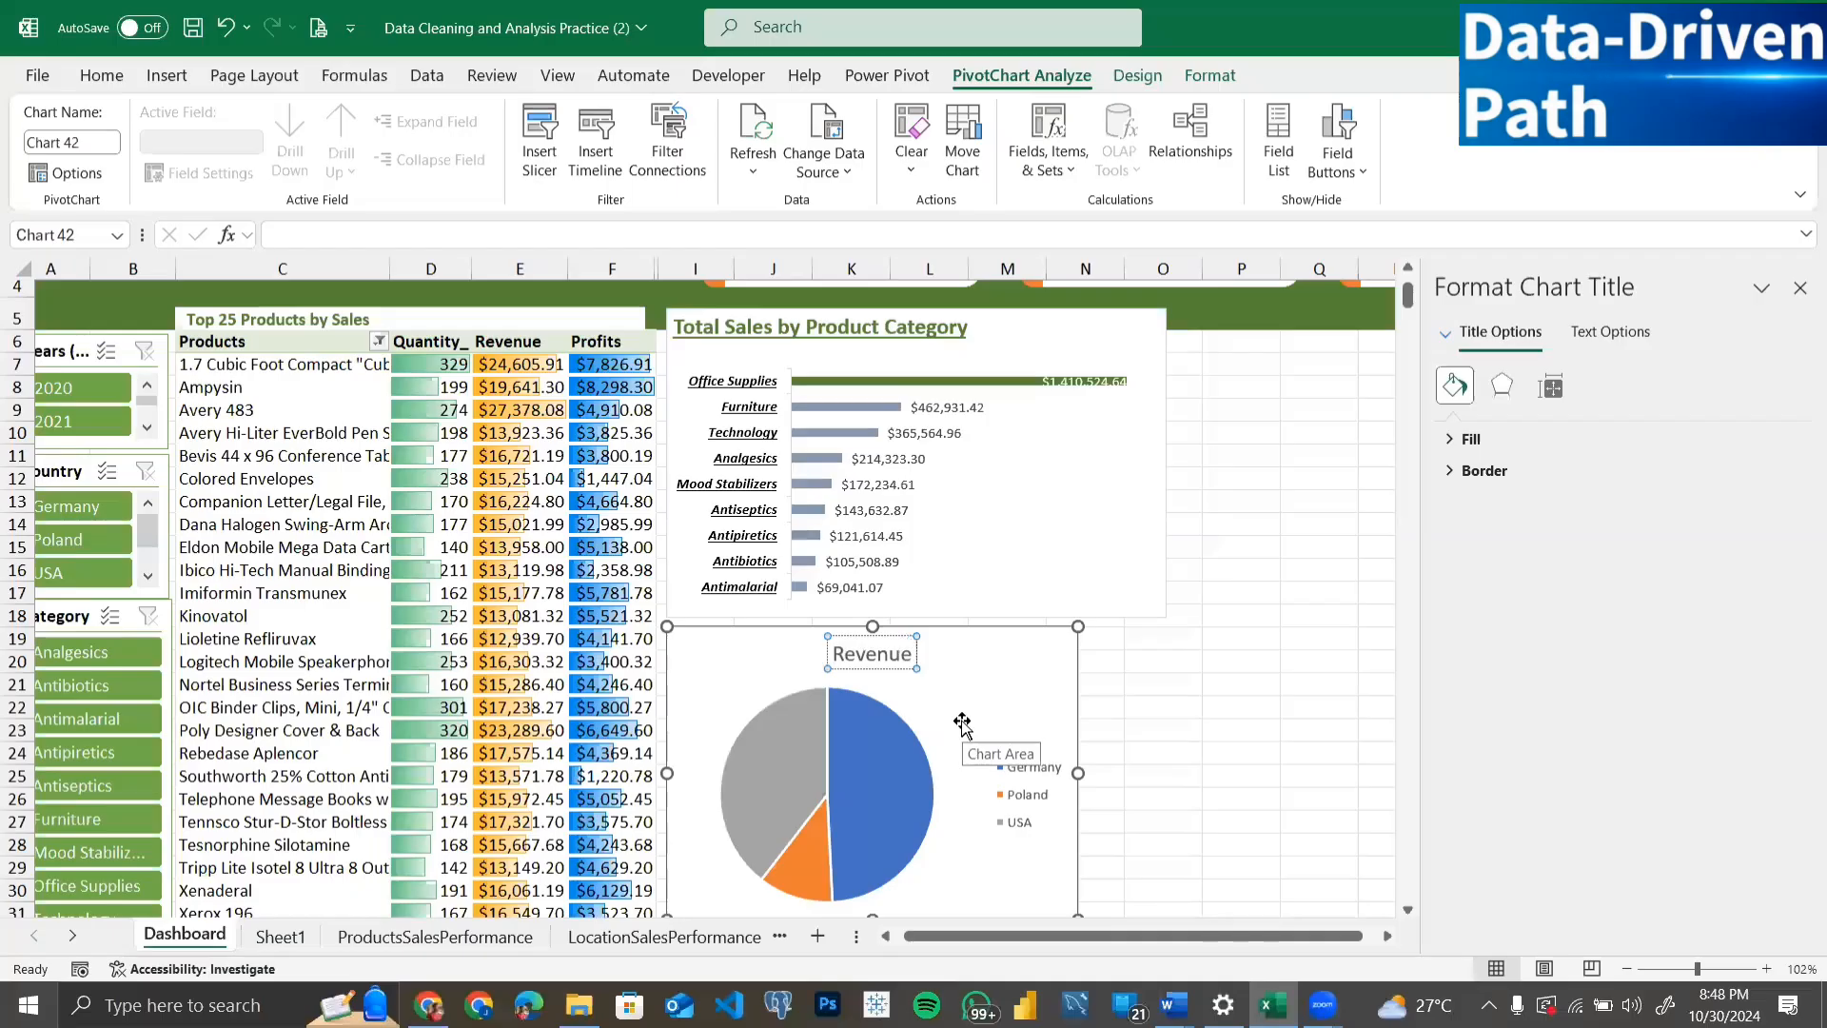
pyautogui.write(' by Country')
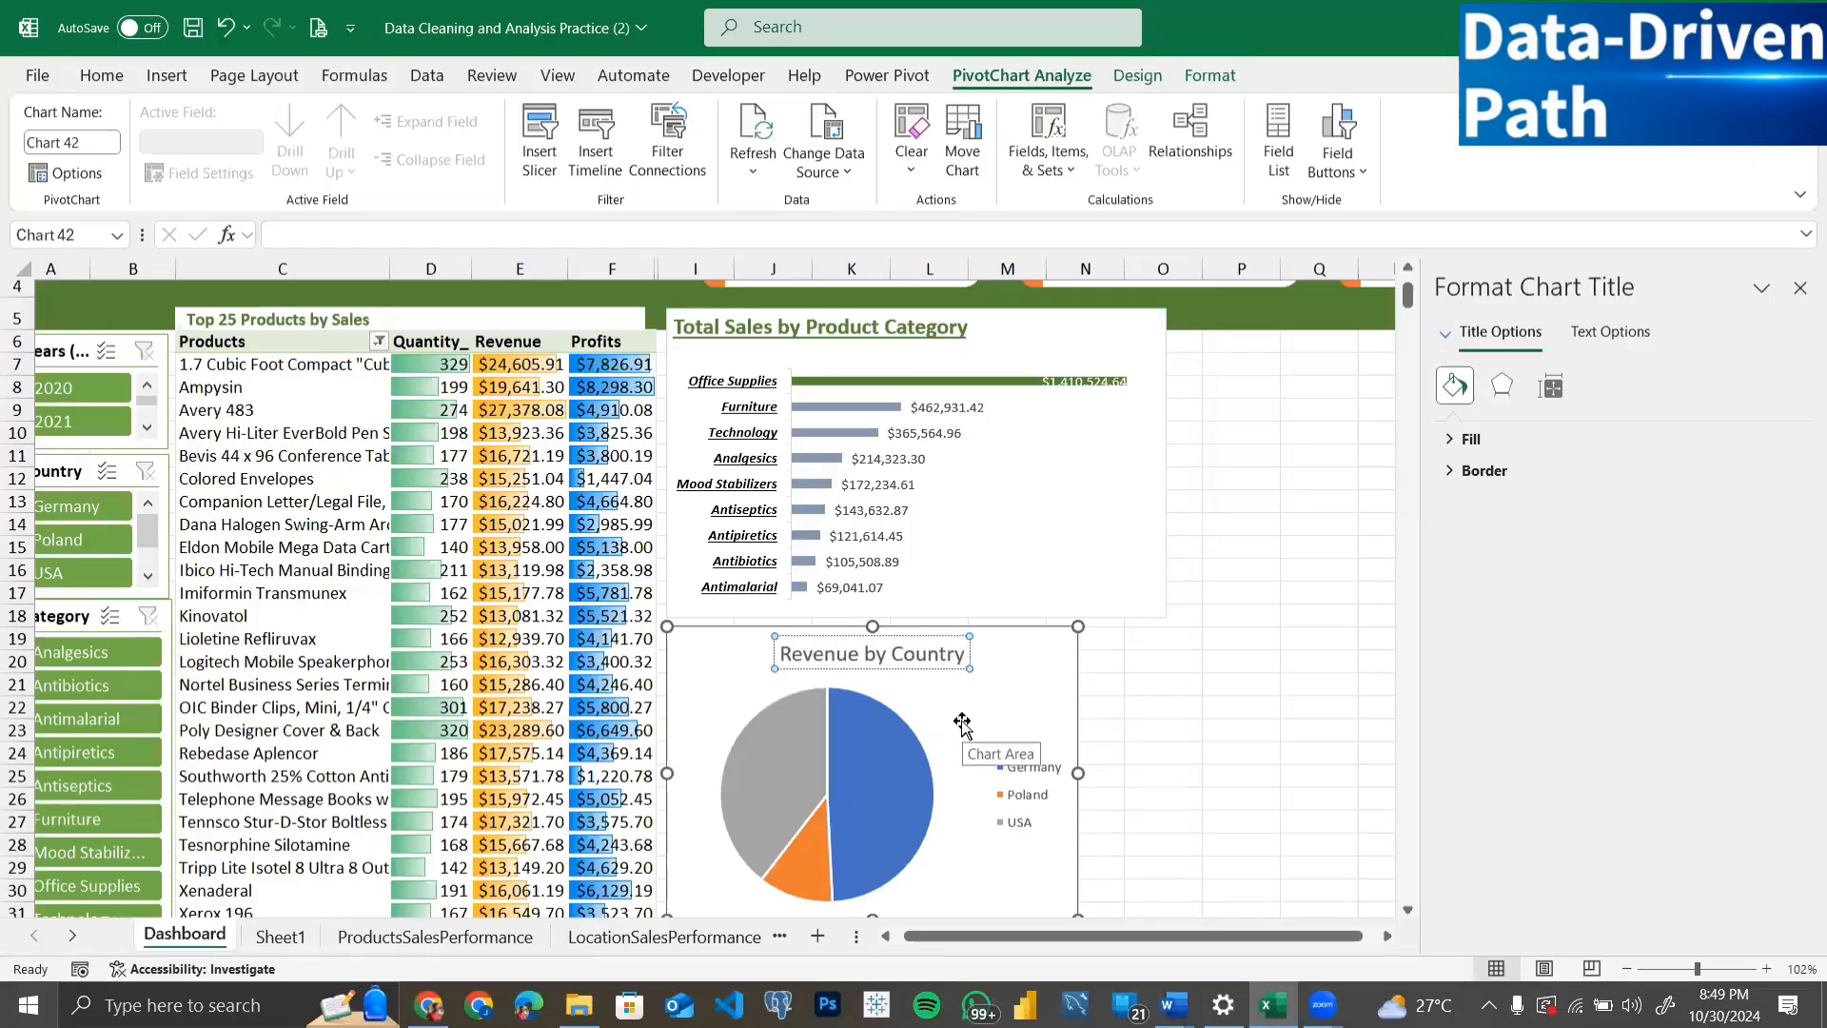
# Step: Format the "Revenue by Country" title as bold, underlined, 14 pt, dark green text
pyautogui.hotkey('ctrl', 'a')
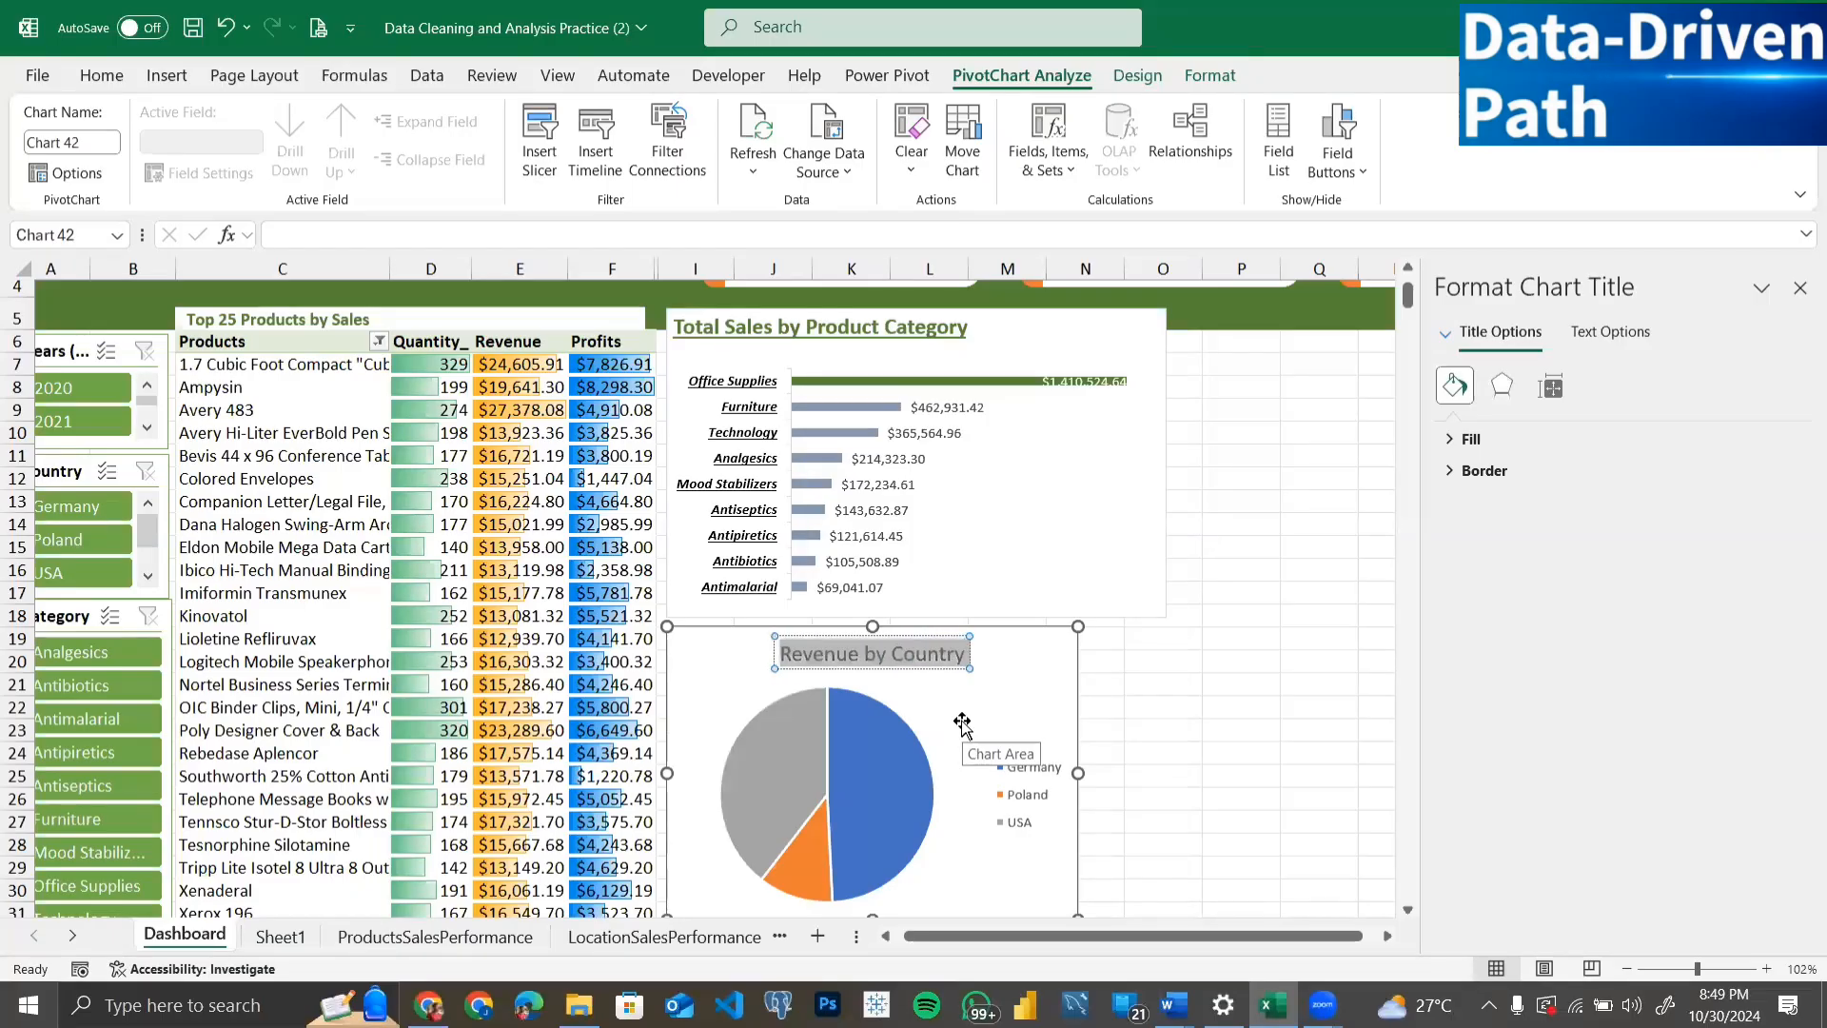
pyautogui.click(104, 75)
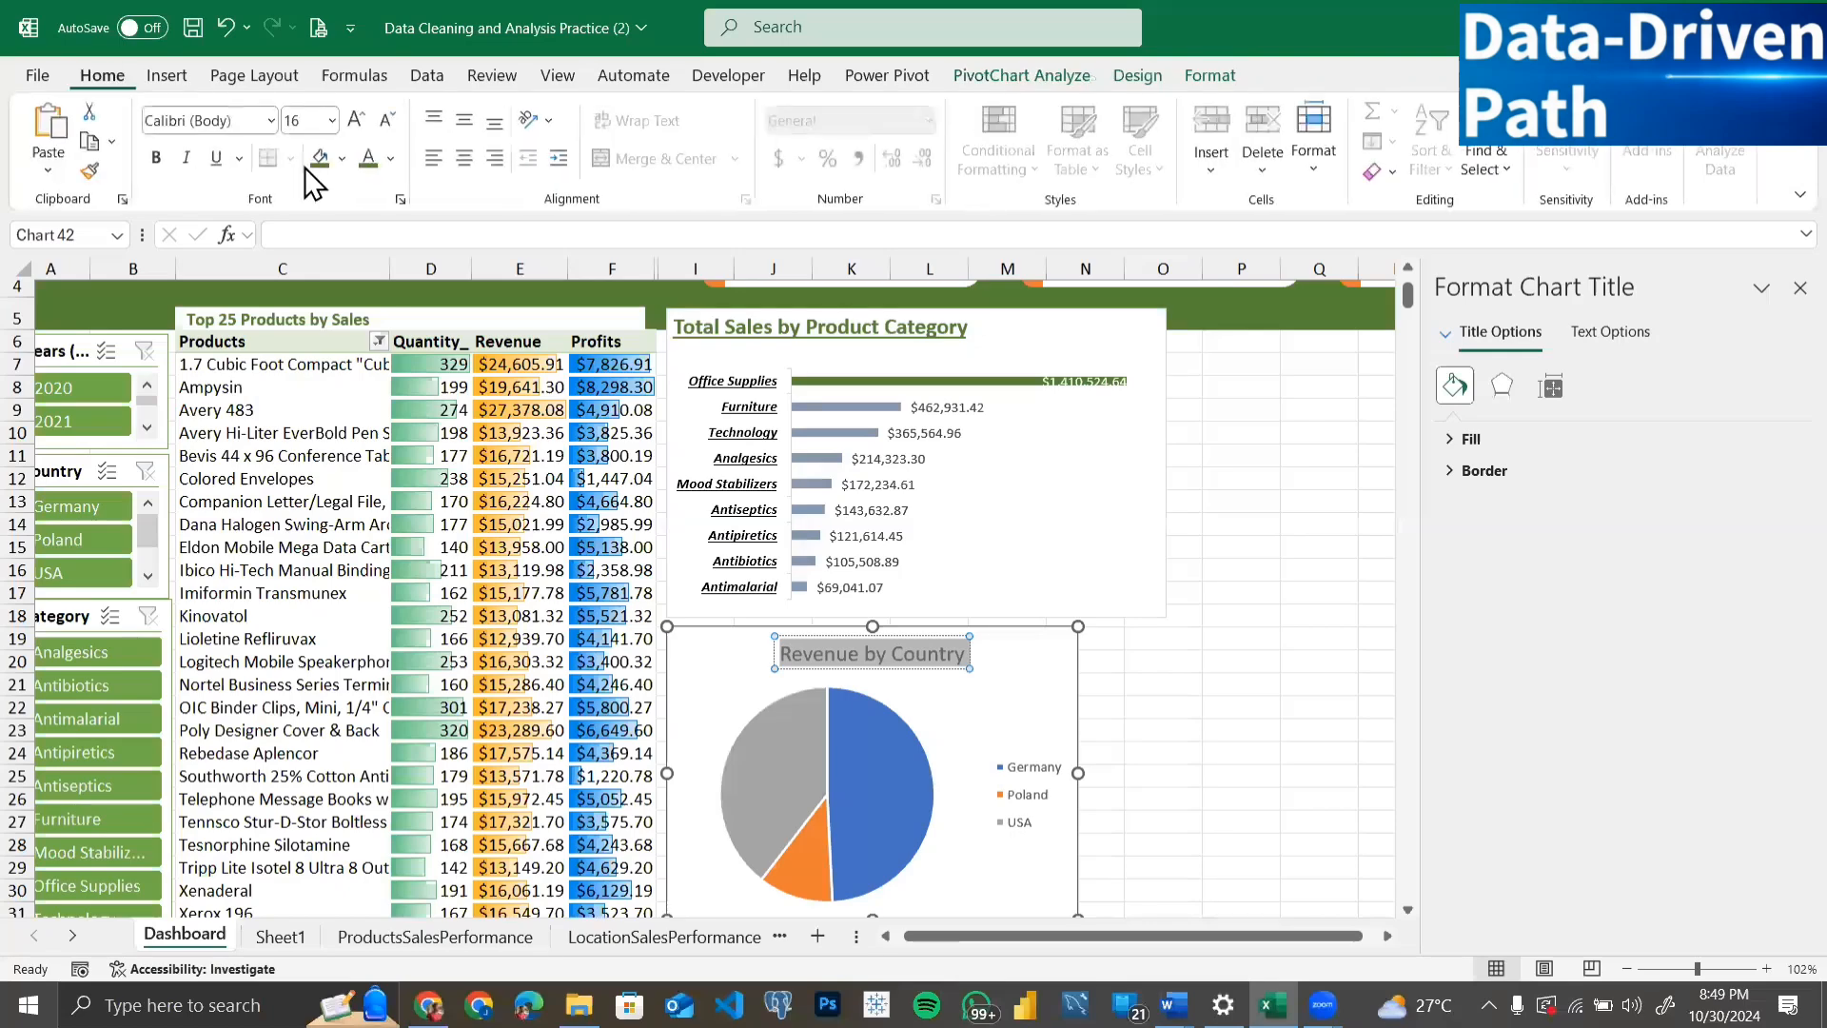
pyautogui.click(216, 158)
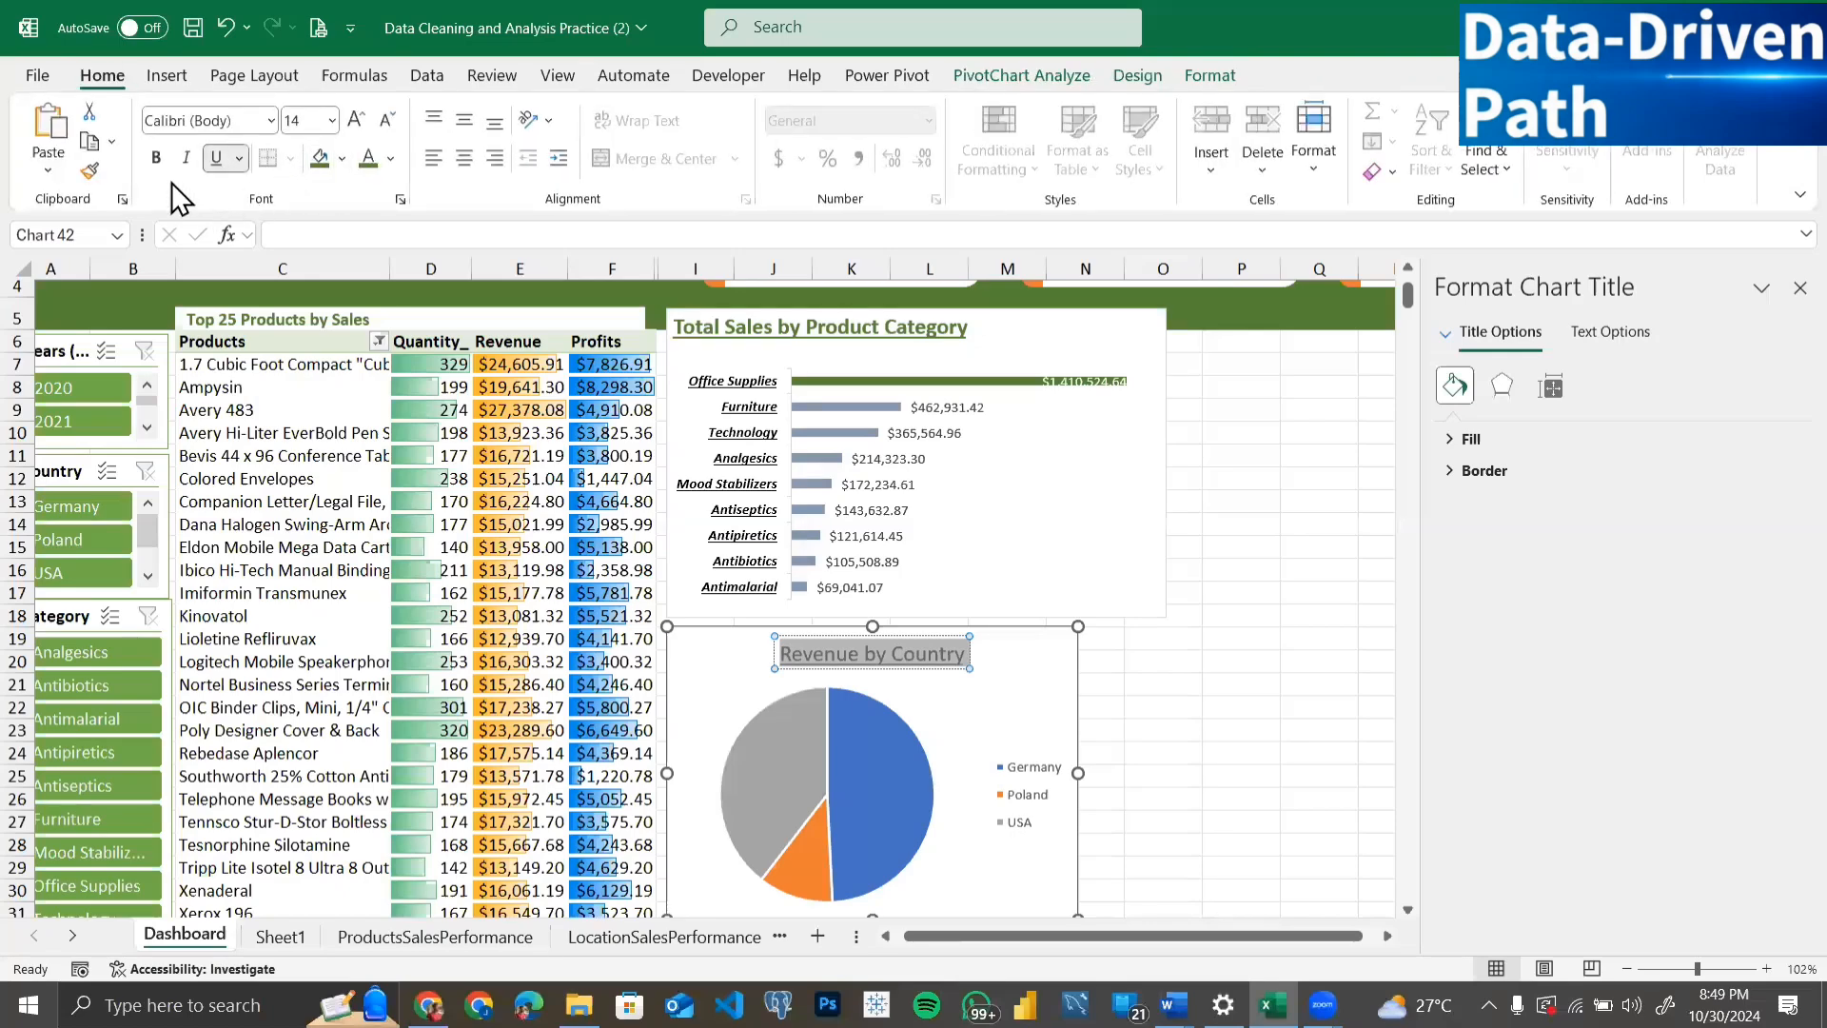
pyautogui.click(154, 157)
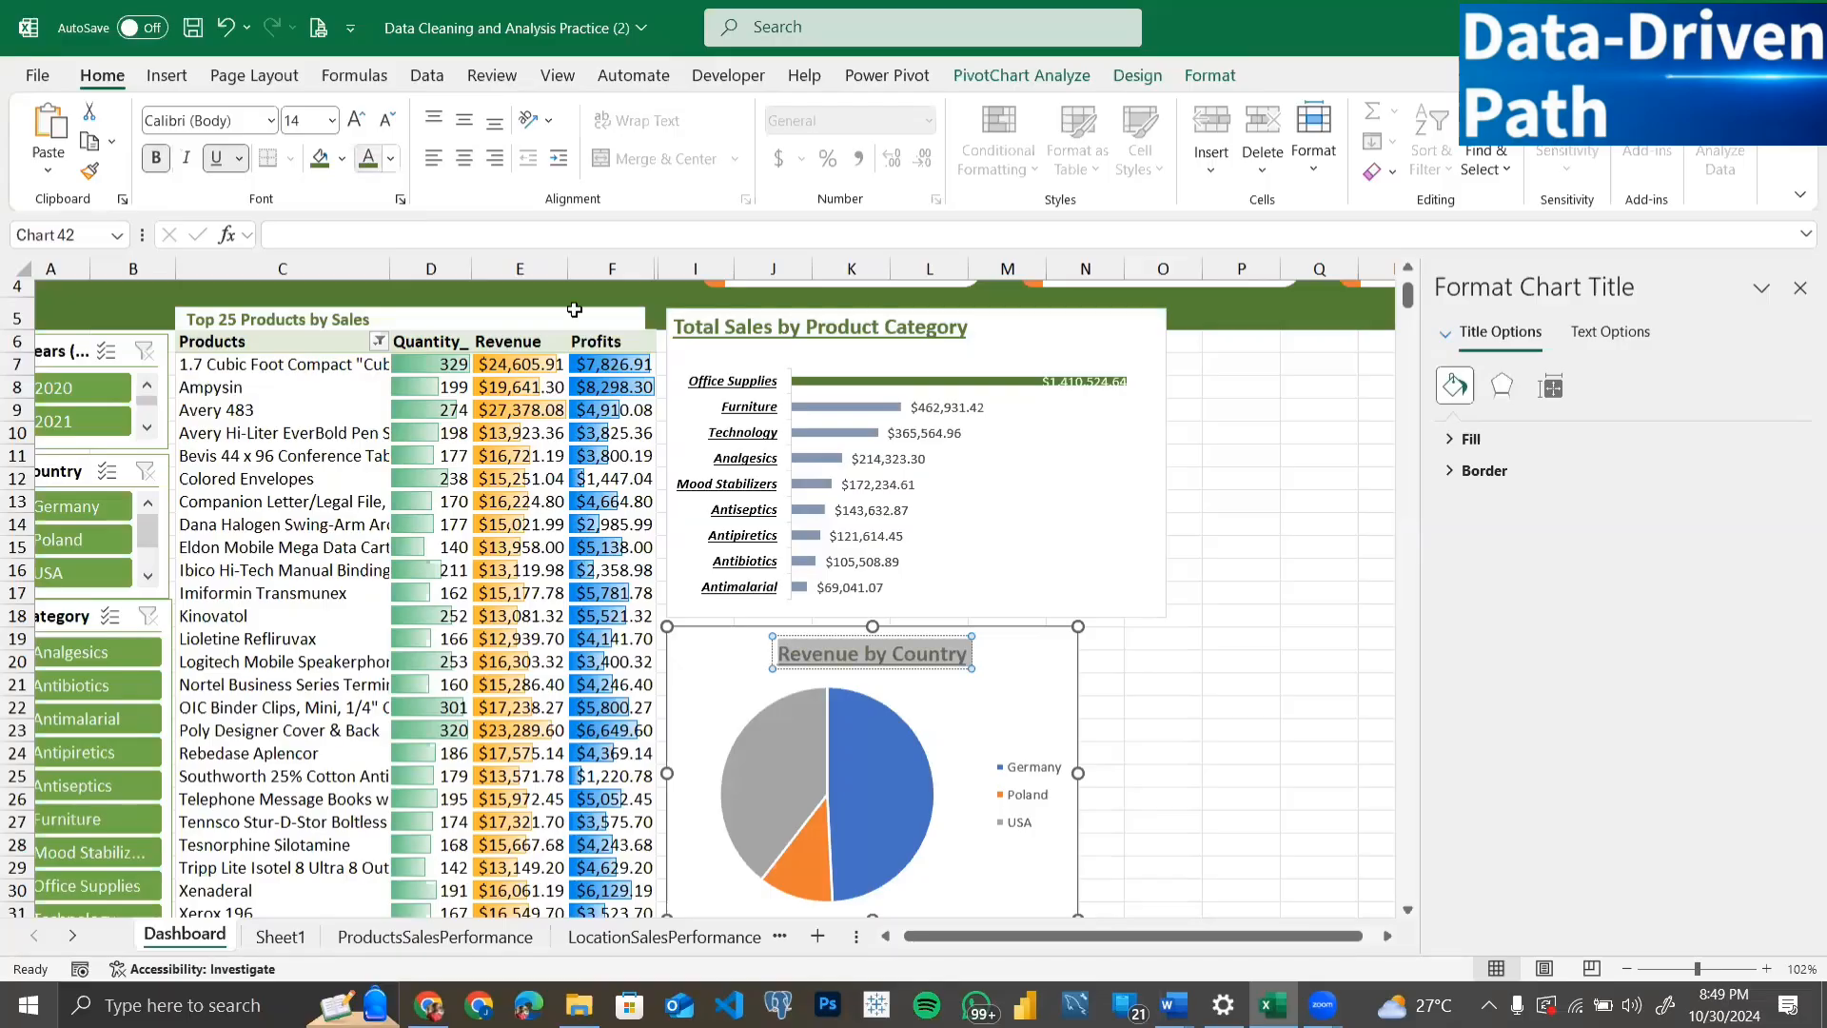
# Step: Move the "Revenue by Country" title to the upper-left corner of its chart, aligned like the category chart's title
pyautogui.click(760, 332)
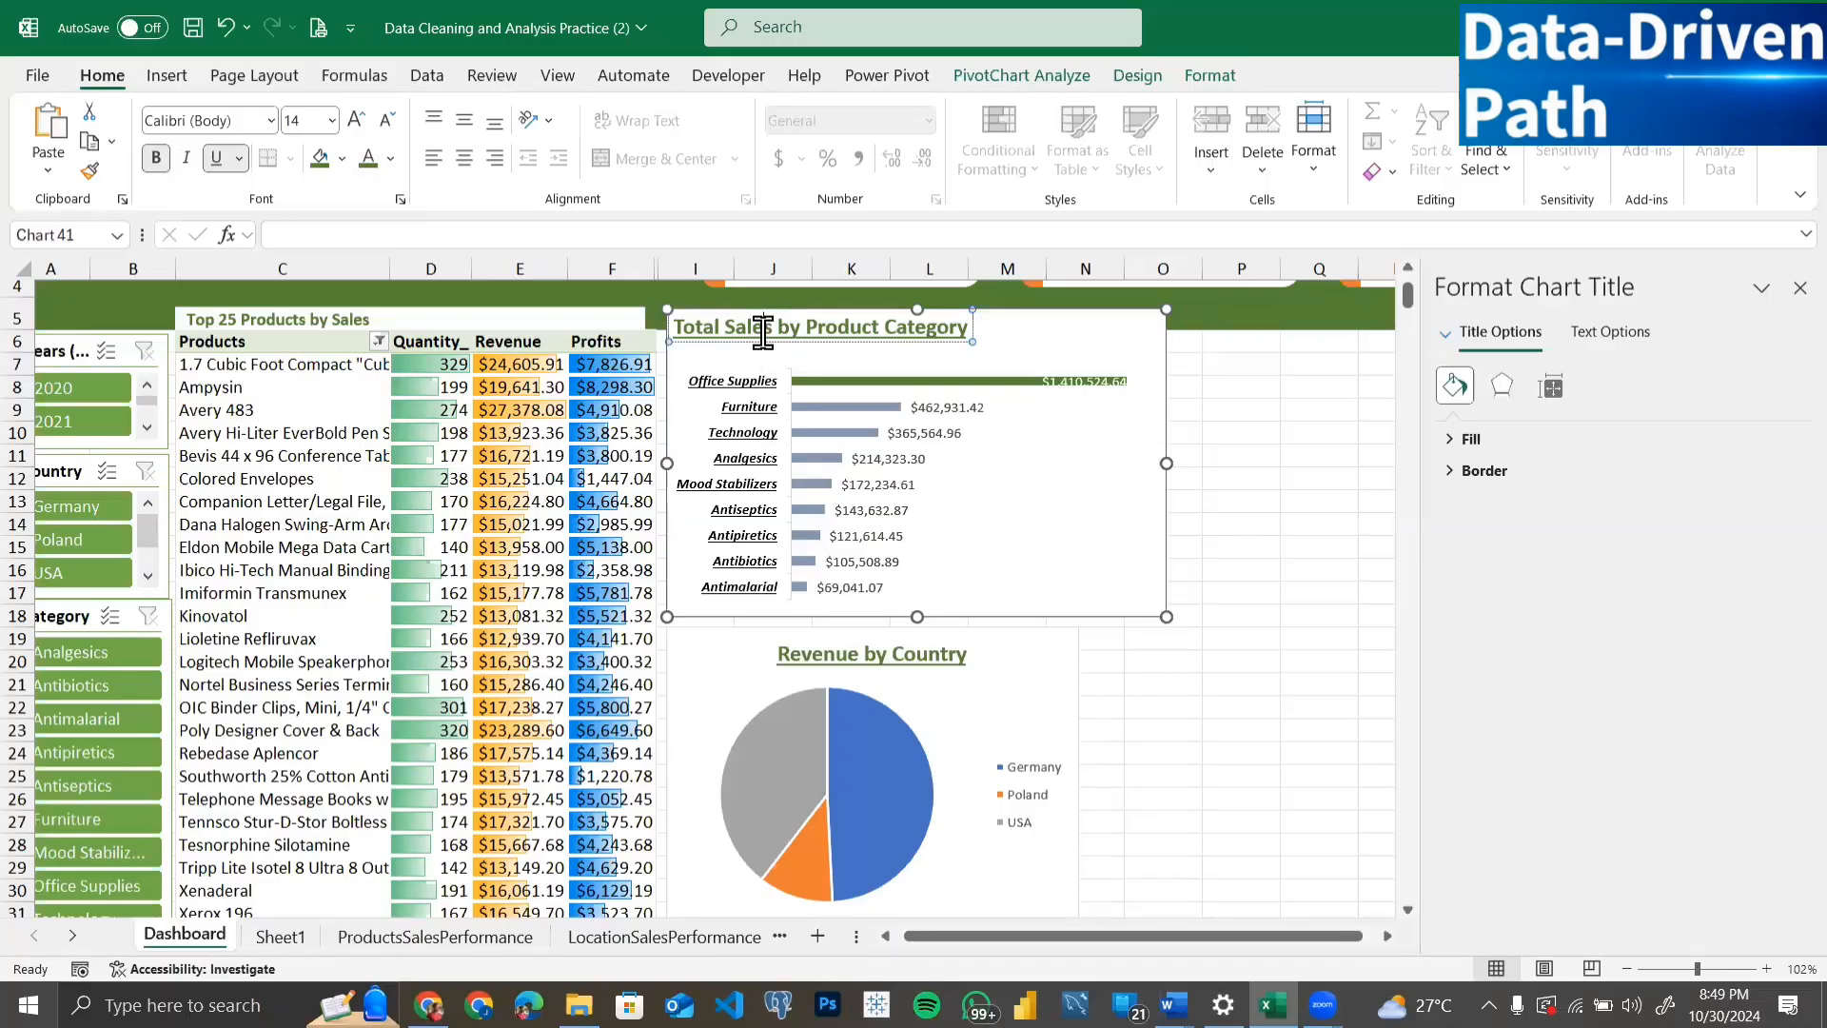
pyautogui.click(877, 659)
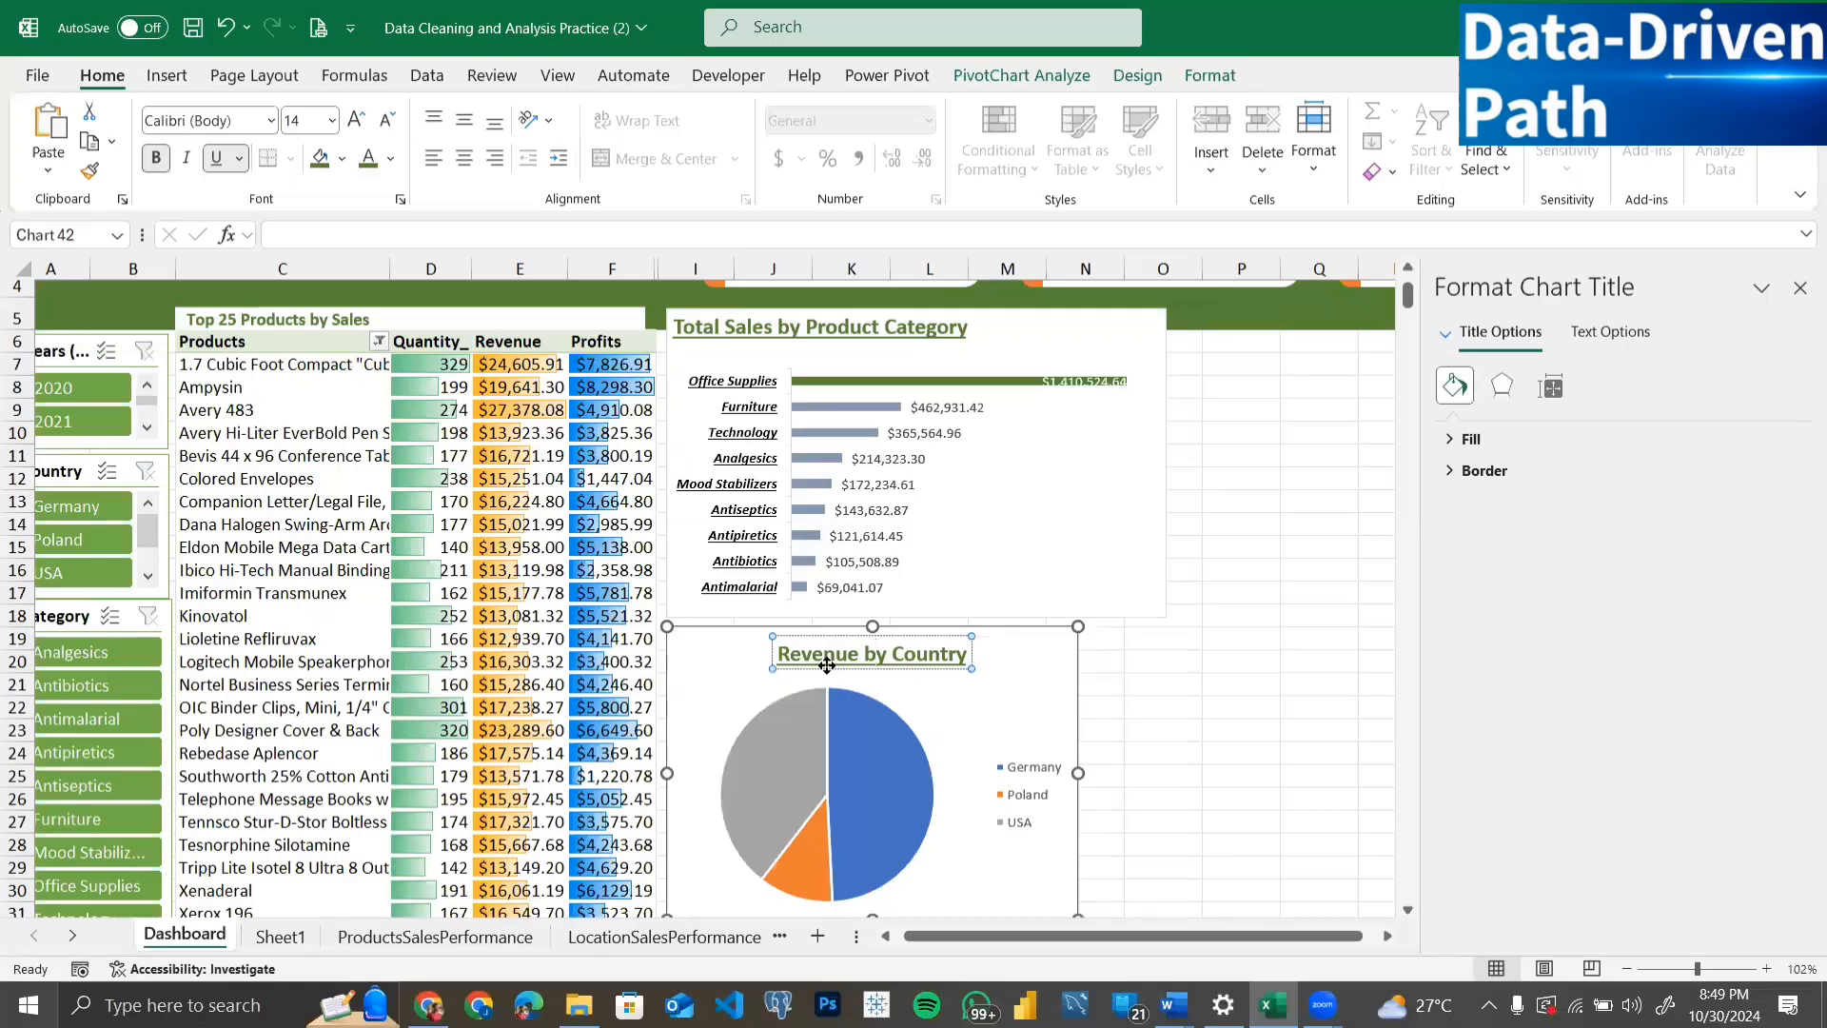
pyautogui.moveTo(826, 667); pyautogui.dragTo(706, 660)
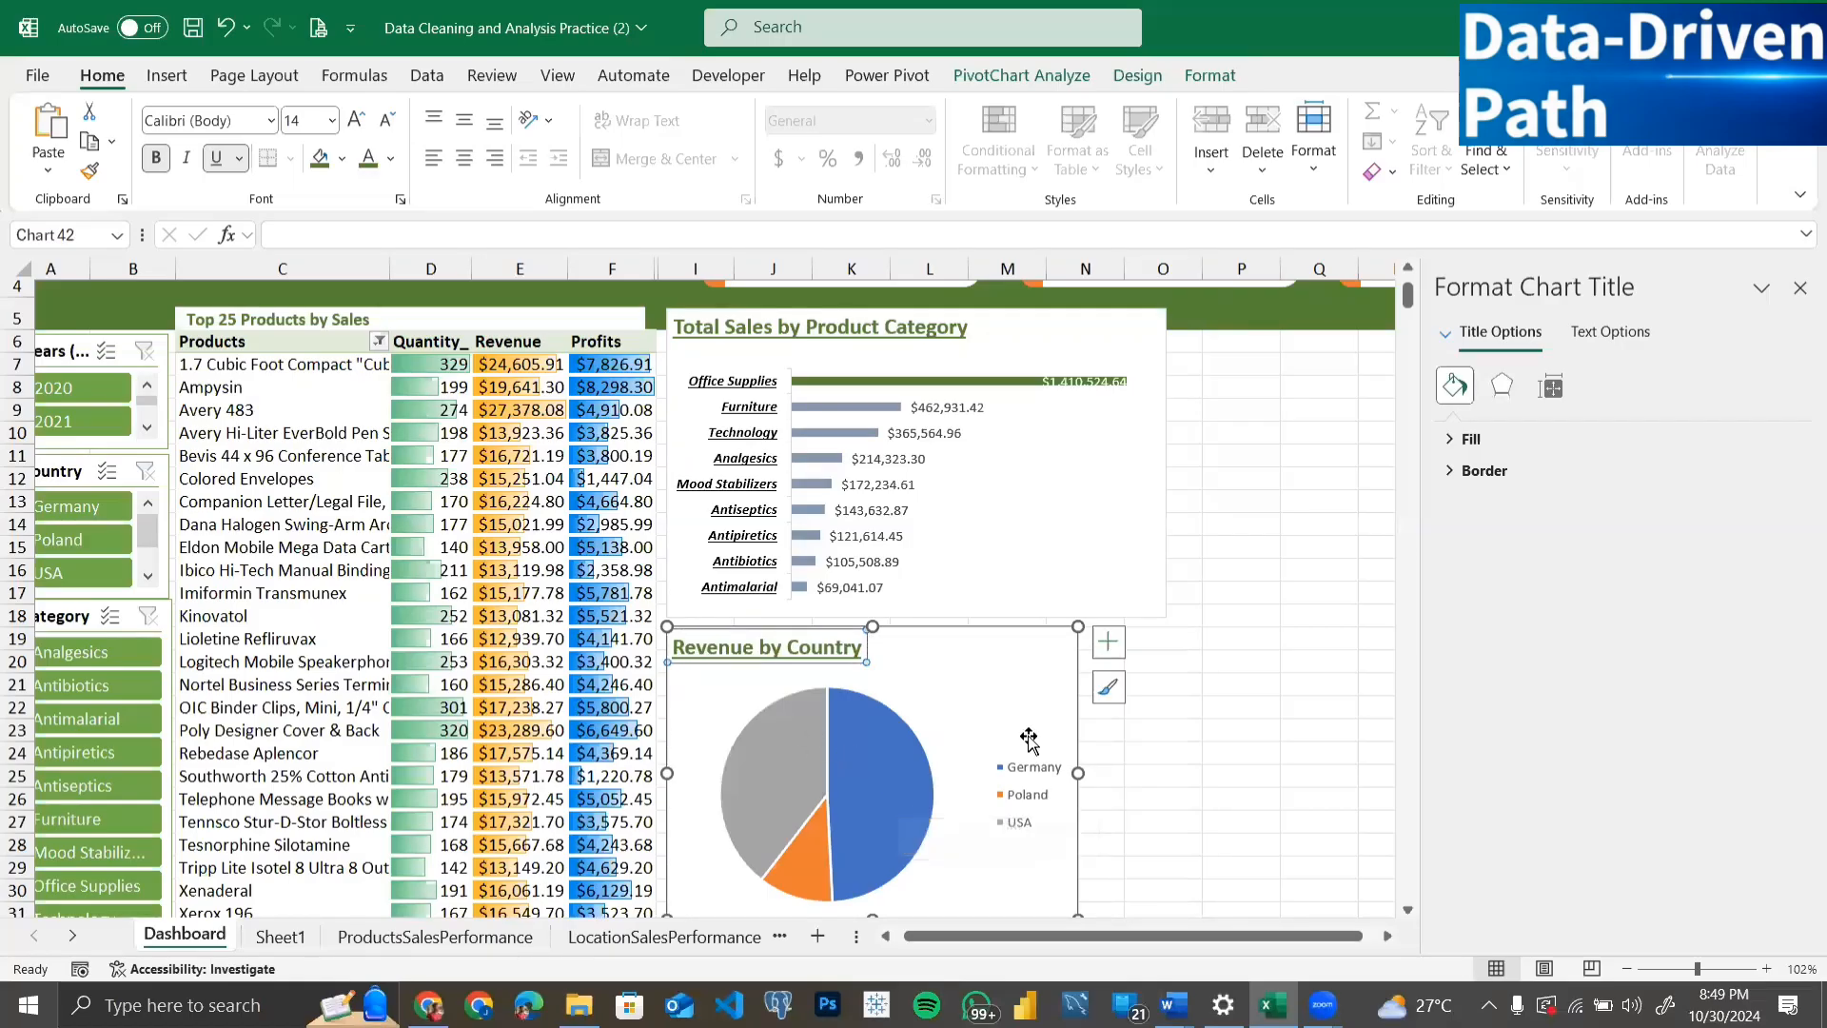
# Step: Add Data Callout labels showing country and percentage to the pie chart's slices
pyautogui.scroll(-2, 1028, 742)
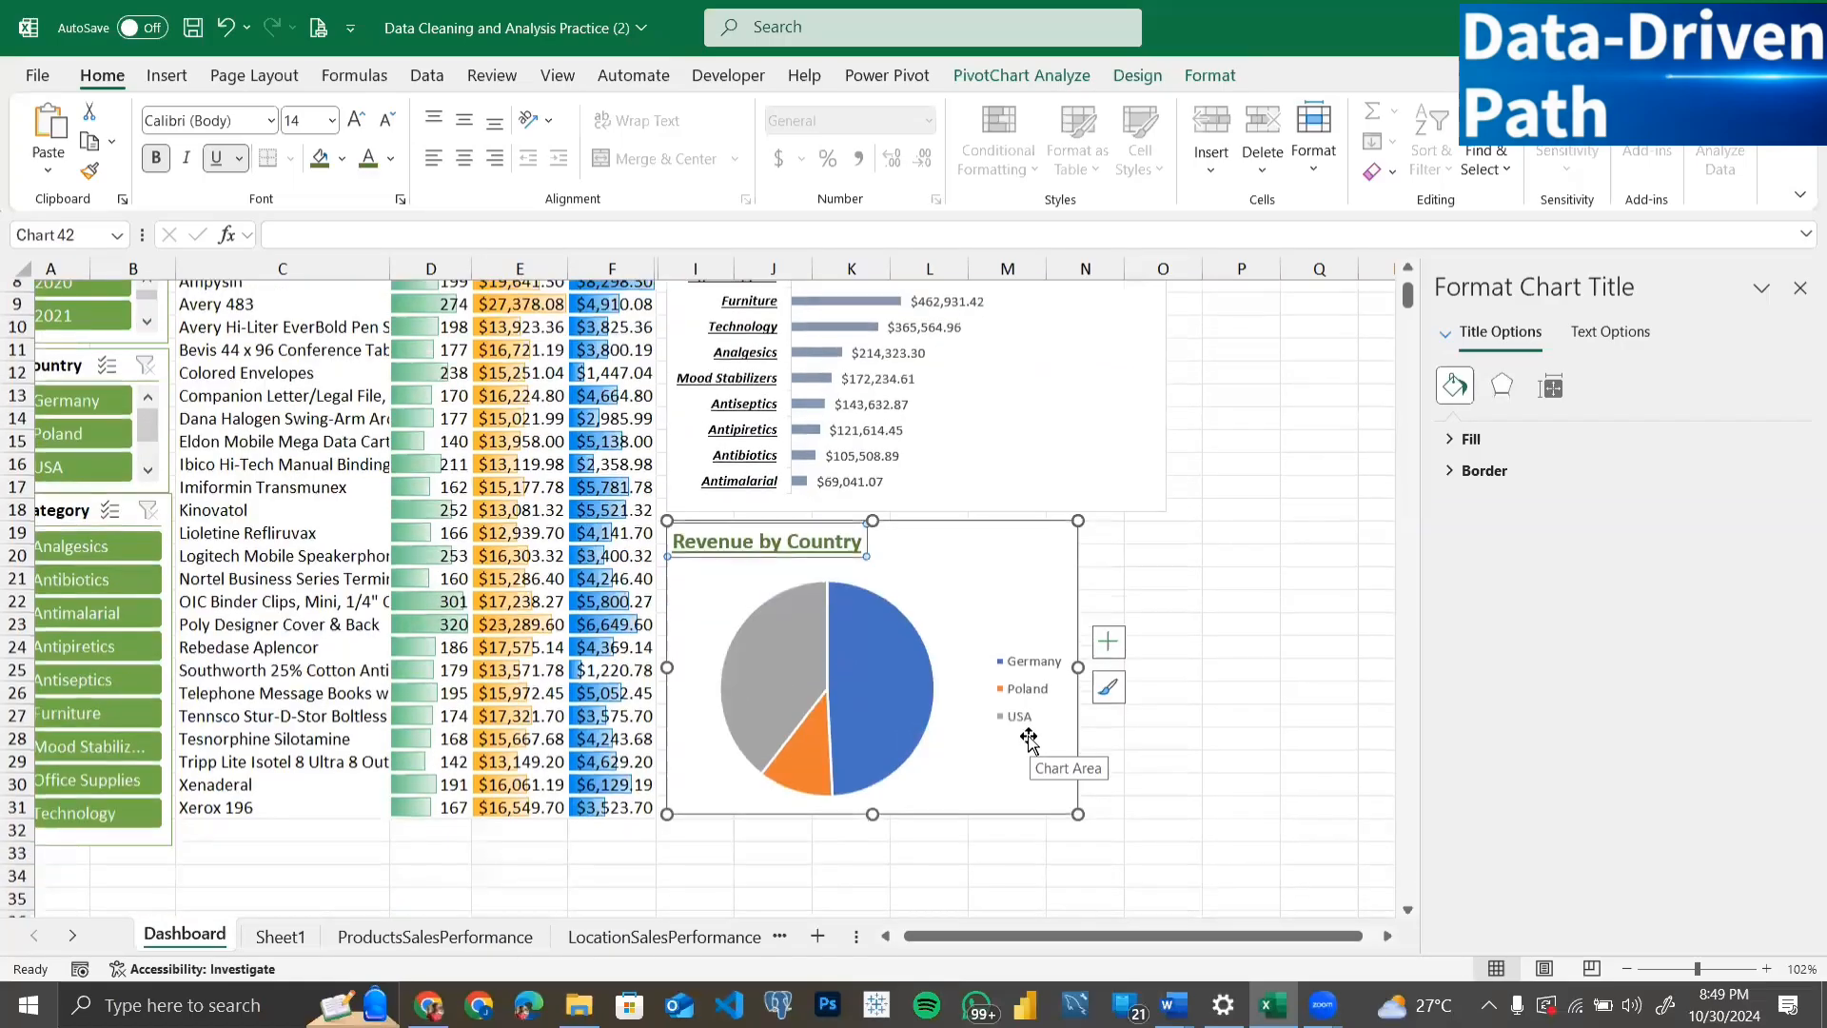
pyautogui.click(1011, 611)
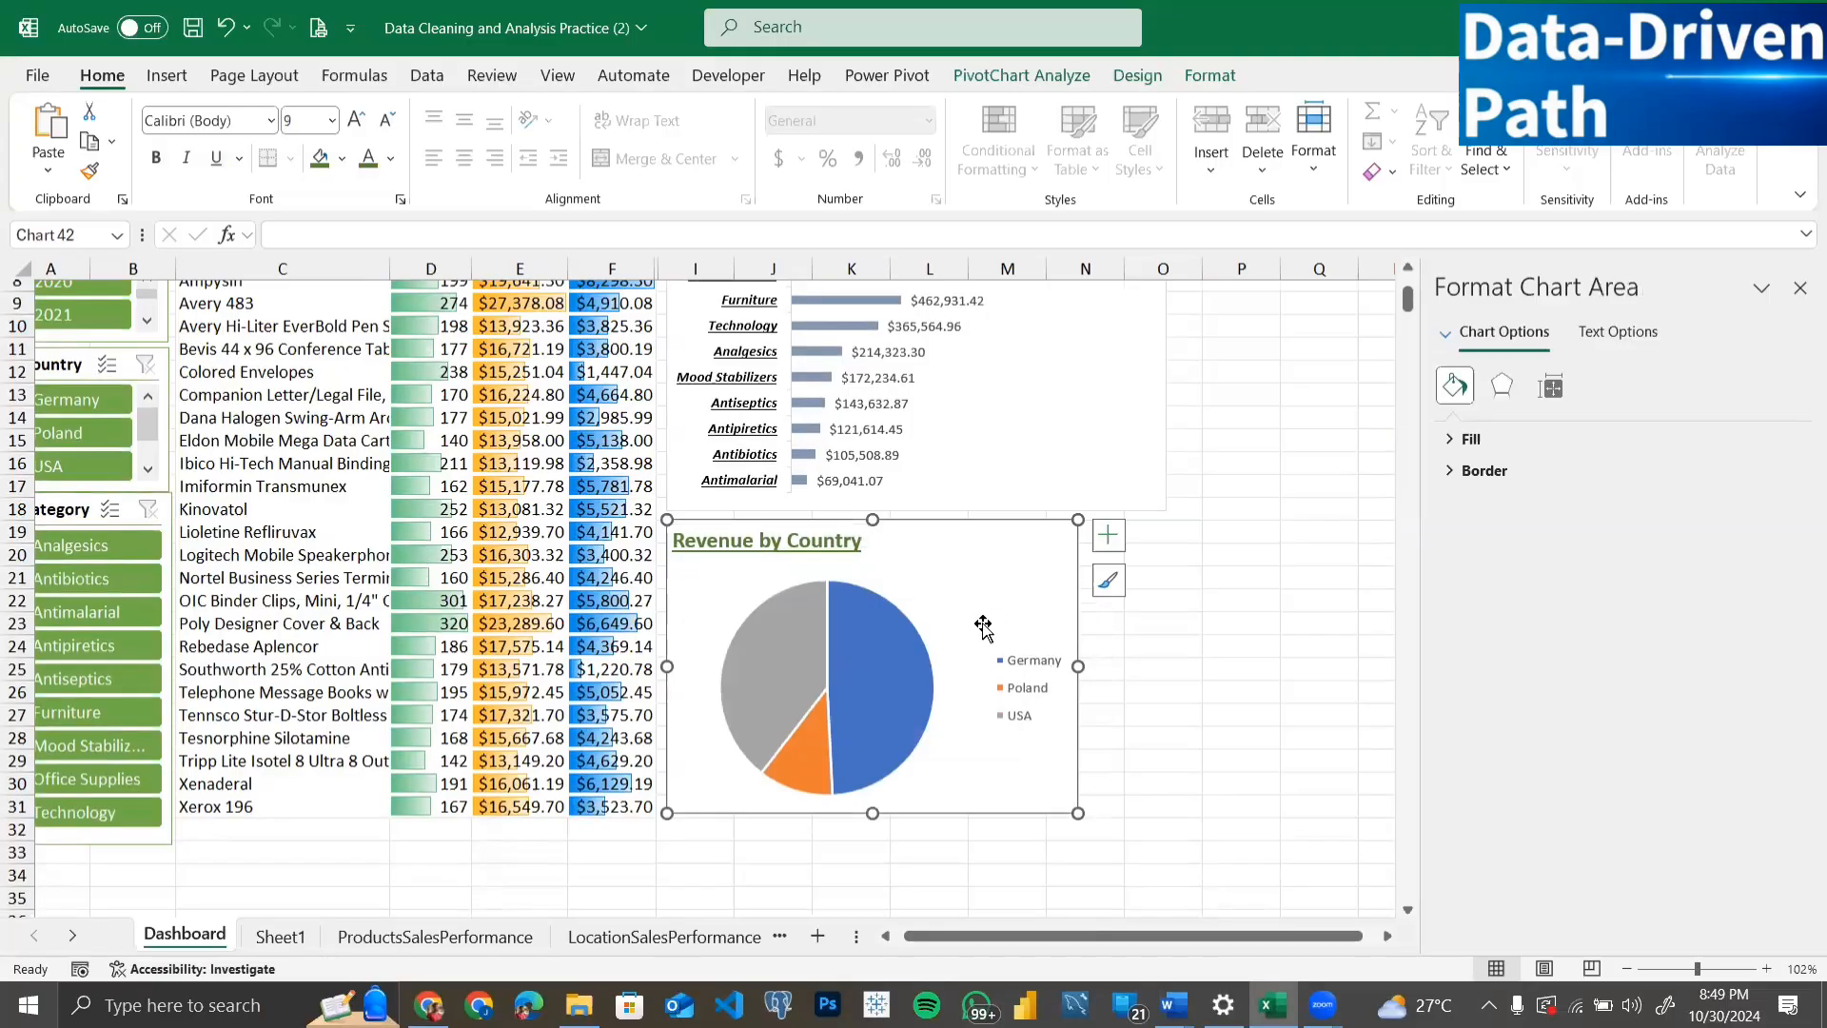
pyautogui.click(1104, 536)
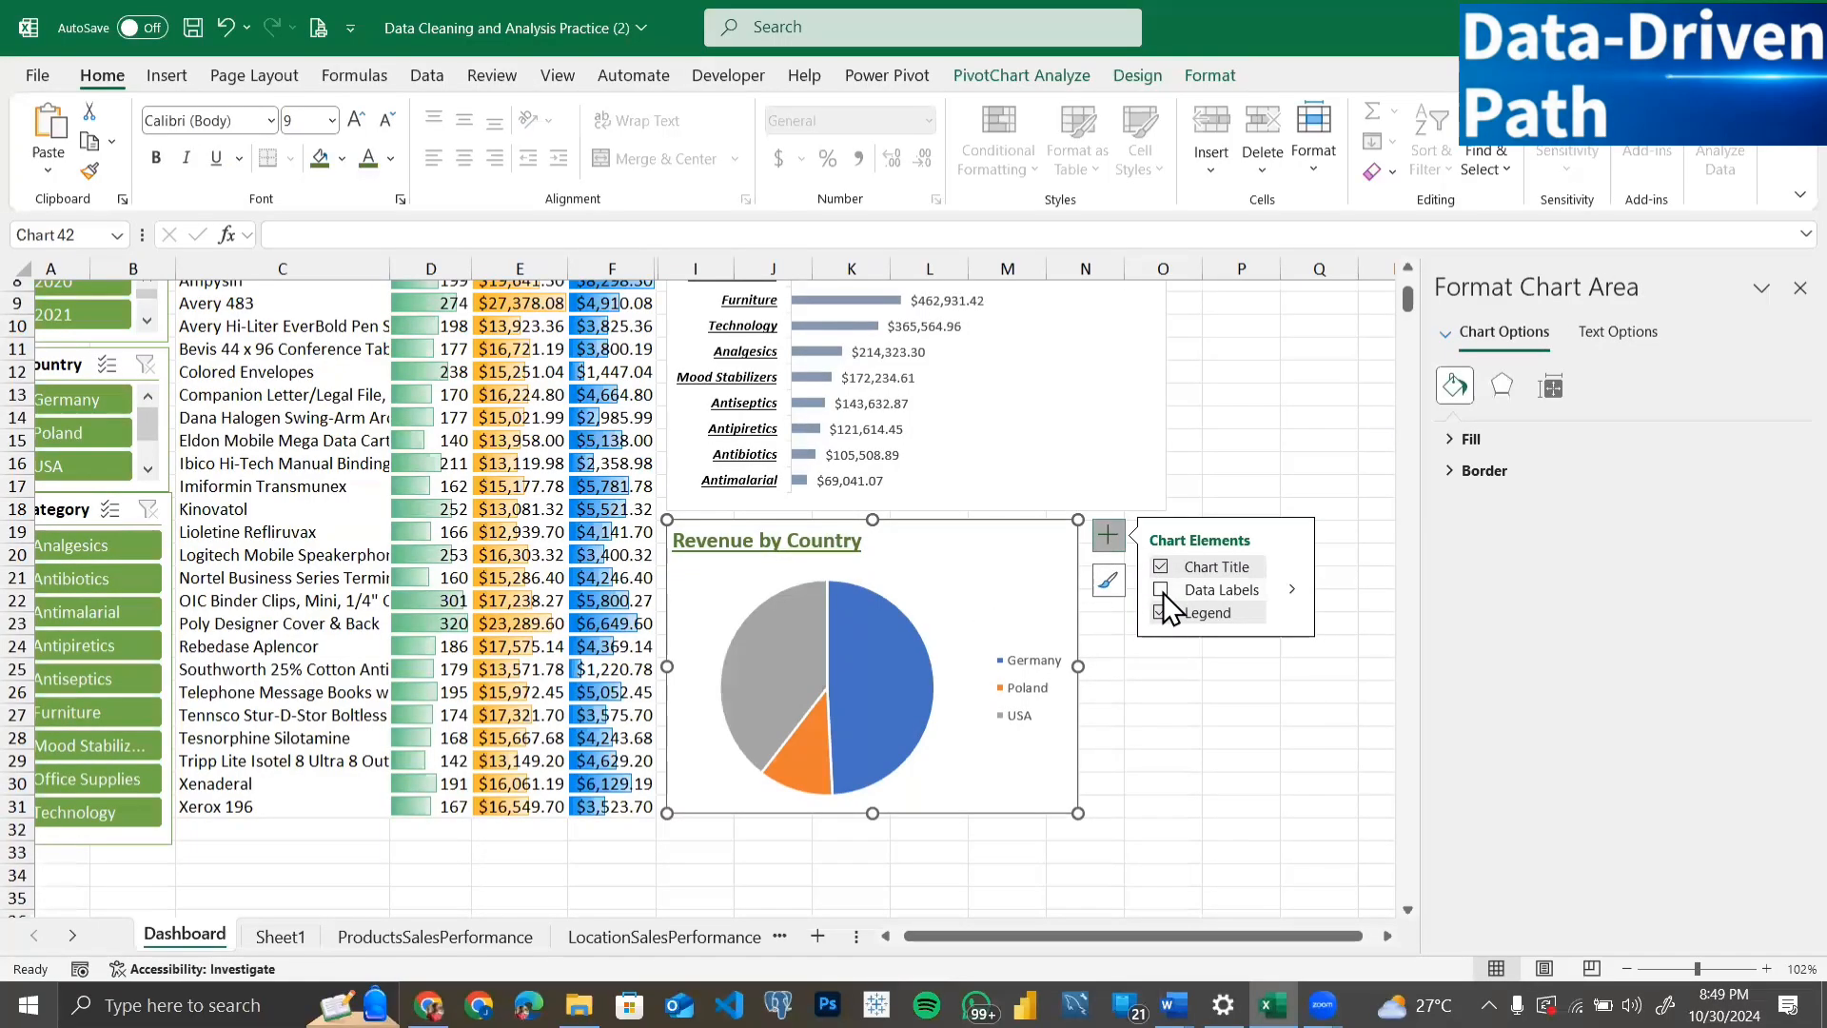
pyautogui.click(1291, 588)
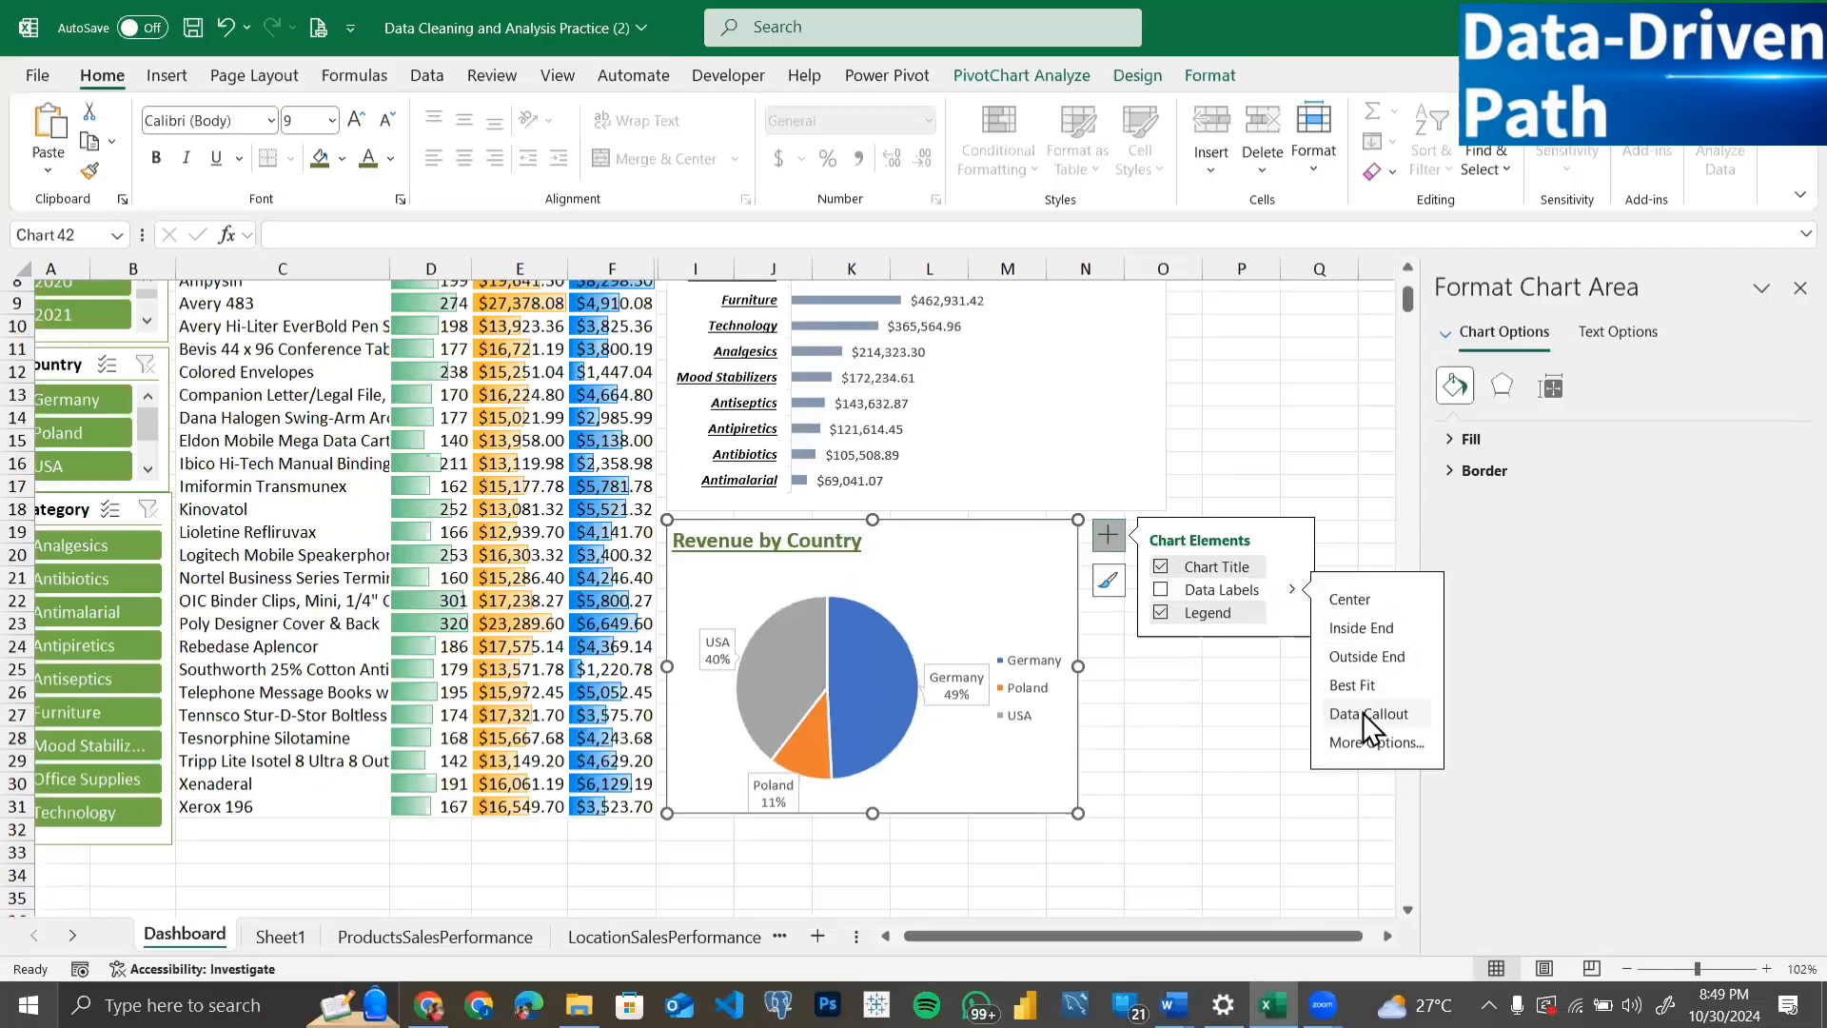
pyautogui.click(1363, 712)
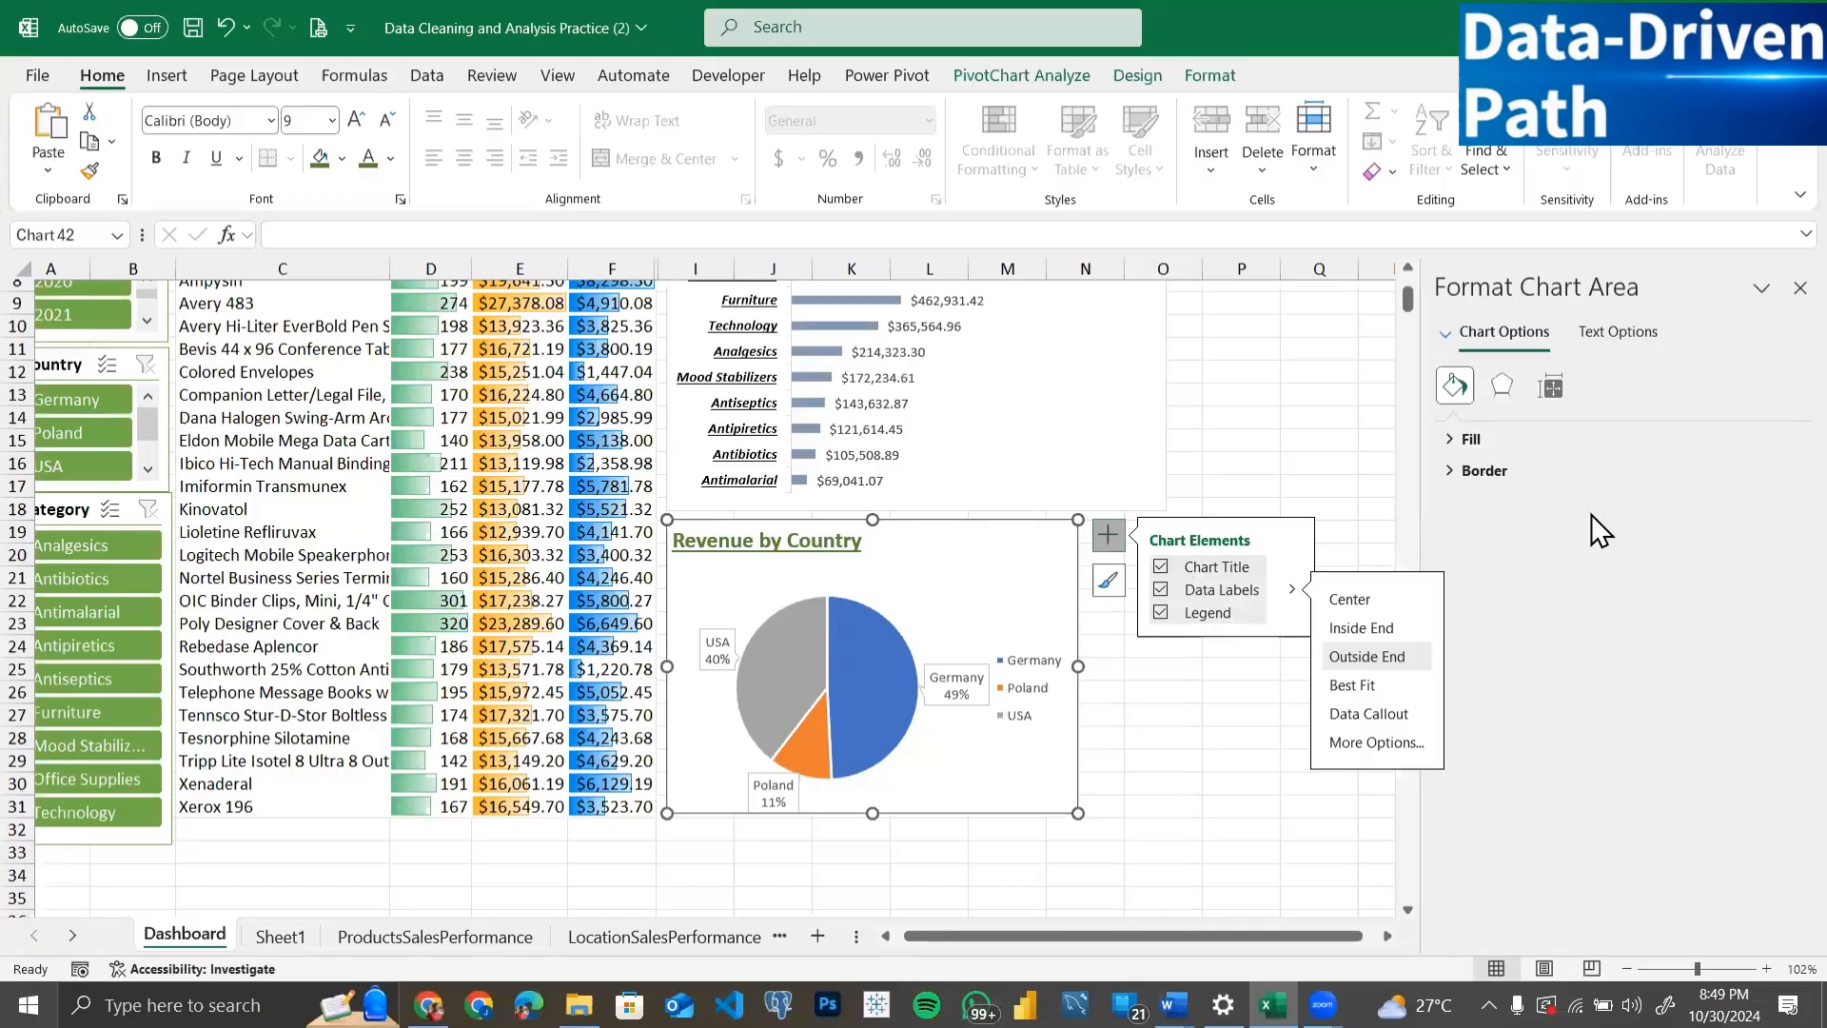
pyautogui.click(1553, 387)
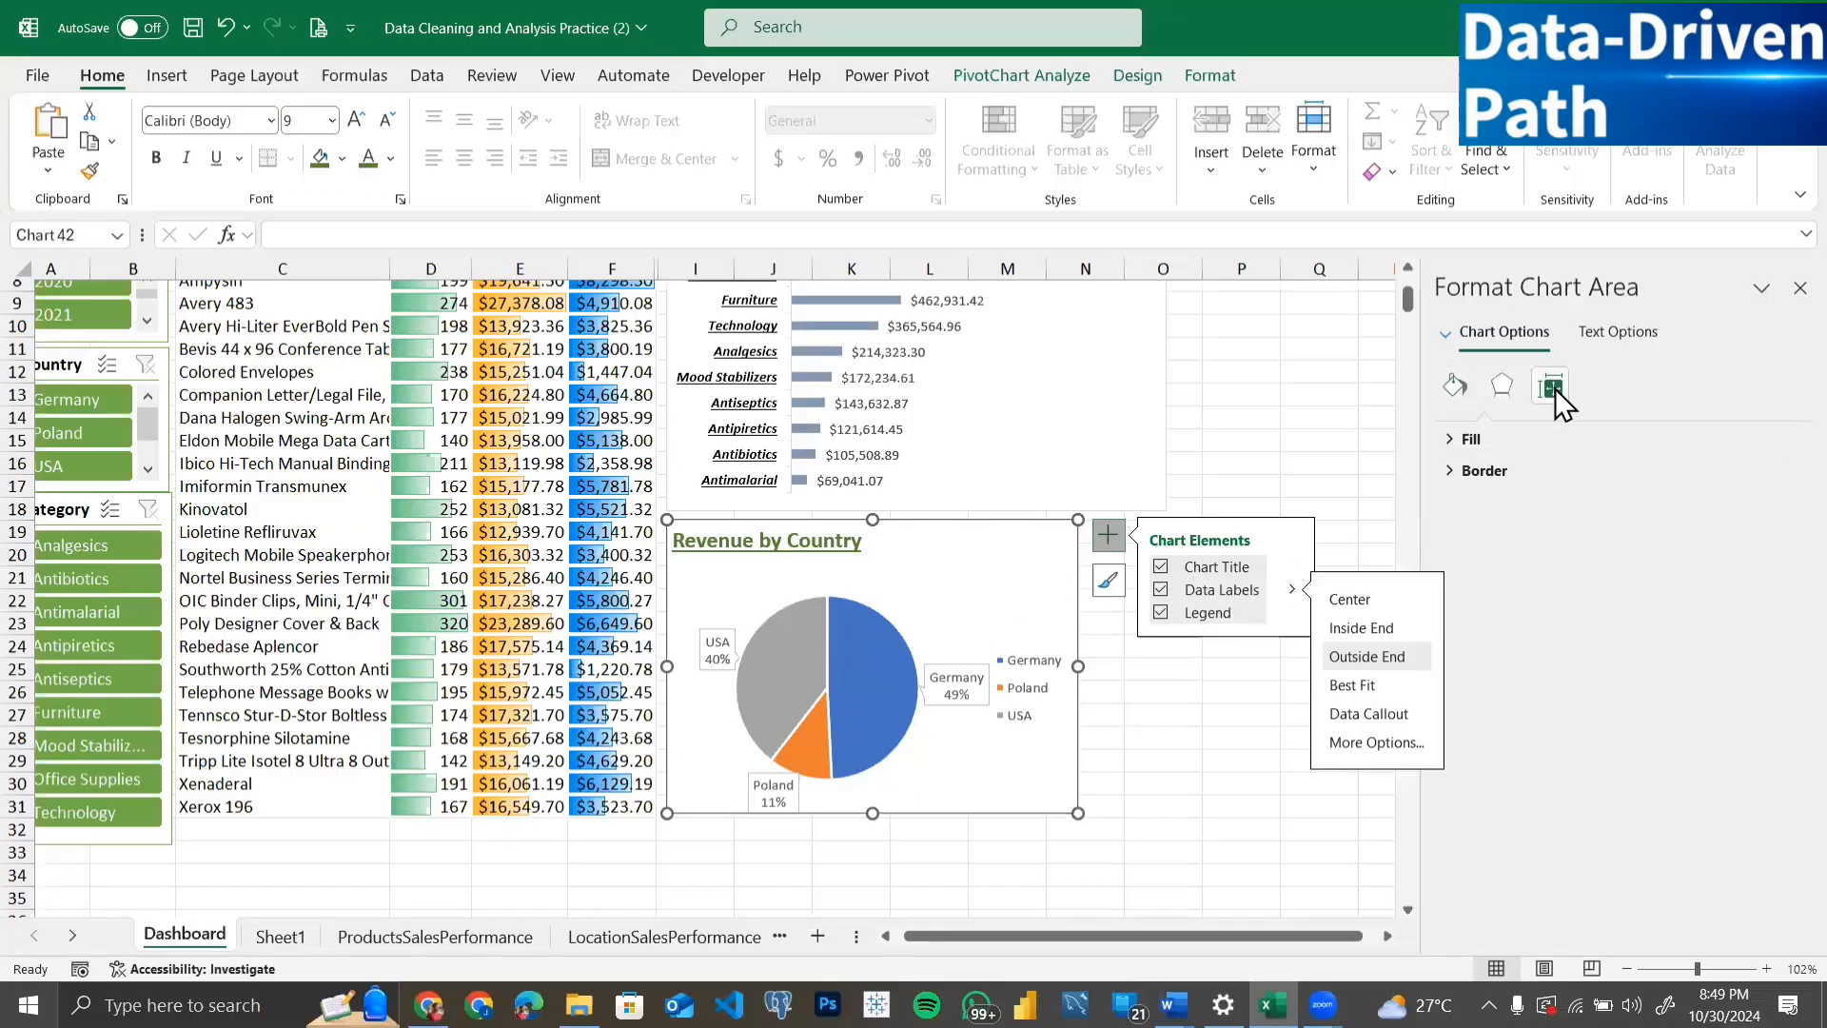
pyautogui.click(1494, 383)
pyautogui.click(1457, 384)
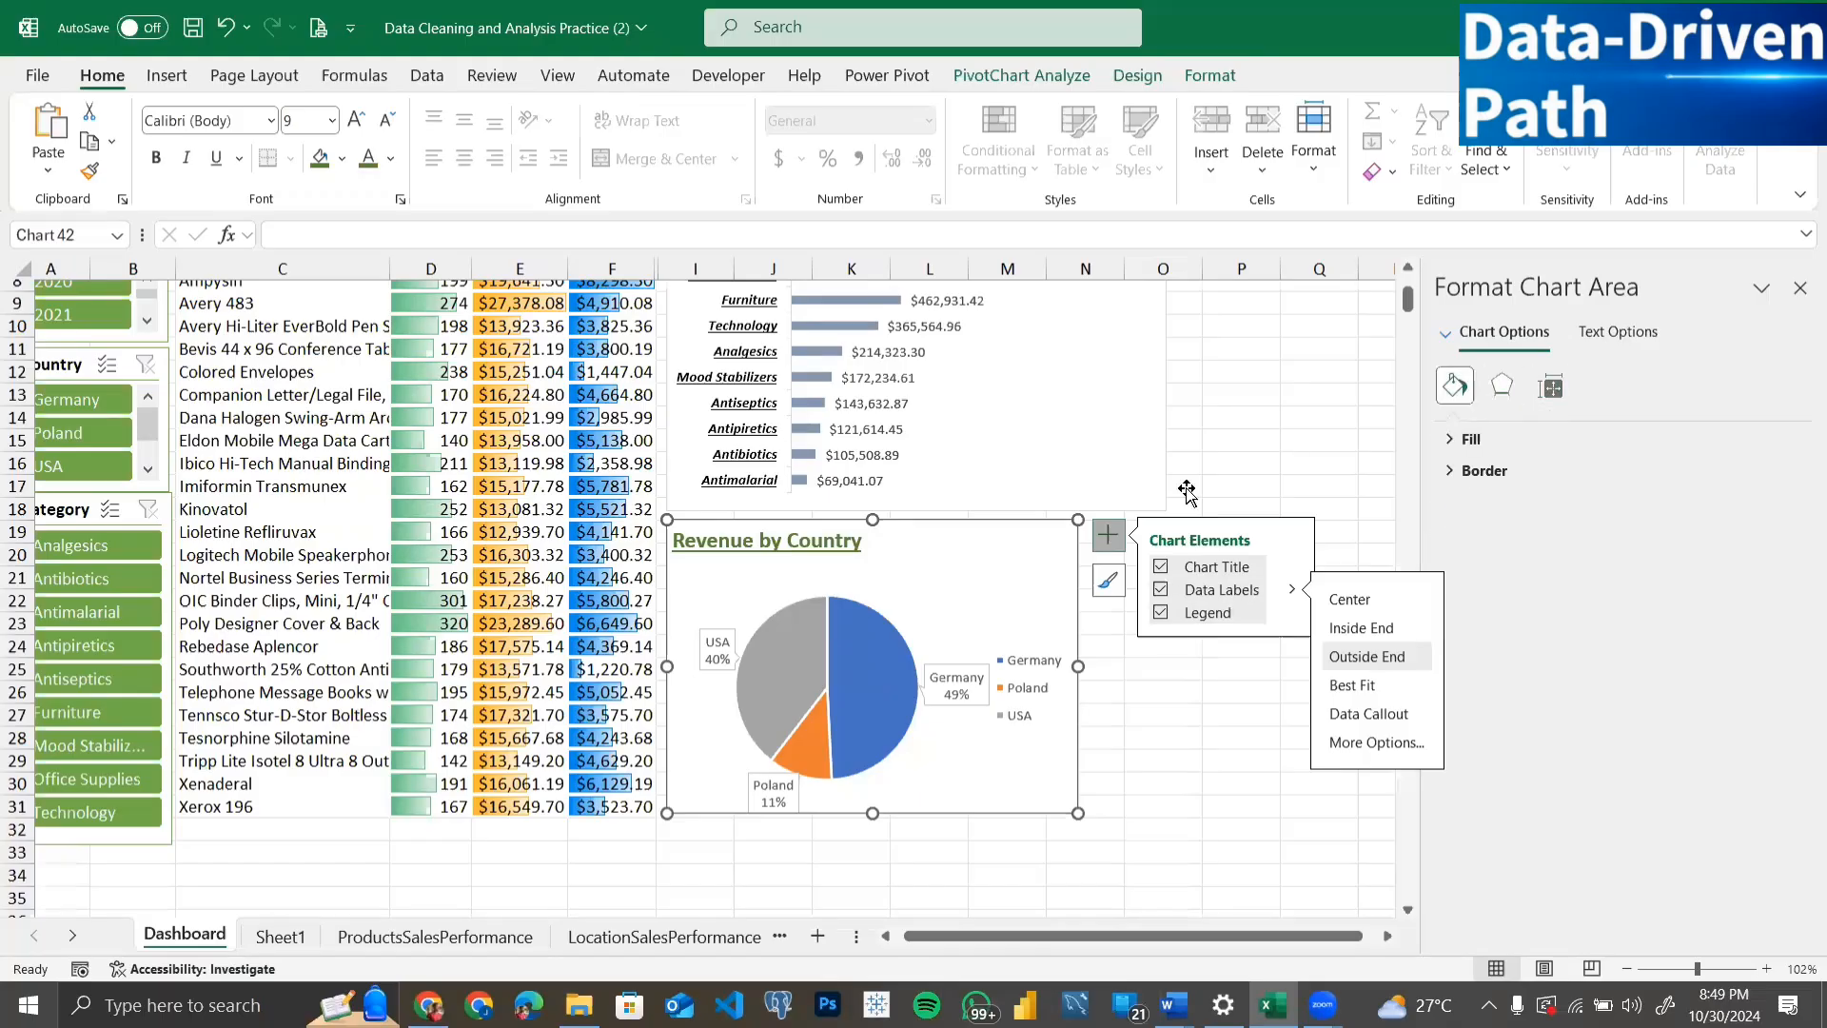
pyautogui.rightClick(865, 644)
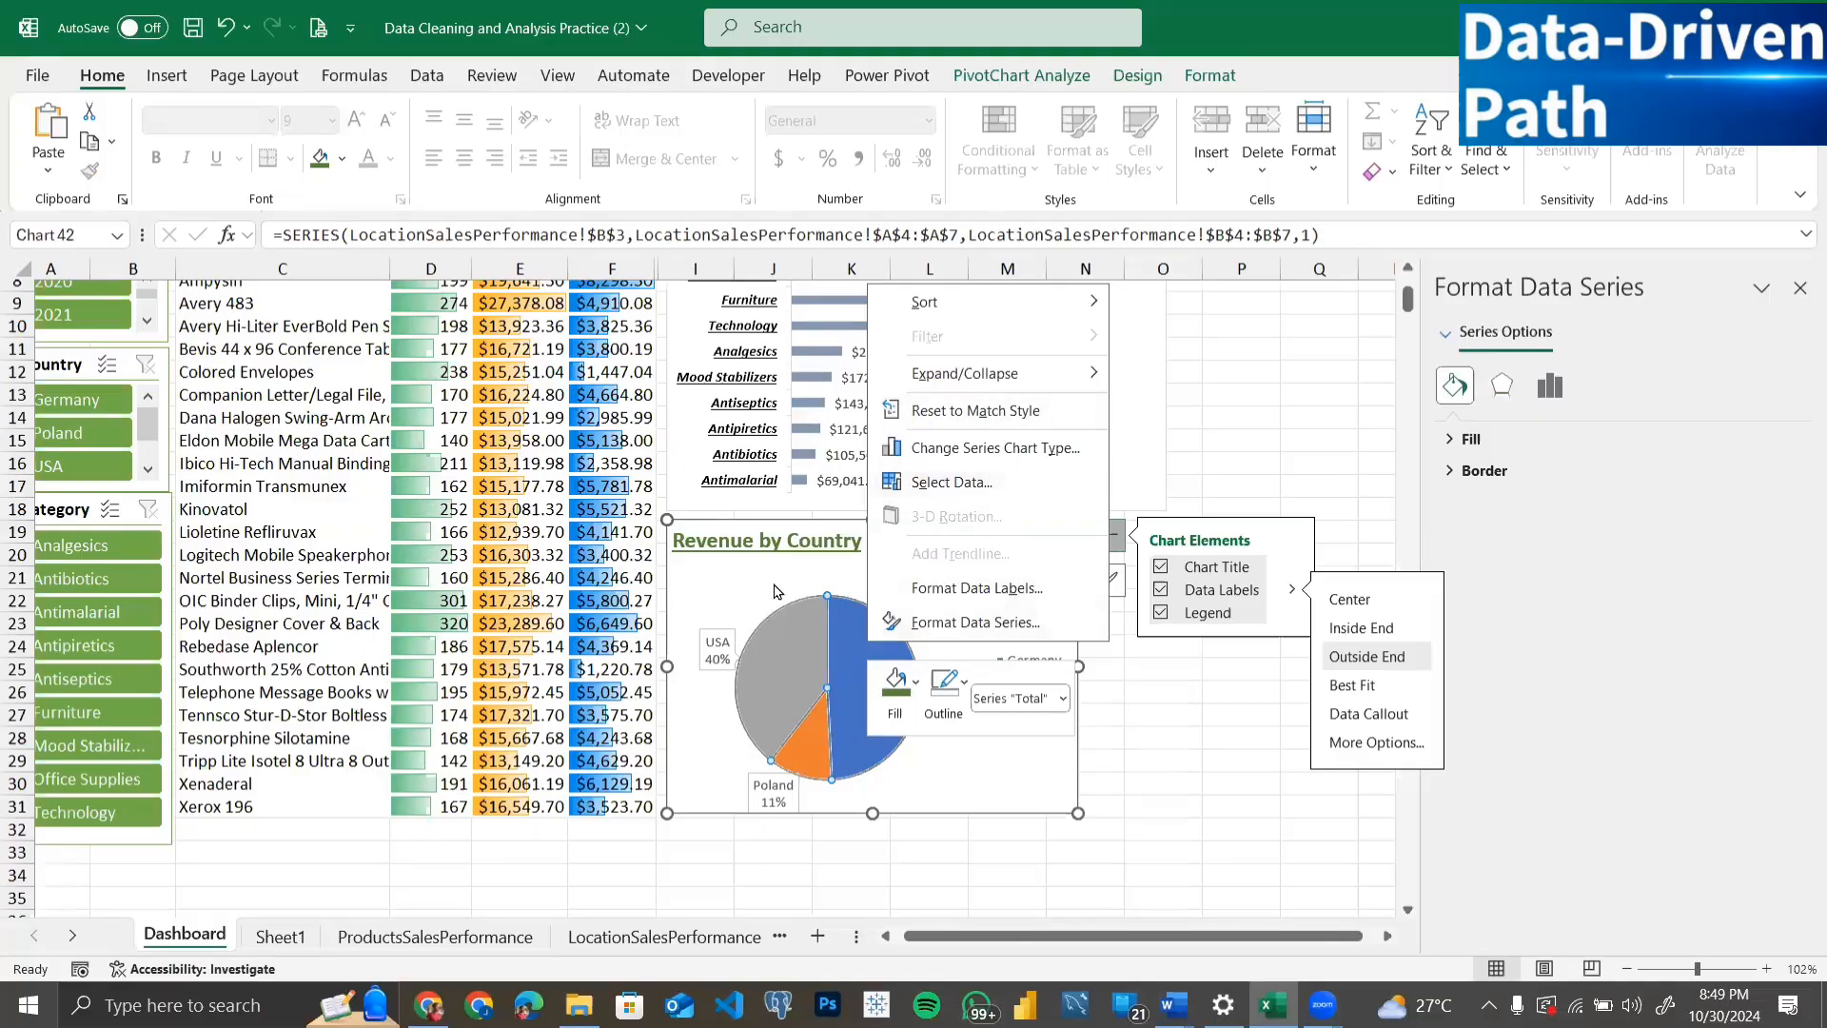
pyautogui.press('Escape')
pyautogui.press('Escape')
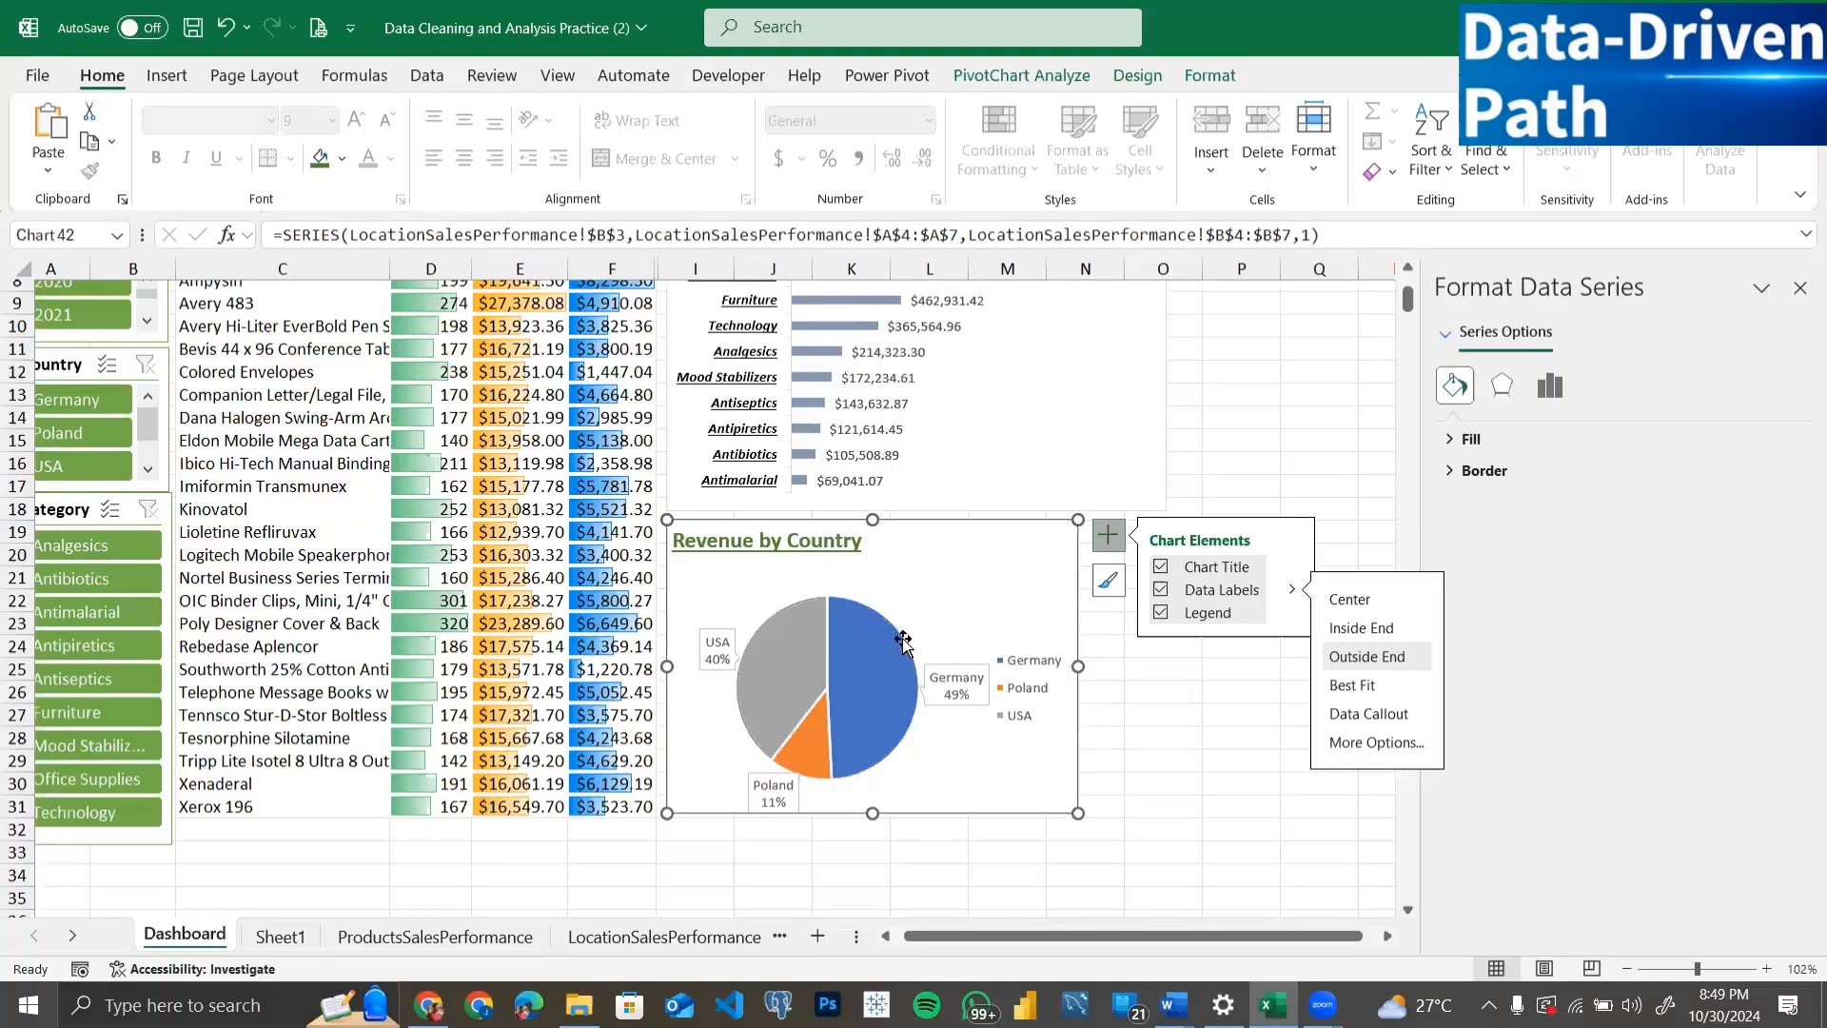
pyautogui.click(871, 659)
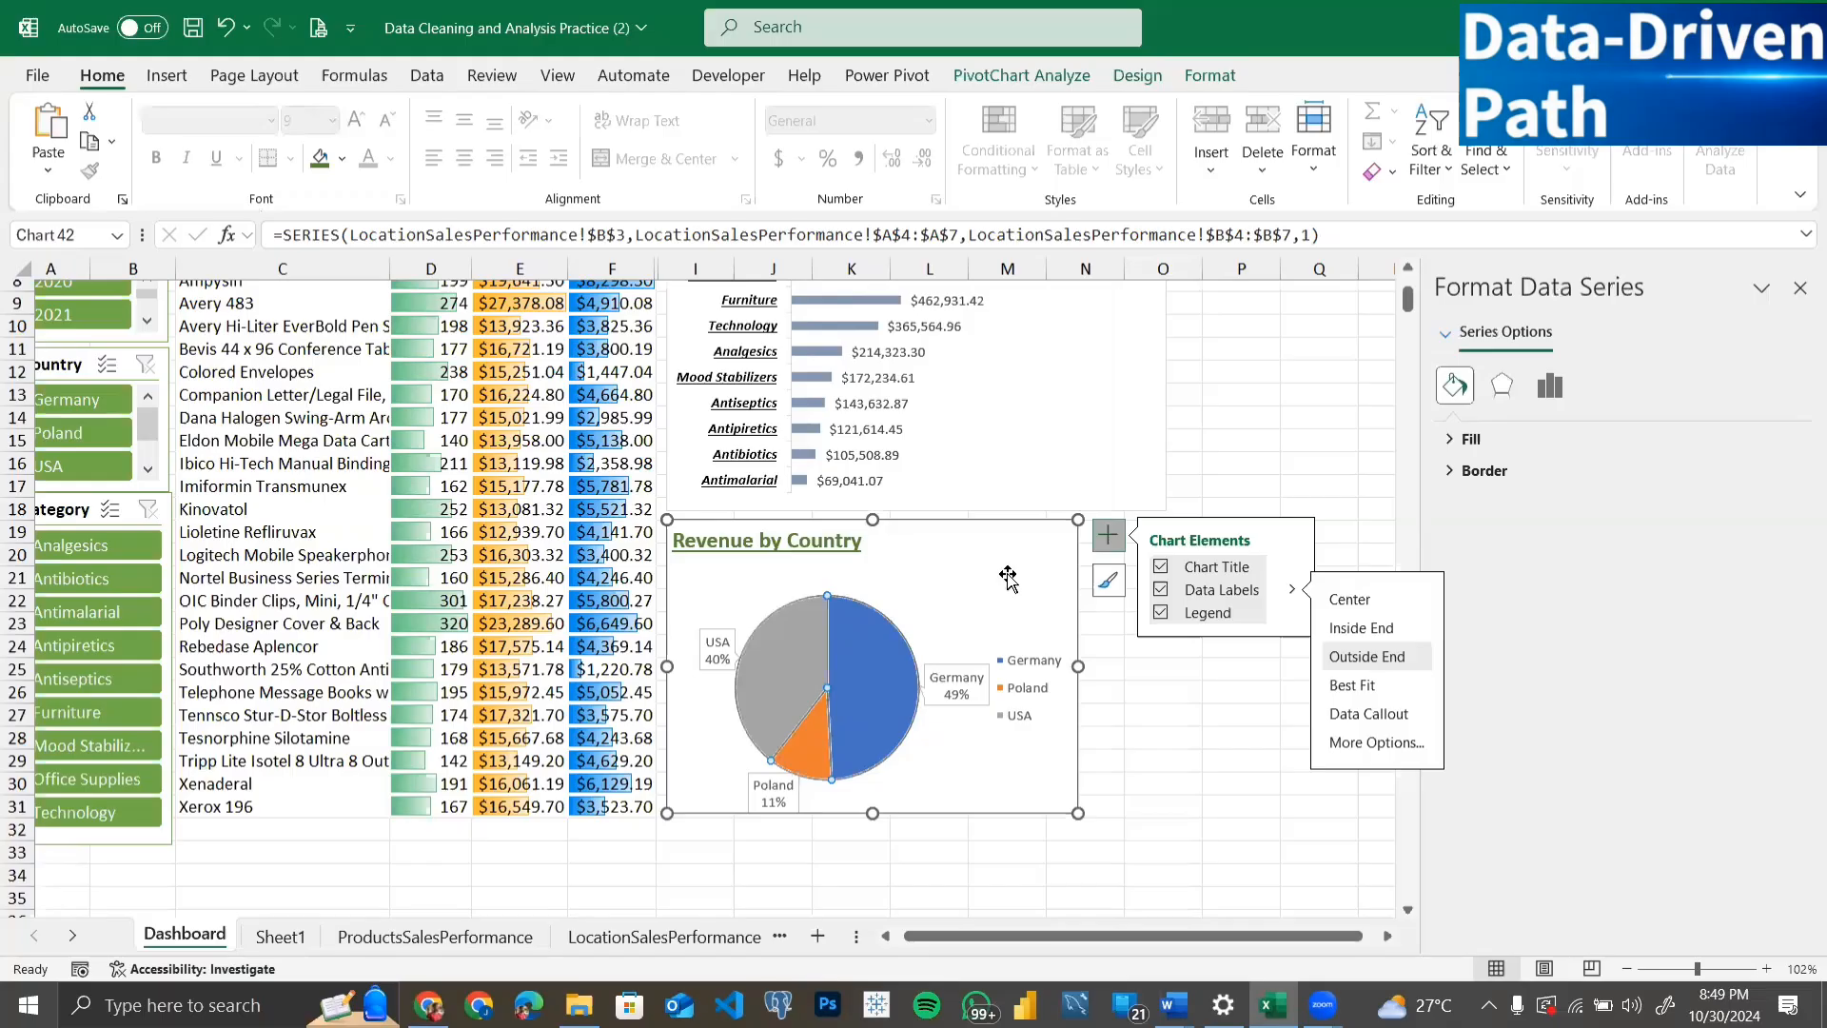
pyautogui.click(1009, 579)
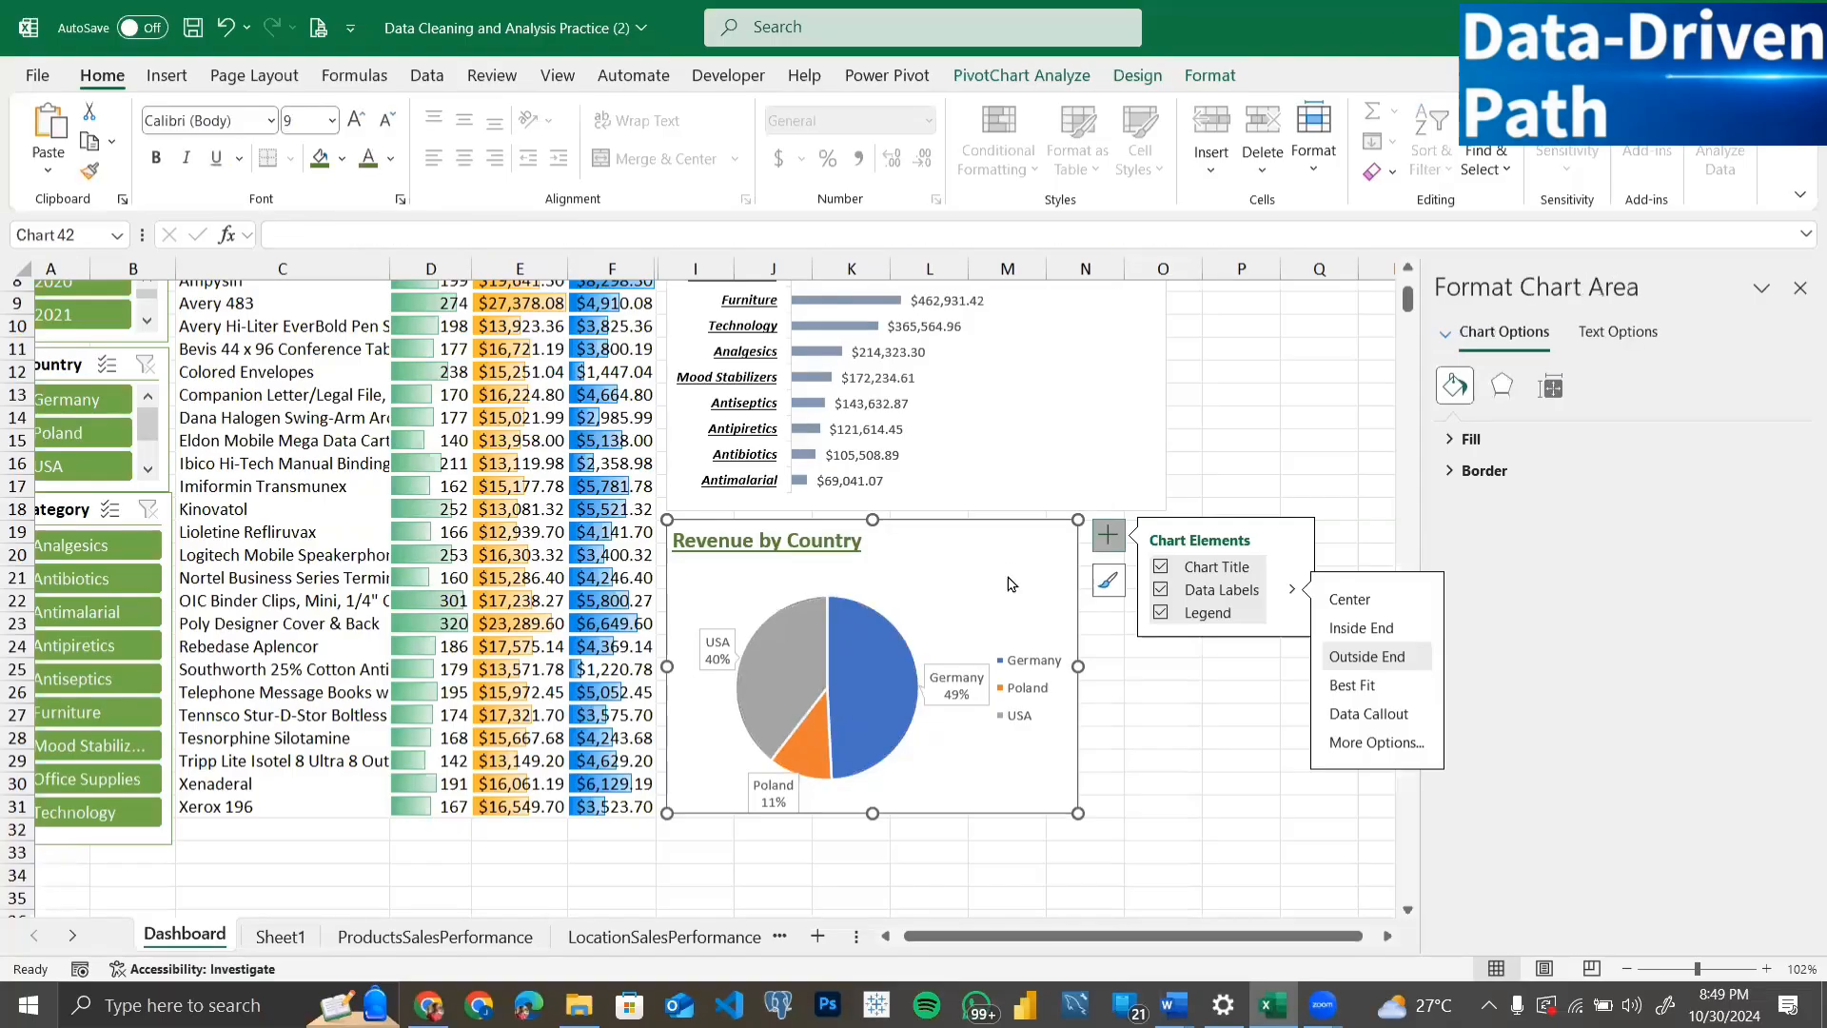
pyautogui.click(1503, 390)
pyautogui.click(1550, 387)
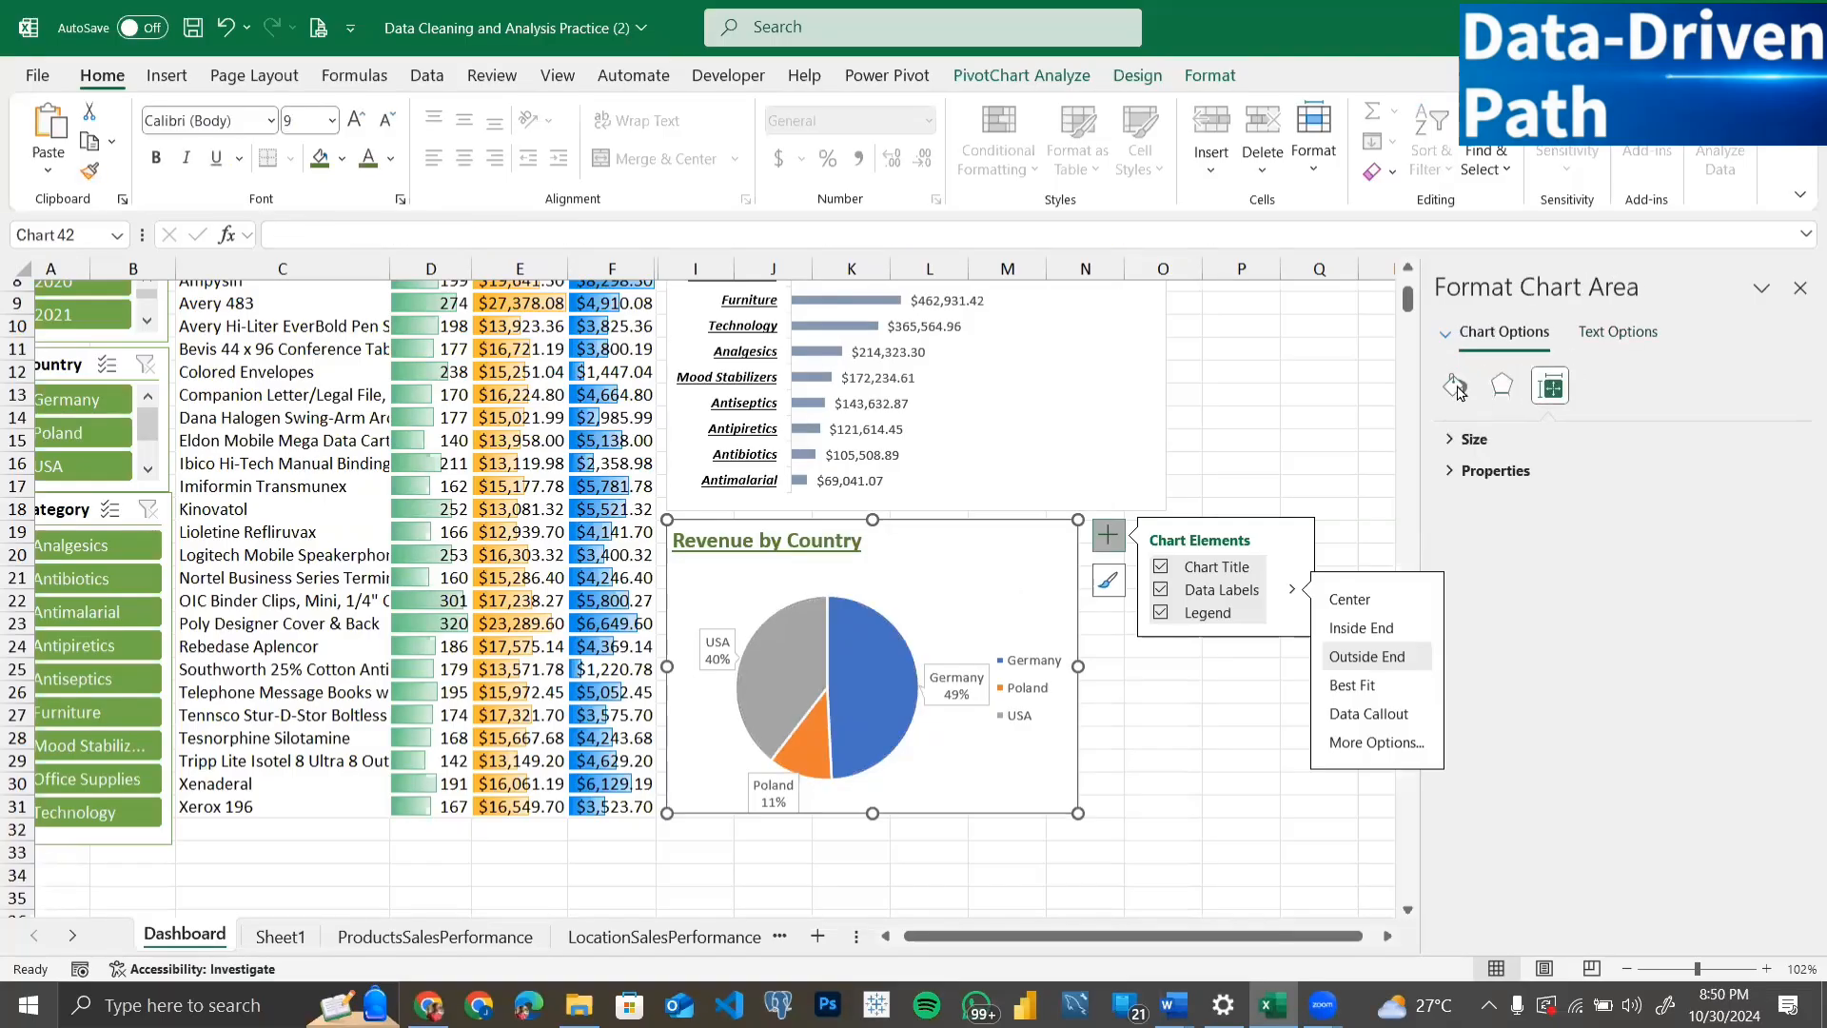
pyautogui.click(874, 645)
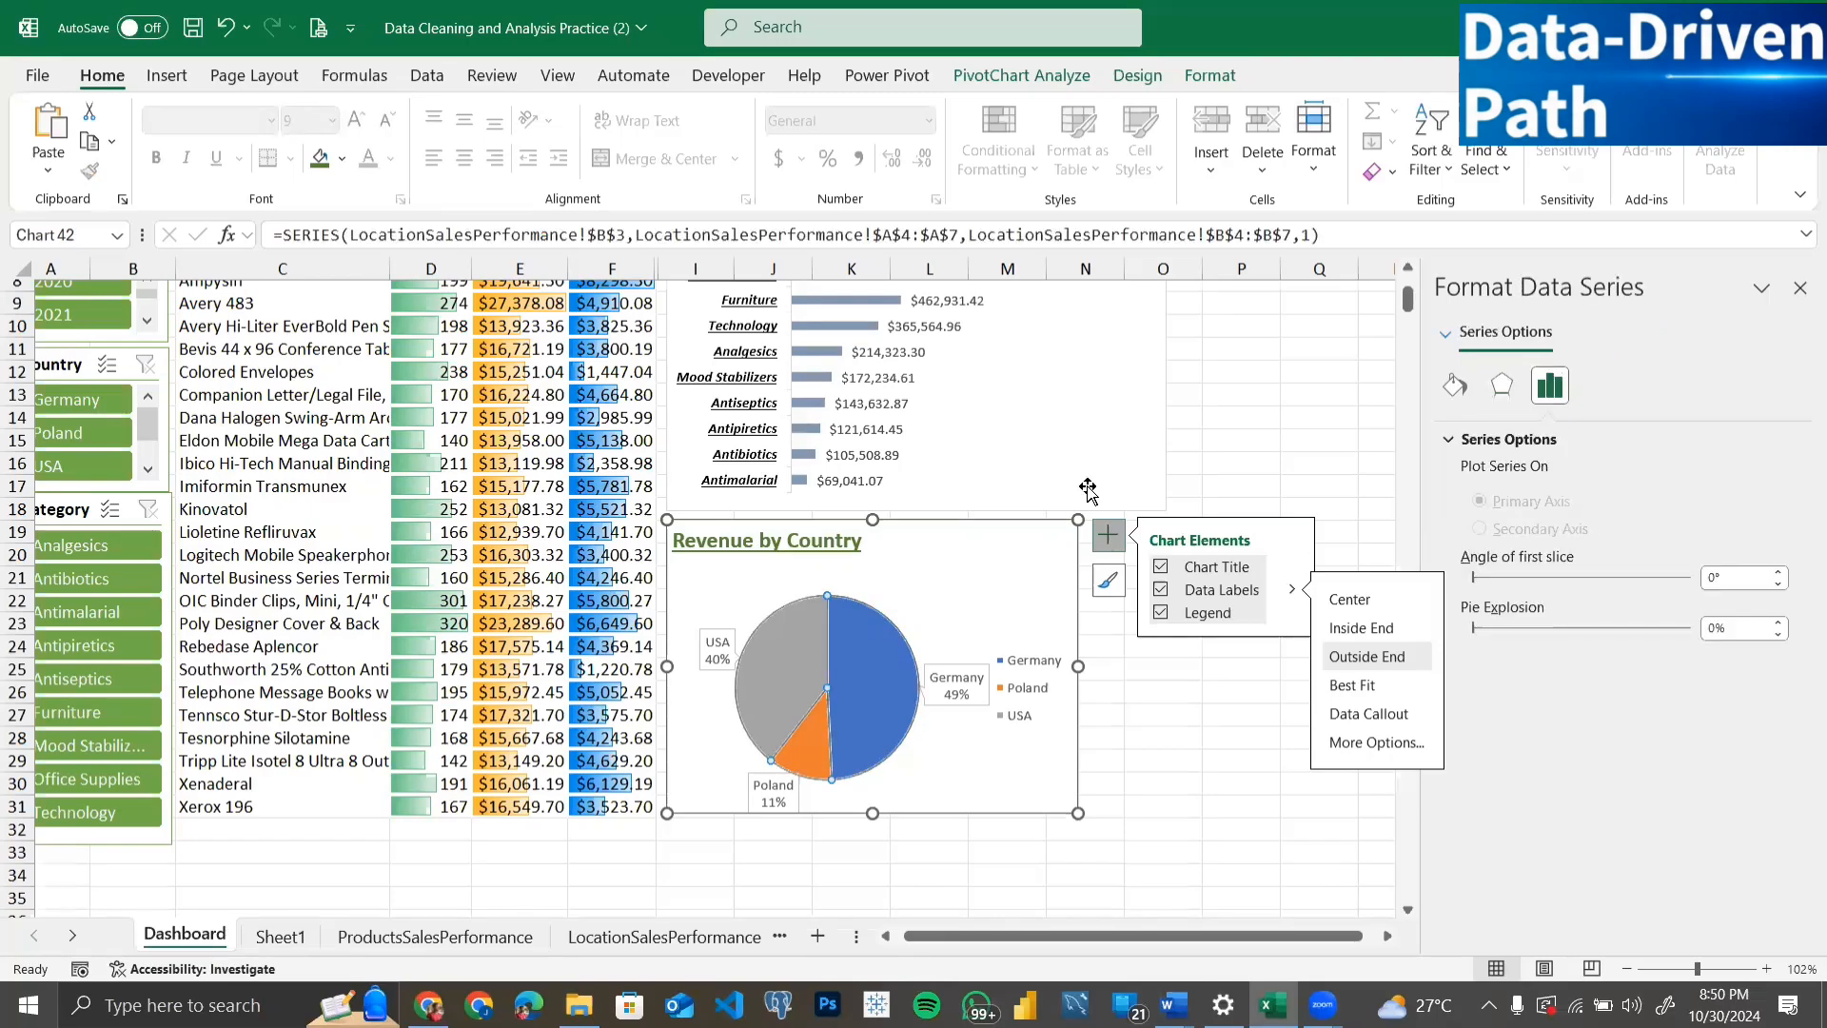
pyautogui.click(921, 707)
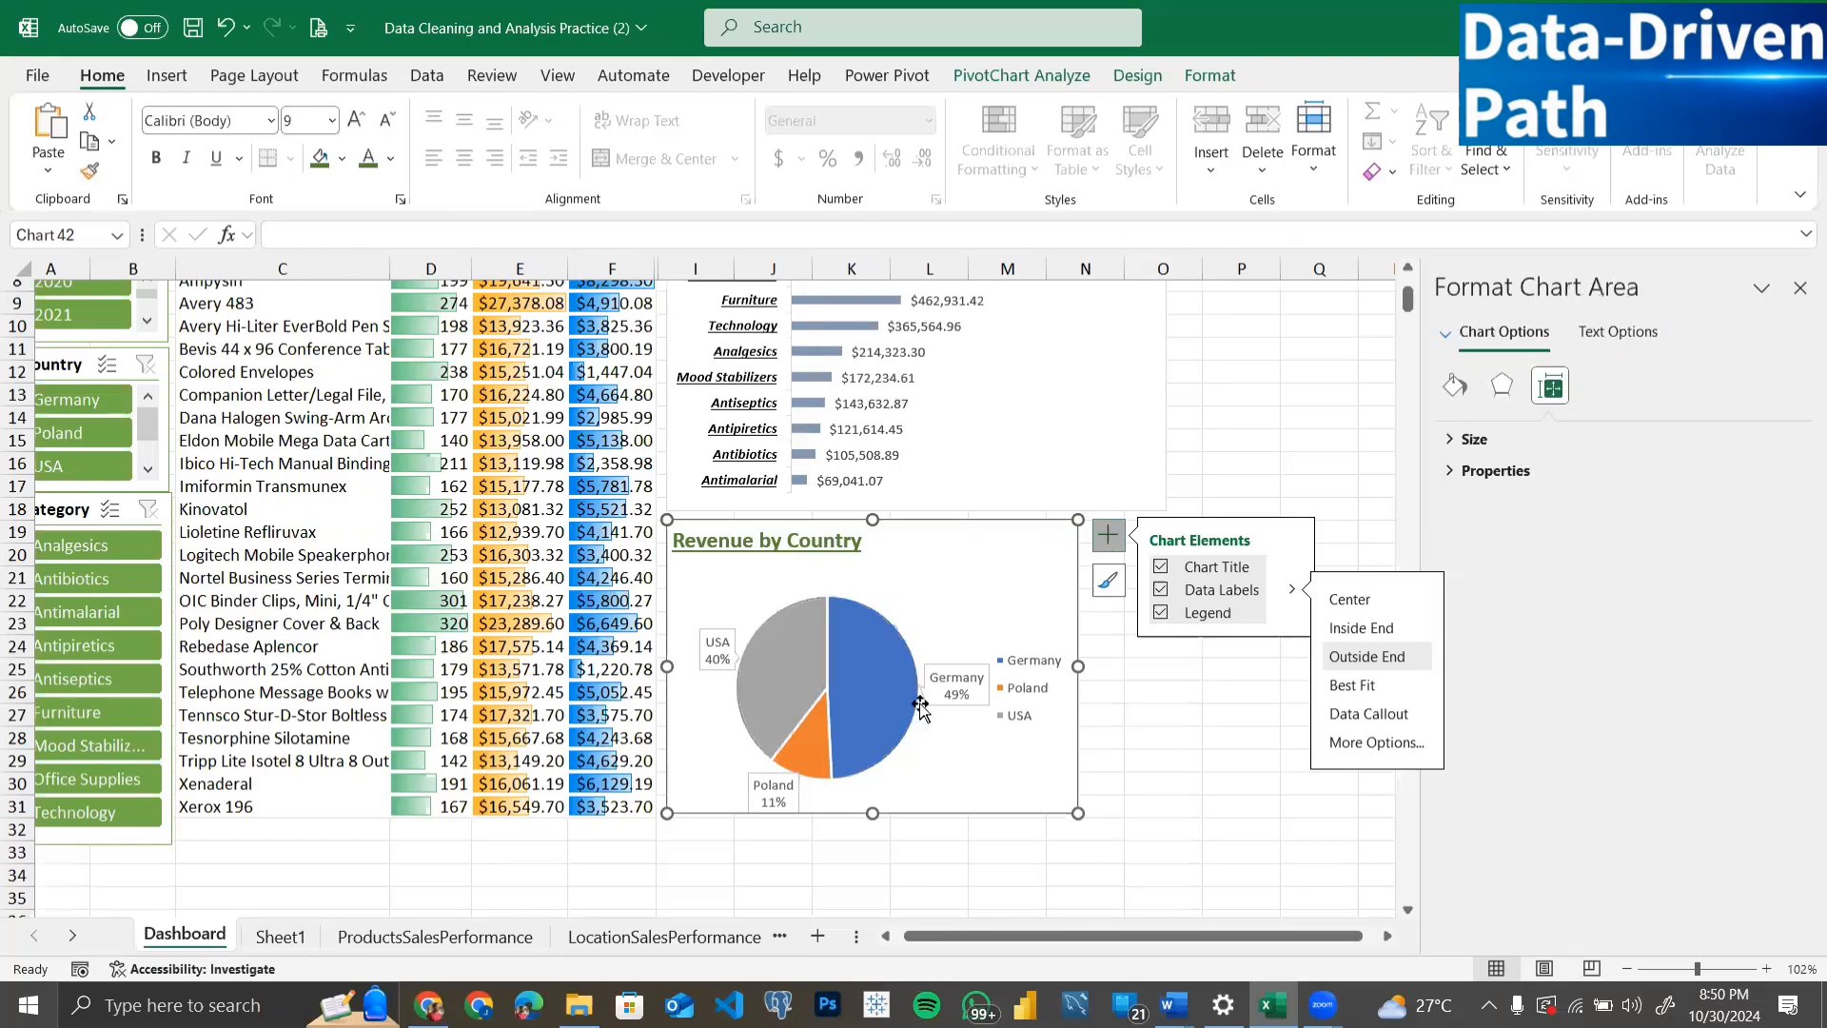
# Step: Try an angle of first slice of 24° on the pie series and return it to 0°
pyautogui.click(873, 672)
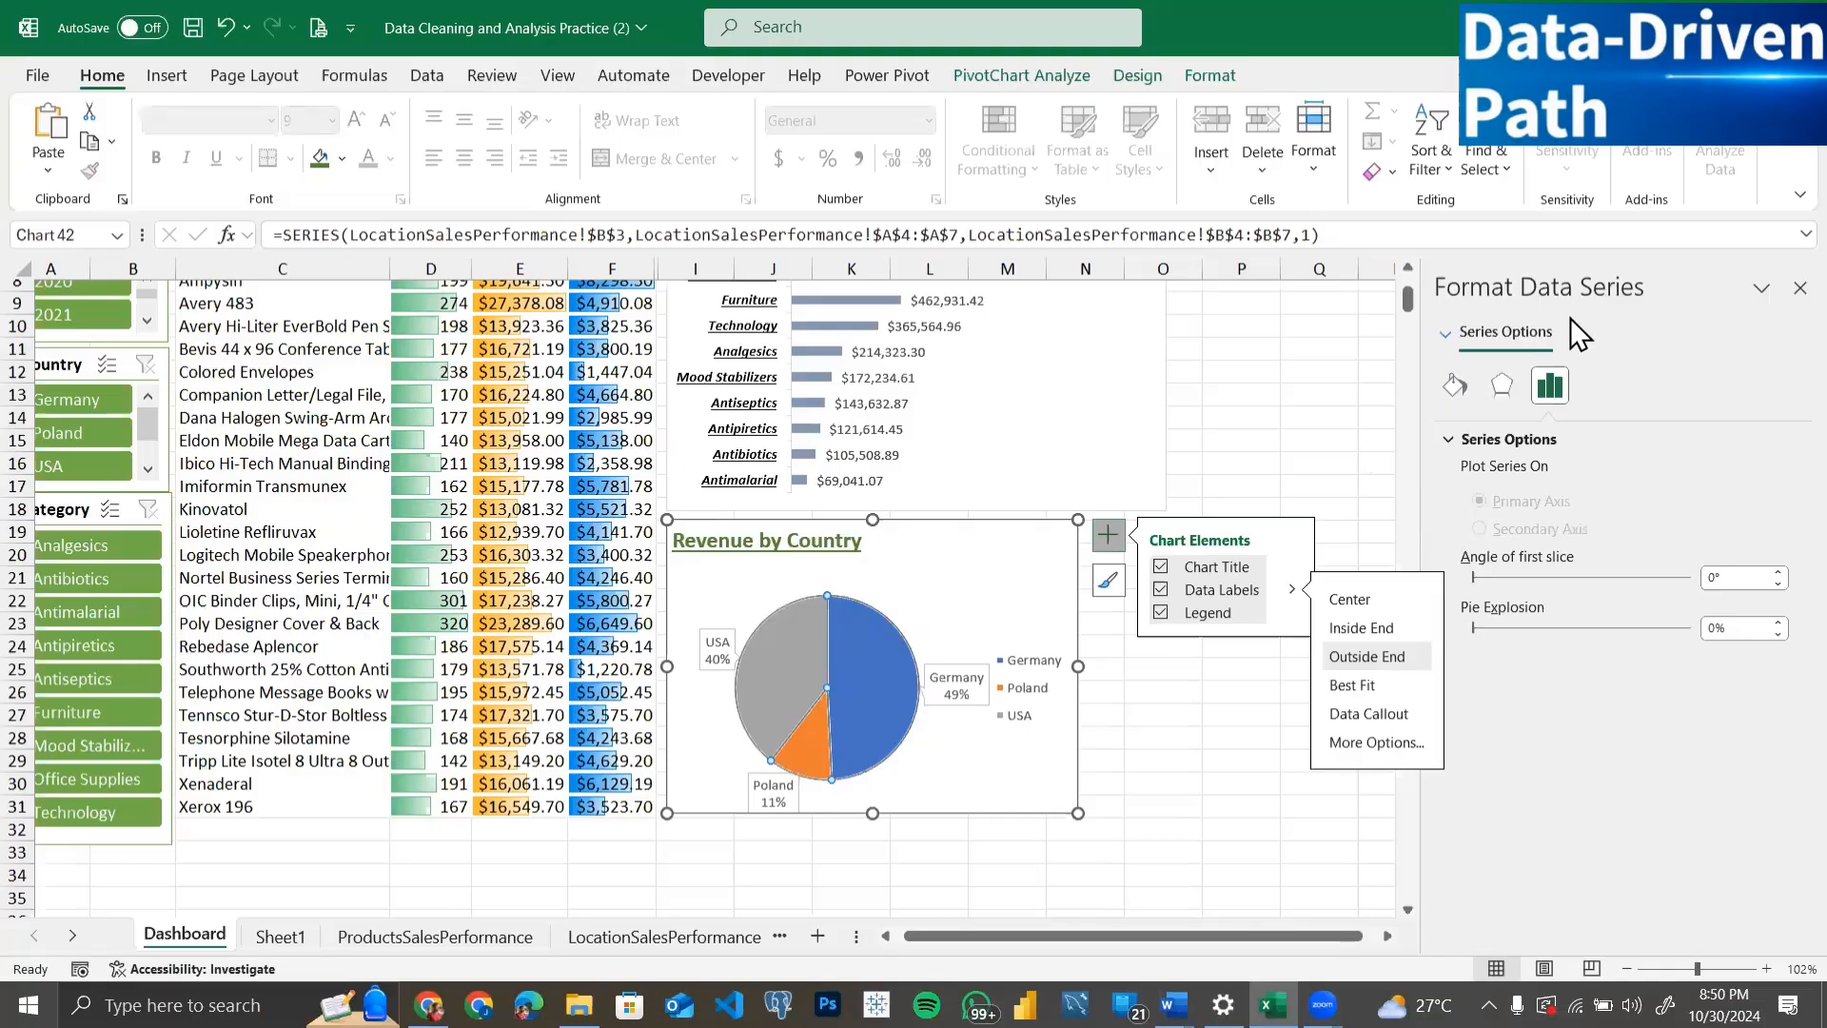
pyautogui.rightClick(883, 674)
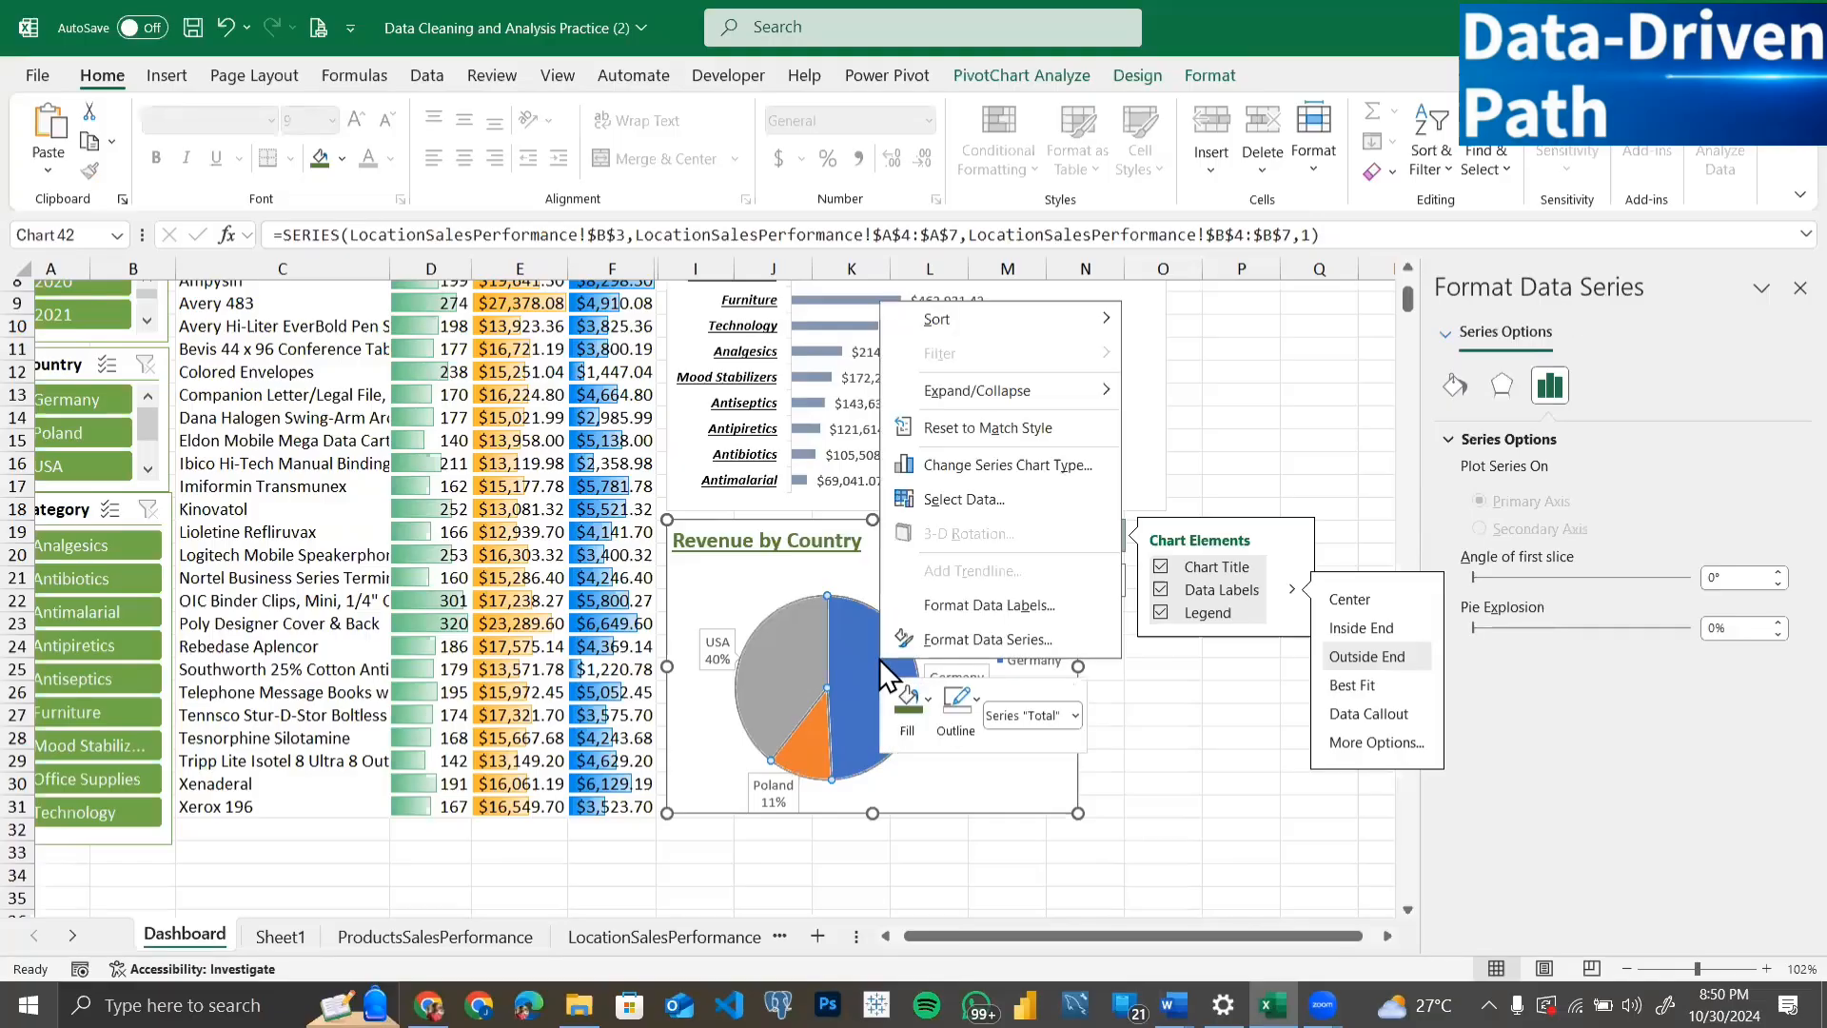
pyautogui.press('Escape')
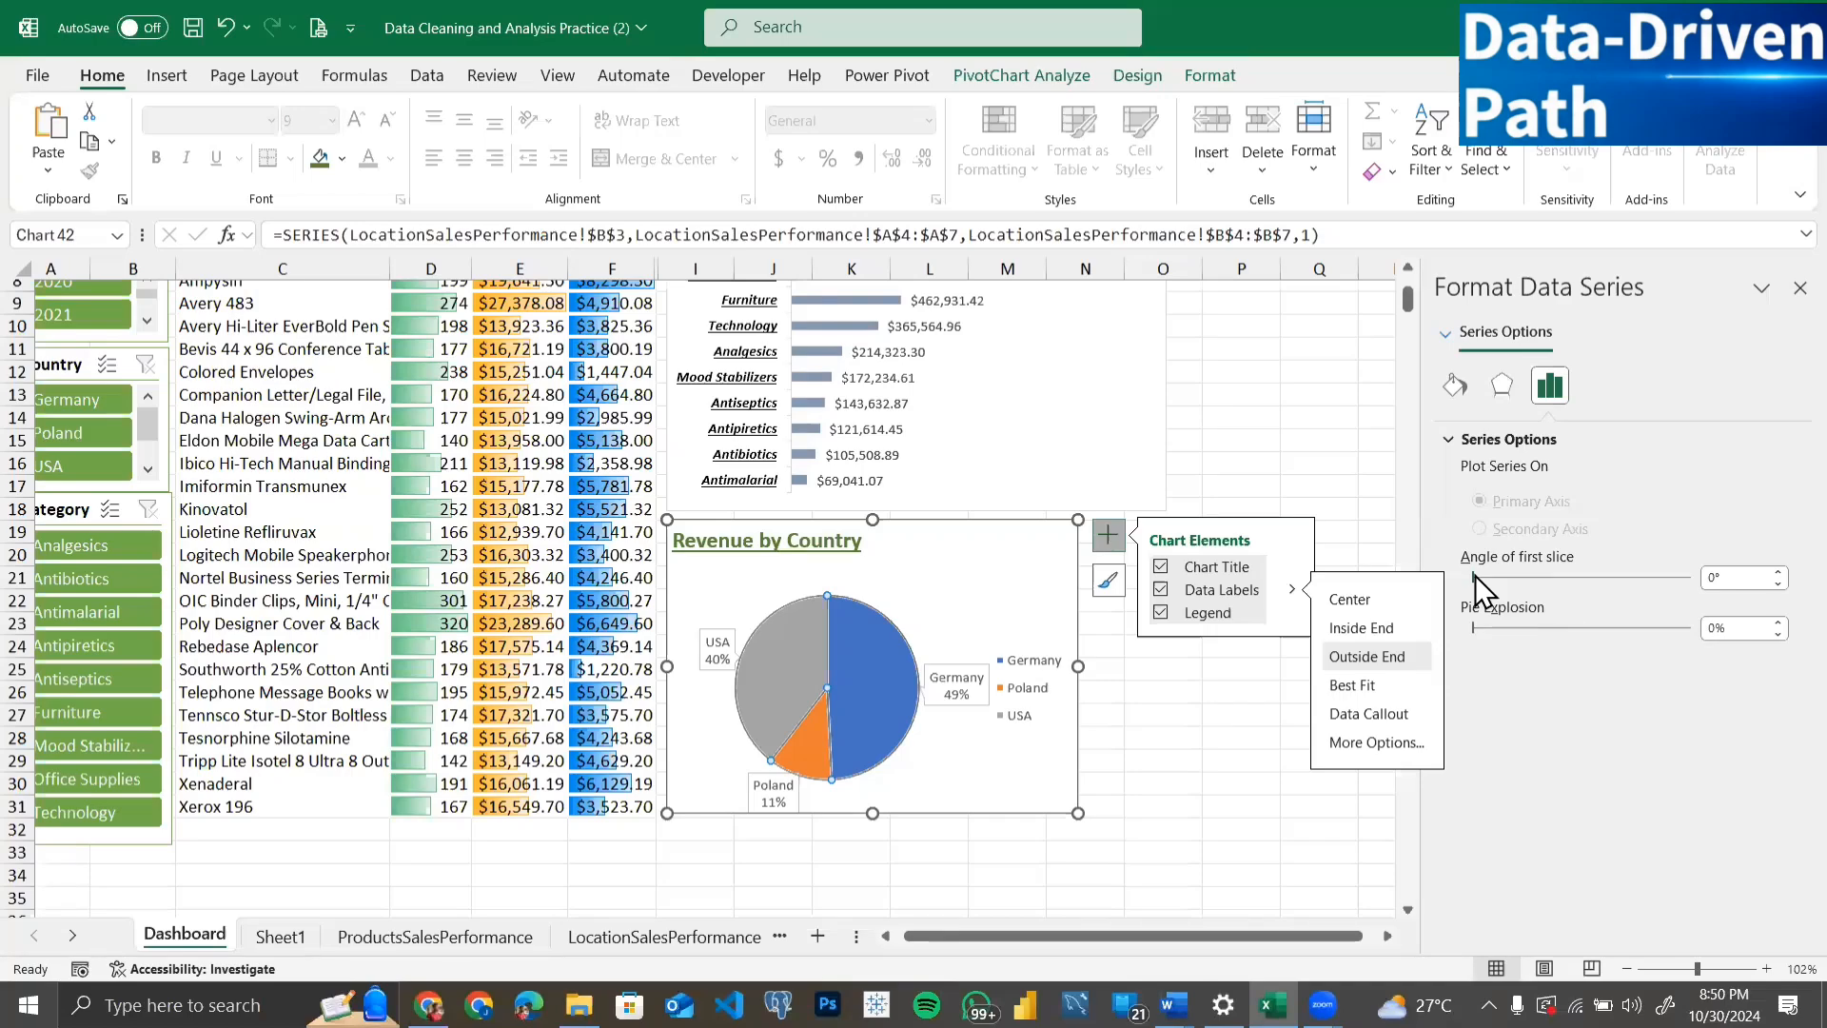
pyautogui.moveTo(1475, 575)
pyautogui.mouseDown()
pyautogui.moveTo(1570, 583)
pyautogui.moveTo(1495, 579)
pyautogui.mouseUp()
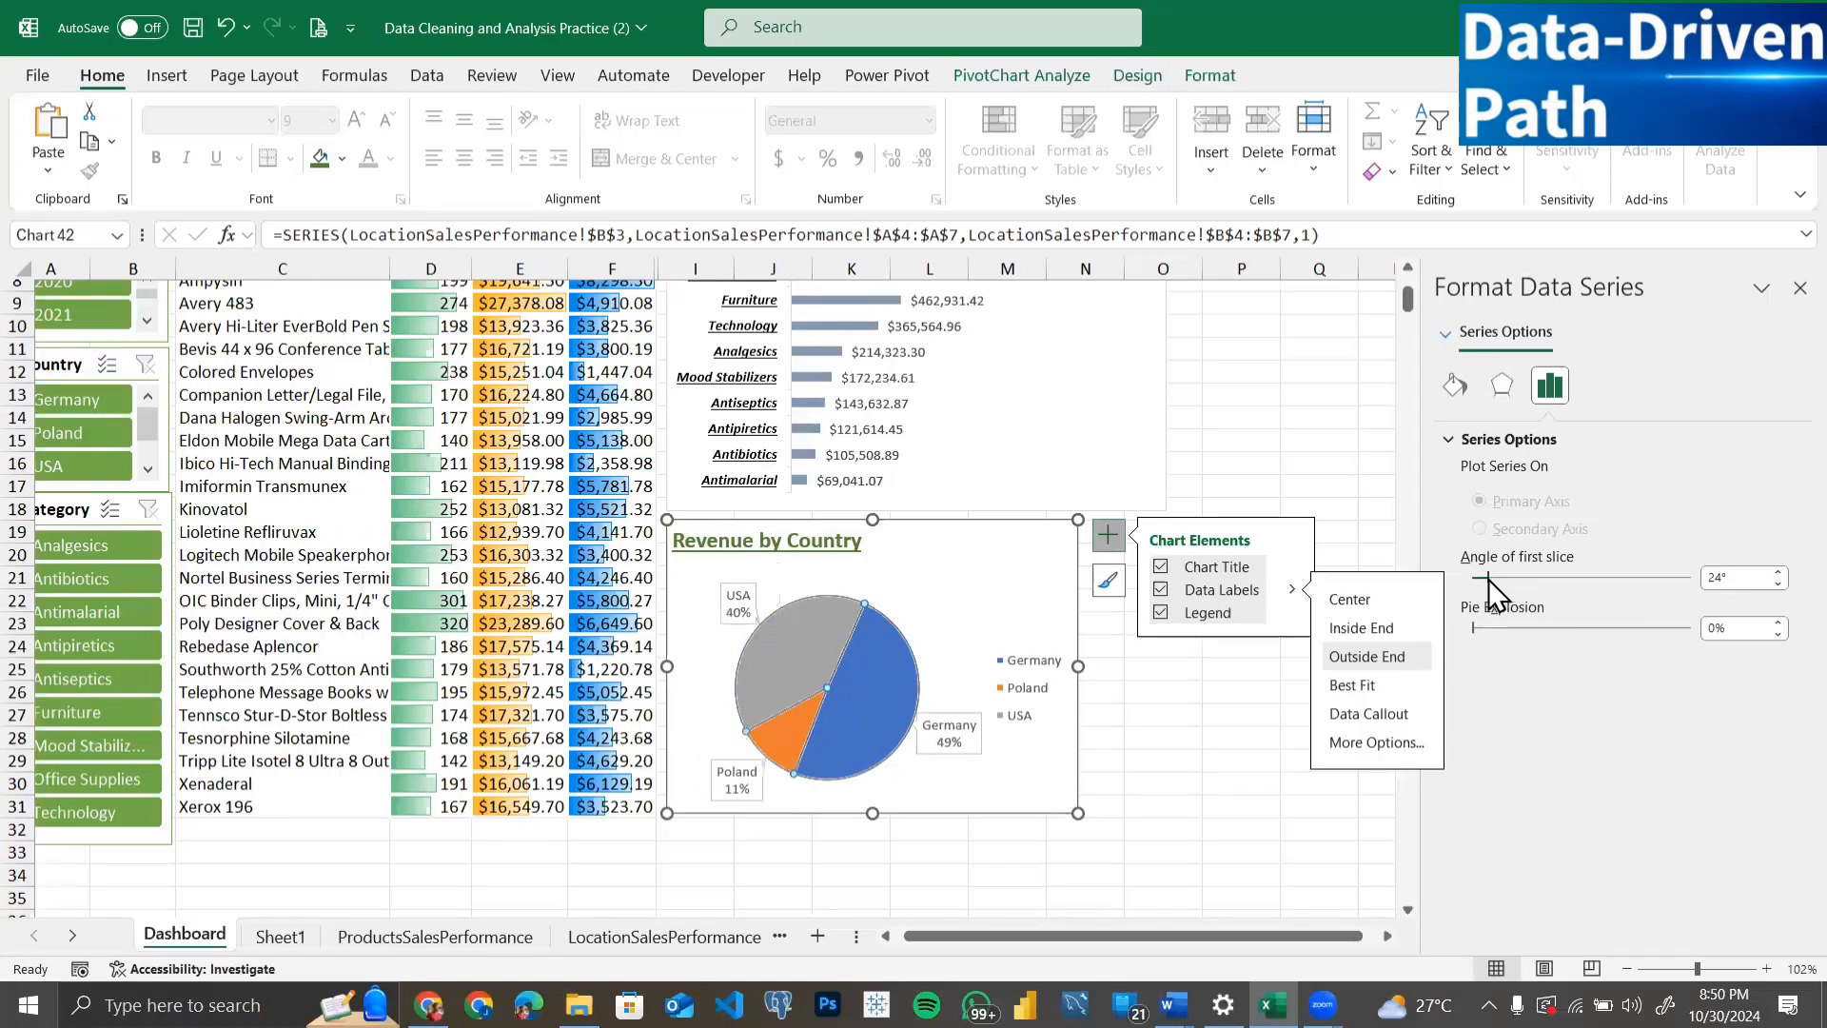
pyautogui.moveTo(1489, 579); pyautogui.dragTo(1475, 579)
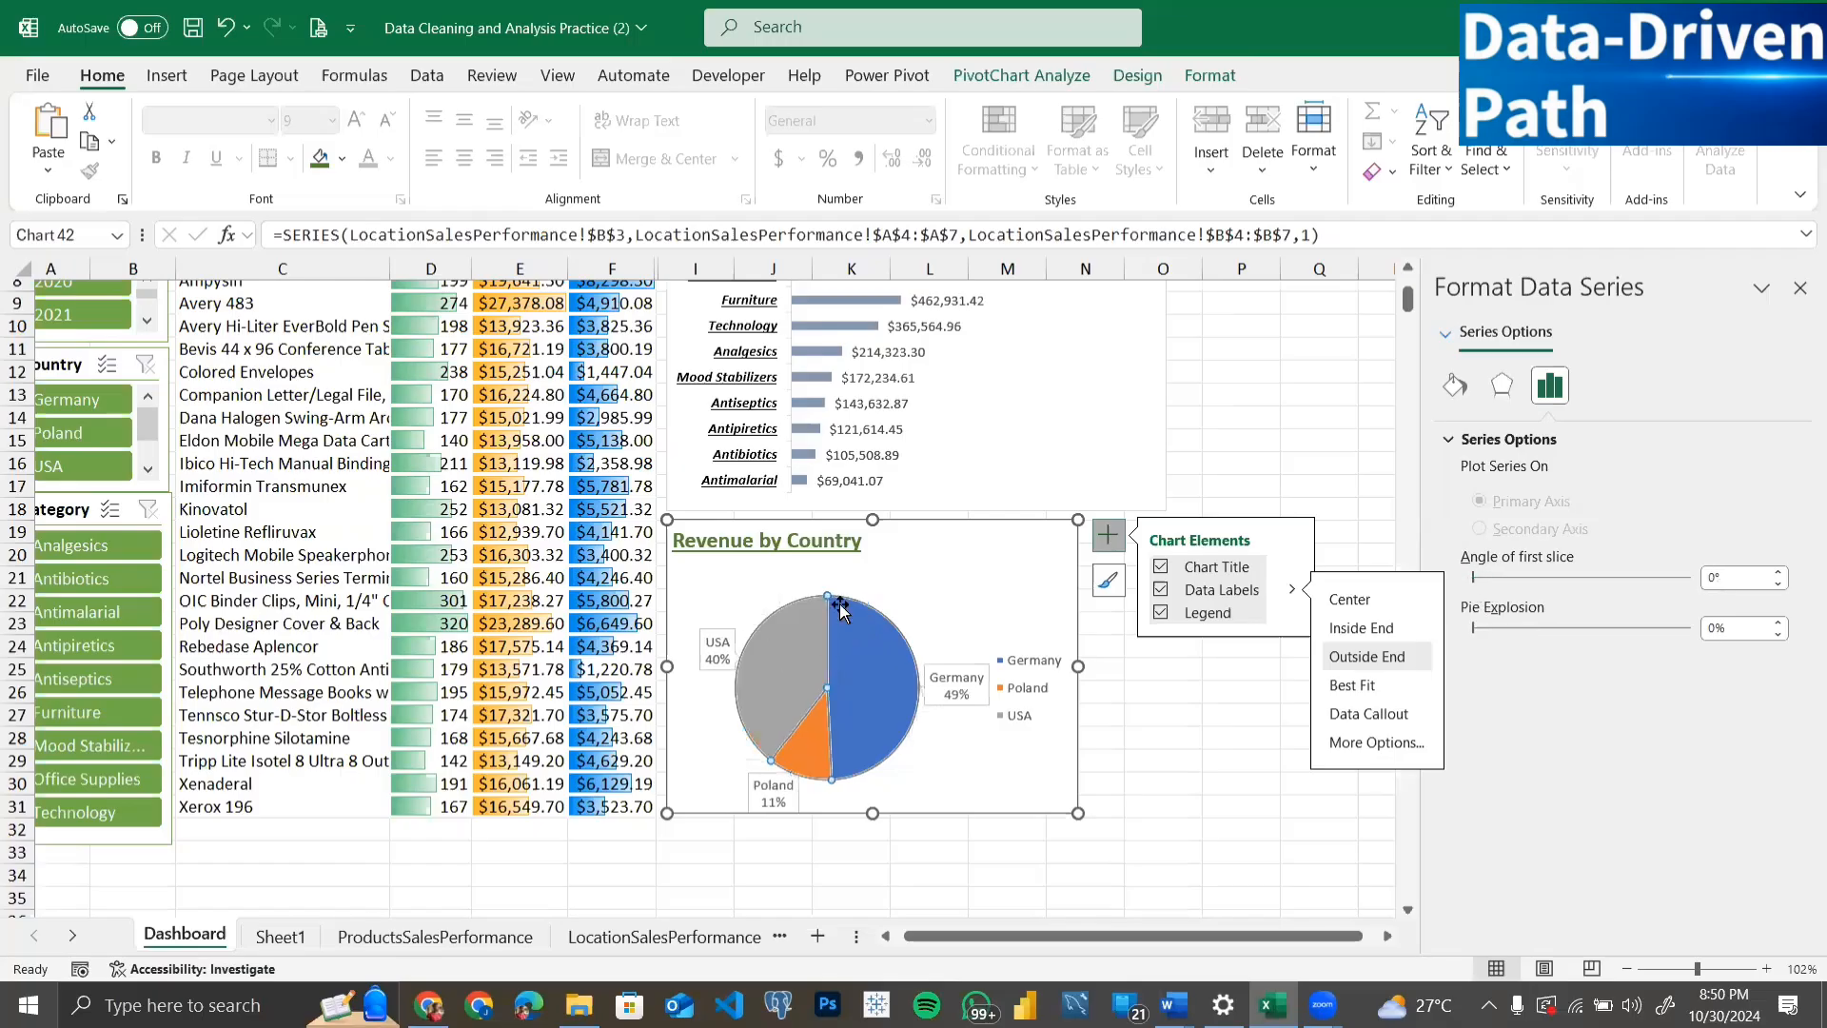
# Step: Sort the country PivotTable on the LocationSalesPerformance sheet by Total Sales from largest to smallest, and return to the Dashboard sheet
pyautogui.moveTo(824, 604)
pyautogui.moveTo(829, 673)
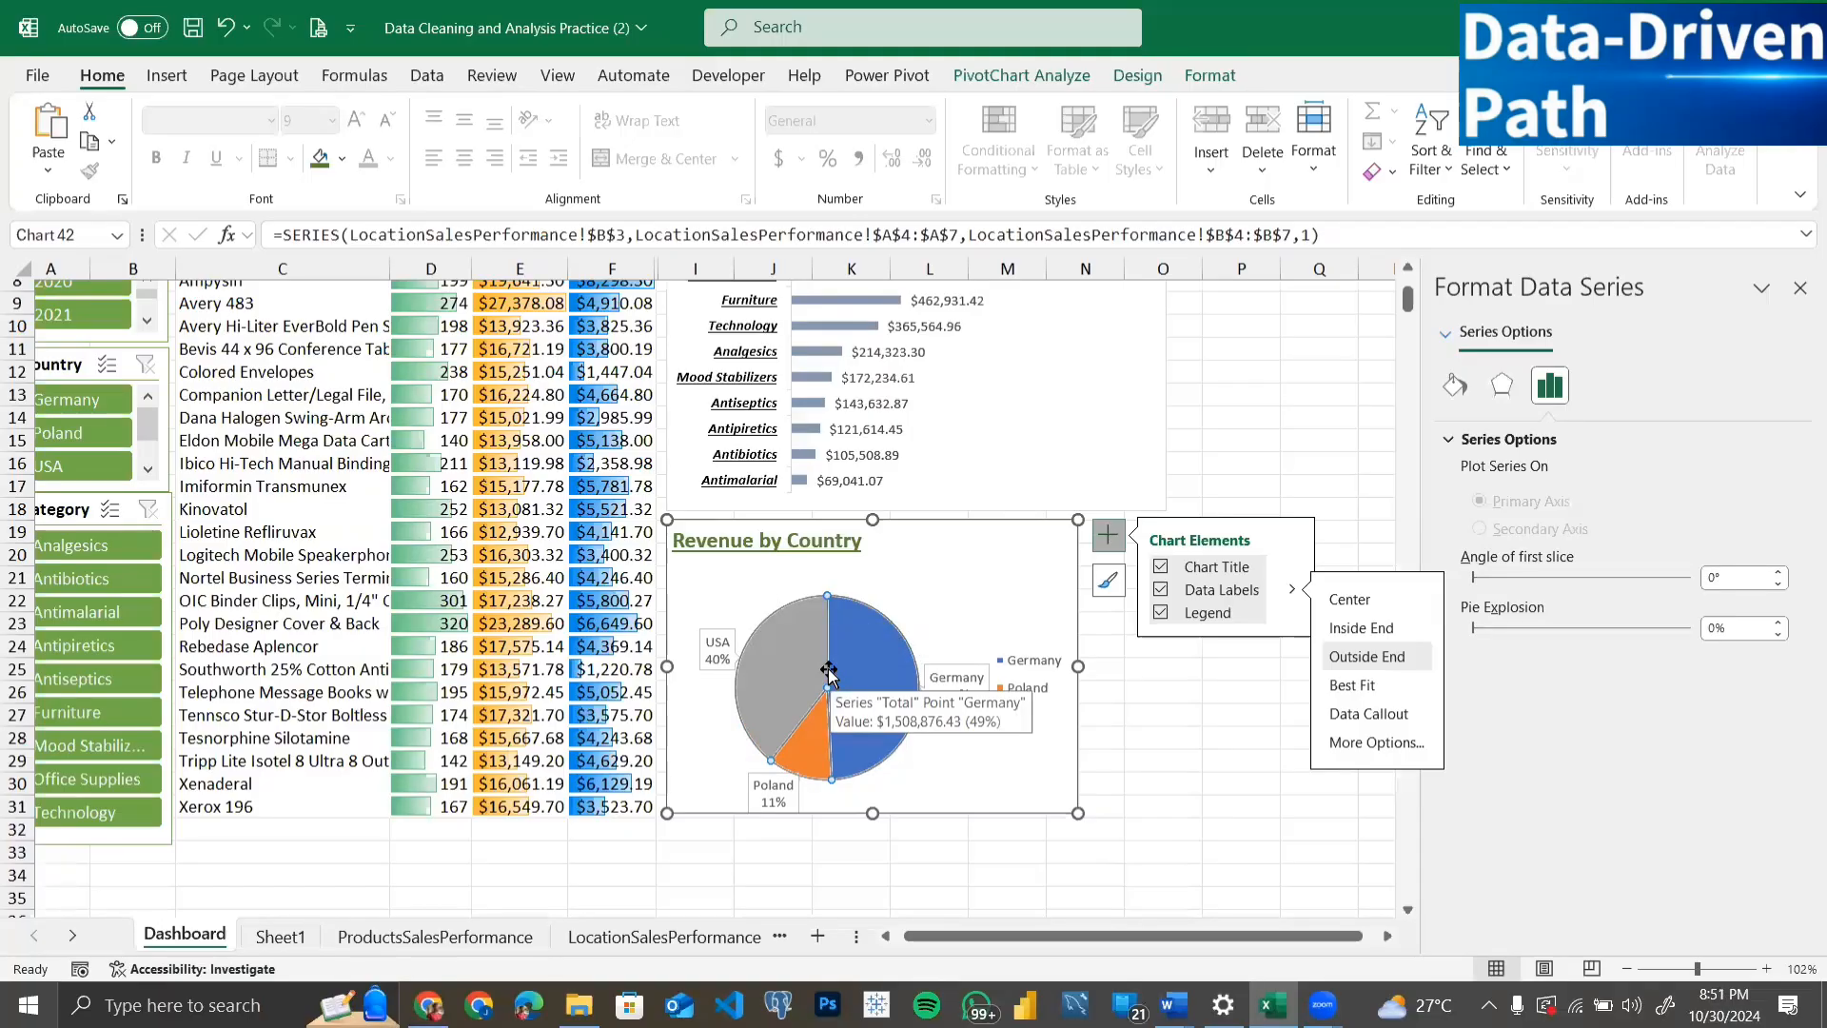
pyautogui.moveTo(812, 752)
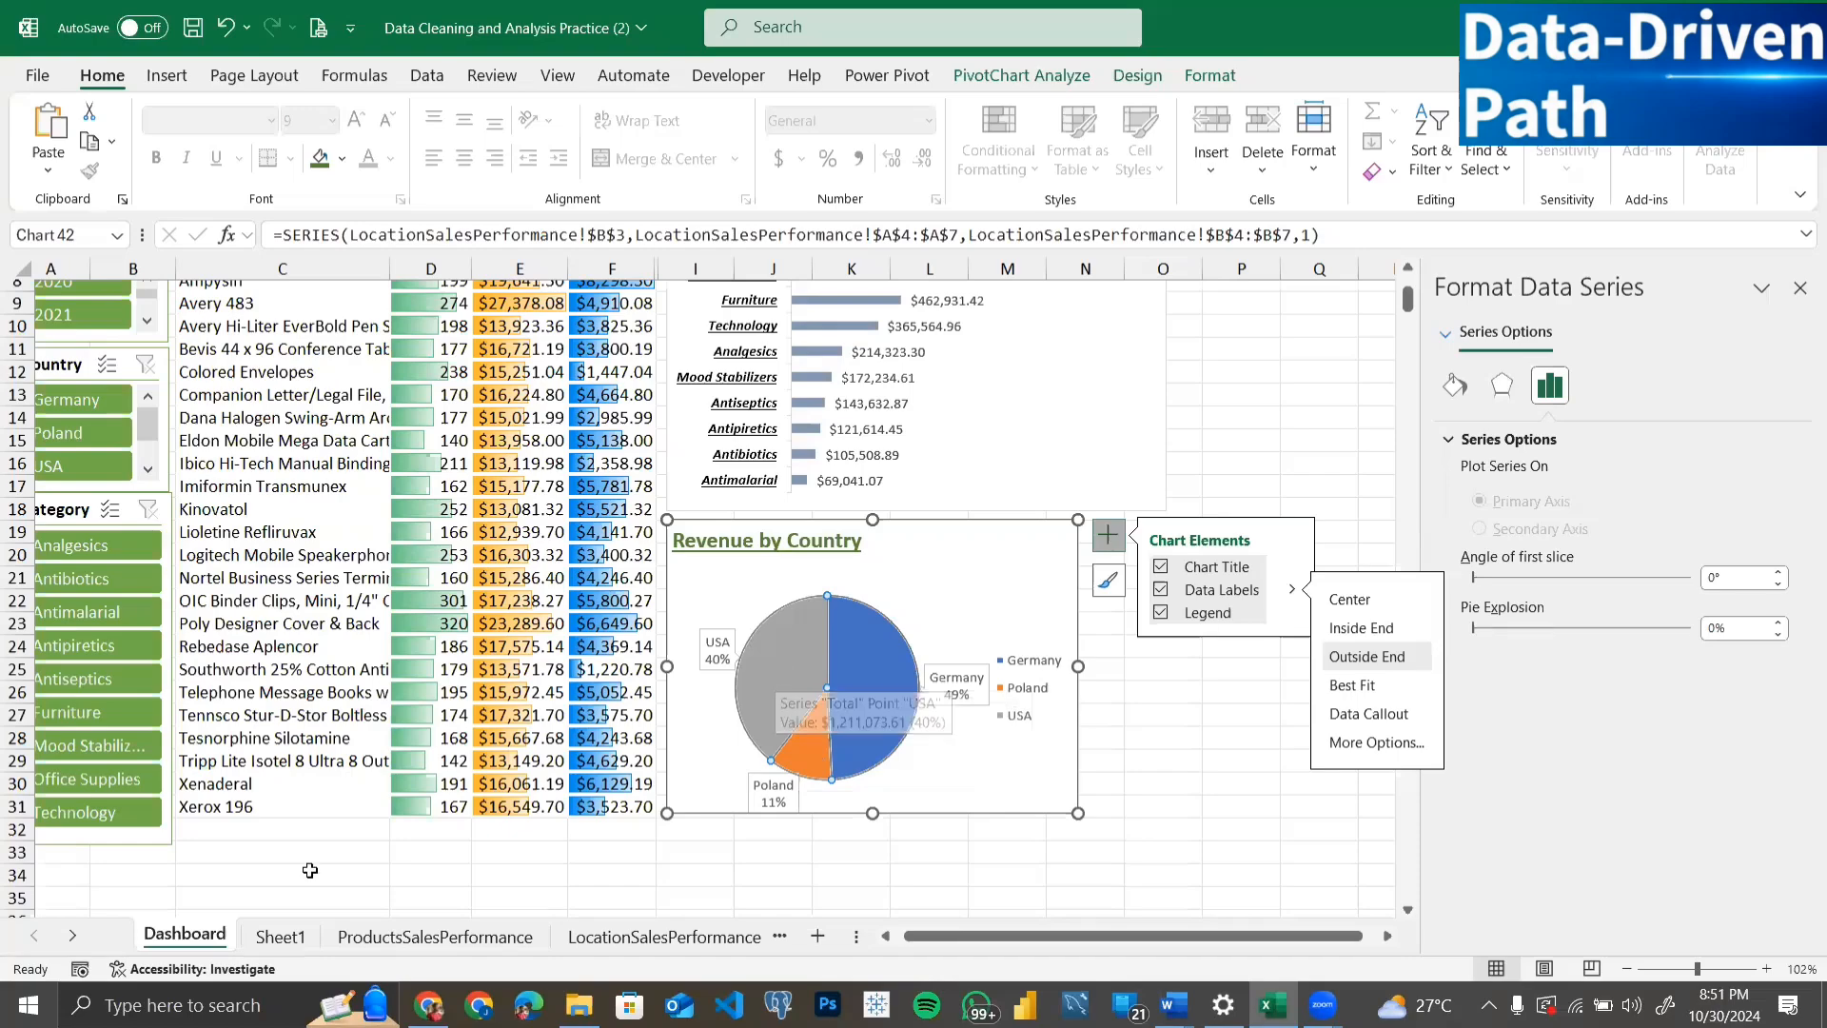
pyautogui.click(611, 939)
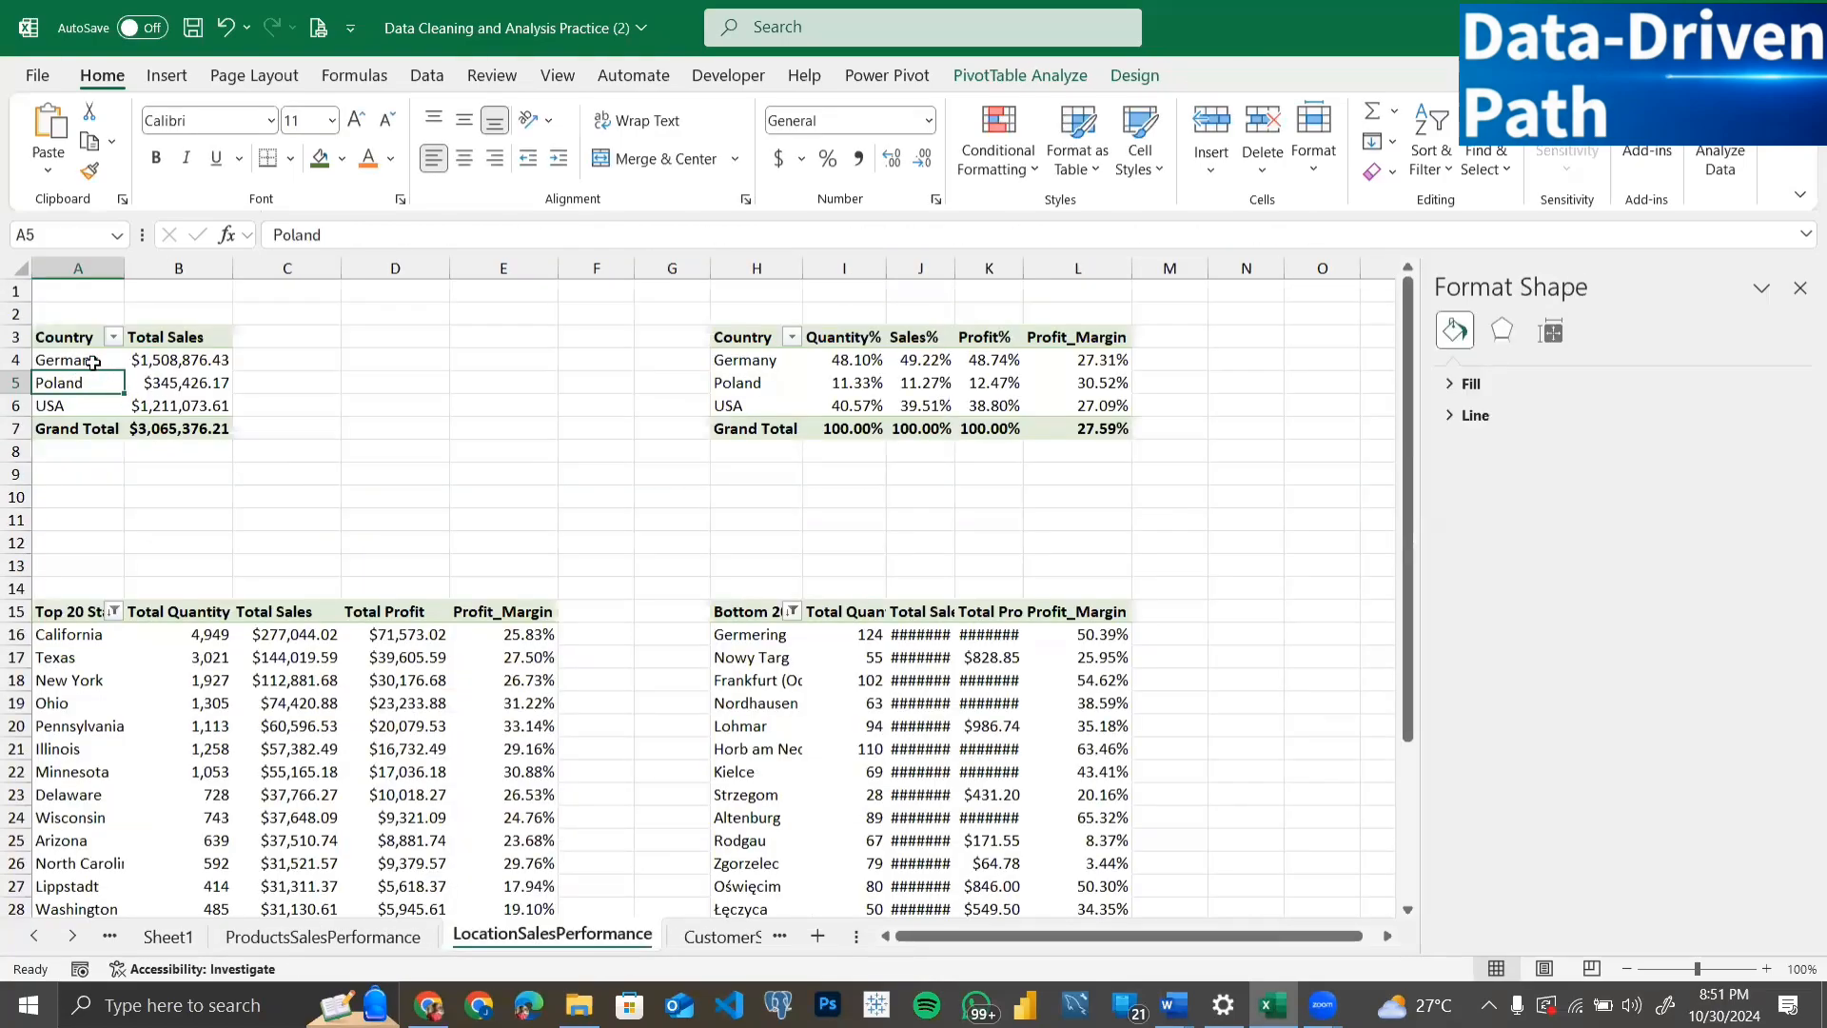
pyautogui.rightClick(185, 375)
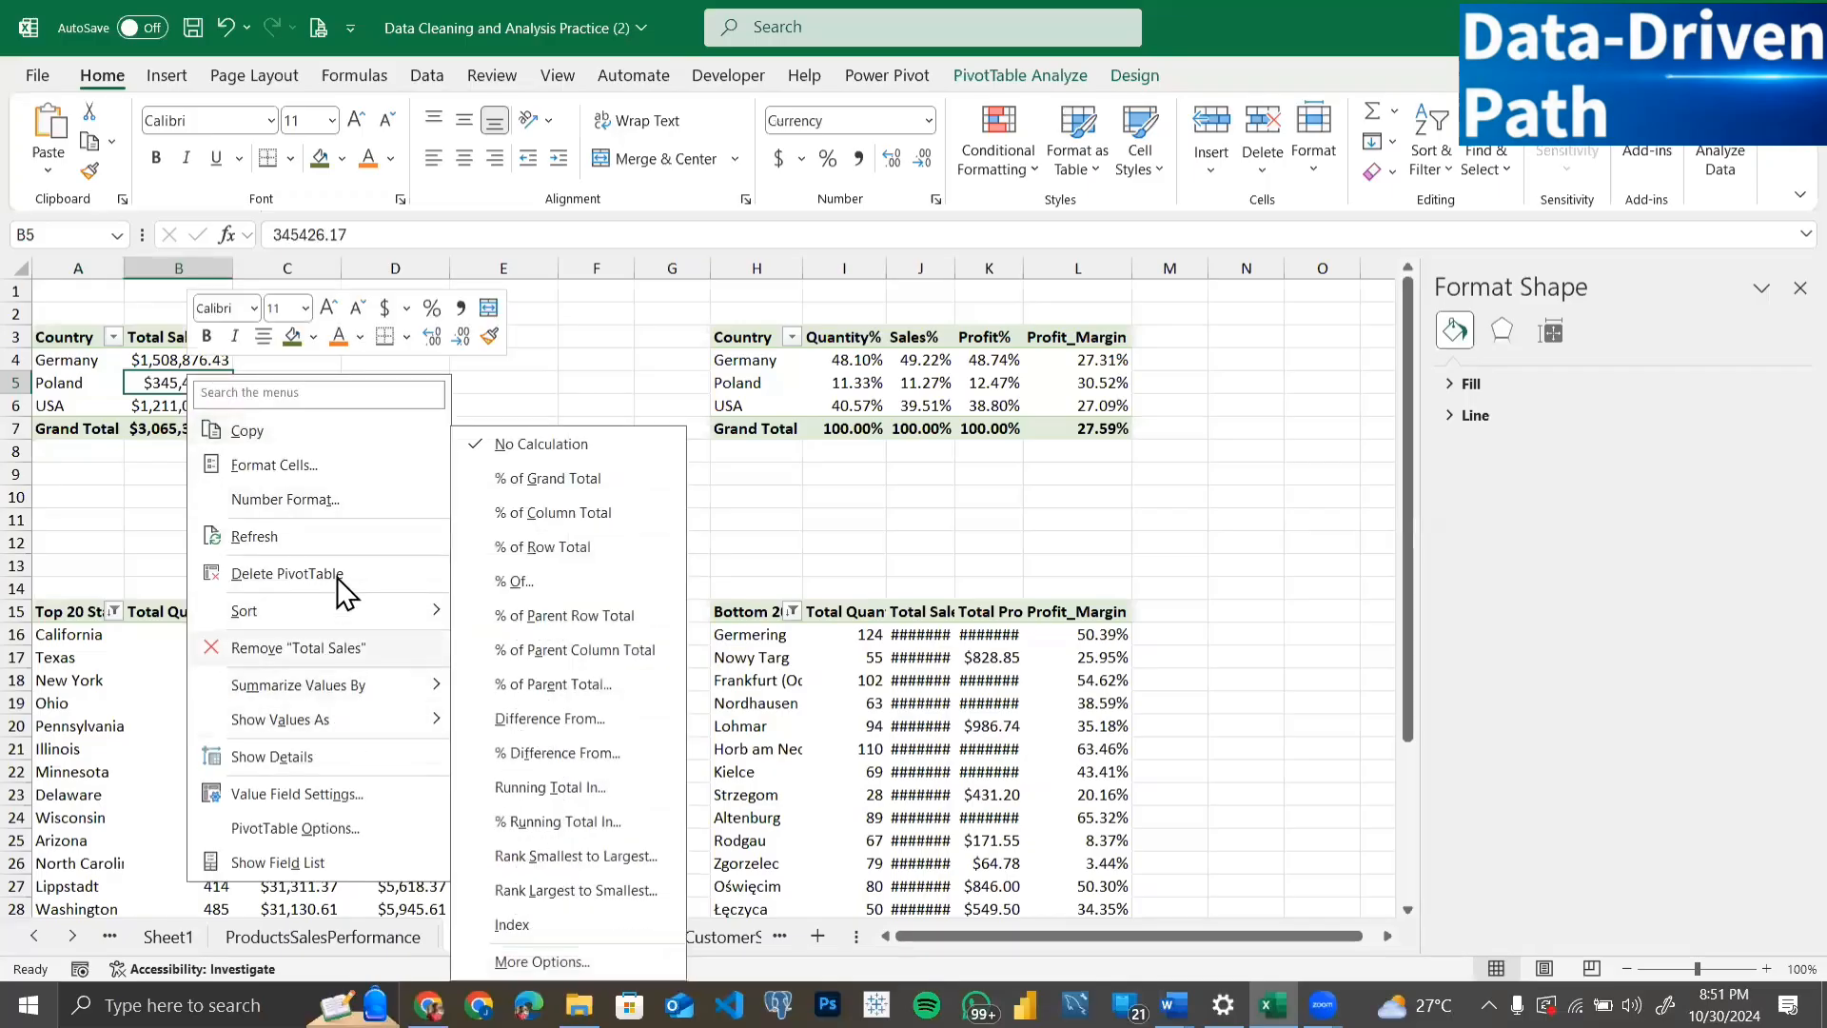
pyautogui.moveTo(410, 615)
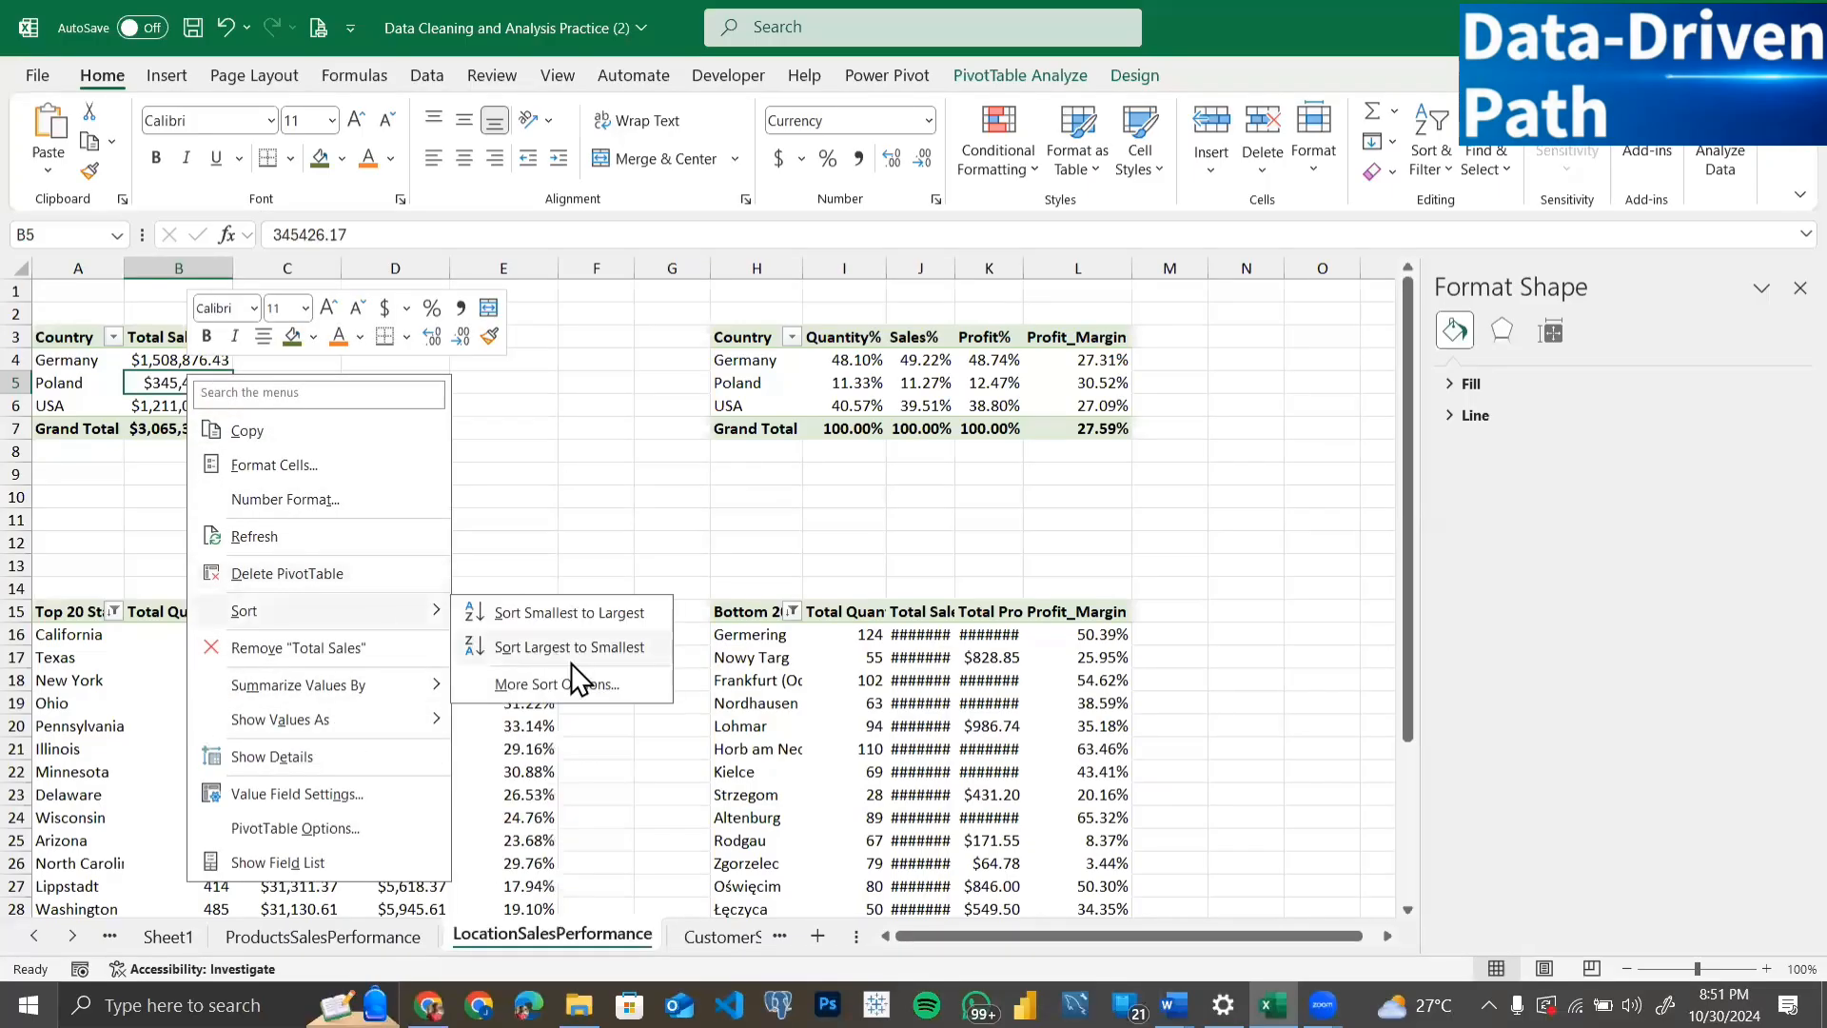
pyautogui.click(550, 644)
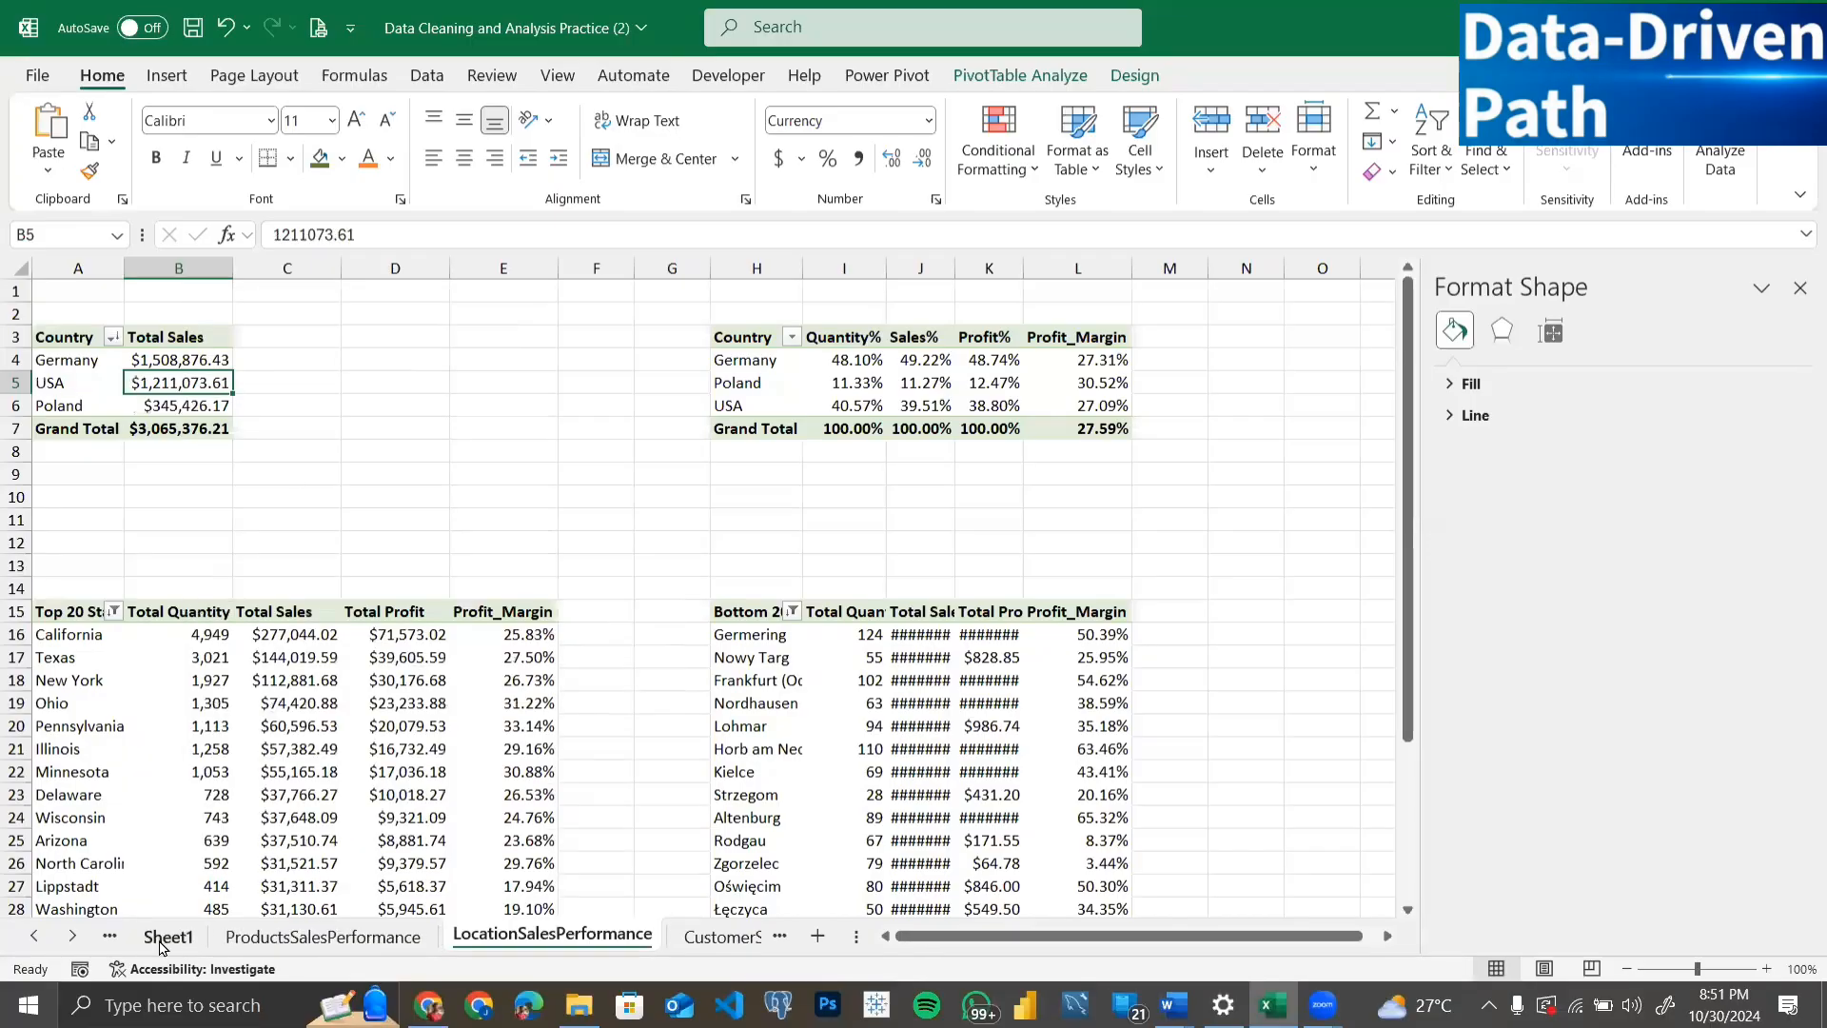
pyautogui.click(38, 937)
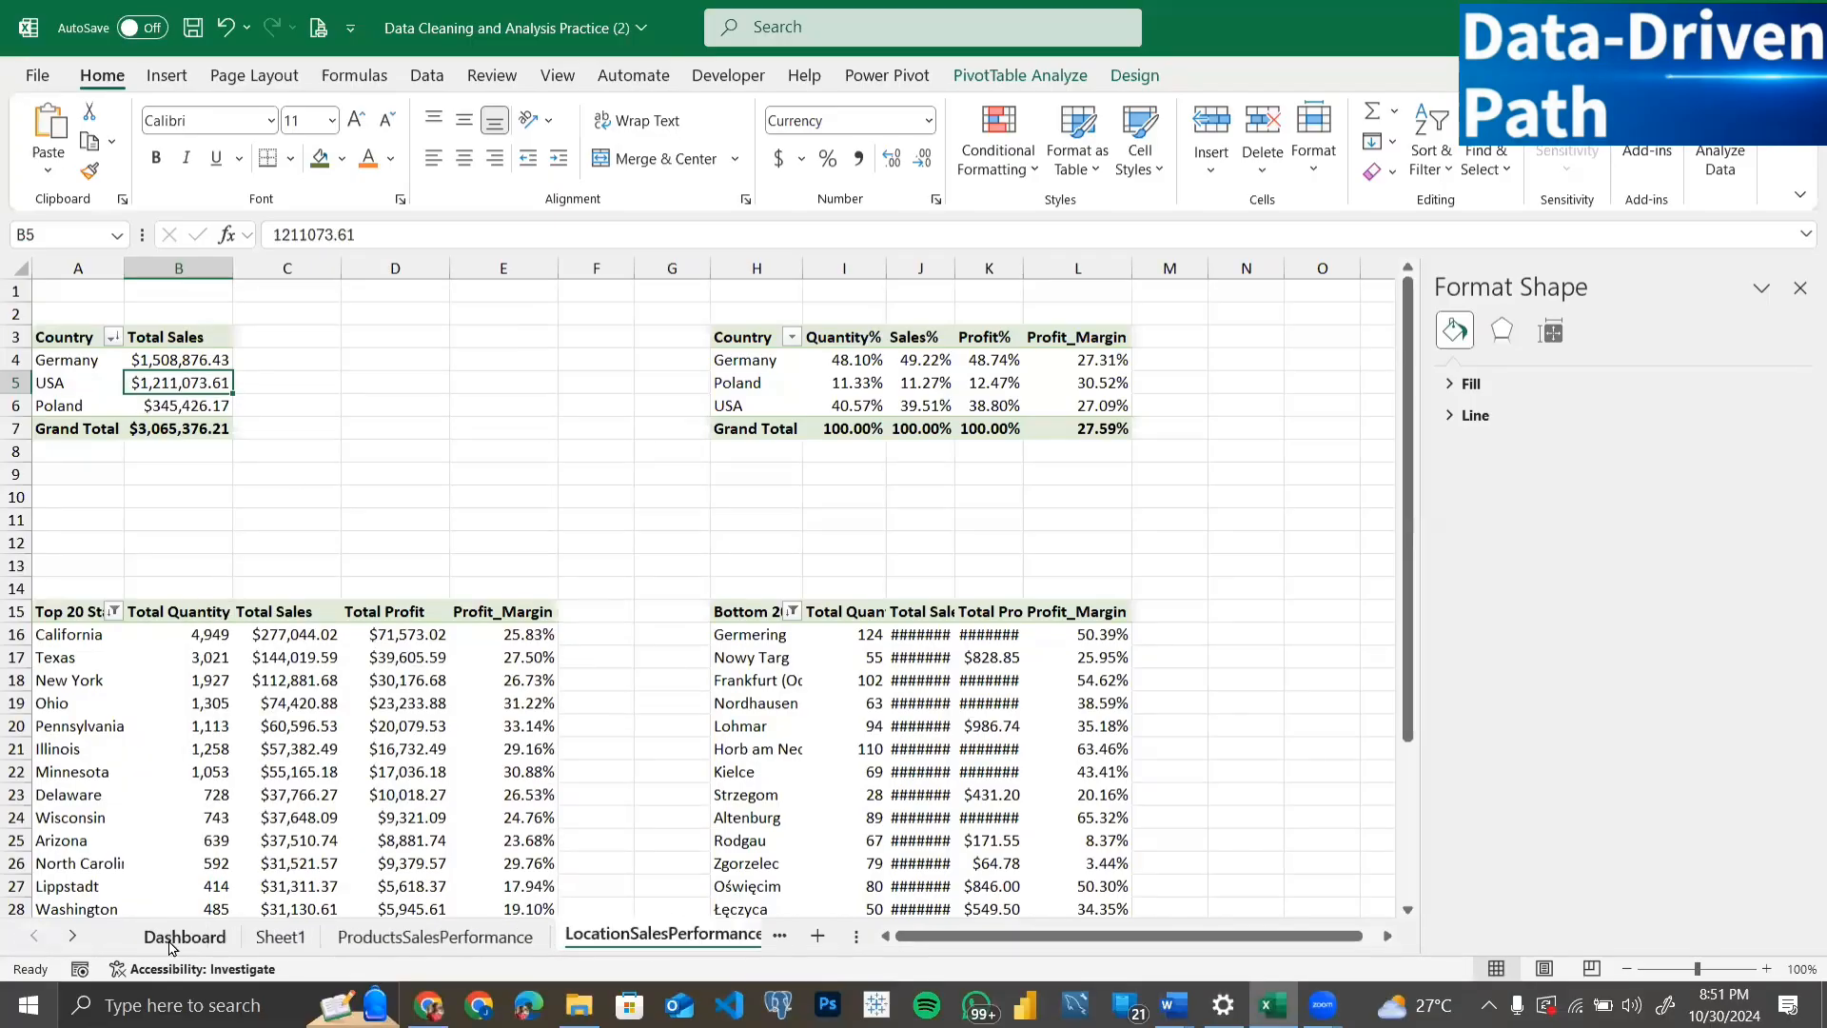
pyautogui.click(171, 945)
# Step: Fill only the Germany slice of the Revenue by Country pie chart with dark green and deselect the chart
pyautogui.click(830, 664)
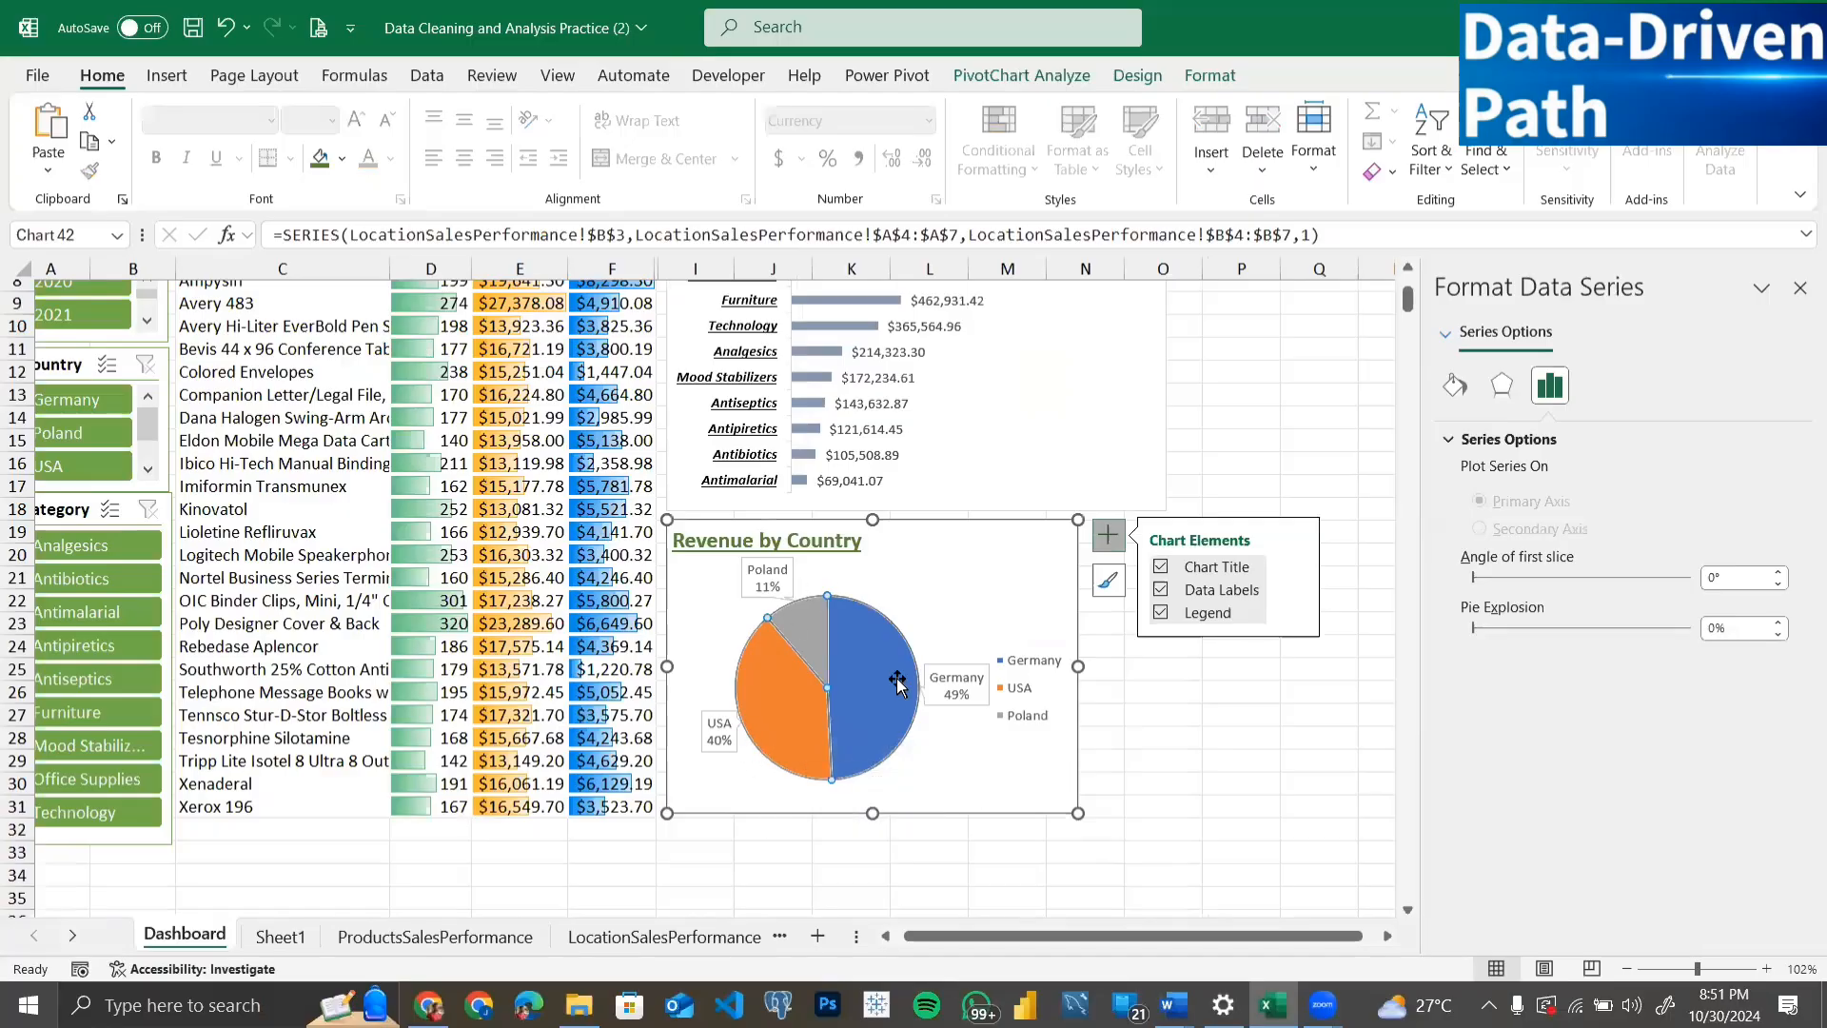
pyautogui.click(976, 625)
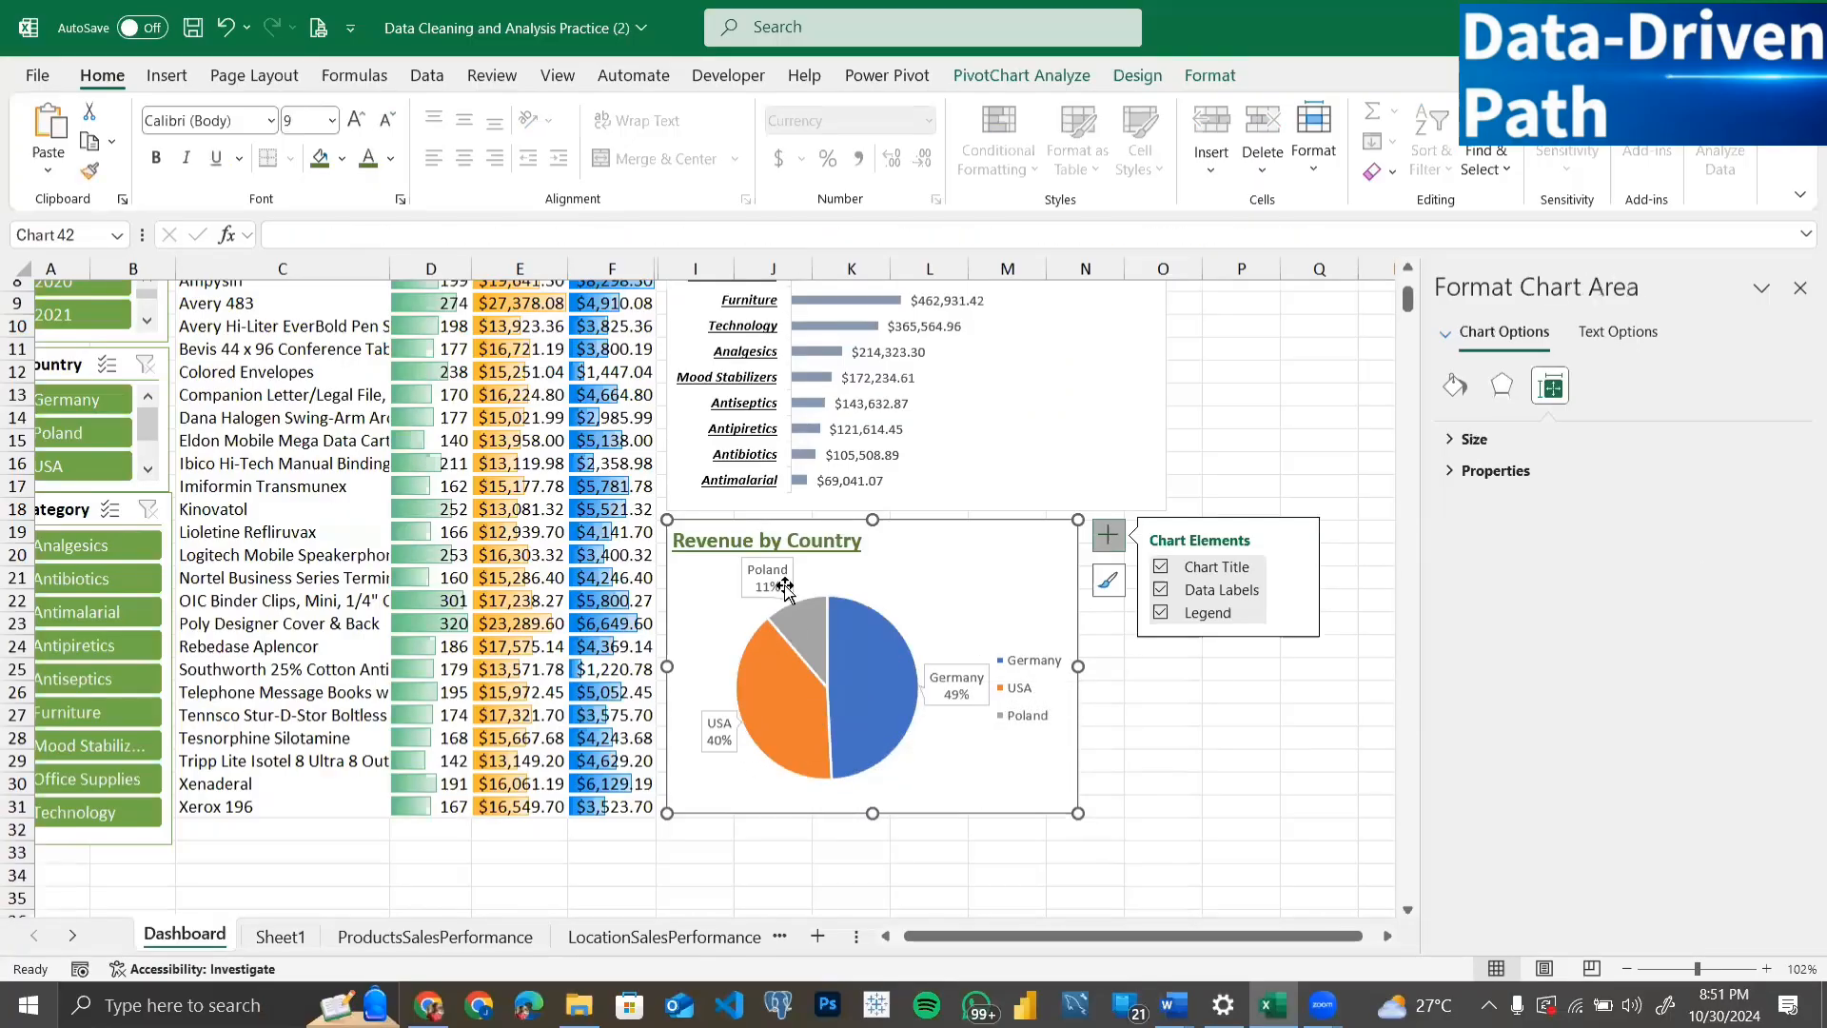
pyautogui.click(871, 671)
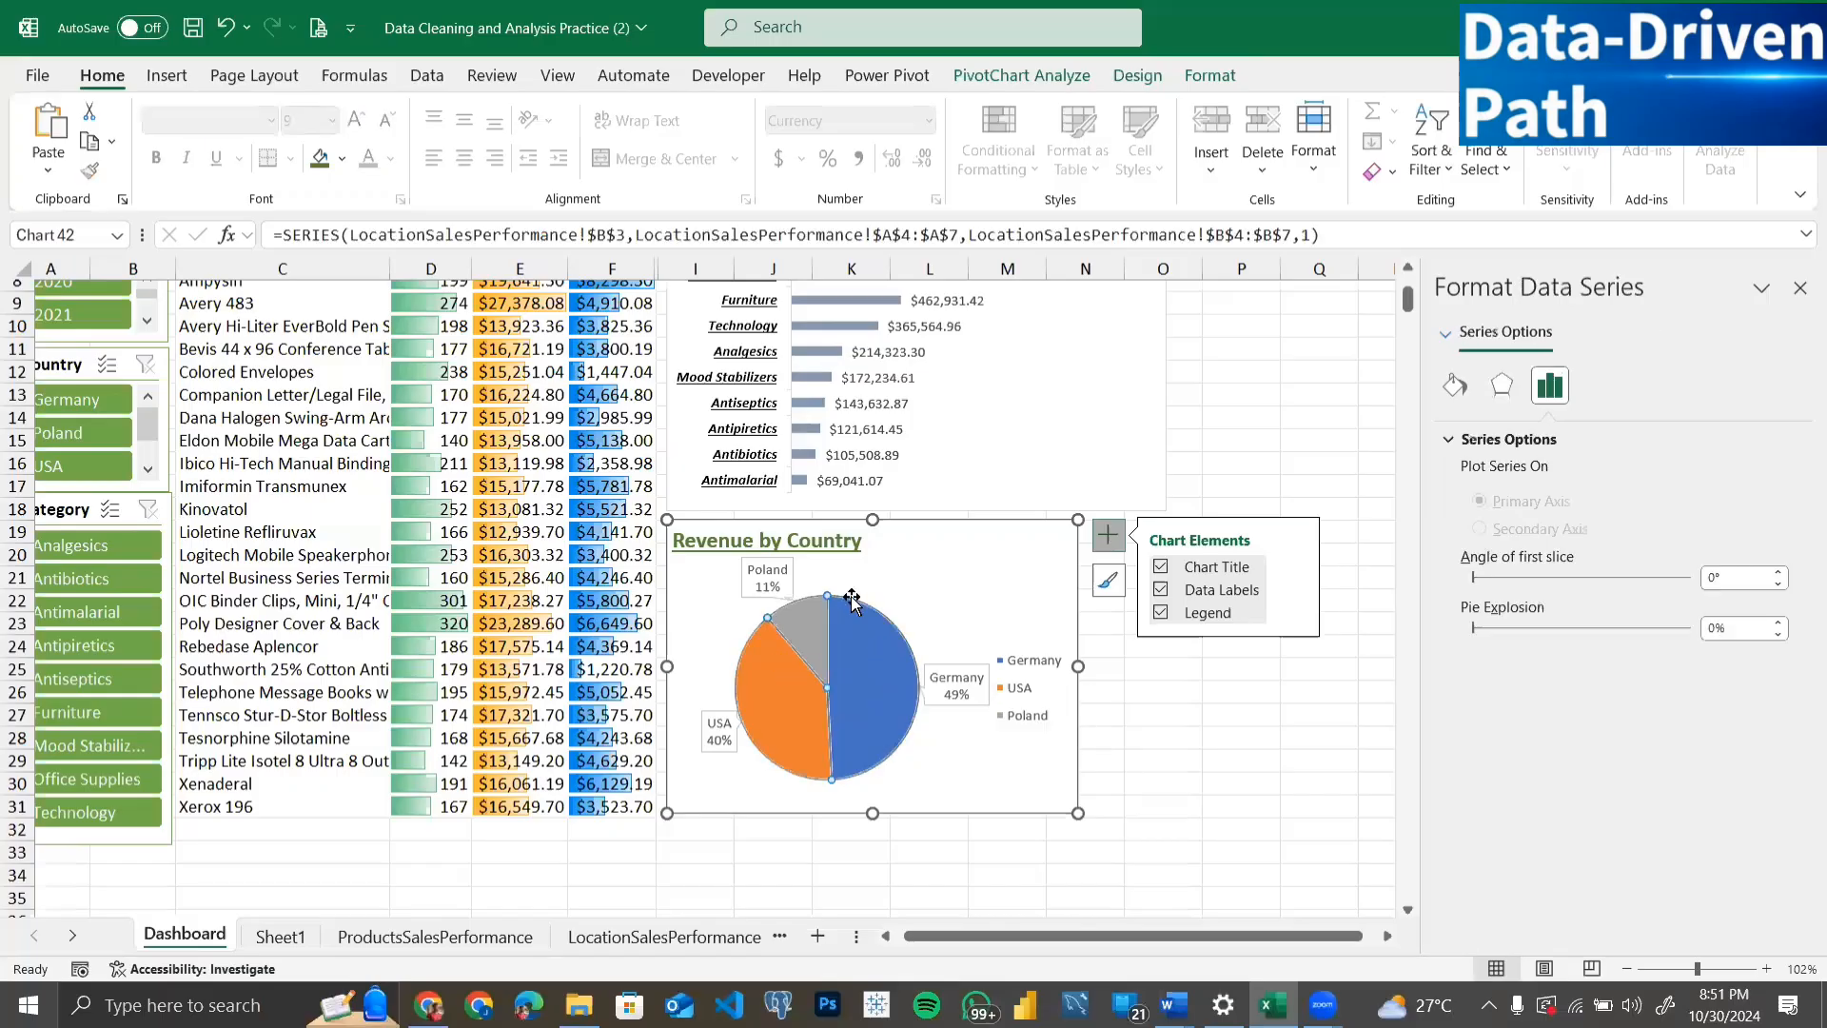
pyautogui.click(874, 672)
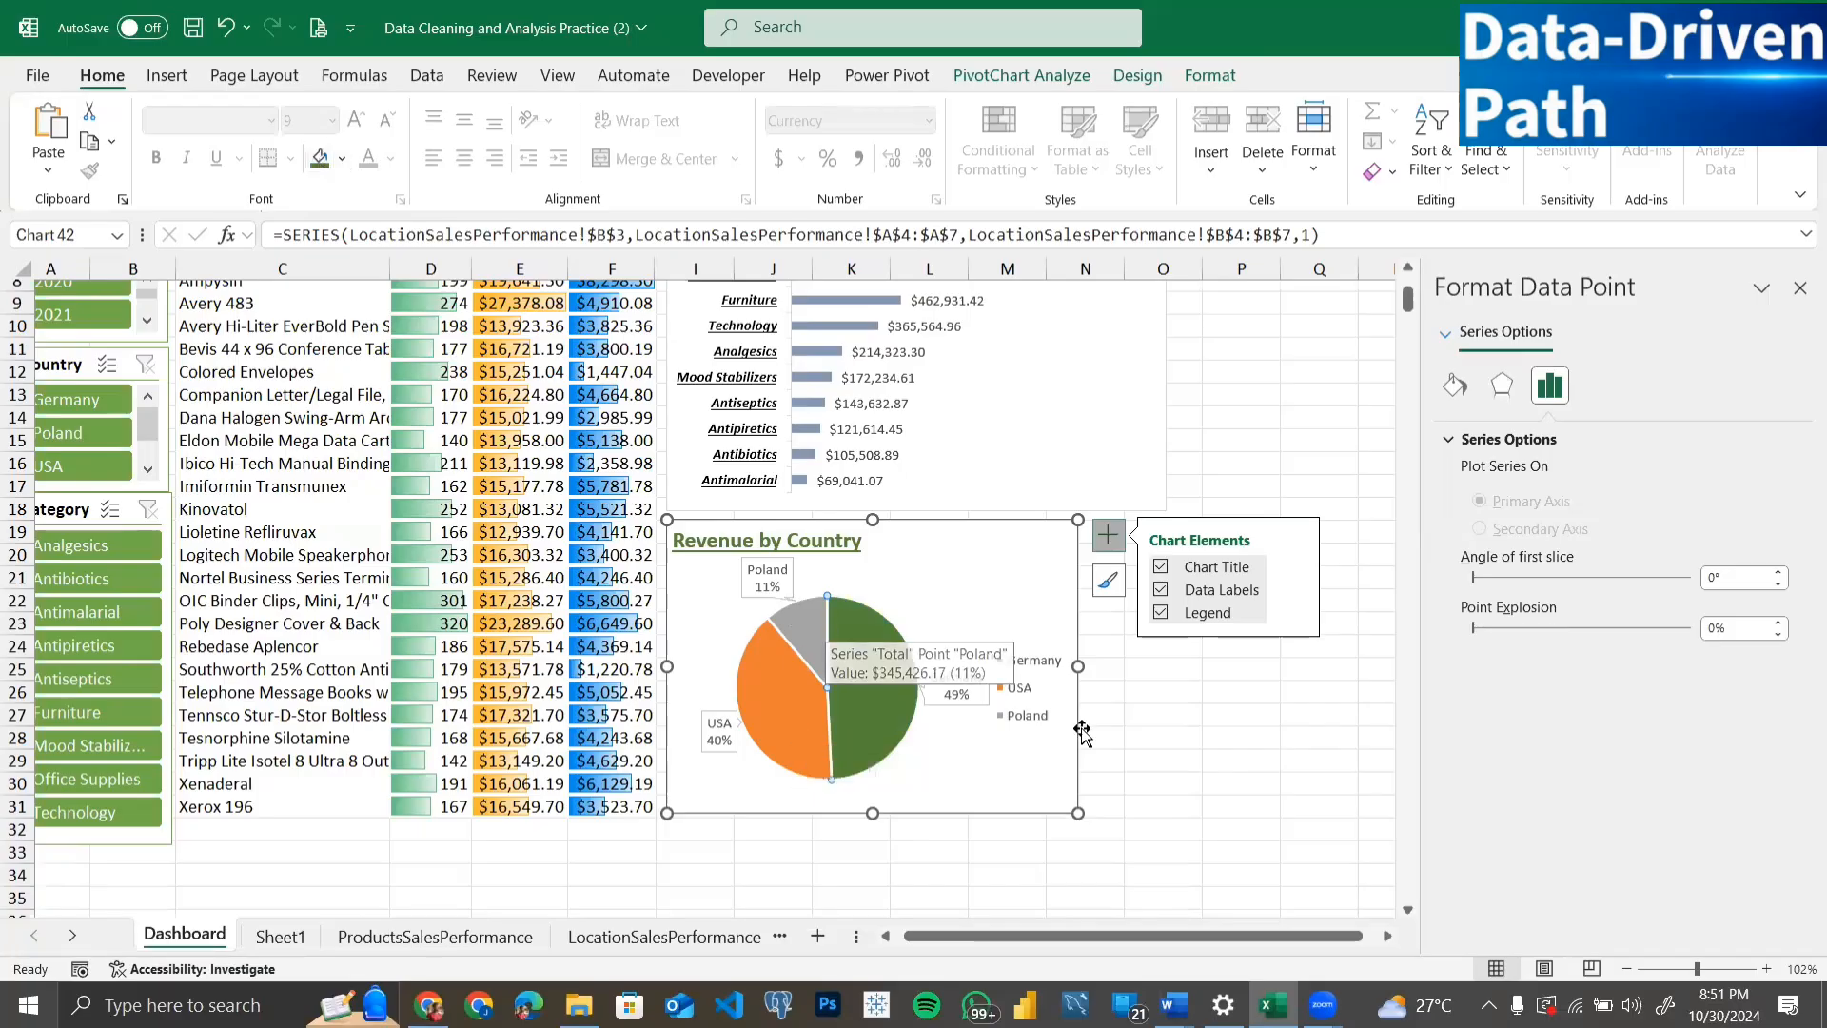
pyautogui.click(1227, 758)
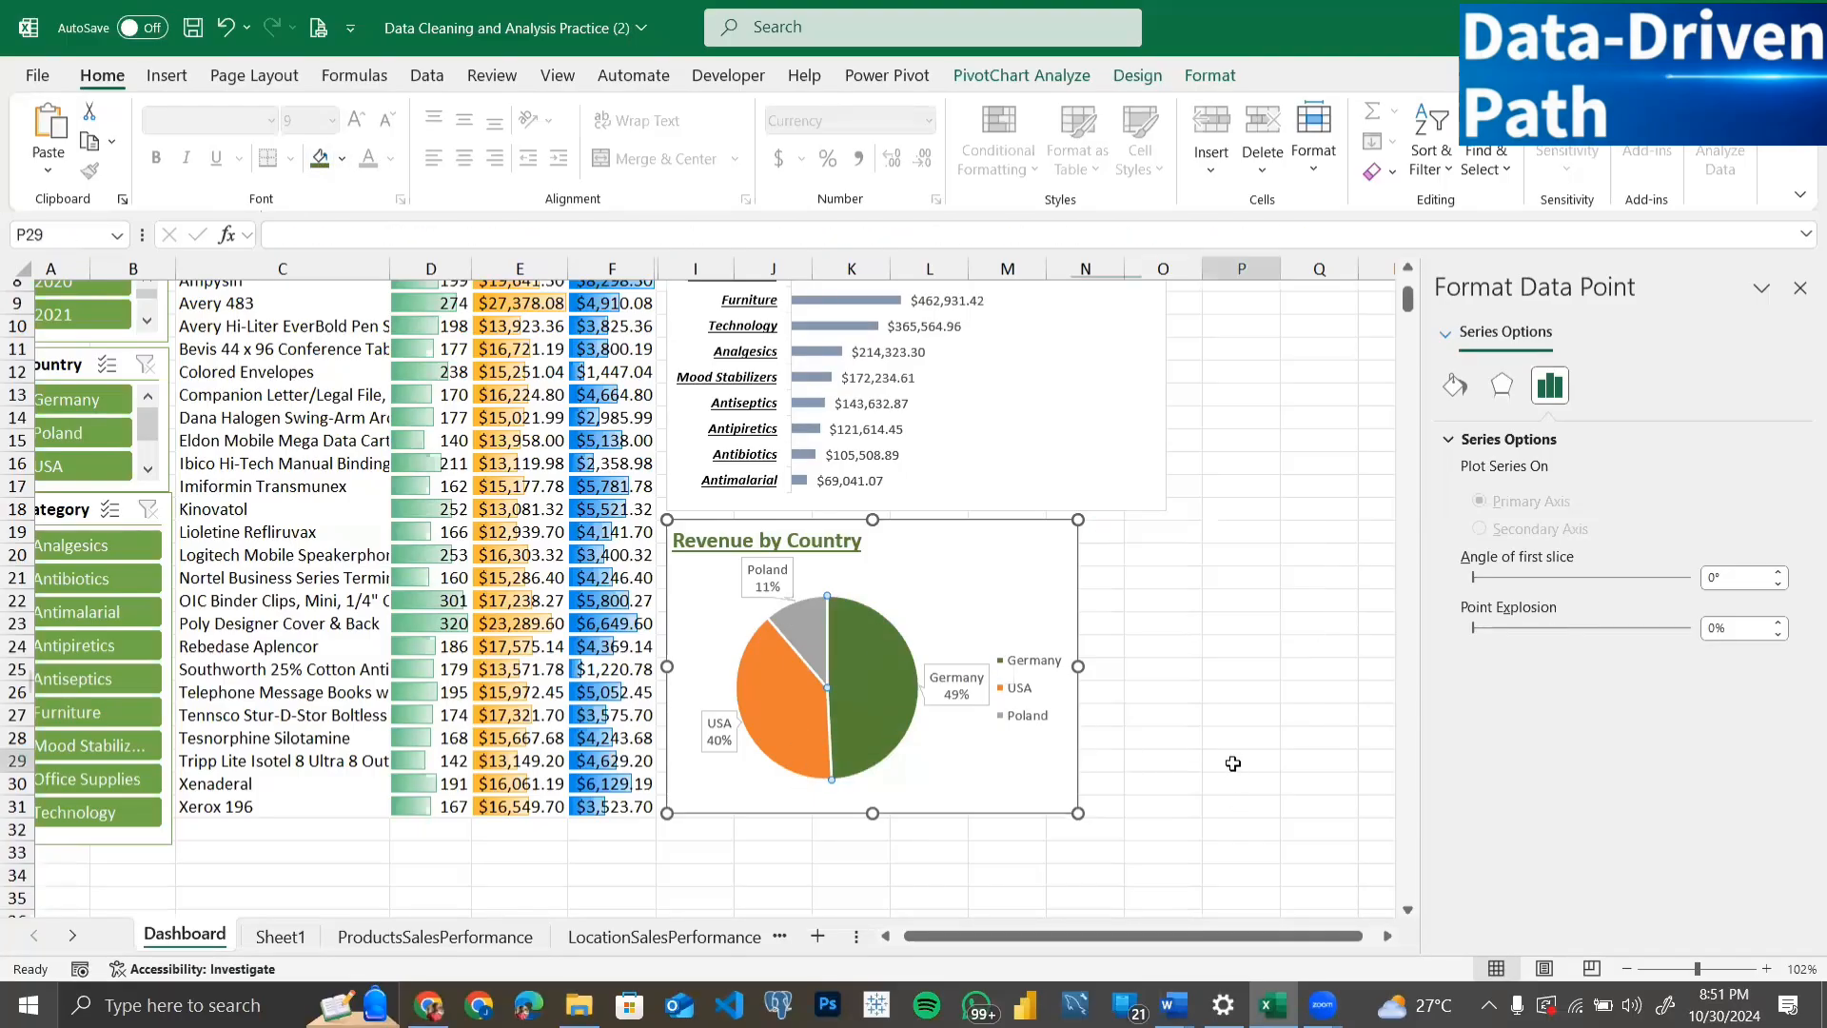
pyautogui.scroll(1, 1228, 640)
pyautogui.scroll(1, 1228, 639)
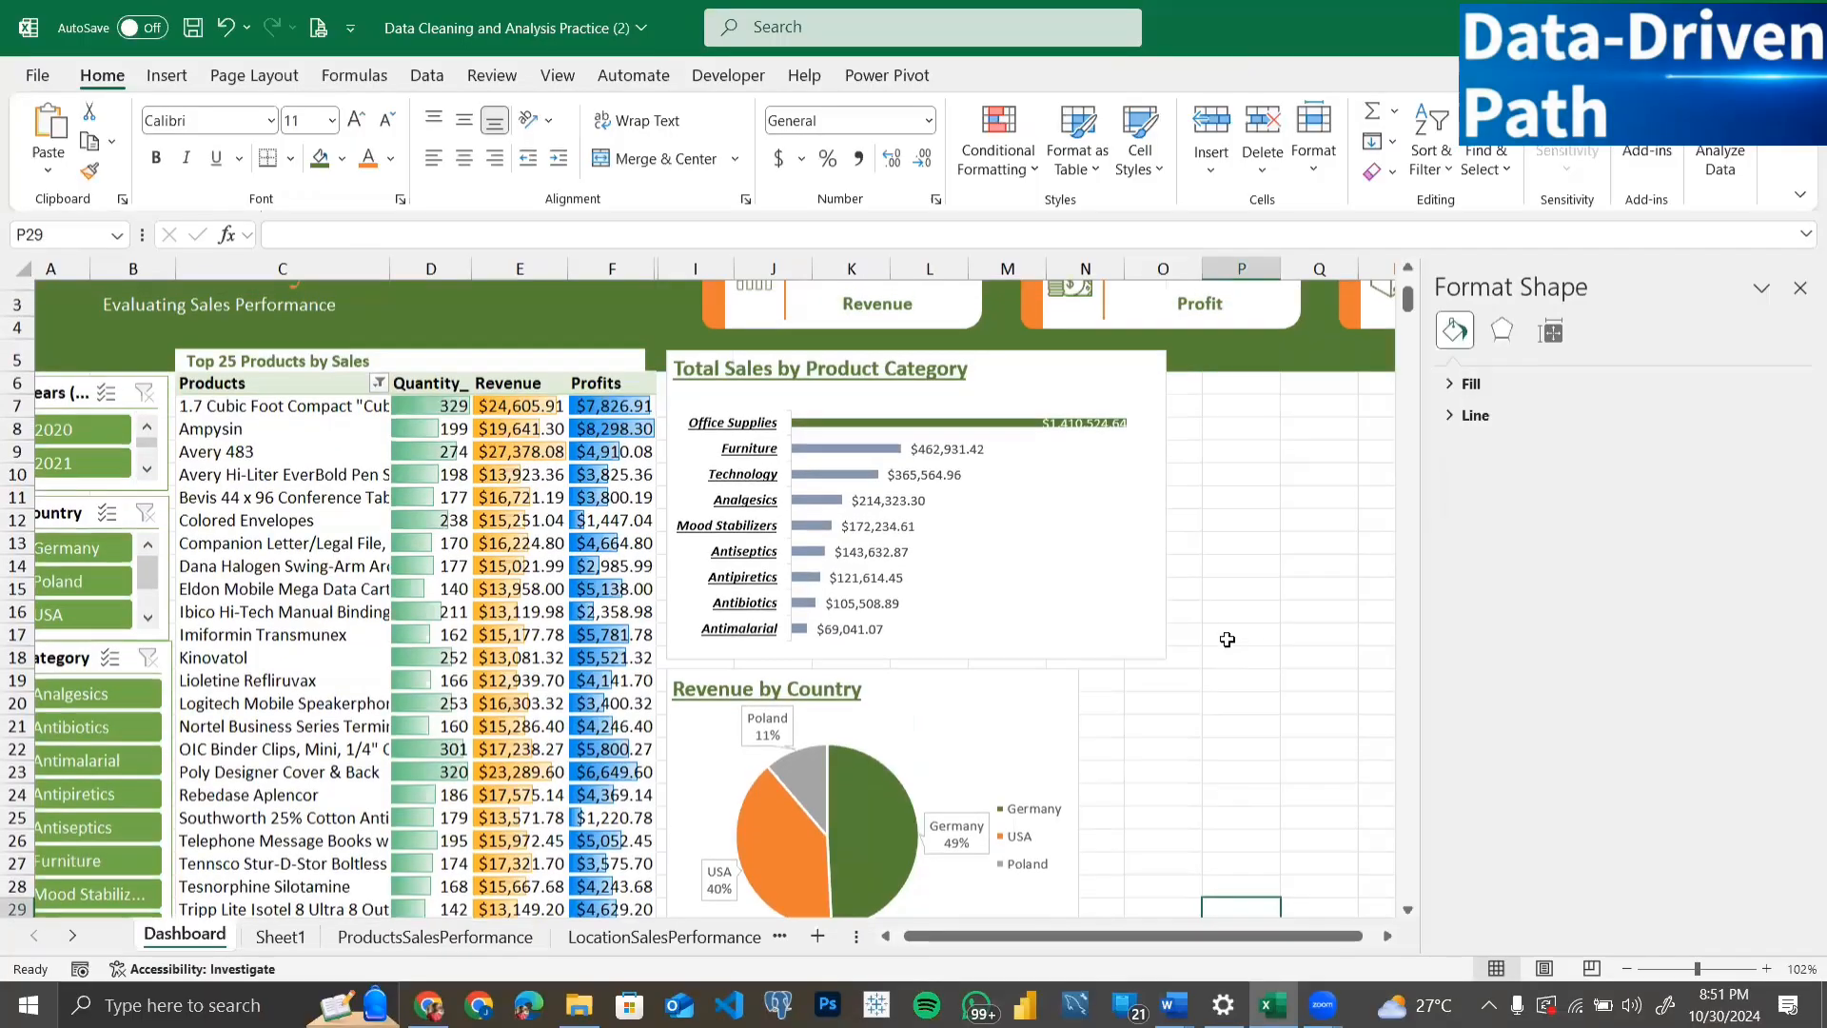
pyautogui.hscroll(2, 1228, 639)
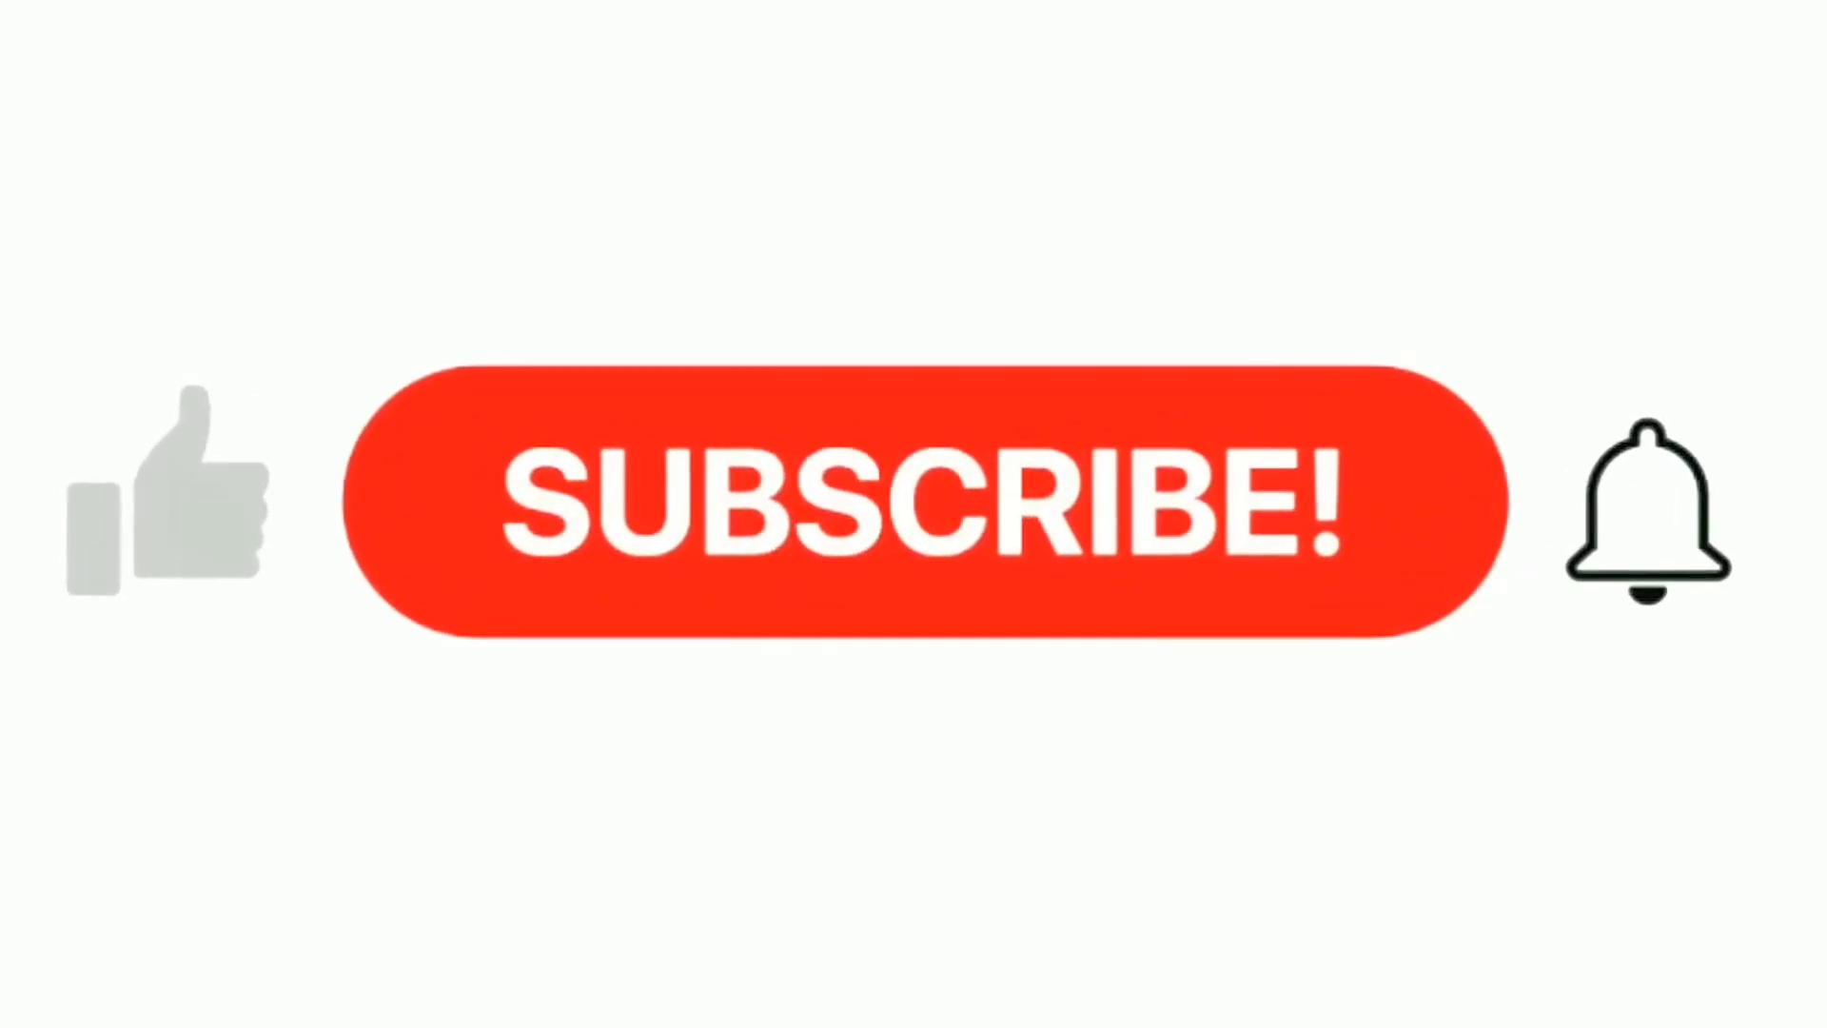